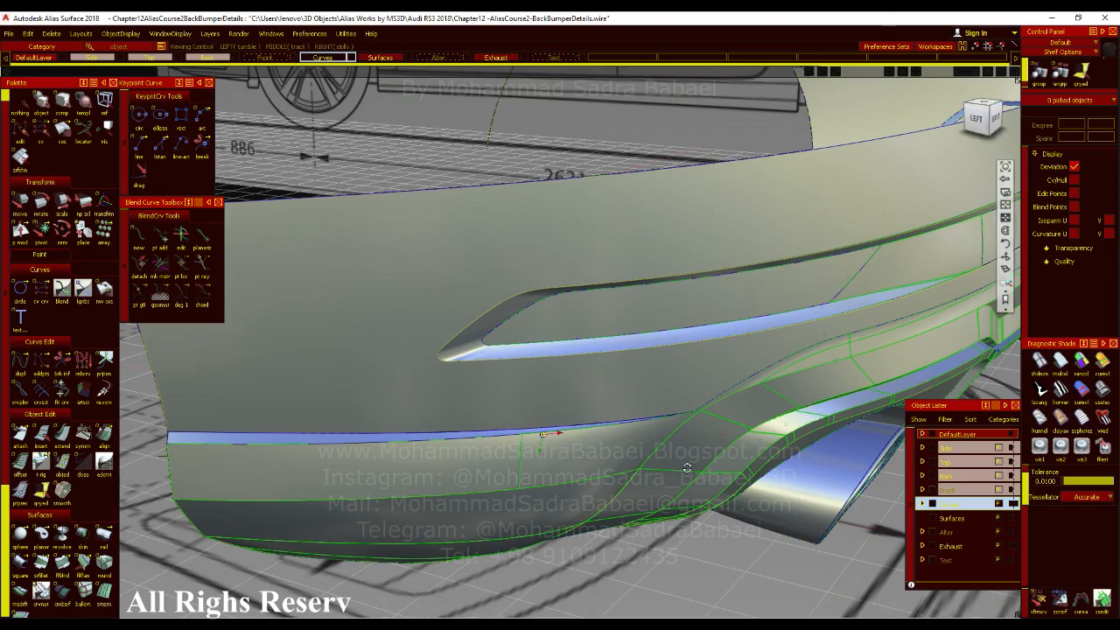
# Examine the shading across the lower bumper corner and the seam between its surfaces with the wireframe hidden.
pyautogui.keyDown('alt'); pyautogui.keyDown('shift'); pyautogui.moveTo(552, 457); pyautogui.dragTo(613, 407, button='right'); pyautogui.keyUp('shift'); pyautogui.keyUp('alt')
pyautogui.hotkey('alt', 't')
pyautogui.keyDown('alt'); pyautogui.keyDown('shift'); pyautogui.click(702, 432); pyautogui.keyUp('shift'); pyautogui.keyUp('alt')
pyautogui.keyDown('alt'); pyautogui.keyDown('shift'); pyautogui.moveTo(717, 480); pyautogui.dragTo(548, 376); pyautogui.keyUp('shift'); pyautogui.keyUp('alt')
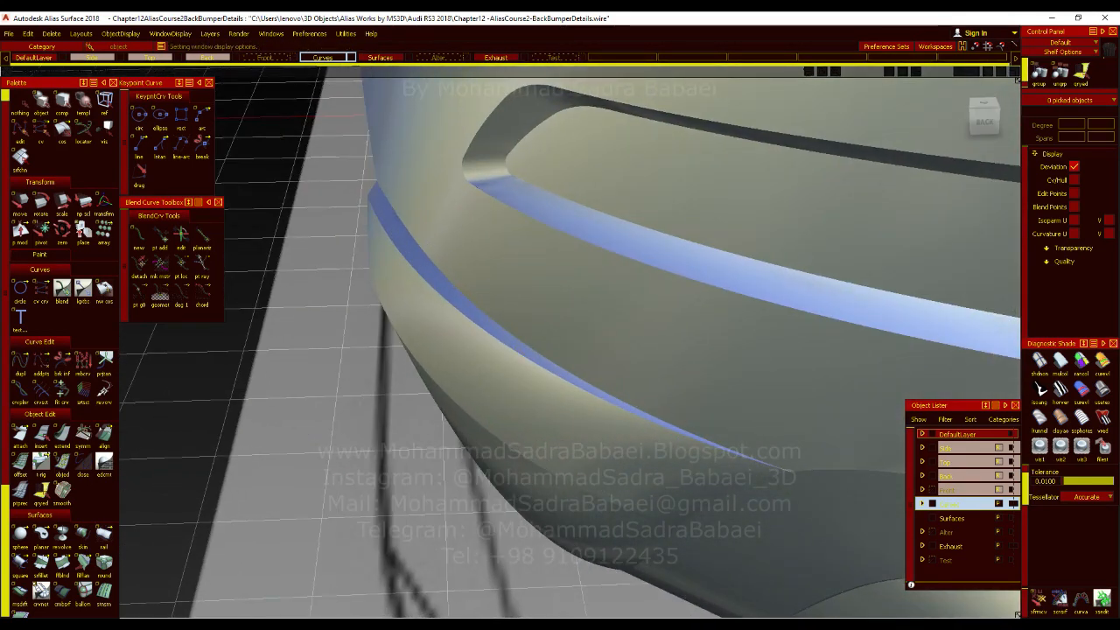
pyautogui.keyDown('alt'); pyautogui.keyDown('shift'); pyautogui.moveTo(699, 507); pyautogui.dragTo(480, 382); pyautogui.keyUp('shift'); pyautogui.keyUp('alt')
pyautogui.moveTo(680, 479)
pyautogui.keyDown('alt'); pyautogui.keyDown('shift'); pyautogui.mouseDown()
pyautogui.moveTo(767, 472)
pyautogui.moveTo(732, 503)
pyautogui.mouseUp(); pyautogui.keyUp('shift'); pyautogui.keyUp('alt')
pyautogui.keyDown('alt'); pyautogui.keyDown('shift'); pyautogui.moveTo(732, 503); pyautogui.dragTo(709, 335, button='middle'); pyautogui.keyUp('shift'); pyautogui.keyUp('alt')
pyautogui.keyDown('alt'); pyautogui.keyDown('shift'); pyautogui.click(649, 398); pyautogui.keyUp('shift'); pyautogui.keyUp('alt')
pyautogui.scroll(5, 666, 439)
pyautogui.keyDown('alt'); pyautogui.keyDown('shift'); pyautogui.moveTo(665, 438); pyautogui.dragTo(636, 470); pyautogui.keyUp('shift'); pyautogui.keyUp('alt')
pyautogui.keyDown('alt'); pyautogui.keyDown('shift'); pyautogui.moveTo(730, 372); pyautogui.dragTo(632, 394); pyautogui.keyUp('shift'); pyautogui.keyUp('alt')
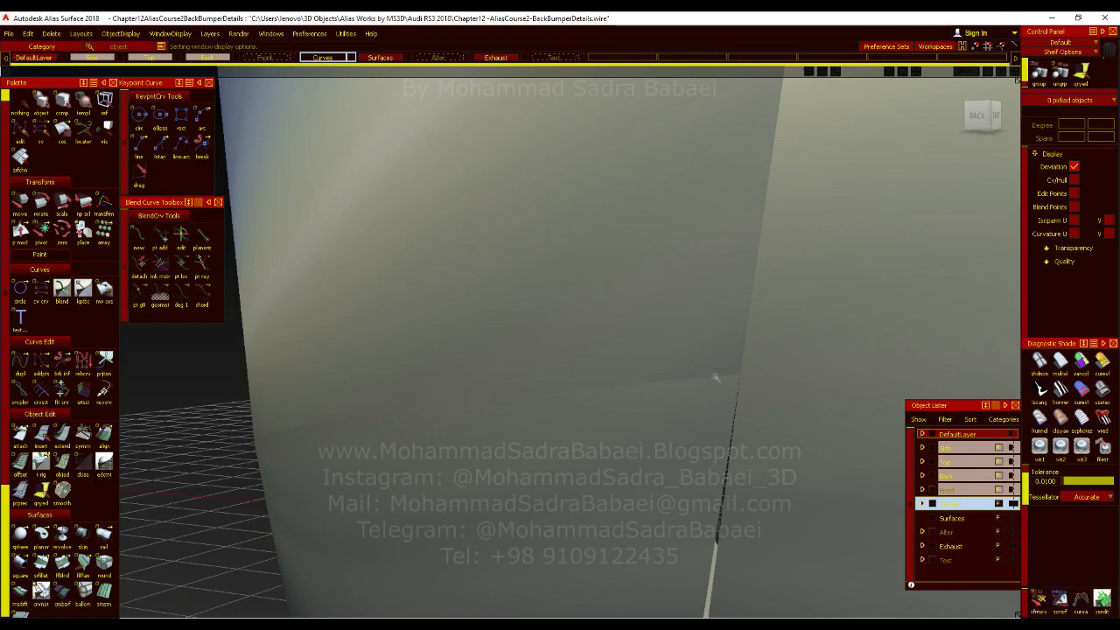
pyautogui.keyDown('alt'); pyautogui.keyDown('shift'); pyautogui.moveTo(655, 445); pyautogui.dragTo(732, 548, button='right'); pyautogui.keyUp('shift'); pyautogui.keyUp('alt')
pyautogui.keyDown('alt'); pyautogui.keyDown('shift'); pyautogui.moveTo(732, 547); pyautogui.dragTo(663, 411); pyautogui.keyUp('shift'); pyautogui.keyUp('alt')
pyautogui.keyDown('ctrl'); pyautogui.keyDown('shift'); pyautogui.moveTo(662, 411); pyautogui.dragTo(661, 441, button='right'); pyautogui.keyUp('shift'); pyautogui.keyUp('ctrl')
pyautogui.keyDown('alt'); pyautogui.keyDown('shift'); pyautogui.moveTo(660, 441); pyautogui.dragTo(595, 373); pyautogui.keyUp('shift'); pyautogui.keyUp('alt')
pyautogui.keyDown('alt'); pyautogui.keyDown('shift'); pyautogui.moveTo(594, 373); pyautogui.dragTo(620, 493, button='right'); pyautogui.keyUp('shift'); pyautogui.keyUp('alt')
pyautogui.keyDown('alt'); pyautogui.keyDown('shift'); pyautogui.moveTo(620, 492); pyautogui.dragTo(525, 380); pyautogui.keyUp('shift'); pyautogui.keyUp('alt')
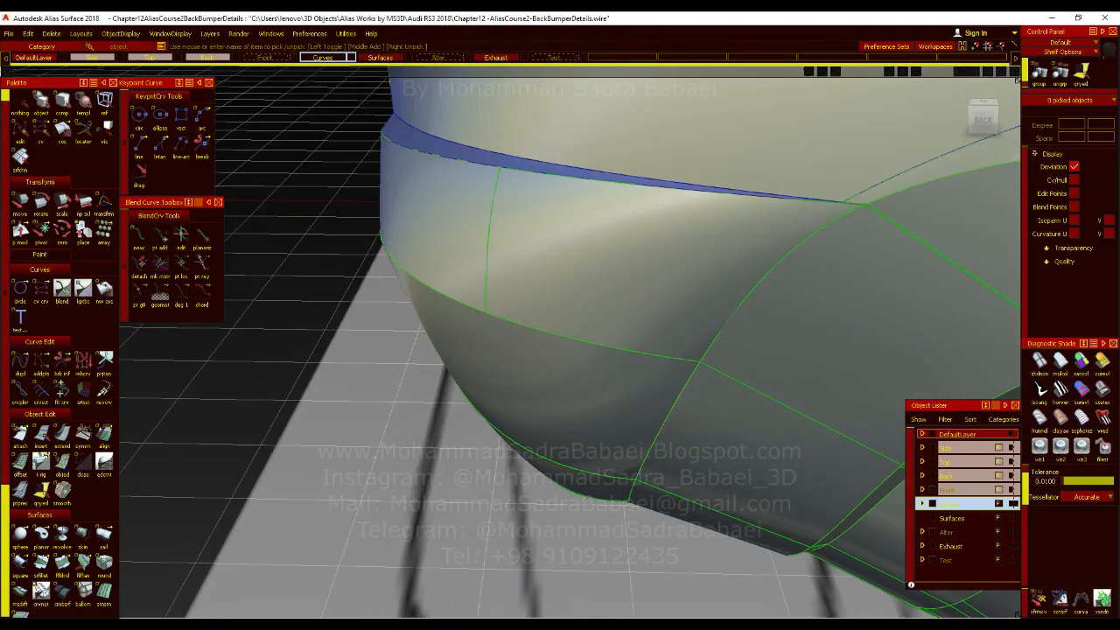
# Display the control vertices and hull of the curve along the bumper corner's lower seam, keeping those of the adjoining surface hidden.
pyautogui.click(523, 328)
pyautogui.click(525, 327)
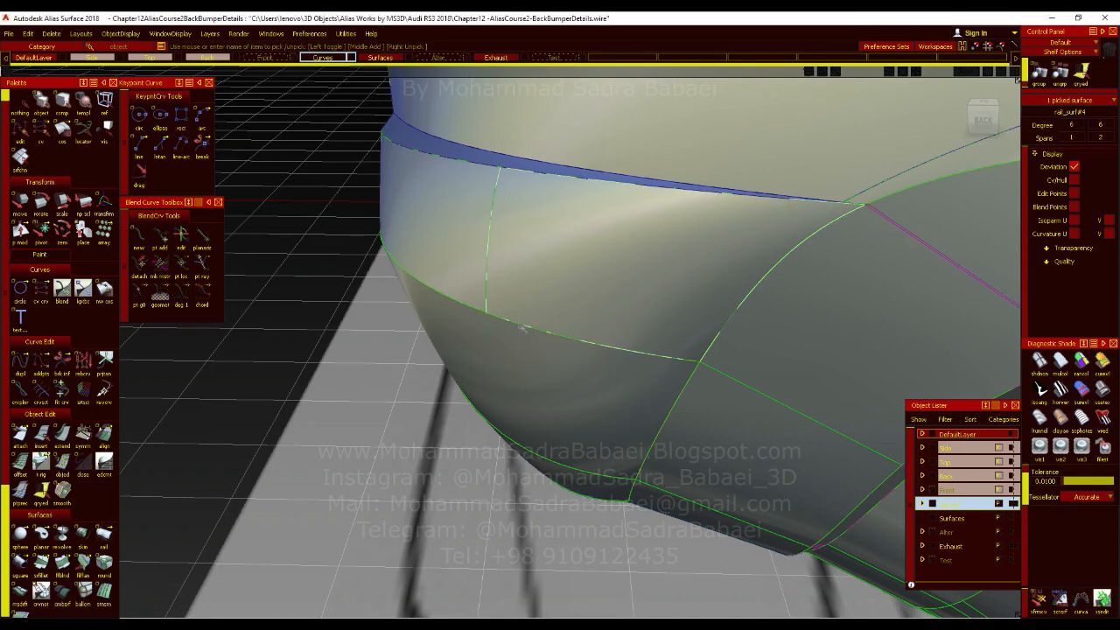
pyautogui.click(1076, 180)
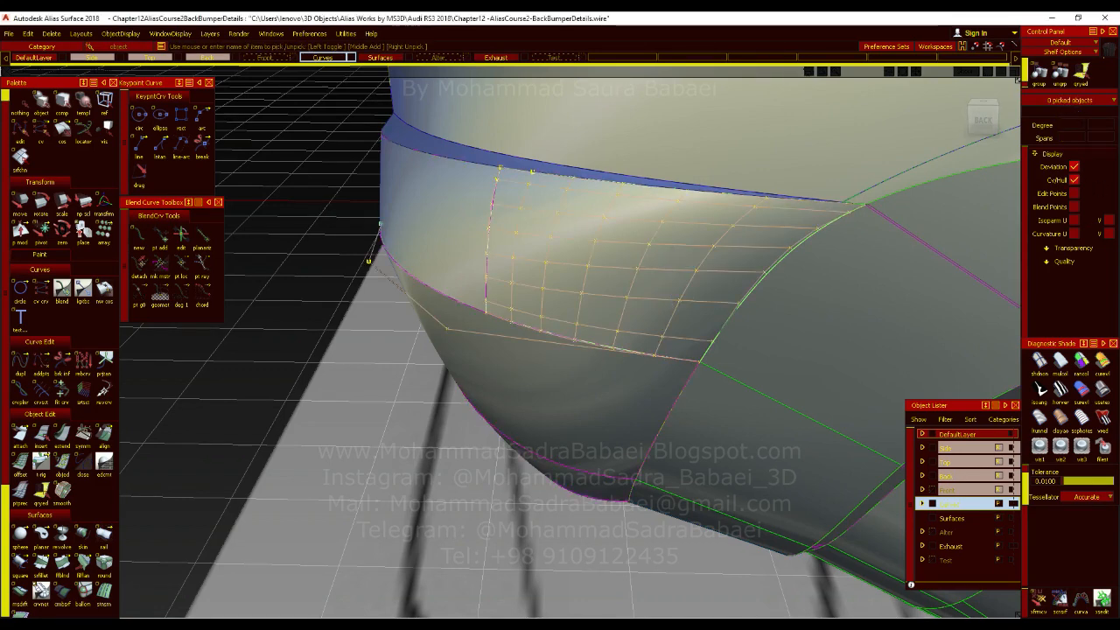
pyautogui.click(787, 249)
pyautogui.click(1075, 181)
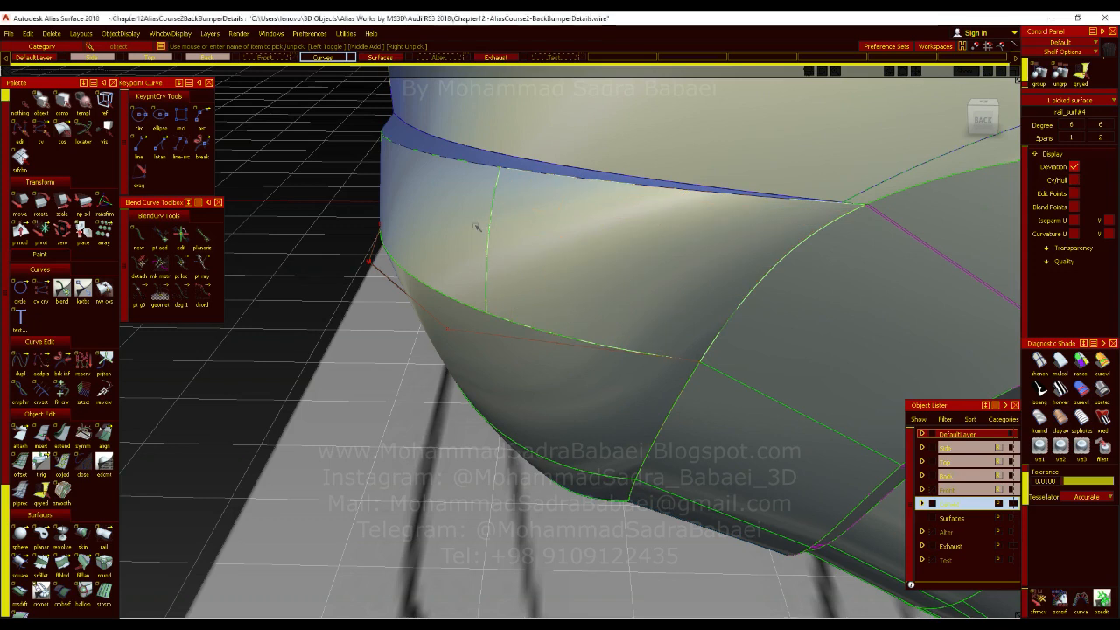
pyautogui.click(477, 228)
# Move the seam curve's control vertex near the bumper's outer end to reshape the adjoining surfaces.
pyautogui.keyDown('ctrl'); pyautogui.keyDown('shift'); pyautogui.moveTo(473, 286); pyautogui.dragTo(500, 304); pyautogui.keyUp('shift'); pyautogui.keyUp('ctrl')
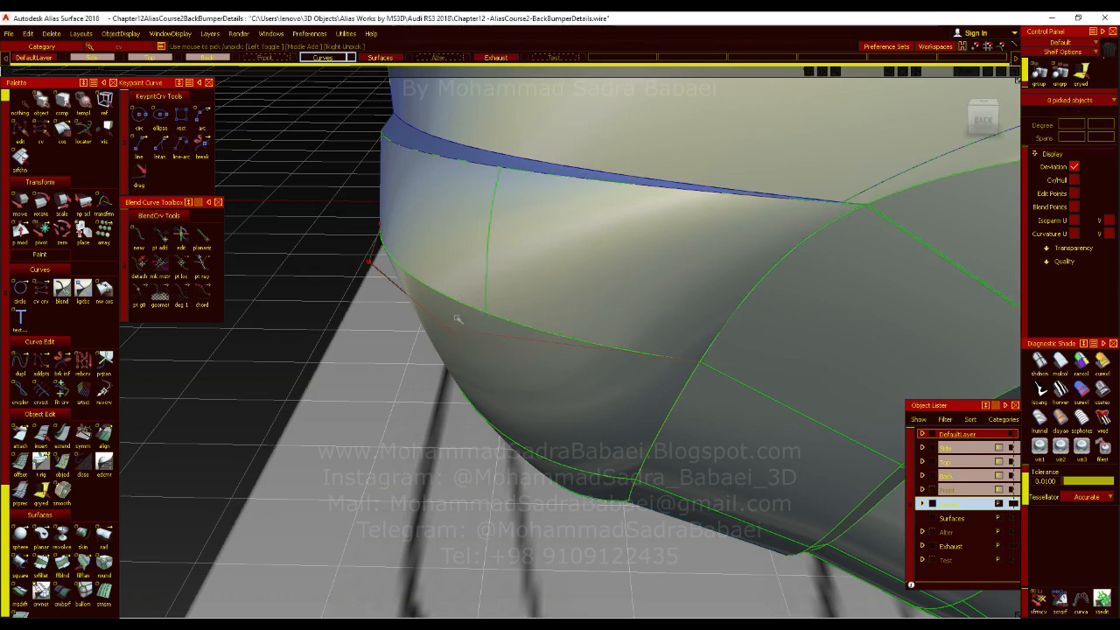
pyautogui.click(369, 262)
pyautogui.keyDown('ctrl'); pyautogui.keyDown('shift'); pyautogui.moveTo(369, 262); pyautogui.dragTo(369, 245, button='middle'); pyautogui.keyUp('shift'); pyautogui.keyUp('ctrl')
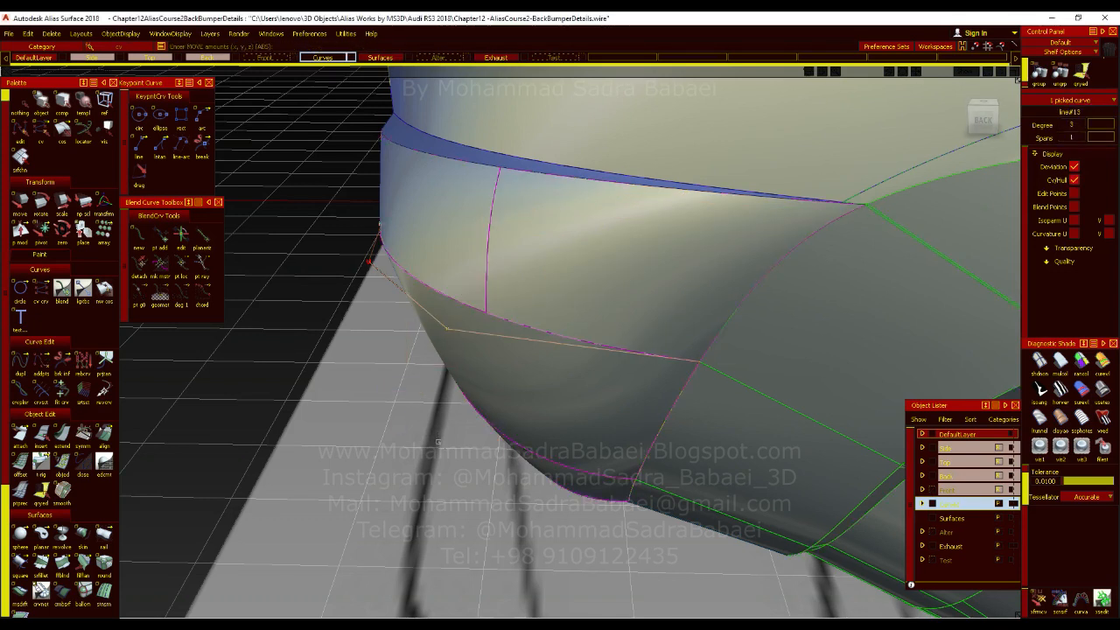
pyautogui.keyDown('alt'); pyautogui.keyDown('shift'); pyautogui.moveTo(371, 264); pyautogui.dragTo(732, 449); pyautogui.keyUp('shift'); pyautogui.keyUp('alt')
pyautogui.keyDown('alt'); pyautogui.keyDown('shift'); pyautogui.moveTo(468, 477); pyautogui.dragTo(513, 430); pyautogui.keyUp('shift'); pyautogui.keyUp('alt')
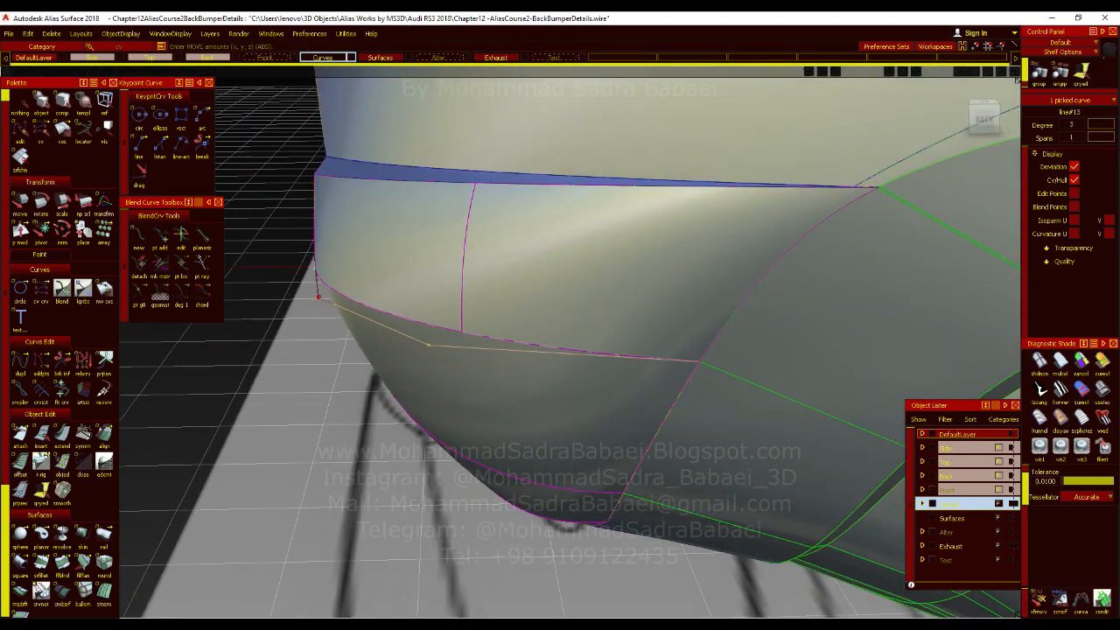
pyautogui.keyDown('ctrl'); pyautogui.keyDown('shift'); pyautogui.moveTo(412, 487); pyautogui.dragTo(413, 474, button='middle'); pyautogui.keyUp('shift'); pyautogui.keyUp('ctrl')
pyautogui.moveTo(413, 474); pyautogui.dragTo(414, 478)
# Inspect the reshaped seam and highlights on the bumper corner up close with the wireframe hidden.
pyautogui.keyDown('ctrl'); pyautogui.keyDown('shift'); pyautogui.moveTo(670, 455); pyautogui.dragTo(692, 383, button='right'); pyautogui.keyUp('shift'); pyautogui.keyUp('ctrl')
pyautogui.keyDown('alt'); pyautogui.keyDown('shift'); pyautogui.moveTo(727, 443); pyautogui.dragTo(697, 390, button='right'); pyautogui.keyUp('shift'); pyautogui.keyUp('alt')
pyautogui.keyDown('alt'); pyautogui.keyDown('shift'); pyautogui.moveTo(697, 390); pyautogui.dragTo(667, 392); pyautogui.keyUp('shift'); pyautogui.keyUp('alt')
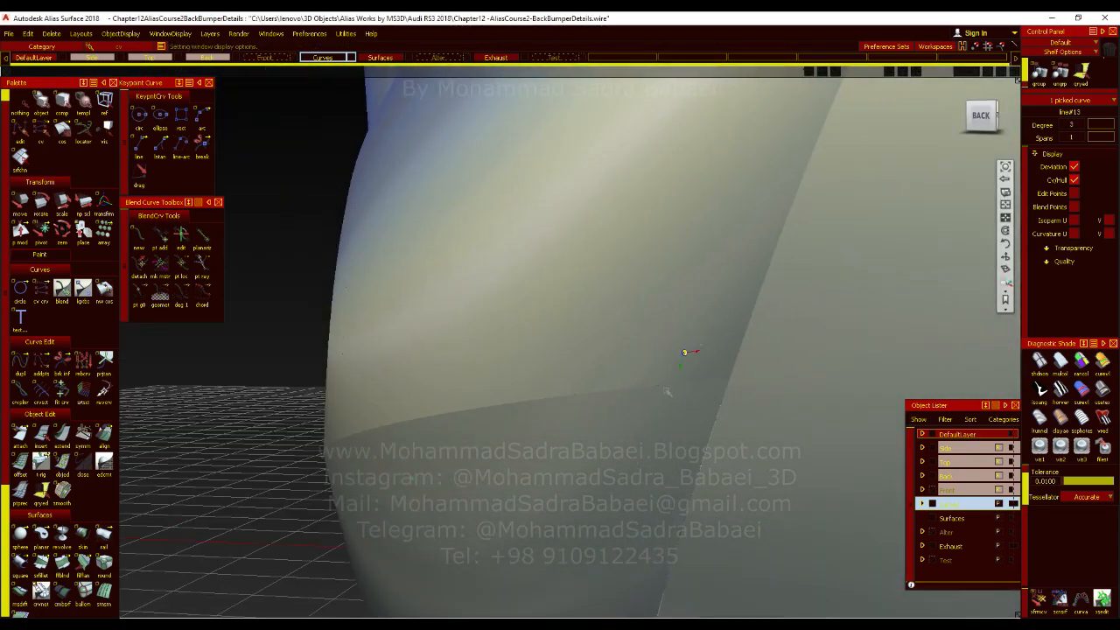
pyautogui.keyDown('alt'); pyautogui.keyDown('shift'); pyautogui.moveTo(666, 392); pyautogui.dragTo(559, 424, button='middle'); pyautogui.keyUp('shift'); pyautogui.keyUp('alt')
pyautogui.keyDown('alt'); pyautogui.keyDown('shift'); pyautogui.moveTo(559, 425); pyautogui.dragTo(511, 435, button='right'); pyautogui.keyUp('shift'); pyautogui.keyUp('alt')
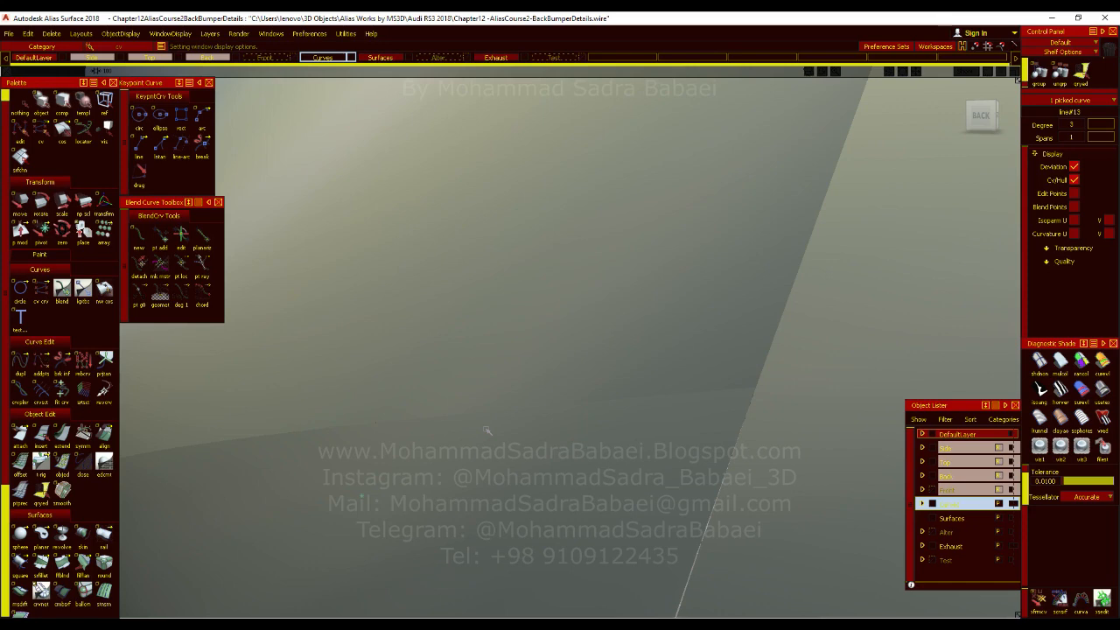
pyautogui.keyDown('alt'); pyautogui.keyDown('shift'); pyautogui.moveTo(486, 430); pyautogui.dragTo(520, 430, button='right'); pyautogui.keyUp('shift'); pyautogui.keyUp('alt')
pyautogui.keyDown('alt'); pyautogui.keyDown('shift'); pyautogui.moveTo(519, 429); pyautogui.dragTo(452, 517); pyautogui.keyUp('shift'); pyautogui.keyUp('alt')
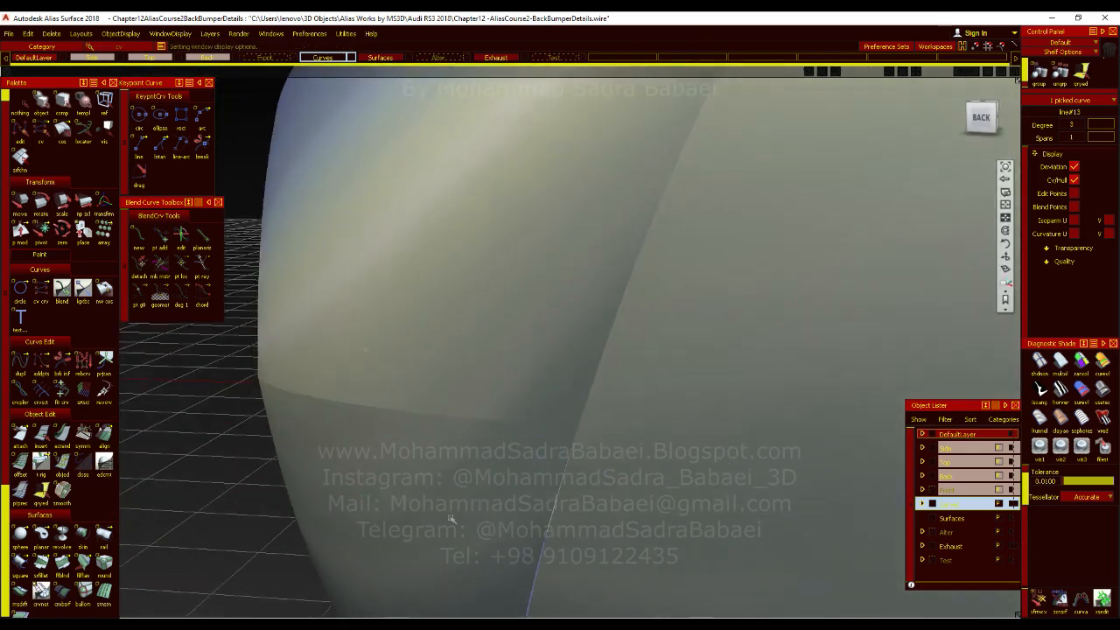
# Fine-tune the seam curve's outer control vertex, shifting it slightly outward from the bumper corner.
pyautogui.keyDown('ctrl'); pyautogui.keyDown('shift'); pyautogui.moveTo(336, 440); pyautogui.dragTo(341, 381, button='right'); pyautogui.keyUp('shift'); pyautogui.keyUp('ctrl')
pyautogui.moveTo(218, 462); pyautogui.dragTo(221, 476)
pyautogui.keyDown('ctrl'); pyautogui.keyDown('alt'); pyautogui.moveTo(492, 432); pyautogui.dragTo(506, 410); pyautogui.keyUp('alt'); pyautogui.keyUp('ctrl')
pyautogui.keyDown('alt'); pyautogui.keyDown('shift'); pyautogui.moveTo(563, 448); pyautogui.dragTo(586, 493, button='right'); pyautogui.keyUp('shift'); pyautogui.keyUp('alt')
pyautogui.hotkey('alt', 'm')
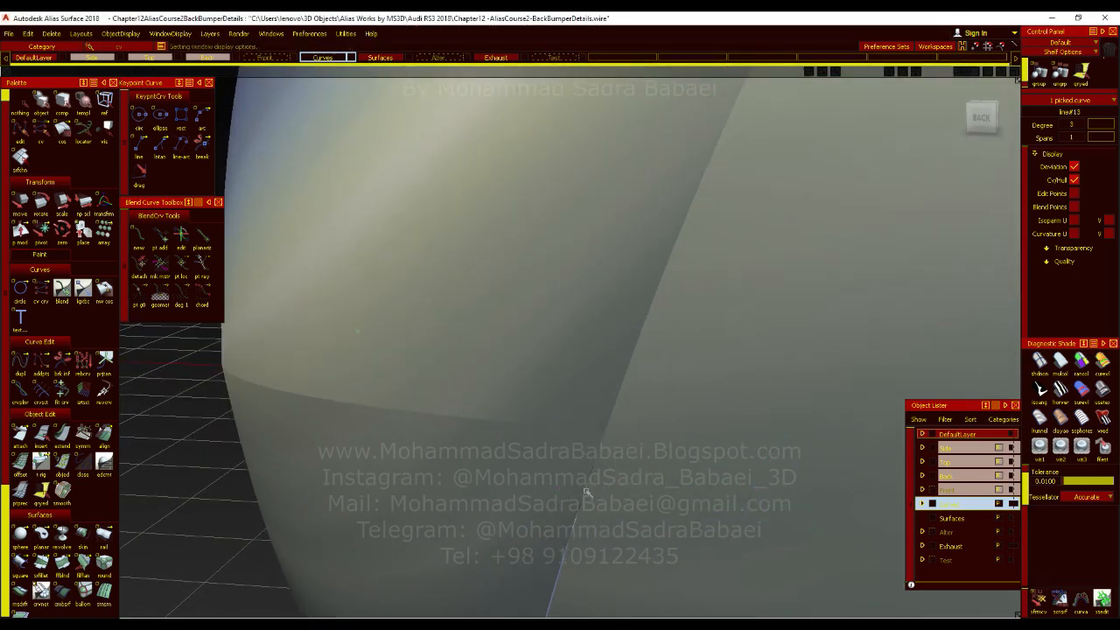
pyautogui.keyDown('ctrl'); pyautogui.keyDown('shift'); pyautogui.moveTo(519, 447); pyautogui.dragTo(480, 456, button='right'); pyautogui.keyUp('shift'); pyautogui.keyUp('ctrl')
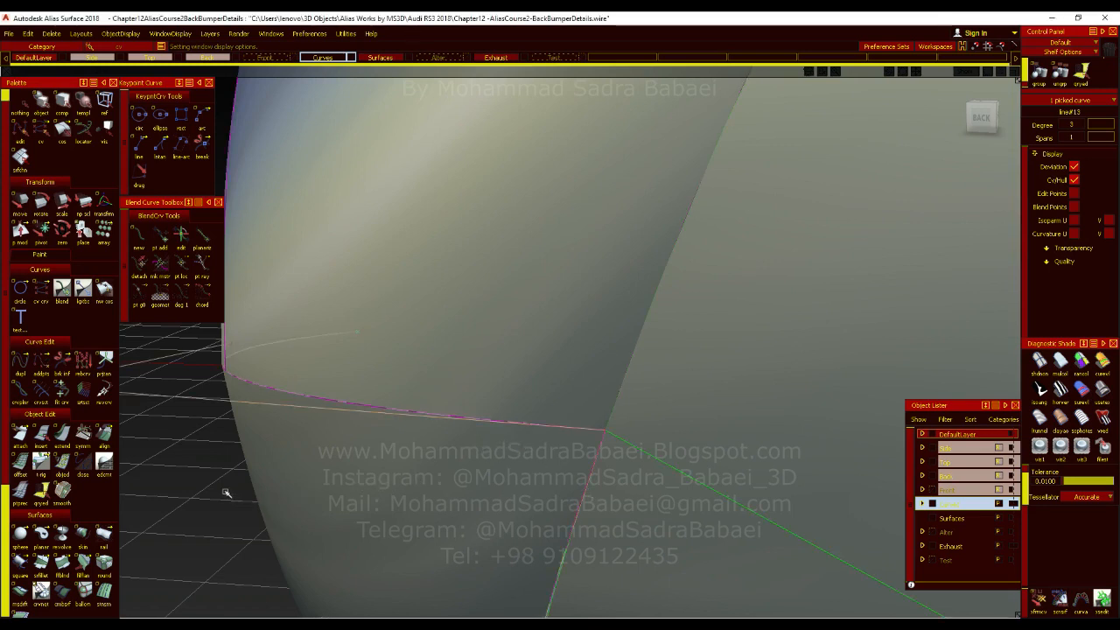
pyautogui.keyDown('ctrl'); pyautogui.keyDown('shift'); pyautogui.moveTo(216, 469); pyautogui.dragTo(195, 485, button='right'); pyautogui.keyUp('shift'); pyautogui.keyUp('ctrl')
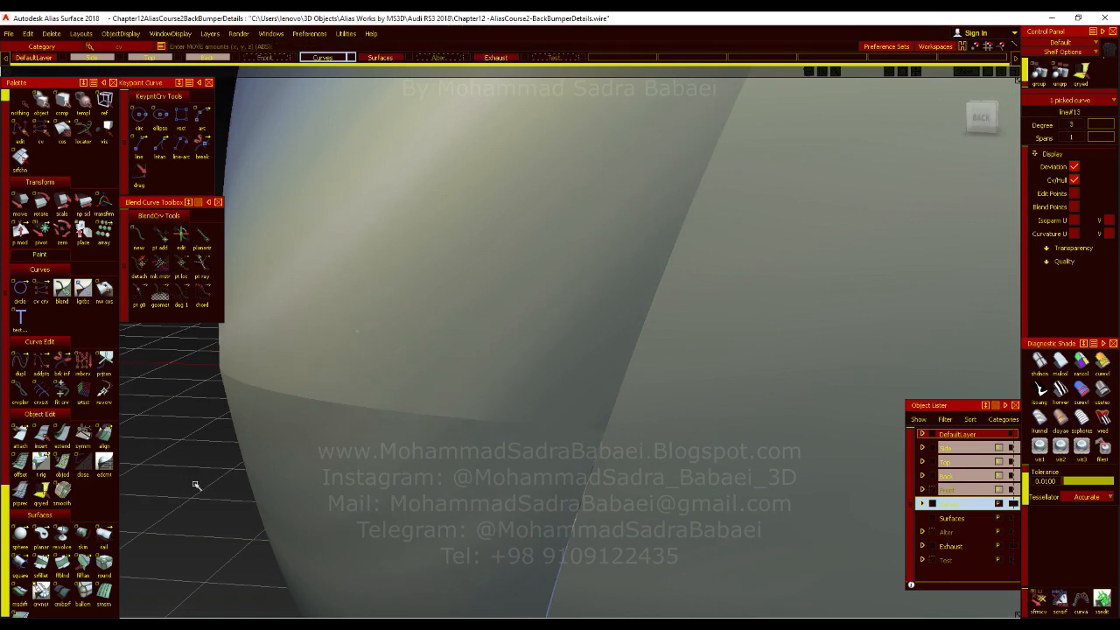
pyautogui.moveTo(196, 485); pyautogui.dragTo(188, 485)
# Hide the control vertices and hull of the bumper corner's lower seam curve and deselect the curve.
pyautogui.keyDown('alt'); pyautogui.keyDown('shift'); pyautogui.moveTo(562, 448); pyautogui.dragTo(605, 477); pyautogui.keyUp('shift'); pyautogui.keyUp('alt')
pyautogui.keyDown('alt'); pyautogui.keyDown('shift'); pyautogui.moveTo(538, 426); pyautogui.dragTo(665, 482); pyautogui.keyUp('shift'); pyautogui.keyUp('alt')
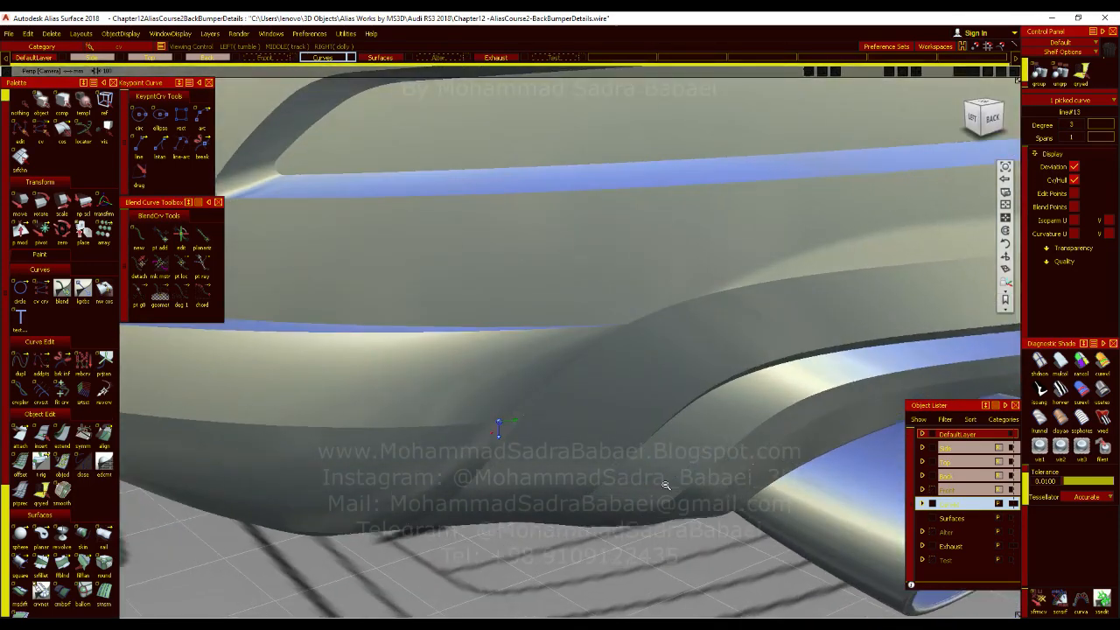
pyautogui.keyDown('alt'); pyautogui.keyDown('shift'); pyautogui.moveTo(665, 482); pyautogui.dragTo(643, 475, button='right'); pyautogui.keyUp('shift'); pyautogui.keyUp('alt')
pyautogui.keyDown('alt'); pyautogui.keyDown('shift'); pyautogui.moveTo(642, 475); pyautogui.dragTo(644, 472); pyautogui.keyUp('shift'); pyautogui.keyUp('alt')
pyautogui.moveTo(558, 416)
pyautogui.keyDown('ctrl'); pyautogui.keyDown('shift'); pyautogui.mouseDown()
pyautogui.moveTo(563, 510)
pyautogui.moveTo(550, 473)
pyautogui.mouseUp(); pyautogui.keyUp('shift'); pyautogui.keyUp('ctrl')
pyautogui.press('F10')
pyautogui.click(331, 426)
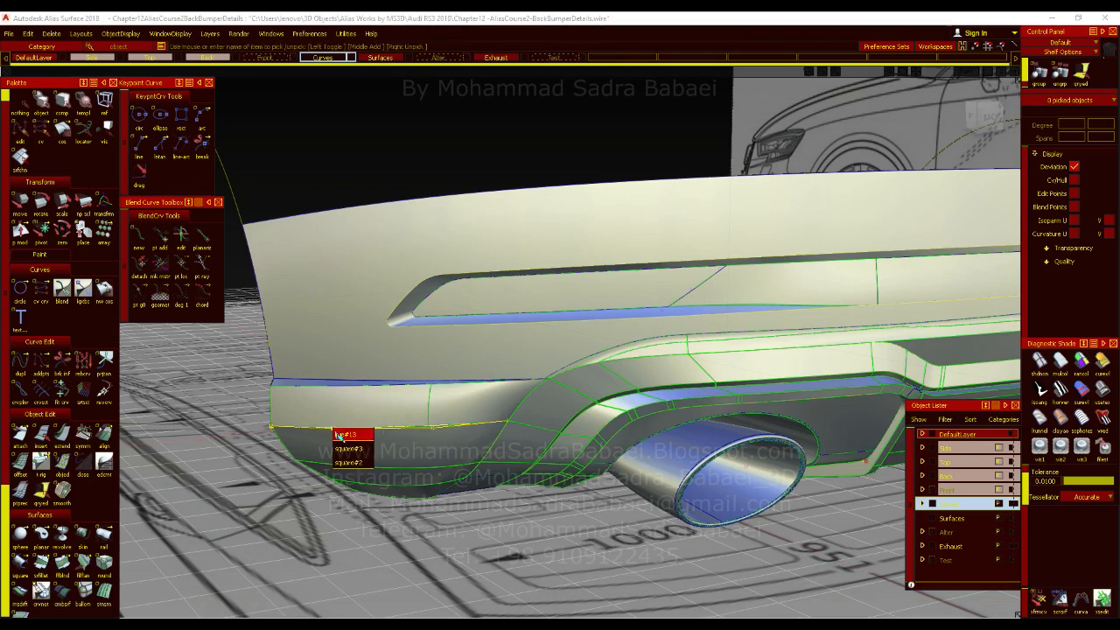
pyautogui.click(1076, 182)
pyautogui.click(523, 360)
# Examine the rear bumper, exhaust surrounds and diffuser from the side and rear.
pyautogui.press('F10')
pyautogui.keyDown('alt'); pyautogui.keyDown('shift'); pyautogui.moveTo(524, 429); pyautogui.dragTo(493, 428); pyautogui.keyUp('shift'); pyautogui.keyUp('alt')
pyautogui.keyDown('alt'); pyautogui.keyDown('shift'); pyautogui.moveTo(493, 427); pyautogui.dragTo(351, 356, button='right'); pyautogui.keyUp('shift'); pyautogui.keyUp('alt')
pyautogui.keyDown('alt'); pyautogui.keyDown('shift'); pyautogui.moveTo(498, 429); pyautogui.dragTo(584, 450); pyautogui.keyUp('shift'); pyautogui.keyUp('alt')
pyautogui.keyDown('alt'); pyautogui.keyDown('shift'); pyautogui.moveTo(585, 449); pyautogui.dragTo(980, 494, button='right'); pyautogui.keyUp('shift'); pyautogui.keyUp('alt')
pyautogui.keyDown('alt'); pyautogui.keyDown('shift'); pyautogui.moveTo(980, 495); pyautogui.dragTo(674, 424, button='middle'); pyautogui.keyUp('shift'); pyautogui.keyUp('alt')
pyautogui.keyDown('alt'); pyautogui.keyDown('shift'); pyautogui.moveTo(674, 424); pyautogui.dragTo(557, 417); pyautogui.keyUp('shift'); pyautogui.keyUp('alt')
pyautogui.hotkey('alt', 'm')
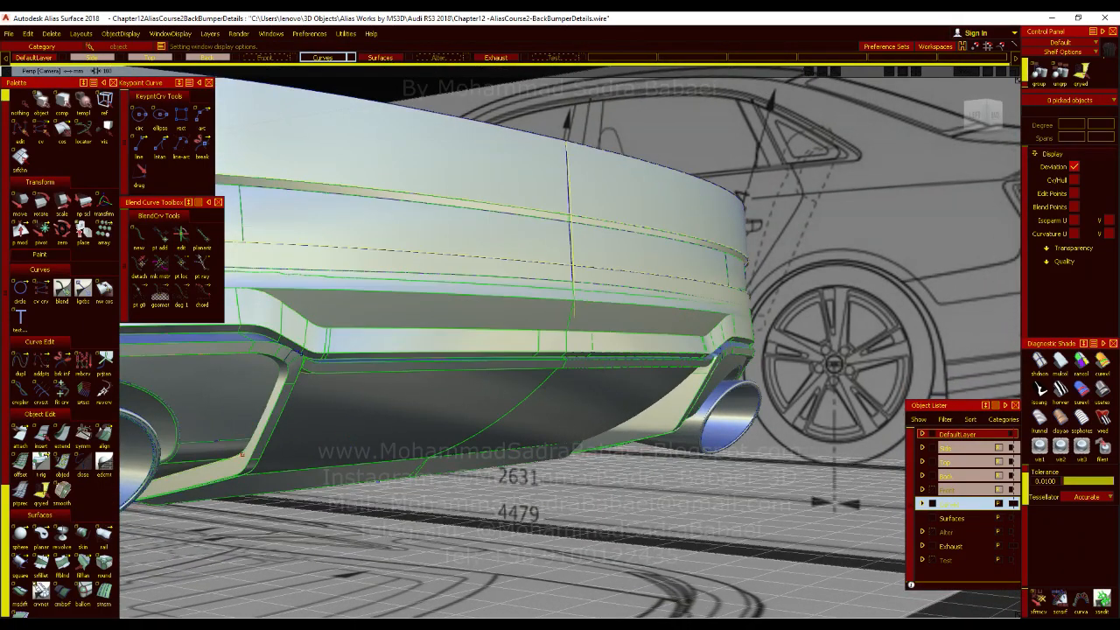
pyautogui.hotkey('alt', 'Tab')
pyautogui.scroll(-5, 630, 477)
pyautogui.scroll(3, 713, 392)
pyautogui.scroll(3, 815, 451)
pyautogui.scroll(3, 815, 452)
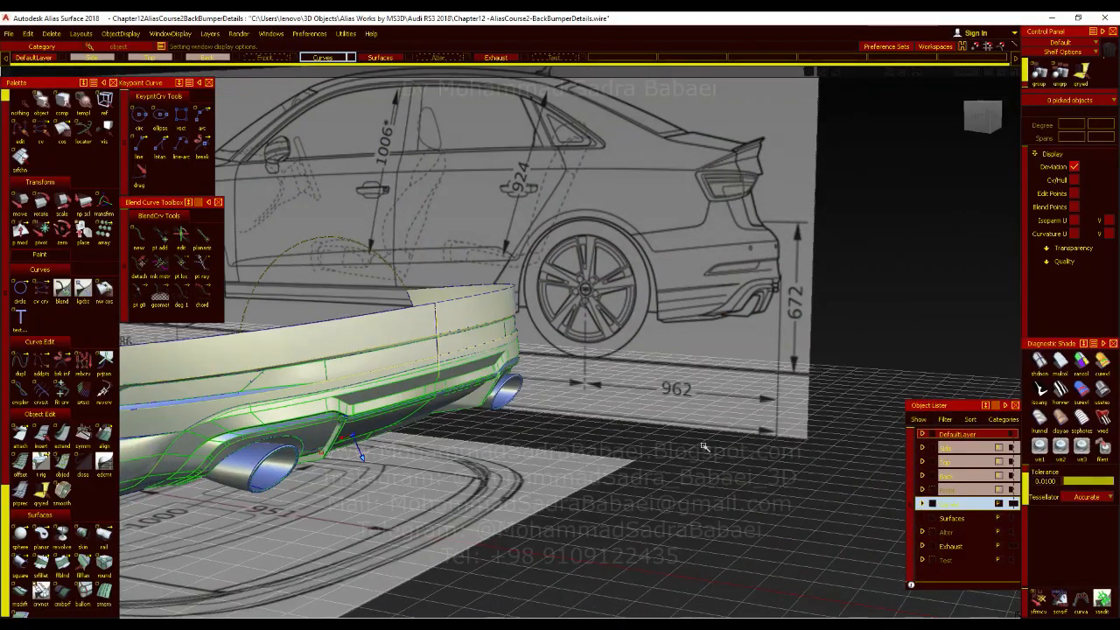
# Hide the Exhaust layer and make Curves the active layer.
pyautogui.keyDown('alt'); pyautogui.keyDown('shift'); pyautogui.moveTo(794, 413); pyautogui.dragTo(775, 388, button='right'); pyautogui.keyUp('shift'); pyautogui.keyUp('alt')
pyautogui.keyDown('alt'); pyautogui.keyDown('shift'); pyautogui.moveTo(776, 388); pyautogui.dragTo(574, 349); pyautogui.keyUp('shift'); pyautogui.keyUp('alt')
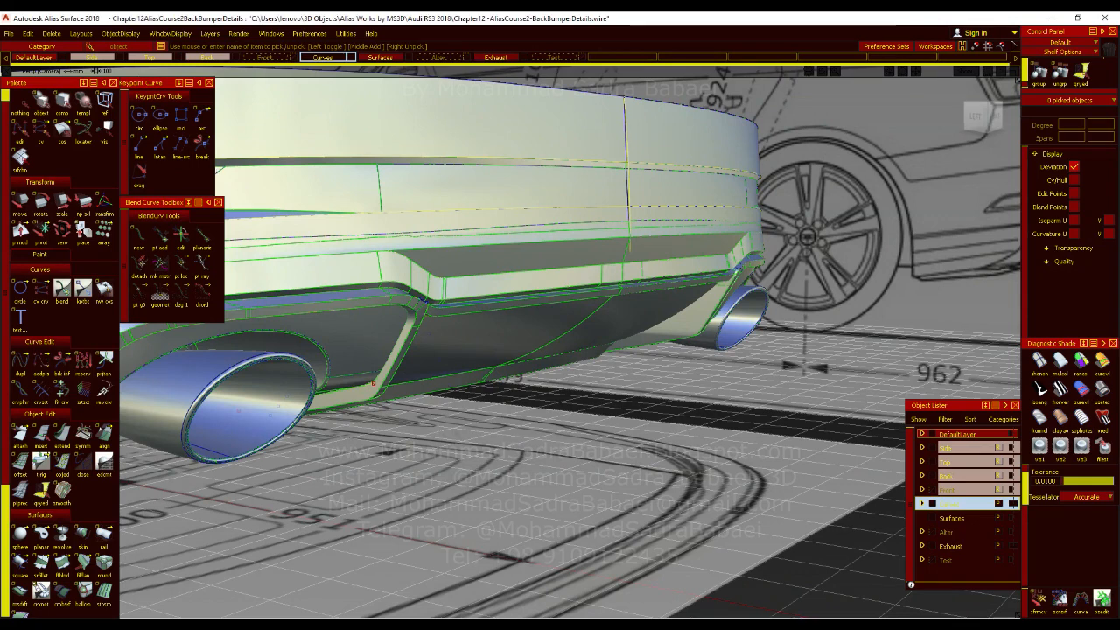
pyautogui.click(522, 58)
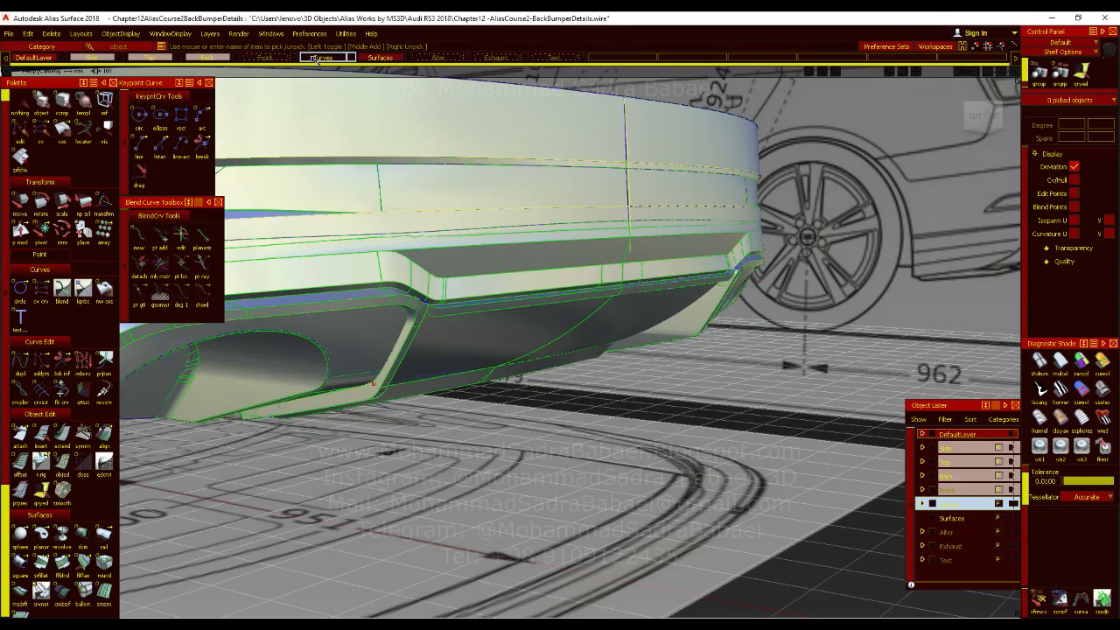
pyautogui.click(319, 59)
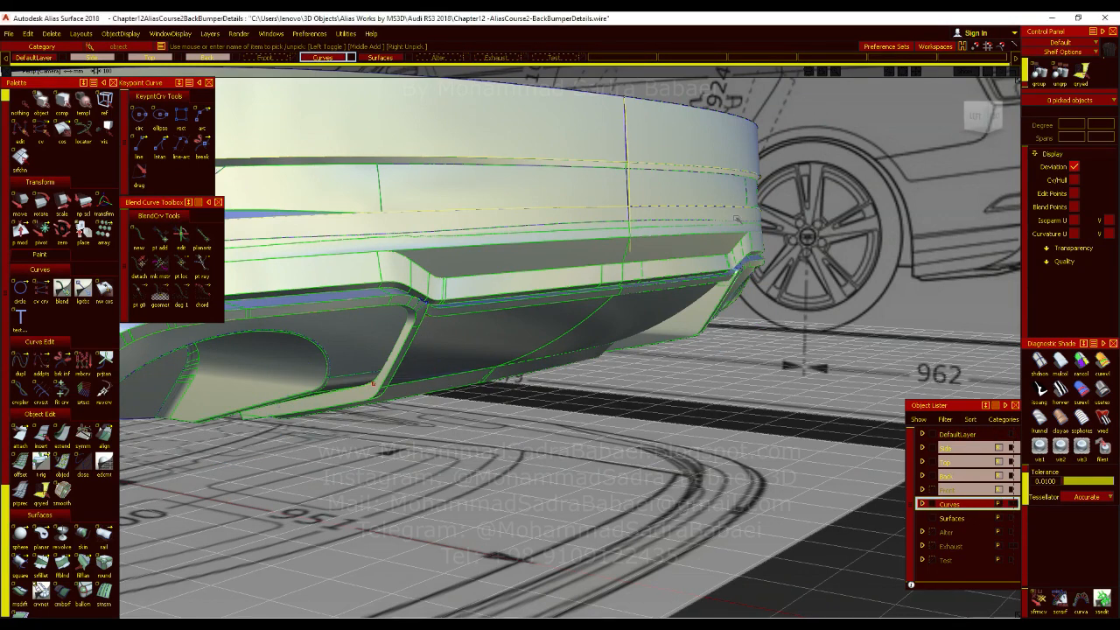
# Compare the rear bumper's side profile with the blueprint in the orthographic left view.
pyautogui.click(976, 117)
pyautogui.press('F6')
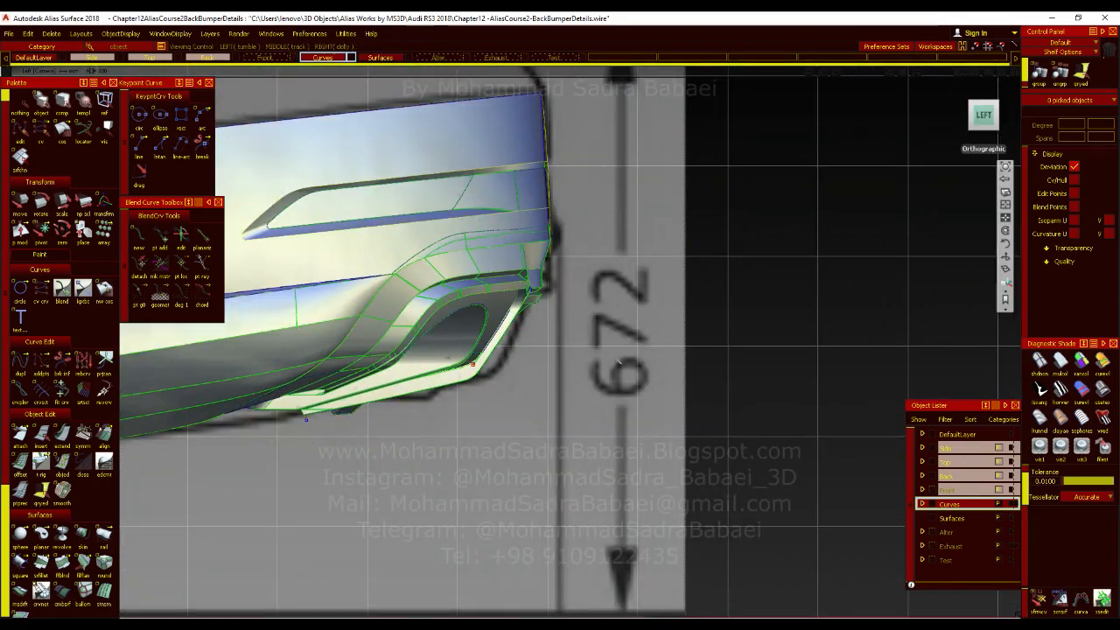
pyautogui.press('F8')
pyautogui.keyDown('alt'); pyautogui.keyDown('shift'); pyautogui.moveTo(875, 254); pyautogui.dragTo(781, 267); pyautogui.keyUp('shift'); pyautogui.keyUp('alt')
pyautogui.moveTo(984, 118); pyautogui.dragTo(954, 114)
pyautogui.click(975, 115)
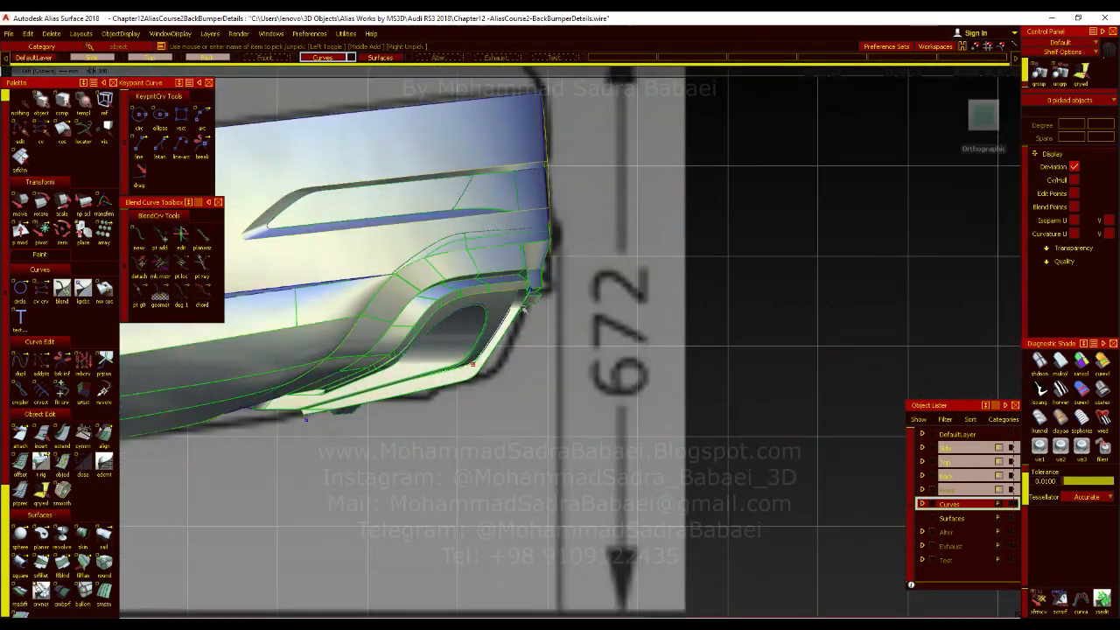
pyautogui.keyDown('alt'); pyautogui.keyDown('shift'); pyautogui.moveTo(657, 348); pyautogui.dragTo(418, 370); pyautogui.keyUp('shift'); pyautogui.keyUp('alt')
# Draw a line about 151 mm long from the diffuser's lower edge along the blueprint's fin profile, using the back and left views.
pyautogui.click(139, 145)
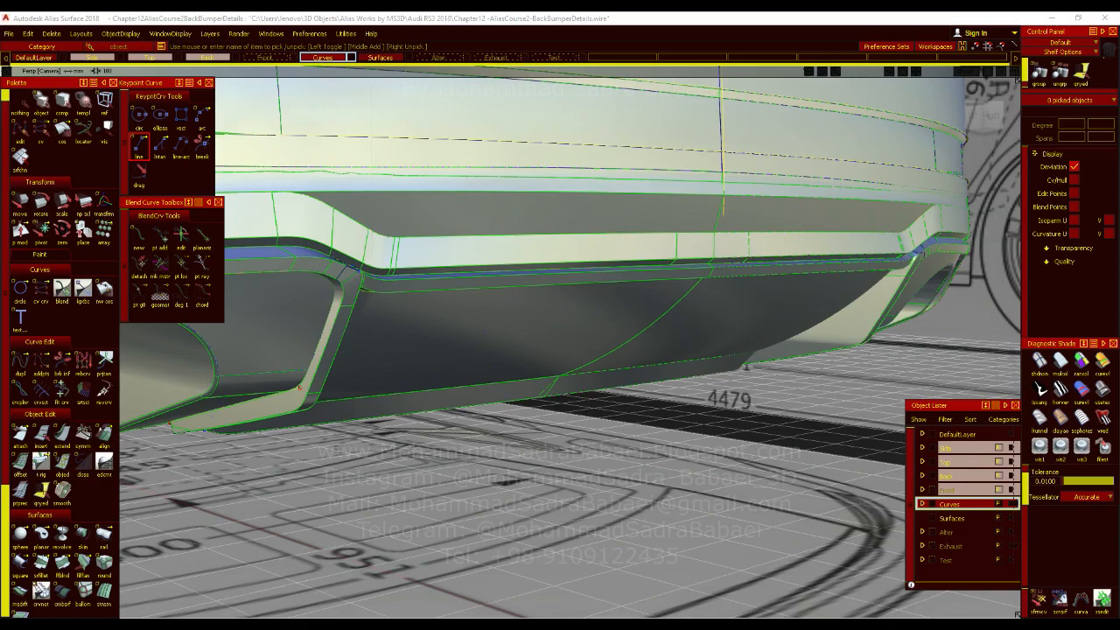
pyautogui.click(982, 114)
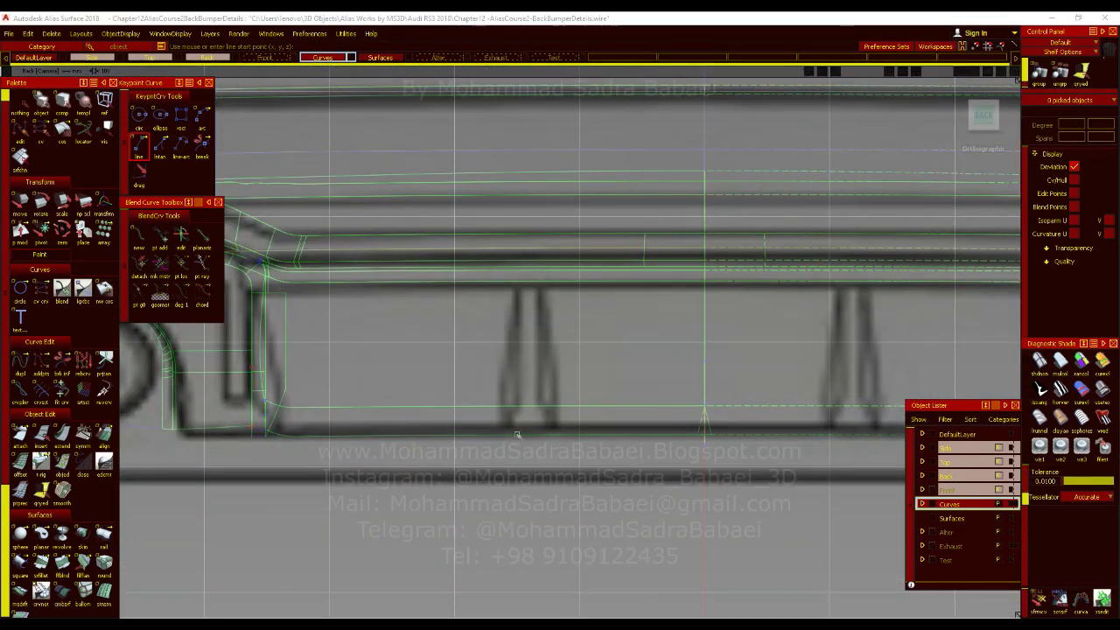
pyautogui.keyDown('ctrl'); pyautogui.keyDown('alt'); pyautogui.click(510, 434); pyautogui.keyUp('alt'); pyautogui.keyUp('ctrl')
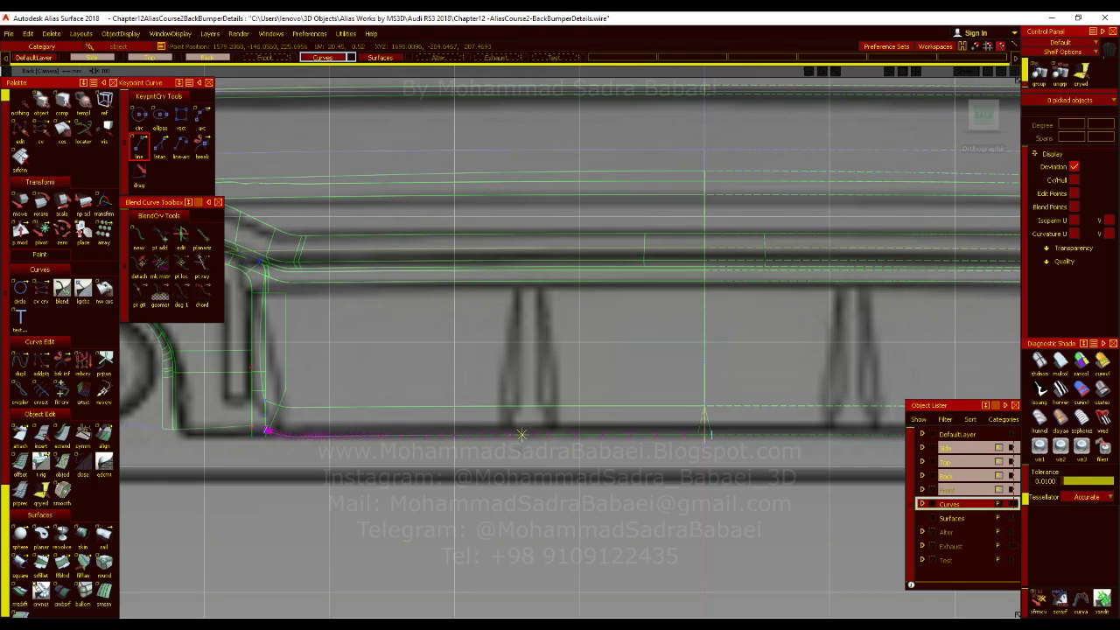
pyautogui.keyDown('alt'); pyautogui.keyDown('shift'); pyautogui.moveTo(537, 352); pyautogui.dragTo(545, 402, button='right'); pyautogui.keyUp('shift'); pyautogui.keyUp('alt')
pyautogui.keyDown('alt'); pyautogui.keyDown('shift'); pyautogui.moveTo(545, 403); pyautogui.dragTo(585, 404); pyautogui.keyUp('shift'); pyautogui.keyUp('alt')
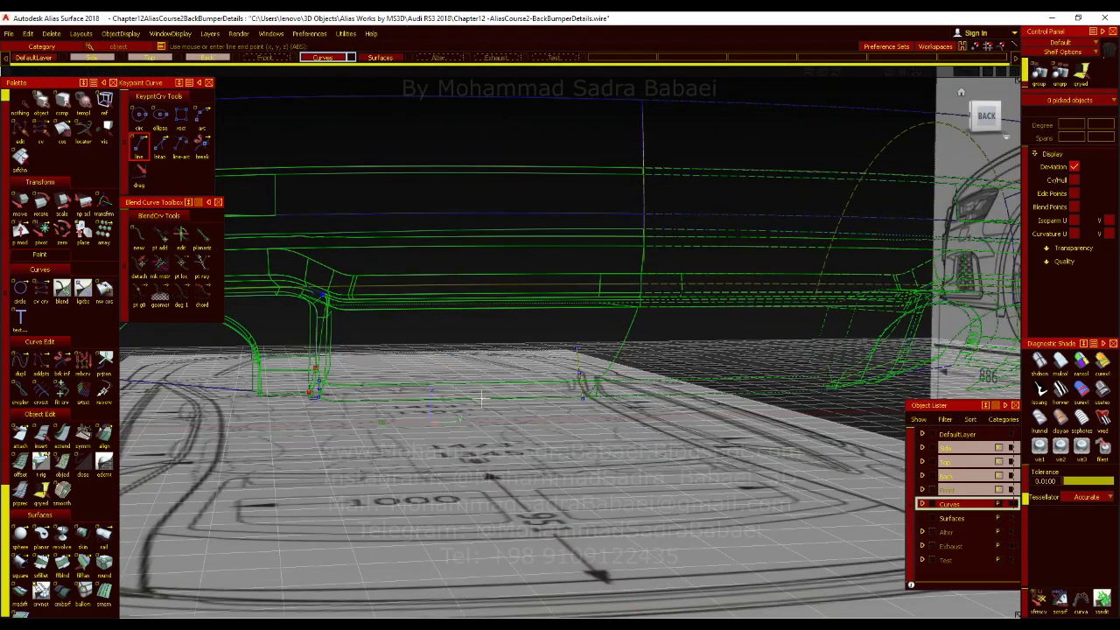
pyautogui.click(974, 121)
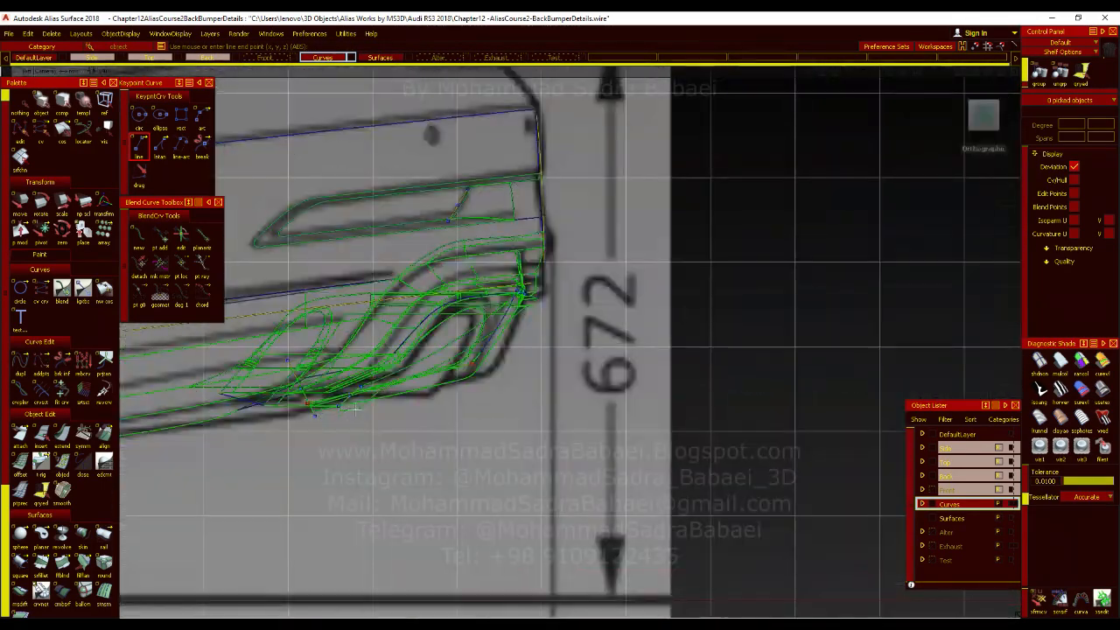
pyautogui.keyDown('alt'); pyautogui.keyDown('shift'); pyautogui.moveTo(459, 376); pyautogui.dragTo(552, 354, button='right'); pyautogui.keyUp('shift'); pyautogui.keyUp('alt')
pyautogui.moveTo(503, 396); pyautogui.dragTo(525, 398)
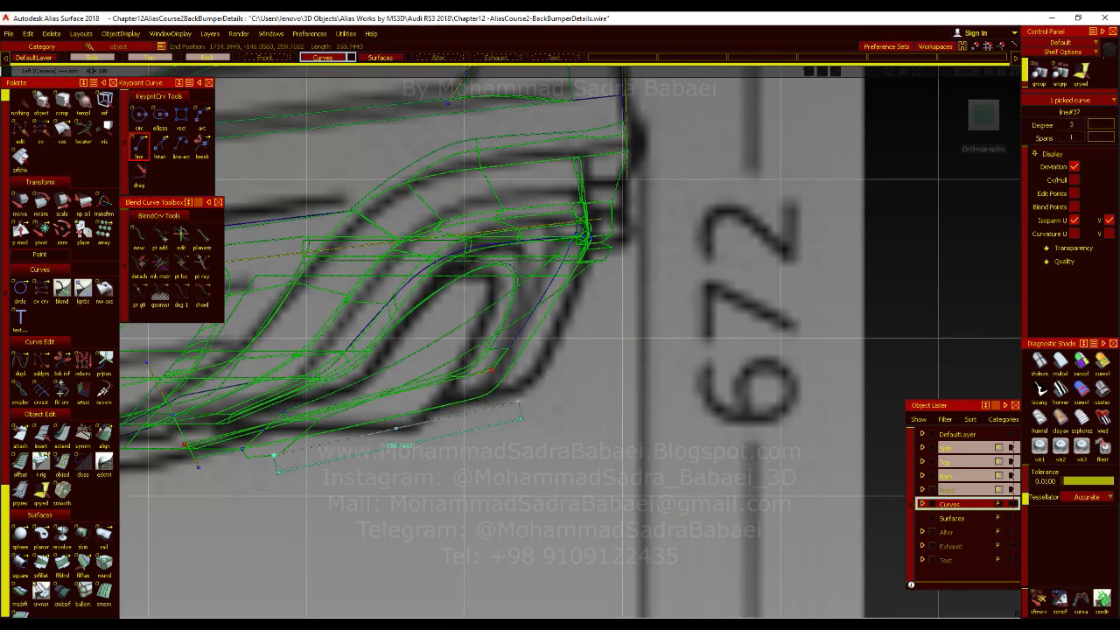
pyautogui.moveTo(518, 402); pyautogui.dragTo(518, 402)
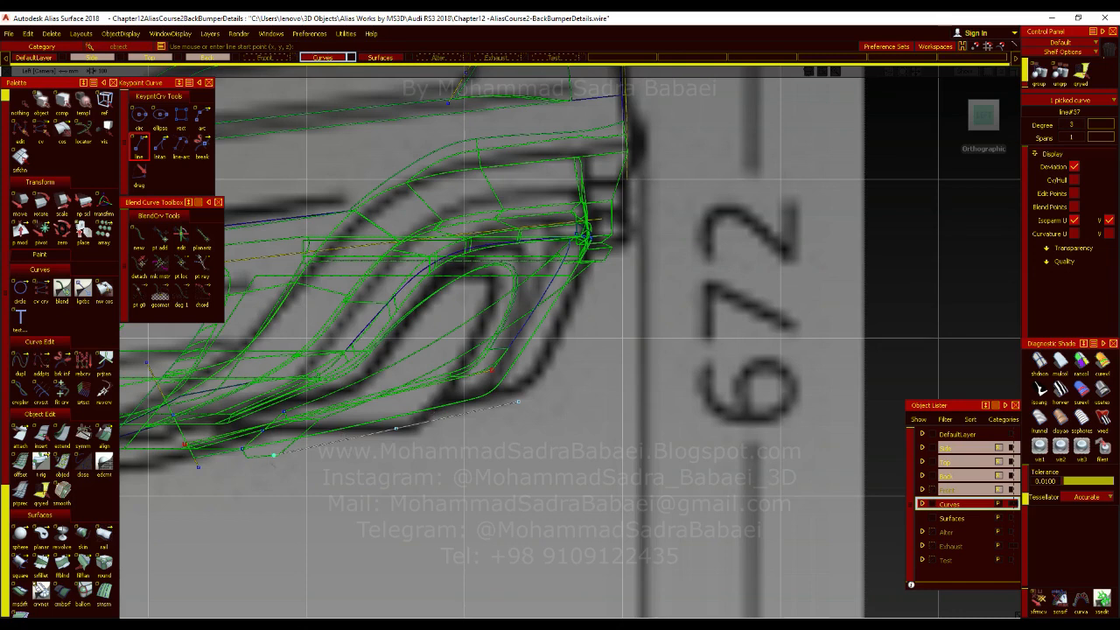
# Discard the newly drawn line and save the file.
pyautogui.keyDown('alt'); pyautogui.keyDown('shift'); pyautogui.moveTo(512, 361); pyautogui.dragTo(501, 391, button='right'); pyautogui.keyUp('shift'); pyautogui.keyUp('alt')
pyautogui.hotkey('ctrl', 's')
pyautogui.press('Return')
# Duplicate the lower edge curve of the diffuser's corner surface without rebuilding it.
pyautogui.keyDown('ctrl'); pyautogui.keyDown('shift'); pyautogui.moveTo(409, 404); pyautogui.dragTo(418, 455); pyautogui.keyUp('shift'); pyautogui.keyUp('ctrl')
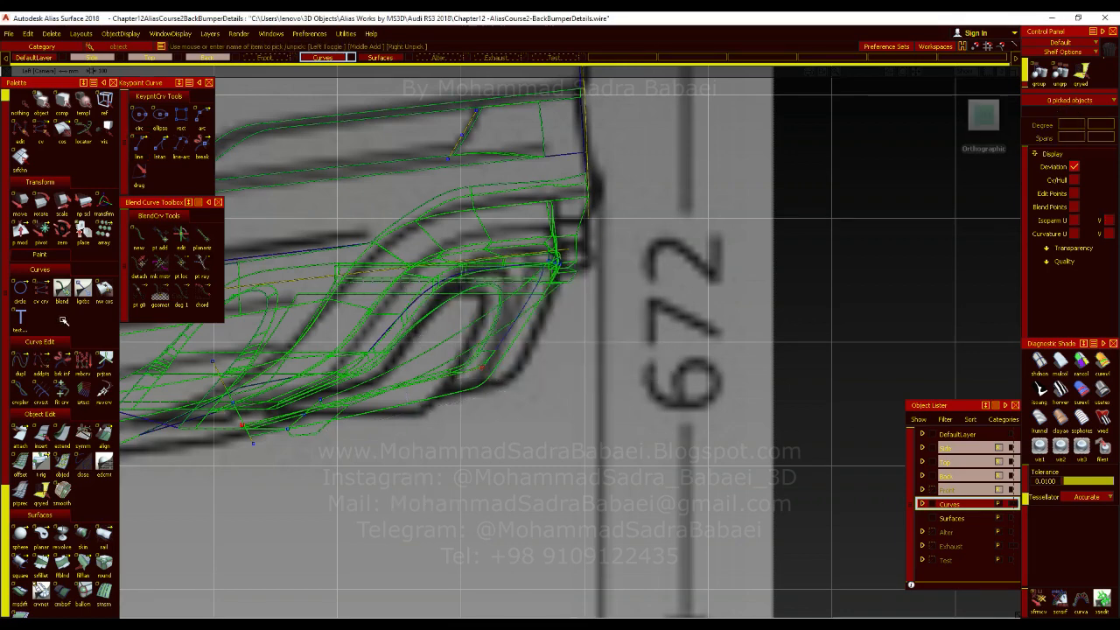
pyautogui.doubleClick(30, 358)
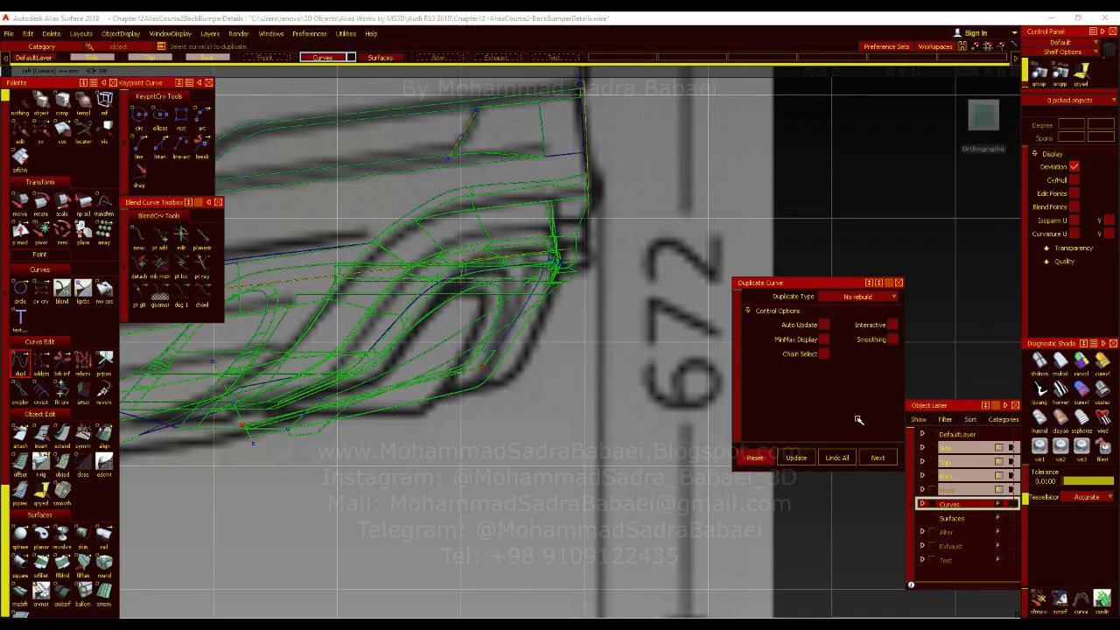
pyautogui.click(393, 411)
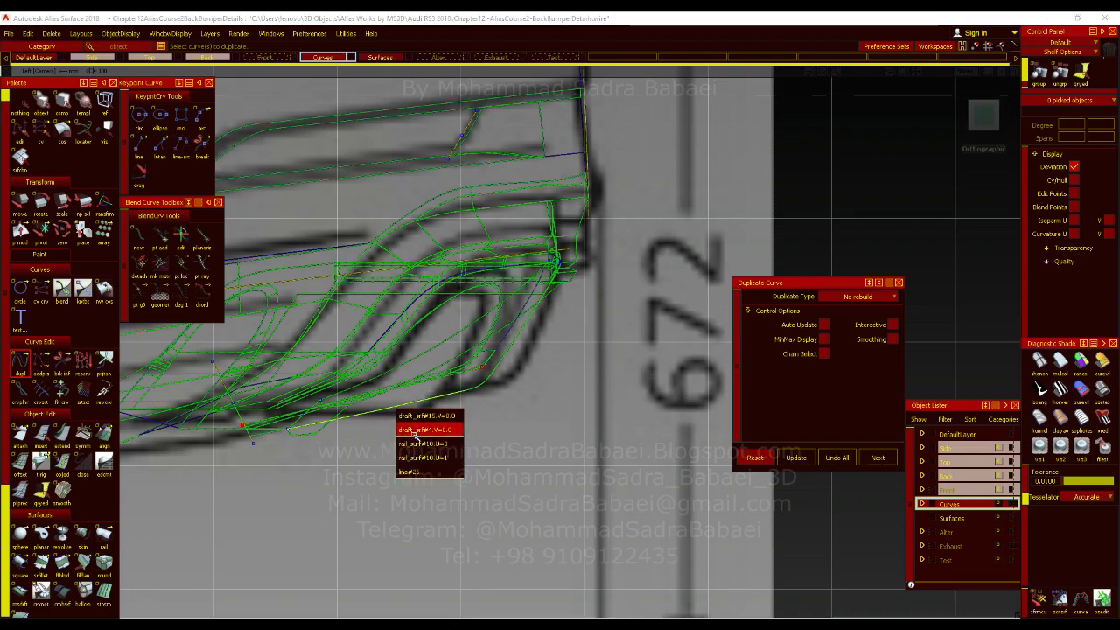
pyautogui.click(415, 444)
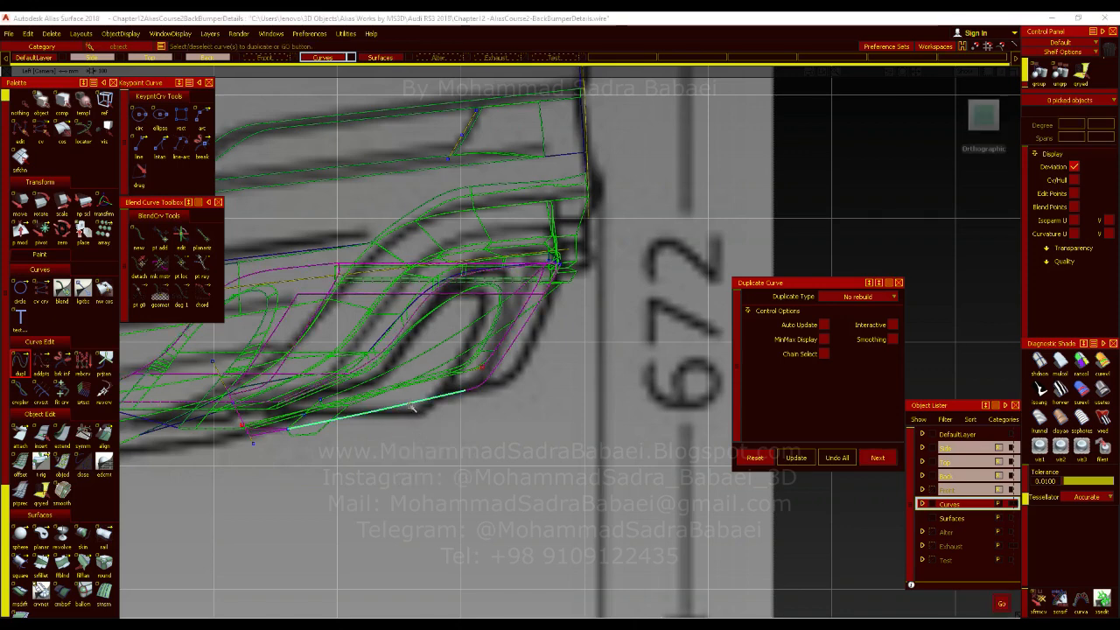
pyautogui.press('space')
# Move the duplicated edge curve onto the blueprint's diffuser fin in the back view, and line it up with the fin's lower profile in the left view.
pyautogui.keyDown('ctrl'); pyautogui.keyDown('shift'); pyautogui.moveTo(410, 413); pyautogui.dragTo(430, 404, button='right'); pyautogui.keyUp('shift'); pyautogui.keyUp('ctrl')
pyautogui.keyDown('ctrl'); pyautogui.keyDown('alt'); pyautogui.moveTo(337, 417); pyautogui.dragTo(335, 420); pyautogui.keyUp('alt'); pyautogui.keyUp('ctrl')
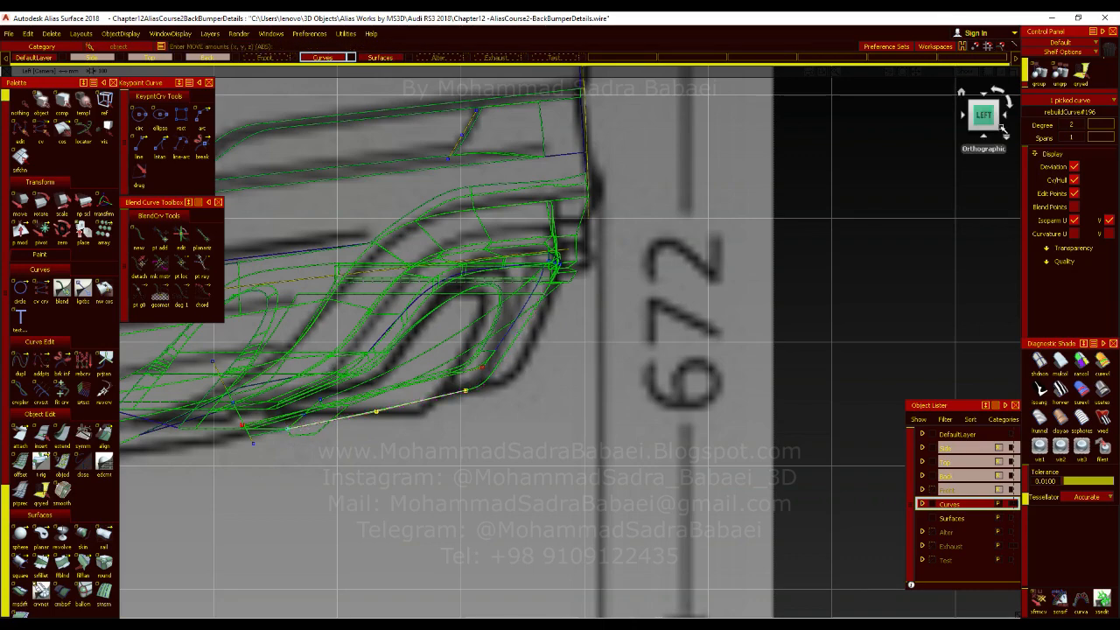
pyautogui.click(1005, 117)
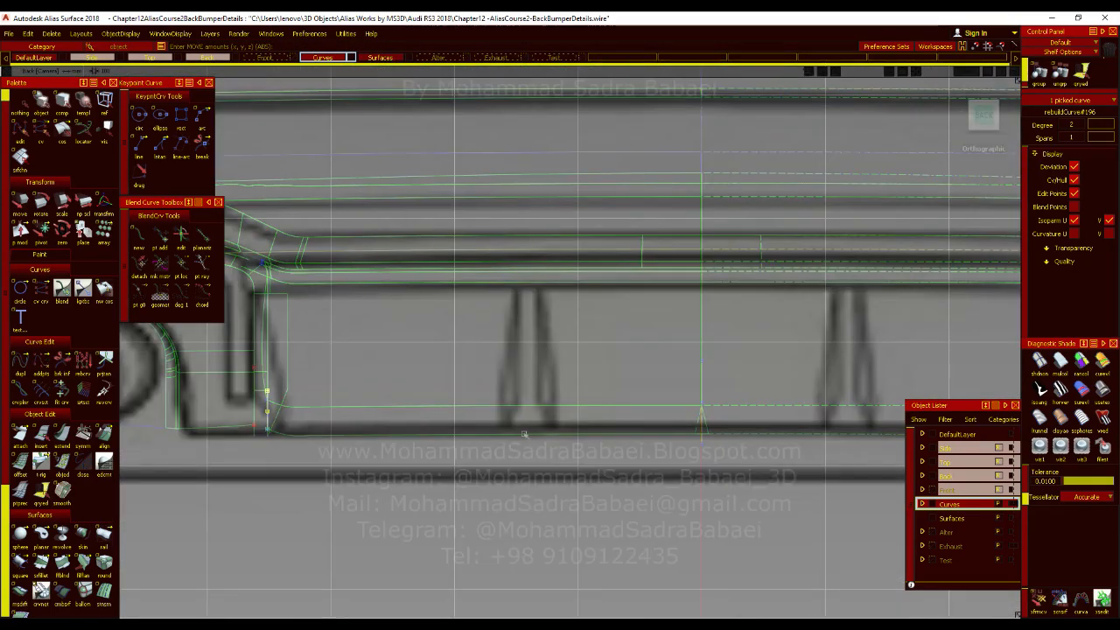
pyautogui.keyDown('ctrl'); pyautogui.keyDown('alt'); pyautogui.moveTo(509, 435); pyautogui.dragTo(521, 433); pyautogui.keyUp('alt'); pyautogui.keyUp('ctrl')
pyautogui.keyDown('alt'); pyautogui.keyDown('shift'); pyautogui.moveTo(548, 391); pyautogui.dragTo(560, 395, button='right'); pyautogui.keyUp('shift'); pyautogui.keyUp('alt')
pyautogui.keyDown('ctrl'); pyautogui.keyDown('alt'); pyautogui.moveTo(576, 495); pyautogui.dragTo(569, 497); pyautogui.keyUp('alt'); pyautogui.keyUp('ctrl')
pyautogui.keyDown('alt'); pyautogui.keyDown('shift'); pyautogui.moveTo(573, 491); pyautogui.dragTo(594, 438, button='right'); pyautogui.keyUp('shift'); pyautogui.keyUp('alt')
pyautogui.click(966, 116)
pyautogui.keyDown('alt'); pyautogui.keyDown('shift'); pyautogui.moveTo(490, 472); pyautogui.dragTo(475, 456, button='middle'); pyautogui.keyUp('shift'); pyautogui.keyUp('alt')
pyautogui.keyDown('ctrl'); pyautogui.keyDown('shift'); pyautogui.moveTo(442, 463); pyautogui.dragTo(439, 494); pyautogui.keyUp('shift'); pyautogui.keyUp('ctrl')
# Extend the rear end of the moved curve slightly past the lower corner of the blueprint's fin profile.
pyautogui.click(62, 434)
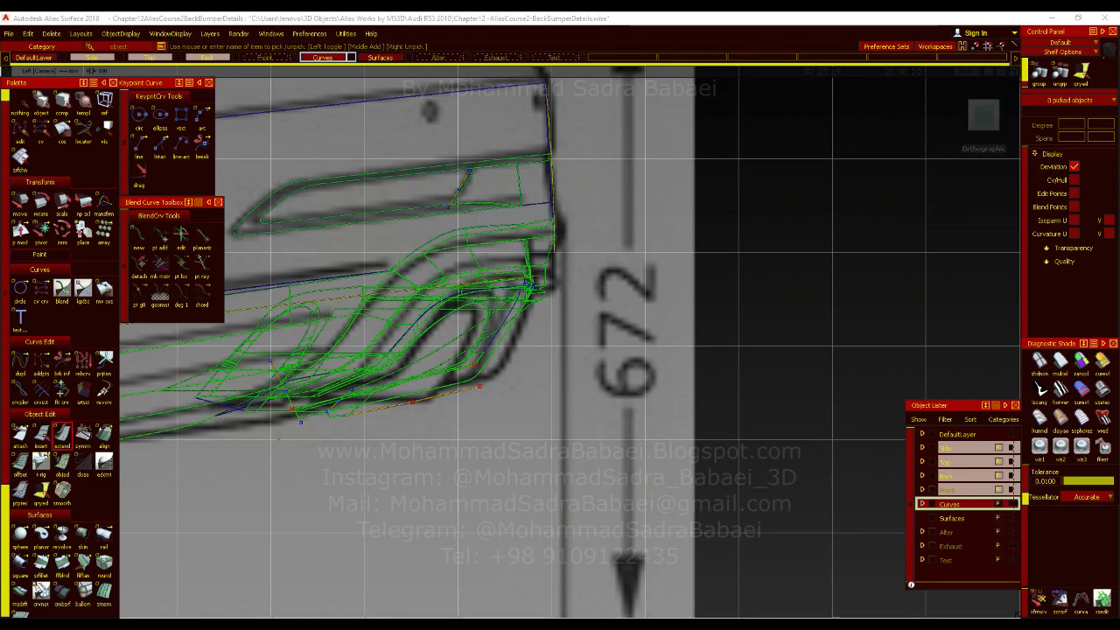
pyautogui.click(477, 385)
pyautogui.moveTo(475, 385); pyautogui.dragTo(498, 381)
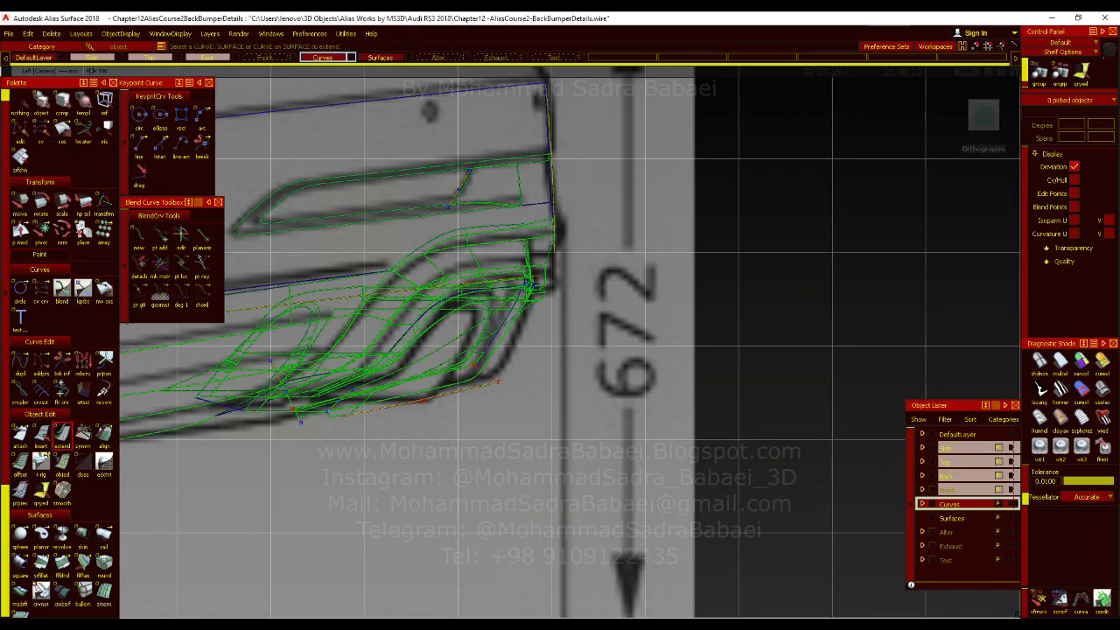
pyautogui.scroll(3, 499, 359)
# Switch to Photos and examine the diffuser fins in the Audi RS3 rear three-quarter reference pictures.
pyautogui.click(140, 145)
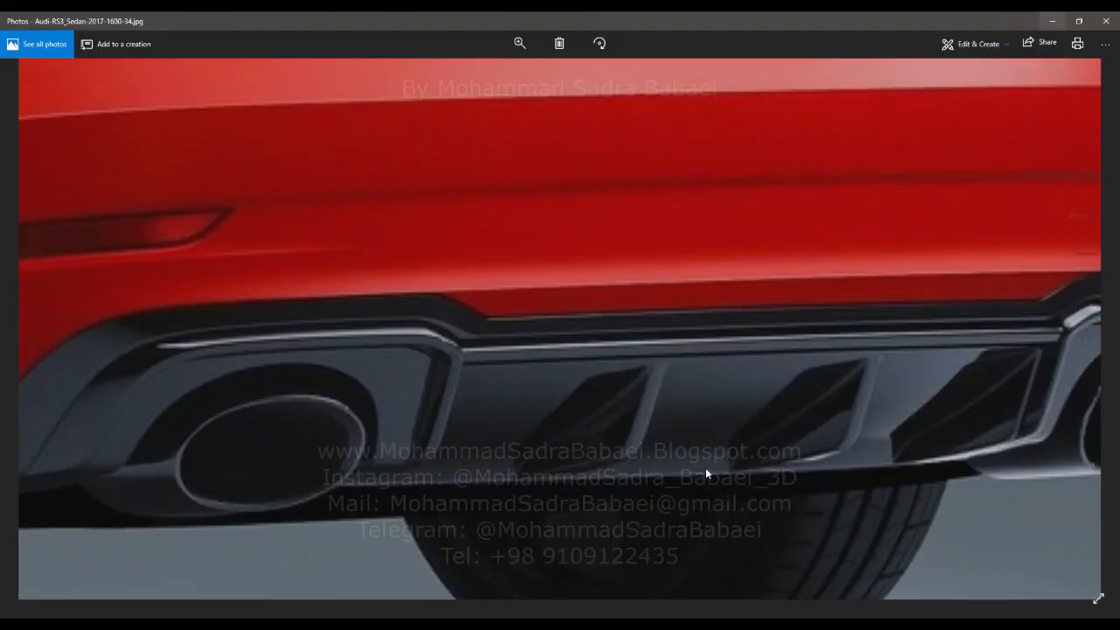
pyautogui.scroll(-5, 705, 467)
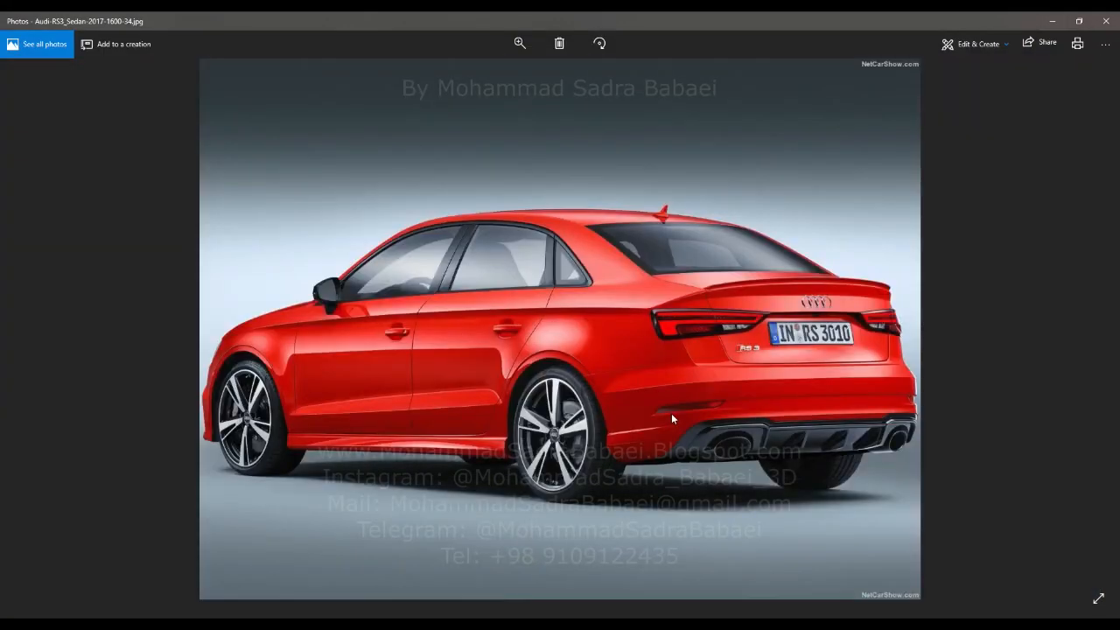
pyautogui.scroll(3, 853, 442)
pyautogui.scroll(6, 852, 442)
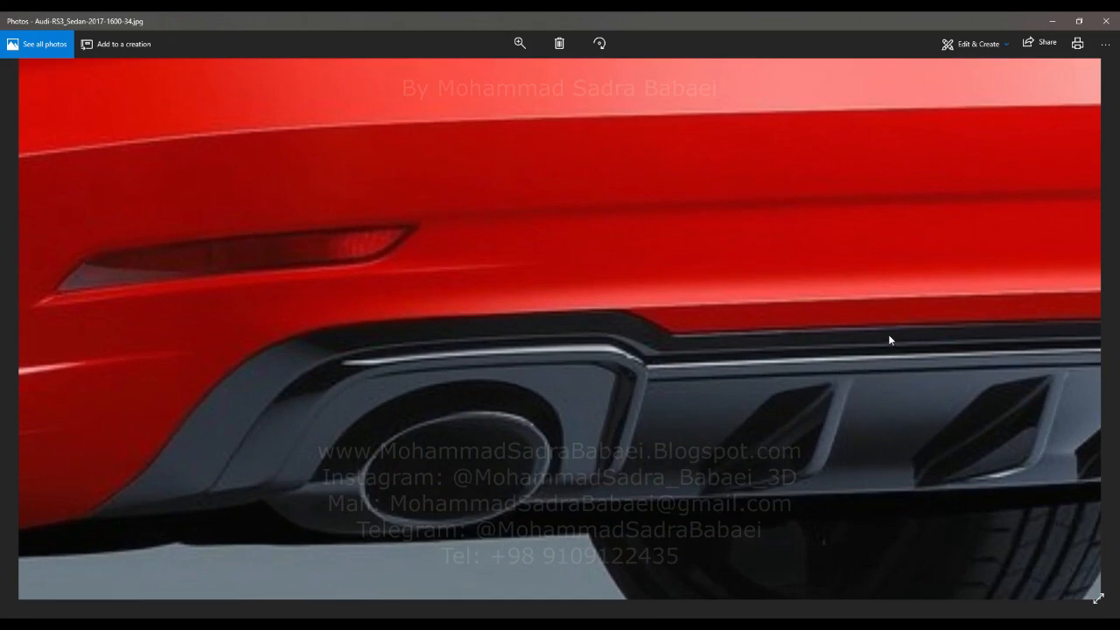
pyautogui.scroll(-7, 889, 339)
pyautogui.press('Right')
pyautogui.press('Left')
pyautogui.press('Left')
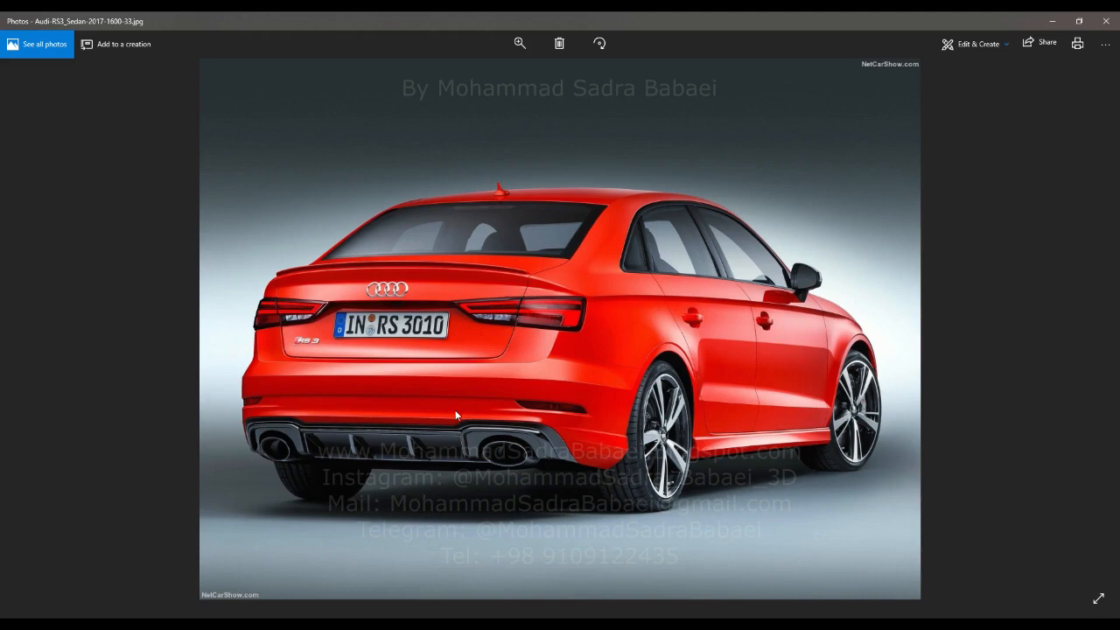
pyautogui.scroll(5, 455, 417)
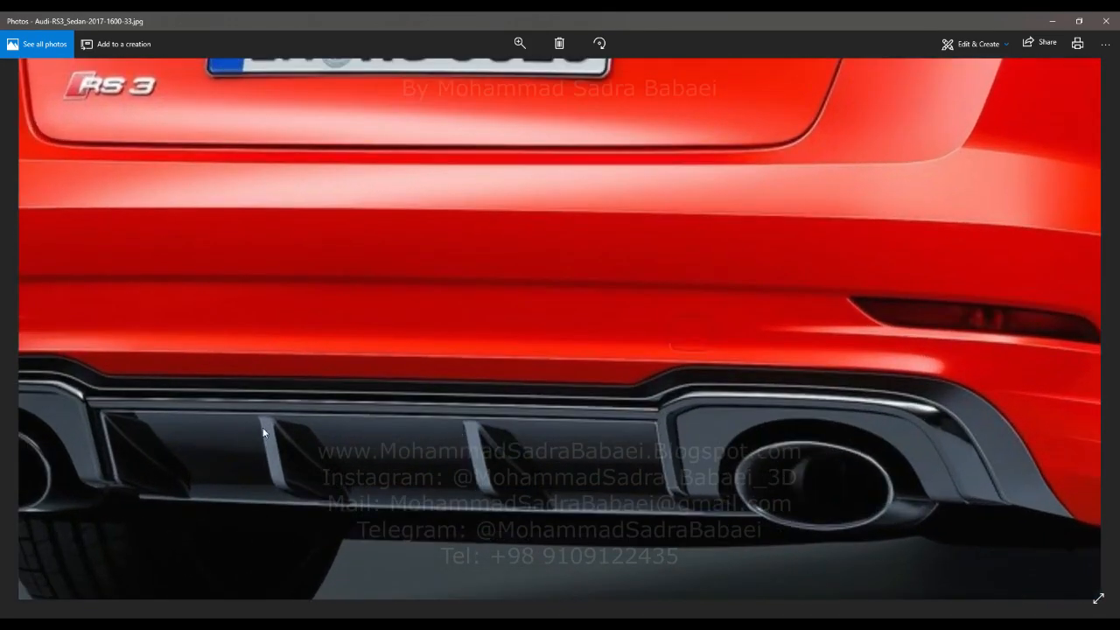
pyautogui.click(1061, 17)
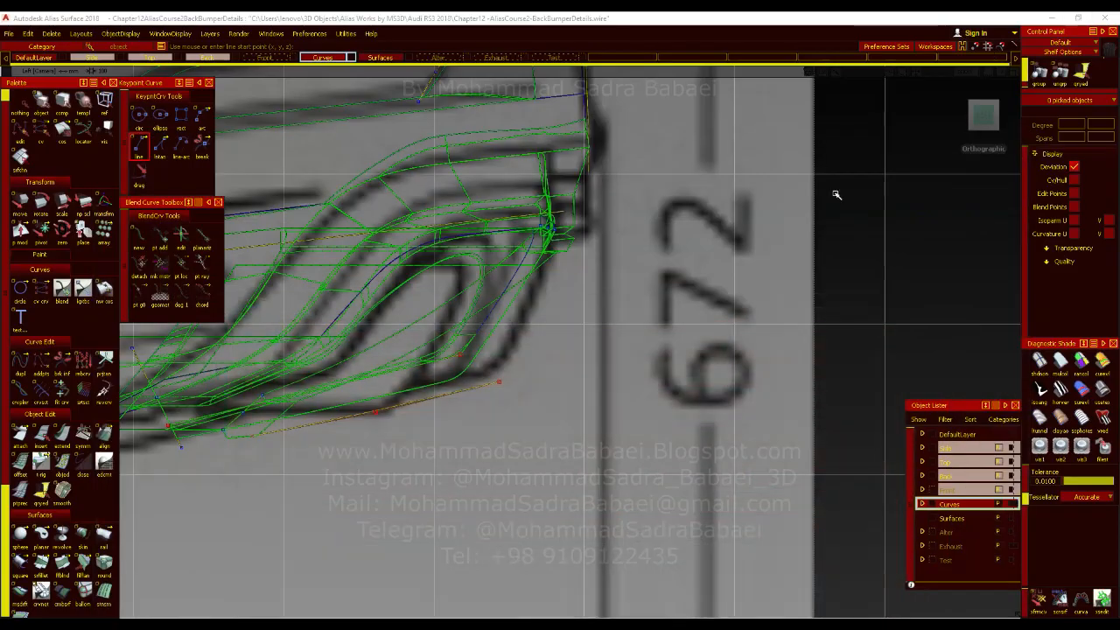
# In the back view, draw a vertical line from the extended curve's end up past the diffuser's upper edge, and set its degree to 1.
pyautogui.click(1005, 117)
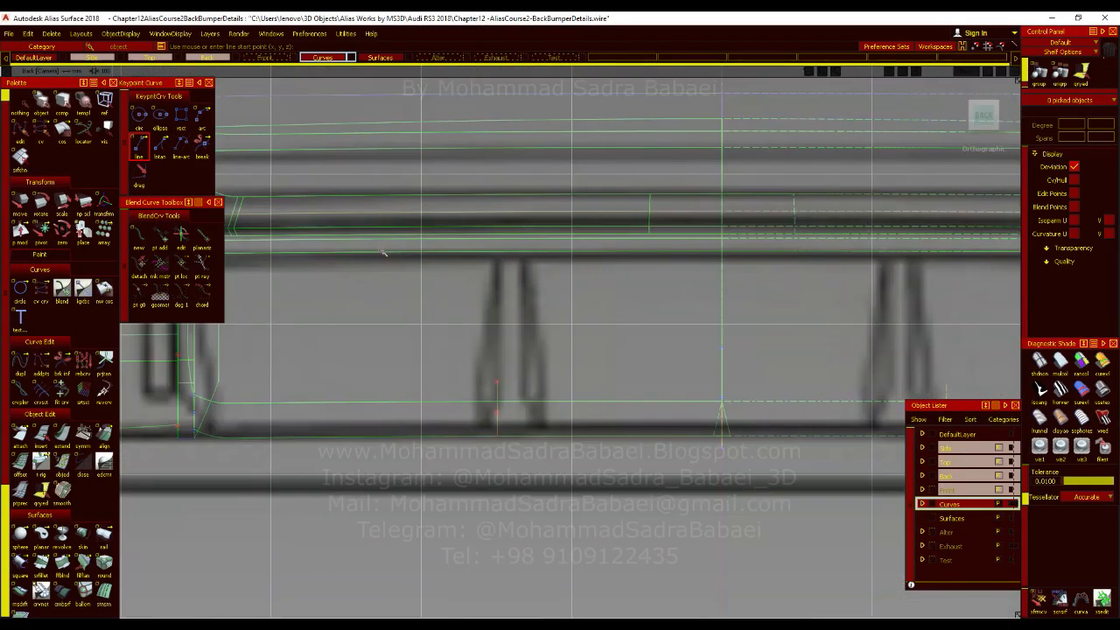
pyautogui.keyDown('ctrl'); pyautogui.keyDown('alt'); pyautogui.click(493, 252); pyautogui.keyUp('alt'); pyautogui.keyUp('ctrl')
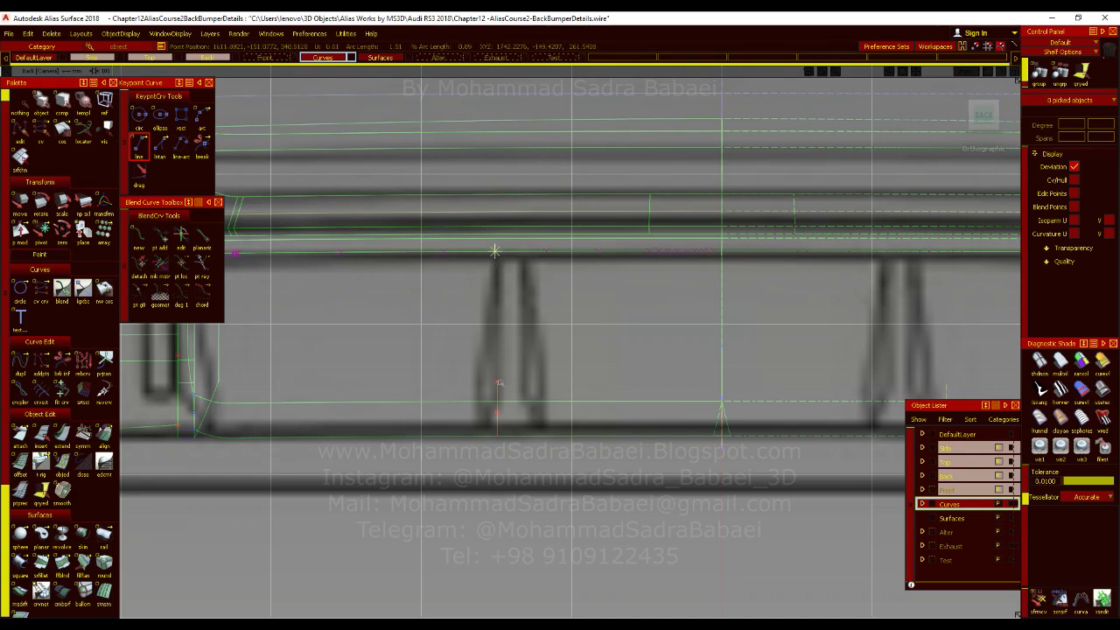
pyautogui.press('Delete')
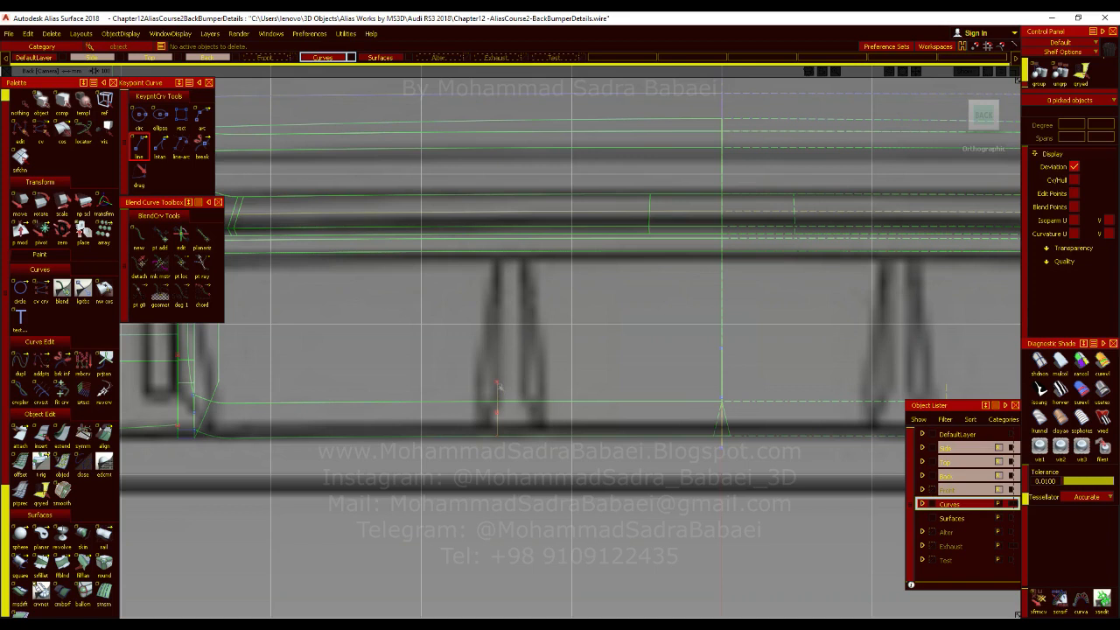
pyautogui.moveTo(497, 381); pyautogui.dragTo(497, 238)
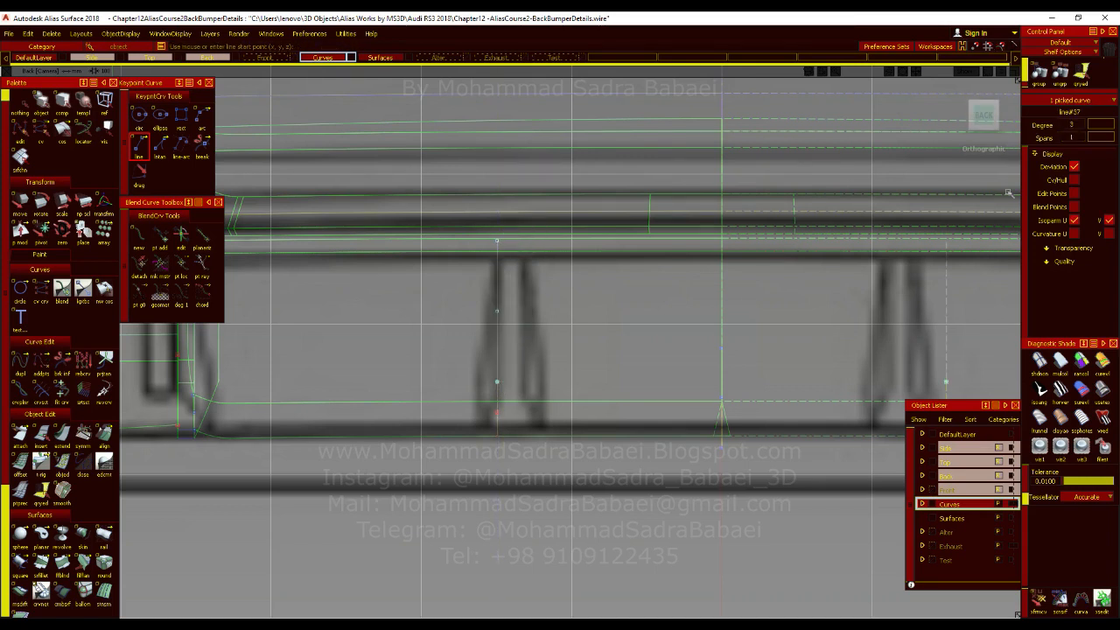
pyautogui.doubleClick(1073, 126)
pyautogui.write('1')
pyautogui.press('Return')
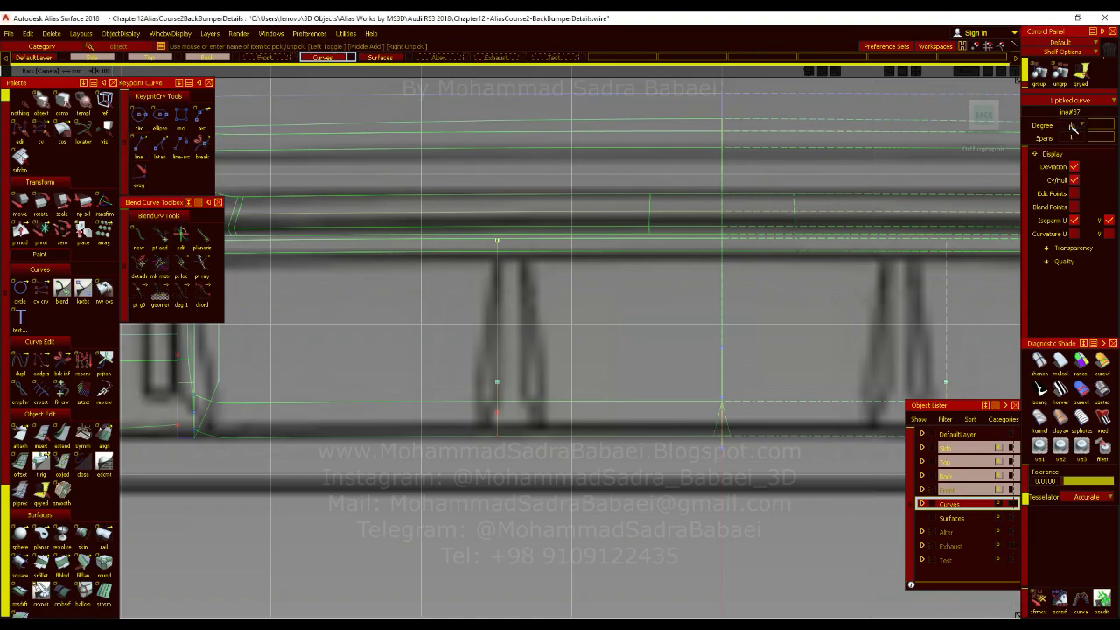
# Show the new line's CVs and slant its upper end rearward along the blueprint's fin profile in the left view.
pyautogui.click(974, 115)
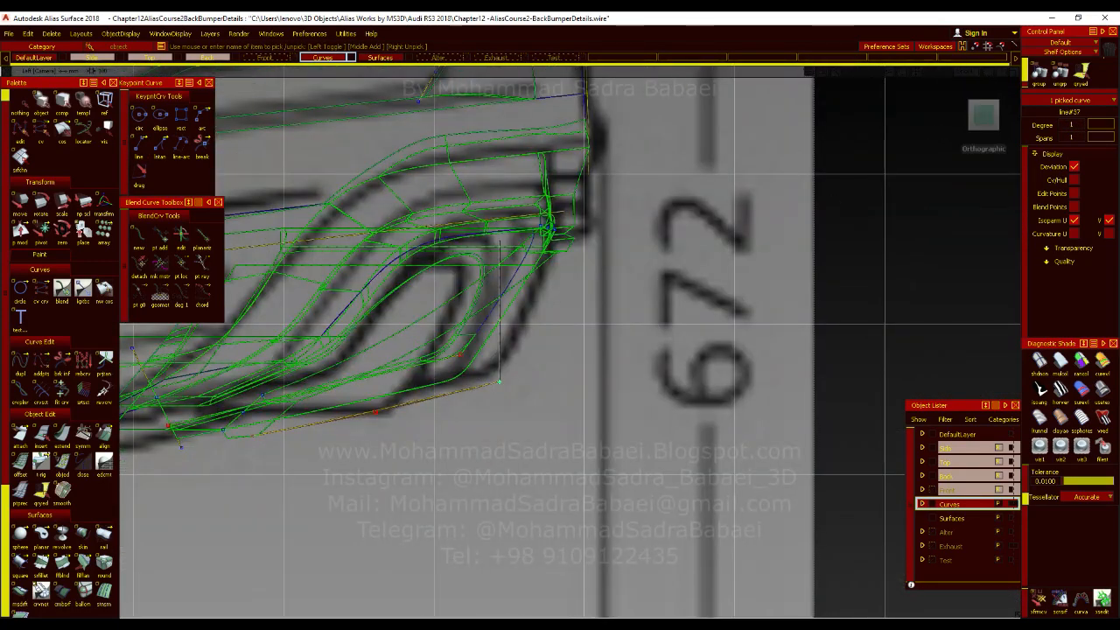
pyautogui.keyDown('alt'); pyautogui.keyDown('shift'); pyautogui.moveTo(772, 281); pyautogui.dragTo(809, 278, button='right'); pyautogui.keyUp('shift'); pyautogui.keyUp('alt')
pyautogui.click(1074, 180)
pyautogui.click(558, 180)
pyautogui.click(500, 201)
pyautogui.keyDown('ctrl'); pyautogui.keyDown('shift'); pyautogui.moveTo(631, 260); pyautogui.dragTo(632, 231); pyautogui.keyUp('shift'); pyautogui.keyUp('ctrl')
pyautogui.moveTo(643, 261); pyautogui.dragTo(698, 254, button='middle')
pyautogui.keyDown('alt'); pyautogui.keyDown('shift'); pyautogui.moveTo(698, 255); pyautogui.dragTo(538, 279); pyautogui.keyUp('shift'); pyautogui.keyUp('alt')
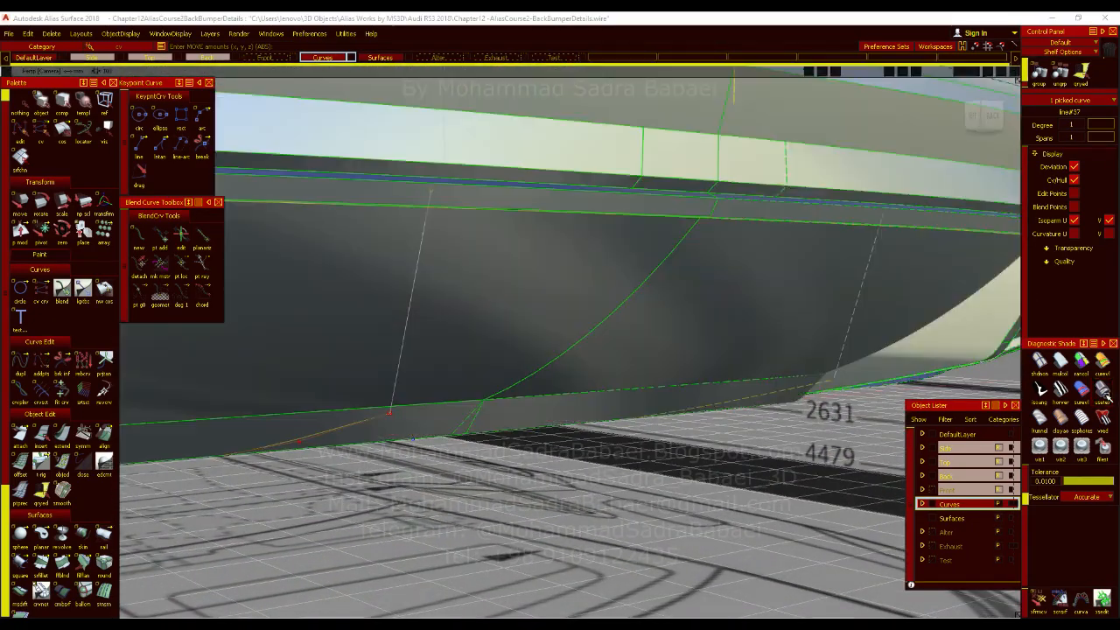
# Examine the slanted line against the shaded diffuser surfaces from several angles in the perspective view.
pyautogui.moveTo(662, 338)
pyautogui.keyDown('alt'); pyautogui.keyDown('shift'); pyautogui.mouseDown()
pyautogui.moveTo(743, 330)
pyautogui.moveTo(741, 295)
pyautogui.moveTo(728, 303)
pyautogui.mouseUp(); pyautogui.keyUp('shift'); pyautogui.keyUp('alt')
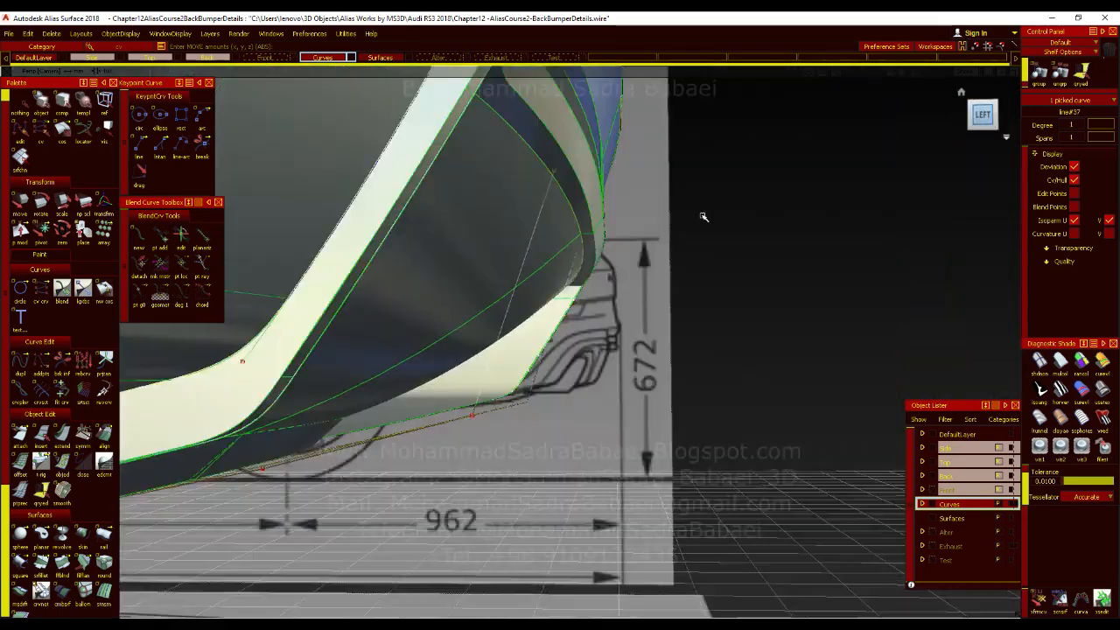
pyautogui.moveTo(702, 215)
pyautogui.keyDown('alt'); pyautogui.keyDown('shift'); pyautogui.mouseDown(button='right')
pyautogui.moveTo(655, 265)
pyautogui.moveTo(573, 229)
pyautogui.mouseUp(button='right'); pyautogui.keyUp('shift'); pyautogui.keyUp('alt')
pyautogui.keyDown('ctrl'); pyautogui.keyDown('shift'); pyautogui.moveTo(637, 211); pyautogui.dragTo(641, 186, button='middle'); pyautogui.keyUp('shift'); pyautogui.keyUp('ctrl')
pyautogui.moveTo(658, 230); pyautogui.dragTo(692, 231, button='middle')
pyautogui.press('F8')
pyautogui.keyDown('alt'); pyautogui.keyDown('shift'); pyautogui.moveTo(603, 245); pyautogui.dragTo(547, 201); pyautogui.keyUp('shift'); pyautogui.keyUp('alt')
pyautogui.keyDown('alt'); pyautogui.keyDown('shift'); pyautogui.moveTo(547, 201); pyautogui.dragTo(693, 205, button='right'); pyautogui.keyUp('shift'); pyautogui.keyUp('alt')
pyautogui.keyDown('alt'); pyautogui.keyDown('shift'); pyautogui.moveTo(693, 205); pyautogui.dragTo(503, 278); pyautogui.keyUp('shift'); pyautogui.keyUp('alt')
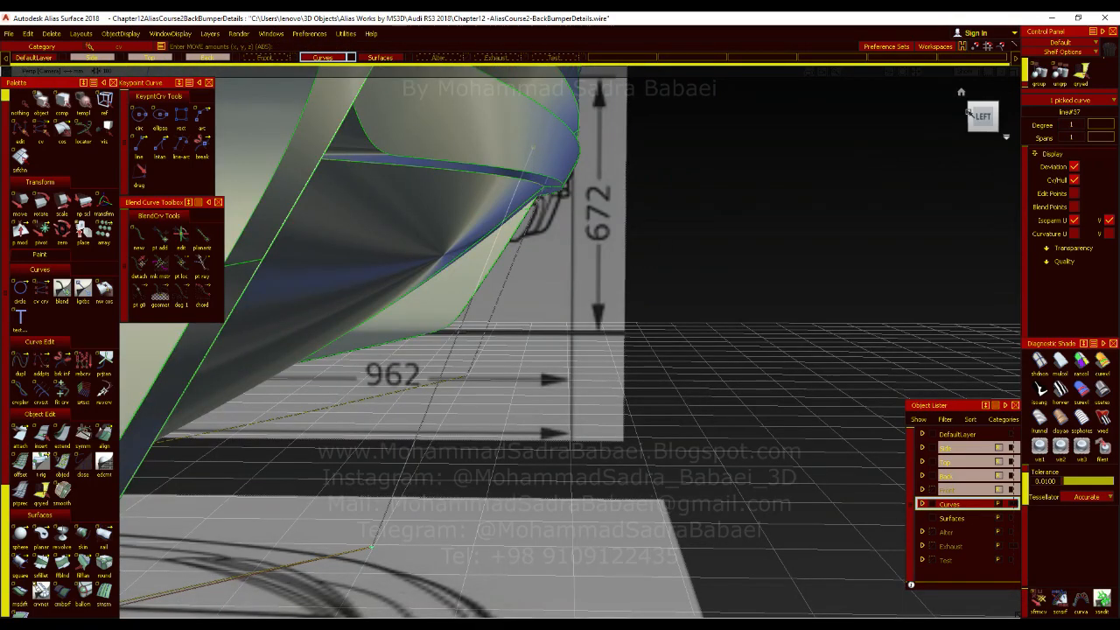
# Nudge the line's upper end horizontally in the left view to fit the fin profile below the diffuser's upper edge, checking it in perspective.
pyautogui.click(981, 117)
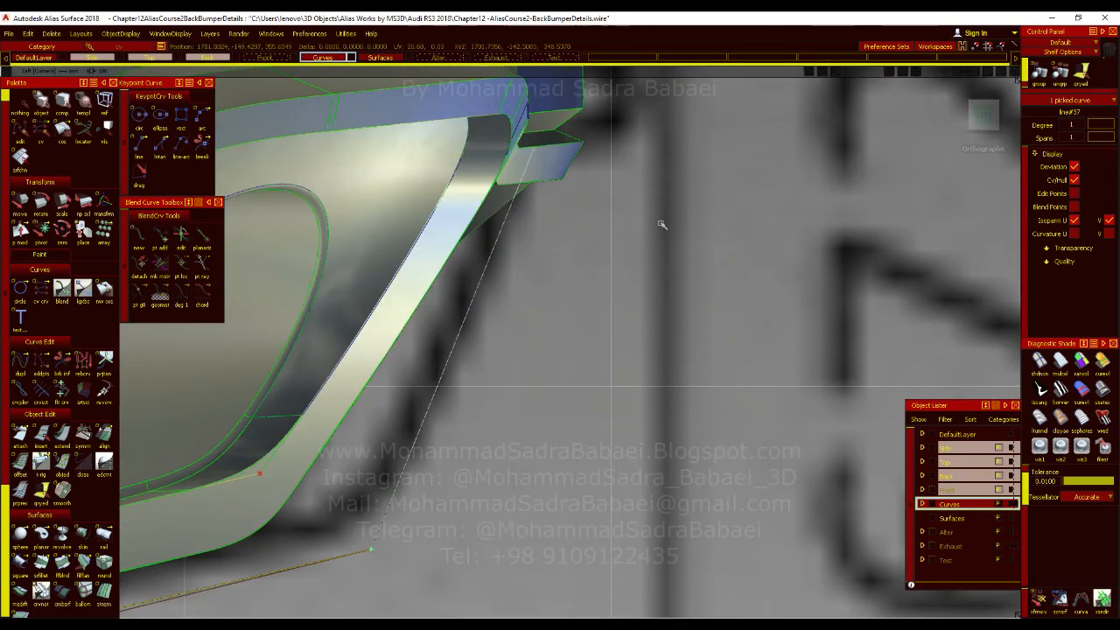
pyautogui.keyDown('alt'); pyautogui.keyDown('shift'); pyautogui.moveTo(650, 220); pyautogui.dragTo(700, 240); pyautogui.keyUp('shift'); pyautogui.keyUp('alt')
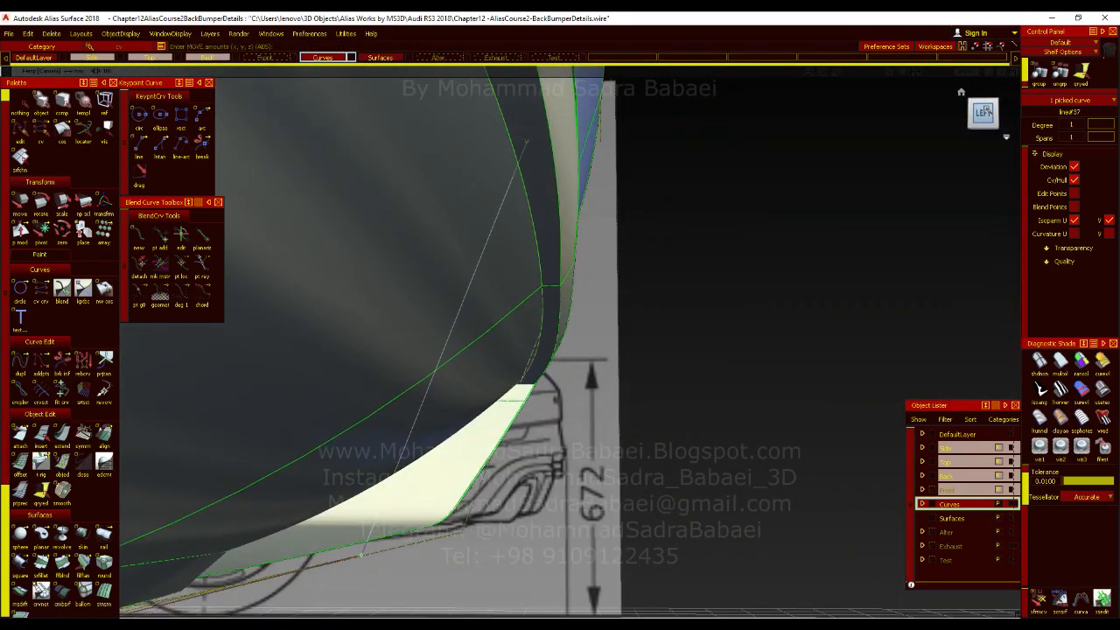
pyautogui.click(984, 115)
pyautogui.moveTo(726, 239); pyautogui.dragTo(719, 239, button='middle')
pyautogui.keyDown('alt'); pyautogui.keyDown('shift'); pyautogui.moveTo(720, 238); pyautogui.dragTo(640, 355, button='right'); pyautogui.keyUp('shift'); pyautogui.keyUp('alt')
pyautogui.keyDown('alt'); pyautogui.keyDown('shift'); pyautogui.moveTo(639, 355); pyautogui.dragTo(682, 373, button='middle'); pyautogui.keyUp('shift'); pyautogui.keyUp('alt')
pyautogui.moveTo(648, 329); pyautogui.dragTo(642, 330, button='middle')
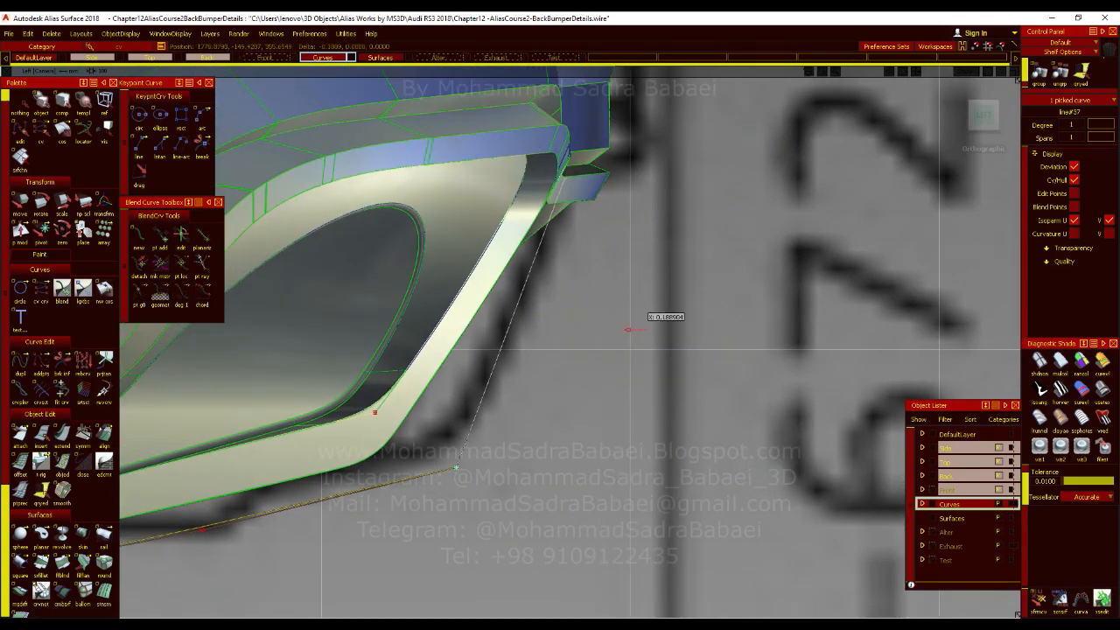
pyautogui.keyDown('ctrl'); pyautogui.keyDown('shift'); pyautogui.moveTo(517, 462); pyautogui.dragTo(517, 437); pyautogui.keyUp('shift'); pyautogui.keyUp('ctrl')
pyautogui.keyDown('alt'); pyautogui.keyDown('shift'); pyautogui.moveTo(520, 442); pyautogui.dragTo(684, 349, button='middle'); pyautogui.keyUp('shift'); pyautogui.keyUp('alt')
pyautogui.keyDown('alt'); pyautogui.keyDown('shift'); pyautogui.moveTo(770, 394); pyautogui.dragTo(572, 396, button='right'); pyautogui.keyUp('shift'); pyautogui.keyUp('alt')
pyautogui.keyDown('alt'); pyautogui.keyDown('shift'); pyautogui.moveTo(571, 396); pyautogui.dragTo(388, 475, button='middle'); pyautogui.keyUp('shift'); pyautogui.keyUp('alt')
# Create a G2 Curvature fillet with a center radius of 50 between the slanted line and the extended lower curve.
pyautogui.scroll(-1, 49, 354)
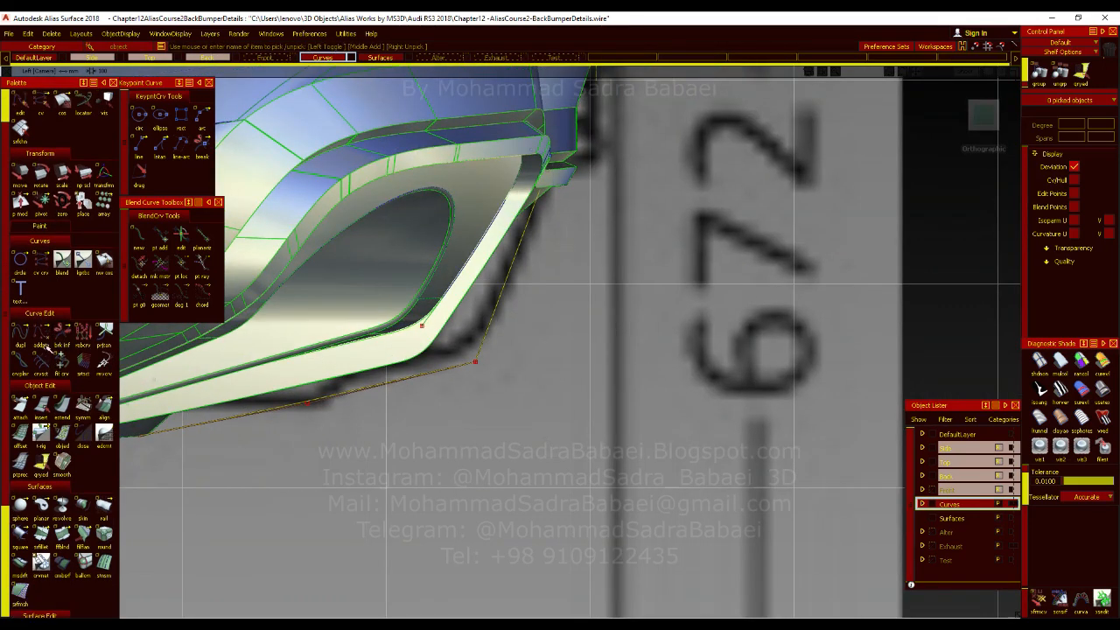
pyautogui.click(19, 330)
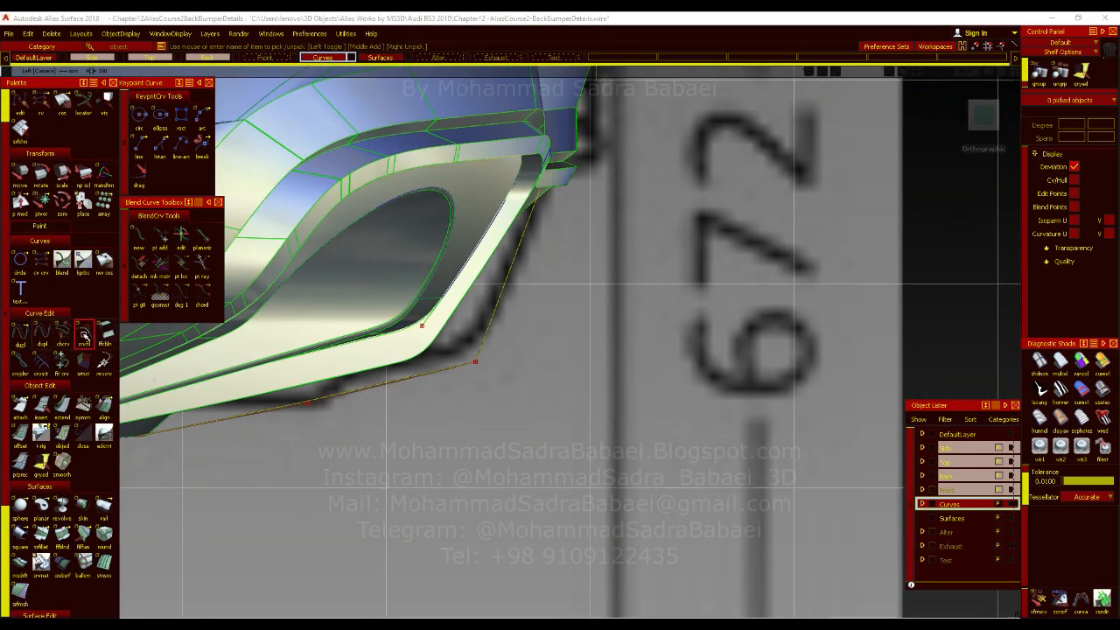
pyautogui.click(84, 333)
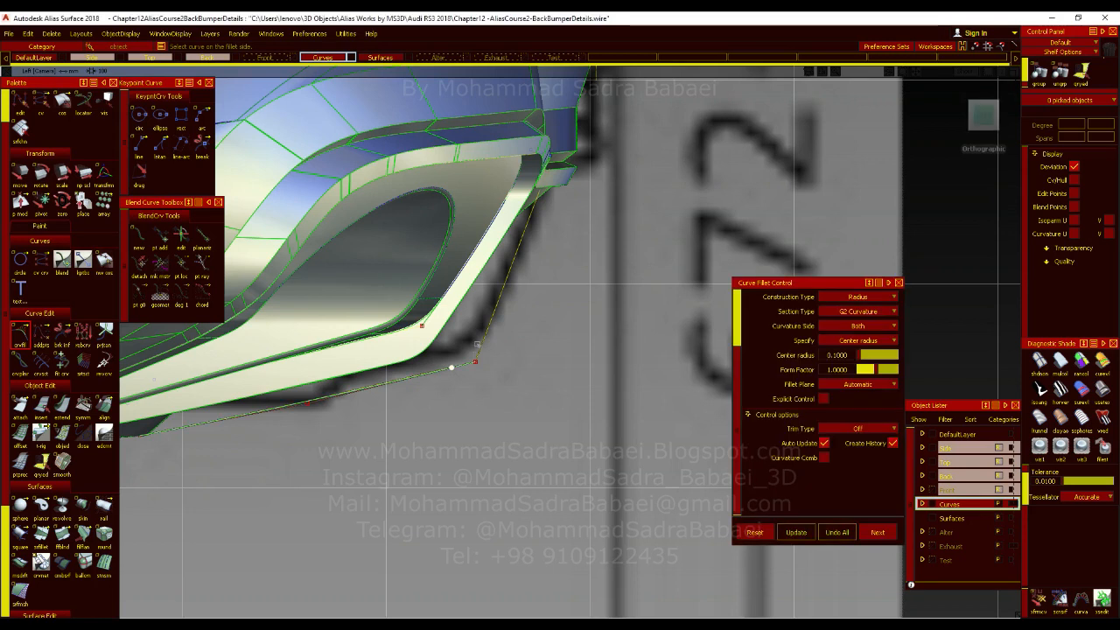
pyautogui.click(451, 368)
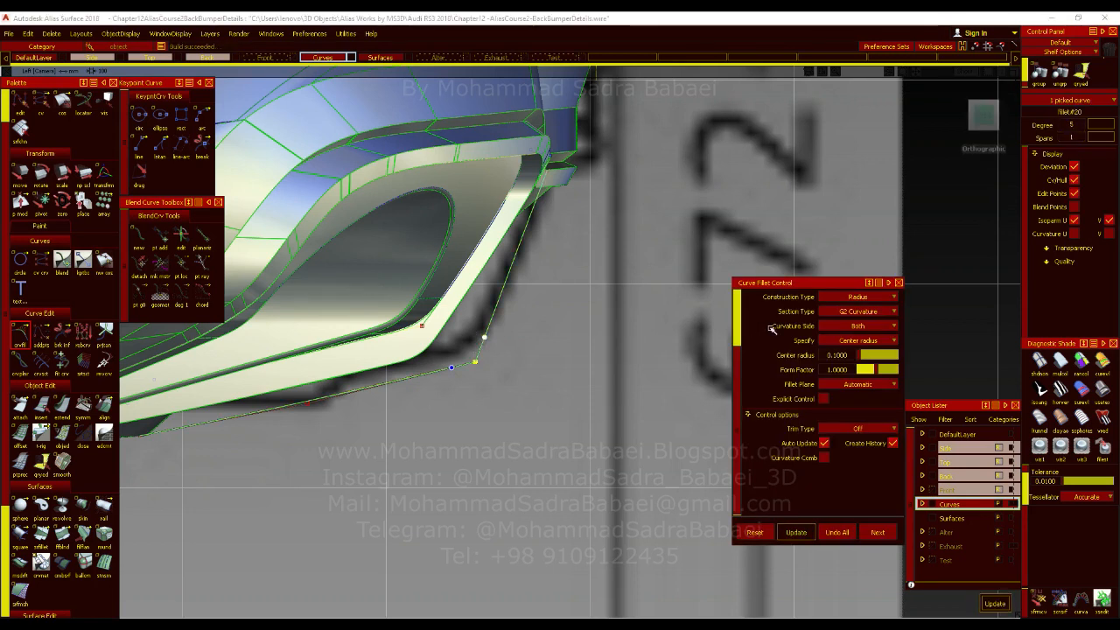
pyautogui.click(841, 356)
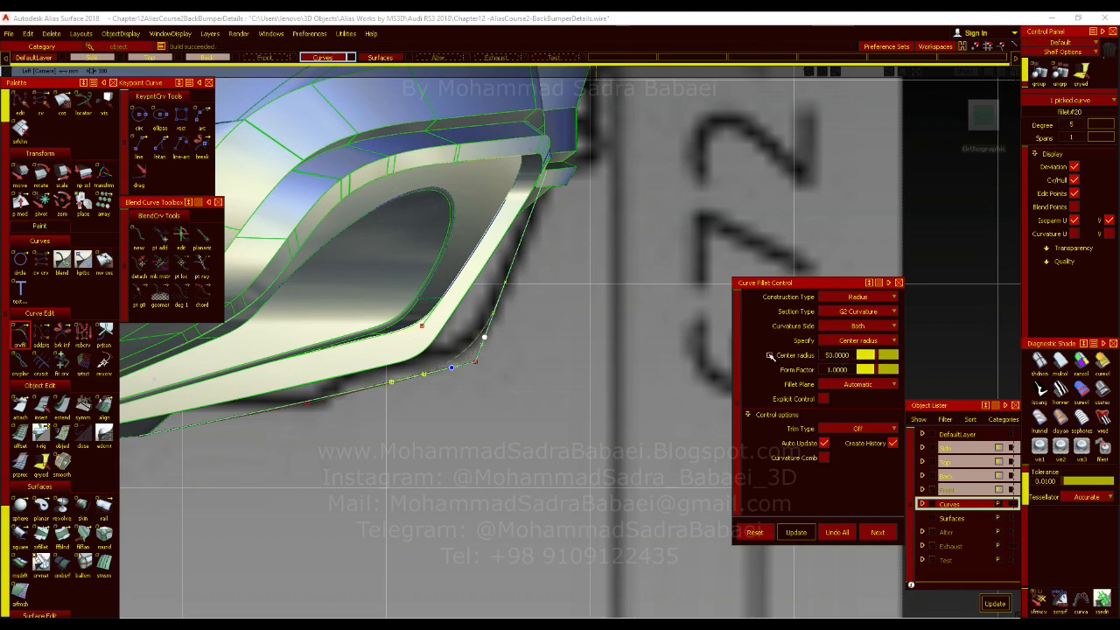
pyautogui.keyDown('alt'); pyautogui.keyDown('shift'); pyautogui.moveTo(539, 357); pyautogui.dragTo(514, 589, button='right'); pyautogui.keyUp('shift'); pyautogui.keyUp('alt')
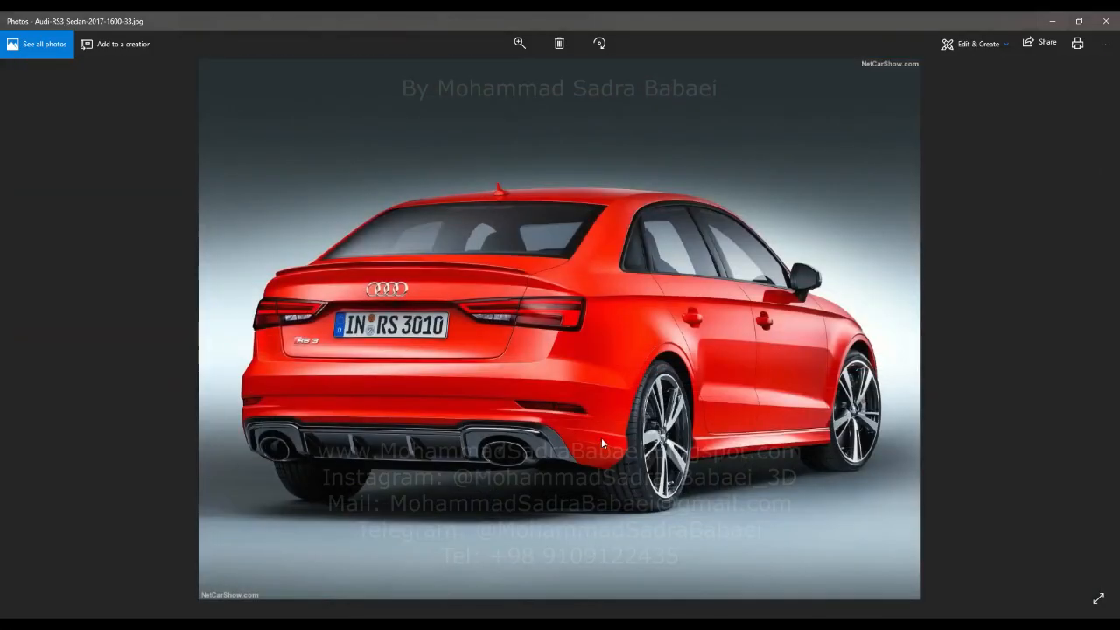
# Check the fin's corner in the Photos reference pictures and set the curve fillet's center radius to 35.
pyautogui.keyDown('ctrl'); pyautogui.scroll(2, 601, 437); pyautogui.keyUp('ctrl')
pyautogui.keyDown('ctrl'); pyautogui.scroll(-2, 509, 445); pyautogui.keyUp('ctrl')
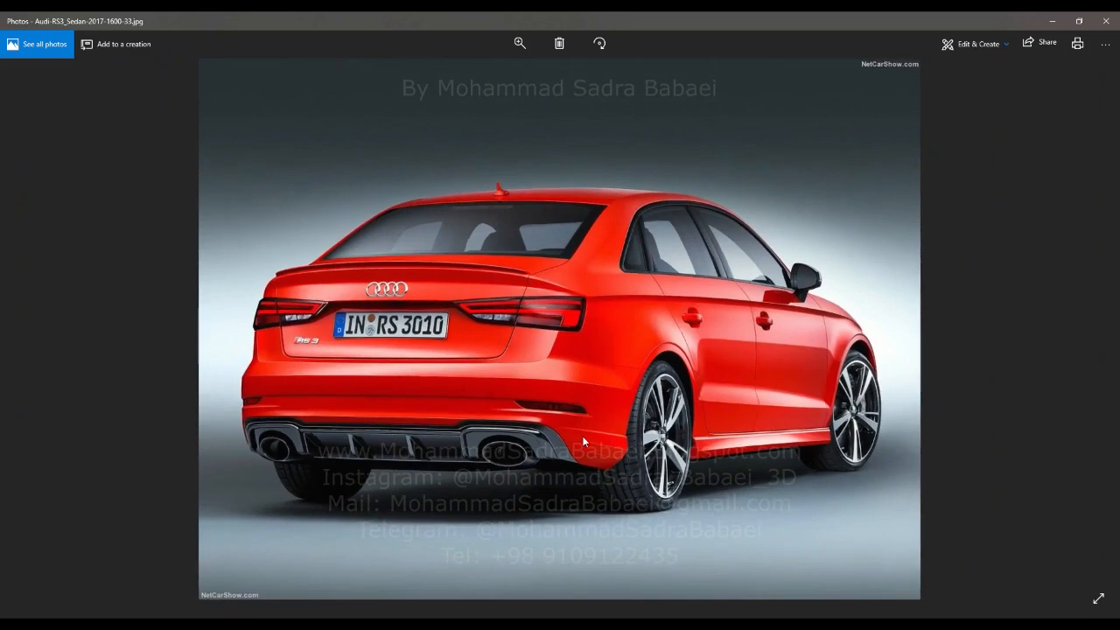
pyautogui.press('Right')
pyautogui.keyDown('ctrl'); pyautogui.scroll(3, 774, 409); pyautogui.keyUp('ctrl')
pyautogui.keyDown('ctrl'); pyautogui.scroll(1, 798, 441); pyautogui.keyUp('ctrl')
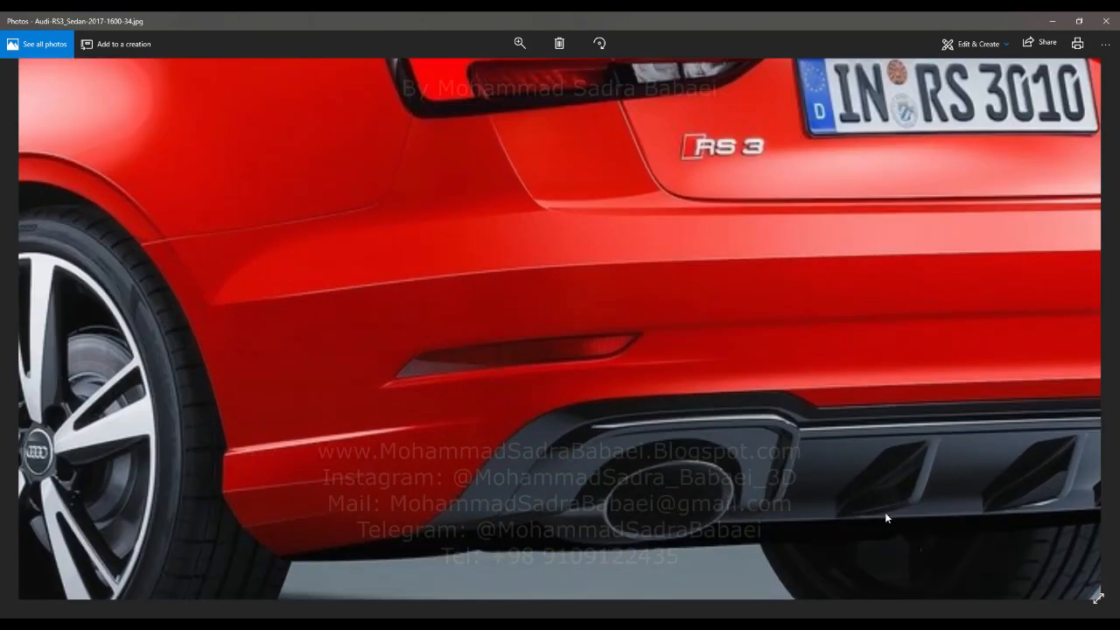
pyautogui.click(1054, 20)
pyautogui.click(841, 356)
pyautogui.write('35')
pyautogui.press('Return')
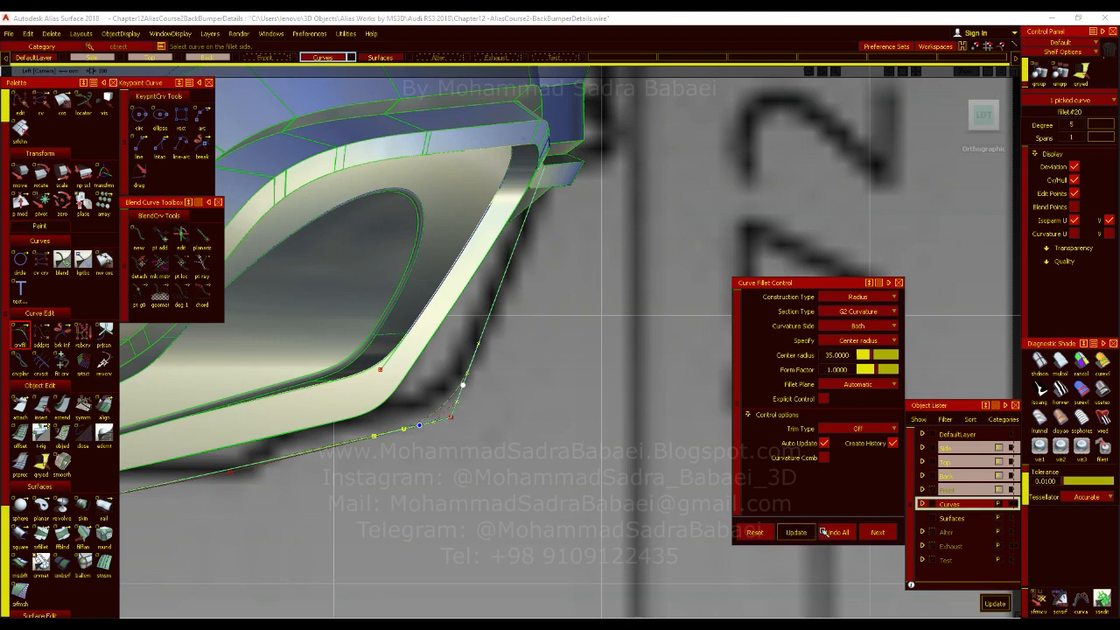
# Accept the fin's corner fillet and duplicate the outer corner fillet curve of the shaded diffuser frame.
pyautogui.click(878, 533)
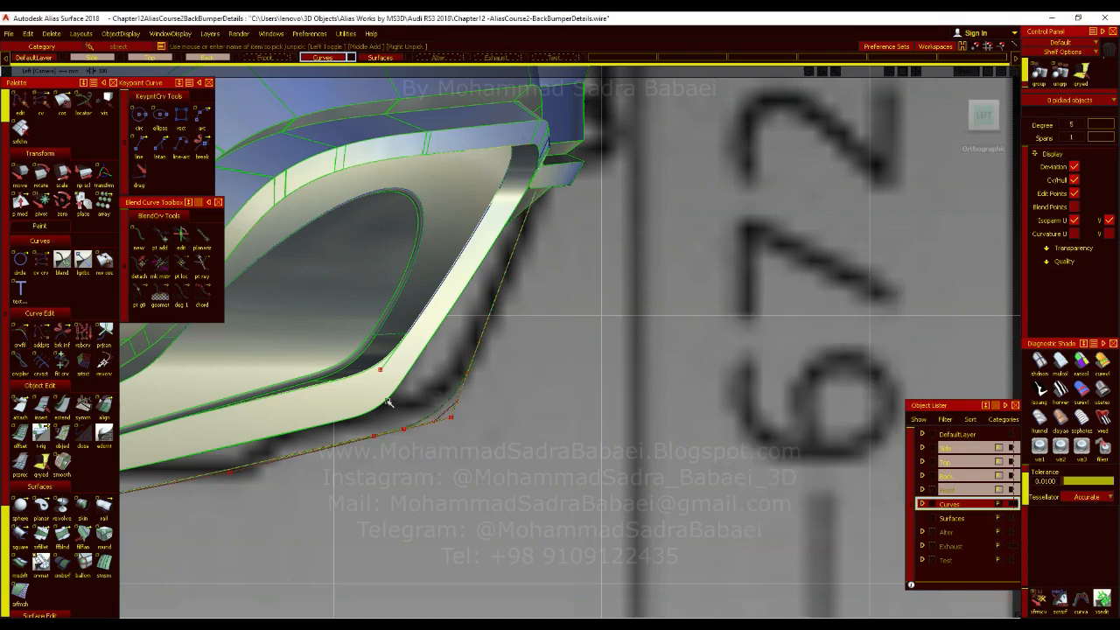
pyautogui.click(385, 401)
pyautogui.click(397, 421)
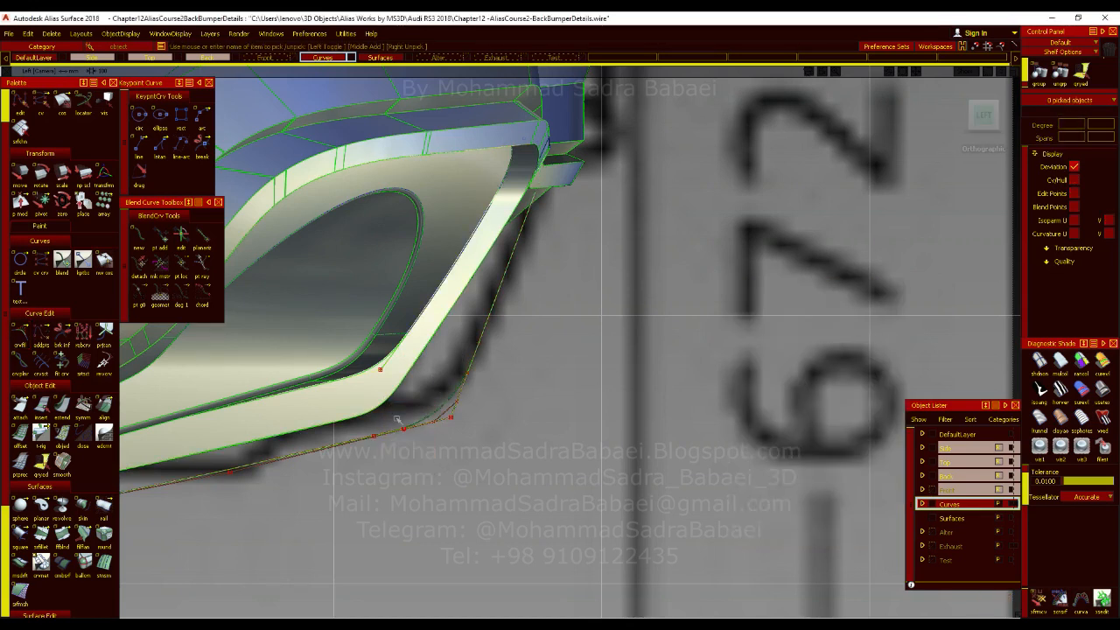
pyautogui.hotkey('ctrl', 'c')
pyautogui.hotkey('ctrl', 'v')
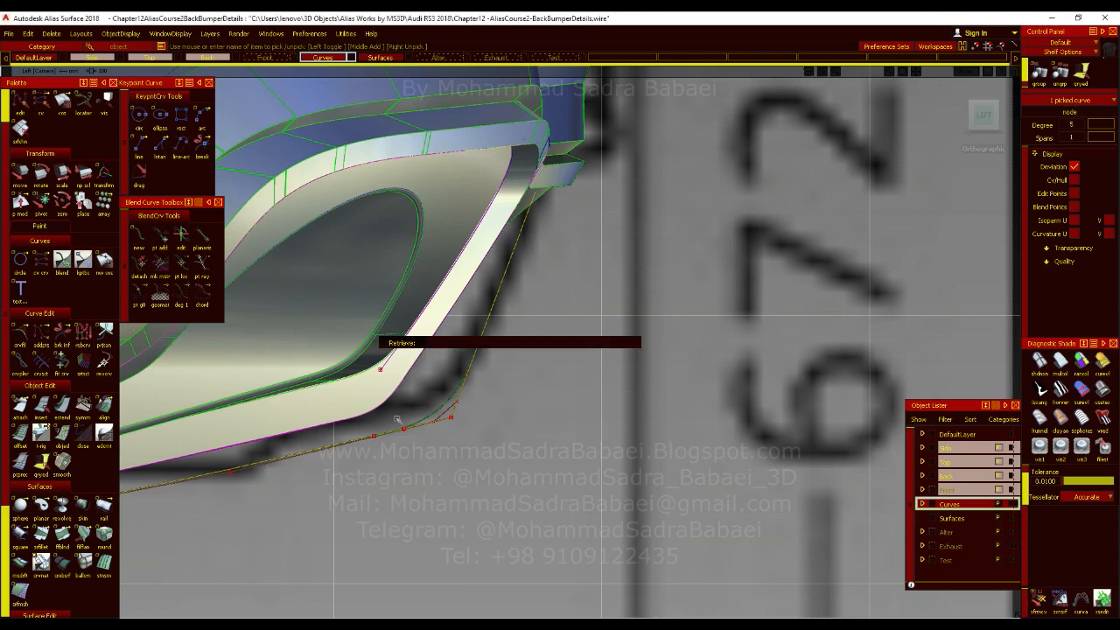
# Place the duplicated frame fillet over the fin's corner, snapping it by its upper end, to compare the two curvatures.
pyautogui.keyDown('ctrl'); pyautogui.keyDown('shift'); pyautogui.moveTo(600, 398); pyautogui.dragTo(604, 378, button='middle'); pyautogui.keyUp('shift'); pyautogui.keyUp('ctrl')
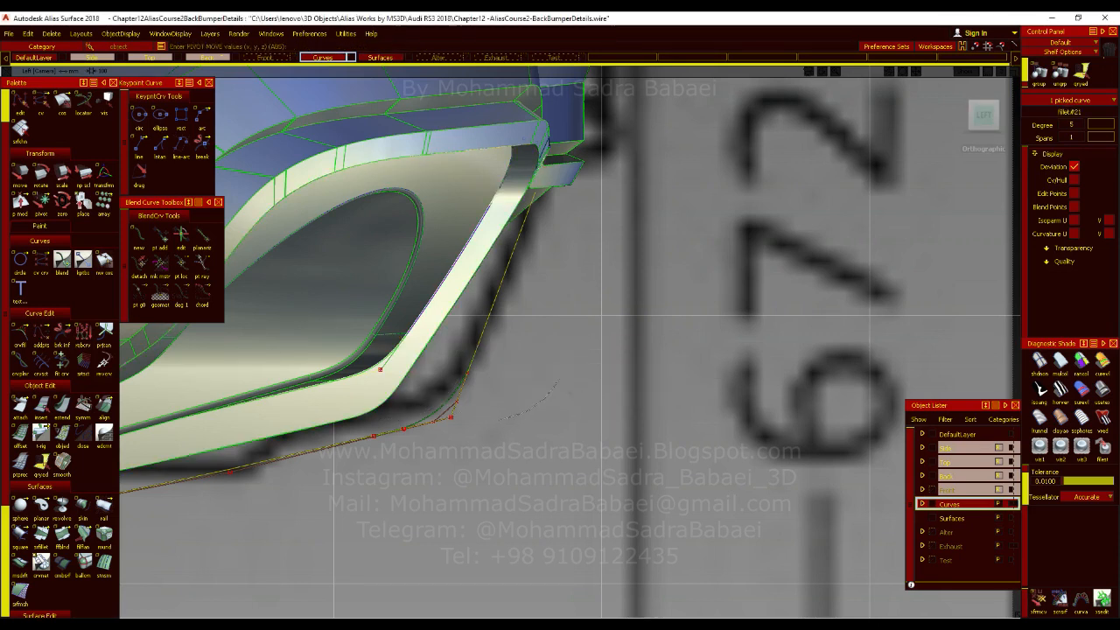
pyautogui.click(559, 379)
pyautogui.moveTo(474, 356)
pyautogui.keyDown('ctrl'); pyautogui.keyDown('alt'); pyautogui.mouseDown()
pyautogui.moveTo(478, 344)
pyautogui.moveTo(459, 390)
pyautogui.mouseUp(); pyautogui.keyUp('alt'); pyautogui.keyUp('ctrl')
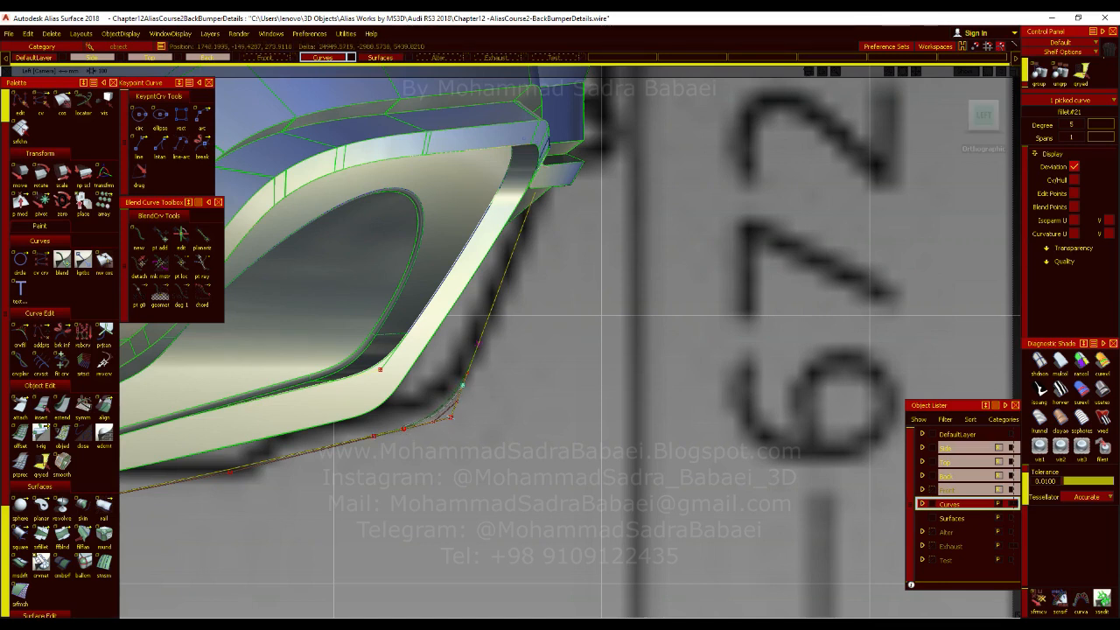
pyautogui.keyDown('alt'); pyautogui.keyDown('shift'); pyautogui.moveTo(492, 400); pyautogui.dragTo(569, 420, button='right'); pyautogui.keyUp('shift'); pyautogui.keyUp('alt')
pyautogui.keyDown('alt'); pyautogui.keyDown('shift'); pyautogui.moveTo(568, 420); pyautogui.dragTo(789, 47, button='middle'); pyautogui.keyUp('shift'); pyautogui.keyUp('alt')
pyautogui.keyDown('ctrl'); pyautogui.keyDown('alt'); pyautogui.moveTo(548, 318); pyautogui.dragTo(543, 331); pyautogui.keyUp('alt'); pyautogui.keyUp('ctrl')
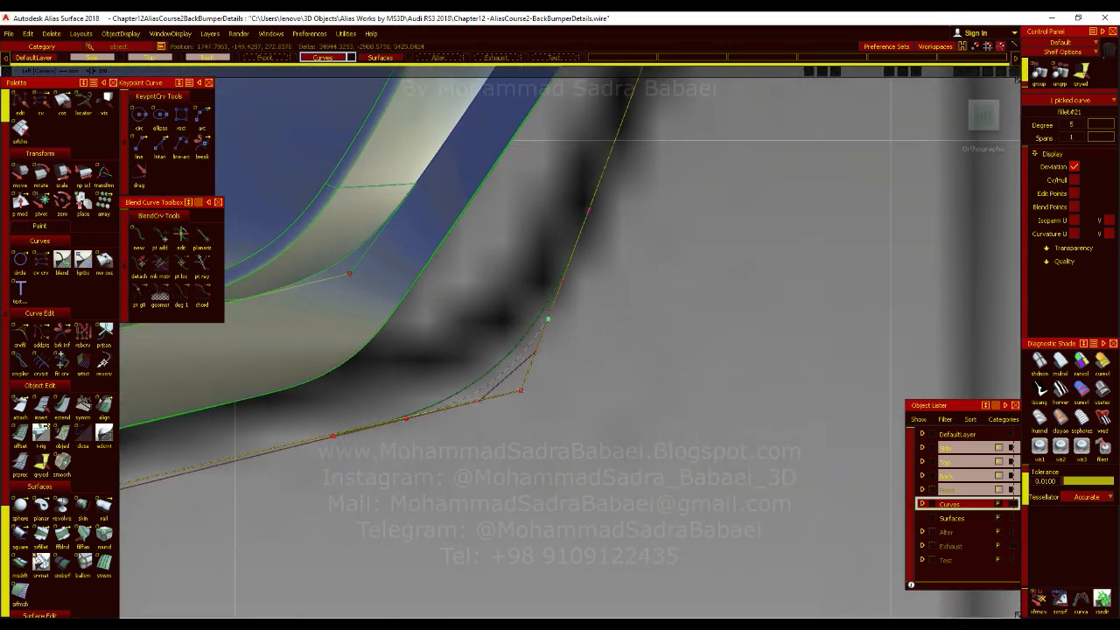
pyautogui.keyDown('ctrl'); pyautogui.keyDown('shift'); pyautogui.moveTo(548, 318); pyautogui.dragTo(533, 317); pyautogui.keyUp('shift'); pyautogui.keyUp('ctrl')
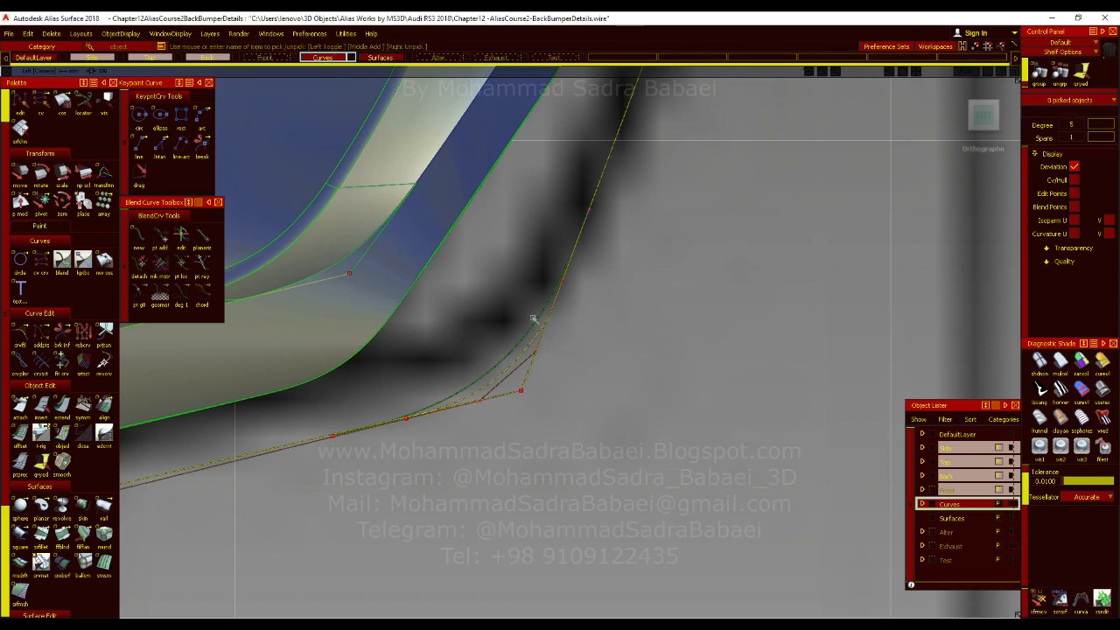
# Check the curve fillet settings of the fin's corner and of the diffuser frame's outer corner.
pyautogui.click(538, 321)
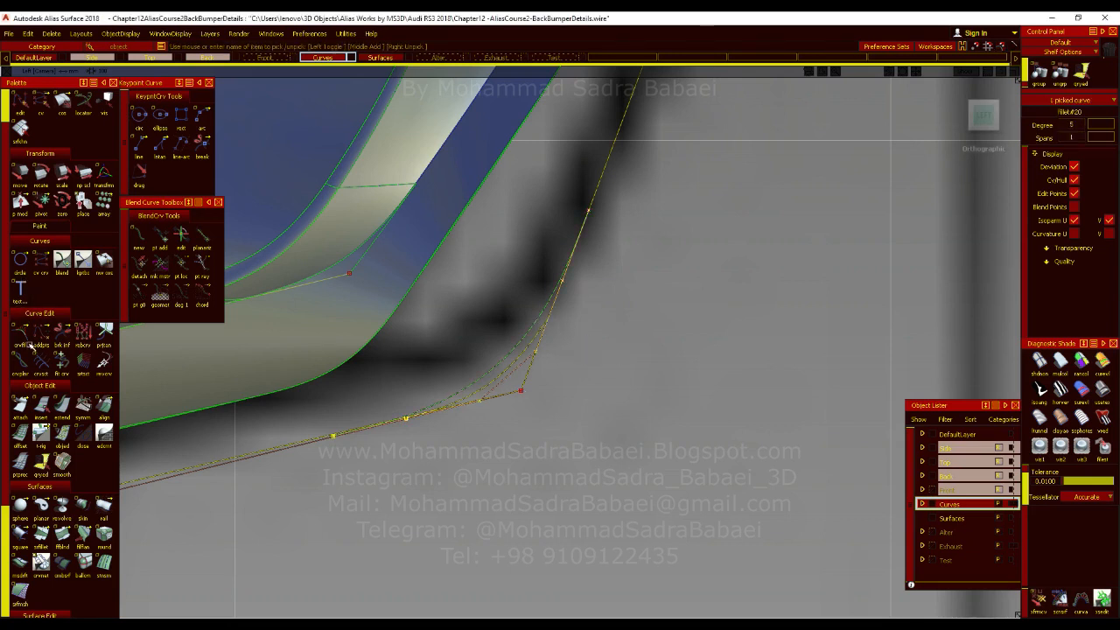
pyautogui.click(29, 343)
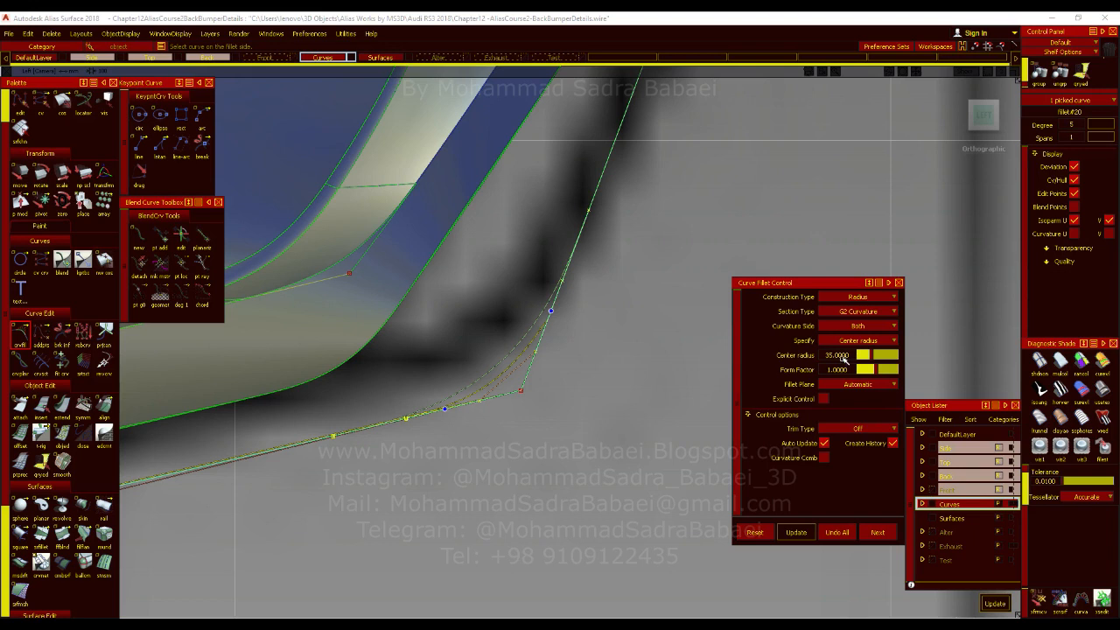
pyautogui.click(840, 355)
pyautogui.keyDown('ctrl'); pyautogui.keyDown('shift'); pyautogui.moveTo(587, 374); pyautogui.dragTo(588, 327); pyautogui.keyUp('shift'); pyautogui.keyUp('ctrl')
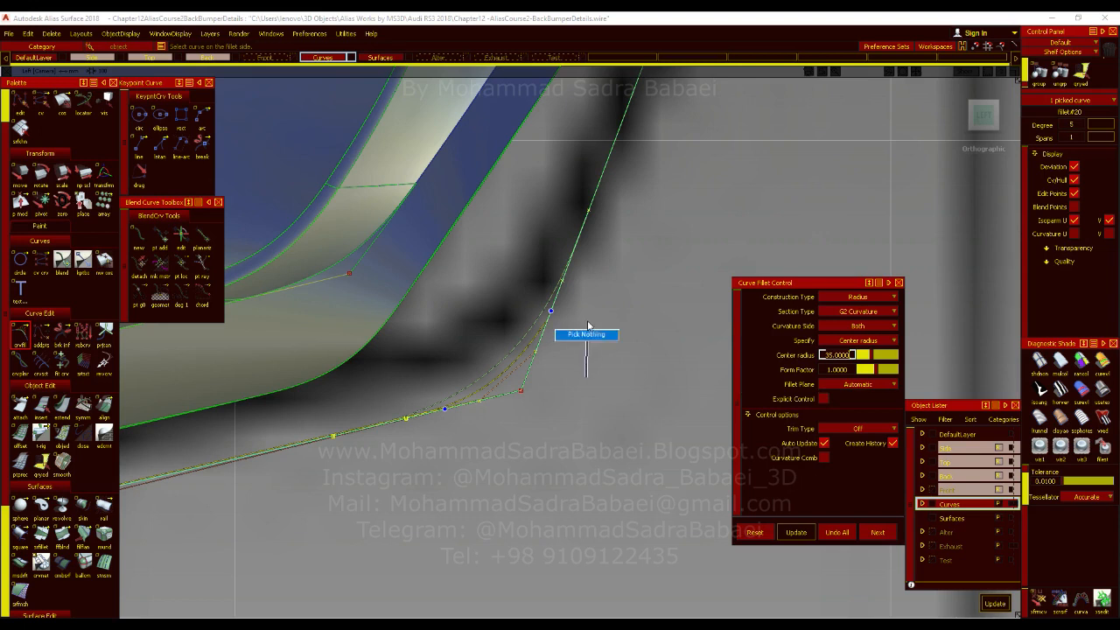
pyautogui.keyDown('ctrl'); pyautogui.keyDown('shift'); pyautogui.moveTo(375, 344); pyautogui.dragTo(376, 336); pyautogui.keyUp('shift'); pyautogui.keyUp('ctrl')
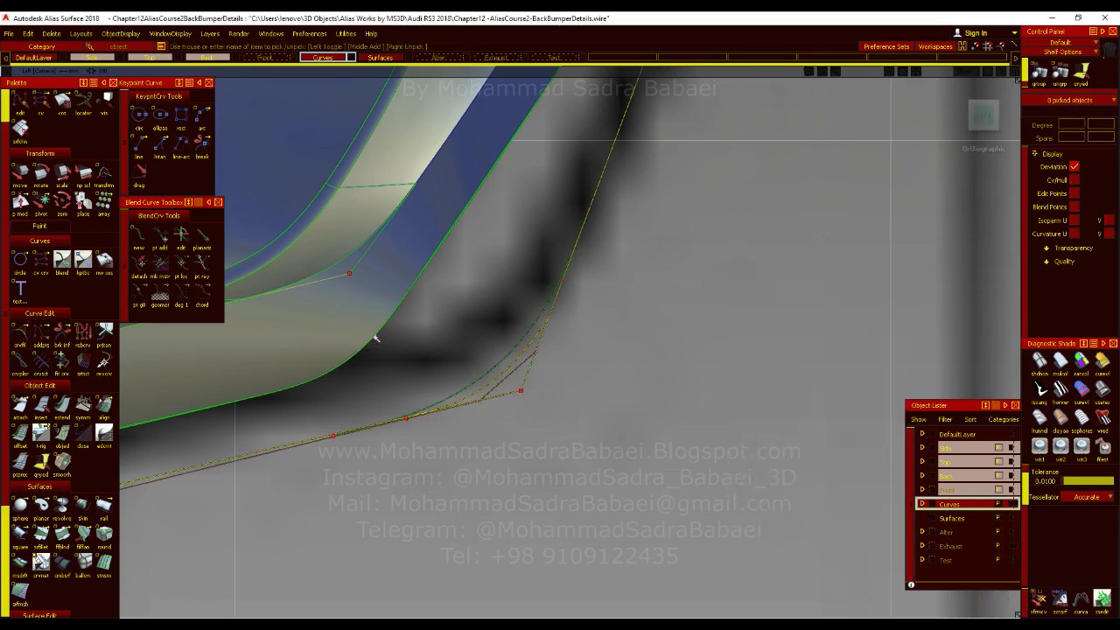
pyautogui.click(374, 336)
pyautogui.click(387, 355)
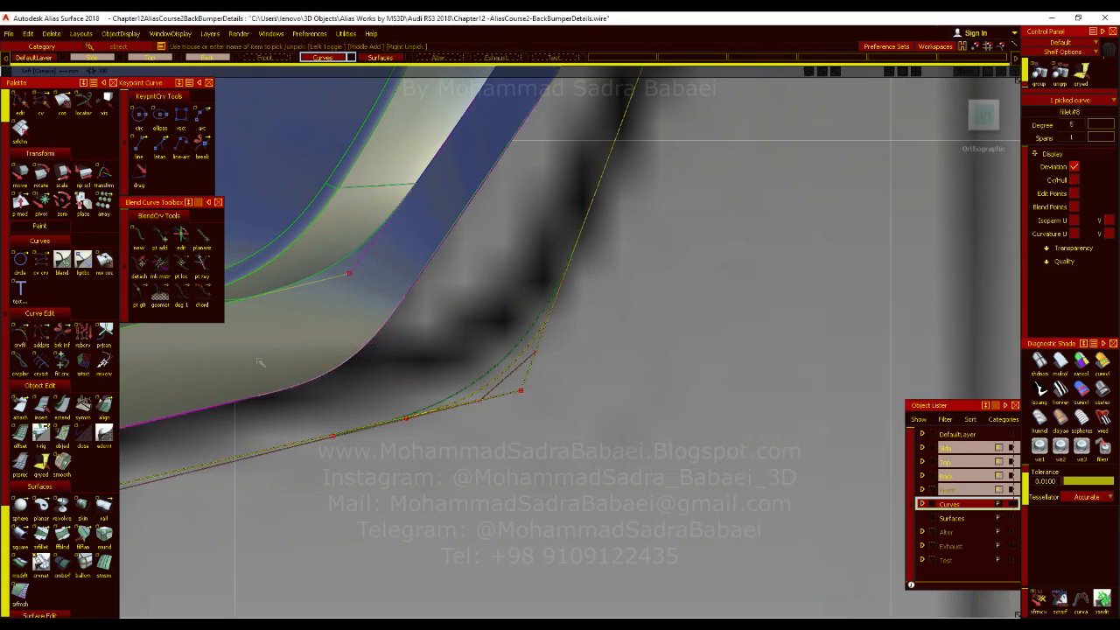
pyautogui.click(21, 335)
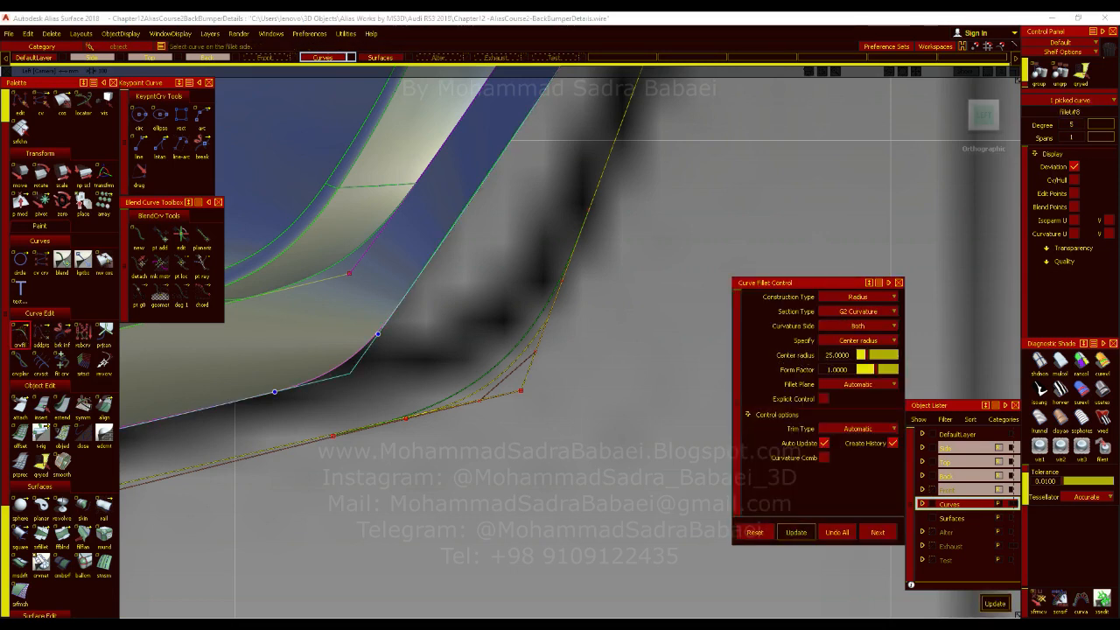
pyautogui.keyDown('ctrl'); pyautogui.keyDown('shift'); pyautogui.moveTo(524, 366); pyautogui.dragTo(524, 344); pyautogui.keyUp('shift'); pyautogui.keyUp('ctrl')
# Set the fin's corner fillet to Automatic trim and a center radius of 25.
pyautogui.click(538, 436)
pyautogui.click(507, 354)
pyautogui.click(23, 338)
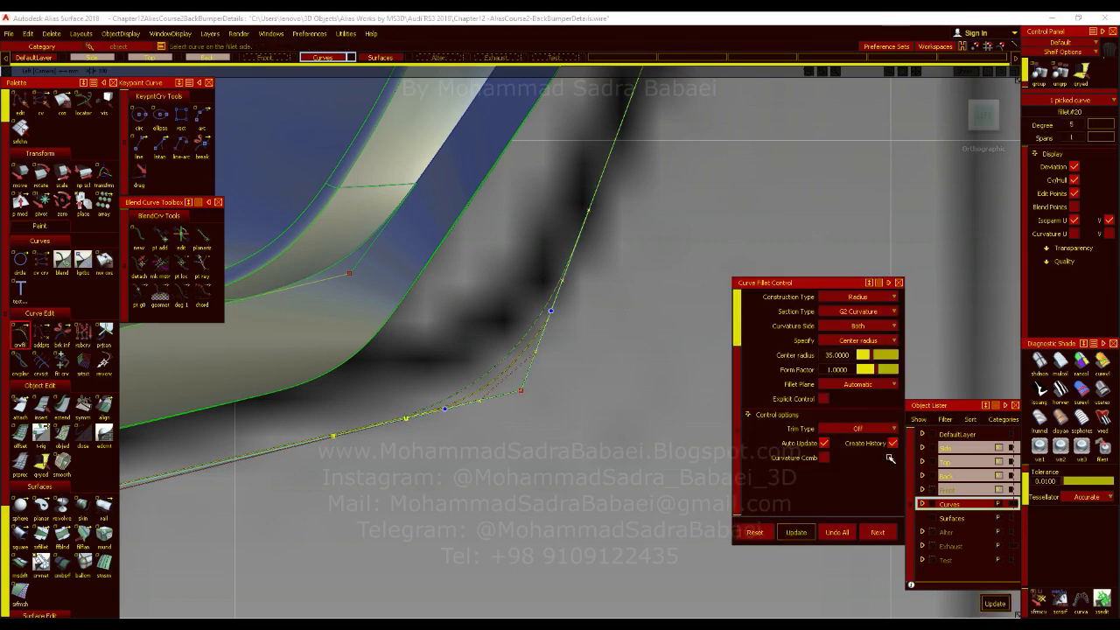
pyautogui.click(866, 429)
pyautogui.click(857, 444)
pyautogui.click(840, 355)
pyautogui.write('25')
pyautogui.press('Return')
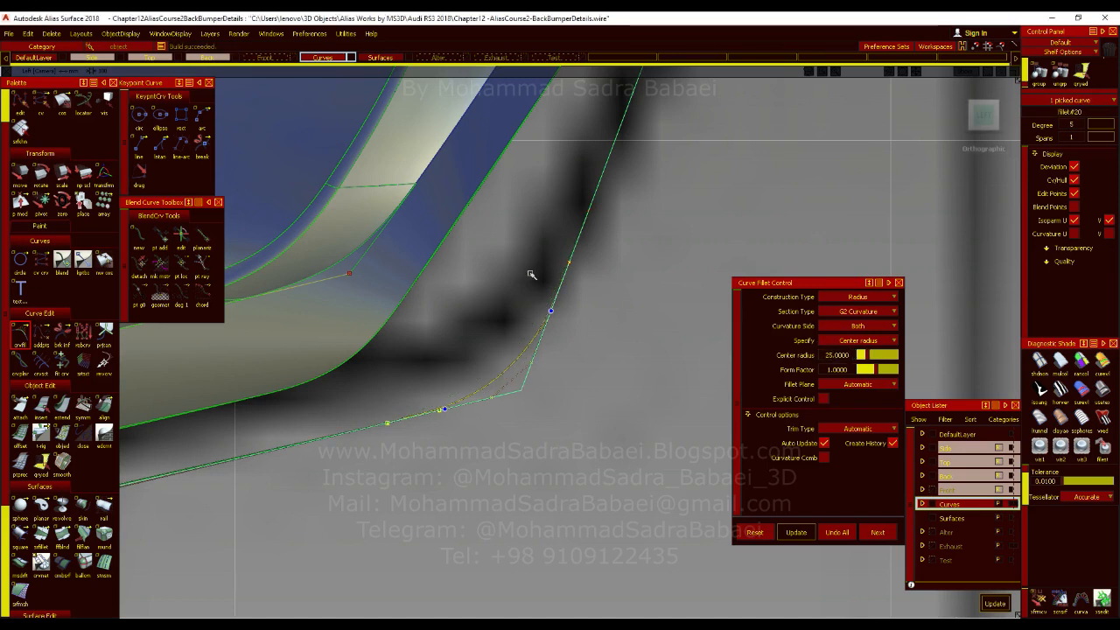
# Delete the duplicated frame fillet lying over the fin's corner.
pyautogui.keyDown('ctrl'); pyautogui.keyDown('shift'); pyautogui.moveTo(530, 273); pyautogui.dragTo(530, 329); pyautogui.keyUp('shift'); pyautogui.keyUp('ctrl')
pyautogui.click(535, 349)
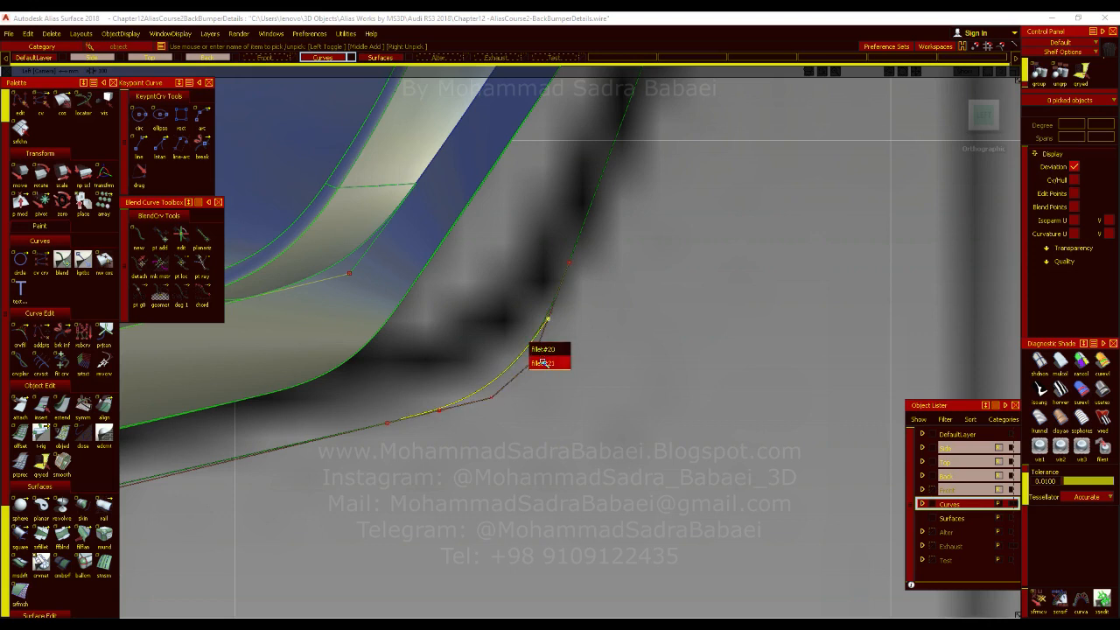
pyautogui.click(542, 362)
pyautogui.keyDown('ctrl'); pyautogui.keyDown('shift'); pyautogui.moveTo(607, 359); pyautogui.dragTo(608, 323, button='middle'); pyautogui.keyUp('shift'); pyautogui.keyUp('ctrl')
pyautogui.moveTo(649, 300); pyautogui.dragTo(554, 409, button='right')
pyautogui.press('Delete')
pyautogui.press('Return')
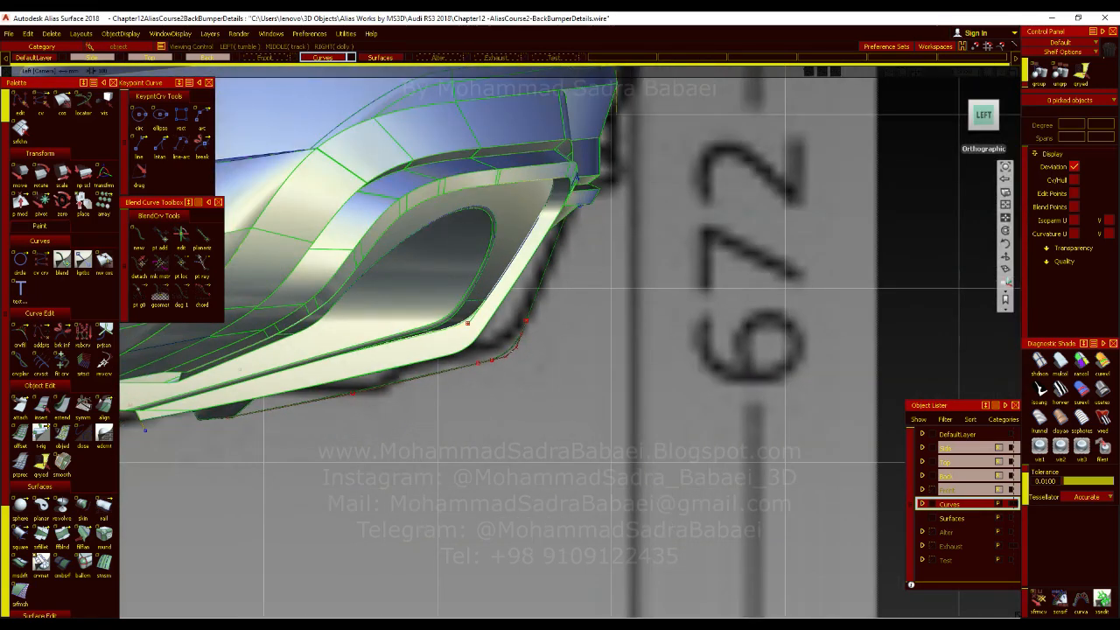
# Compare the fin's rounded corner with the left-view blueprint and the reference pictures in Photos.
pyautogui.keyDown('alt'); pyautogui.keyDown('shift'); pyautogui.moveTo(515, 357); pyautogui.dragTo(554, 357, button='right'); pyautogui.keyUp('shift'); pyautogui.keyUp('alt')
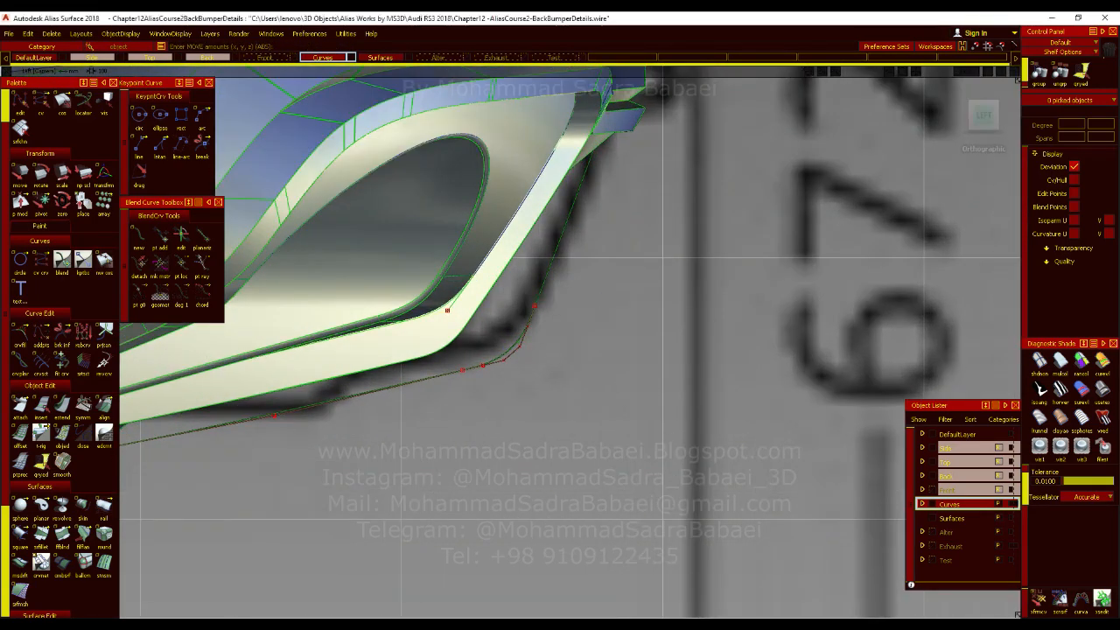
pyautogui.keyDown('ctrl'); pyautogui.keyDown('shift'); pyautogui.moveTo(491, 392); pyautogui.dragTo(492, 413); pyautogui.keyUp('shift'); pyautogui.keyUp('ctrl')
pyautogui.moveTo(530, 442)
pyautogui.keyDown('alt'); pyautogui.keyDown('shift'); pyautogui.mouseDown(button='right')
pyautogui.moveTo(493, 442)
pyautogui.moveTo(529, 443)
pyautogui.mouseUp(button='right'); pyautogui.keyUp('shift'); pyautogui.keyUp('alt')
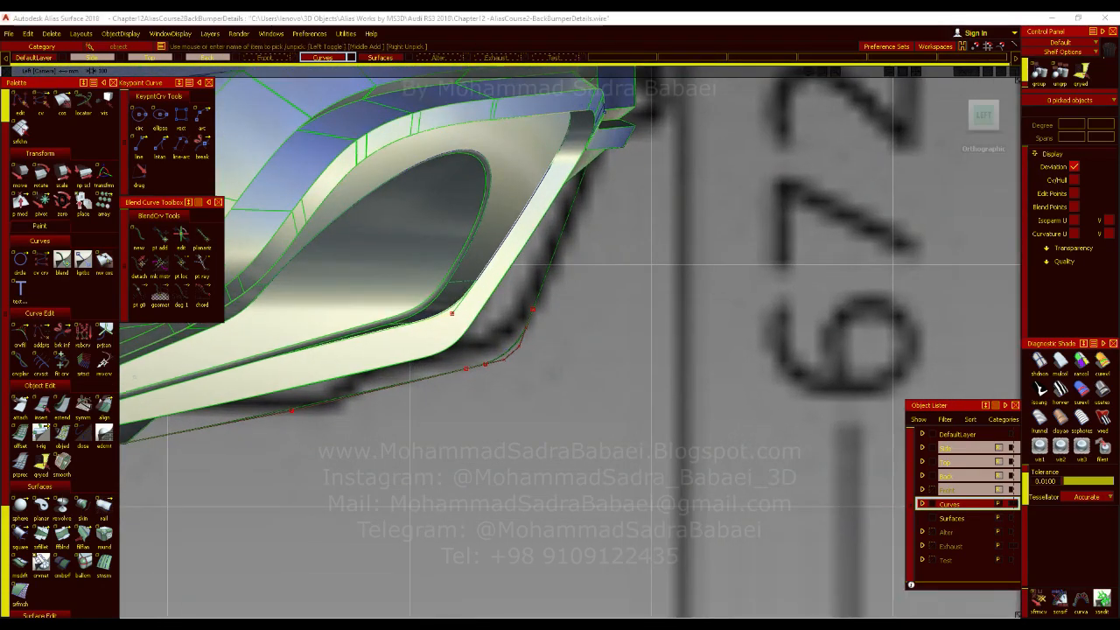
pyautogui.hotkey('alt', 'Tab')
pyautogui.scroll(3, 599, 418)
pyautogui.scroll(2, 840, 476)
pyautogui.moveTo(1089, 447); pyautogui.dragTo(961, 436)
pyautogui.click(1053, 21)
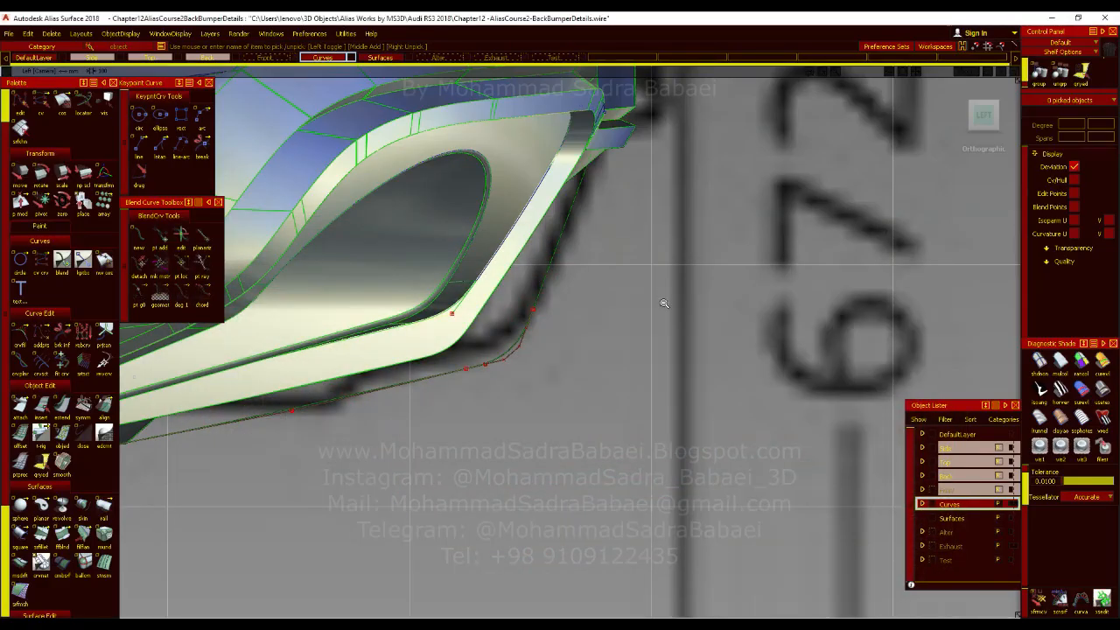
pyautogui.keyDown('alt'); pyautogui.keyDown('shift'); pyautogui.moveTo(664, 304); pyautogui.dragTo(522, 318, button='right'); pyautogui.keyUp('shift'); pyautogui.keyUp('alt')
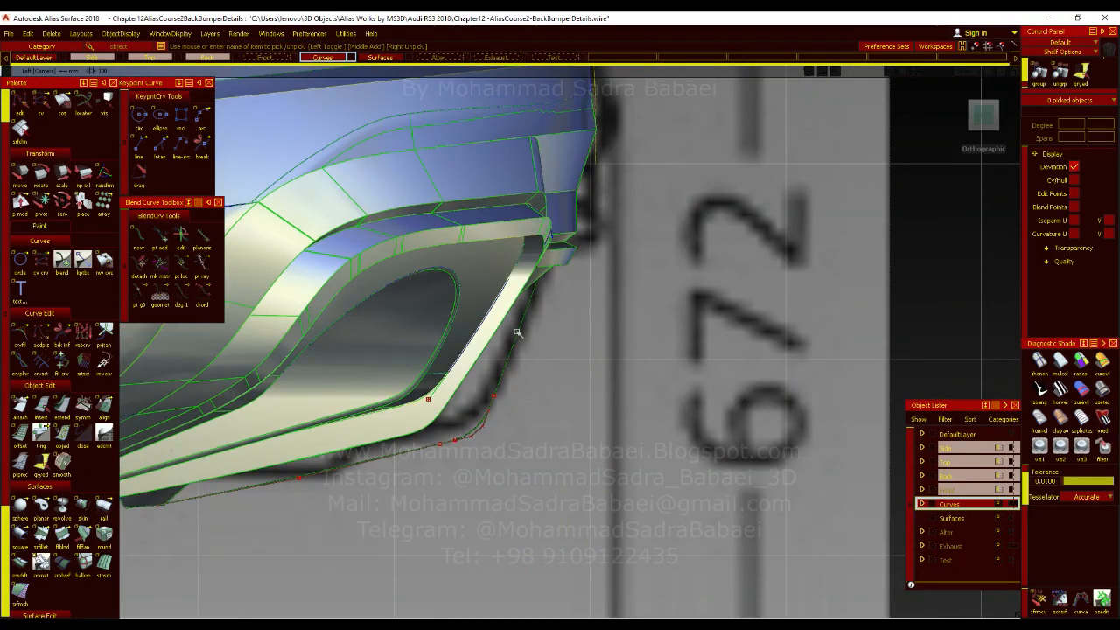
pyautogui.keyDown('alt'); pyautogui.keyDown('shift'); pyautogui.moveTo(521, 347); pyautogui.dragTo(504, 324, button='right'); pyautogui.keyUp('shift'); pyautogui.keyUp('alt')
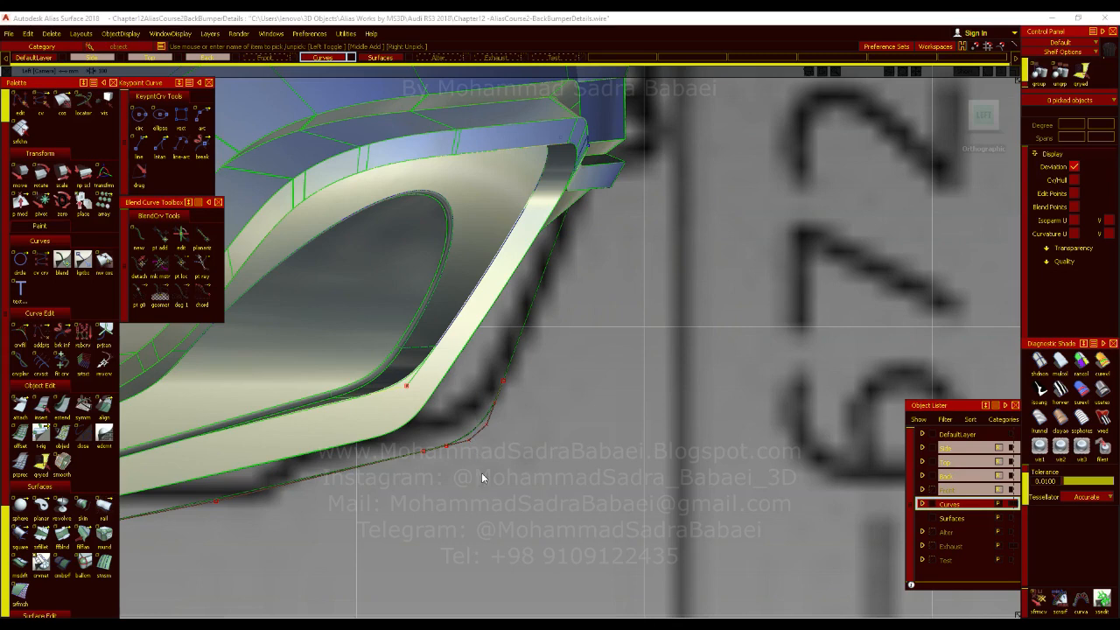
# Turn off the CV/hull display for the fin's corner fillet and lower curve.
pyautogui.click(383, 447)
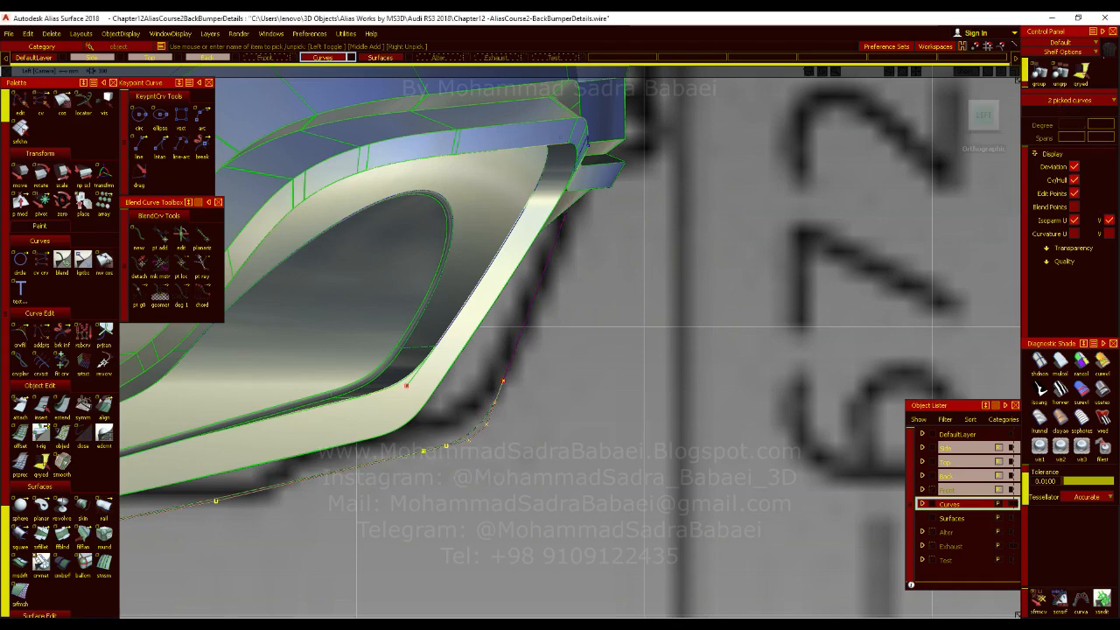
pyautogui.click(1075, 181)
pyautogui.keyDown('ctrl'); pyautogui.keyDown('shift'); pyautogui.moveTo(604, 345); pyautogui.dragTo(605, 298); pyautogui.keyUp('shift'); pyautogui.keyUp('ctrl')
pyautogui.keyDown('alt'); pyautogui.keyDown('shift'); pyautogui.moveTo(475, 430); pyautogui.dragTo(595, 407, button='right'); pyautogui.keyUp('shift'); pyautogui.keyUp('alt')
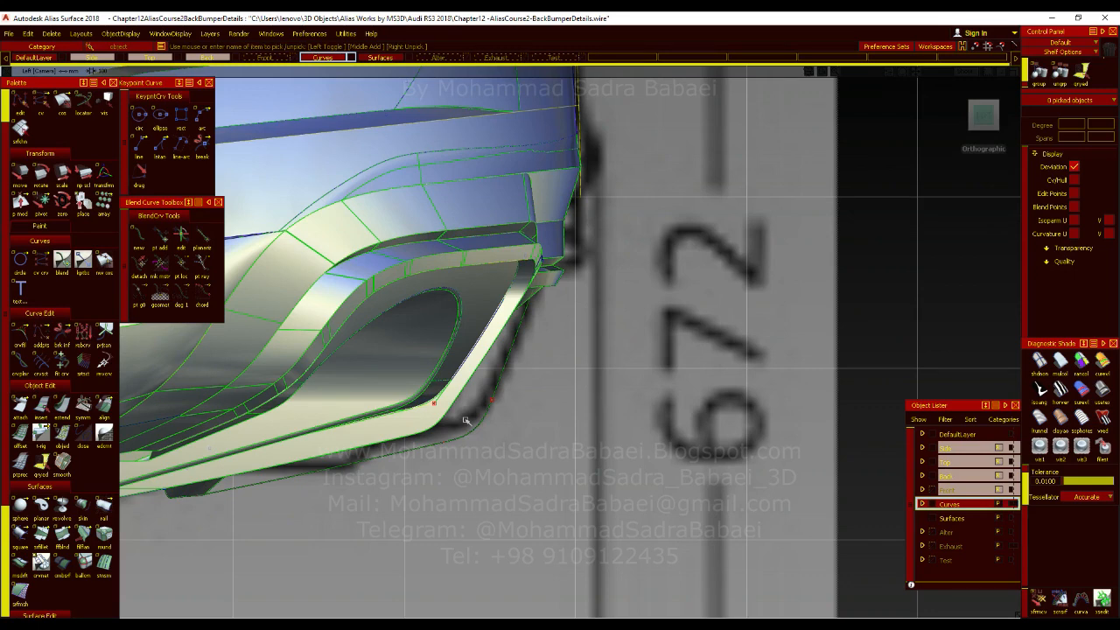
# Create a Multi-surface Draft from the fin's profile curves along the Y vector, with draft angle 0 and length 10.
pyautogui.keyDown('alt'); pyautogui.keyDown('shift'); pyautogui.moveTo(595, 461); pyautogui.dragTo(558, 339, button='right'); pyautogui.keyUp('shift'); pyautogui.keyUp('alt')
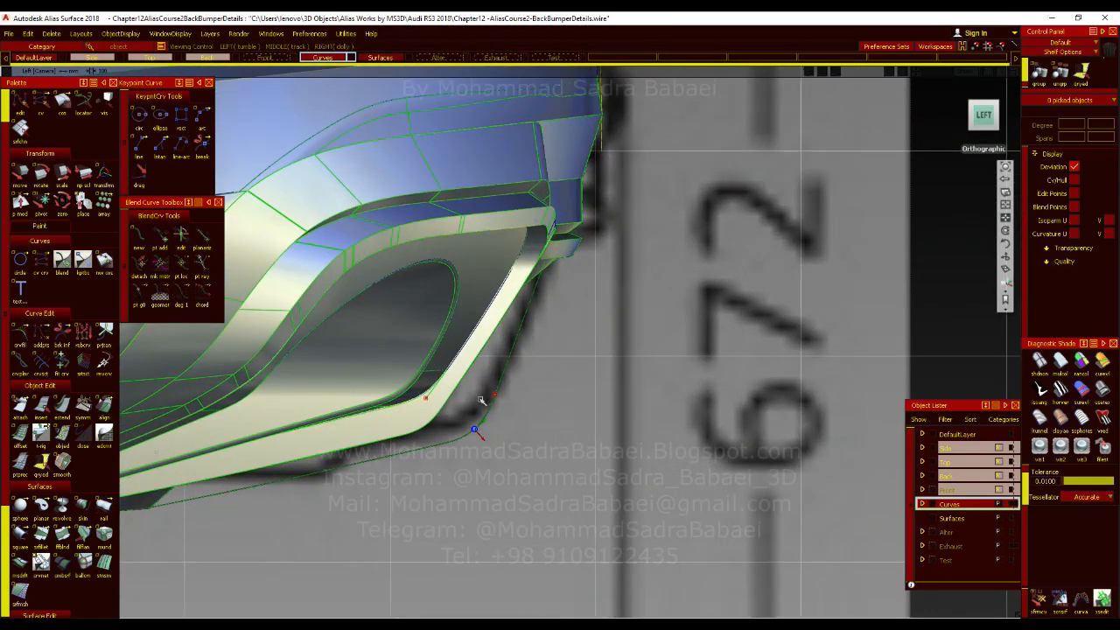
pyautogui.keyDown('alt'); pyautogui.keyDown('shift'); pyautogui.moveTo(548, 439); pyautogui.dragTo(620, 435, button='right'); pyautogui.keyUp('shift'); pyautogui.keyUp('alt')
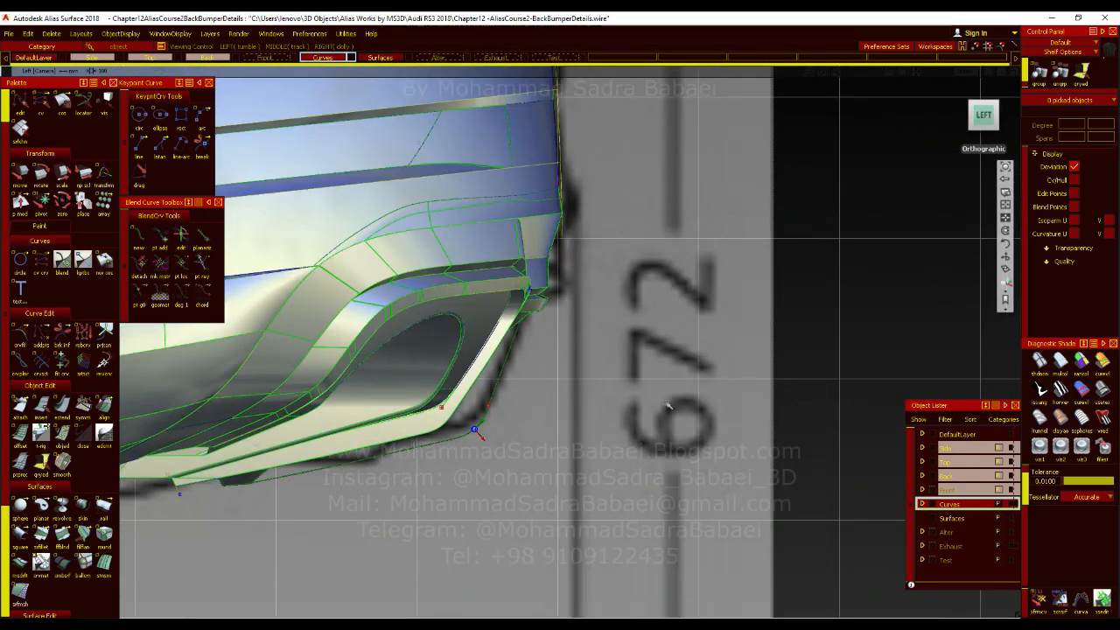
pyautogui.moveTo(561, 352)
pyautogui.keyDown('alt'); pyautogui.keyDown('shift'); pyautogui.mouseDown()
pyautogui.moveTo(300, 358)
pyautogui.moveTo(210, 402)
pyautogui.moveTo(363, 412)
pyautogui.moveTo(438, 394)
pyautogui.moveTo(442, 404)
pyautogui.moveTo(218, 420)
pyautogui.moveTo(365, 429)
pyautogui.mouseUp(); pyautogui.keyUp('shift'); pyautogui.keyUp('alt')
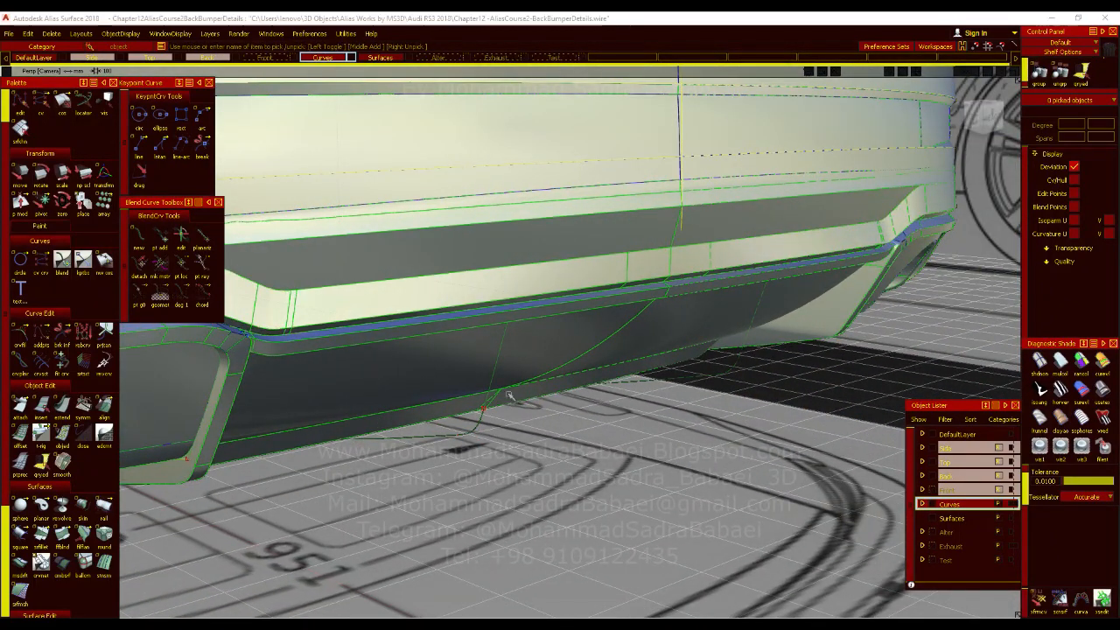
pyautogui.doubleClick(20, 566)
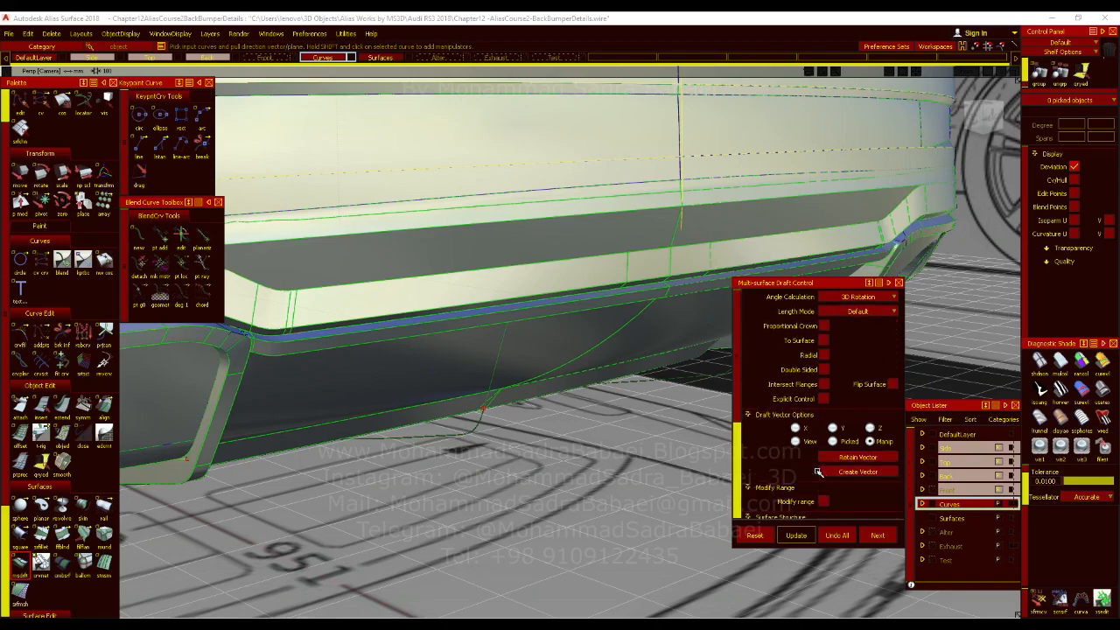
pyautogui.scroll(-3, 818, 471)
pyautogui.keyDown('alt'); pyautogui.keyDown('shift'); pyautogui.moveTo(613, 420); pyautogui.dragTo(481, 404); pyautogui.keyUp('shift'); pyautogui.keyUp('alt')
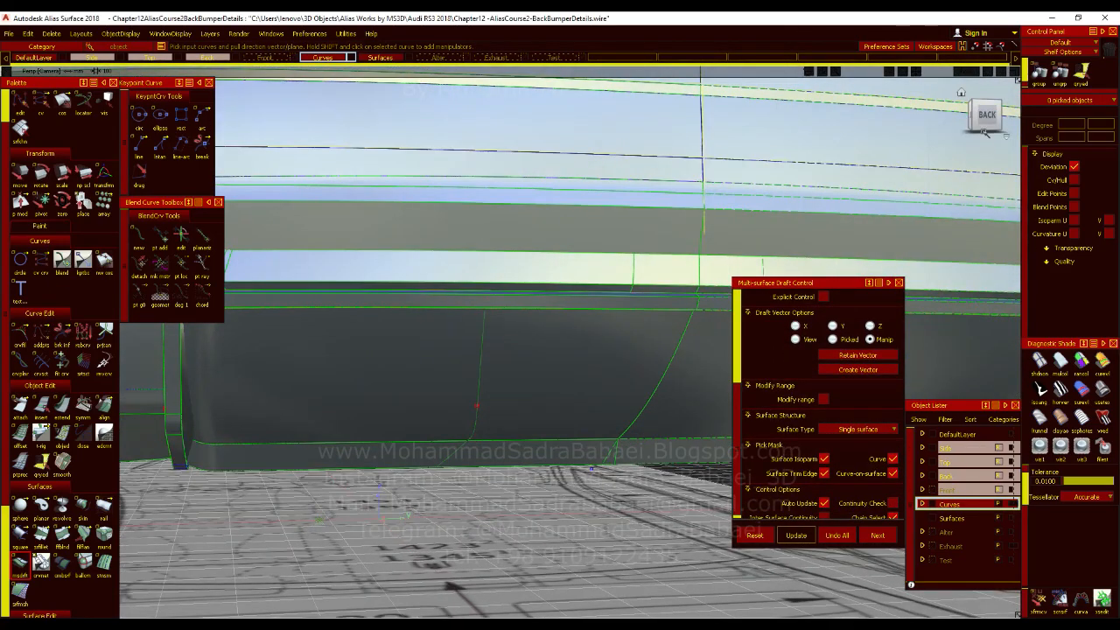
pyautogui.click(982, 119)
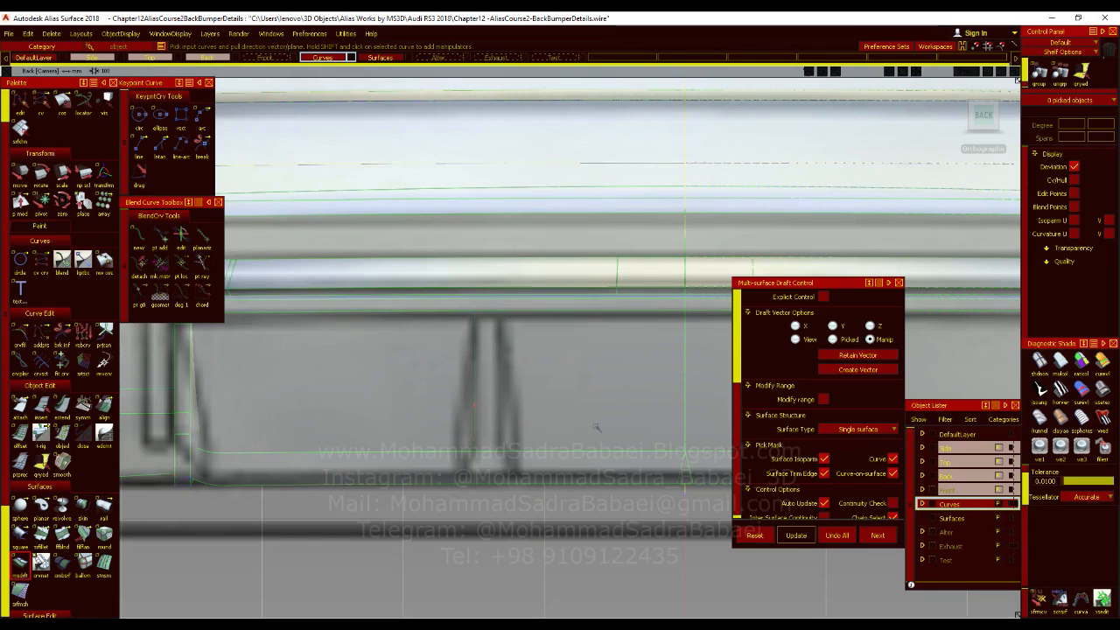
pyautogui.scroll(-1, 835, 448)
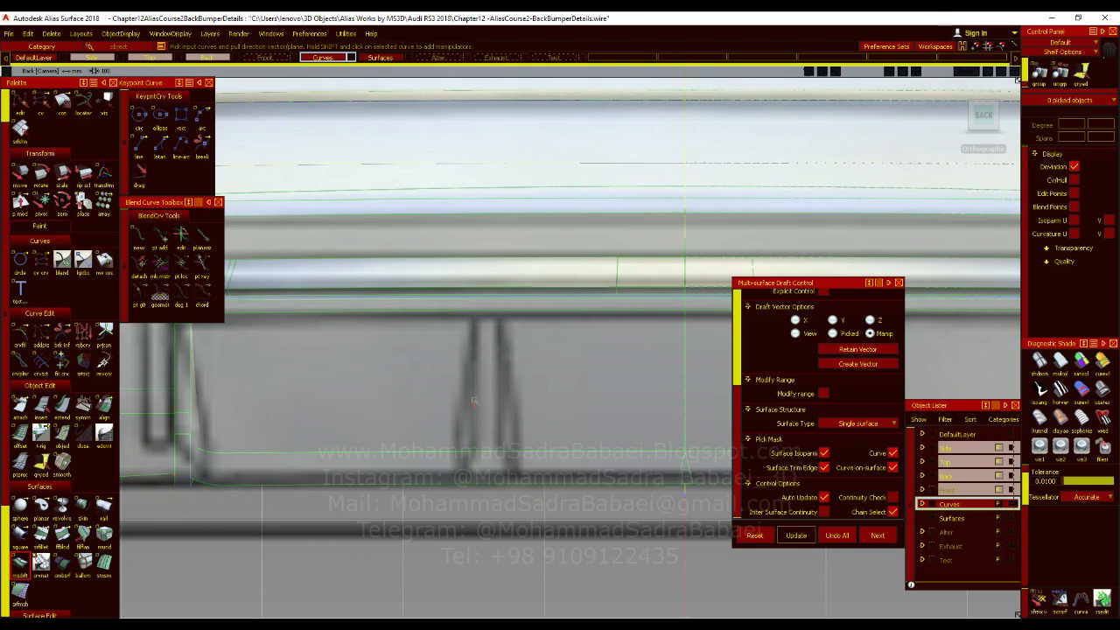
pyautogui.click(473, 402)
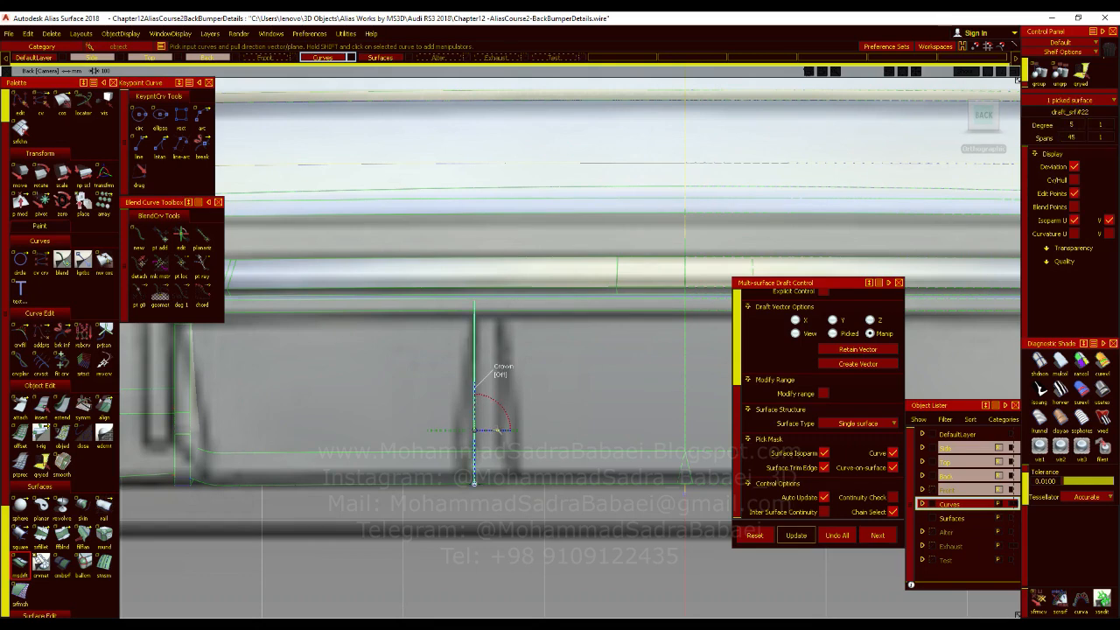
pyautogui.click(497, 429)
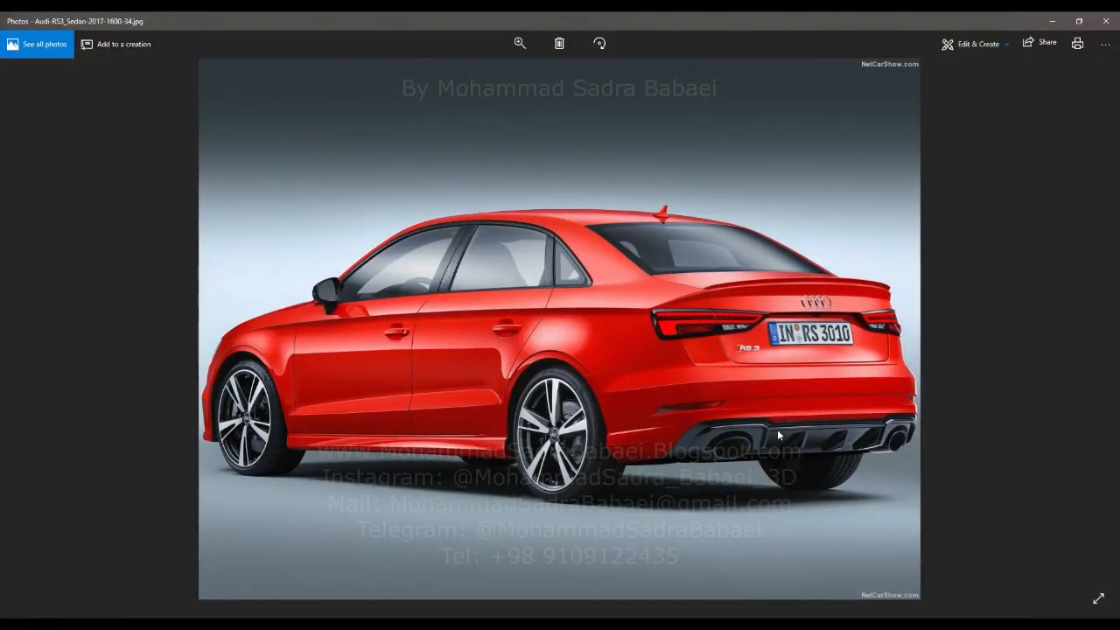
# Browse the Photos reference pictures to examine the diffuser fins from behind.
pyautogui.scroll(3, 776, 429)
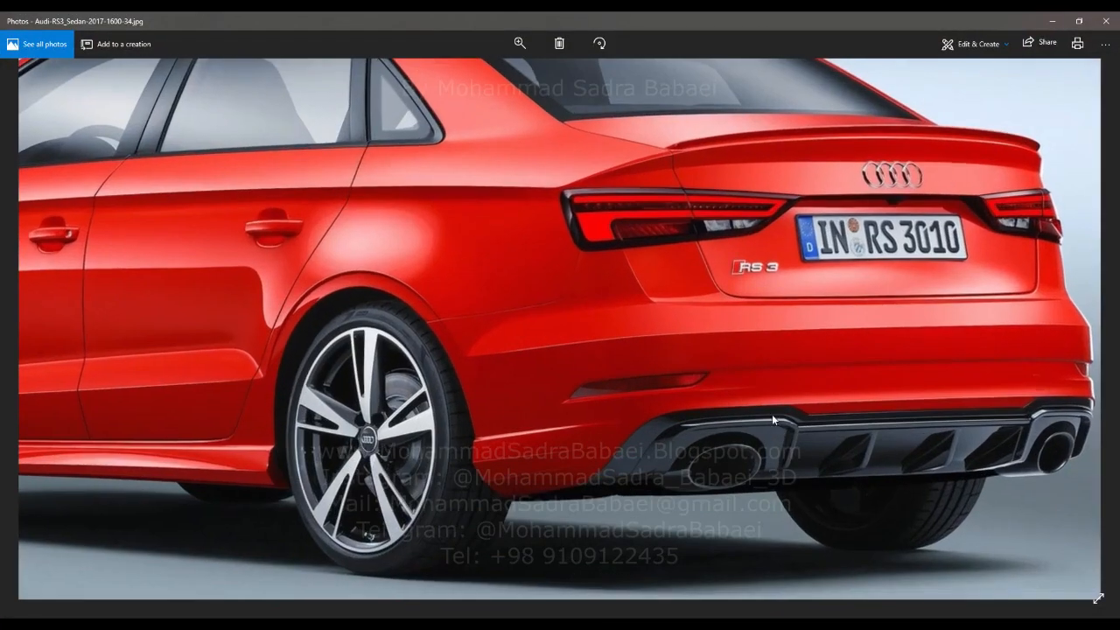
pyautogui.press('Right')
pyautogui.press('Right')
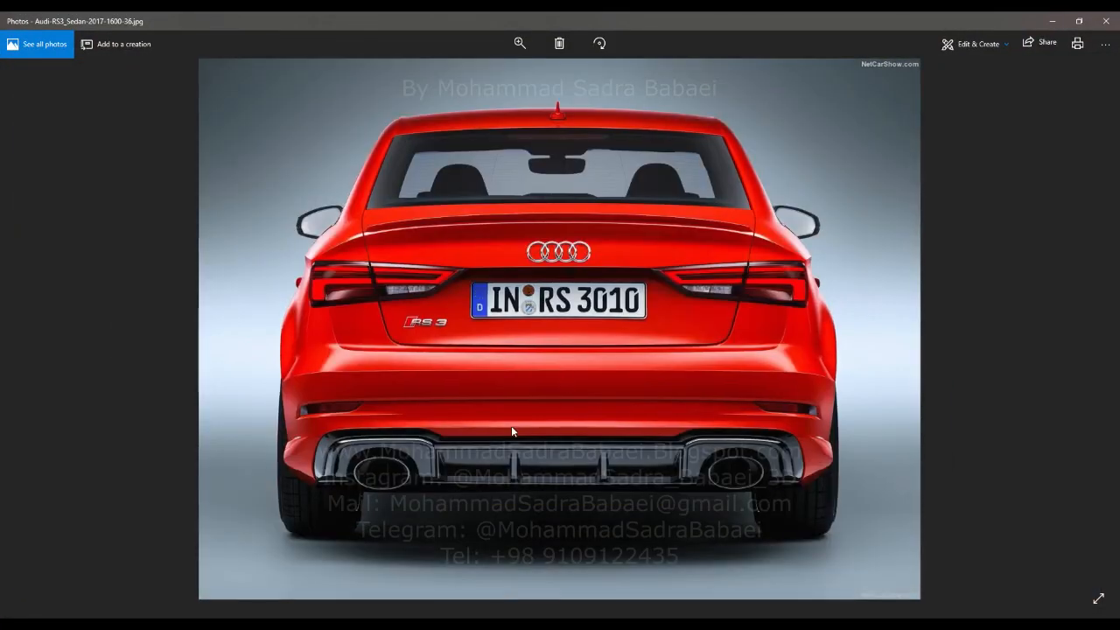
# Examine the diffuser fins up close in the rear reference photo, and return to Alias Surface to accept the fin's draft surfaces.
pyautogui.scroll(3, 516, 446)
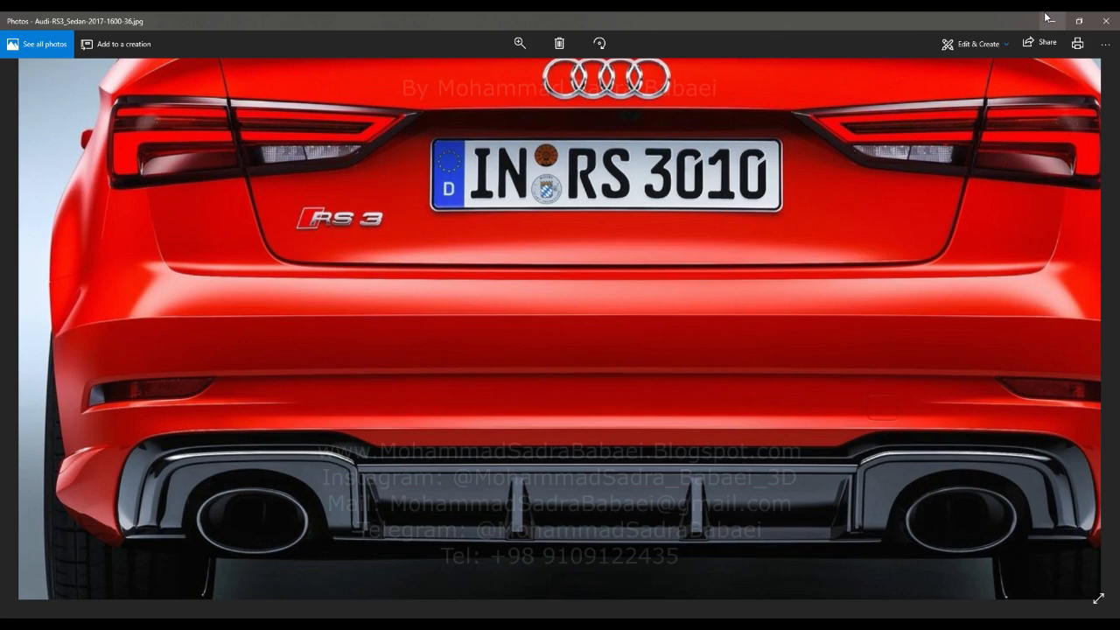
pyautogui.scroll(5, 680, 383)
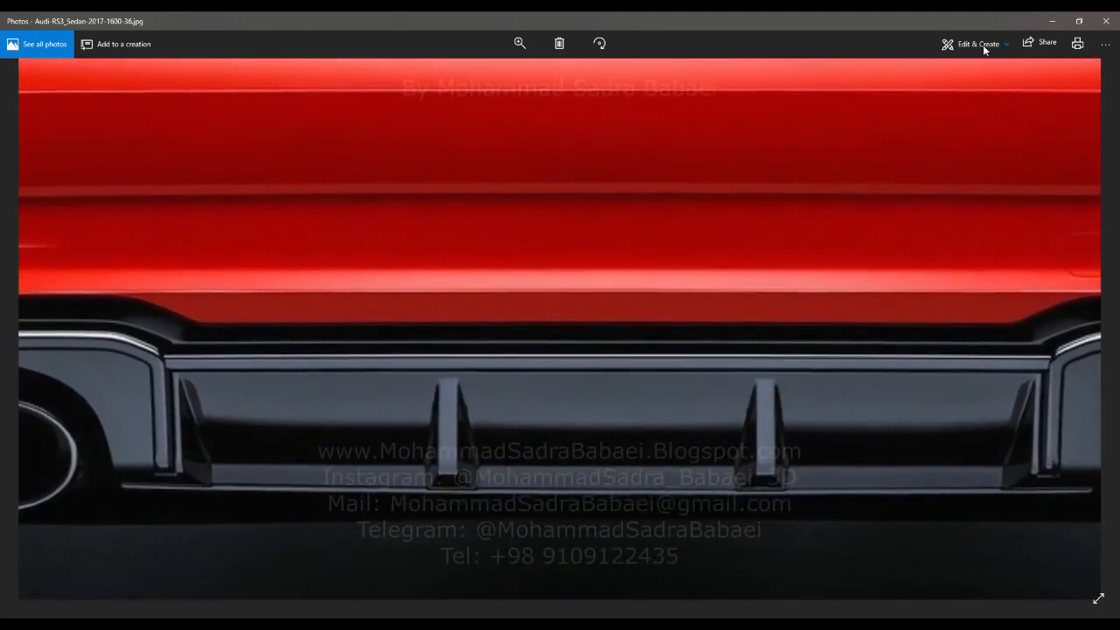
pyautogui.click(1048, 22)
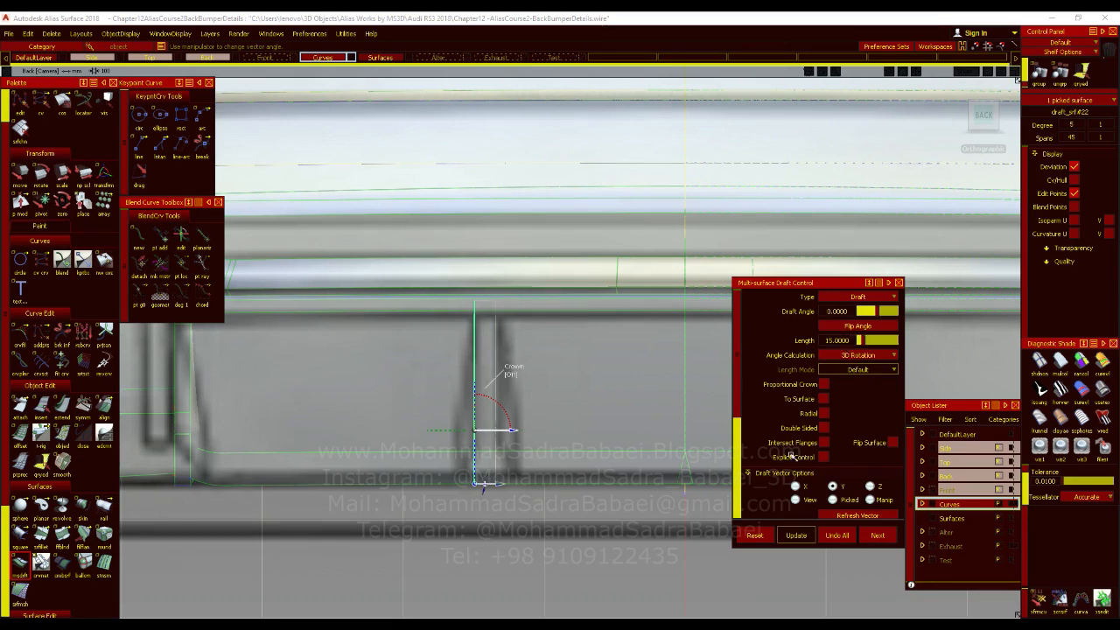
pyautogui.click(878, 536)
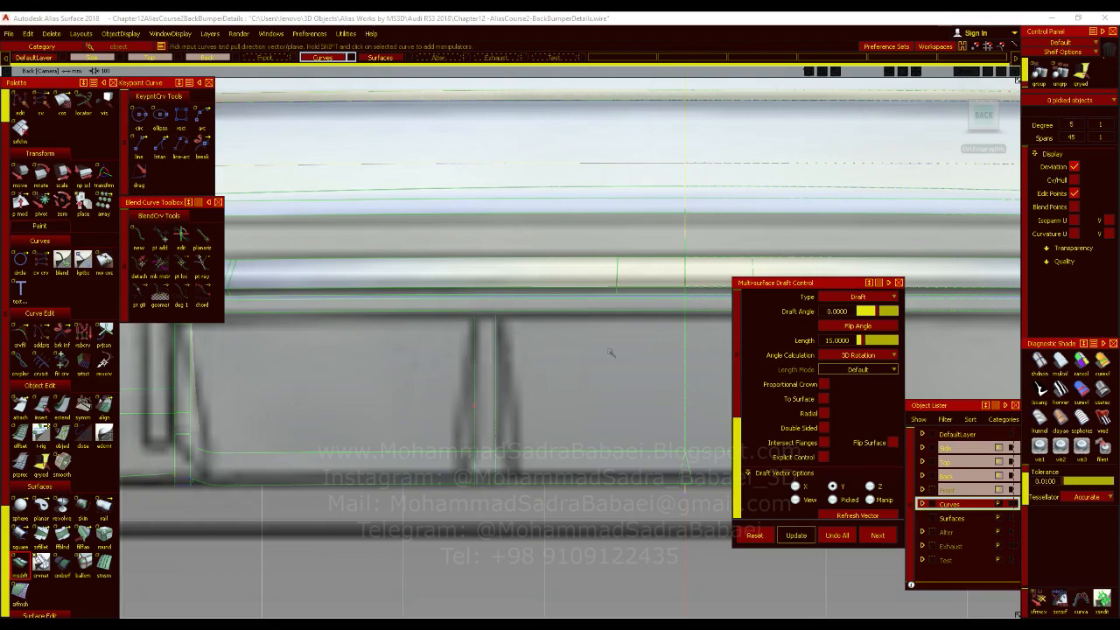
# Check the drafted fin strip in perspective and compare its width with the back-view blueprint.
pyautogui.keyDown('alt'); pyautogui.keyDown('shift'); pyautogui.moveTo(733, 385); pyautogui.dragTo(603, 430, button='right'); pyautogui.keyUp('shift'); pyautogui.keyUp('alt')
pyautogui.keyDown('alt'); pyautogui.keyDown('shift'); pyautogui.moveTo(602, 430); pyautogui.dragTo(647, 442); pyautogui.keyUp('shift'); pyautogui.keyUp('alt')
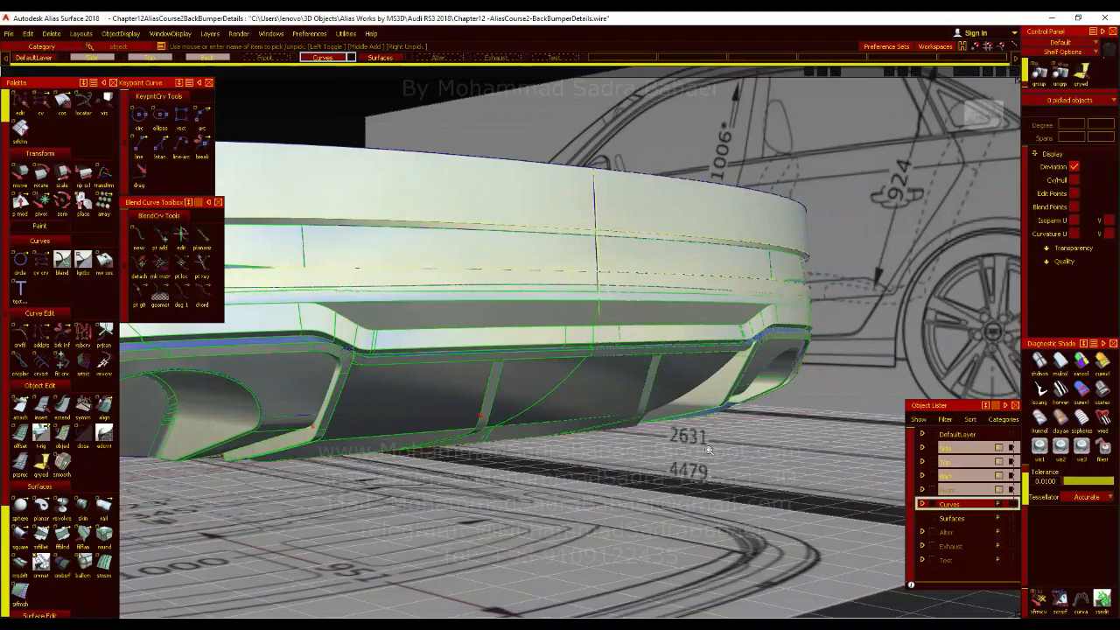
pyautogui.keyDown('alt'); pyautogui.keyDown('shift'); pyautogui.moveTo(648, 442); pyautogui.dragTo(690, 429, button='right'); pyautogui.keyUp('shift'); pyautogui.keyUp('alt')
pyautogui.keyDown('alt'); pyautogui.keyDown('shift'); pyautogui.moveTo(690, 430); pyautogui.dragTo(822, 389); pyautogui.keyUp('shift'); pyautogui.keyUp('alt')
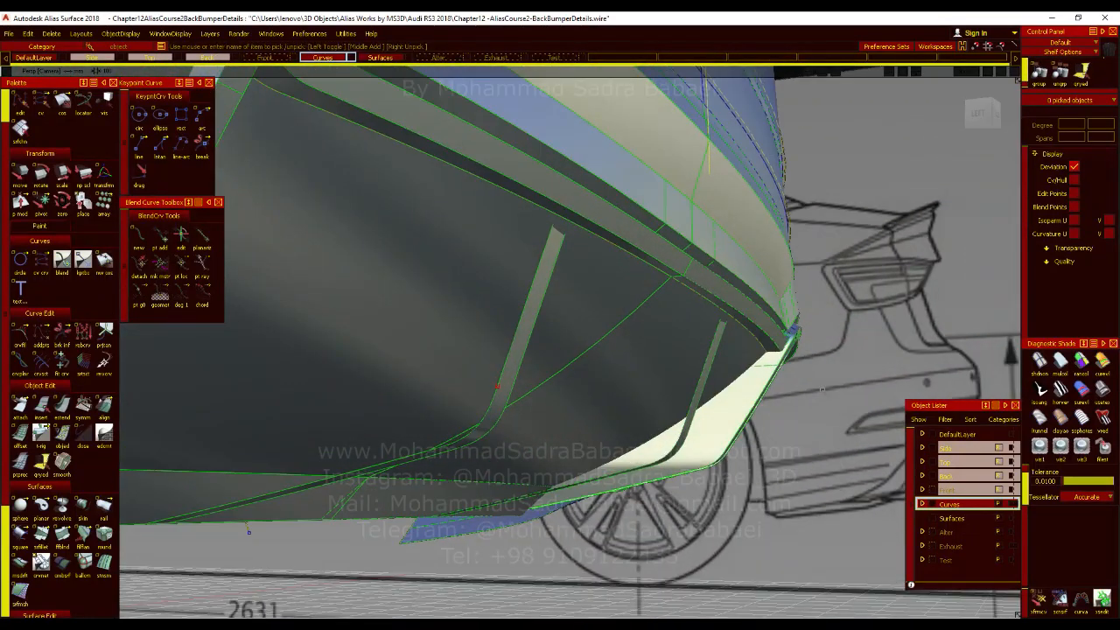
pyautogui.keyDown('alt'); pyautogui.keyDown('shift'); pyautogui.moveTo(573, 402); pyautogui.dragTo(465, 365); pyautogui.keyUp('shift'); pyautogui.keyUp('alt')
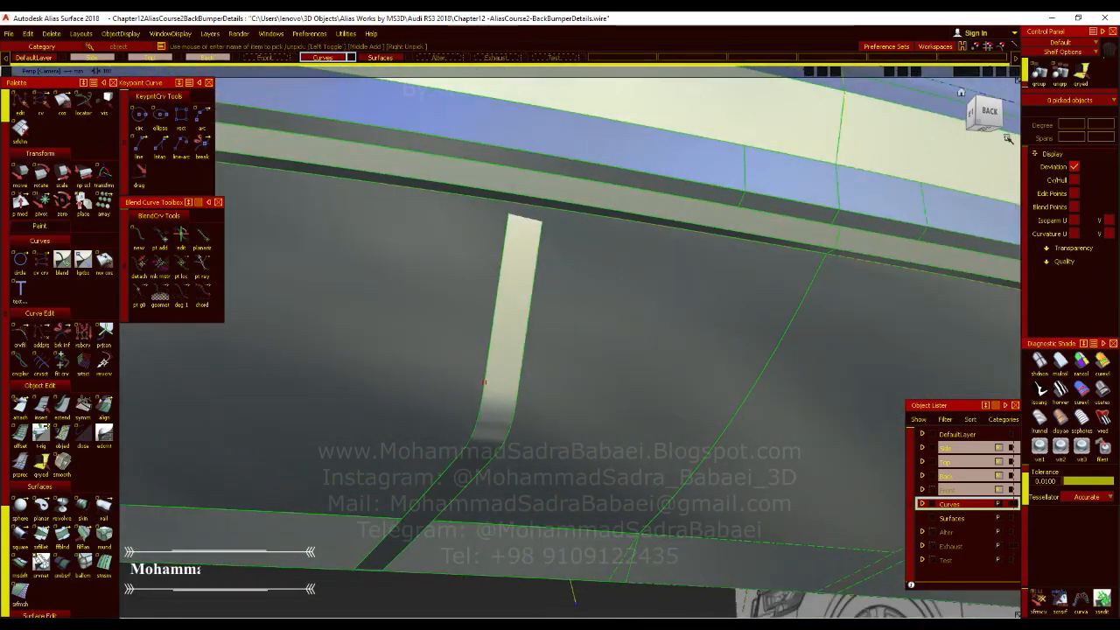
pyautogui.click(985, 115)
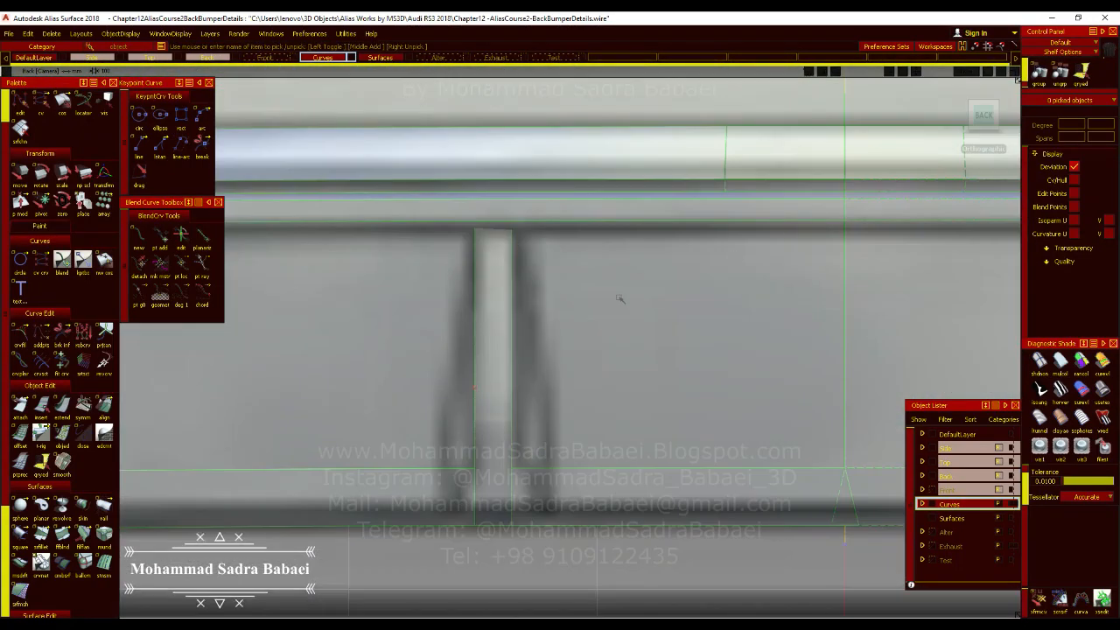
pyautogui.moveTo(585, 336)
pyautogui.keyDown('alt'); pyautogui.keyDown('shift'); pyautogui.mouseDown(button='right')
pyautogui.moveTo(592, 428)
pyautogui.moveTo(568, 343)
pyautogui.mouseUp(button='right'); pyautogui.keyUp('shift'); pyautogui.keyUp('alt')
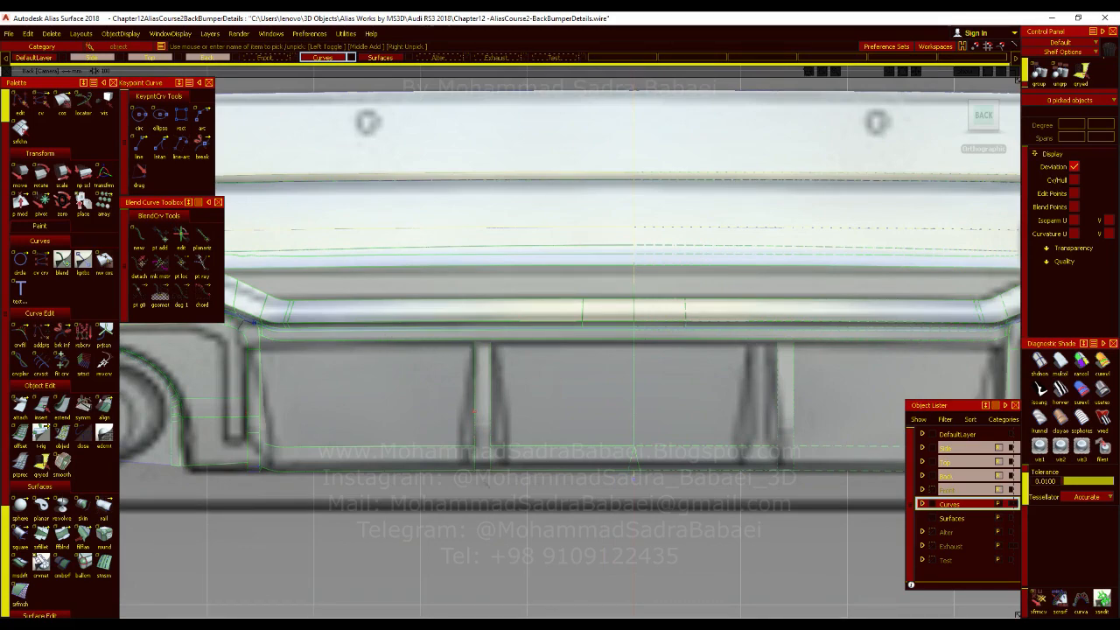
# Delete the fin's draft surfaces after checking how their lower end meets the diffuser's bottom edge.
pyautogui.keyDown('alt'); pyautogui.keyDown('shift'); pyautogui.moveTo(489, 470); pyautogui.dragTo(626, 282, button='right'); pyautogui.keyUp('shift'); pyautogui.keyUp('alt')
pyautogui.keyDown('alt'); pyautogui.keyDown('shift'); pyautogui.moveTo(452, 487); pyautogui.dragTo(576, 500); pyautogui.keyUp('shift'); pyautogui.keyUp('alt')
pyautogui.keyDown('alt'); pyautogui.keyDown('shift'); pyautogui.moveTo(596, 455); pyautogui.dragTo(579, 510); pyautogui.keyUp('shift'); pyautogui.keyUp('alt')
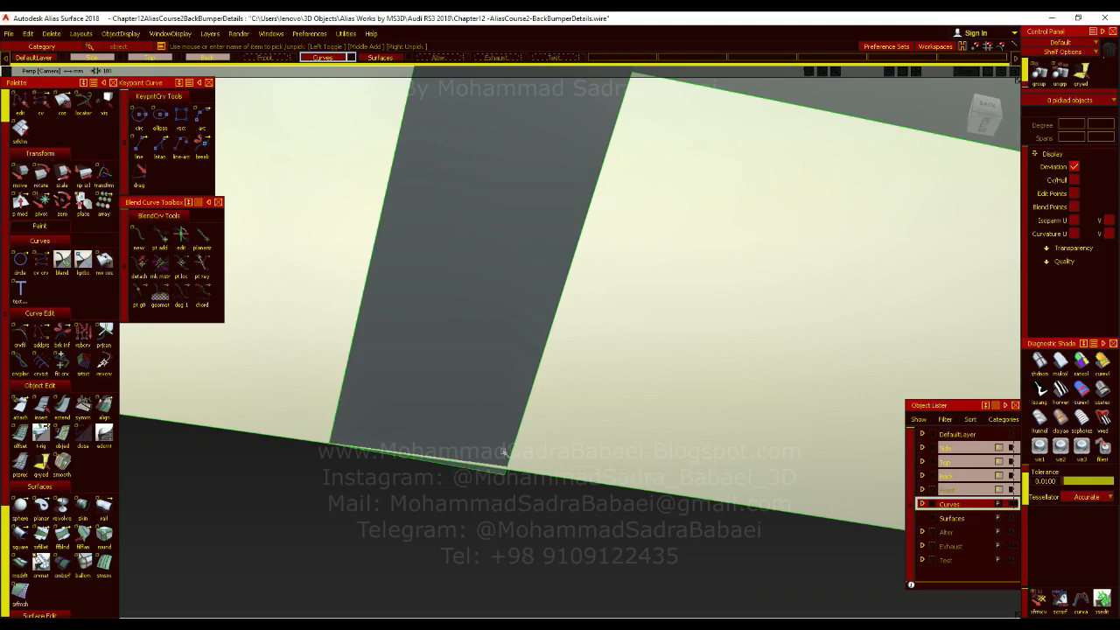
pyautogui.keyDown('alt'); pyautogui.keyDown('shift'); pyautogui.moveTo(503, 394); pyautogui.dragTo(486, 433); pyautogui.keyUp('shift'); pyautogui.keyUp('alt')
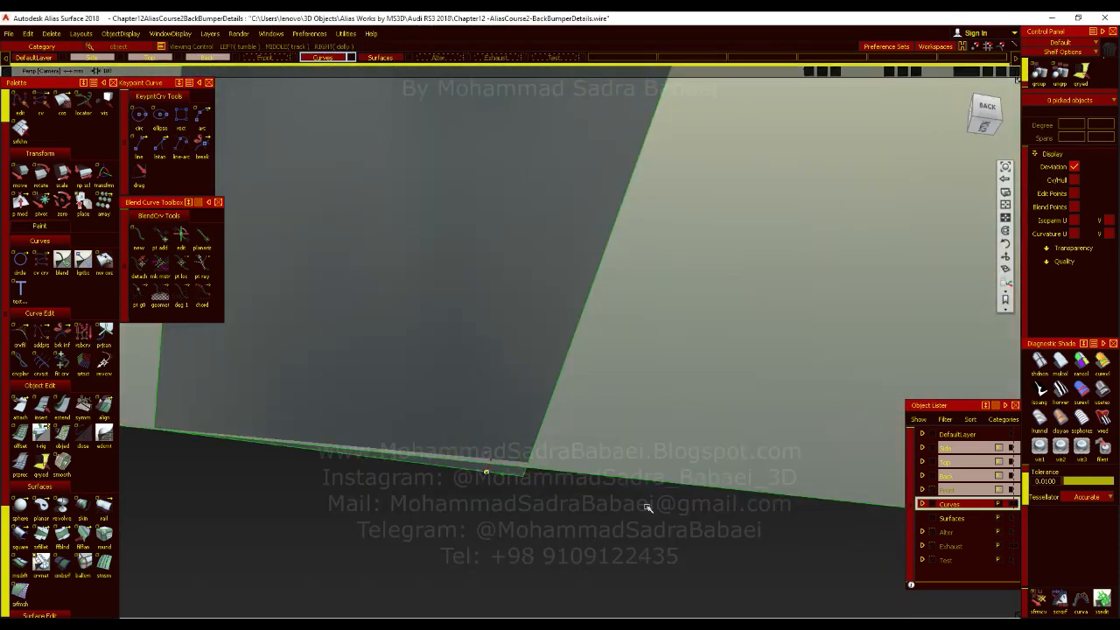
pyautogui.click(516, 369)
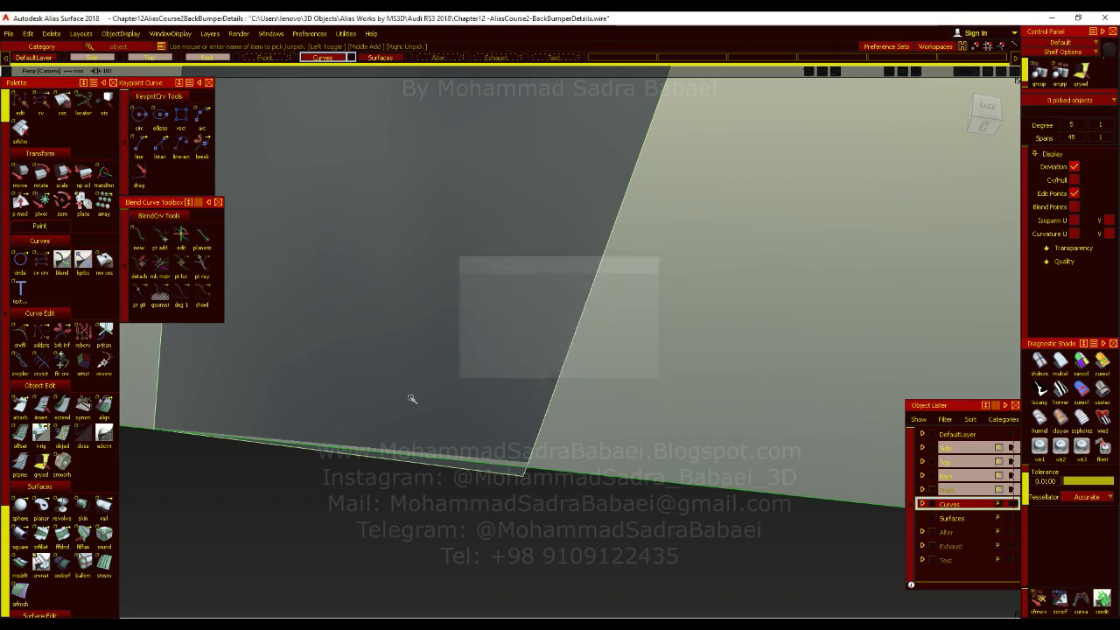
pyautogui.press('Delete')
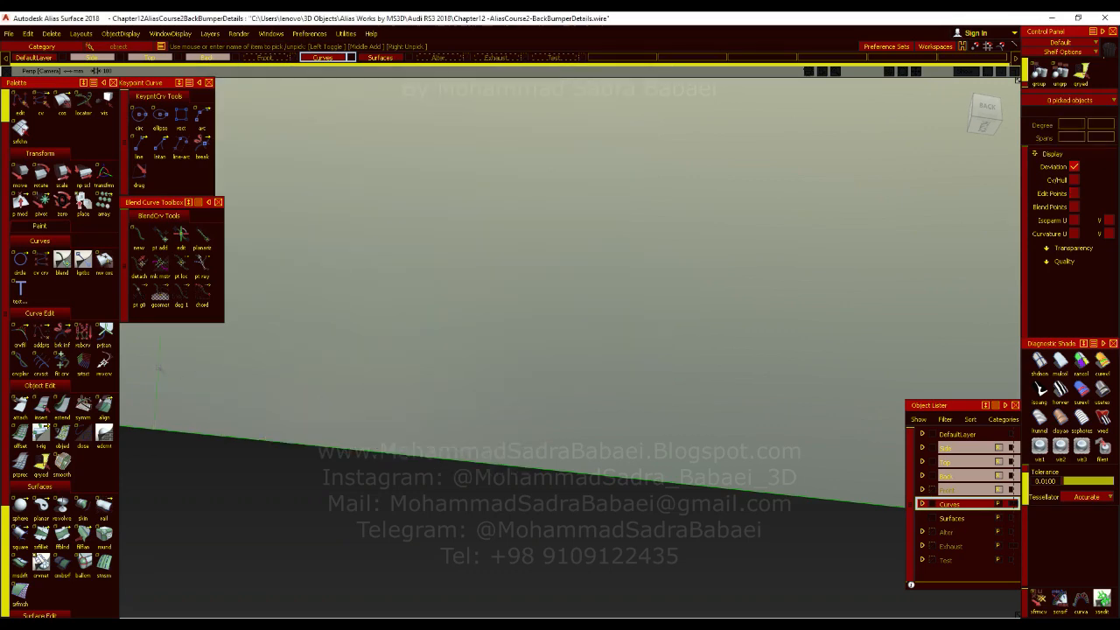
# Duplicate the fin's three profile curves, including the corner fillet, by copying and pasting them.
pyautogui.keyDown('alt'); pyautogui.keyDown('shift'); pyautogui.moveTo(548, 278); pyautogui.dragTo(452, 458); pyautogui.keyUp('shift'); pyautogui.keyUp('alt')
pyautogui.click(421, 488)
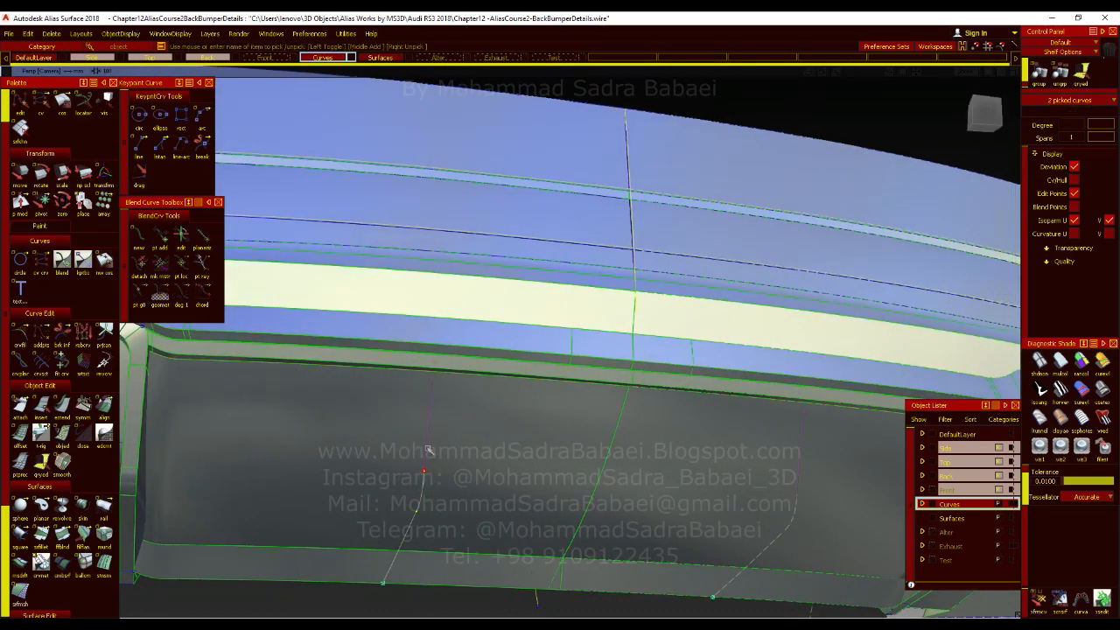
pyautogui.click(429, 450)
pyautogui.click(31, 35)
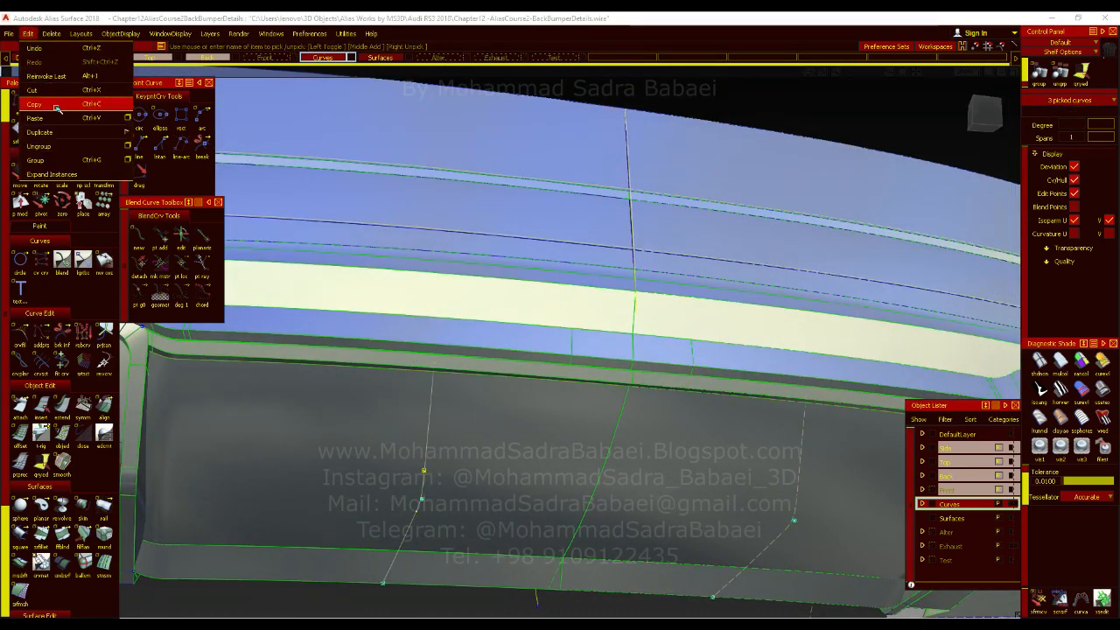
pyautogui.click(67, 161)
# Set the pivot at the curves' lower end and move the copied profile to the fin's opposite edge in the back-view blueprint.
pyautogui.keyDown('ctrl'); pyautogui.keyDown('shift'); pyautogui.moveTo(481, 405); pyautogui.dragTo(523, 390, button='middle'); pyautogui.keyUp('shift'); pyautogui.keyUp('ctrl')
pyautogui.click(387, 578)
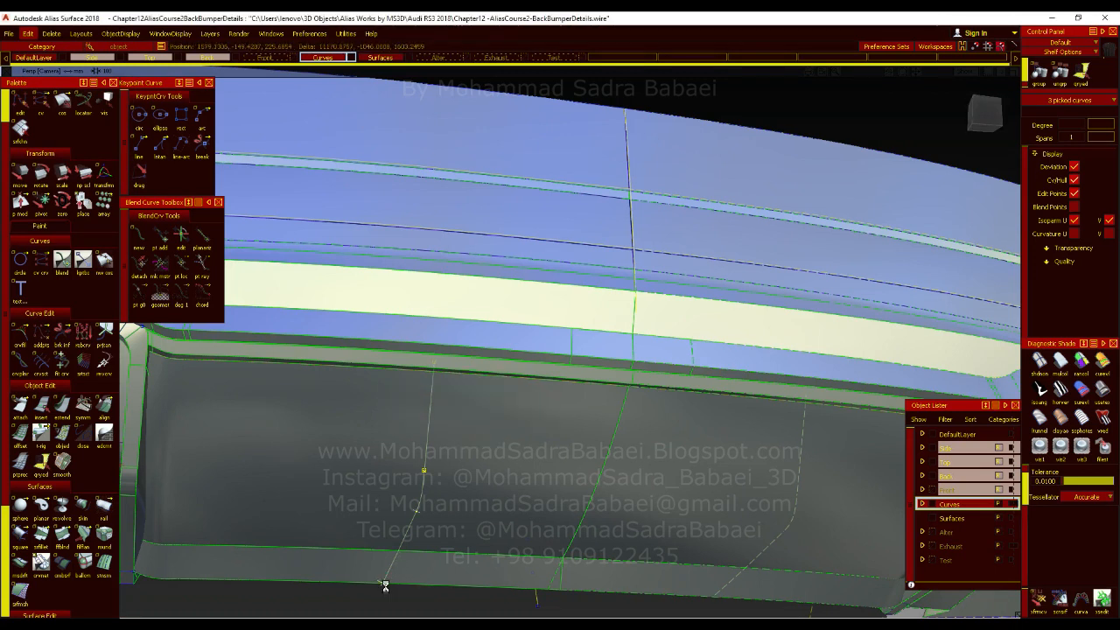
pyautogui.click(987, 111)
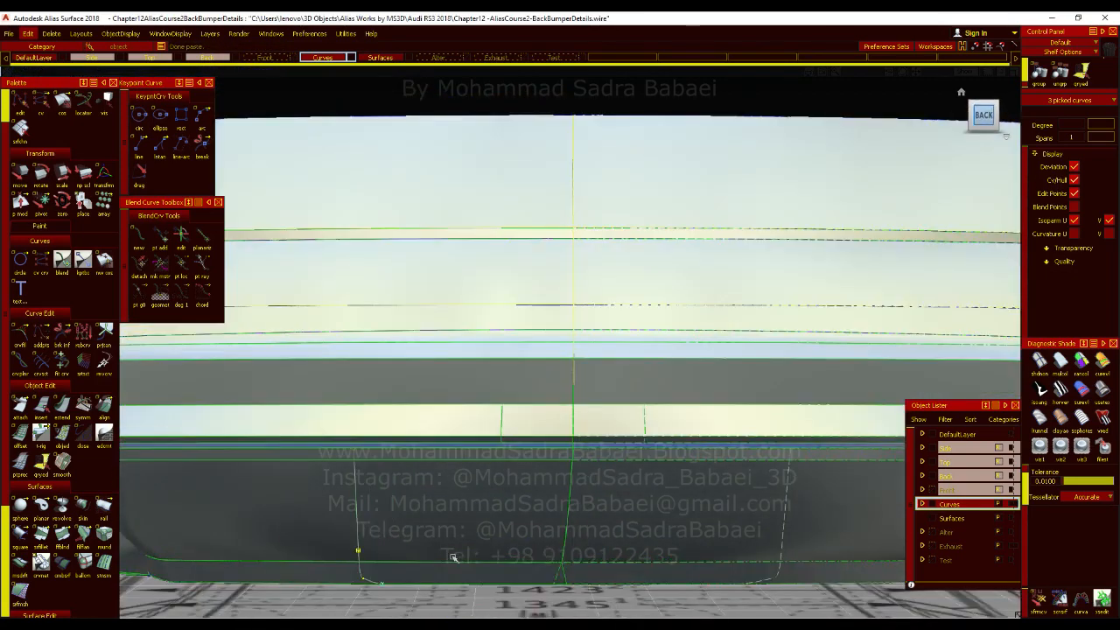
pyautogui.scroll(3, 514, 352)
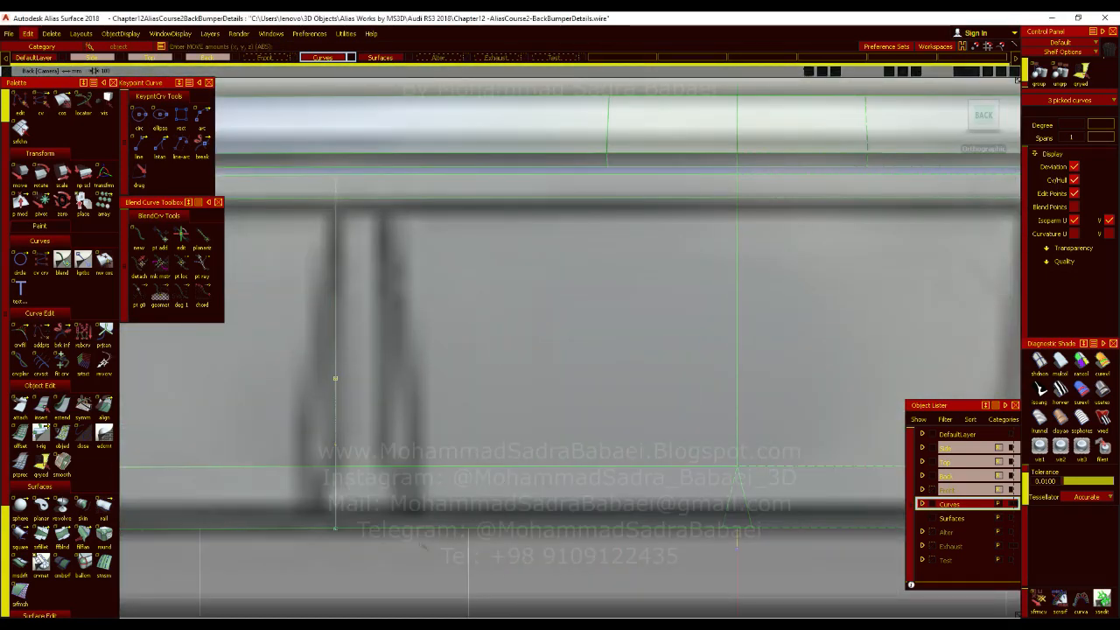
pyautogui.moveTo(348, 530); pyautogui.dragTo(364, 531)
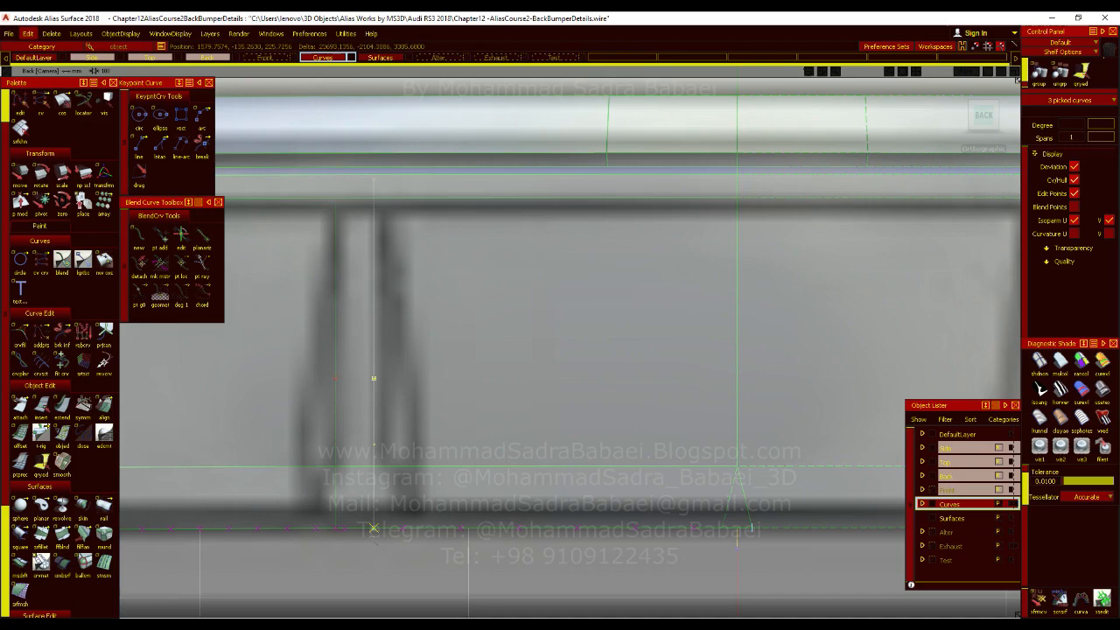
pyautogui.keyDown('alt'); pyautogui.keyDown('shift'); pyautogui.moveTo(485, 396); pyautogui.dragTo(492, 429); pyautogui.keyUp('shift'); pyautogui.keyUp('alt')
pyautogui.scroll(5, 463, 427)
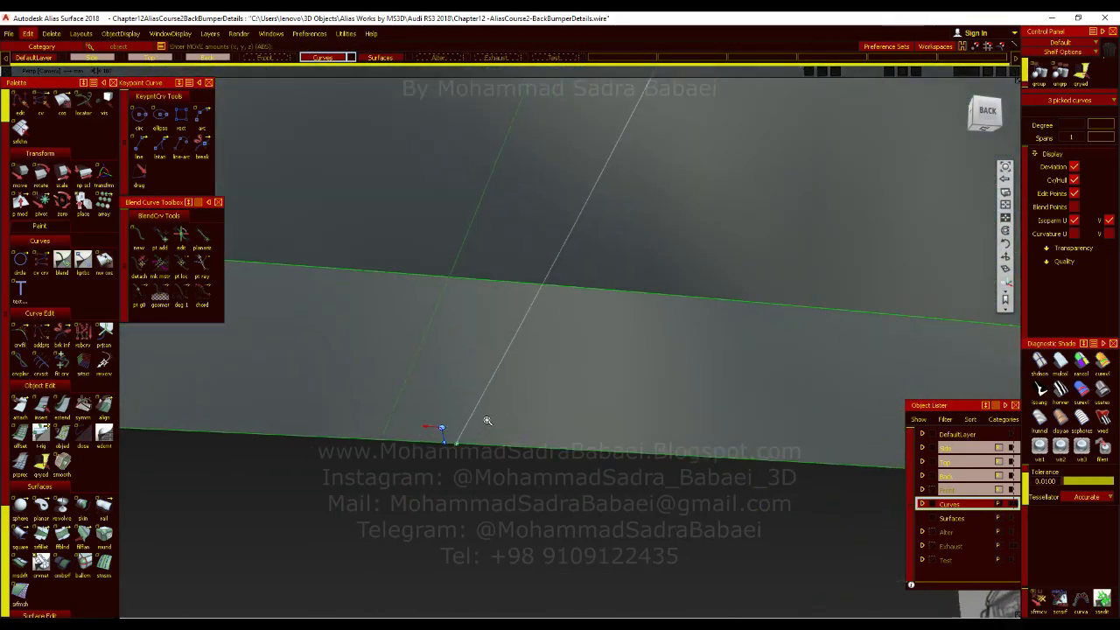
pyautogui.keyDown('alt'); pyautogui.keyDown('shift'); pyautogui.moveTo(543, 399); pyautogui.dragTo(592, 342, button='right'); pyautogui.keyUp('shift'); pyautogui.keyUp('alt')
pyautogui.keyDown('alt'); pyautogui.keyDown('shift'); pyautogui.moveTo(600, 188); pyautogui.dragTo(479, 610, button='middle'); pyautogui.keyUp('shift'); pyautogui.keyUp('alt')
pyautogui.moveTo(486, 411)
pyautogui.keyDown('alt'); pyautogui.keyDown('shift'); pyautogui.mouseDown()
pyautogui.moveTo(486, 398)
pyautogui.moveTo(657, 490)
pyautogui.moveTo(892, 517)
pyautogui.moveTo(496, 417)
pyautogui.mouseUp(); pyautogui.keyUp('shift'); pyautogui.keyUp('alt')
pyautogui.keyDown('alt'); pyautogui.keyDown('shift'); pyautogui.moveTo(500, 401); pyautogui.dragTo(520, 432, button='right'); pyautogui.keyUp('shift'); pyautogui.keyUp('alt')
pyautogui.keyDown('alt'); pyautogui.keyDown('shift'); pyautogui.moveTo(519, 432); pyautogui.dragTo(469, 399); pyautogui.keyUp('shift'); pyautogui.keyUp('alt')
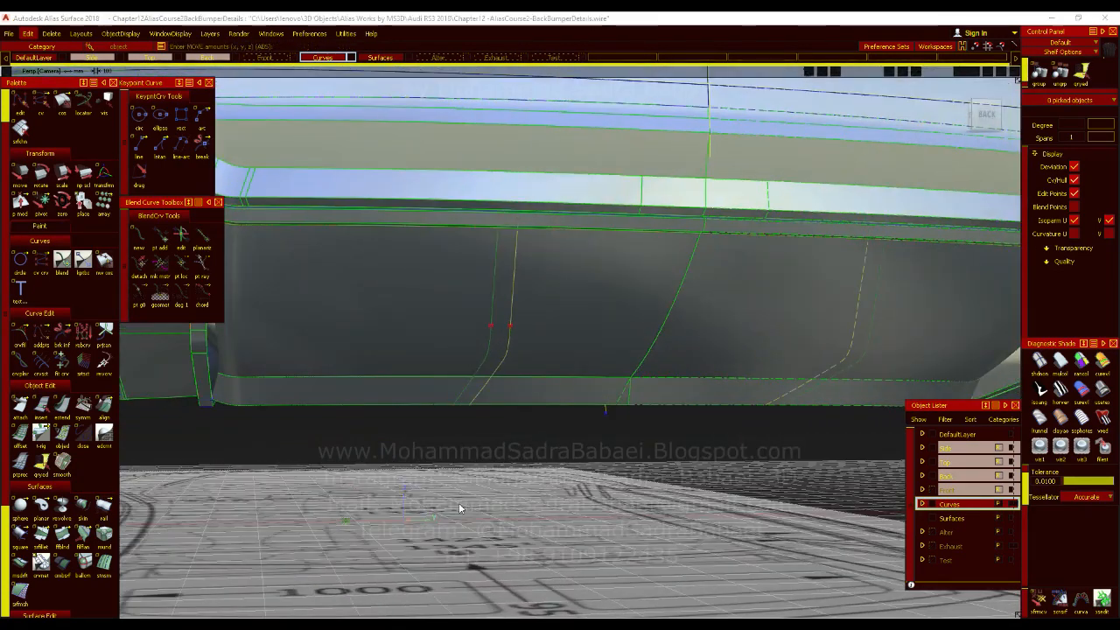
# Create Skin surfaces between the original and the copied fin profile curves.
pyautogui.doubleClick(83, 506)
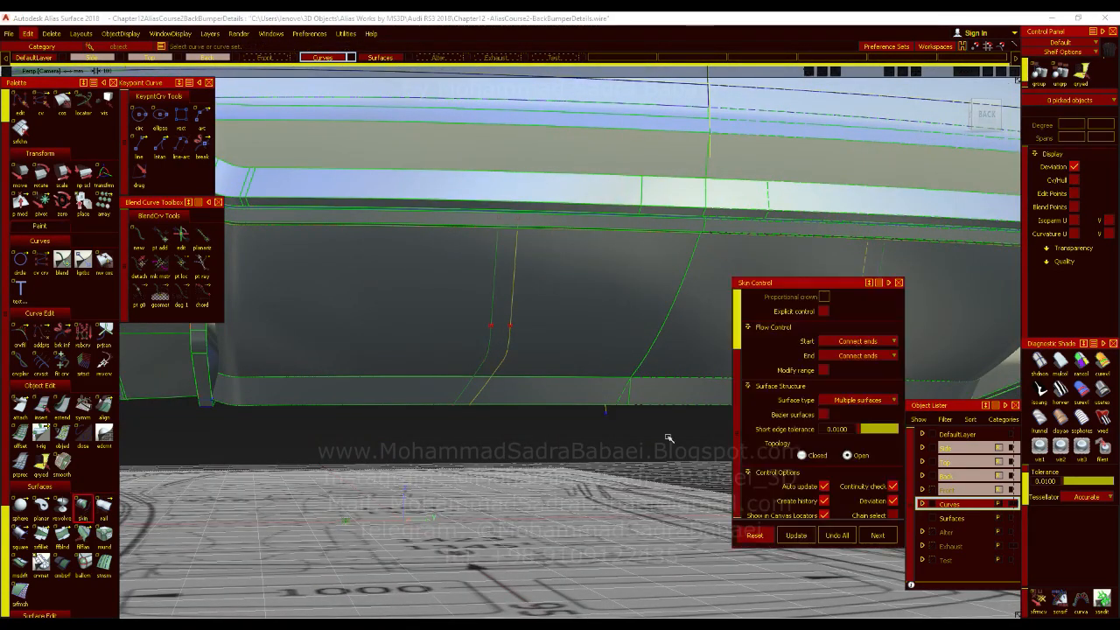
pyautogui.click(510, 320)
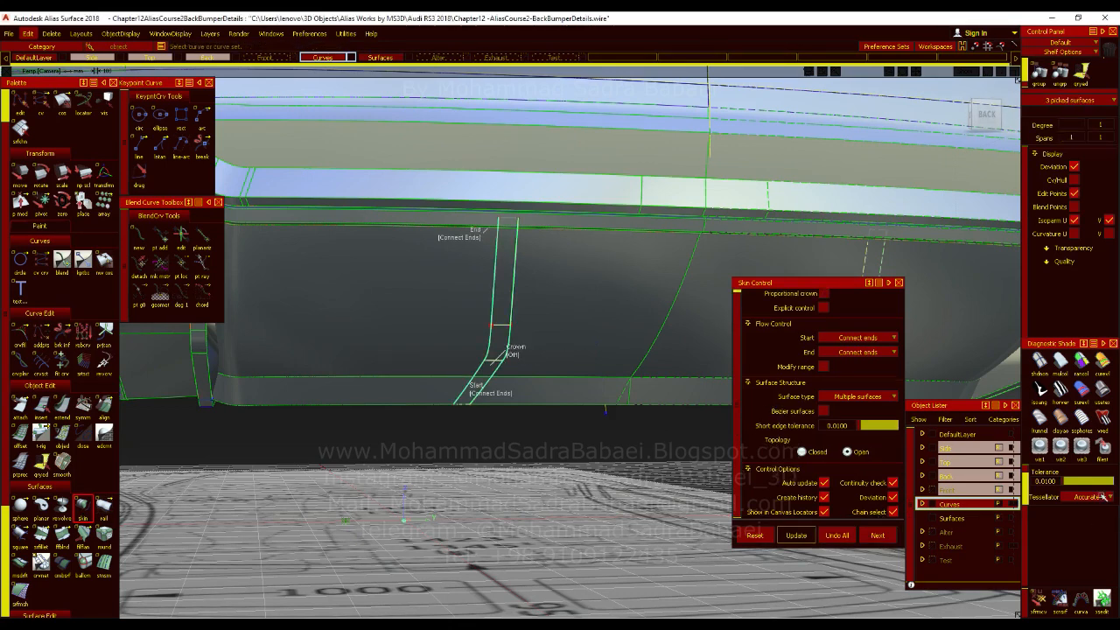
pyautogui.click(1098, 397)
pyautogui.moveTo(615, 437)
pyautogui.keyDown('alt'); pyautogui.keyDown('shift'); pyautogui.mouseDown(button='right')
pyautogui.moveTo(595, 405)
pyautogui.moveTo(600, 456)
pyautogui.moveTo(643, 458)
pyautogui.mouseUp(button='right'); pyautogui.keyUp('shift'); pyautogui.keyUp('alt')
pyautogui.keyDown('ctrl'); pyautogui.keyDown('shift'); pyautogui.moveTo(570, 408); pyautogui.dragTo(571, 355); pyautogui.keyUp('shift'); pyautogui.keyUp('ctrl')
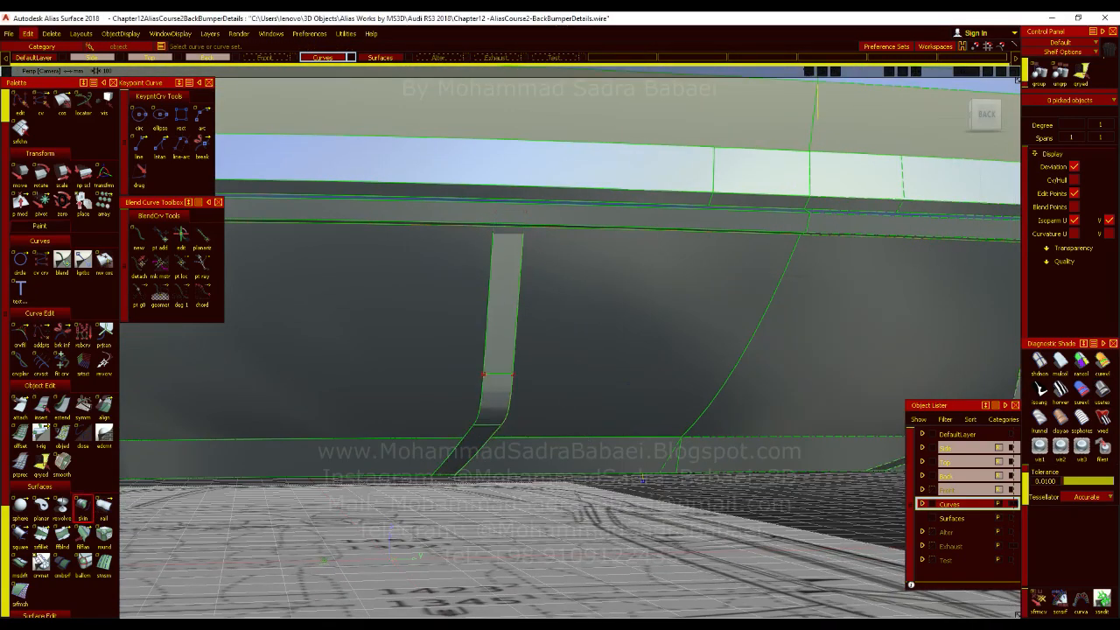
# Inspect the skinned fin's shaded surfaces from behind and below without the wireframe curves displayed.
pyautogui.click(1101, 391)
pyautogui.keyDown('alt'); pyautogui.keyDown('shift'); pyautogui.moveTo(645, 332); pyautogui.dragTo(648, 418); pyautogui.keyUp('shift'); pyautogui.keyUp('alt')
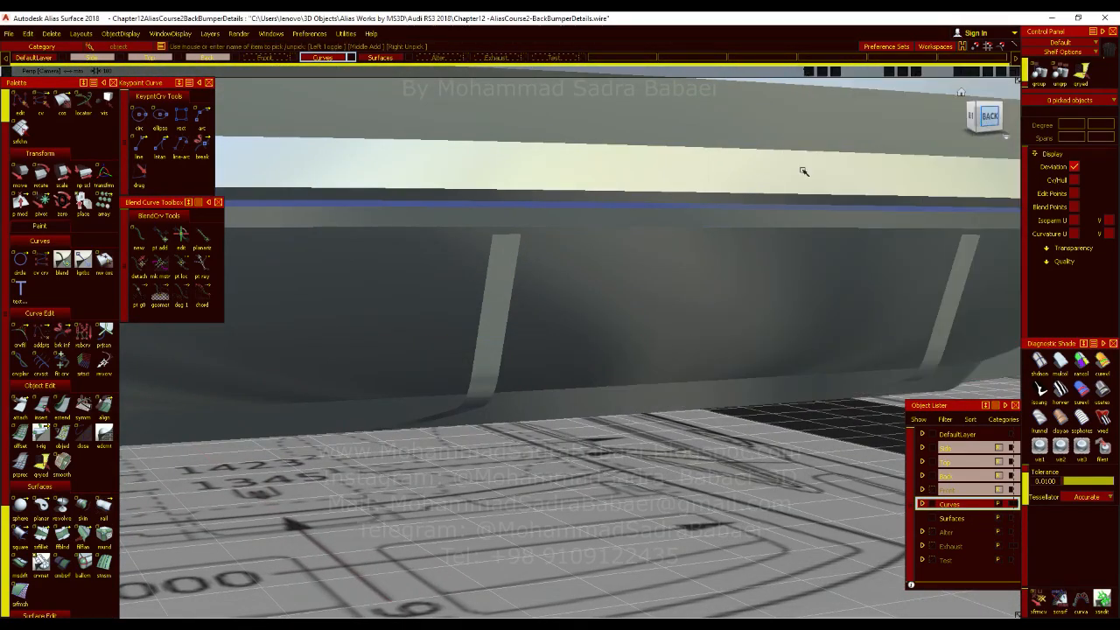
pyautogui.click(990, 117)
pyautogui.keyDown('alt'); pyautogui.keyDown('shift'); pyautogui.moveTo(530, 300); pyautogui.dragTo(533, 314, button='right'); pyautogui.keyUp('shift'); pyautogui.keyUp('alt')
pyautogui.keyDown('alt'); pyautogui.keyDown('shift'); pyautogui.moveTo(533, 314); pyautogui.dragTo(539, 258); pyautogui.keyUp('shift'); pyautogui.keyUp('alt')
pyautogui.keyDown('alt'); pyautogui.keyDown('shift'); pyautogui.moveTo(535, 283); pyautogui.dragTo(534, 327, button='right'); pyautogui.keyUp('shift'); pyautogui.keyUp('alt')
pyautogui.keyDown('alt'); pyautogui.keyDown('shift'); pyautogui.moveTo(535, 327); pyautogui.dragTo(594, 261); pyautogui.keyUp('shift'); pyautogui.keyUp('alt')
pyautogui.keyDown('alt'); pyautogui.keyDown('shift'); pyautogui.moveTo(594, 261); pyautogui.dragTo(592, 332, button='right'); pyautogui.keyUp('shift'); pyautogui.keyUp('alt')
pyautogui.keyDown('alt'); pyautogui.keyDown('shift'); pyautogui.moveTo(592, 332); pyautogui.dragTo(603, 362); pyautogui.keyUp('shift'); pyautogui.keyUp('alt')
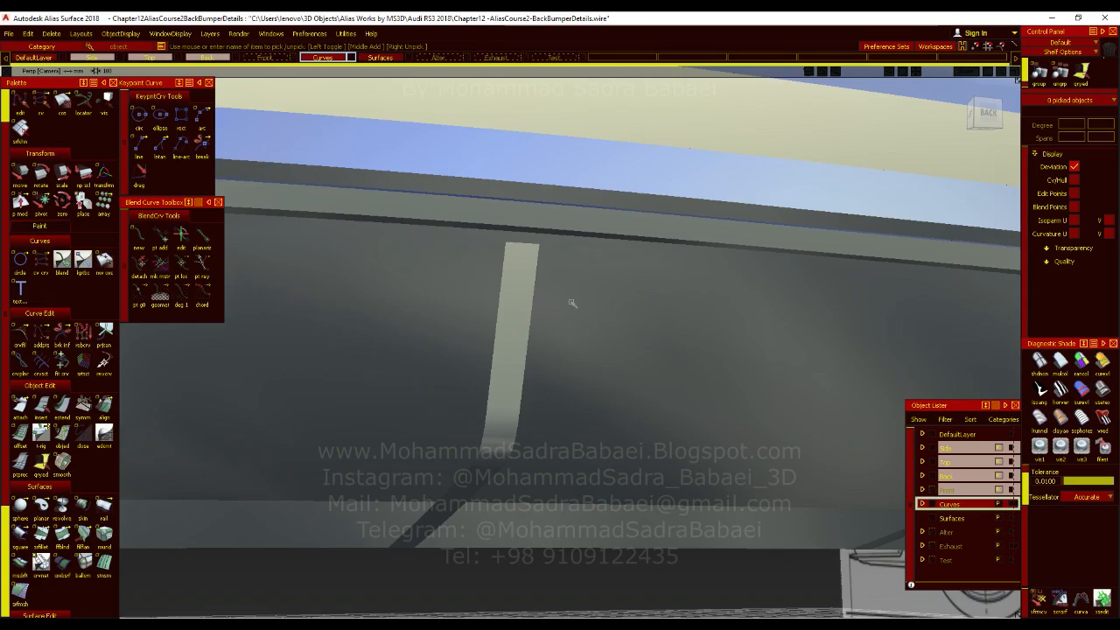
pyautogui.keyDown('alt'); pyautogui.keyDown('shift'); pyautogui.moveTo(572, 303); pyautogui.dragTo(530, 335, button='right'); pyautogui.keyUp('shift'); pyautogui.keyUp('alt')
pyautogui.keyDown('alt'); pyautogui.keyDown('shift'); pyautogui.moveTo(583, 344); pyautogui.dragTo(1031, 153); pyautogui.keyUp('shift'); pyautogui.keyUp('alt')
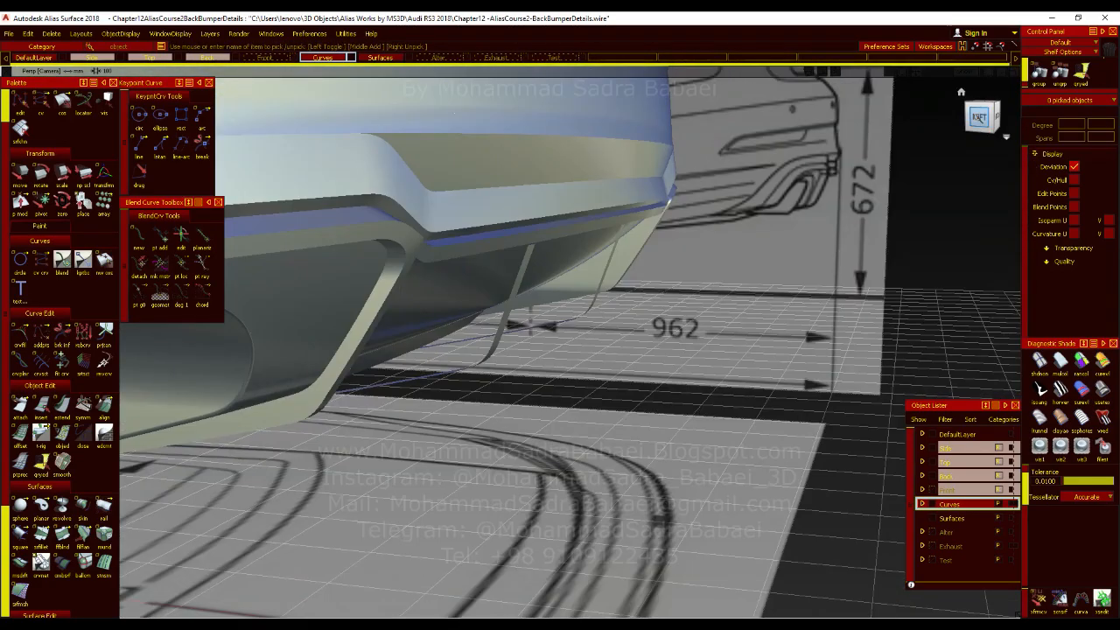
# Compare the skinned fin's side profile with the left-view blueprint.
pyautogui.click(978, 117)
pyautogui.keyDown('alt'); pyautogui.keyDown('shift'); pyautogui.moveTo(681, 245); pyautogui.dragTo(709, 90, button='right'); pyautogui.keyUp('shift'); pyautogui.keyUp('alt')
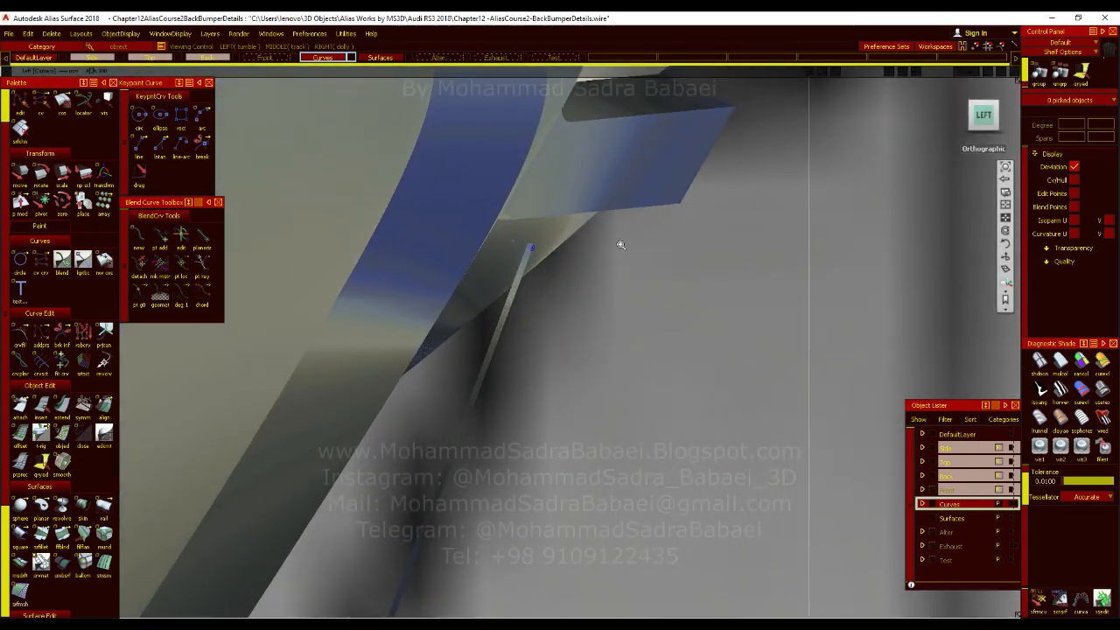
pyautogui.keyDown('alt'); pyautogui.keyDown('shift'); pyautogui.moveTo(620, 245); pyautogui.dragTo(647, 128, button='right'); pyautogui.keyUp('shift'); pyautogui.keyUp('alt')
pyautogui.keyDown('alt'); pyautogui.keyDown('shift'); pyautogui.moveTo(627, 235); pyautogui.dragTo(819, 427, button='right'); pyautogui.keyUp('shift'); pyautogui.keyUp('alt')
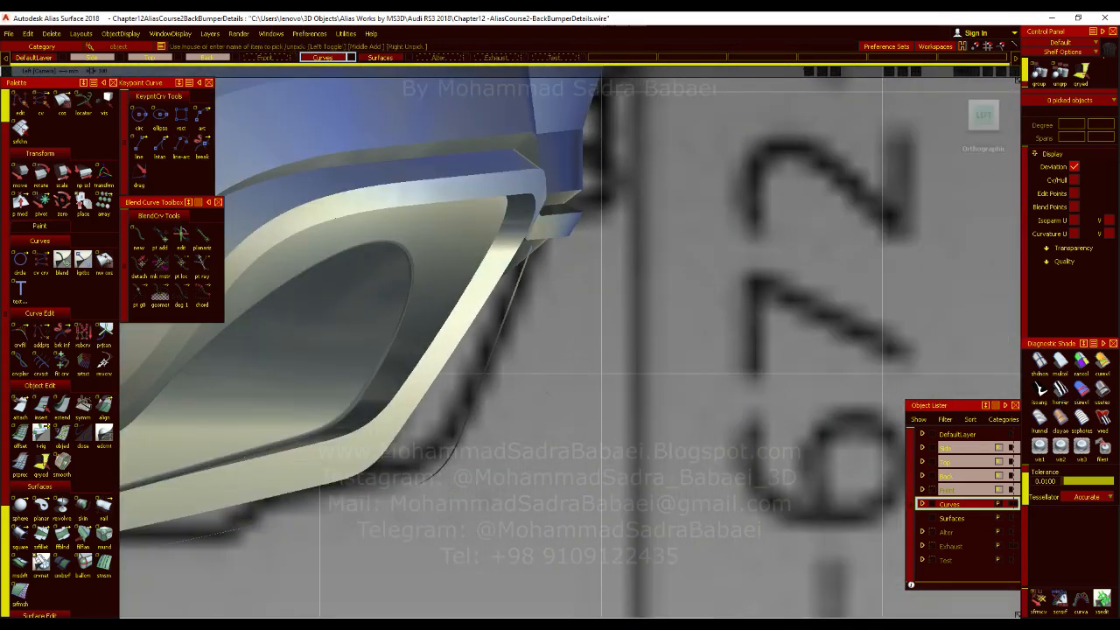
pyautogui.keyDown('alt'); pyautogui.keyDown('shift'); pyautogui.moveTo(548, 393); pyautogui.dragTo(570, 275, button='right'); pyautogui.keyUp('shift'); pyautogui.keyUp('alt')
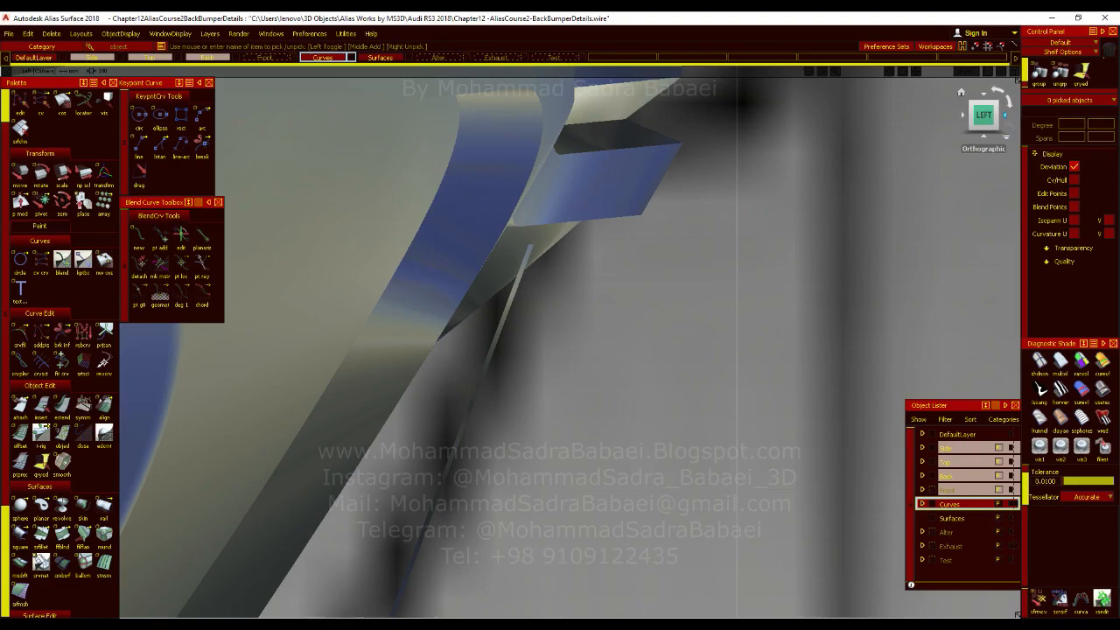
# Compare the fins' placement with the back-view blueprint and examine their open sides in perspective.
pyautogui.click(1005, 115)
pyautogui.keyDown('alt'); pyautogui.keyDown('shift'); pyautogui.moveTo(627, 349); pyautogui.dragTo(581, 611, button='right'); pyautogui.keyUp('shift'); pyautogui.keyUp('alt')
pyautogui.keyDown('alt'); pyautogui.keyDown('shift'); pyautogui.moveTo(551, 420); pyautogui.dragTo(652, 358); pyautogui.keyUp('shift'); pyautogui.keyUp('alt')
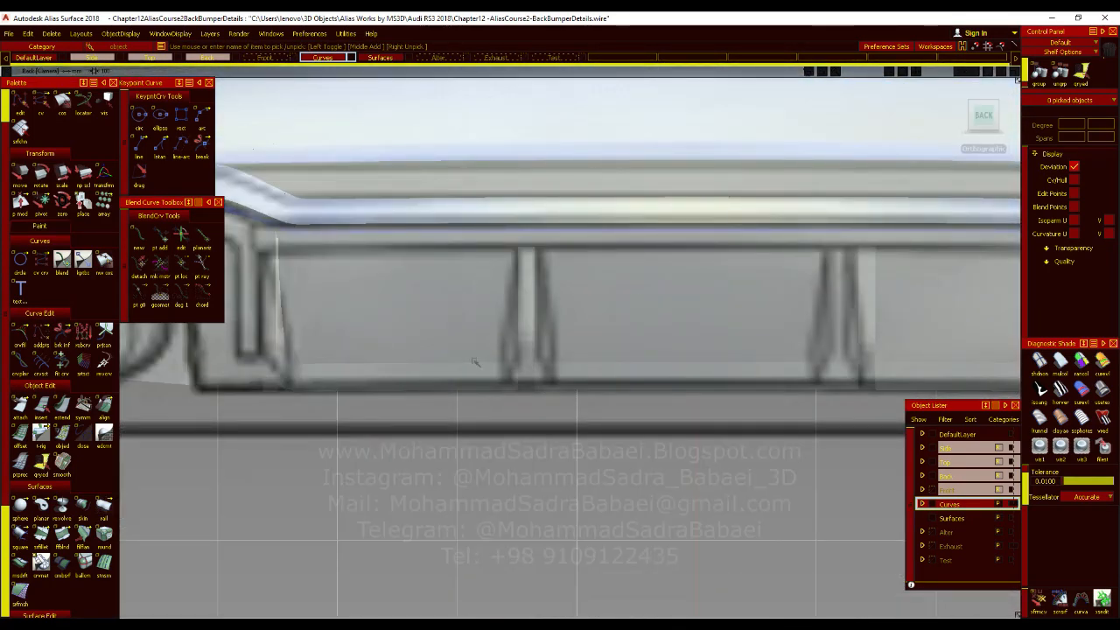
pyautogui.keyDown('alt'); pyautogui.keyDown('shift'); pyautogui.moveTo(464, 375); pyautogui.dragTo(618, 386); pyautogui.keyUp('shift'); pyautogui.keyUp('alt')
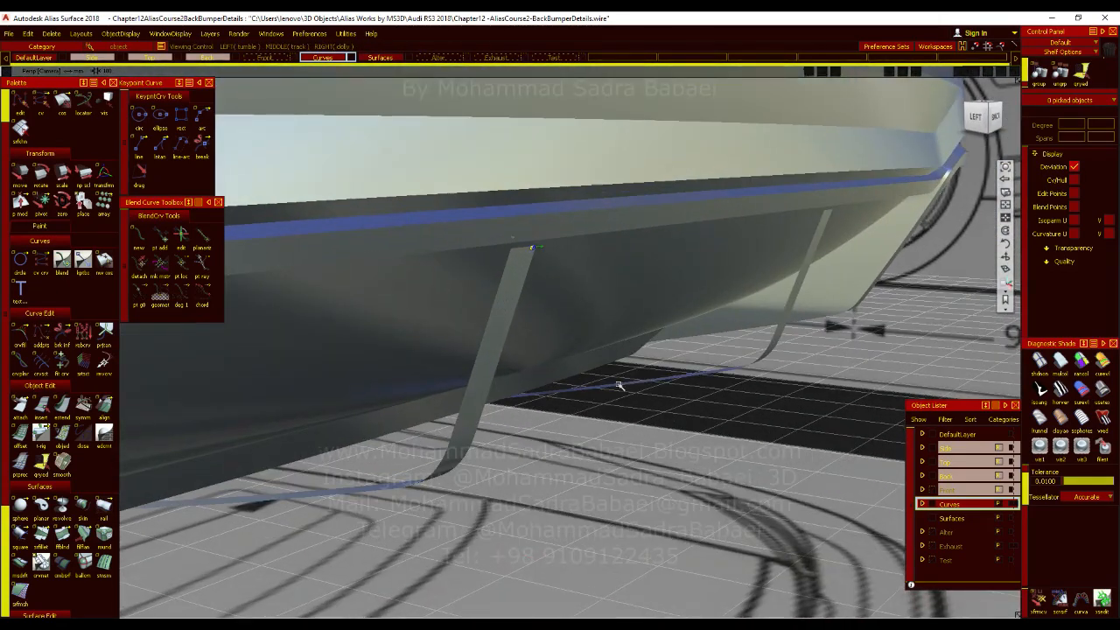
pyautogui.keyDown('alt'); pyautogui.keyDown('shift'); pyautogui.moveTo(447, 455); pyautogui.dragTo(488, 366, button='middle'); pyautogui.keyUp('shift'); pyautogui.keyUp('alt')
pyautogui.scroll(-3, 482, 338)
pyautogui.keyDown('alt'); pyautogui.keyDown('shift'); pyautogui.moveTo(482, 337); pyautogui.dragTo(306, 348); pyautogui.keyUp('shift'); pyautogui.keyUp('alt')
pyautogui.keyDown('alt'); pyautogui.keyDown('shift'); pyautogui.moveTo(601, 368); pyautogui.dragTo(350, 350); pyautogui.keyUp('shift'); pyautogui.keyUp('alt')
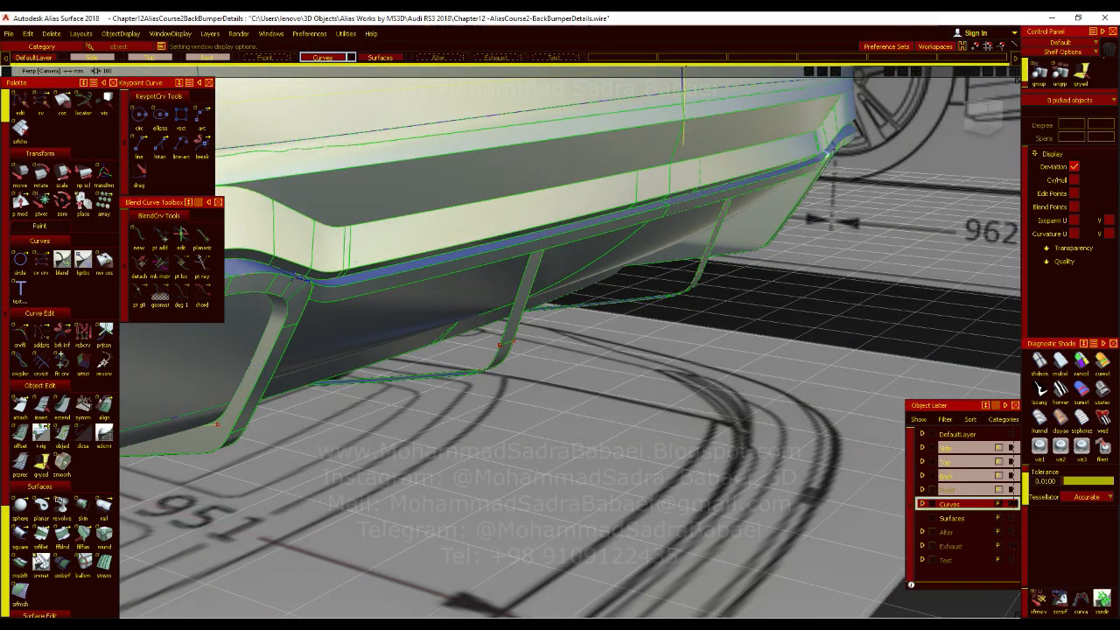
pyautogui.scroll(-1, 104, 471)
pyautogui.keyDown('alt'); pyautogui.keyDown('shift'); pyautogui.moveTo(560, 385); pyautogui.dragTo(437, 337); pyautogui.keyUp('shift'); pyautogui.keyUp('alt')
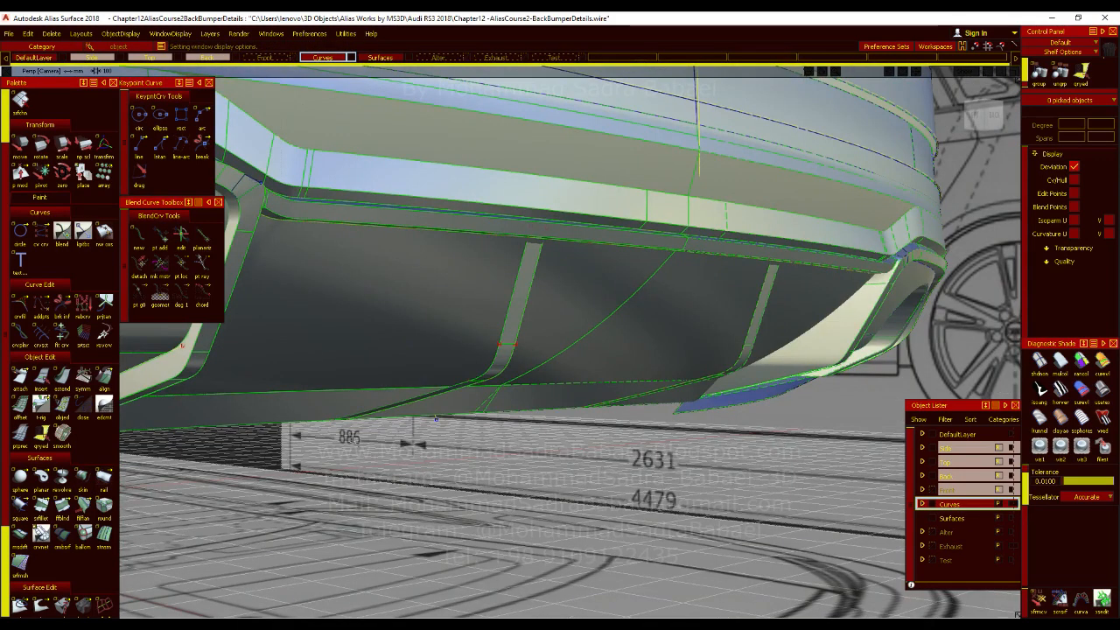
pyautogui.keyDown('alt'); pyautogui.keyDown('shift'); pyautogui.moveTo(595, 362); pyautogui.dragTo(581, 429); pyautogui.keyUp('shift'); pyautogui.keyUp('alt')
pyautogui.keyDown('alt'); pyautogui.keyDown('shift'); pyautogui.moveTo(565, 420); pyautogui.dragTo(547, 421, button='right'); pyautogui.keyUp('shift'); pyautogui.keyUp('alt')
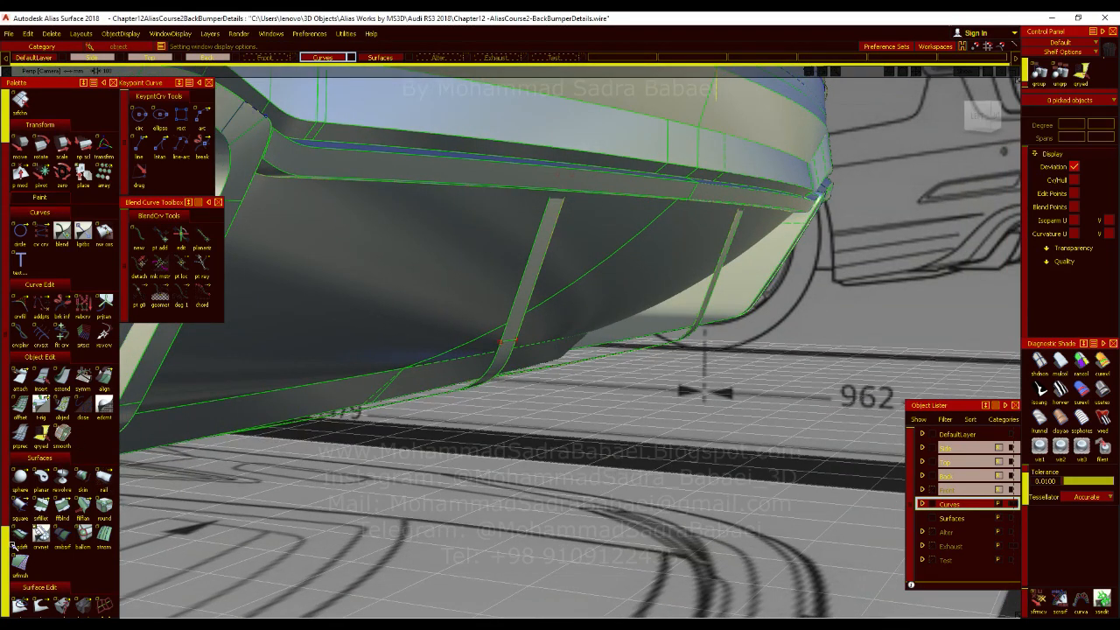
pyautogui.click(487, 377)
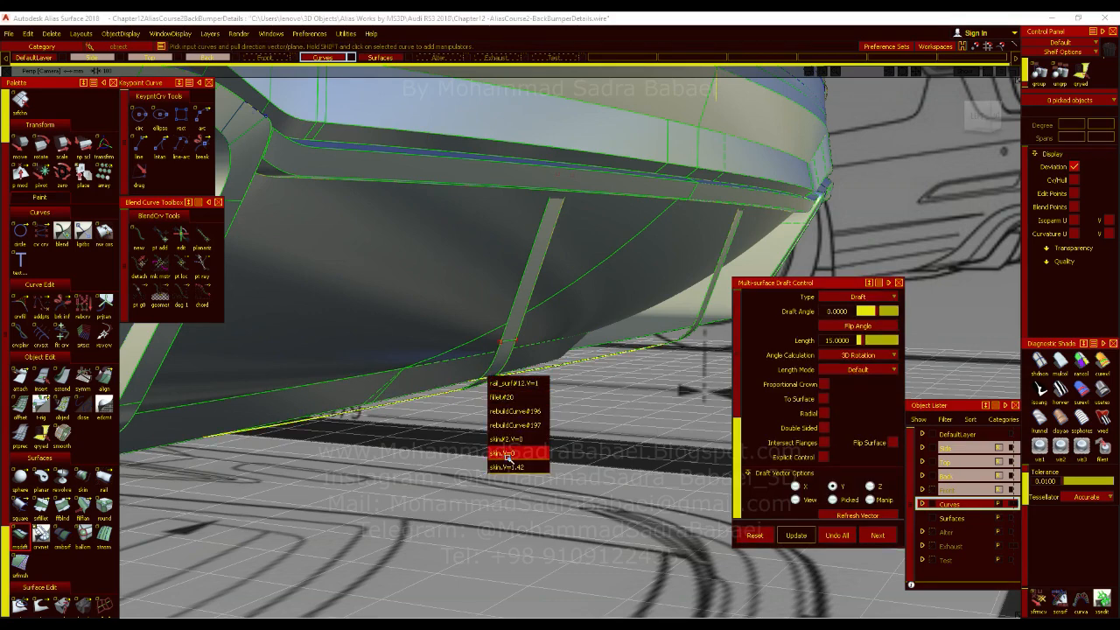
pyautogui.click(506, 397)
pyautogui.click(842, 533)
# Create a draft surface from the fin's side edge curves and aim its pull vector horizontally toward the diffuser.
pyautogui.keyDown('alt'); pyautogui.keyDown('shift'); pyautogui.moveTo(595, 429); pyautogui.dragTo(509, 336); pyautogui.keyUp('shift'); pyautogui.keyUp('alt')
pyautogui.click(500, 338)
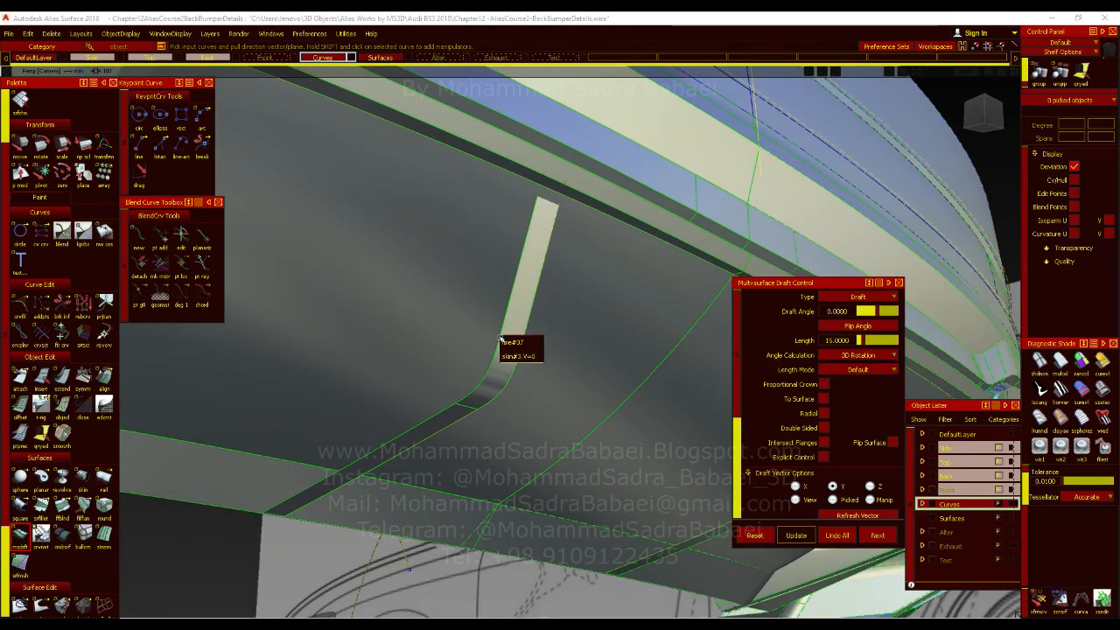
pyautogui.click(505, 347)
pyautogui.keyDown('alt'); pyautogui.keyDown('shift'); pyautogui.moveTo(509, 354); pyautogui.dragTo(433, 424); pyautogui.keyUp('shift'); pyautogui.keyUp('alt')
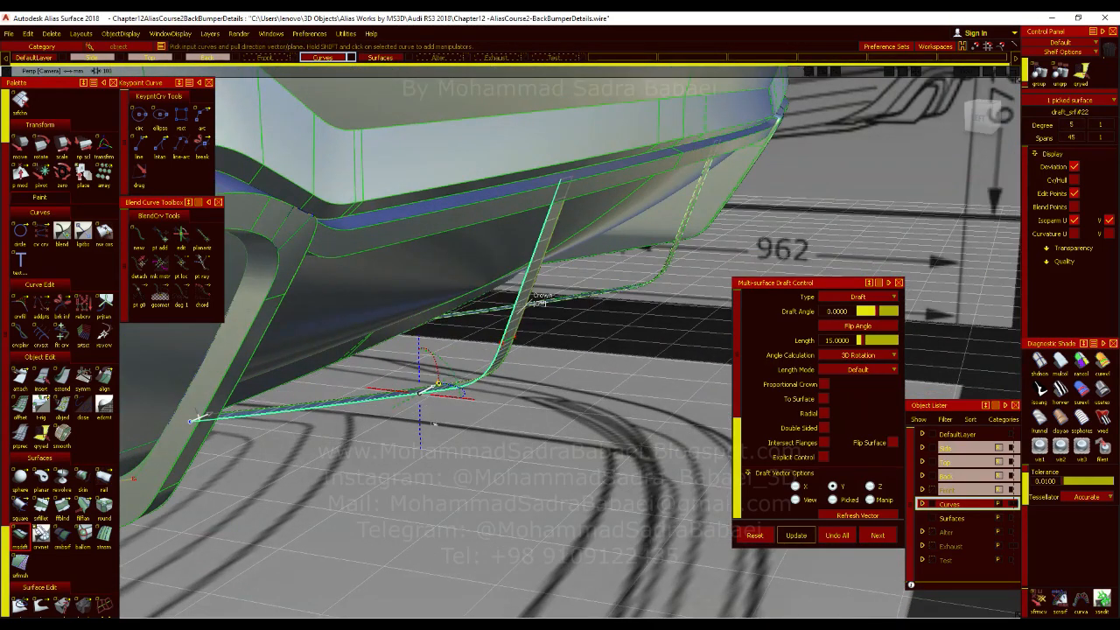
pyautogui.click(378, 389)
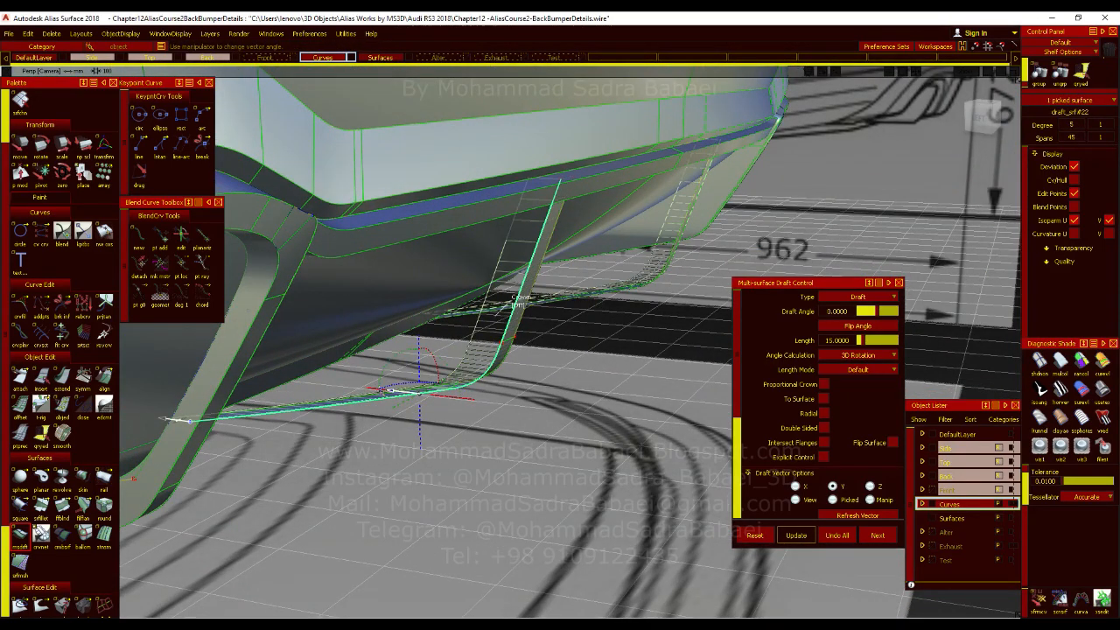
# Set the draft surface's length to 200 and hide its U isoparms.
pyautogui.click(844, 344)
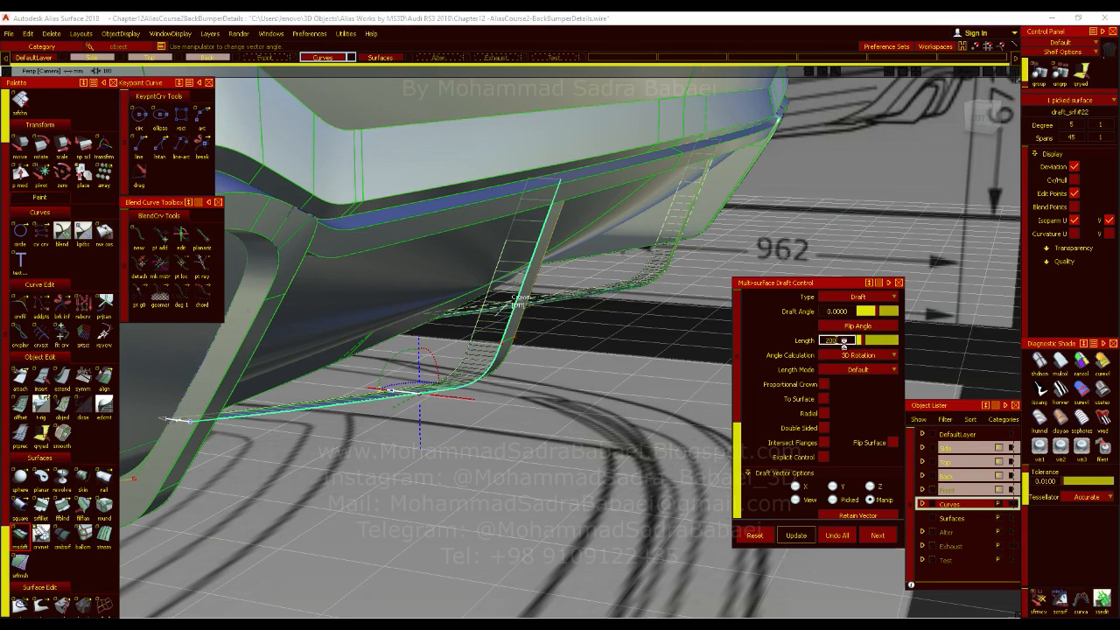
pyautogui.press('Return')
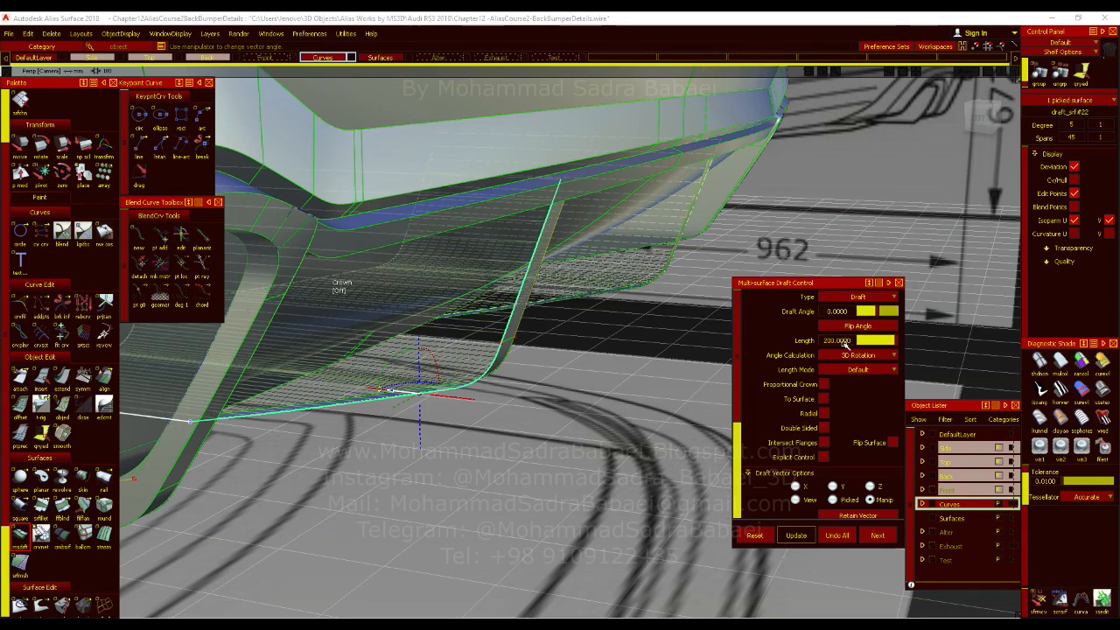
pyautogui.click(1076, 221)
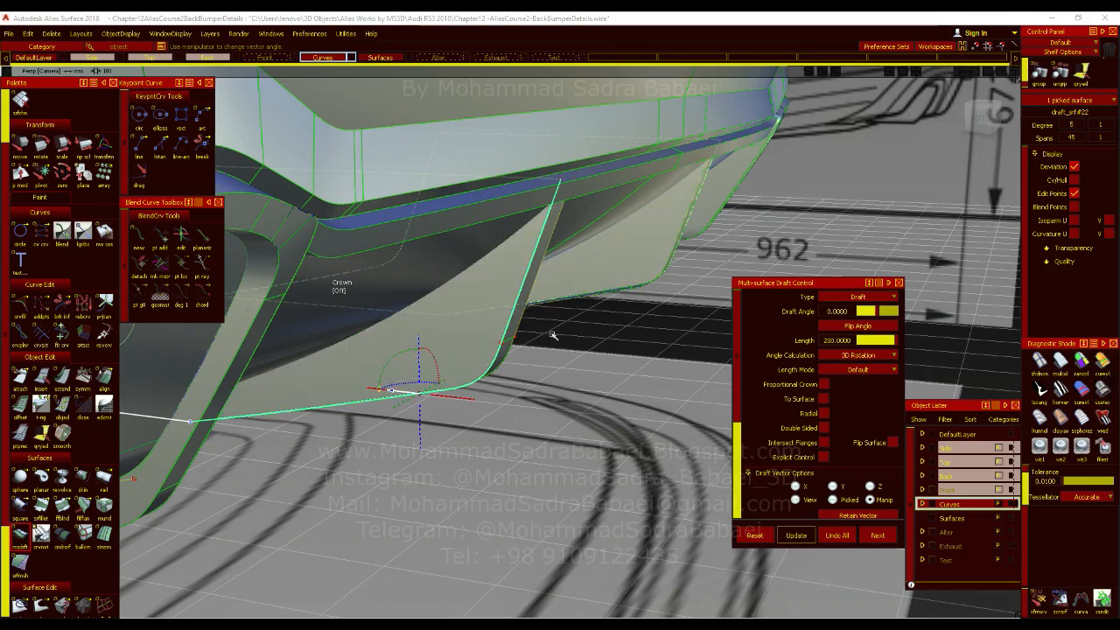
# Apply curvature evaluation shading to the drafted fin side and examine it from behind and from the side.
pyautogui.moveTo(551, 333)
pyautogui.keyDown('alt'); pyautogui.keyDown('shift'); pyautogui.mouseDown()
pyautogui.moveTo(386, 284)
pyautogui.moveTo(420, 355)
pyautogui.moveTo(495, 400)
pyautogui.mouseUp(); pyautogui.keyUp('shift'); pyautogui.keyUp('alt')
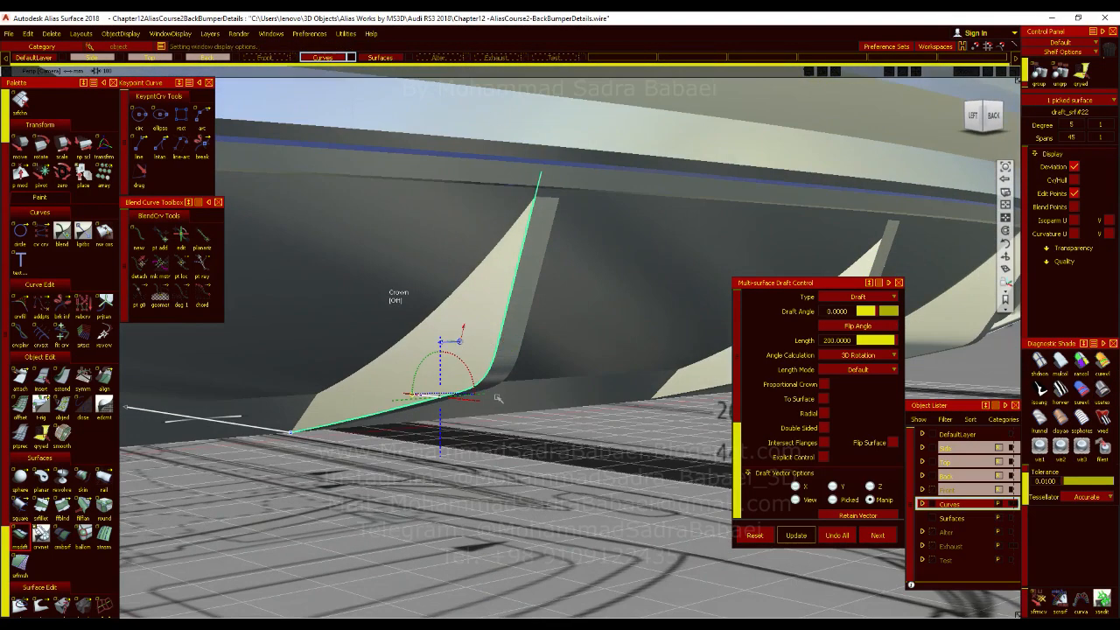
pyautogui.keyDown('alt'); pyautogui.keyDown('shift'); pyautogui.moveTo(496, 400); pyautogui.dragTo(470, 373, button='right'); pyautogui.keyUp('shift'); pyautogui.keyUp('alt')
pyautogui.keyDown('alt'); pyautogui.keyDown('shift'); pyautogui.moveTo(470, 373); pyautogui.dragTo(447, 384); pyautogui.keyUp('shift'); pyautogui.keyUp('alt')
pyautogui.click(1104, 372)
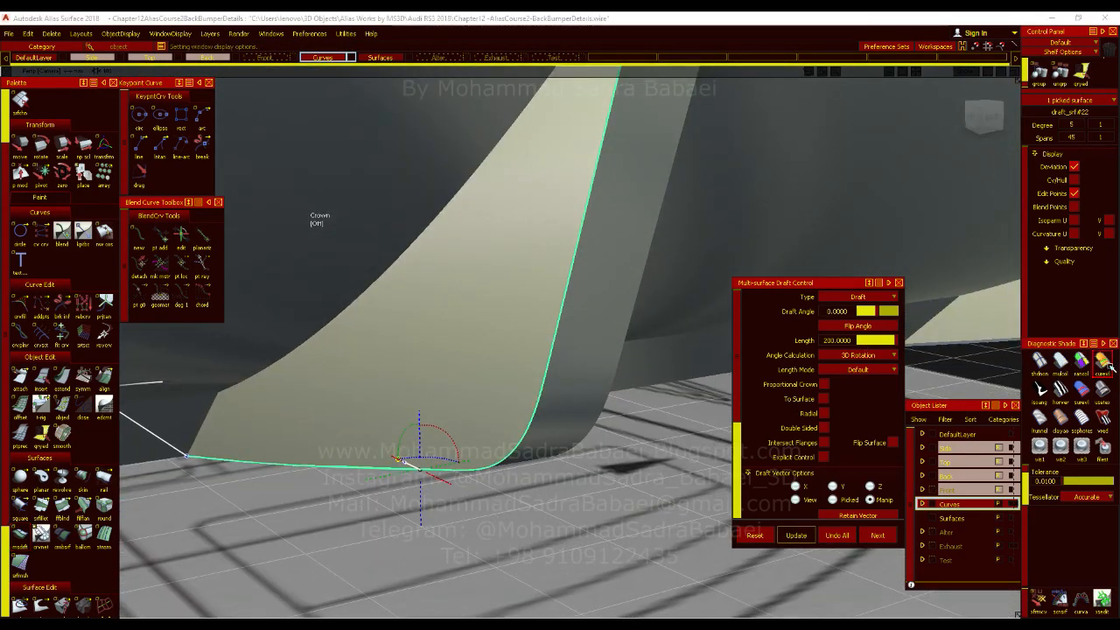
pyautogui.keyDown('alt'); pyautogui.keyDown('shift'); pyautogui.moveTo(587, 383); pyautogui.dragTo(464, 395, button='right'); pyautogui.keyUp('shift'); pyautogui.keyUp('alt')
pyautogui.moveTo(463, 396)
pyautogui.keyDown('alt'); pyautogui.keyDown('shift'); pyautogui.mouseDown()
pyautogui.moveTo(310, 419)
pyautogui.moveTo(432, 442)
pyautogui.moveTo(363, 438)
pyautogui.mouseUp(); pyautogui.keyUp('shift'); pyautogui.keyUp('alt')
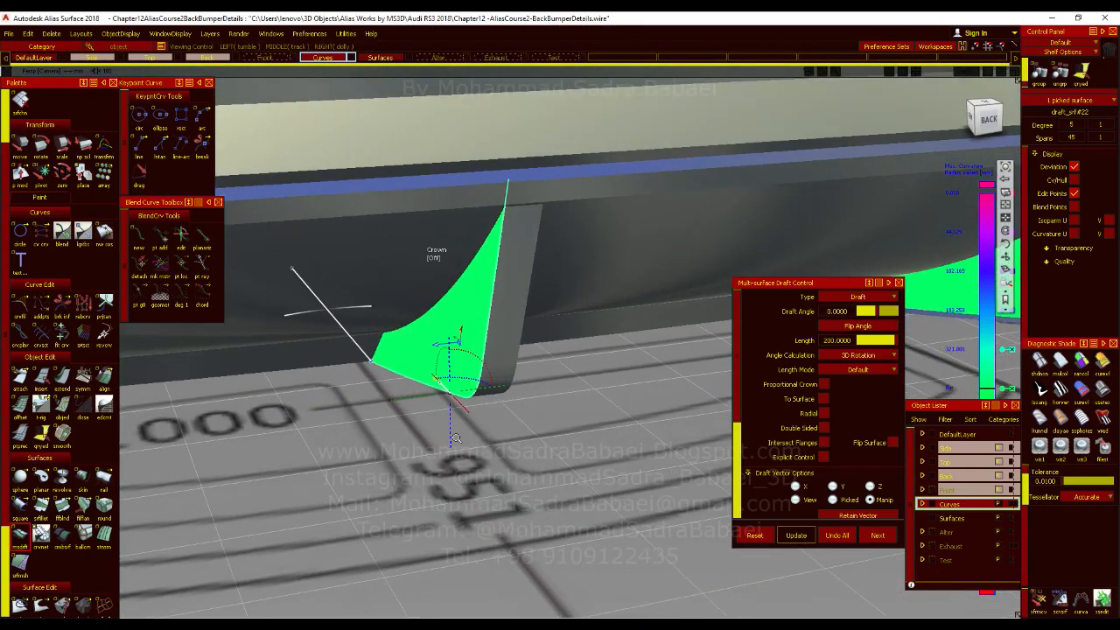
pyautogui.keyDown('alt'); pyautogui.keyDown('shift'); pyautogui.moveTo(364, 437); pyautogui.dragTo(416, 433, button='right'); pyautogui.keyUp('shift'); pyautogui.keyUp('alt')
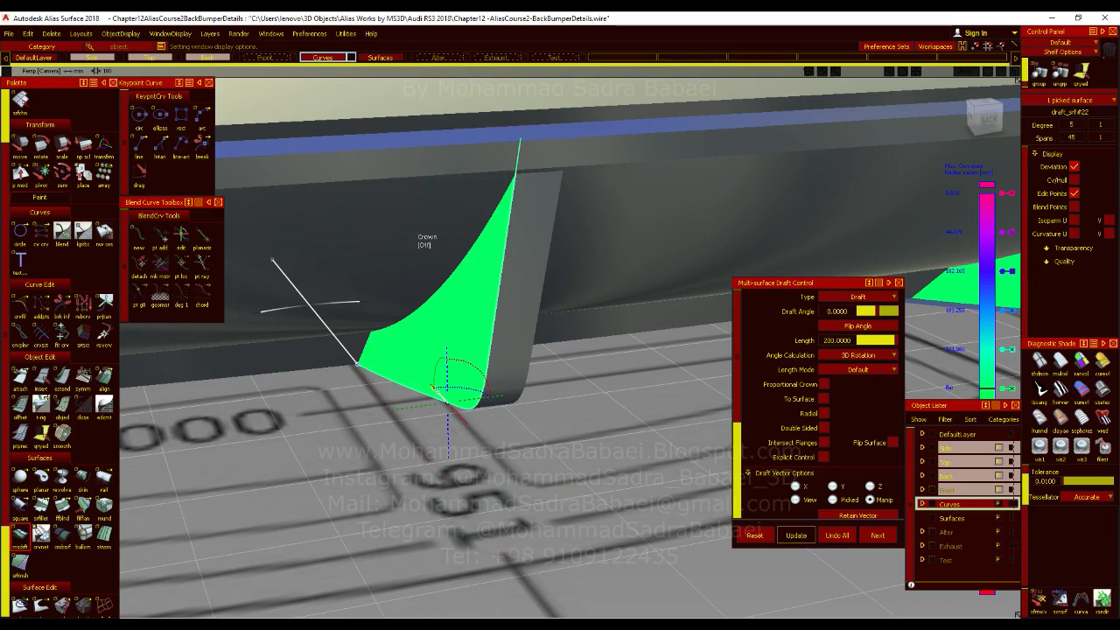
# Compare the drafted fin side with the back-view blueprint and with the fins in the Audi RS3 rear photo in Photos.
pyautogui.click(984, 120)
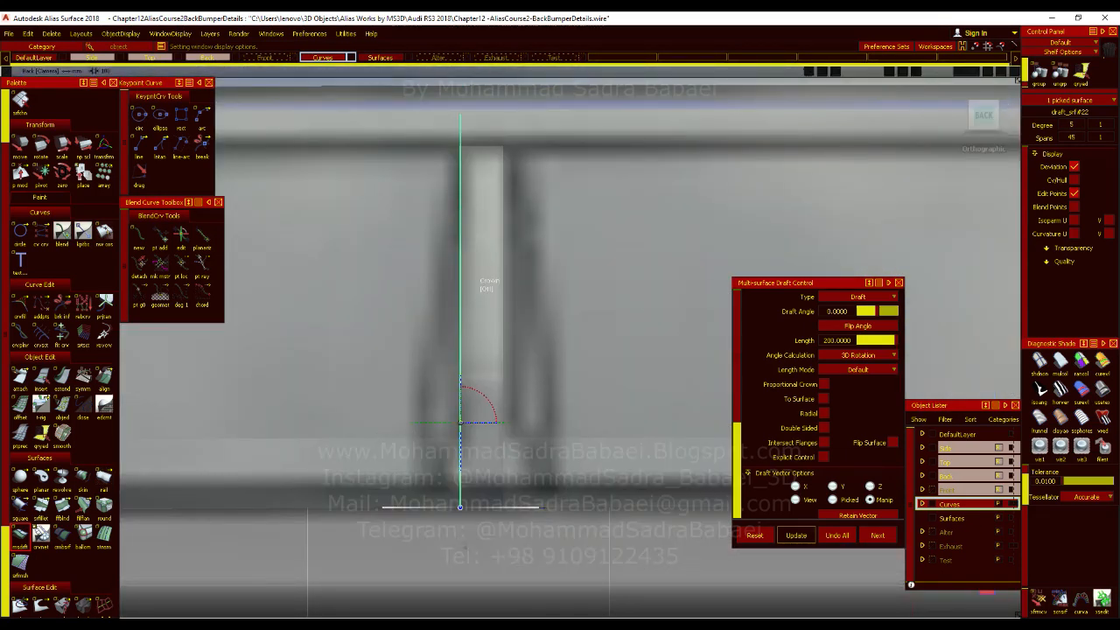
pyautogui.click(505, 627)
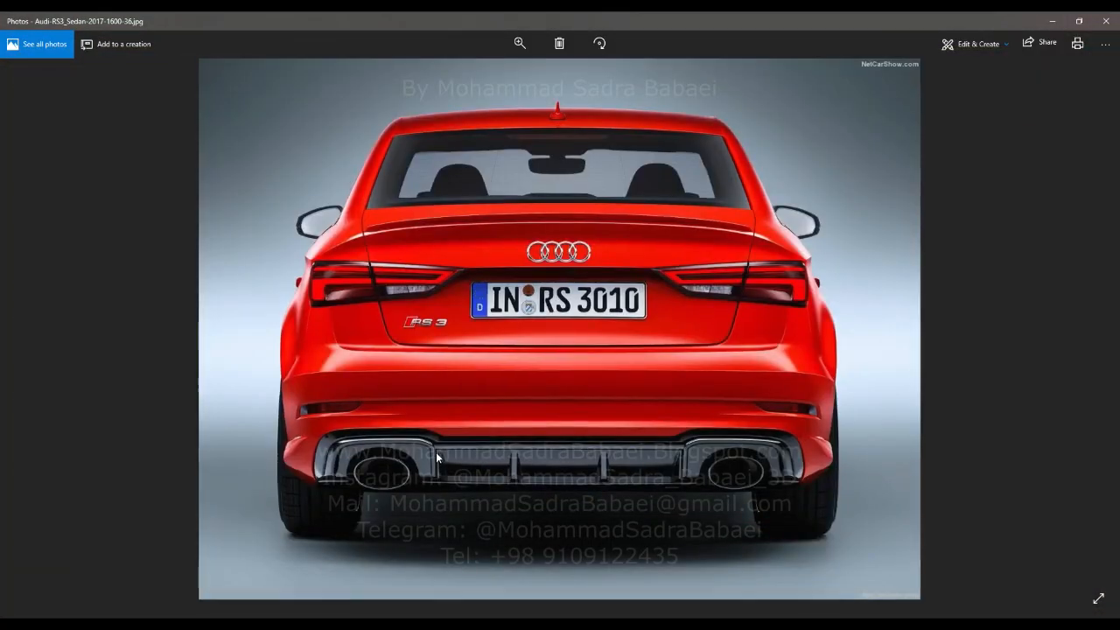
pyautogui.scroll(5, 503, 481)
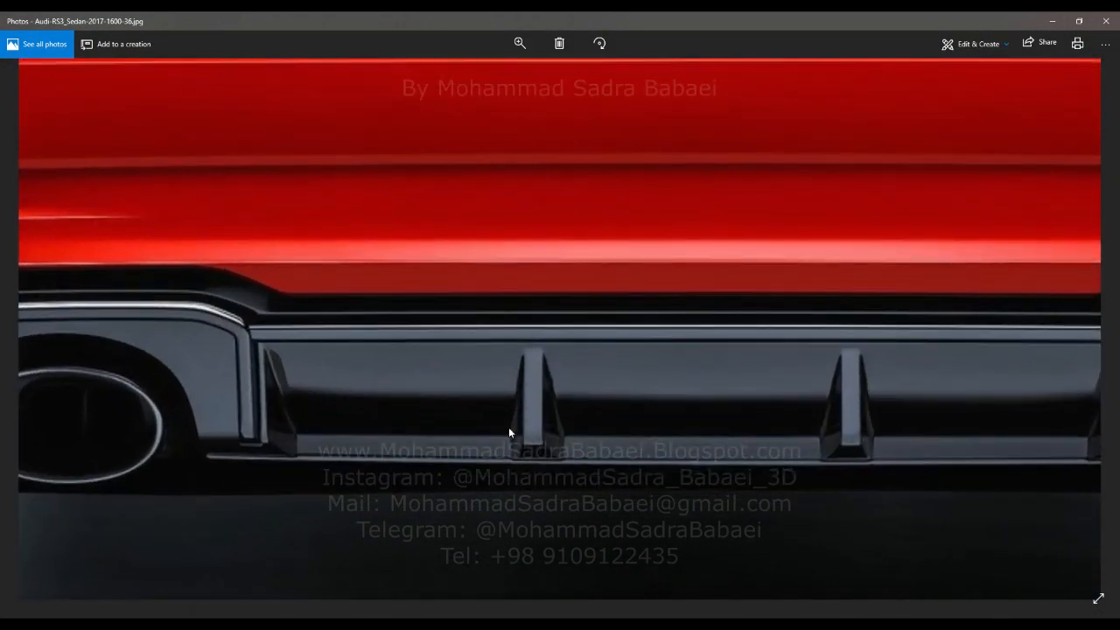
pyautogui.click(1057, 17)
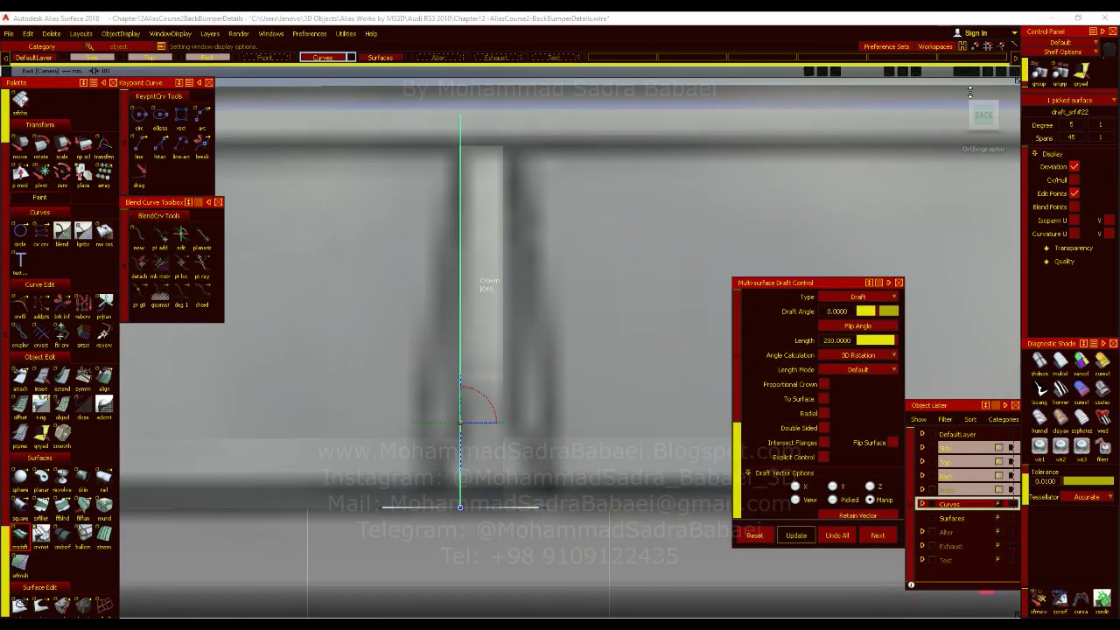
# Rotate the draft vector to a Z sweep angle of about -169.6 degrees and examine the fin side's curvature shading.
pyautogui.keyDown('alt'); pyautogui.keyDown('shift'); pyautogui.moveTo(499, 311); pyautogui.dragTo(499, 389, button='right'); pyautogui.keyUp('shift'); pyautogui.keyUp('alt')
pyautogui.press('F8')
pyautogui.keyDown('alt'); pyautogui.keyDown('shift'); pyautogui.moveTo(500, 389); pyautogui.dragTo(503, 362); pyautogui.keyUp('shift'); pyautogui.keyUp('alt')
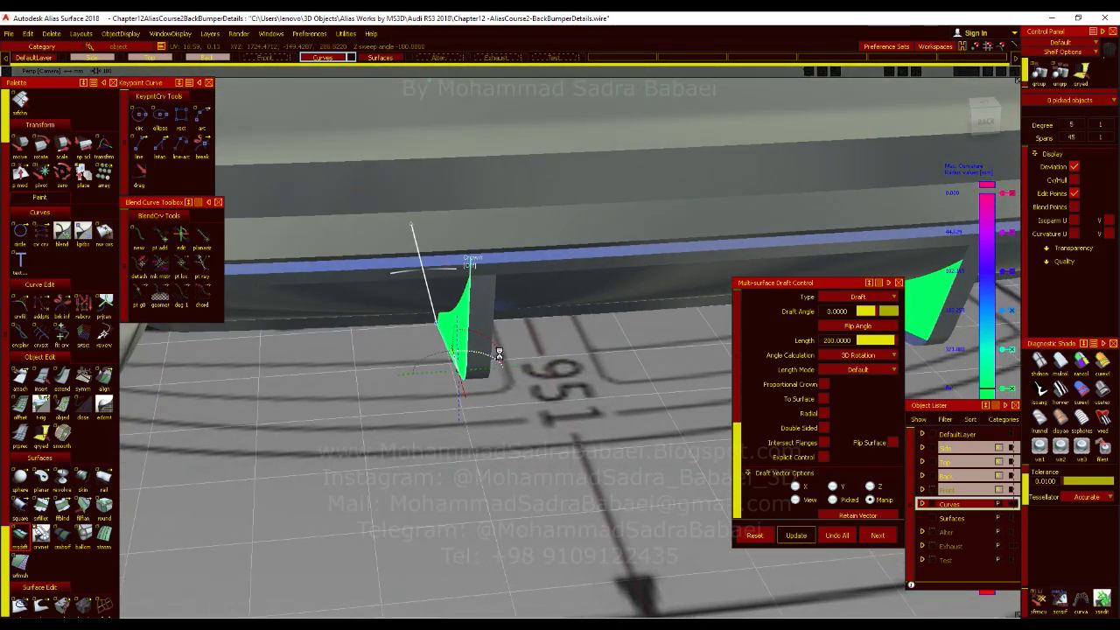
pyautogui.keyDown('alt'); pyautogui.keyDown('shift'); pyautogui.moveTo(499, 353); pyautogui.dragTo(556, 348); pyautogui.keyUp('shift'); pyautogui.keyUp('alt')
pyautogui.keyDown('alt'); pyautogui.keyDown('shift'); pyautogui.moveTo(556, 348); pyautogui.dragTo(453, 409, button='right'); pyautogui.keyUp('shift'); pyautogui.keyUp('alt')
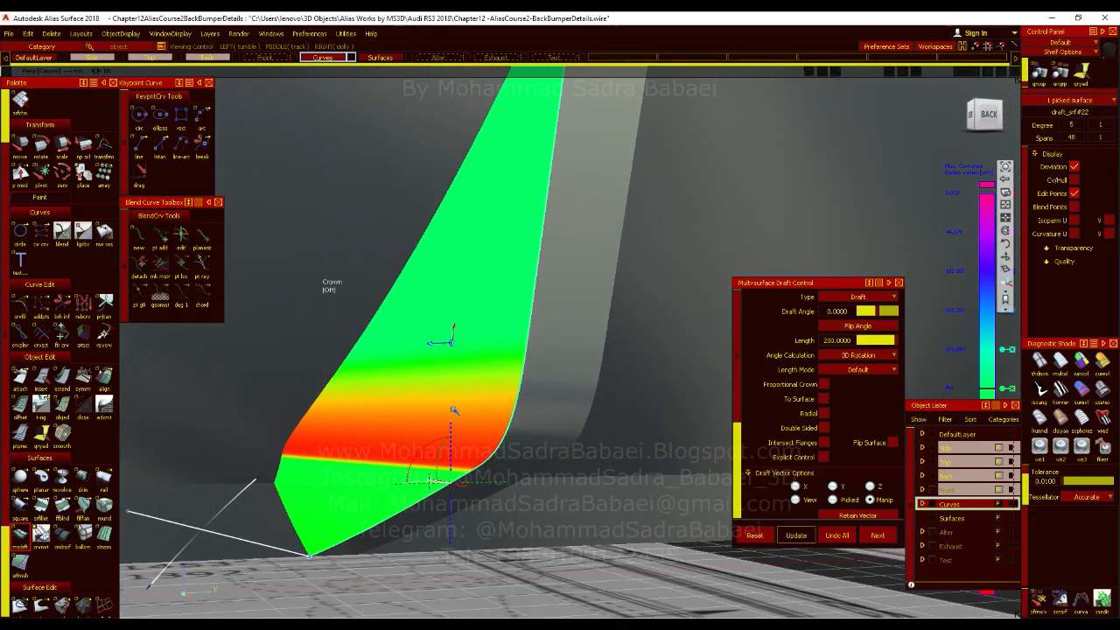
pyautogui.keyDown('alt'); pyautogui.keyDown('shift'); pyautogui.moveTo(466, 422); pyautogui.dragTo(464, 357, button='middle'); pyautogui.keyUp('shift'); pyautogui.keyUp('alt')
pyautogui.keyDown('alt'); pyautogui.keyDown('shift'); pyautogui.moveTo(463, 357); pyautogui.dragTo(272, 400, button='right'); pyautogui.keyUp('shift'); pyautogui.keyUp('alt')
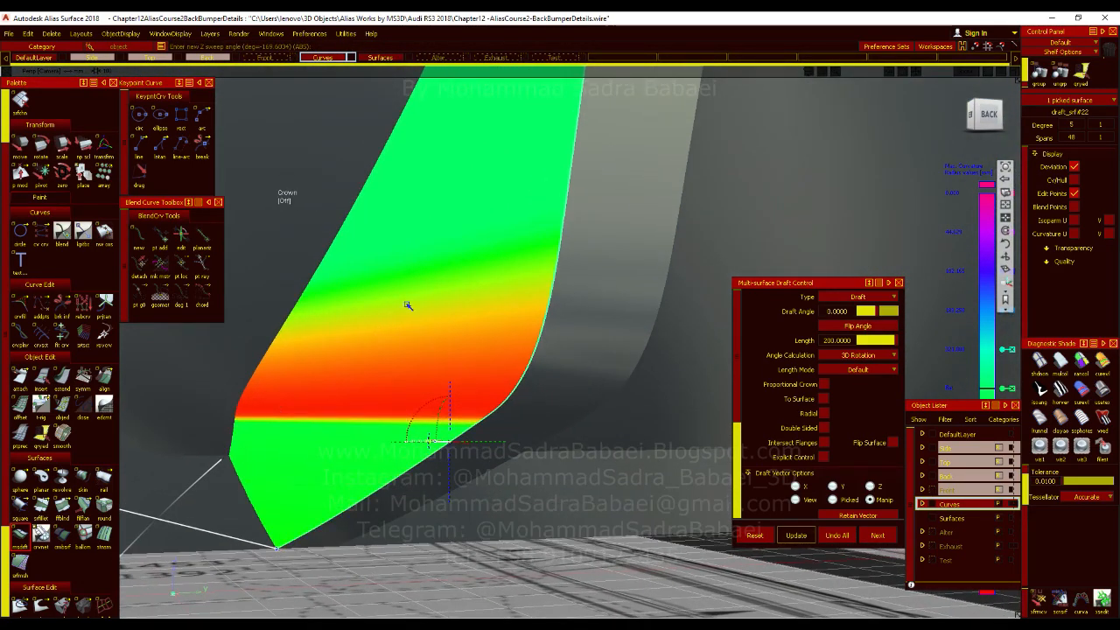
# Turn off the curvature shading and compare the drafted fin side with the back-view blueprint.
pyautogui.click(1097, 392)
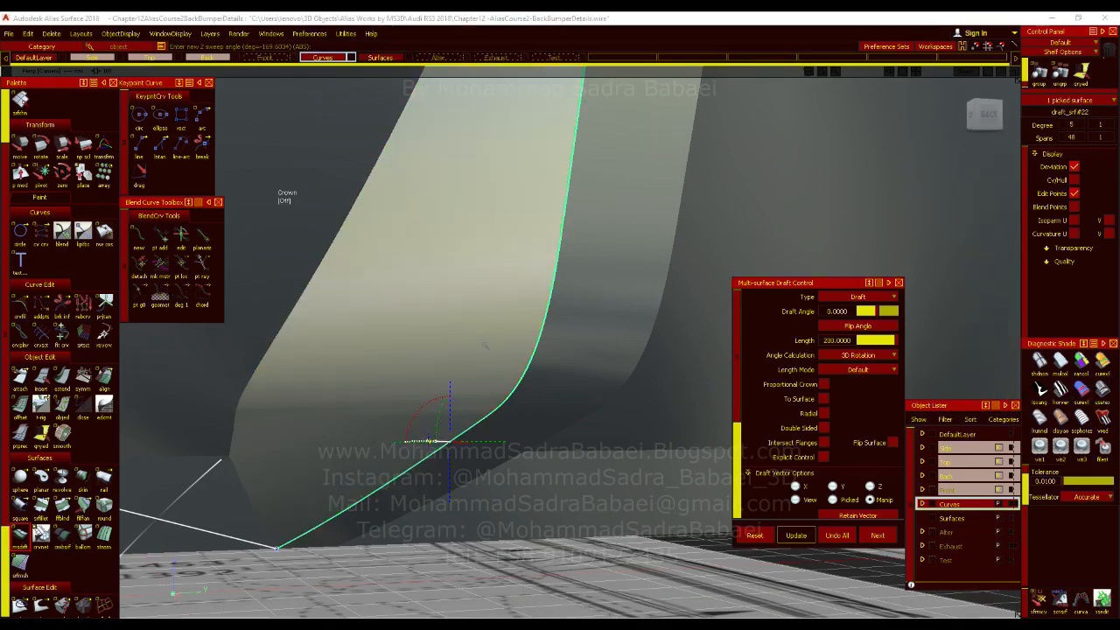
pyautogui.keyDown('alt'); pyautogui.keyDown('shift'); pyautogui.moveTo(530, 392); pyautogui.dragTo(455, 390); pyautogui.keyUp('shift'); pyautogui.keyUp('alt')
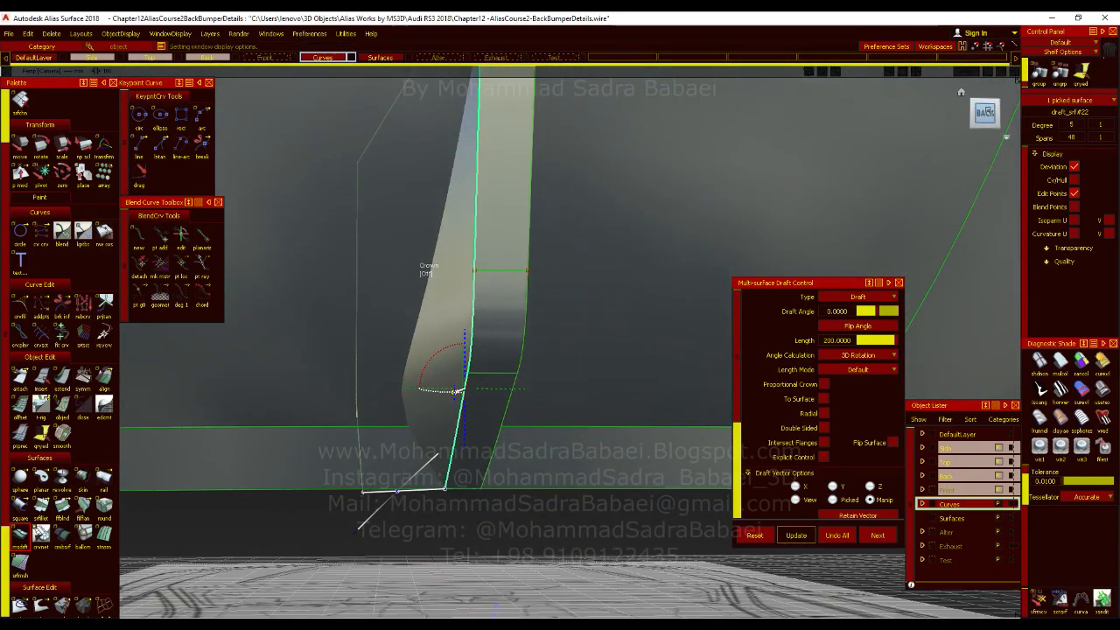
pyautogui.click(989, 111)
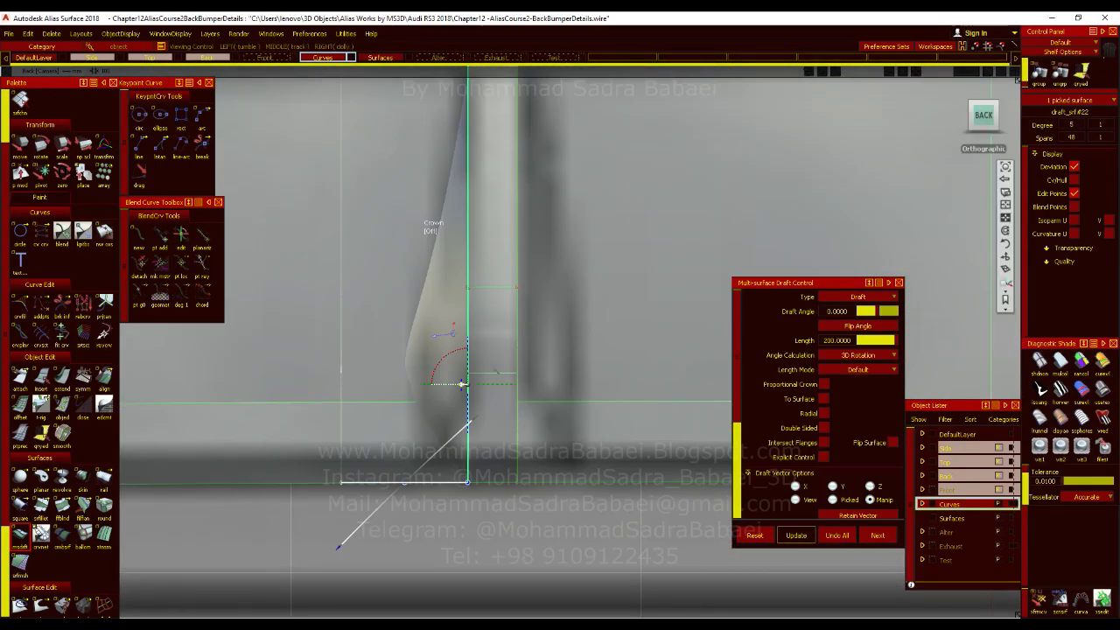
pyautogui.keyDown('alt'); pyautogui.keyDown('shift'); pyautogui.moveTo(492, 421); pyautogui.dragTo(490, 465); pyautogui.keyUp('shift'); pyautogui.keyUp('alt')
# Rotate the draft vector to a Z sweep angle of about -177.8 degrees, checking the fin side against the back-view blueprint.
pyautogui.click(475, 351)
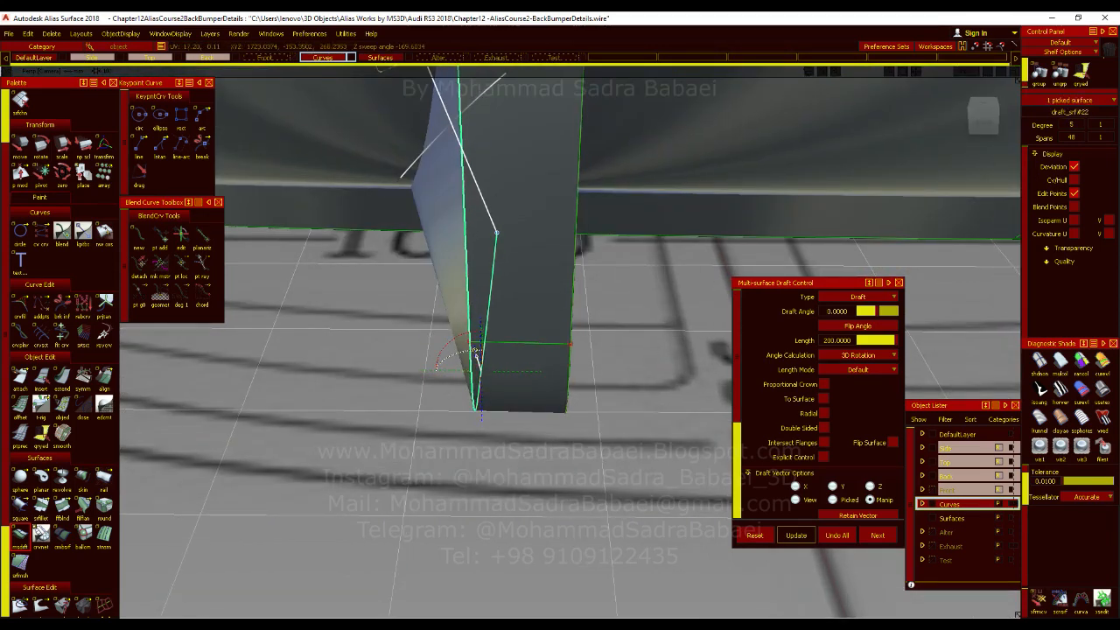
pyautogui.moveTo(476, 354); pyautogui.dragTo(549, 354)
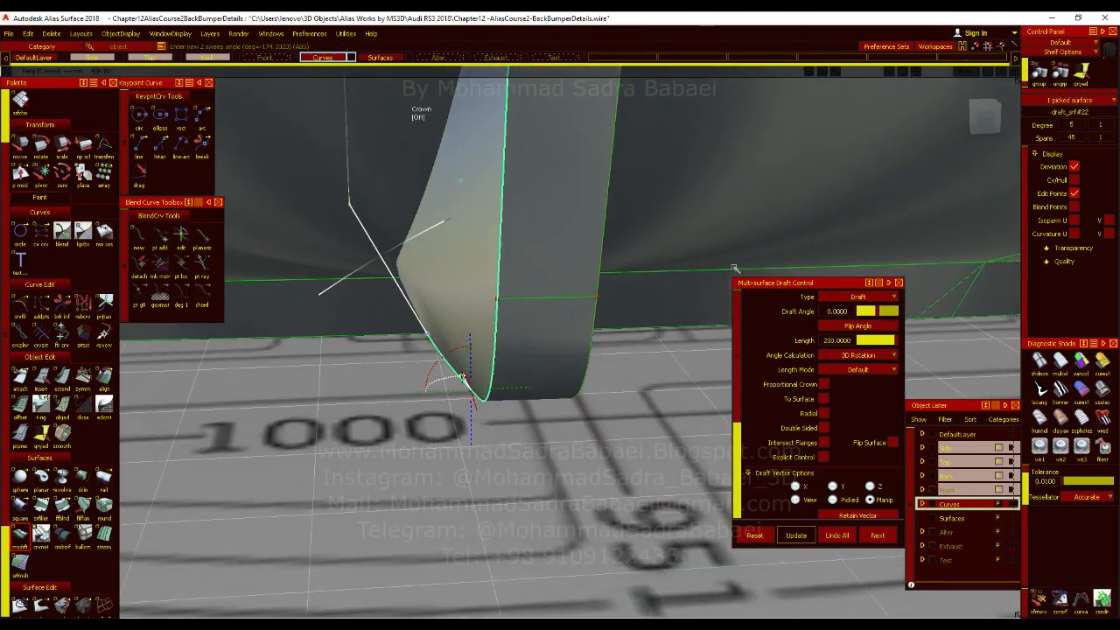
pyautogui.click(980, 119)
pyautogui.keyDown('alt'); pyautogui.keyDown('shift'); pyautogui.moveTo(478, 376); pyautogui.dragTo(436, 348); pyautogui.keyUp('shift'); pyautogui.keyUp('alt')
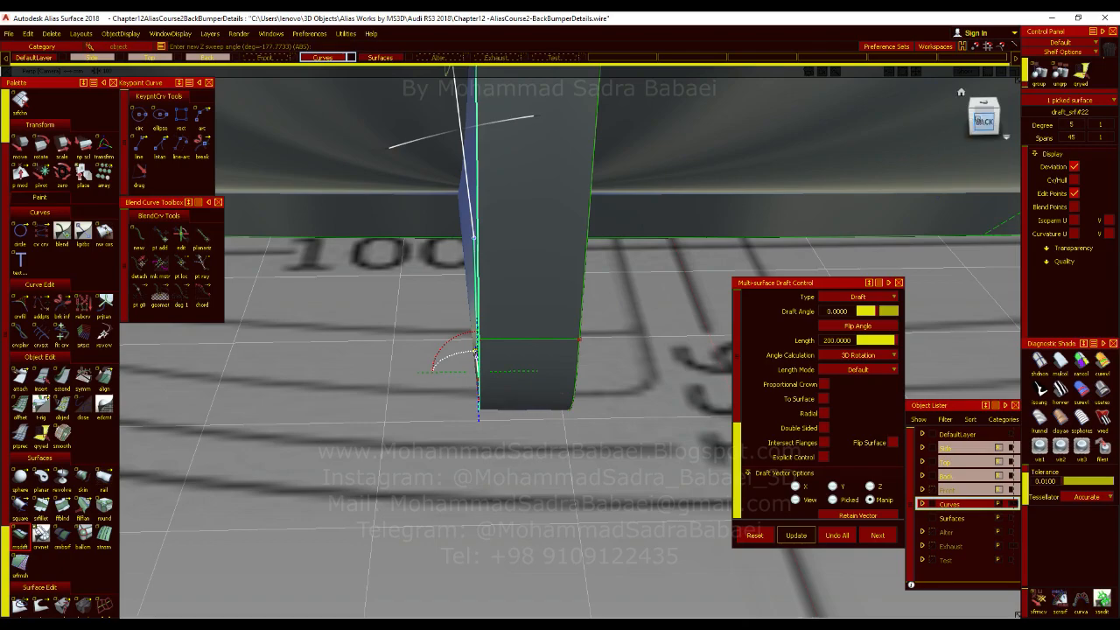
pyautogui.click(983, 120)
pyautogui.keyDown('alt'); pyautogui.keyDown('shift'); pyautogui.moveTo(571, 304); pyautogui.dragTo(551, 429, button='right'); pyautogui.keyUp('shift'); pyautogui.keyUp('alt')
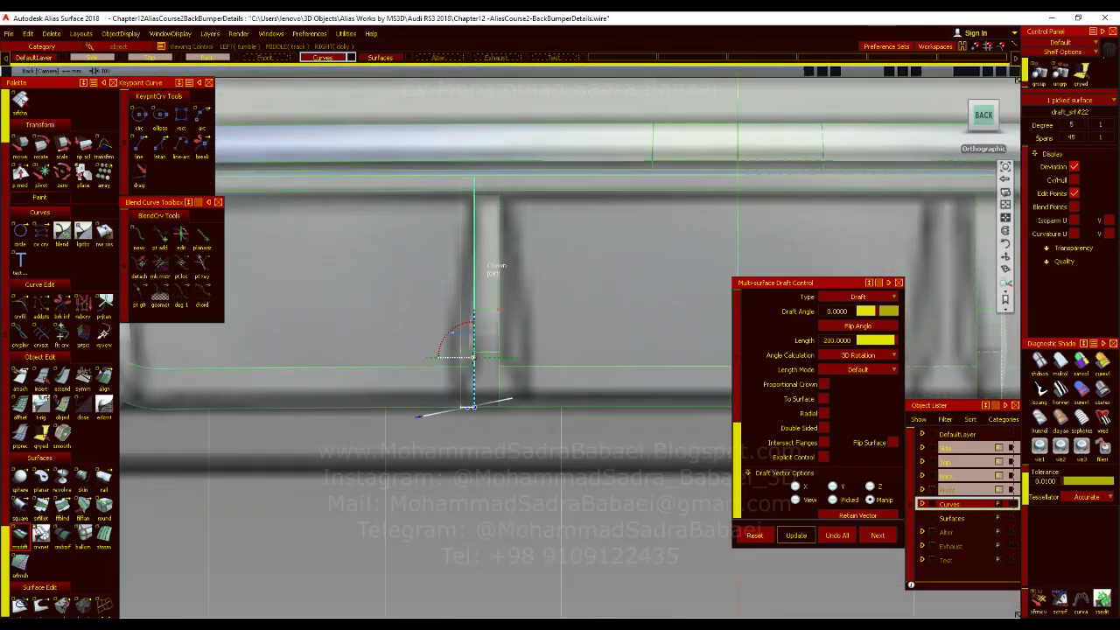
# Draw a straight line joining the upper and lower ends of the fin's side profile.
pyautogui.keyDown('alt'); pyautogui.keyDown('shift'); pyautogui.moveTo(445, 440); pyautogui.dragTo(306, 407); pyautogui.keyUp('shift'); pyautogui.keyUp('alt')
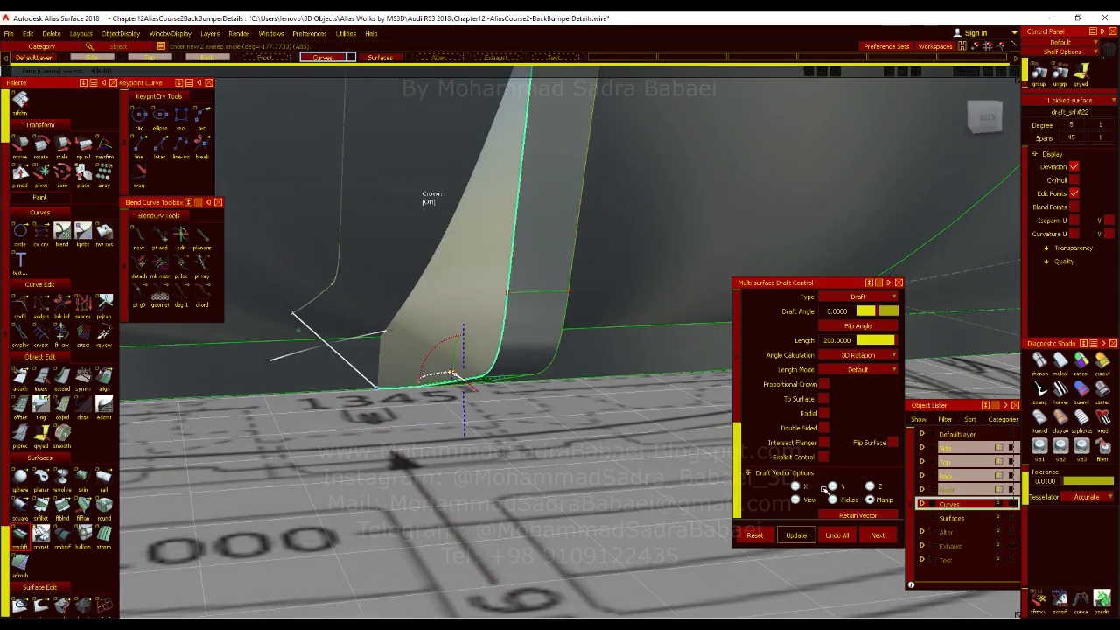
pyautogui.moveTo(577, 347)
pyautogui.keyDown('ctrl'); pyautogui.keyDown('shift'); pyautogui.mouseDown()
pyautogui.moveTo(572, 392)
pyautogui.moveTo(437, 417)
pyautogui.moveTo(288, 400)
pyautogui.moveTo(306, 392)
pyautogui.moveTo(287, 244)
pyautogui.mouseUp(); pyautogui.keyUp('shift'); pyautogui.keyUp('ctrl')
pyautogui.click(140, 147)
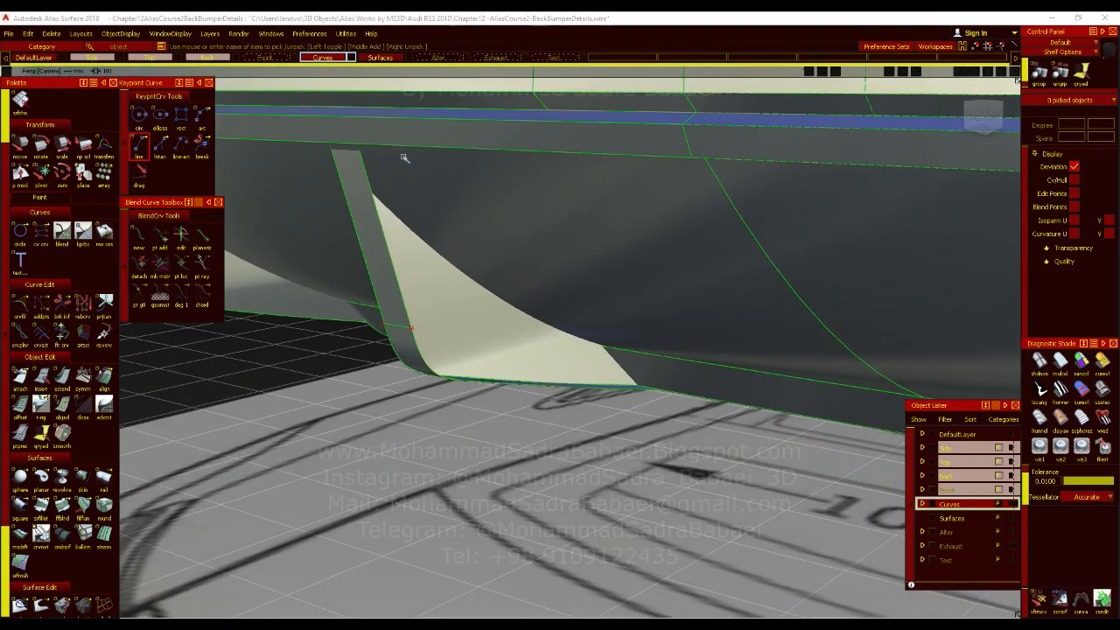
pyautogui.click(360, 143)
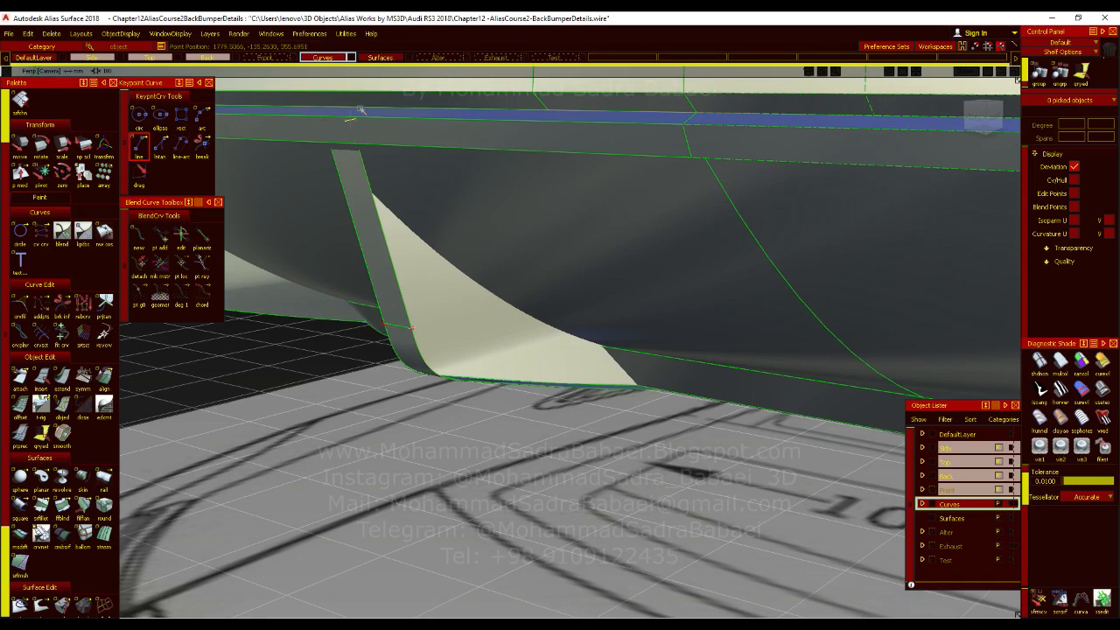
pyautogui.moveTo(569, 332); pyautogui.dragTo(646, 397)
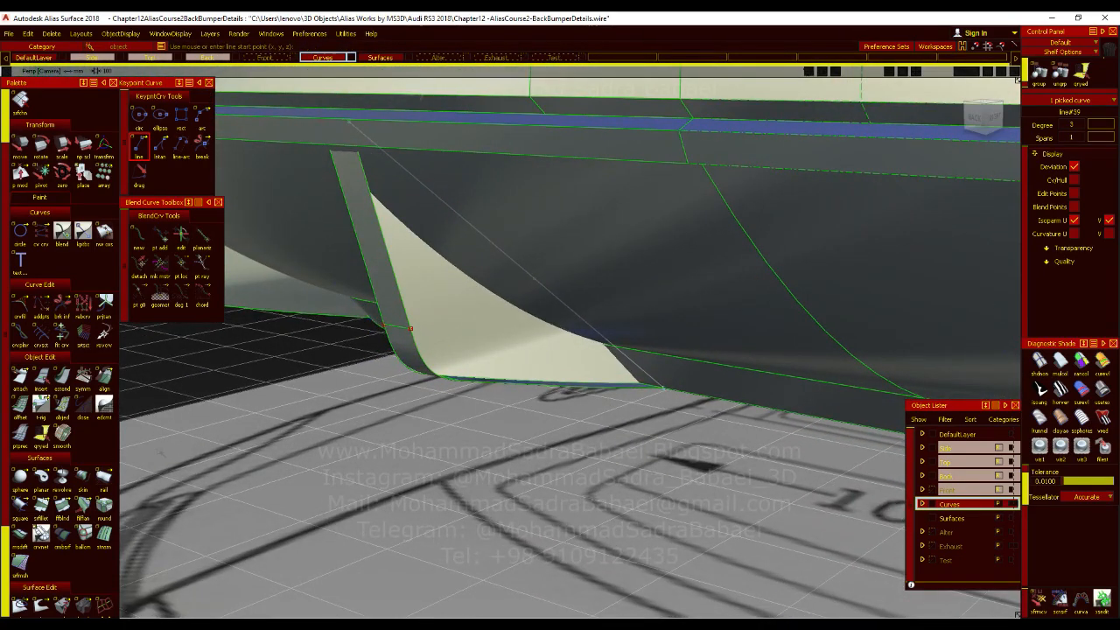
# Skin between the straight line and the fin's side profile curves, and apply curvature evaluation shading.
pyautogui.click(81, 480)
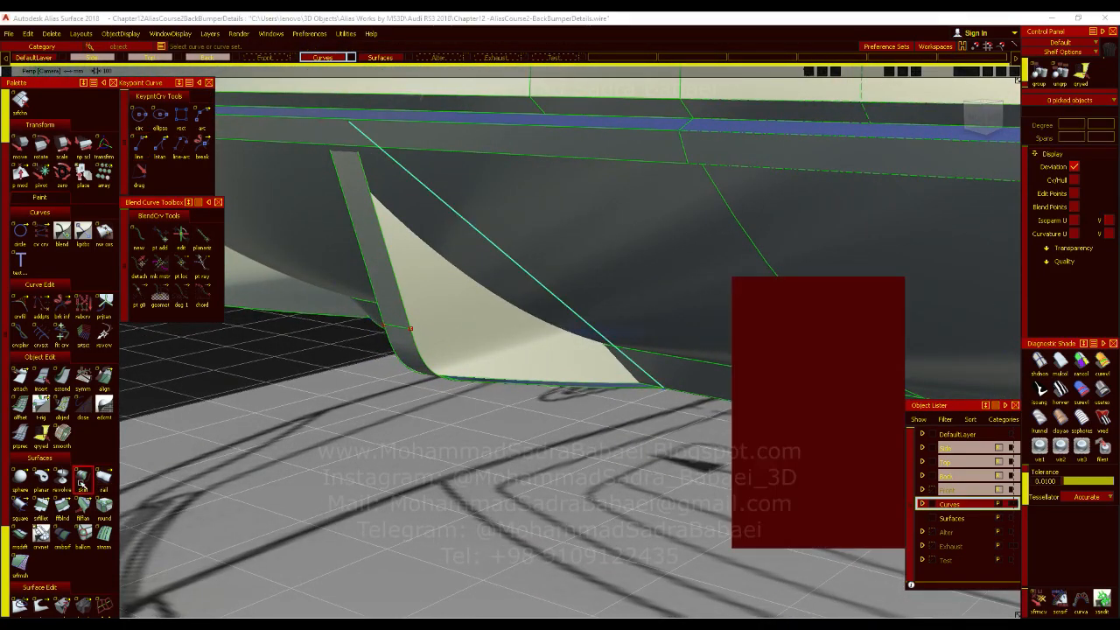
pyautogui.click(415, 338)
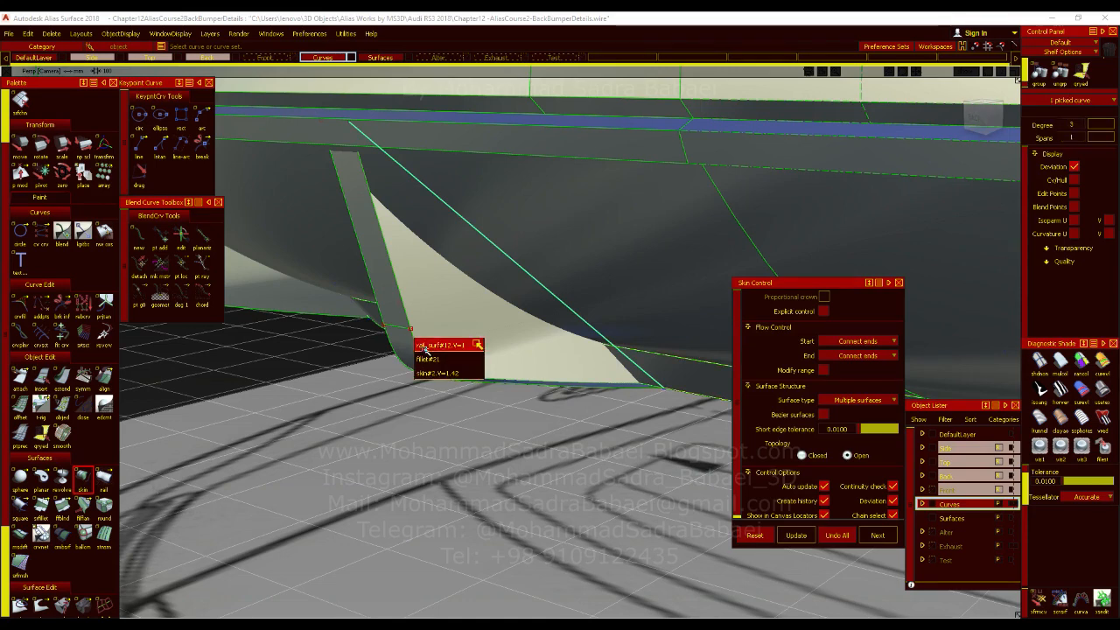
pyautogui.click(430, 370)
pyautogui.click(430, 370)
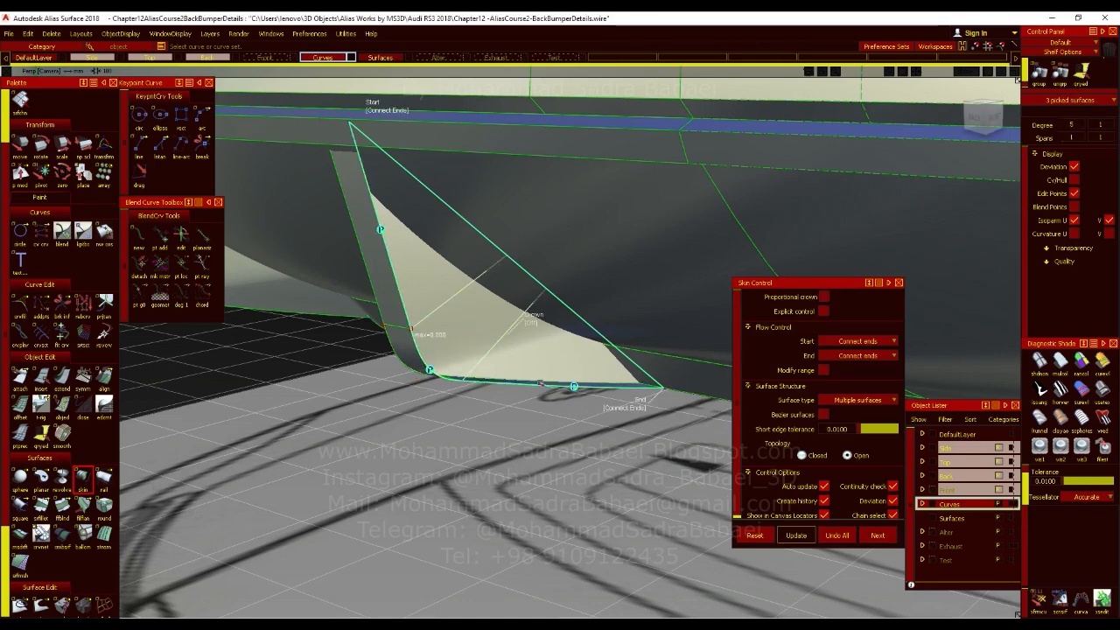
pyautogui.click(1103, 362)
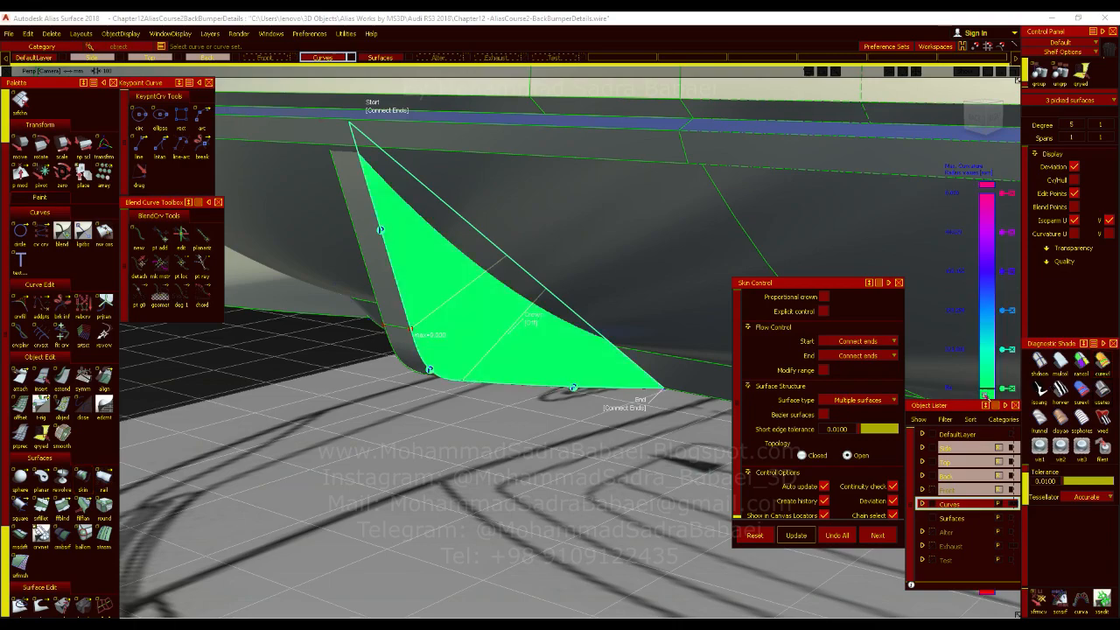
# Compare the skinned fin side with the diffuser fins in the rear reference photo open in Photos.
pyautogui.keyDown('alt'); pyautogui.keyDown('shift'); pyautogui.moveTo(659, 370); pyautogui.dragTo(682, 402); pyautogui.keyUp('shift'); pyautogui.keyUp('alt')
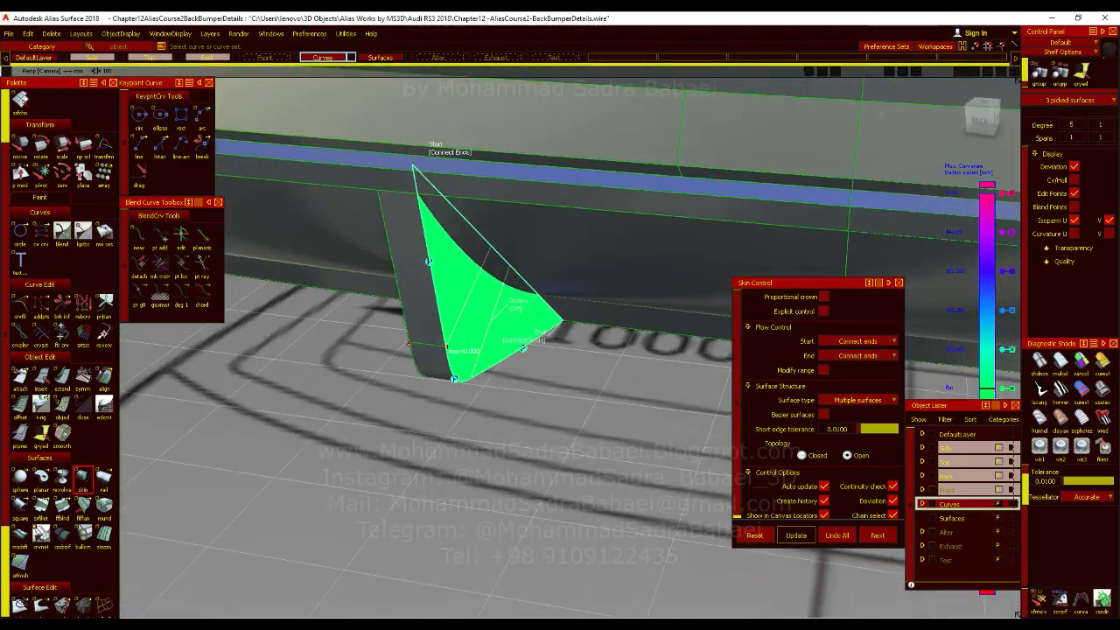
pyautogui.hotkey('alt', 'Tab')
pyautogui.scroll(-3, 520, 555)
pyautogui.scroll(5, 472, 511)
pyautogui.scroll(1, 468, 512)
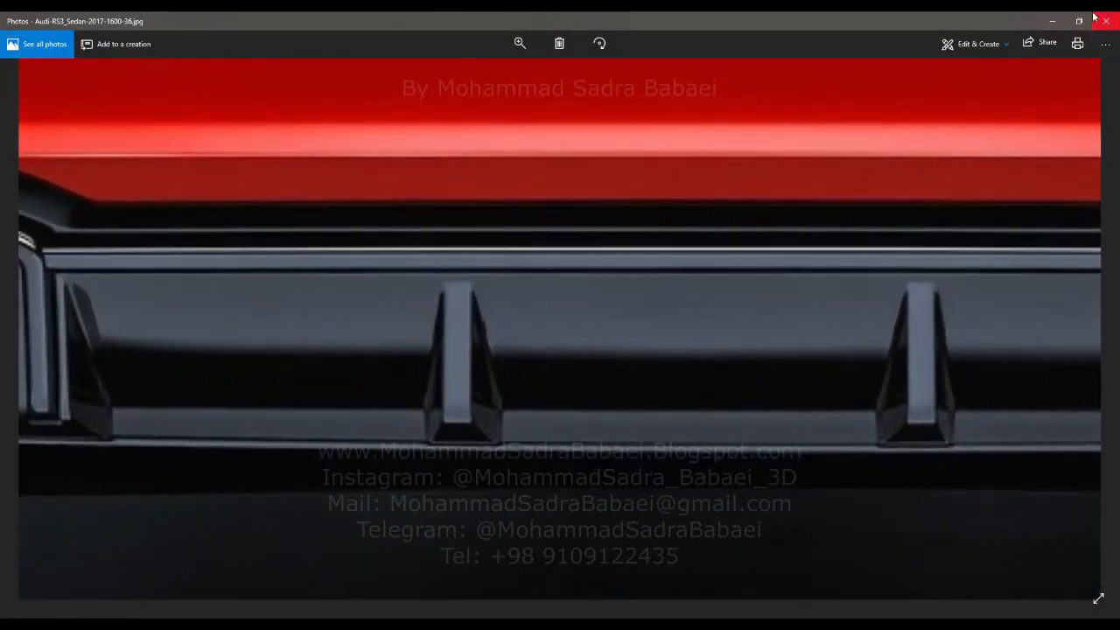
pyautogui.click(1055, 28)
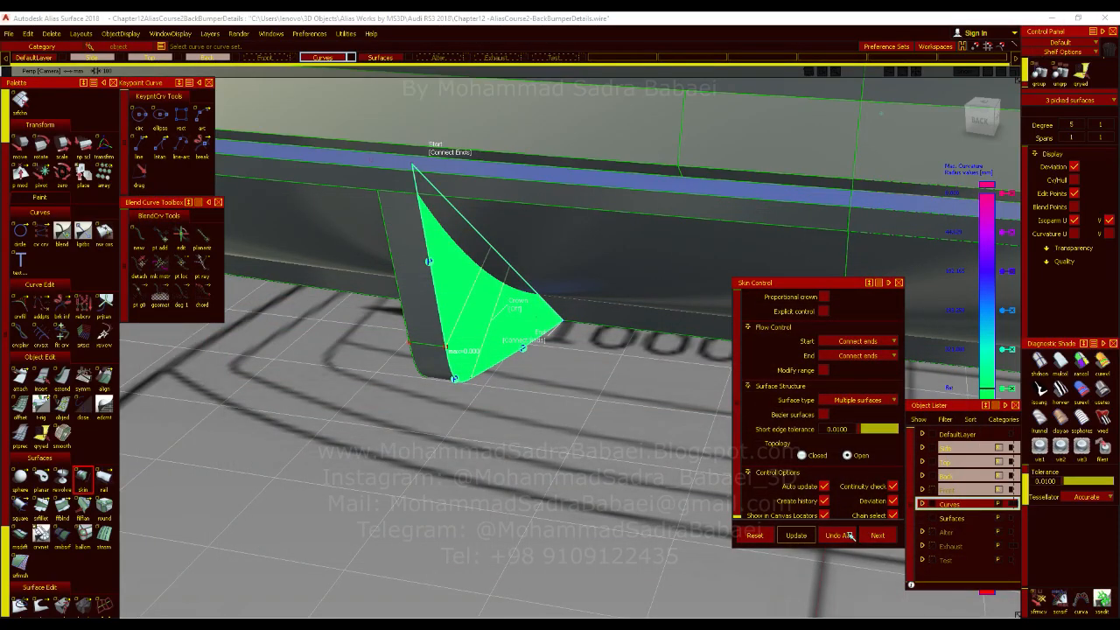
# Undo the fin side's skin surface and delete the straight line joining the ends of its profile.
pyautogui.click(847, 535)
pyautogui.click(573, 324)
pyautogui.keyDown('alt'); pyautogui.keyDown('shift'); pyautogui.moveTo(572, 324); pyautogui.dragTo(574, 317); pyautogui.keyUp('shift'); pyautogui.keyUp('alt')
pyautogui.press('Delete')
# Draw a straight line about 294 mm long from the fin profile's upper end to the diffuser's lower crease, following the back-view blueprint.
pyautogui.click(140, 148)
pyautogui.click(421, 166)
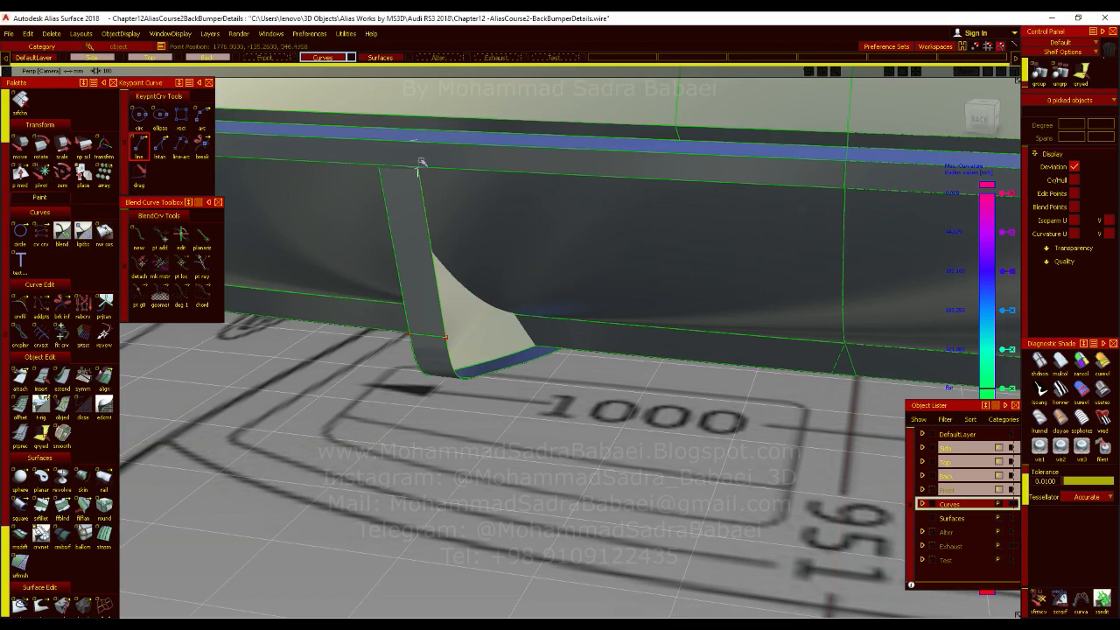
pyautogui.keyDown('alt'); pyautogui.keyDown('shift'); pyautogui.moveTo(534, 322); pyautogui.dragTo(570, 362, button='right'); pyautogui.keyUp('shift'); pyautogui.keyUp('alt')
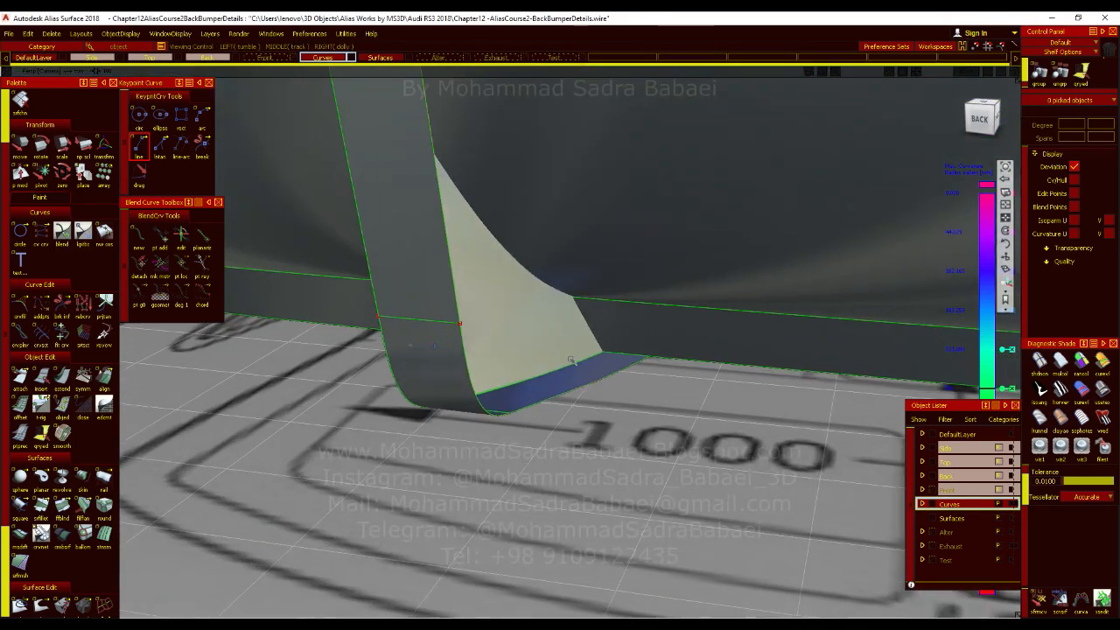
pyautogui.keyDown('alt'); pyautogui.keyDown('shift'); pyautogui.moveTo(595, 313); pyautogui.dragTo(525, 353); pyautogui.keyUp('shift'); pyautogui.keyUp('alt')
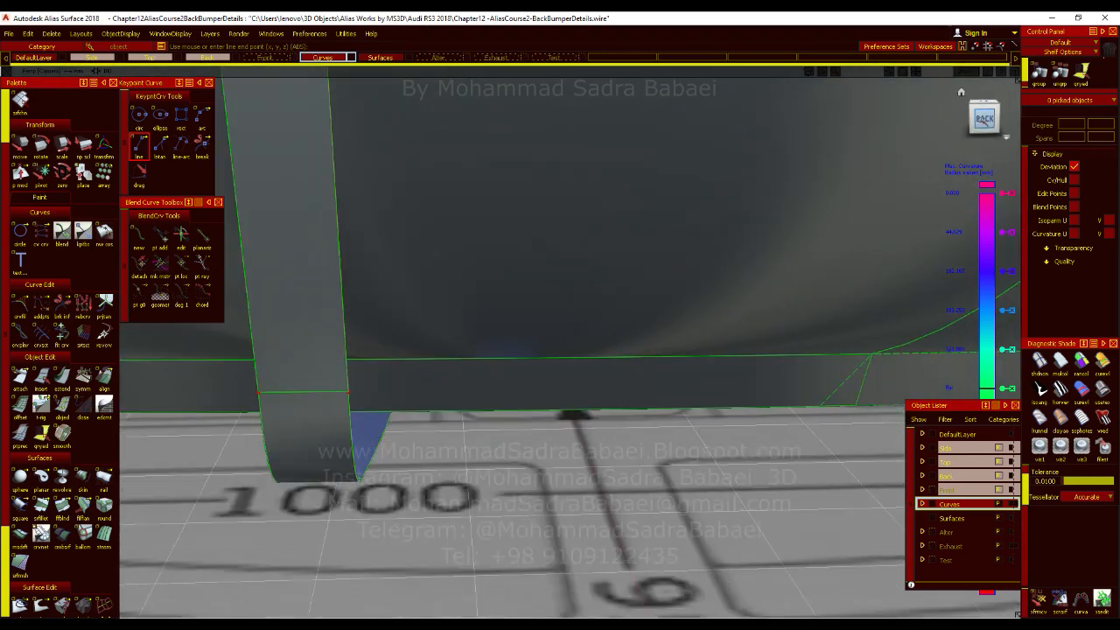
pyautogui.keyDown('alt'); pyautogui.keyDown('shift'); pyautogui.click(983, 118); pyautogui.keyUp('shift'); pyautogui.keyUp('alt')
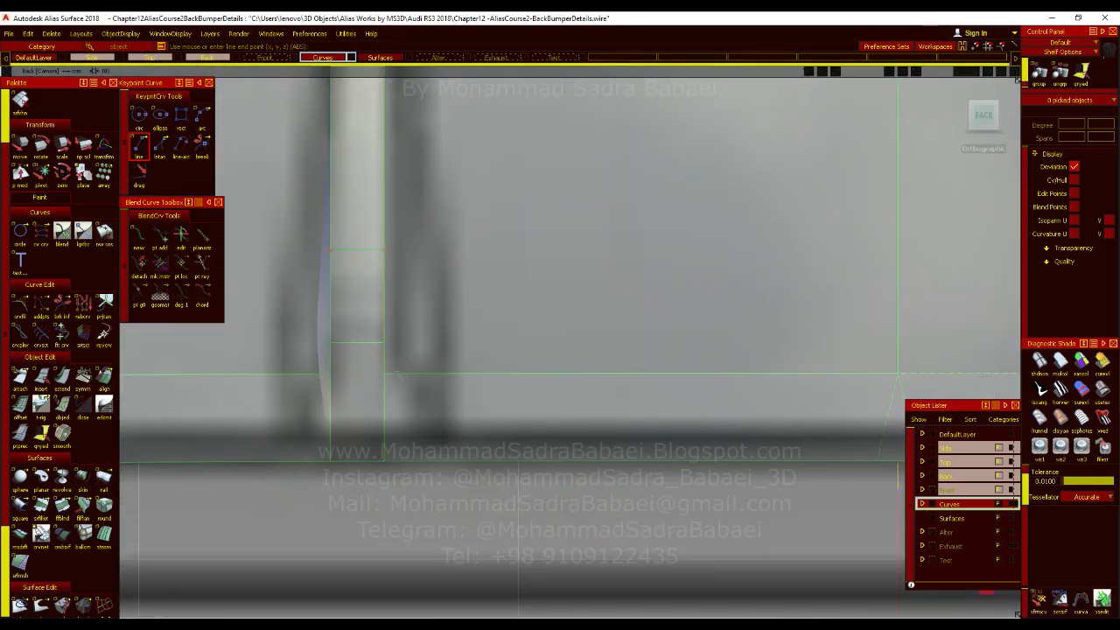
pyautogui.click(399, 373)
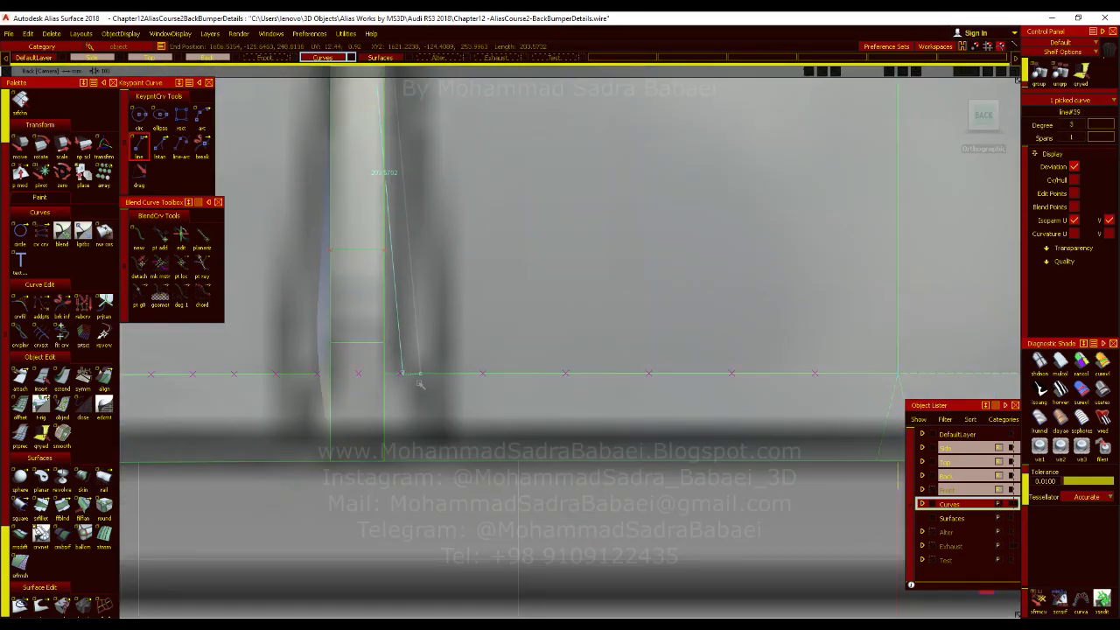
pyautogui.hotkey('ctrl', 'z')
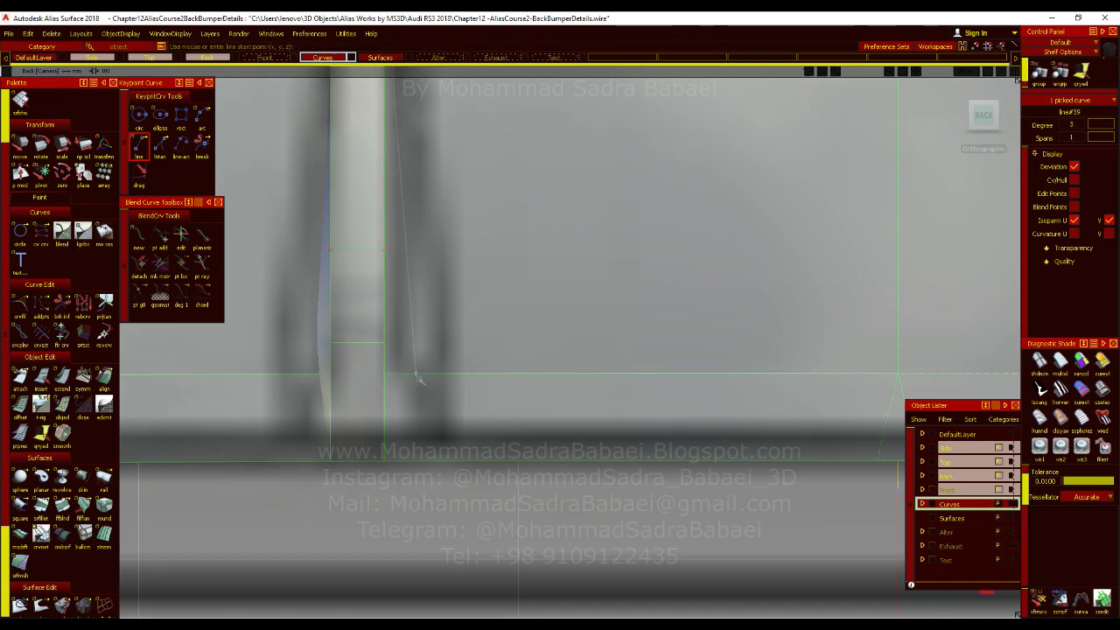
# Draw a short line about 36 mm long from the straight line's lower end down to the diffuser's bottom edge.
pyautogui.click(138, 142)
pyautogui.click(416, 376)
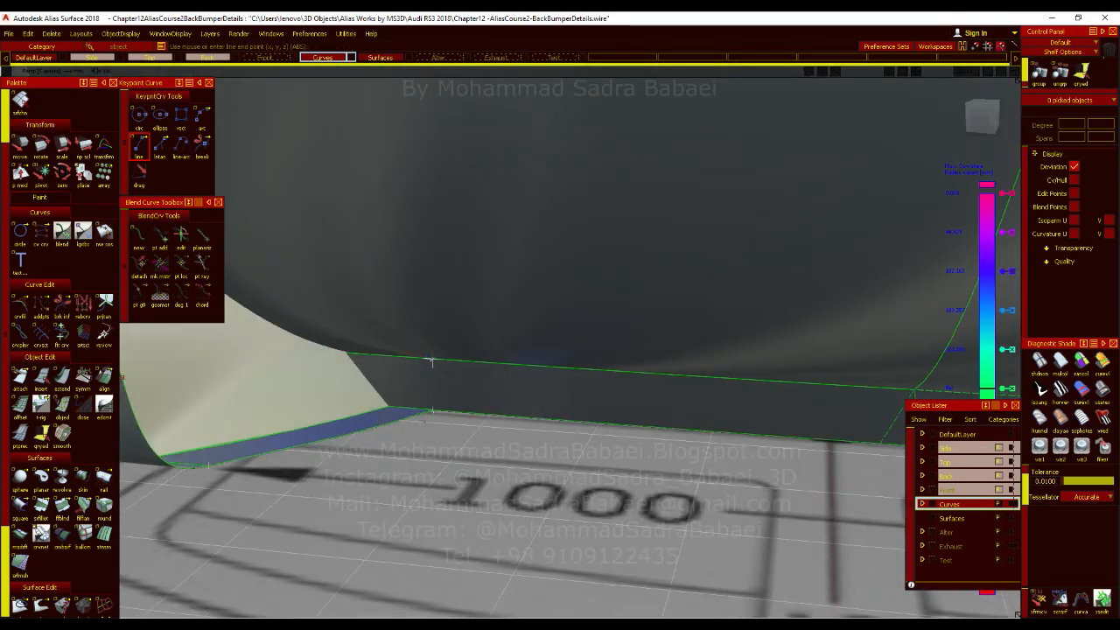
pyautogui.click(438, 360)
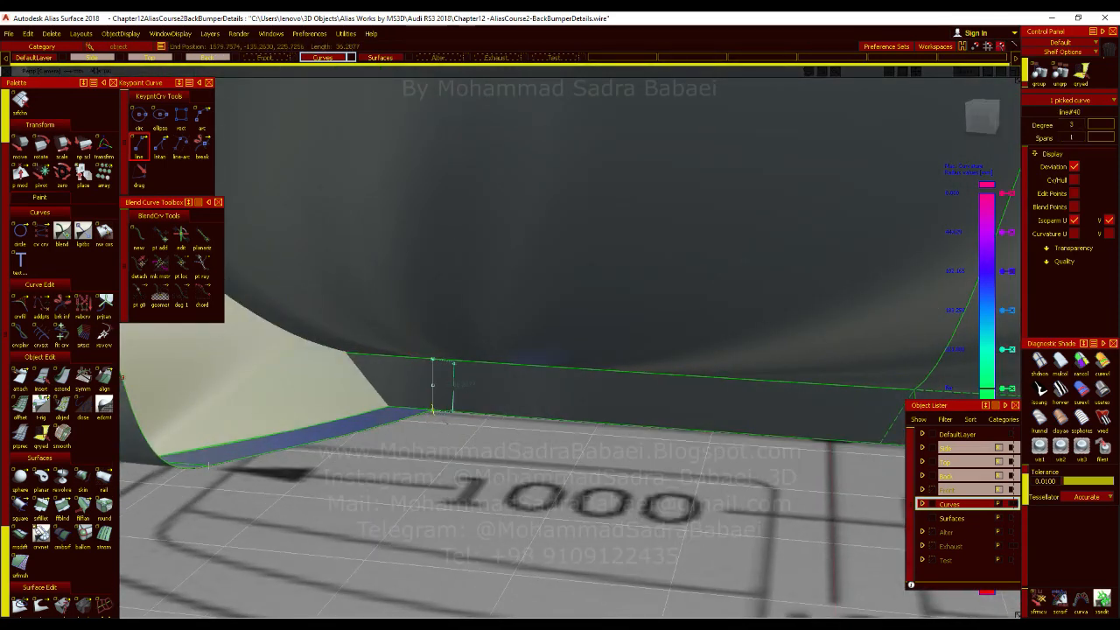
pyautogui.keyDown('alt'); pyautogui.keyDown('shift'); pyautogui.moveTo(466, 396); pyautogui.dragTo(611, 485); pyautogui.keyUp('shift'); pyautogui.keyUp('alt')
pyautogui.keyDown('alt'); pyautogui.keyDown('shift'); pyautogui.moveTo(565, 424); pyautogui.dragTo(518, 416, button='right'); pyautogui.keyUp('shift'); pyautogui.keyUp('alt')
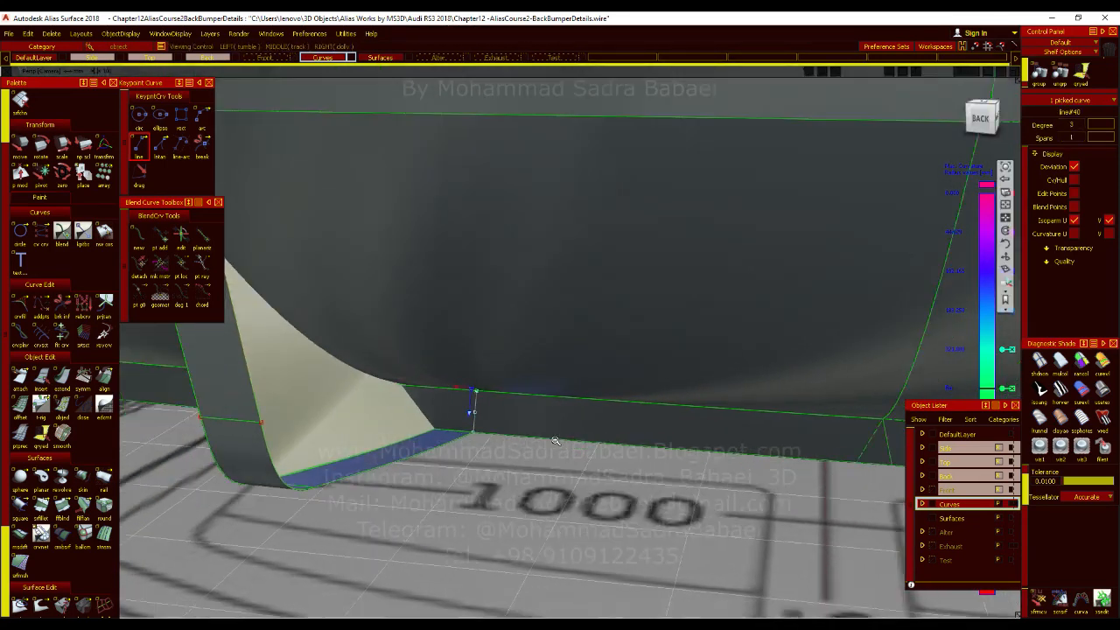
pyautogui.keyDown('alt'); pyautogui.keyDown('shift'); pyautogui.moveTo(518, 417); pyautogui.dragTo(500, 401); pyautogui.keyUp('shift'); pyautogui.keyUp('alt')
pyautogui.keyDown('alt'); pyautogui.keyDown('shift'); pyautogui.moveTo(391, 449); pyautogui.dragTo(414, 474, button='middle'); pyautogui.keyUp('shift'); pyautogui.keyUp('alt')
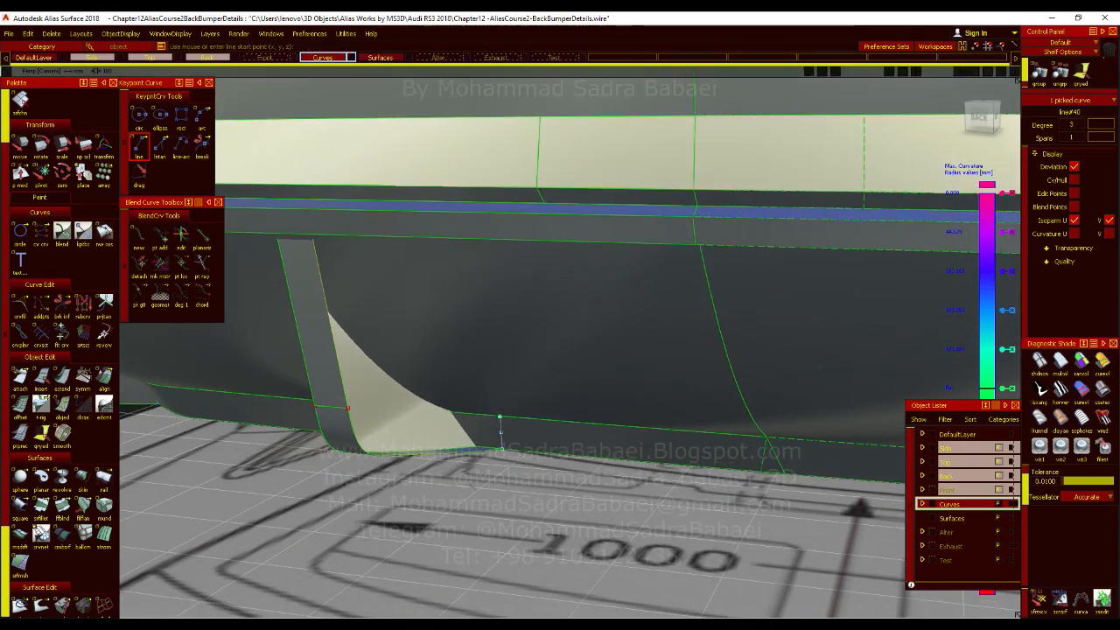
# Fillet the corner between the long line and the short line with a G2 Curvature section and a centre radius of 25.
pyautogui.click(22, 306)
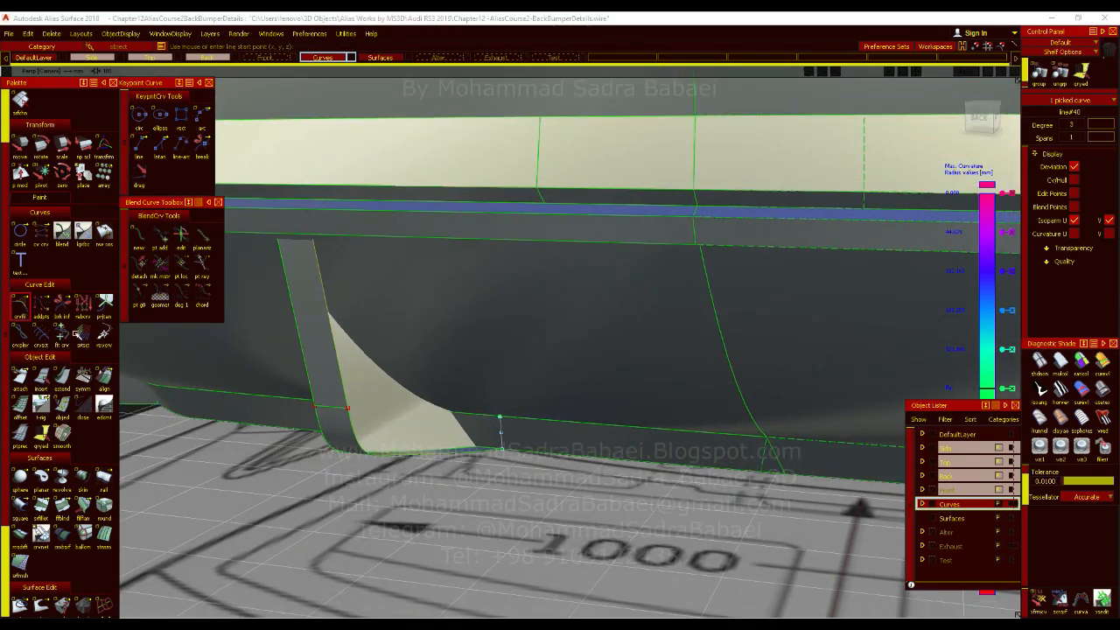
pyautogui.click(502, 423)
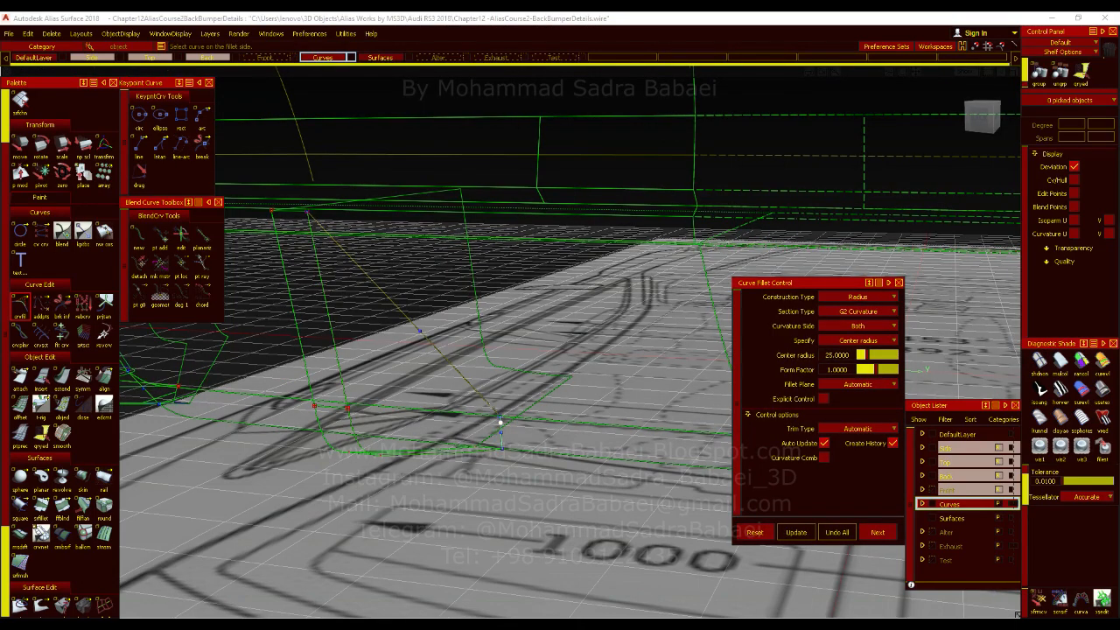
pyautogui.click(500, 421)
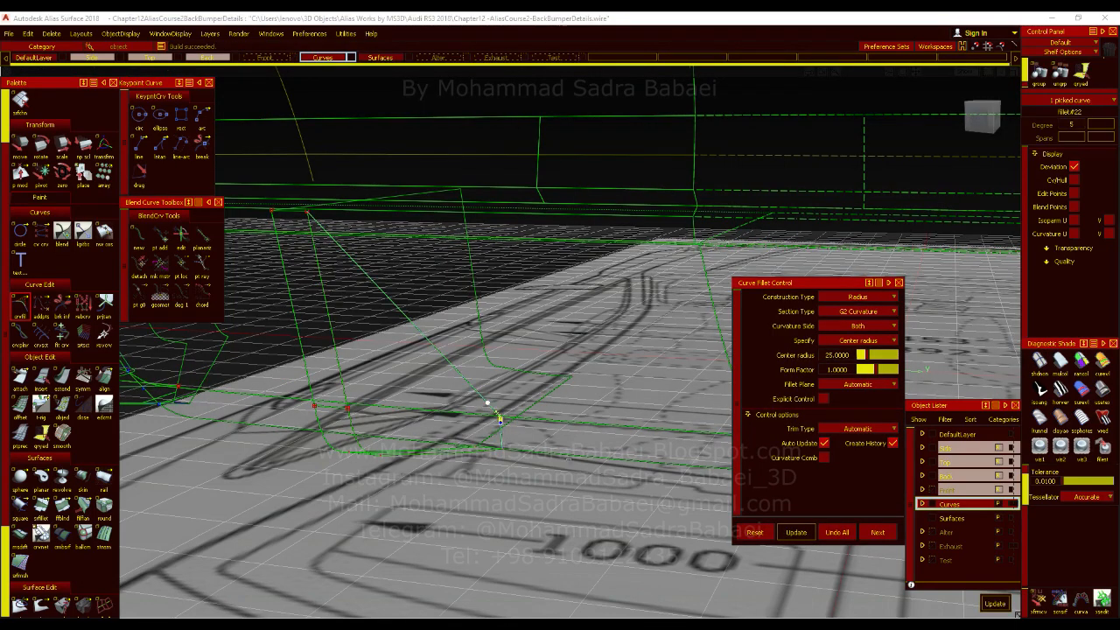
pyautogui.keyDown('alt'); pyautogui.keyDown('shift'); pyautogui.moveTo(543, 466); pyautogui.dragTo(551, 503, button='right'); pyautogui.keyUp('shift'); pyautogui.keyUp('alt')
pyautogui.click(864, 533)
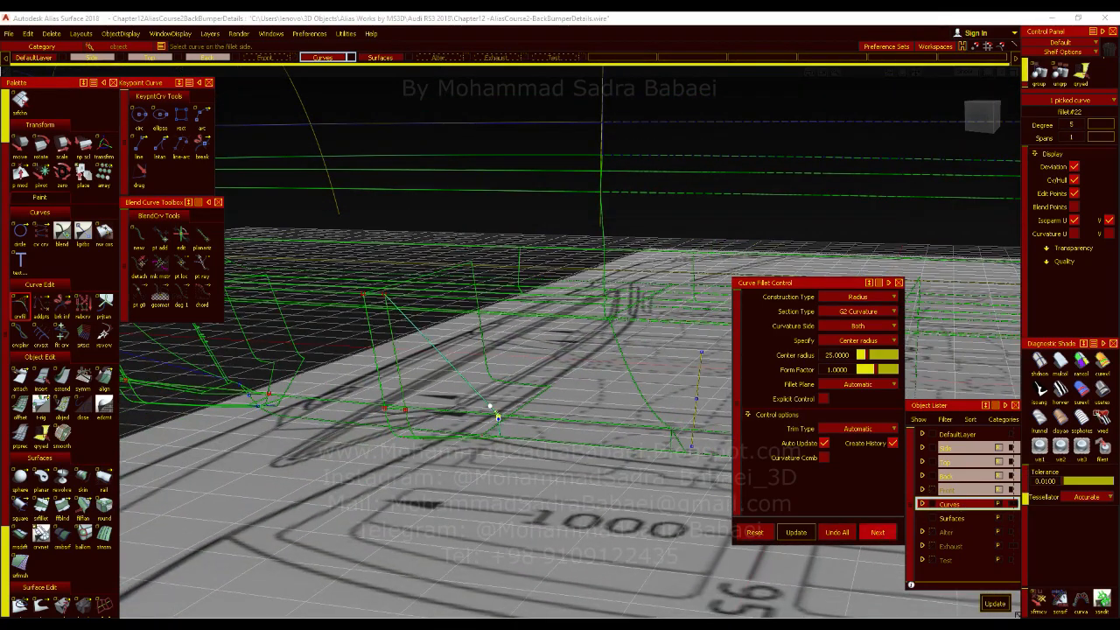
pyautogui.click(1102, 391)
pyautogui.keyDown('ctrl'); pyautogui.keyDown('shift'); pyautogui.moveTo(476, 374); pyautogui.dragTo(477, 335); pyautogui.keyUp('shift'); pyautogui.keyUp('ctrl')
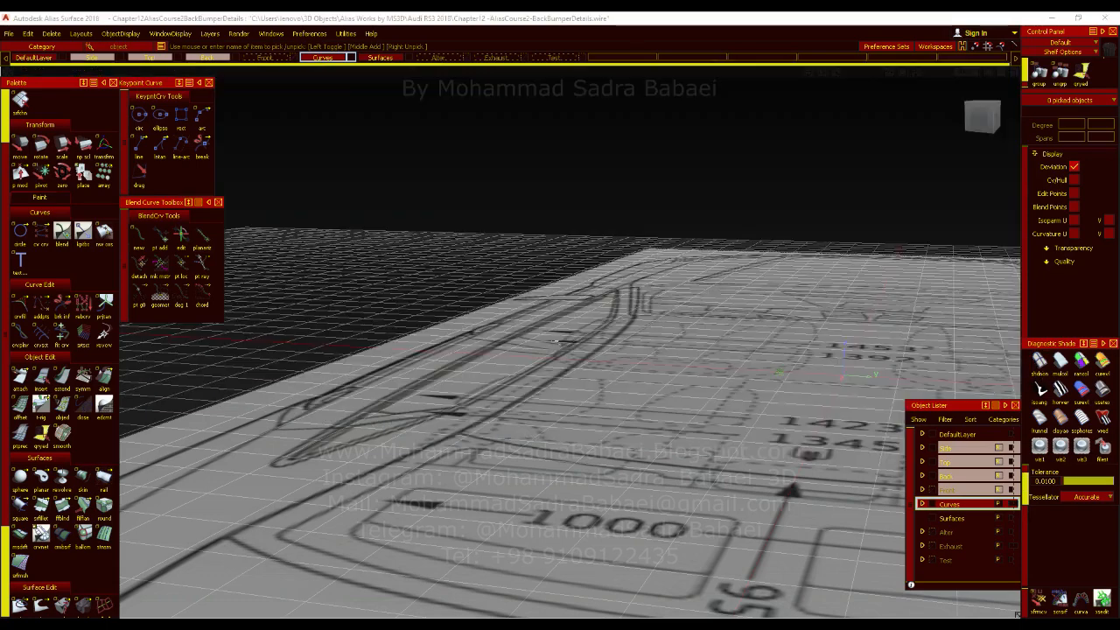
pyautogui.keyDown('alt'); pyautogui.keyDown('shift'); pyautogui.moveTo(475, 400); pyautogui.dragTo(482, 411, button='right'); pyautogui.keyUp('shift'); pyautogui.keyUp('alt')
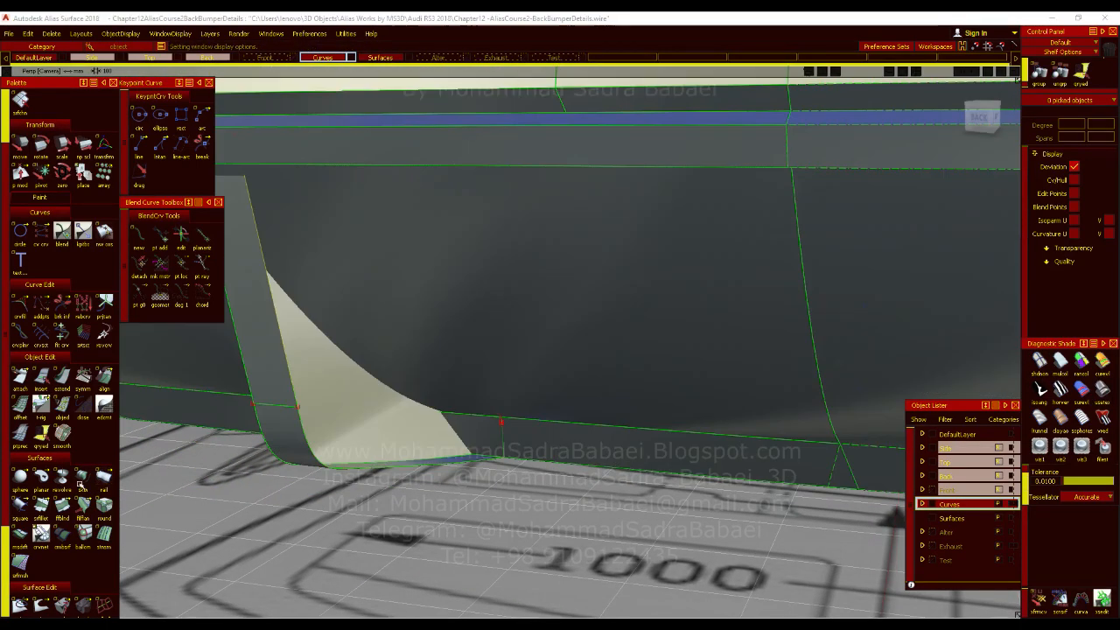
# Skin between the fin's side profile curves and the filleted line chain, with Continuity check turned off.
pyautogui.click(82, 476)
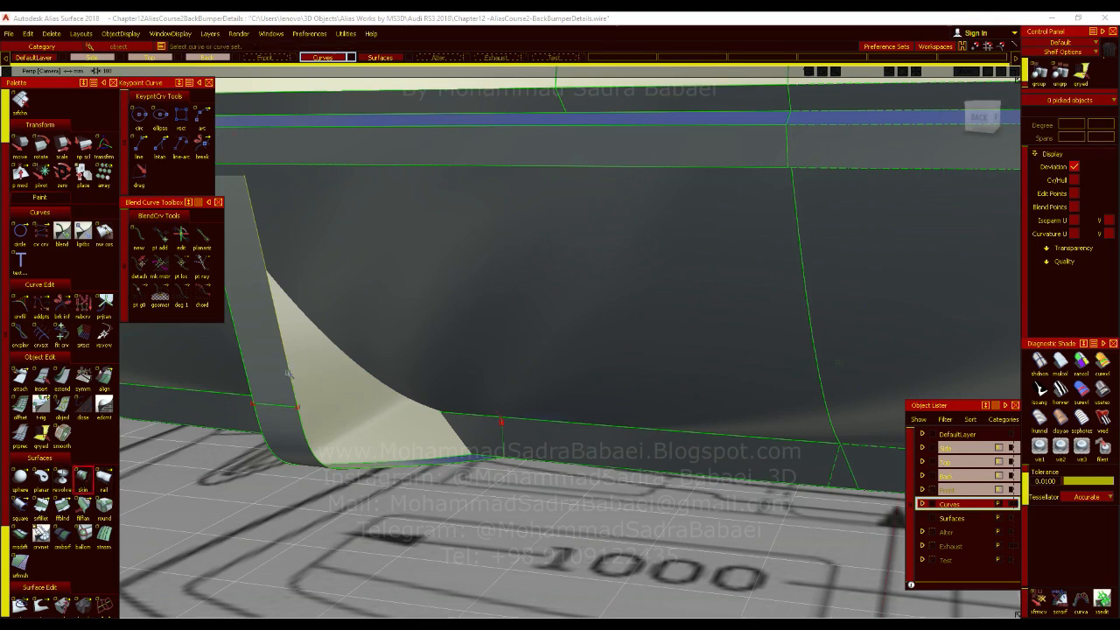
pyautogui.click(290, 375)
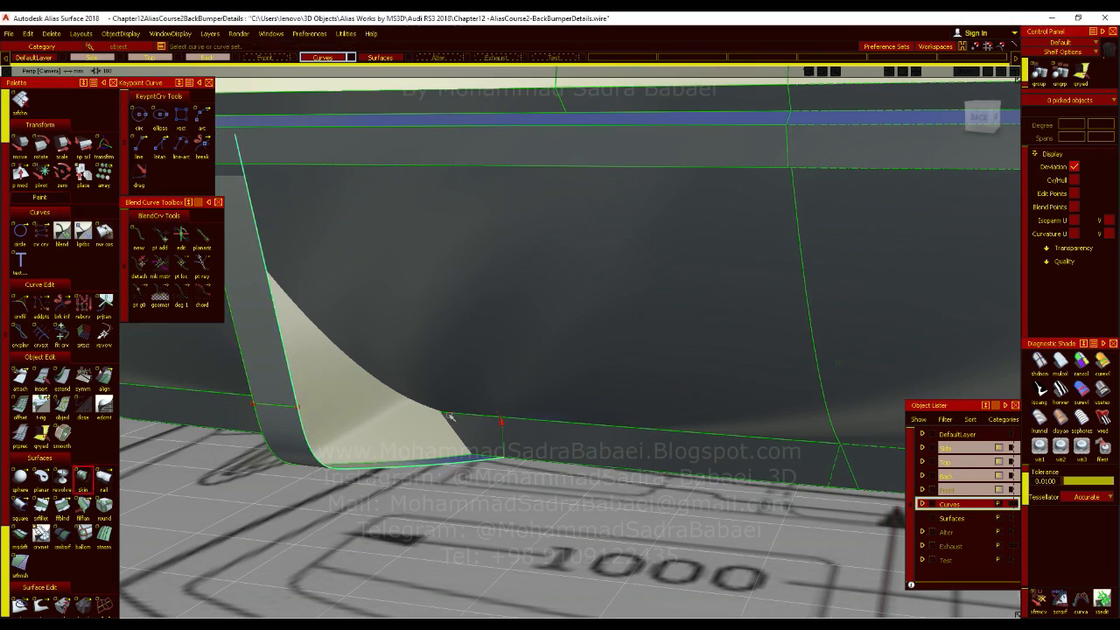
pyautogui.click(498, 433)
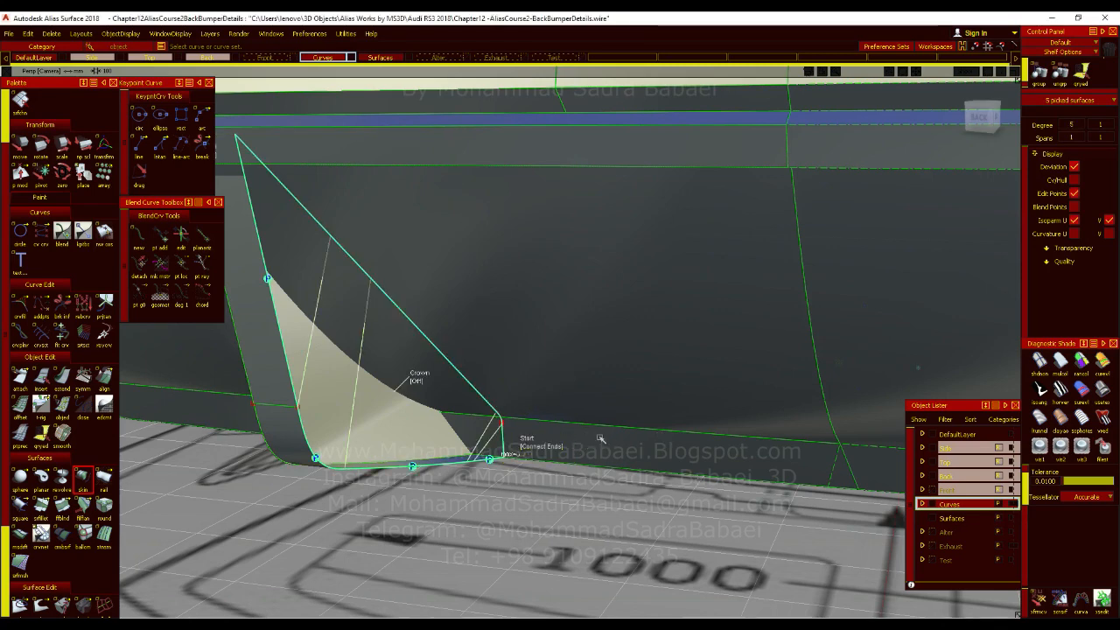
pyautogui.keyDown('alt'); pyautogui.keyDown('shift'); pyautogui.moveTo(486, 441); pyautogui.dragTo(154, 470); pyautogui.keyUp('shift'); pyautogui.keyUp('alt')
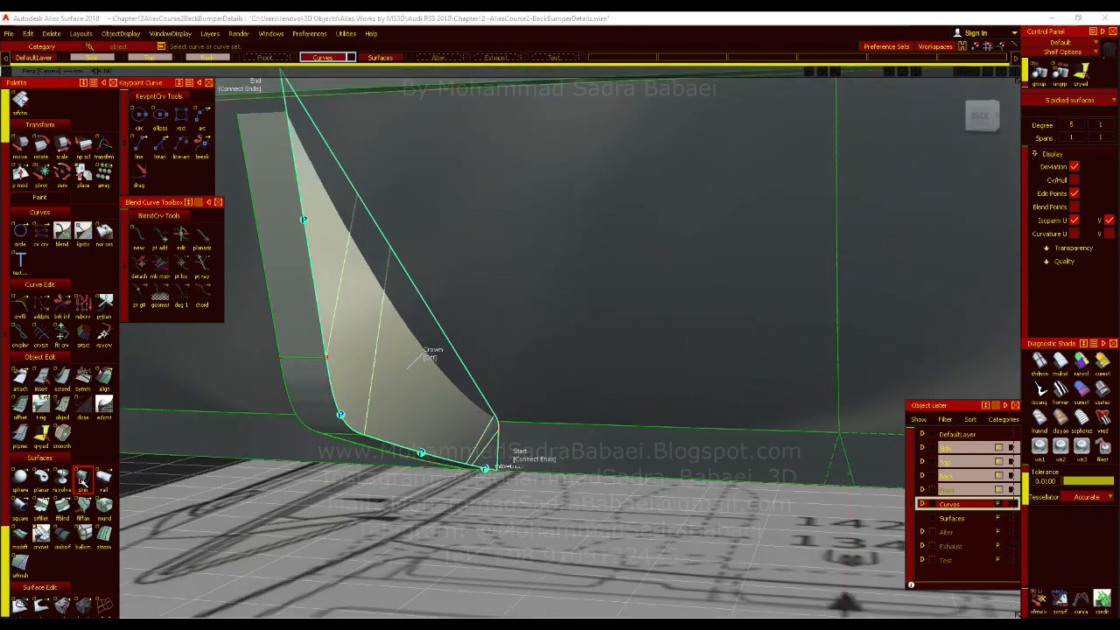
pyautogui.doubleClick(82, 478)
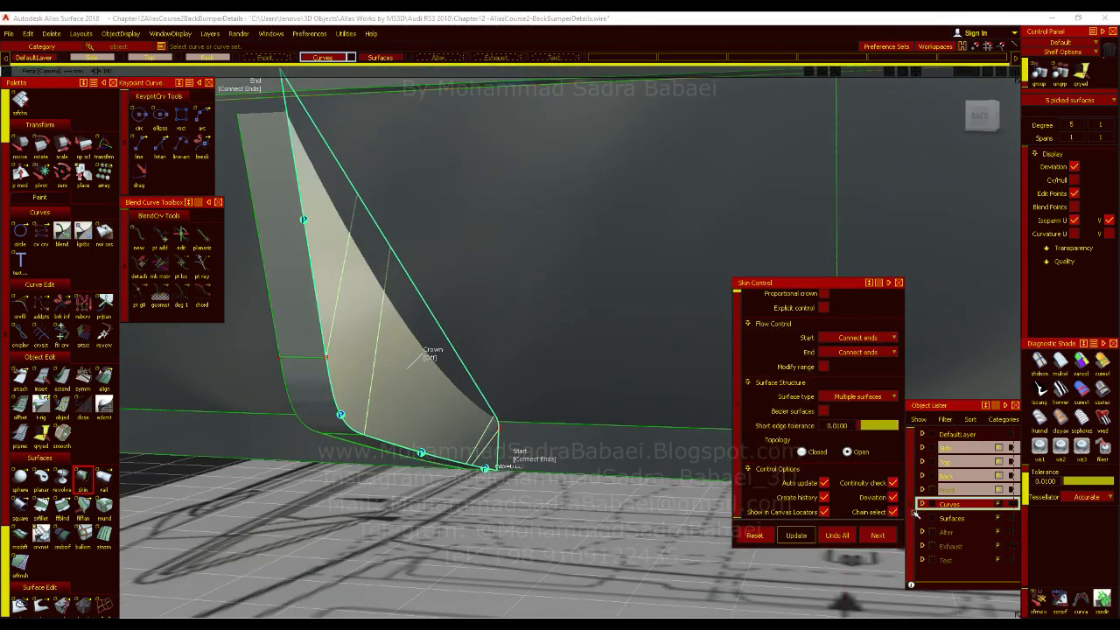
pyautogui.click(893, 483)
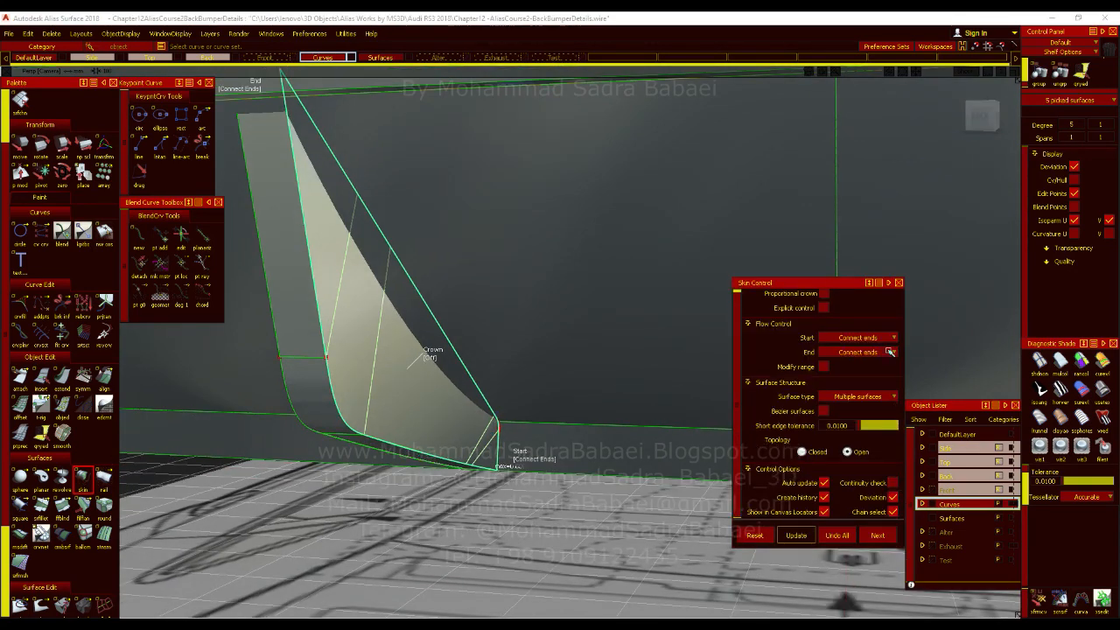
pyautogui.click(897, 283)
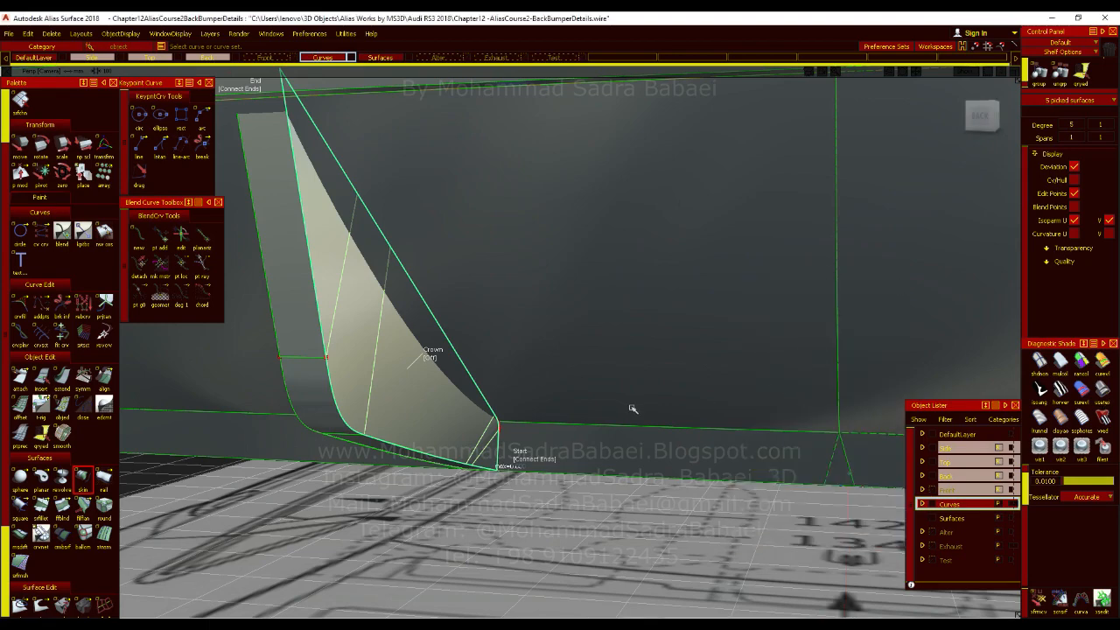
# Examine the skinned fin side from several angles and compare it with the back-view blueprint.
pyautogui.keyDown('ctrl'); pyautogui.keyDown('shift'); pyautogui.moveTo(622, 322); pyautogui.dragTo(630, 430); pyautogui.keyUp('shift'); pyautogui.keyUp('ctrl')
pyautogui.keyDown('ctrl'); pyautogui.keyDown('shift'); pyautogui.moveTo(630, 428); pyautogui.dragTo(602, 373, button='right'); pyautogui.keyUp('shift'); pyautogui.keyUp('ctrl')
pyautogui.moveTo(602, 371)
pyautogui.keyDown('alt'); pyautogui.keyDown('shift'); pyautogui.mouseDown()
pyautogui.moveTo(493, 305)
pyautogui.moveTo(313, 295)
pyautogui.moveTo(380, 323)
pyautogui.moveTo(702, 344)
pyautogui.moveTo(773, 362)
pyautogui.moveTo(508, 370)
pyautogui.mouseUp(); pyautogui.keyUp('shift'); pyautogui.keyUp('alt')
pyautogui.keyDown('alt'); pyautogui.keyDown('shift'); pyautogui.moveTo(591, 393); pyautogui.dragTo(896, 177); pyautogui.keyUp('shift'); pyautogui.keyUp('alt')
pyautogui.click(983, 129)
# Inspect the skinned fin side with curvature evaluation shading from both sides, then turn the shading off.
pyautogui.click(1103, 365)
pyautogui.keyDown('alt'); pyautogui.keyDown('shift'); pyautogui.moveTo(494, 399); pyautogui.dragTo(551, 421); pyautogui.keyUp('shift'); pyautogui.keyUp('alt')
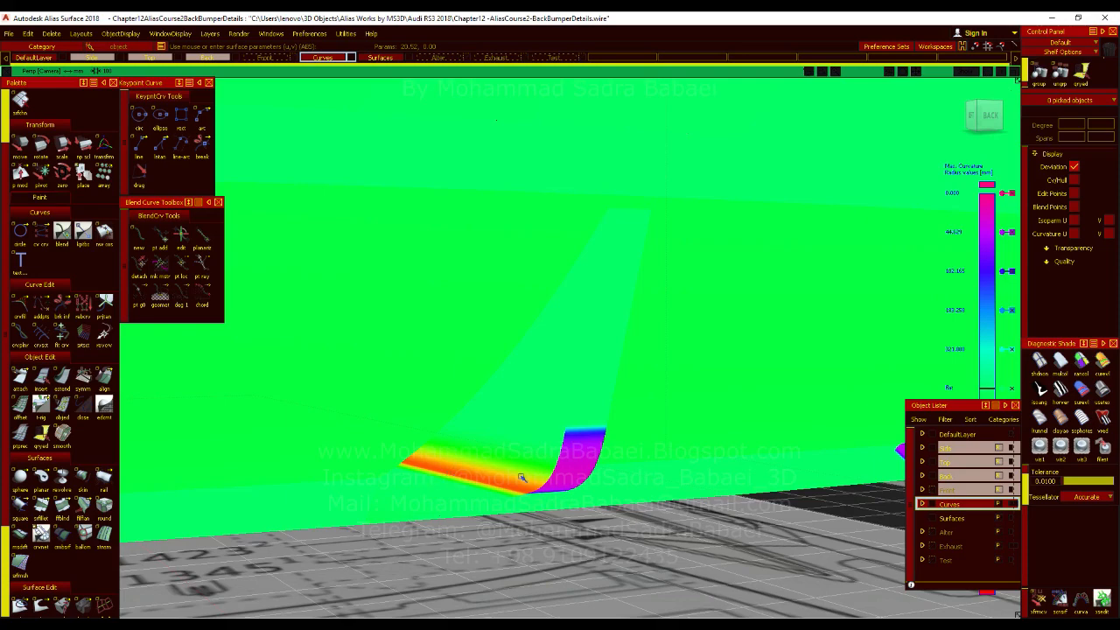
pyautogui.keyDown('alt'); pyautogui.keyDown('shift'); pyautogui.moveTo(609, 470); pyautogui.dragTo(707, 437); pyautogui.keyUp('shift'); pyautogui.keyUp('alt')
pyautogui.keyDown('ctrl'); pyautogui.keyDown('shift'); pyautogui.moveTo(627, 406); pyautogui.dragTo(625, 387, button='right'); pyautogui.keyUp('shift'); pyautogui.keyUp('ctrl')
pyautogui.keyDown('alt'); pyautogui.keyDown('shift'); pyautogui.moveTo(584, 391); pyautogui.dragTo(647, 422); pyautogui.keyUp('shift'); pyautogui.keyUp('alt')
pyautogui.click(1100, 400)
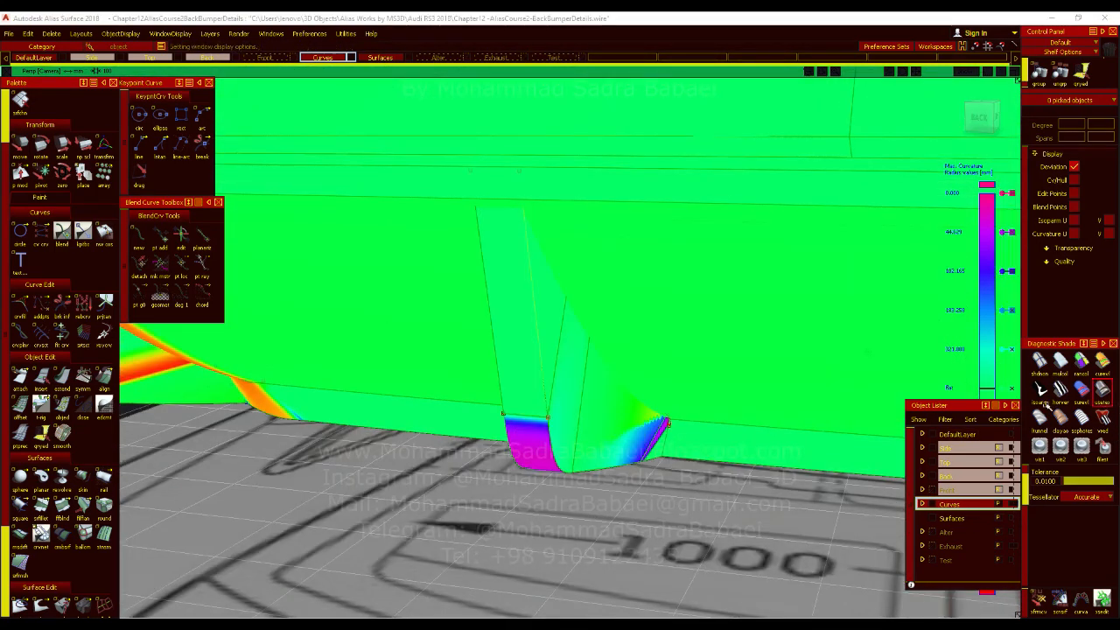
# Delete the fin side's skin surfaces together with the long line, the fillet curve and the short line.
pyautogui.moveTo(565, 348)
pyautogui.keyDown('alt'); pyautogui.keyDown('shift'); pyautogui.mouseDown()
pyautogui.moveTo(490, 358)
pyautogui.moveTo(807, 397)
pyautogui.moveTo(896, 395)
pyautogui.moveTo(870, 373)
pyautogui.moveTo(831, 382)
pyautogui.moveTo(897, 368)
pyautogui.moveTo(817, 387)
pyautogui.moveTo(585, 395)
pyautogui.moveTo(671, 437)
pyautogui.mouseUp(); pyautogui.keyUp('shift'); pyautogui.keyUp('alt')
pyautogui.keyDown('ctrl'); pyautogui.keyDown('shift'); pyautogui.moveTo(671, 437); pyautogui.dragTo(645, 419, button='right'); pyautogui.keyUp('shift'); pyautogui.keyUp('ctrl')
pyautogui.click(682, 449)
pyautogui.press('Delete')
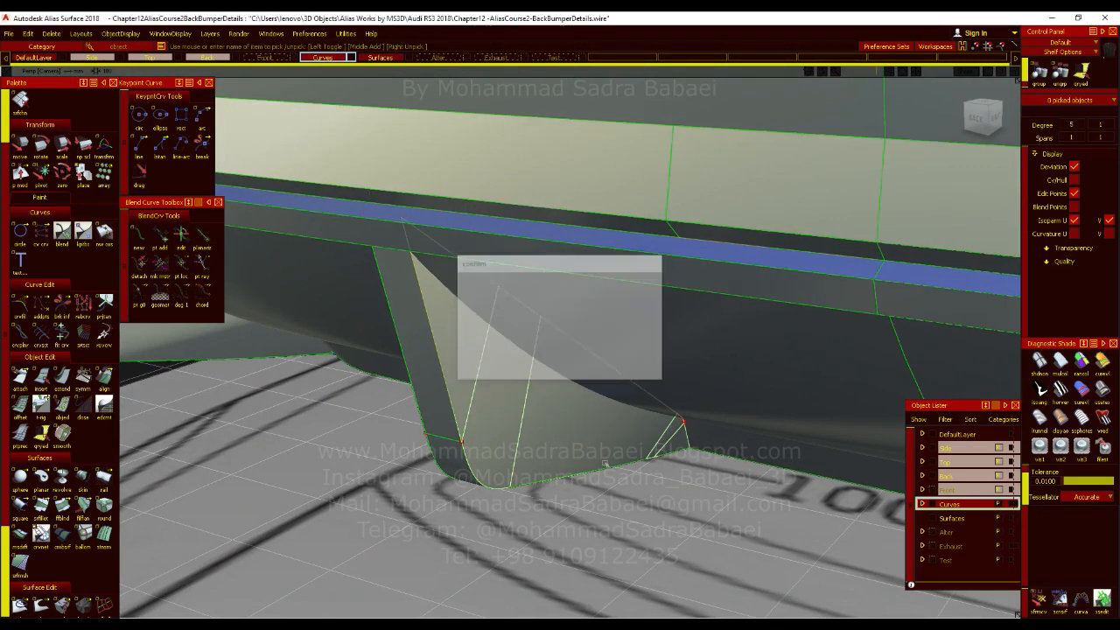
pyautogui.keyDown('ctrl'); pyautogui.keyDown('shift'); pyautogui.moveTo(588, 401); pyautogui.dragTo(591, 426); pyautogui.keyUp('shift'); pyautogui.keyUp('ctrl')
pyautogui.keyDown('ctrl'); pyautogui.keyDown('shift'); pyautogui.moveTo(686, 432); pyautogui.dragTo(687, 428); pyautogui.keyUp('shift'); pyautogui.keyUp('ctrl')
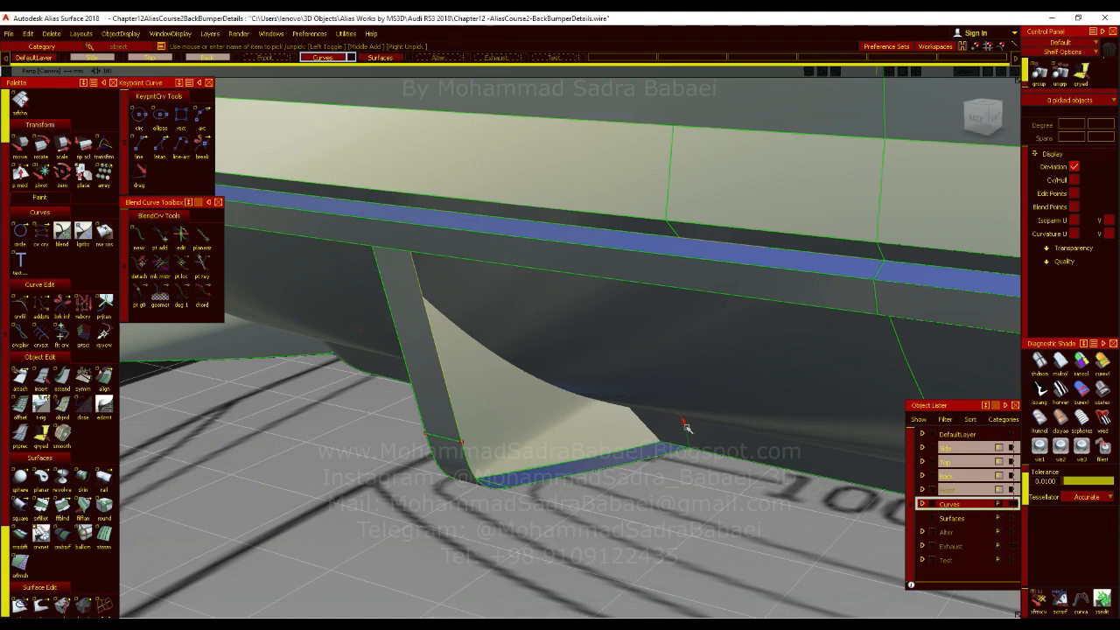
pyautogui.press('Delete')
pyautogui.click(685, 426)
pyautogui.click(692, 454)
pyautogui.press('Delete')
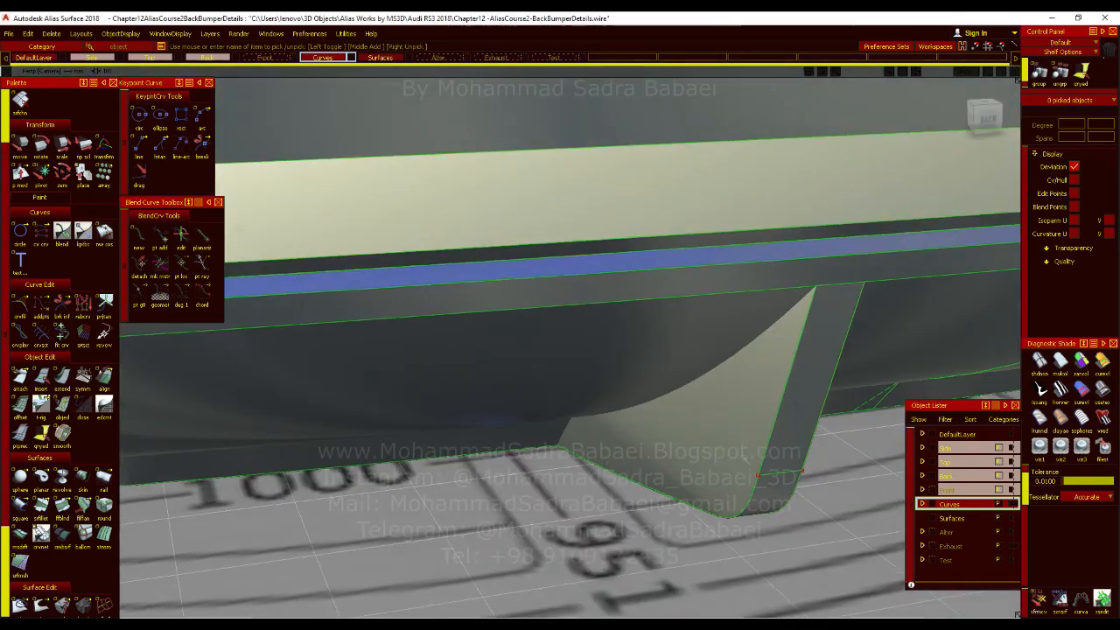
# Create a multi-surface draft with length 200 and draft angle 0 from the fin's open side profile, and hide its U isoparms.
pyautogui.keyDown('alt'); pyautogui.keyDown('shift'); pyautogui.moveTo(746, 458); pyautogui.dragTo(519, 417, button='middle'); pyautogui.keyUp('shift'); pyautogui.keyUp('alt')
pyautogui.keyDown('alt'); pyautogui.keyDown('shift'); pyautogui.click(473, 429); pyautogui.keyUp('shift'); pyautogui.keyUp('alt')
pyautogui.keyDown('alt'); pyautogui.keyDown('shift'); pyautogui.moveTo(484, 475); pyautogui.dragTo(101, 304); pyautogui.keyUp('shift'); pyautogui.keyUp('alt')
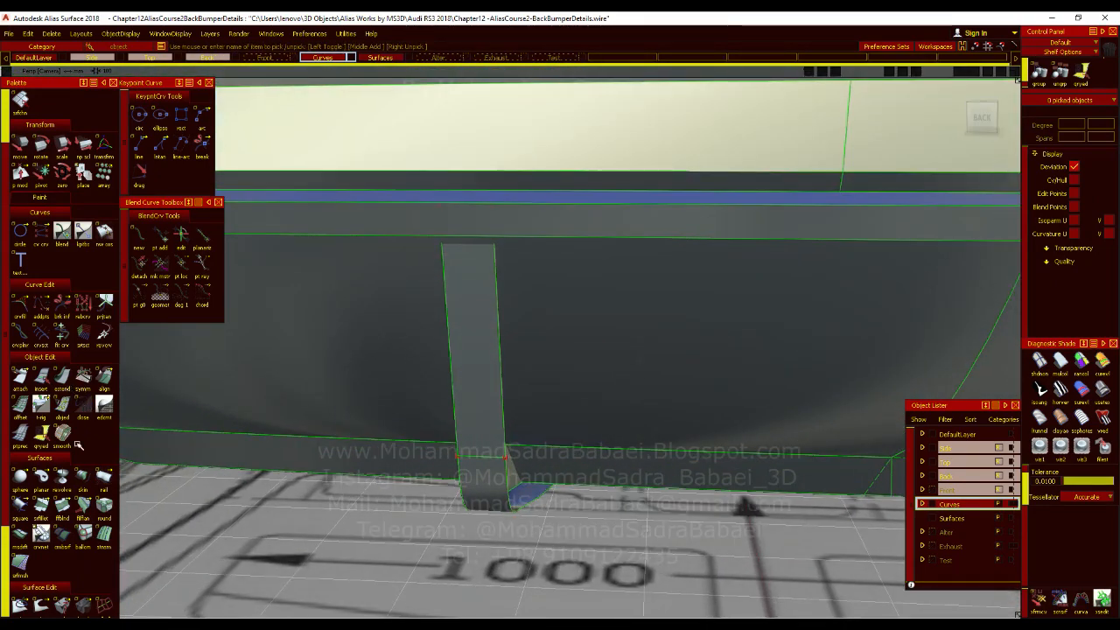
pyautogui.click(496, 416)
pyautogui.click(503, 415)
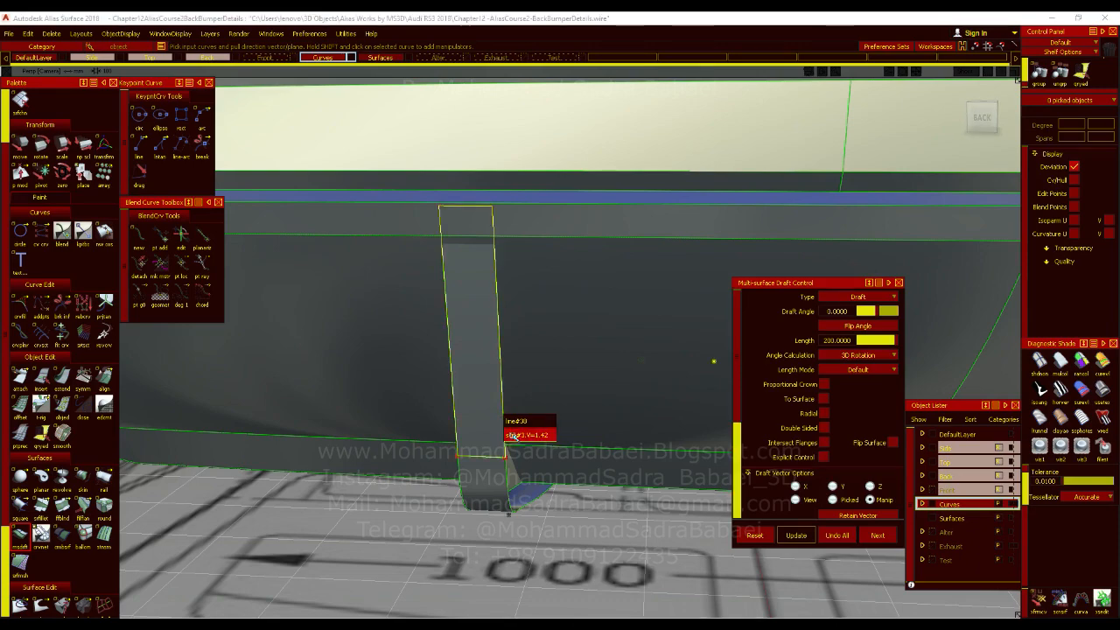
pyautogui.click(513, 435)
pyautogui.keyDown('alt'); pyautogui.keyDown('shift'); pyautogui.moveTo(560, 443); pyautogui.dragTo(763, 420); pyautogui.keyUp('shift'); pyautogui.keyUp('alt')
pyautogui.click(1074, 220)
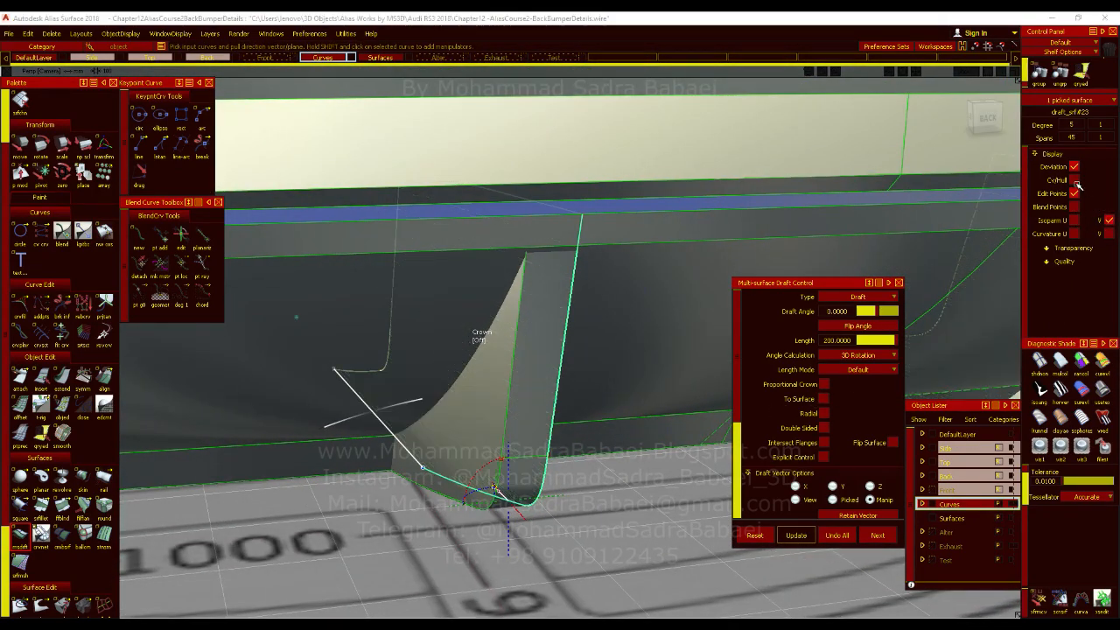
pyautogui.click(986, 118)
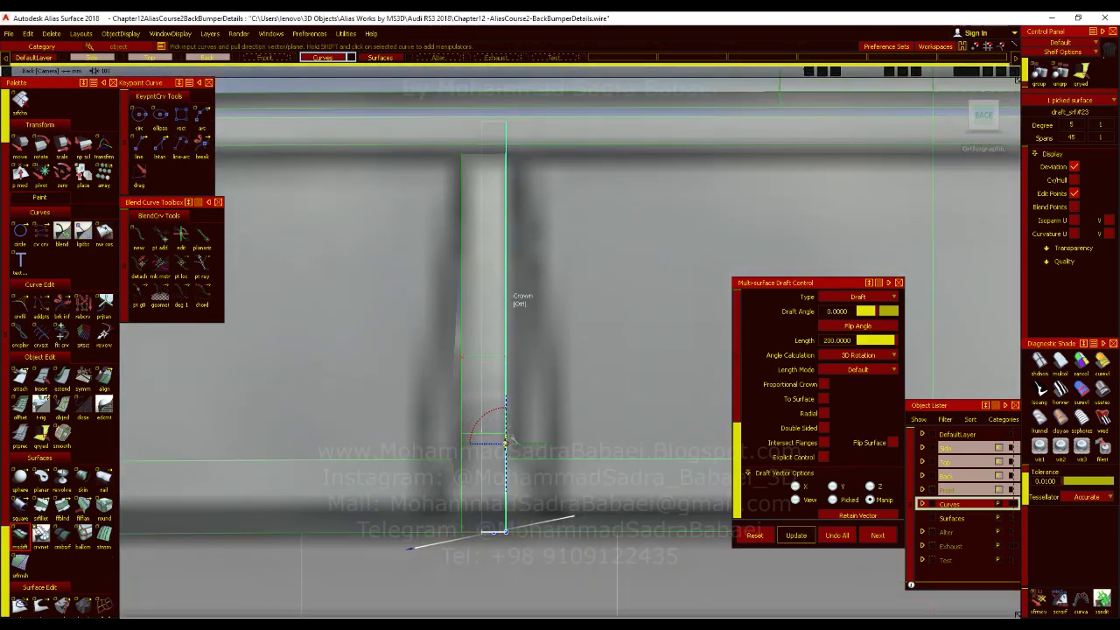
# Rotate the draft vector about Z to a sweep angle of about 177 degrees and compare the draft with the back-view blueprint.
pyautogui.keyDown('alt'); pyautogui.keyDown('shift'); pyautogui.moveTo(524, 398); pyautogui.dragTo(468, 411); pyautogui.keyUp('shift'); pyautogui.keyUp('alt')
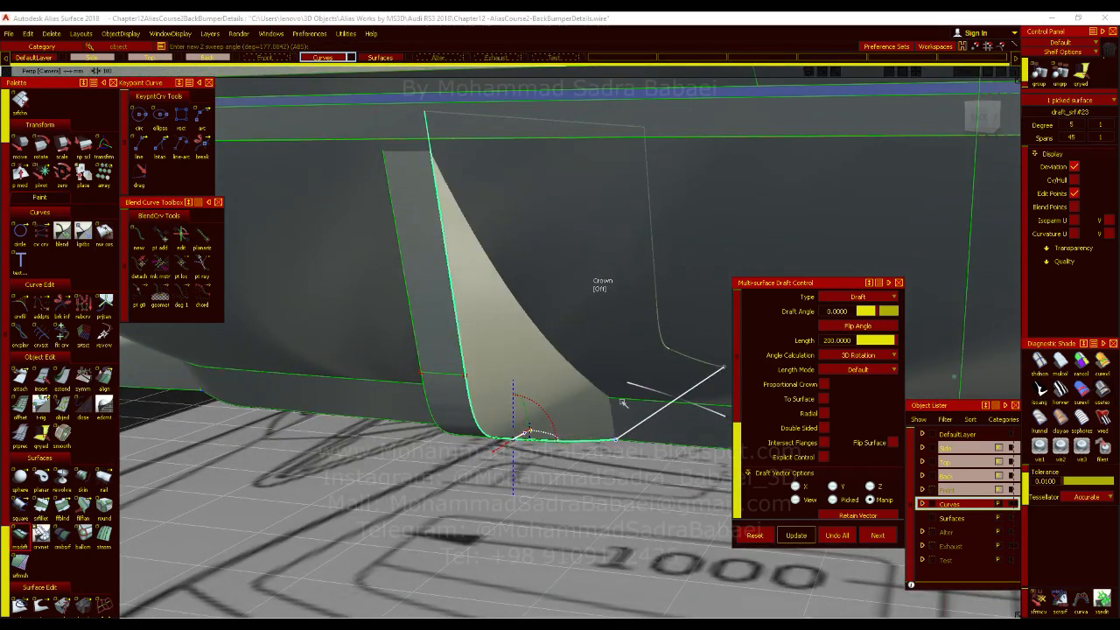
pyautogui.click(982, 119)
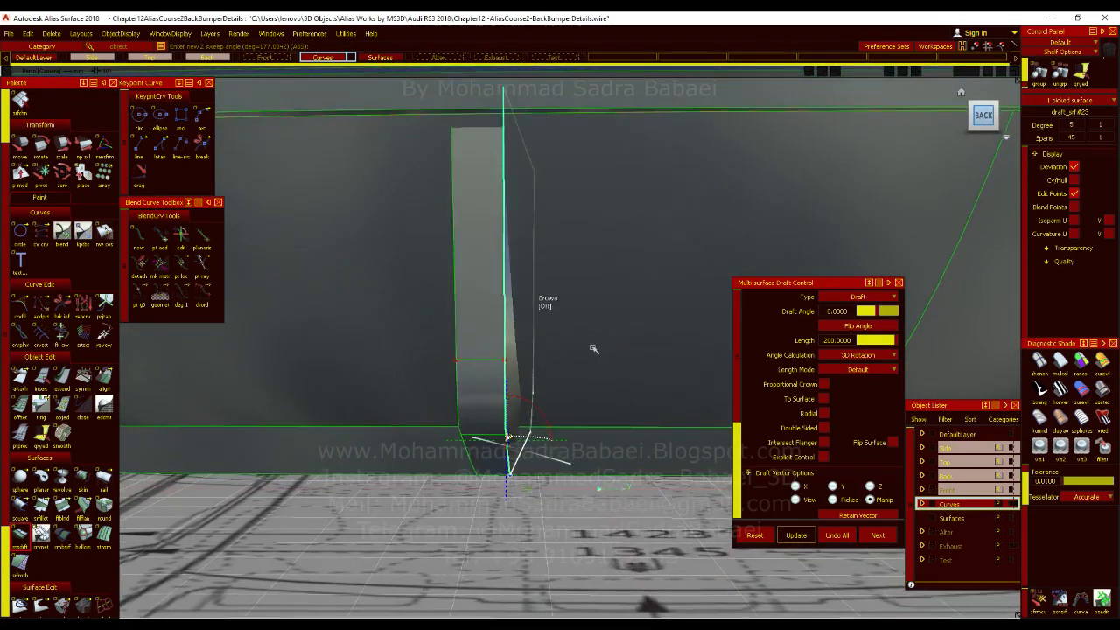
pyautogui.press('F7')
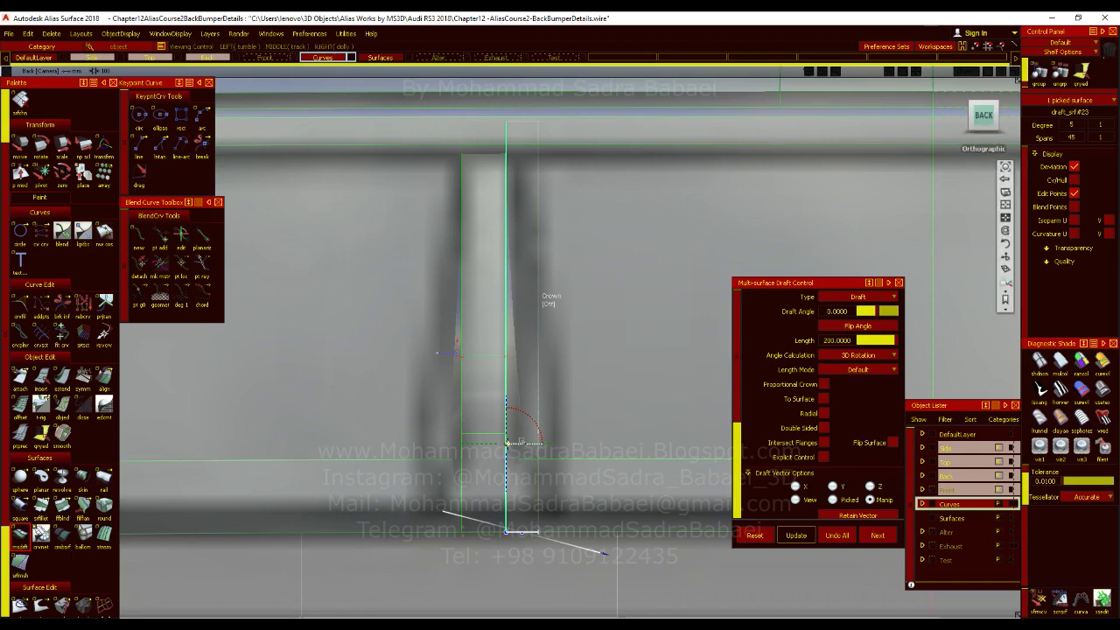
# Fine-tune the draft vector's Z sweep angle to about 177.17 degrees against the back-view blueprint and finish the draft.
pyautogui.keyDown('alt'); pyautogui.keyDown('shift'); pyautogui.moveTo(581, 375); pyautogui.dragTo(552, 409); pyautogui.keyUp('shift'); pyautogui.keyUp('alt')
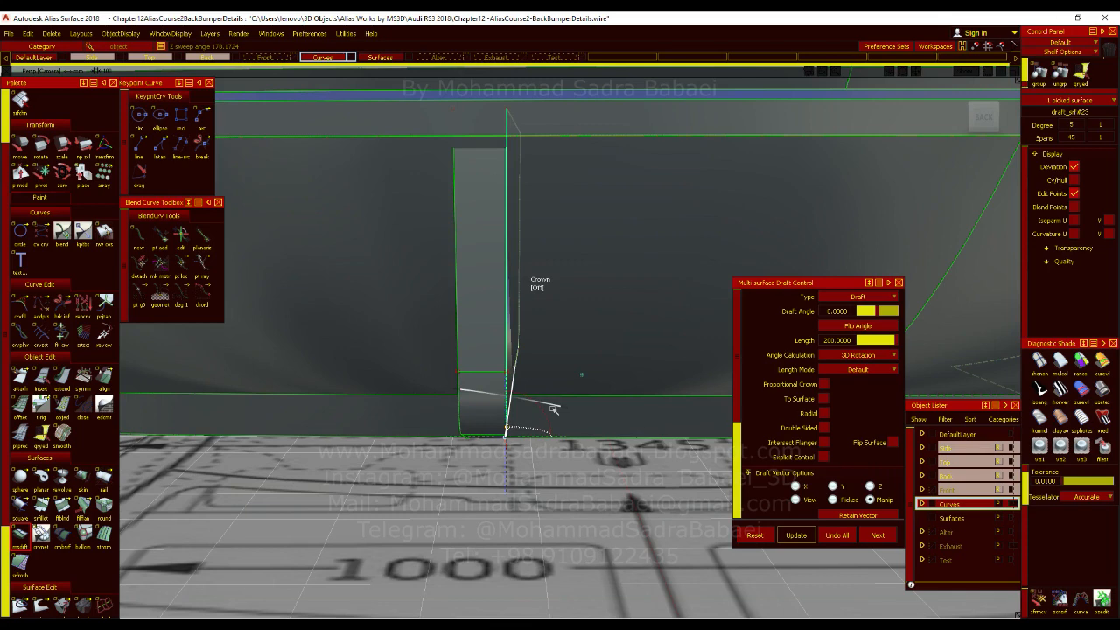
pyautogui.moveTo(553, 408); pyautogui.dragTo(556, 420)
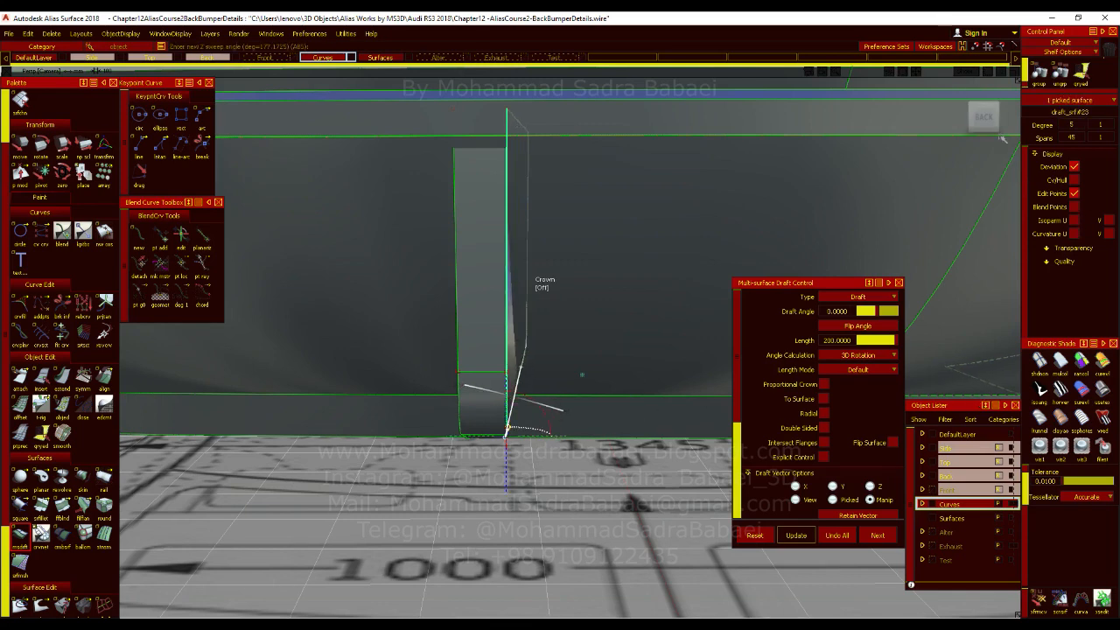
pyautogui.click(984, 117)
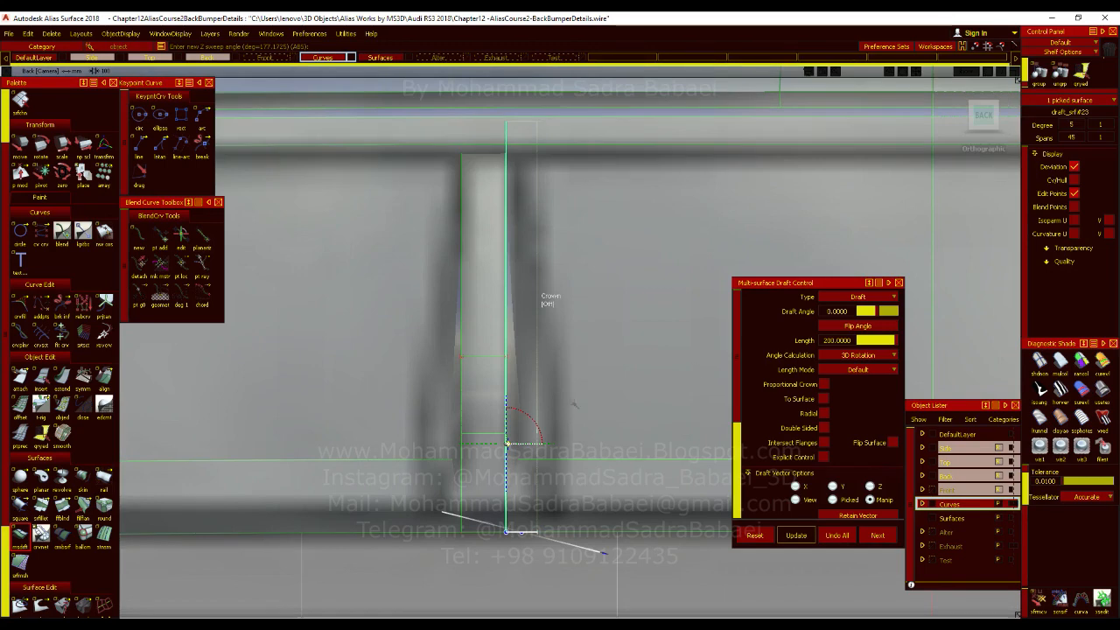
pyautogui.keyDown('alt'); pyautogui.keyDown('shift'); pyautogui.click(578, 345); pyautogui.keyUp('shift'); pyautogui.keyUp('alt')
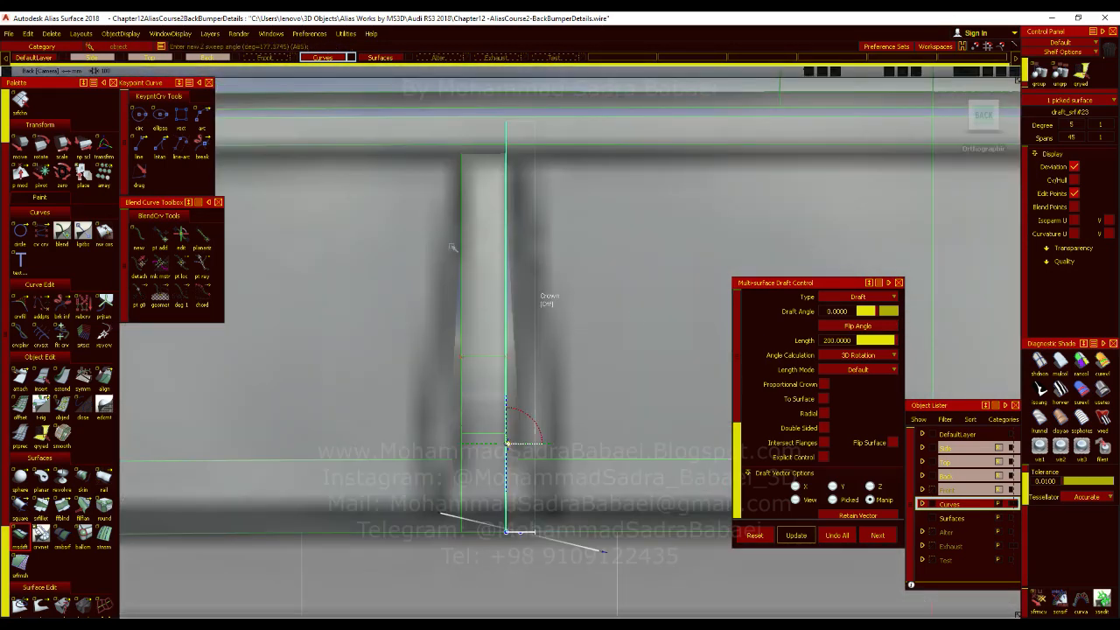
pyautogui.keyDown('alt'); pyautogui.keyDown('shift'); pyautogui.moveTo(459, 351); pyautogui.dragTo(718, 395, button='right'); pyautogui.keyUp('shift'); pyautogui.keyUp('alt')
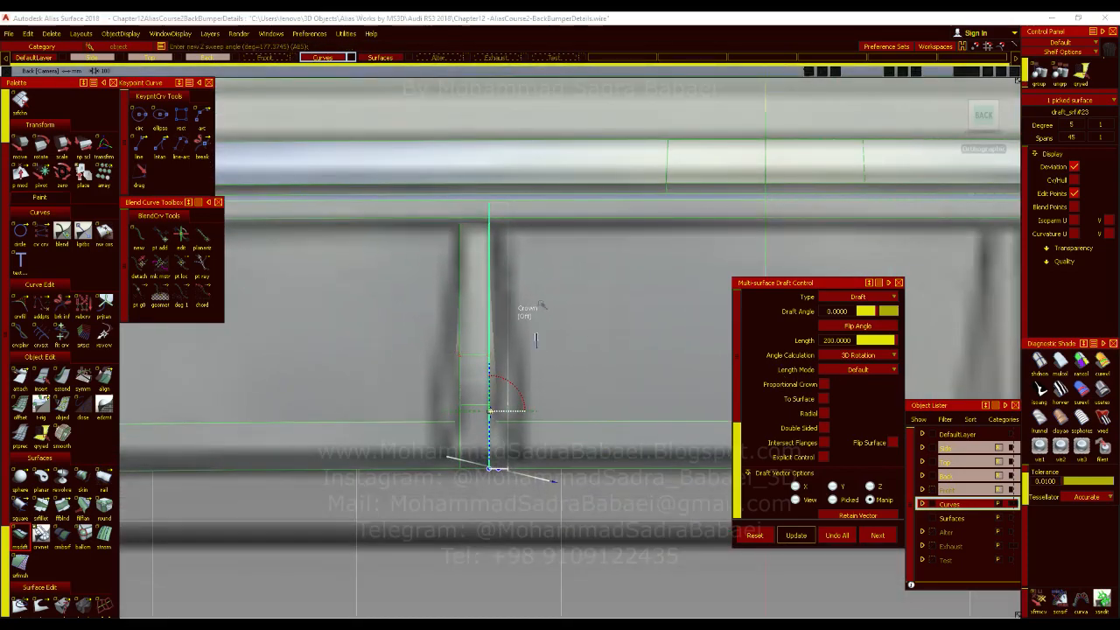
pyautogui.keyDown('ctrl'); pyautogui.keyDown('shift'); pyautogui.moveTo(539, 327); pyautogui.dragTo(542, 350); pyautogui.keyUp('shift'); pyautogui.keyUp('ctrl')
pyautogui.keyDown('alt'); pyautogui.keyDown('shift'); pyautogui.moveTo(548, 333); pyautogui.dragTo(625, 420, button='right'); pyautogui.keyUp('shift'); pyautogui.keyUp('alt')
pyautogui.keyDown('alt'); pyautogui.keyDown('shift'); pyautogui.click(629, 458); pyautogui.keyUp('shift'); pyautogui.keyUp('alt')
pyautogui.keyDown('alt'); pyautogui.keyDown('shift'); pyautogui.moveTo(629, 458); pyautogui.dragTo(507, 411); pyautogui.keyUp('shift'); pyautogui.keyUp('alt')
pyautogui.keyDown('alt'); pyautogui.keyDown('shift'); pyautogui.moveTo(507, 415); pyautogui.dragTo(581, 447, button='right'); pyautogui.keyUp('shift'); pyautogui.keyUp('alt')
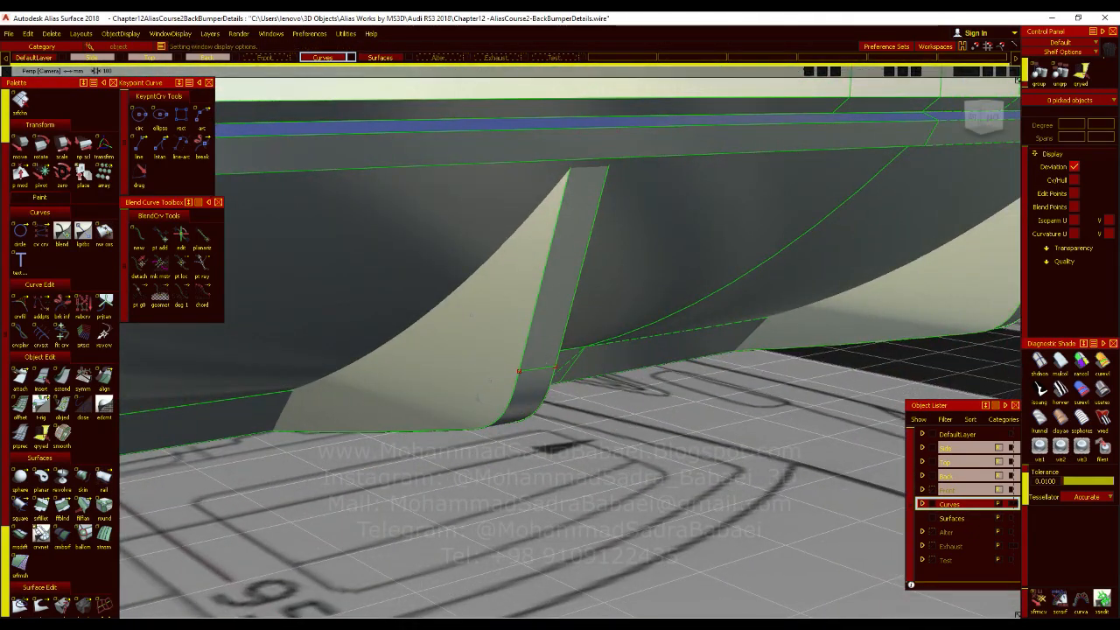
# Intersect the draft surface on the fin's left side with the diffuser surfaces and trim it, keeping the exposed part.
pyautogui.keyDown('alt'); pyautogui.keyDown('shift'); pyautogui.moveTo(481, 393); pyautogui.dragTo(391, 327); pyautogui.keyUp('shift'); pyautogui.keyUp('alt')
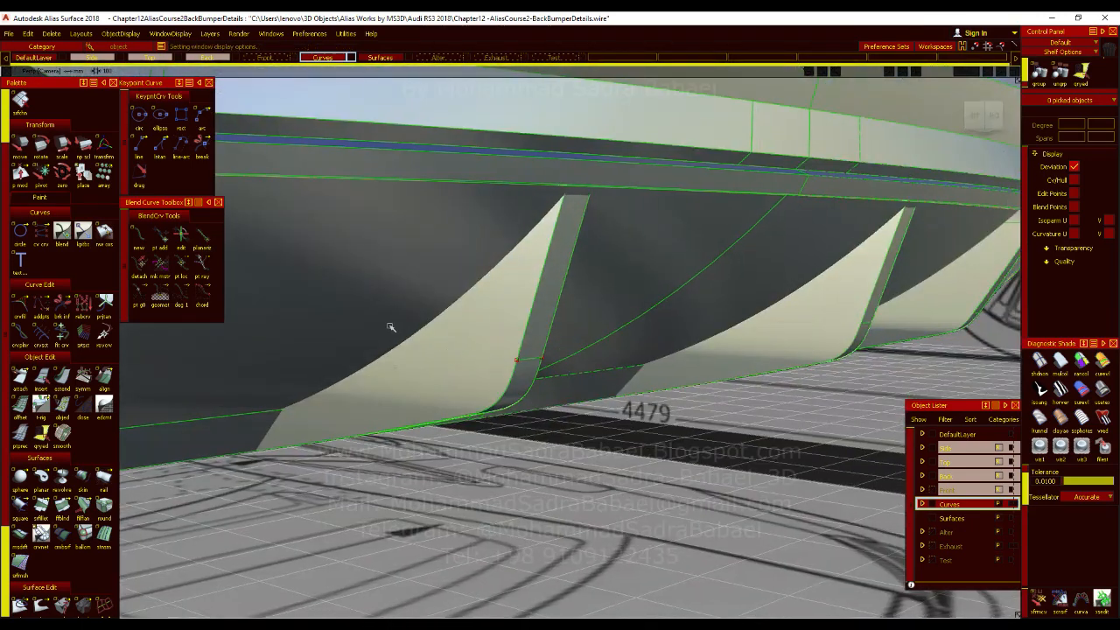
pyautogui.scroll(-2, 59, 498)
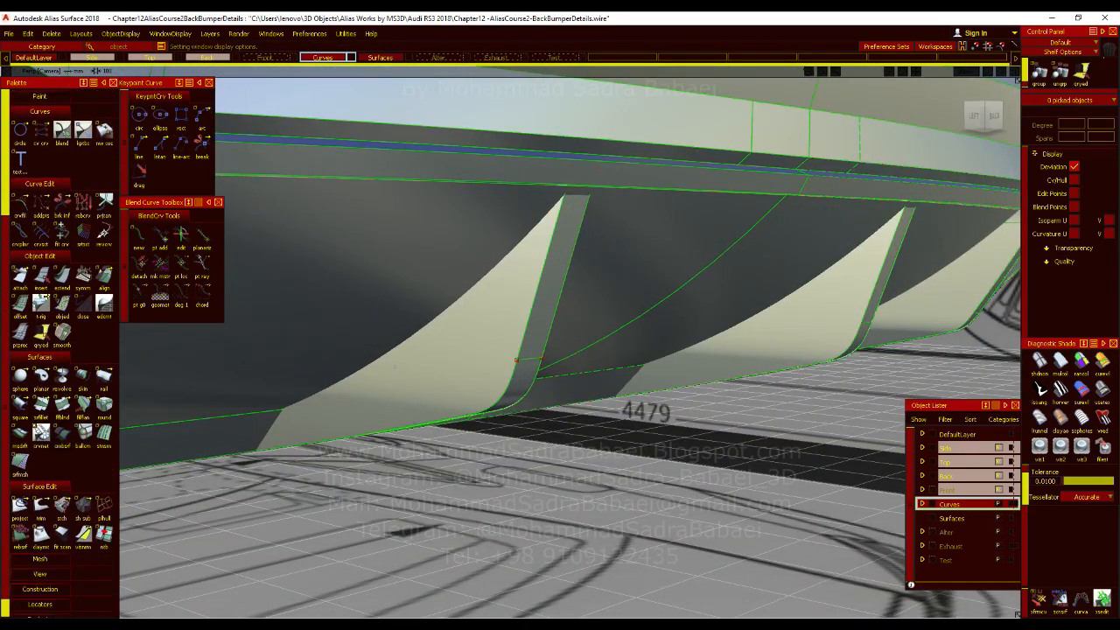
pyautogui.click(61, 505)
pyautogui.click(468, 351)
pyautogui.press('Return')
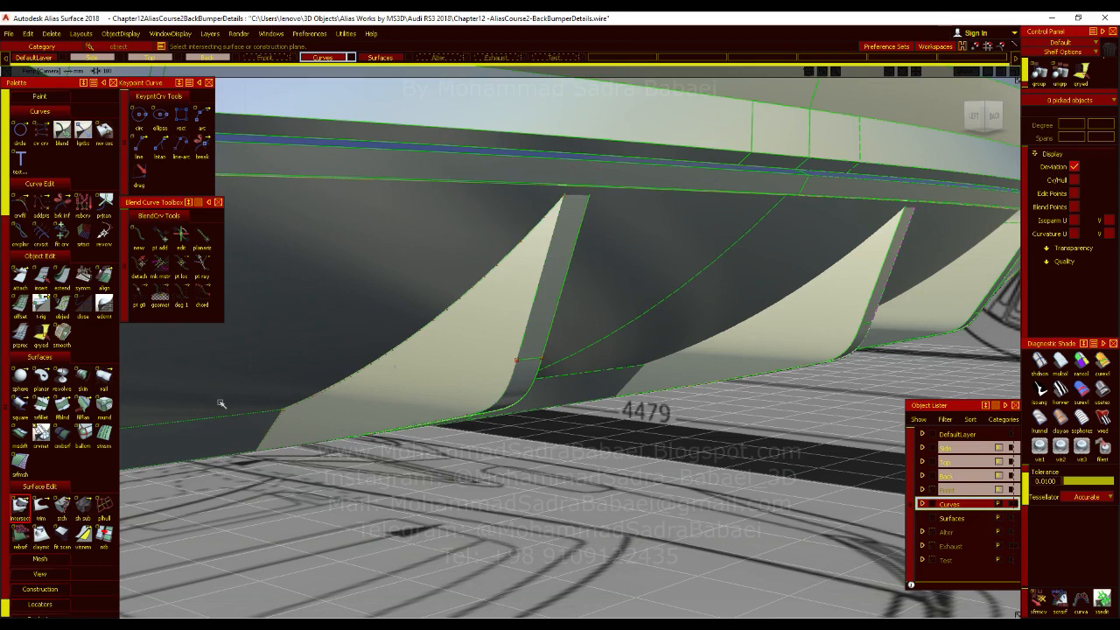
pyautogui.click(41, 508)
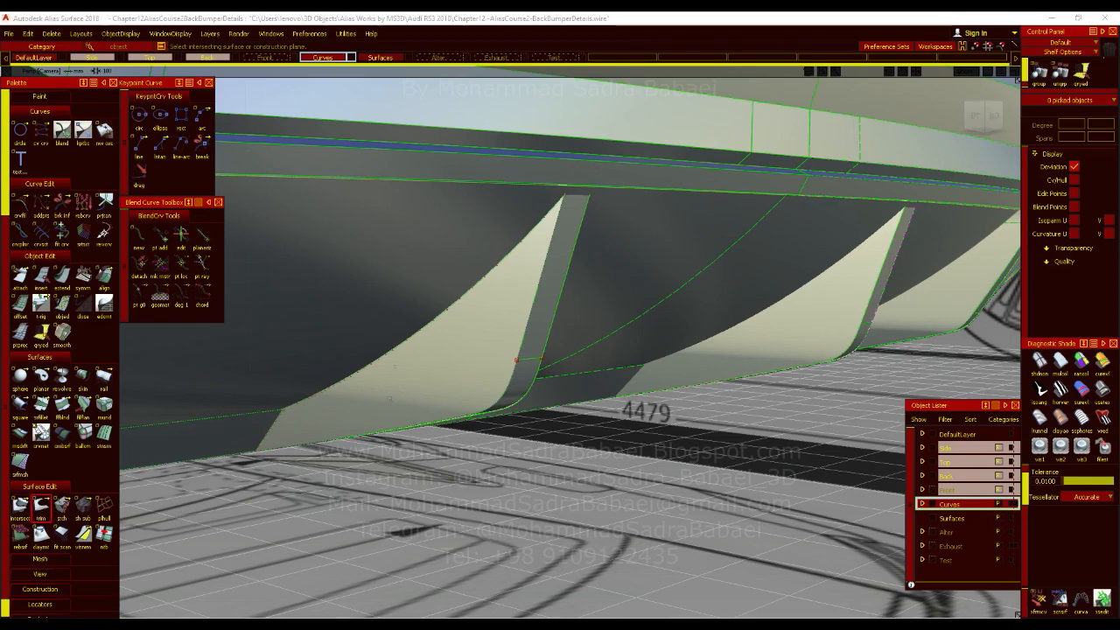
pyautogui.click(432, 361)
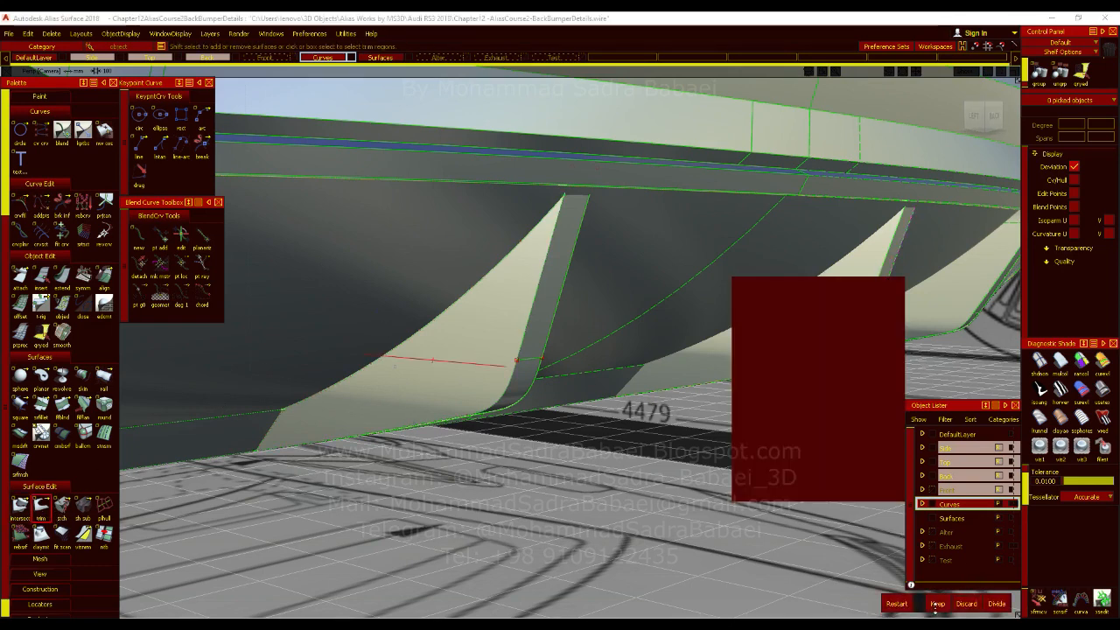
pyautogui.click(934, 605)
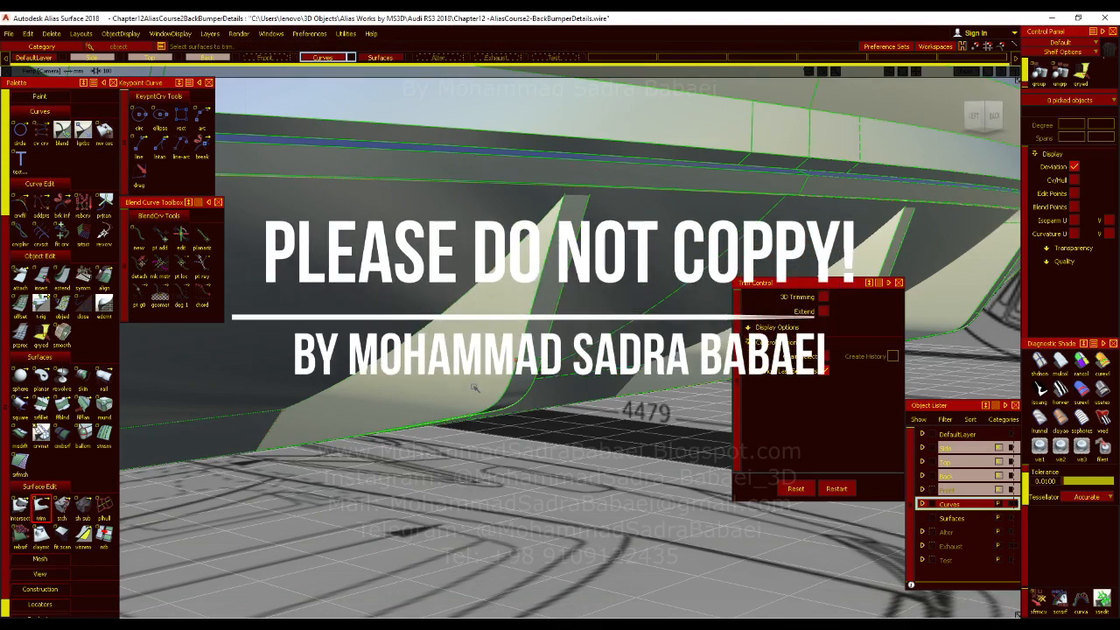
# Assign the leftover straight line beneath the diffuser to the Alter layer.
pyautogui.keyDown('alt'); pyautogui.keyDown('shift'); pyautogui.moveTo(475, 387); pyautogui.dragTo(306, 359); pyautogui.keyUp('shift'); pyautogui.keyUp('alt')
pyautogui.keyDown('ctrl'); pyautogui.keyDown('shift'); pyautogui.moveTo(549, 298); pyautogui.dragTo(569, 411); pyautogui.keyUp('shift'); pyautogui.keyUp('ctrl')
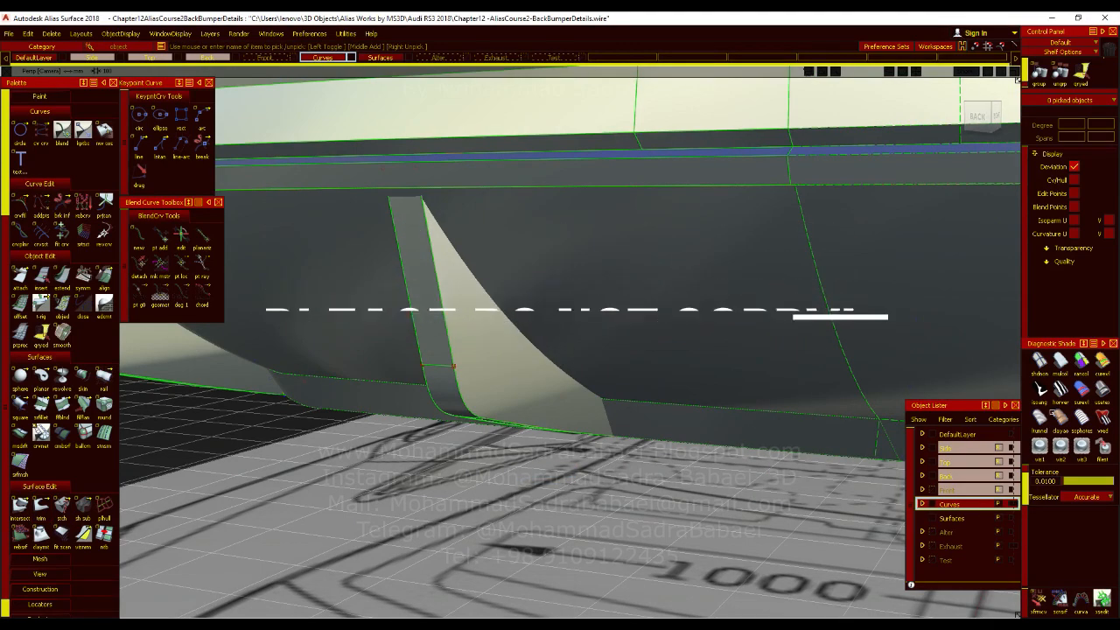
pyautogui.keyDown('alt'); pyautogui.keyDown('shift'); pyautogui.moveTo(697, 380); pyautogui.dragTo(125, 385); pyautogui.keyUp('shift'); pyautogui.keyUp('alt')
pyautogui.keyDown('alt'); pyautogui.keyDown('shift'); pyautogui.moveTo(563, 424); pyautogui.dragTo(556, 425, button='right'); pyautogui.keyUp('shift'); pyautogui.keyUp('alt')
pyautogui.keyDown('alt'); pyautogui.keyDown('shift'); pyautogui.moveTo(555, 424); pyautogui.dragTo(446, 424); pyautogui.keyUp('shift'); pyautogui.keyUp('alt')
pyautogui.keyDown('alt'); pyautogui.keyDown('shift'); pyautogui.moveTo(461, 327); pyautogui.dragTo(495, 376); pyautogui.keyUp('shift'); pyautogui.keyUp('alt')
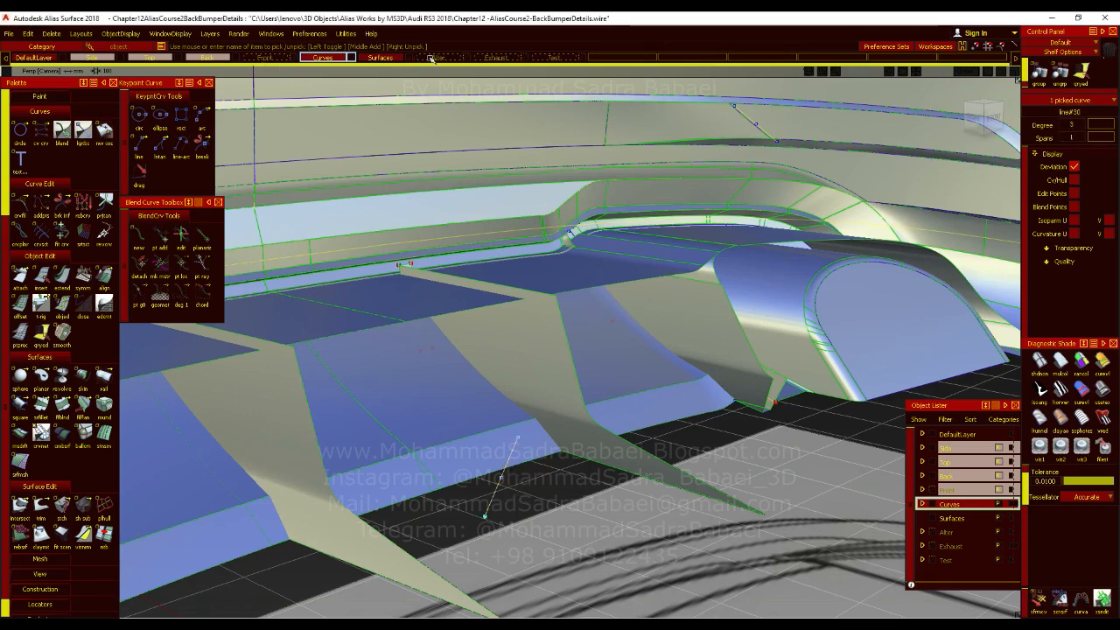
pyautogui.moveTo(441, 58); pyautogui.dragTo(444, 68)
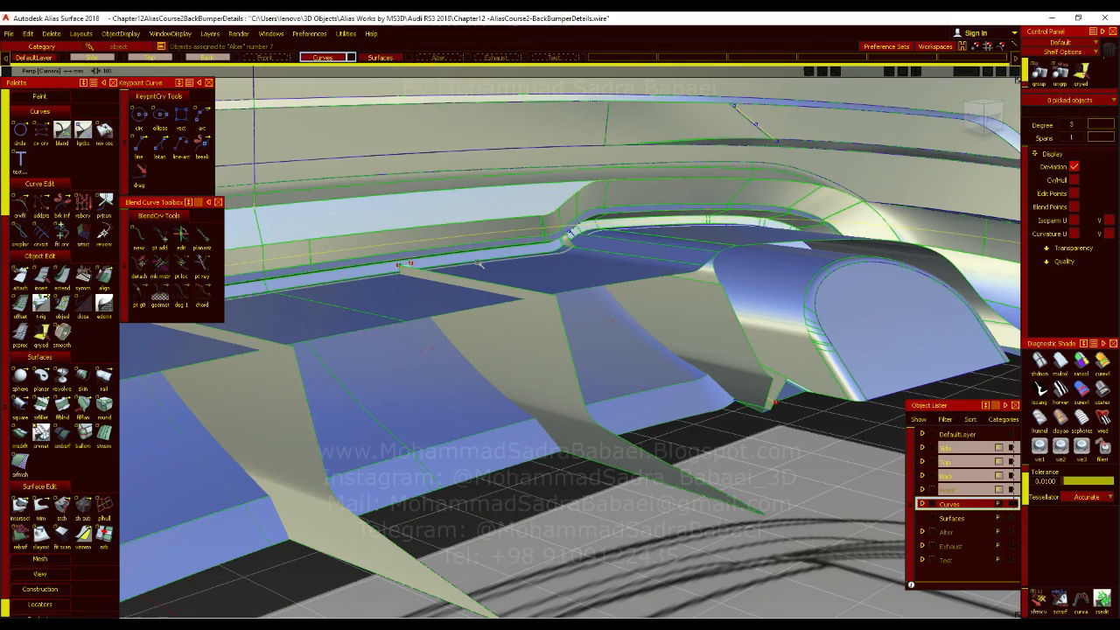
# Intersect the draft surface on the fin's right side with the diffuser surfaces and trim it, keeping the exposed part.
pyautogui.keyDown('alt'); pyautogui.keyDown('shift'); pyautogui.moveTo(350, 284); pyautogui.dragTo(607, 324); pyautogui.keyUp('shift'); pyautogui.keyUp('alt')
pyautogui.keyDown('alt'); pyautogui.keyDown('shift'); pyautogui.moveTo(607, 325); pyautogui.dragTo(479, 344, button='right'); pyautogui.keyUp('shift'); pyautogui.keyUp('alt')
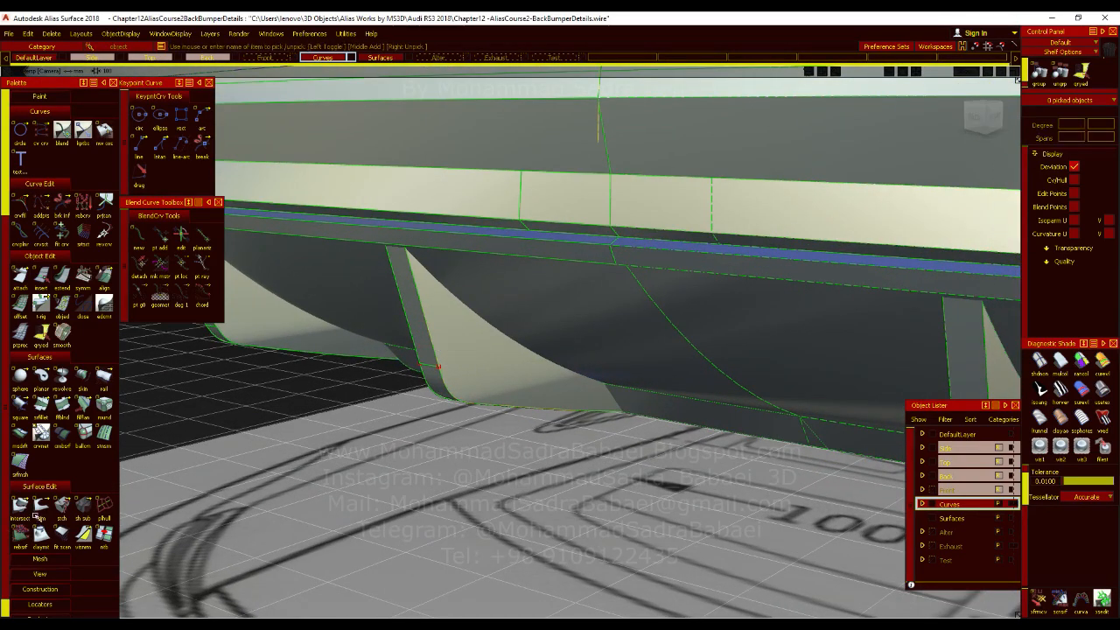
pyautogui.click(489, 373)
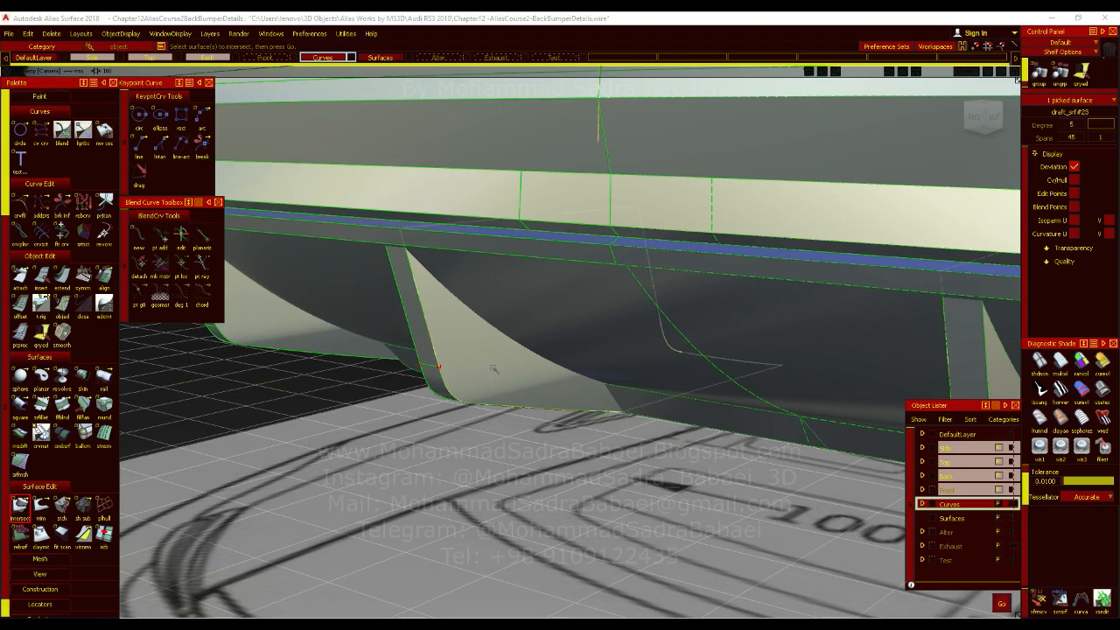
pyautogui.press('Return')
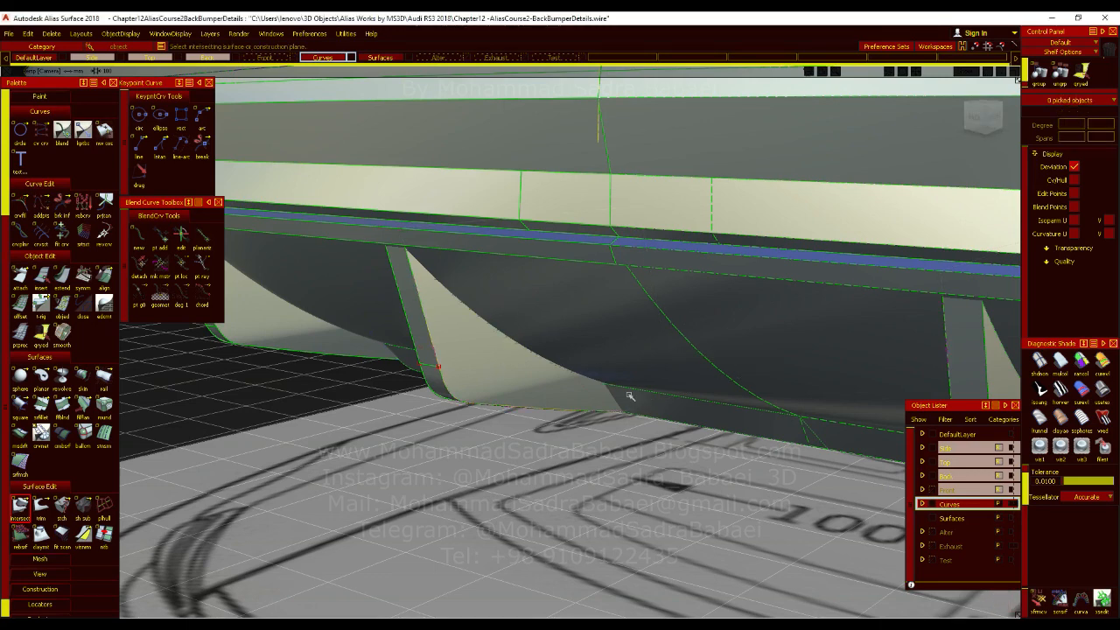
pyautogui.click(498, 360)
pyautogui.click(937, 603)
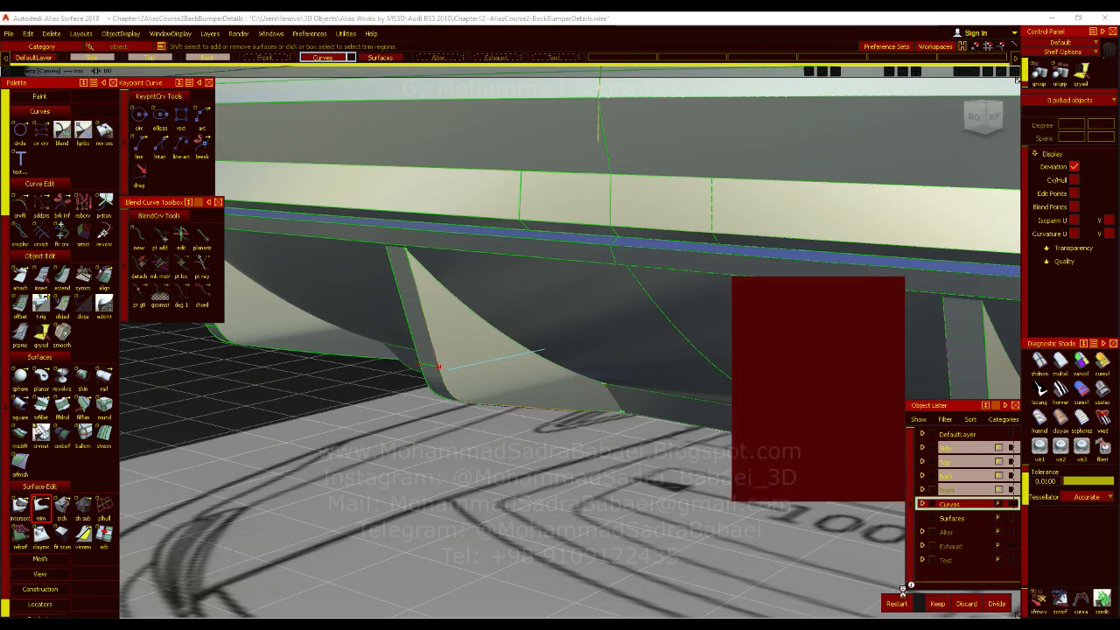
pyautogui.click(525, 295)
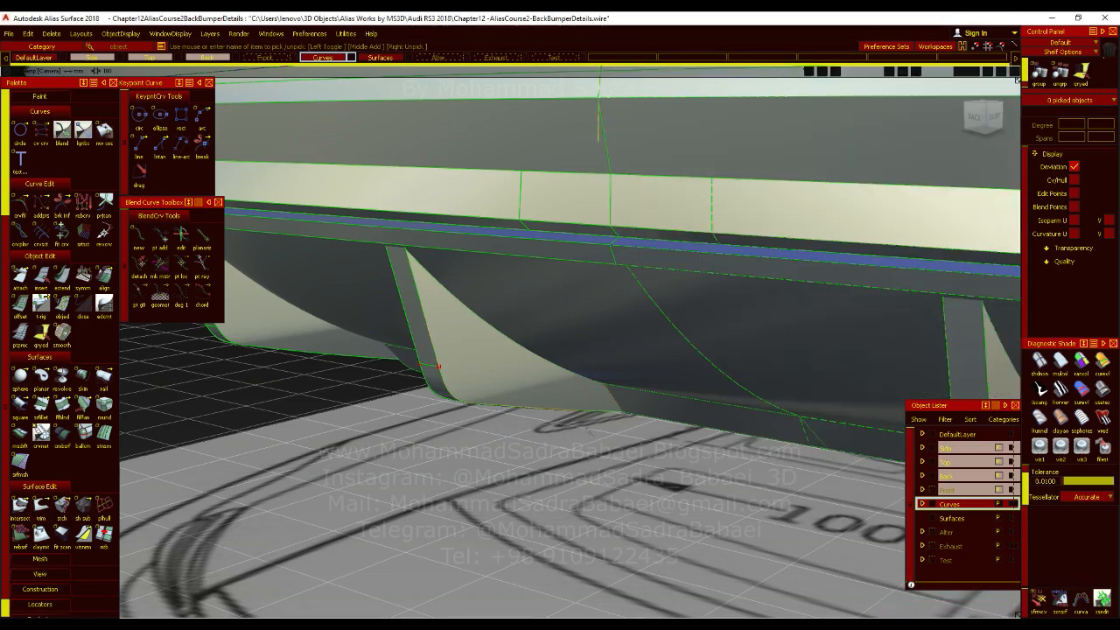
# Inspect the trimmed fins with the model lines hidden, and show the lines again.
pyautogui.keyDown('alt'); pyautogui.keyDown('shift'); pyautogui.moveTo(394, 446); pyautogui.dragTo(607, 425); pyautogui.keyUp('shift'); pyautogui.keyUp('alt')
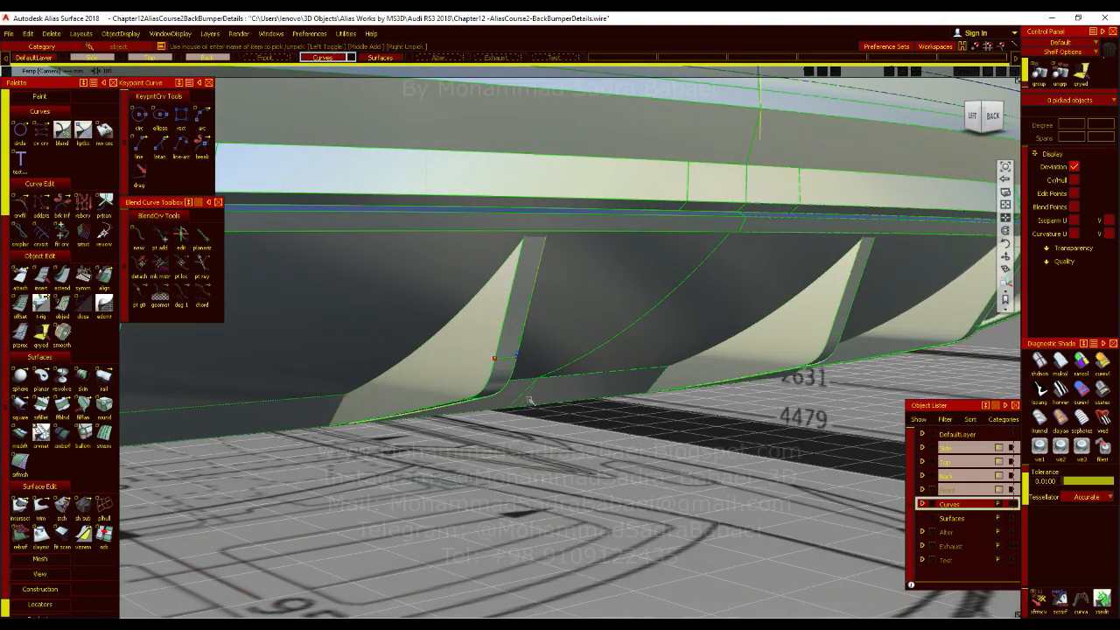
pyautogui.keyDown('alt'); pyautogui.keyDown('shift'); pyautogui.moveTo(537, 410); pyautogui.dragTo(554, 362); pyautogui.keyUp('shift'); pyautogui.keyUp('alt')
pyautogui.hotkey('alt', 'm')
pyautogui.keyDown('alt'); pyautogui.keyDown('shift'); pyautogui.moveTo(612, 402); pyautogui.dragTo(518, 348); pyautogui.keyUp('shift'); pyautogui.keyUp('alt')
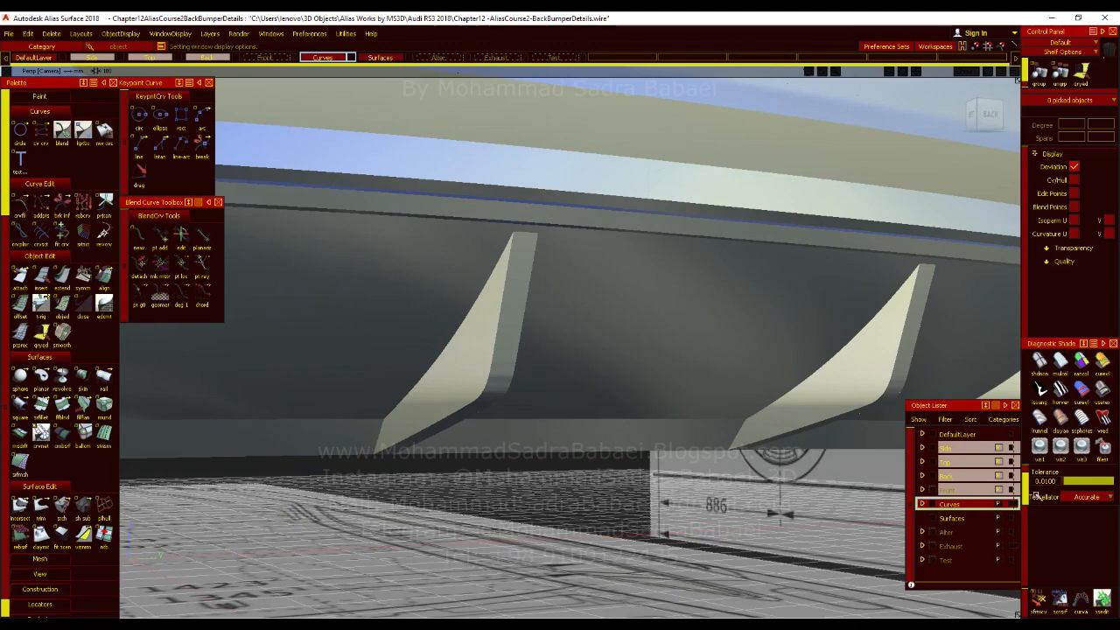
pyautogui.hotkey('alt', 'm')
# Set the shading tolerance to 0.1 and check the fins with the model lines toggled off and on.
pyautogui.keyDown('alt'); pyautogui.keyDown('shift'); pyautogui.moveTo(539, 377); pyautogui.dragTo(526, 403); pyautogui.keyUp('shift'); pyautogui.keyUp('alt')
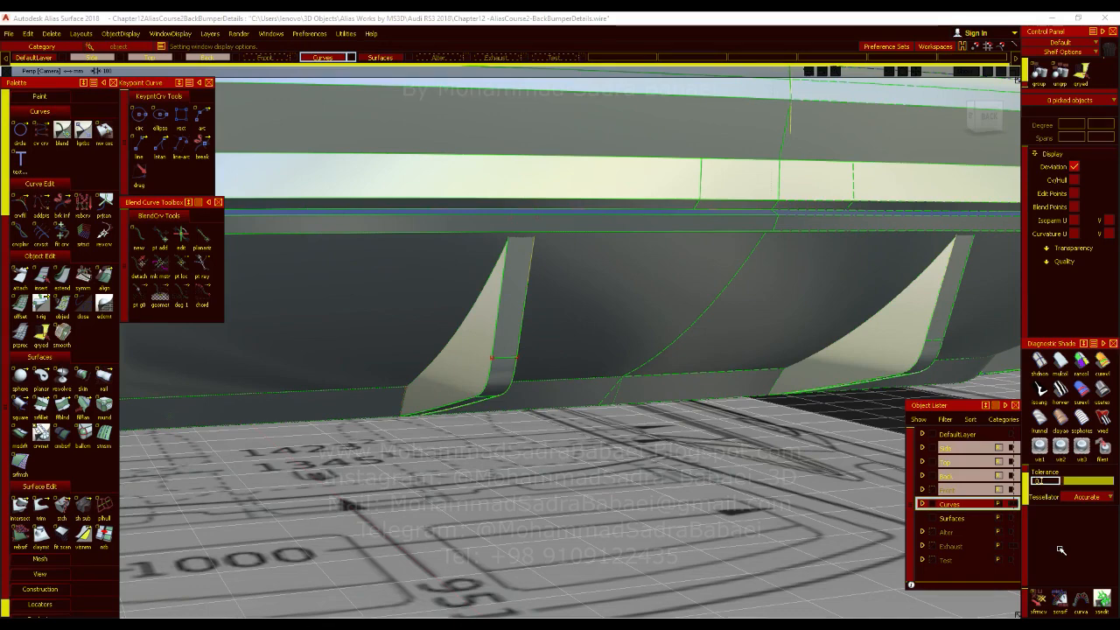
pyautogui.hotkey('alt', 'm')
pyautogui.keyDown('alt'); pyautogui.keyDown('shift'); pyautogui.moveTo(535, 402); pyautogui.dragTo(595, 374); pyautogui.keyUp('shift'); pyautogui.keyUp('alt')
pyautogui.hotkey('alt', 'm')
pyautogui.keyDown('alt'); pyautogui.keyDown('shift'); pyautogui.moveTo(562, 425); pyautogui.dragTo(561, 410, button='right'); pyautogui.keyUp('shift'); pyautogui.keyUp('alt')
pyautogui.keyDown('alt'); pyautogui.keyDown('shift'); pyautogui.moveTo(561, 411); pyautogui.dragTo(484, 488); pyautogui.keyUp('shift'); pyautogui.keyUp('alt')
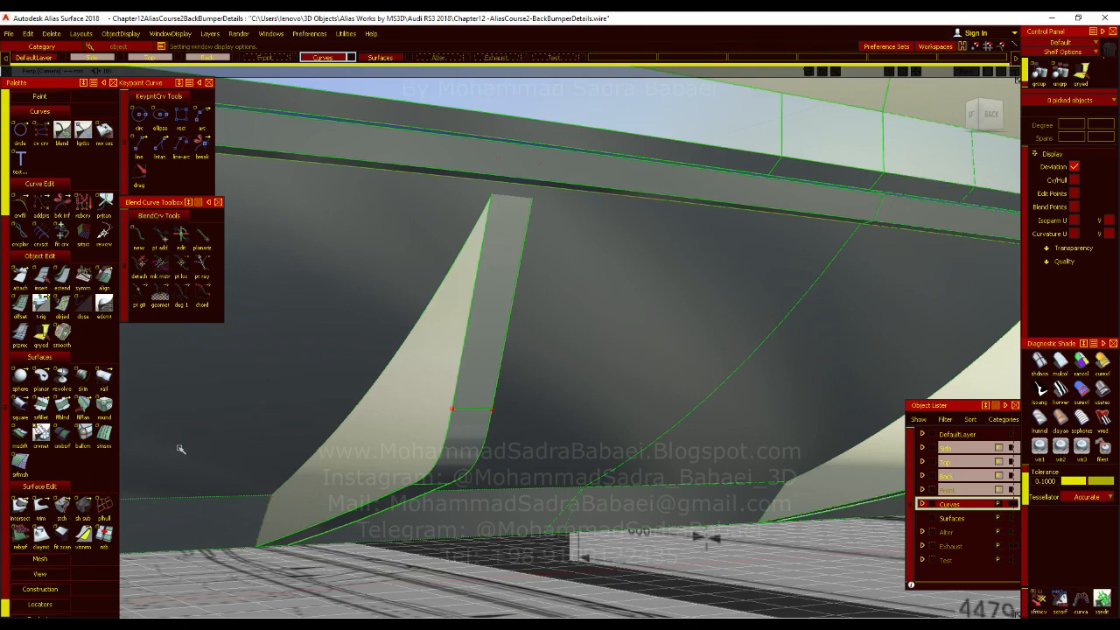
# Intersect the fin's narrow rear-facing strip with the diffuser surfaces and trim it to its exposed part.
pyautogui.keyDown('alt'); pyautogui.keyDown('shift'); pyautogui.moveTo(246, 426); pyautogui.dragTo(344, 427); pyautogui.keyUp('shift'); pyautogui.keyUp('alt')
pyautogui.keyDown('alt'); pyautogui.keyDown('shift'); pyautogui.click(344, 428); pyautogui.keyUp('shift'); pyautogui.keyUp('alt')
pyautogui.keyDown('alt'); pyautogui.keyDown('shift'); pyautogui.moveTo(444, 479); pyautogui.dragTo(339, 470); pyautogui.keyUp('shift'); pyautogui.keyUp('alt')
pyautogui.click(20, 506)
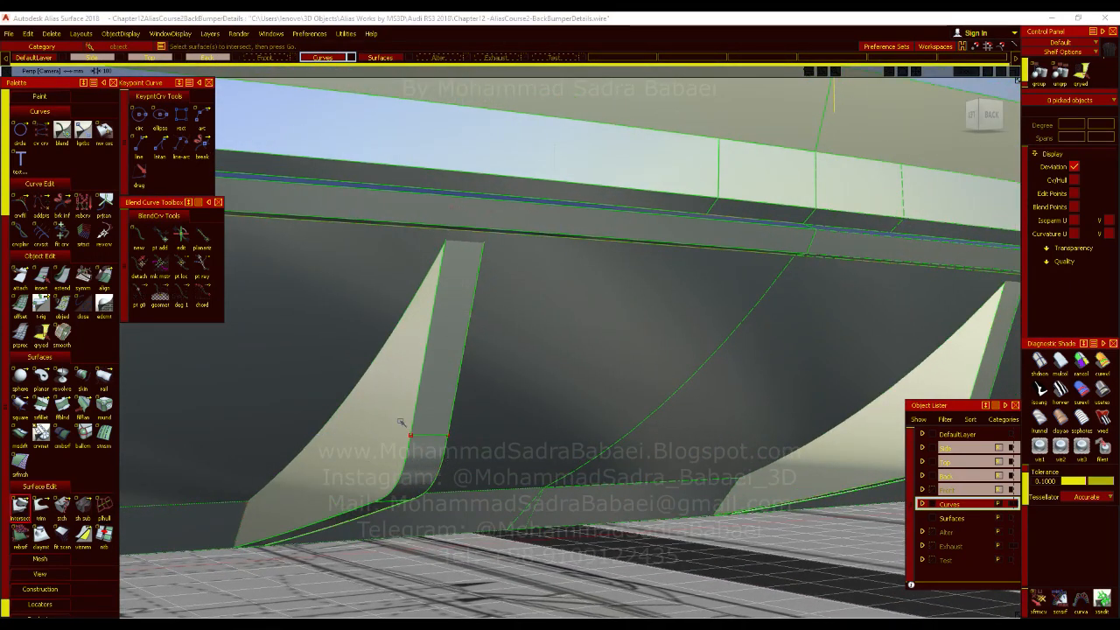
pyautogui.click(453, 348)
pyautogui.press('space')
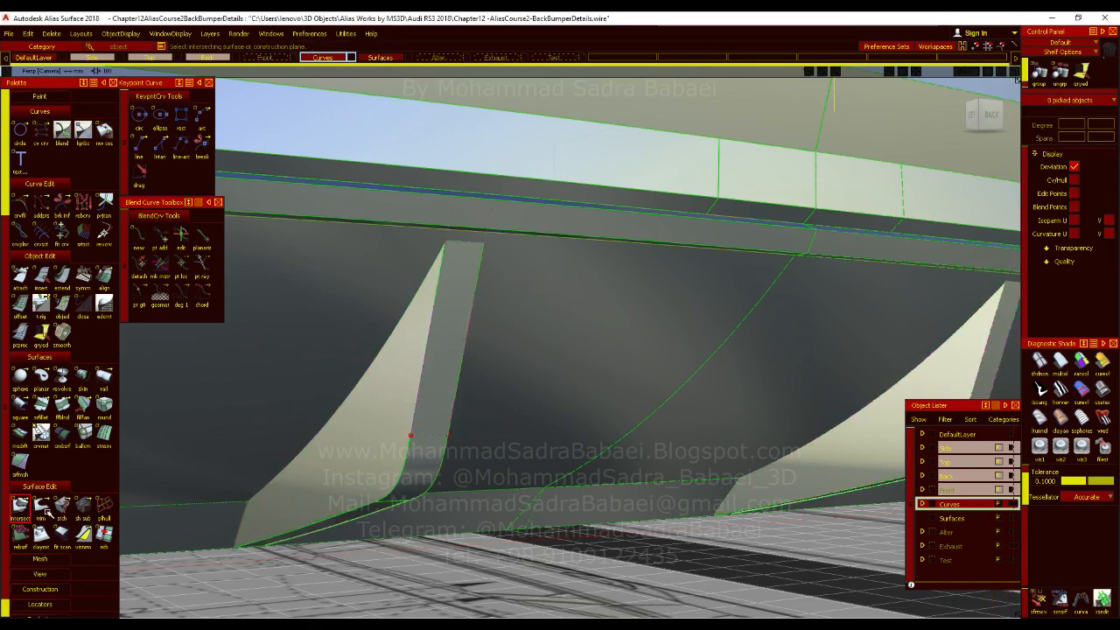
pyautogui.click(821, 496)
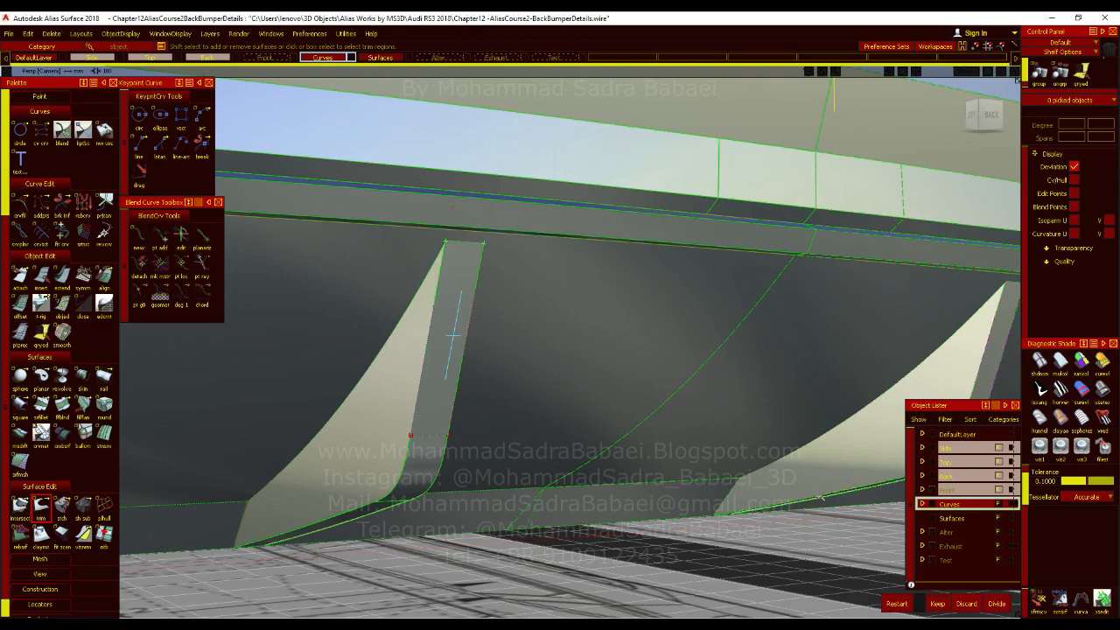
pyautogui.click(966, 603)
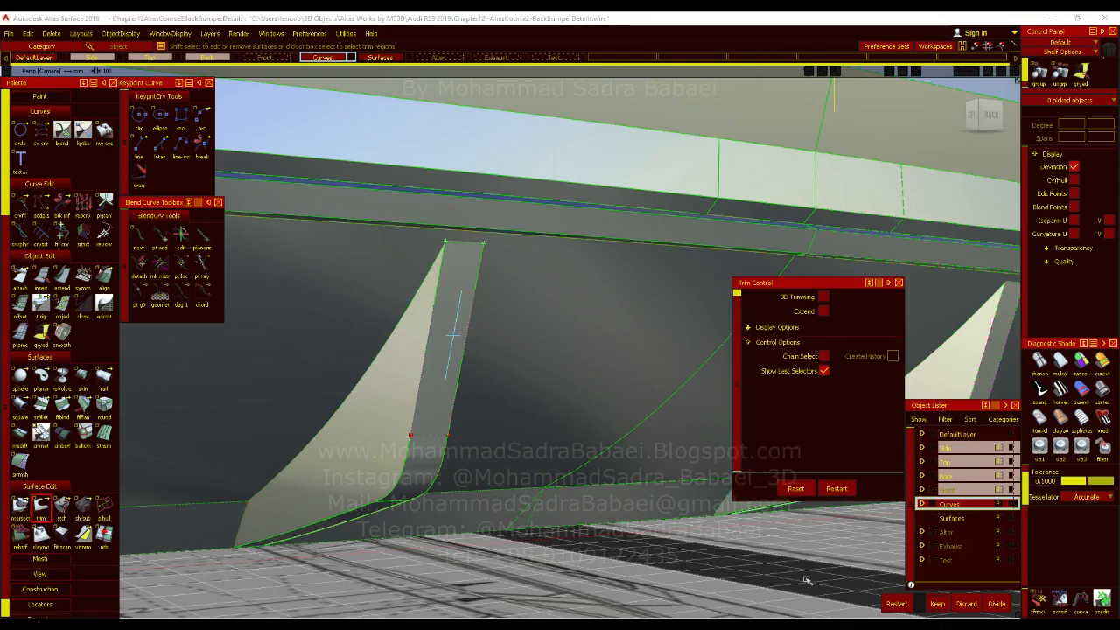
# Inspect the trimmed fin from several angles and save the file.
pyautogui.keyDown('ctrl'); pyautogui.keyDown('shift'); pyautogui.moveTo(496, 272); pyautogui.dragTo(488, 388); pyautogui.keyUp('shift'); pyautogui.keyUp('ctrl')
pyautogui.keyDown('alt'); pyautogui.keyDown('shift'); pyautogui.moveTo(613, 389); pyautogui.dragTo(790, 94, button='middle'); pyautogui.keyUp('shift'); pyautogui.keyUp('alt')
pyautogui.keyDown('alt'); pyautogui.keyDown('shift'); pyautogui.moveTo(432, 345); pyautogui.dragTo(330, 338, button='right'); pyautogui.keyUp('shift'); pyautogui.keyUp('alt')
pyautogui.keyDown('alt'); pyautogui.keyDown('shift'); pyautogui.moveTo(507, 408); pyautogui.dragTo(513, 464, button='middle'); pyautogui.keyUp('shift'); pyautogui.keyUp('alt')
pyautogui.keyDown('alt'); pyautogui.keyDown('shift'); pyautogui.moveTo(512, 463); pyautogui.dragTo(592, 426); pyautogui.keyUp('shift'); pyautogui.keyUp('alt')
pyautogui.keyDown('alt'); pyautogui.keyDown('shift'); pyautogui.moveTo(592, 425); pyautogui.dragTo(618, 427, button='right'); pyautogui.keyUp('shift'); pyautogui.keyUp('alt')
pyautogui.keyDown('alt'); pyautogui.keyDown('shift'); pyautogui.moveTo(618, 427); pyautogui.dragTo(541, 464, button='middle'); pyautogui.keyUp('shift'); pyautogui.keyUp('alt')
pyautogui.keyDown('alt'); pyautogui.keyDown('shift'); pyautogui.click(510, 394); pyautogui.keyUp('shift'); pyautogui.keyUp('alt')
pyautogui.keyDown('alt'); pyautogui.keyDown('shift'); pyautogui.moveTo(511, 394); pyautogui.dragTo(467, 229); pyautogui.keyUp('shift'); pyautogui.keyUp('alt')
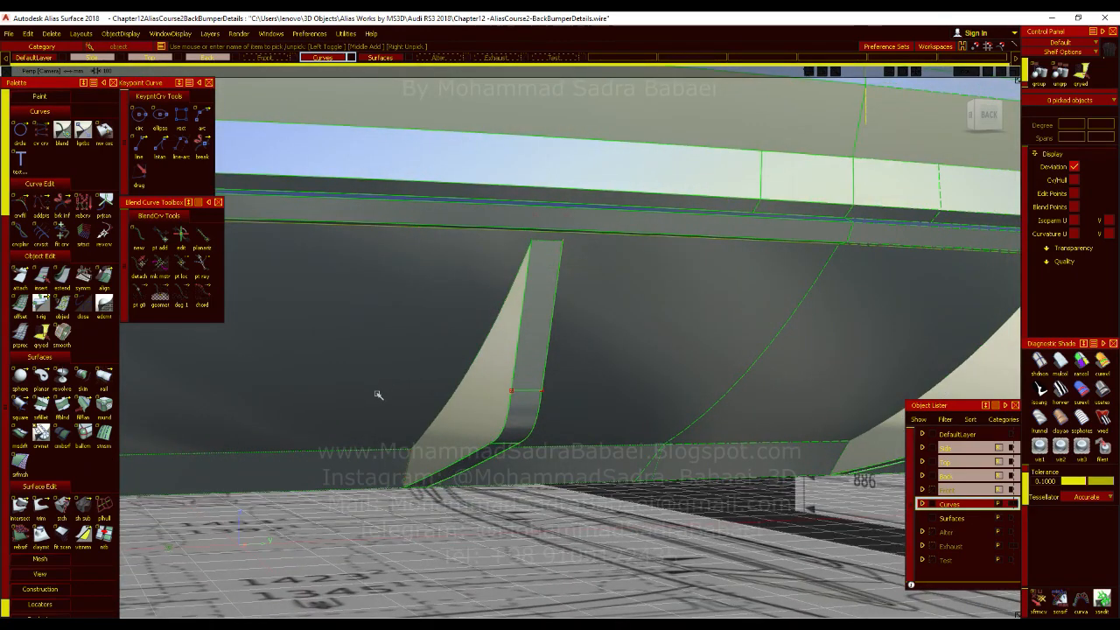
pyautogui.hotkey('ctrl', 's')
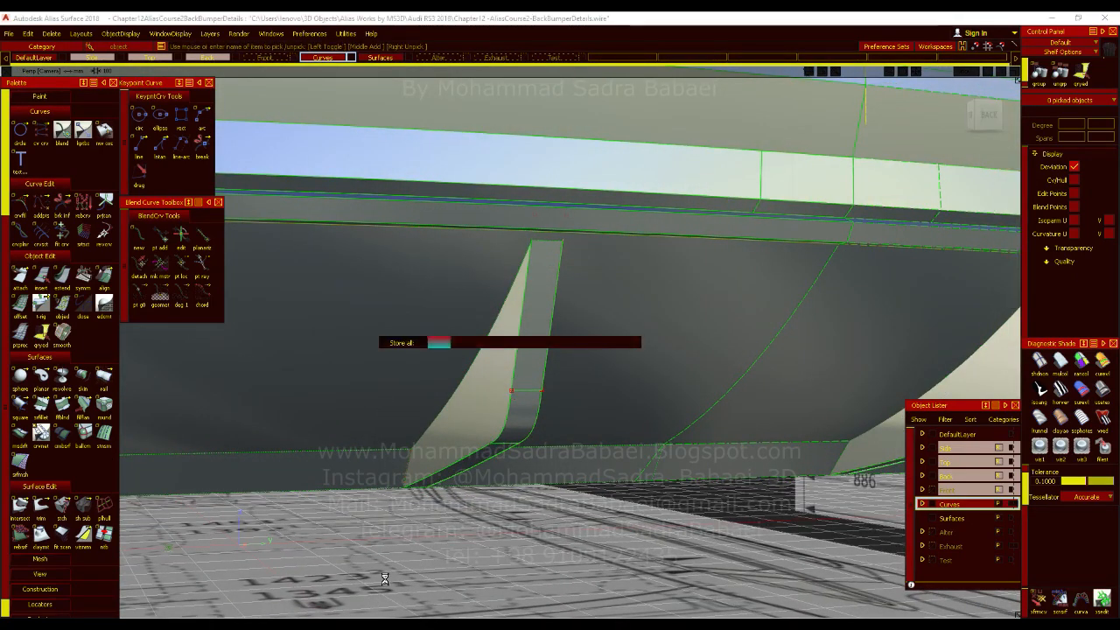
# Try to fillet the fin's rear-facing strip against both of its side surfaces with a radius of 1.
pyautogui.keyDown('alt'); pyautogui.keyDown('shift'); pyautogui.moveTo(382, 578); pyautogui.dragTo(298, 502, button='right'); pyautogui.keyUp('shift'); pyautogui.keyUp('alt')
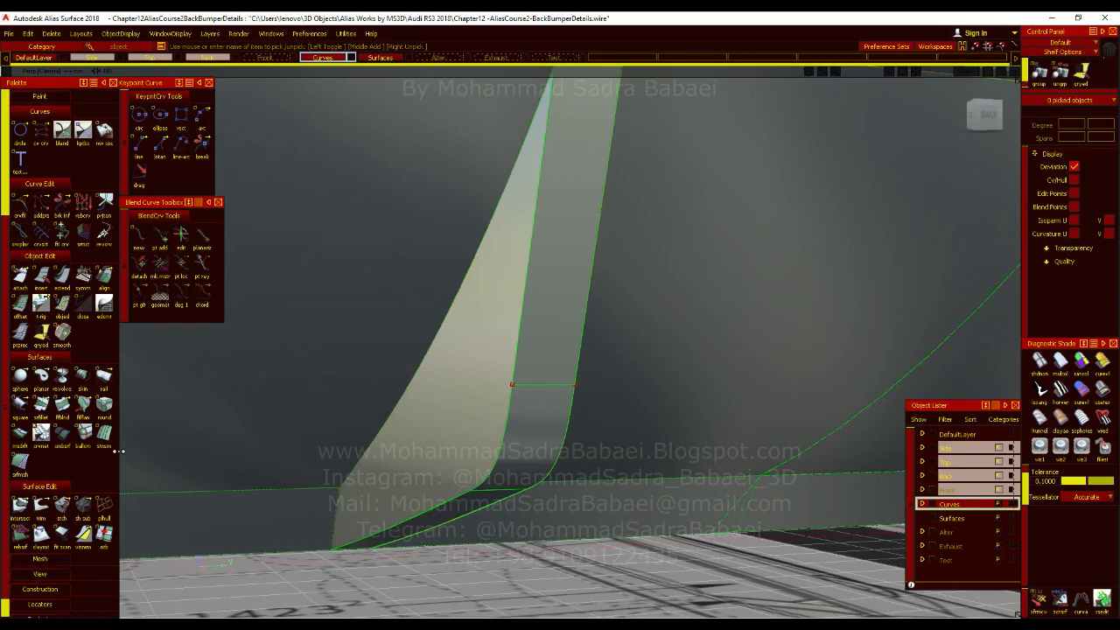
pyautogui.keyDown('alt'); pyautogui.keyDown('shift'); pyautogui.moveTo(388, 408); pyautogui.dragTo(615, 429); pyautogui.keyUp('shift'); pyautogui.keyUp('alt')
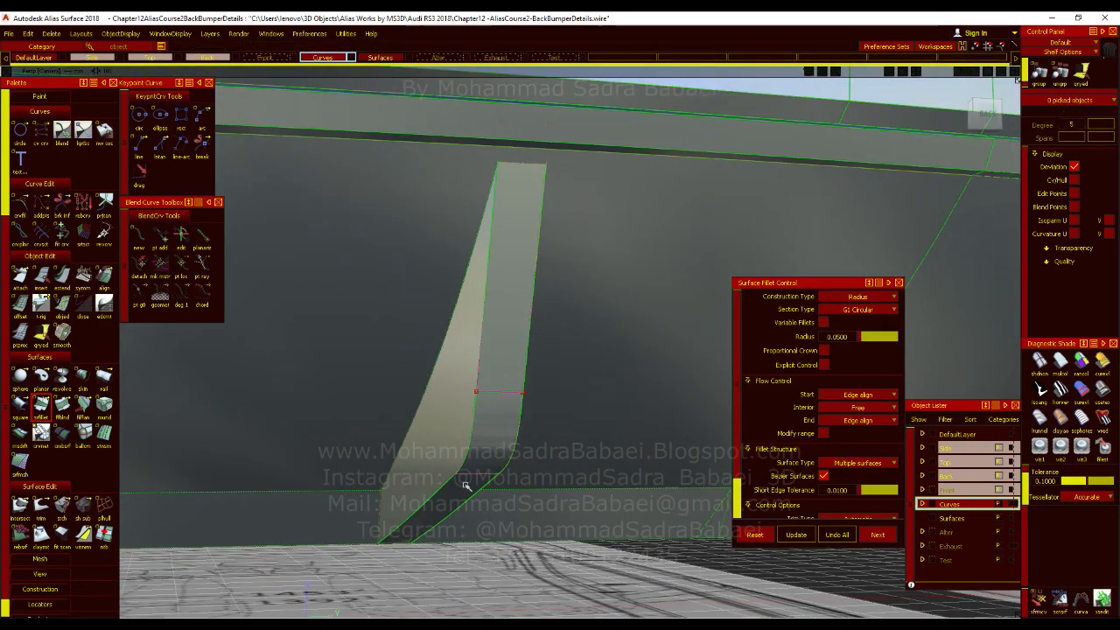
pyautogui.keyDown('alt'); pyautogui.keyDown('shift'); pyautogui.moveTo(501, 490); pyautogui.dragTo(560, 410); pyautogui.keyUp('shift'); pyautogui.keyUp('alt')
pyautogui.keyDown('alt'); pyautogui.keyDown('shift'); pyautogui.moveTo(554, 448); pyautogui.dragTo(280, 483); pyautogui.keyUp('shift'); pyautogui.keyUp('alt')
pyautogui.click(537, 464)
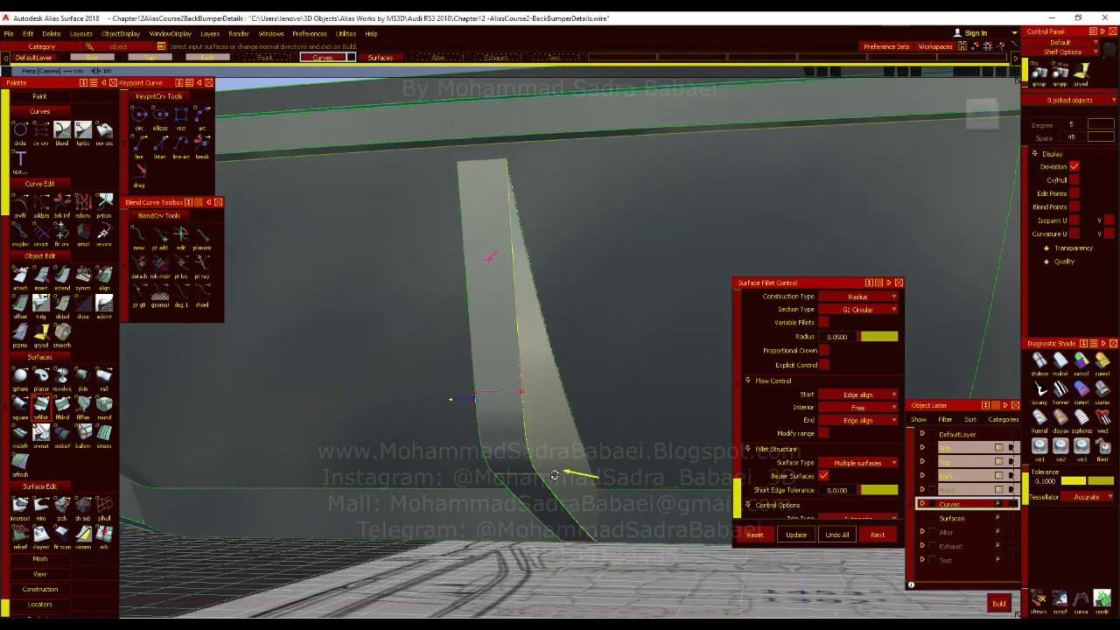
pyautogui.keyDown('alt'); pyautogui.keyDown('shift'); pyautogui.moveTo(541, 464); pyautogui.dragTo(700, 450); pyautogui.keyUp('shift'); pyautogui.keyUp('alt')
pyautogui.click(475, 448)
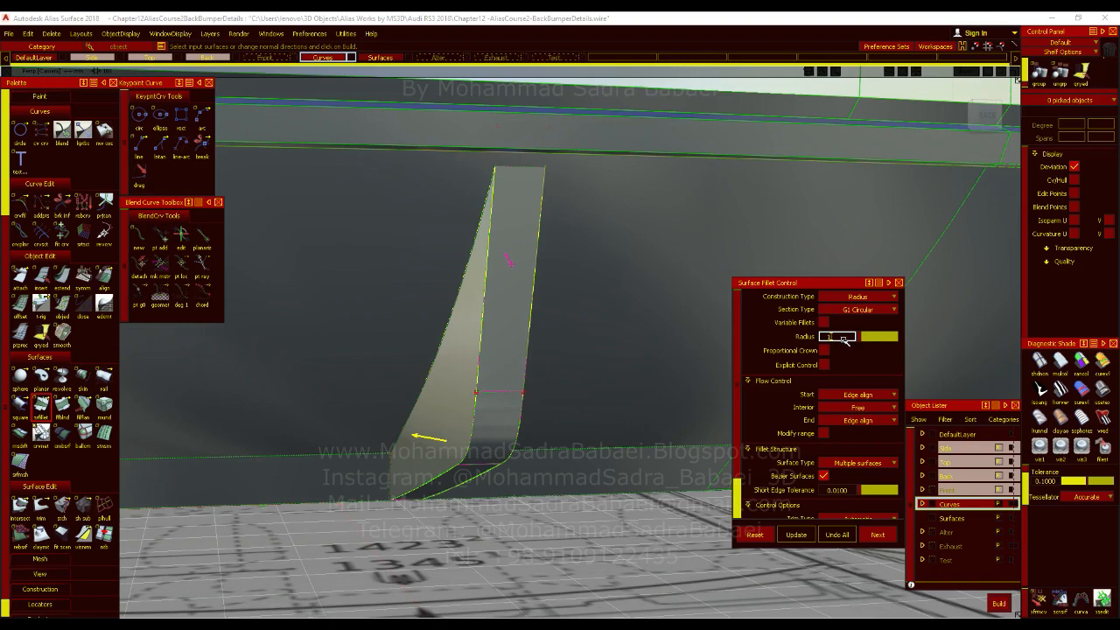
pyautogui.press('Return')
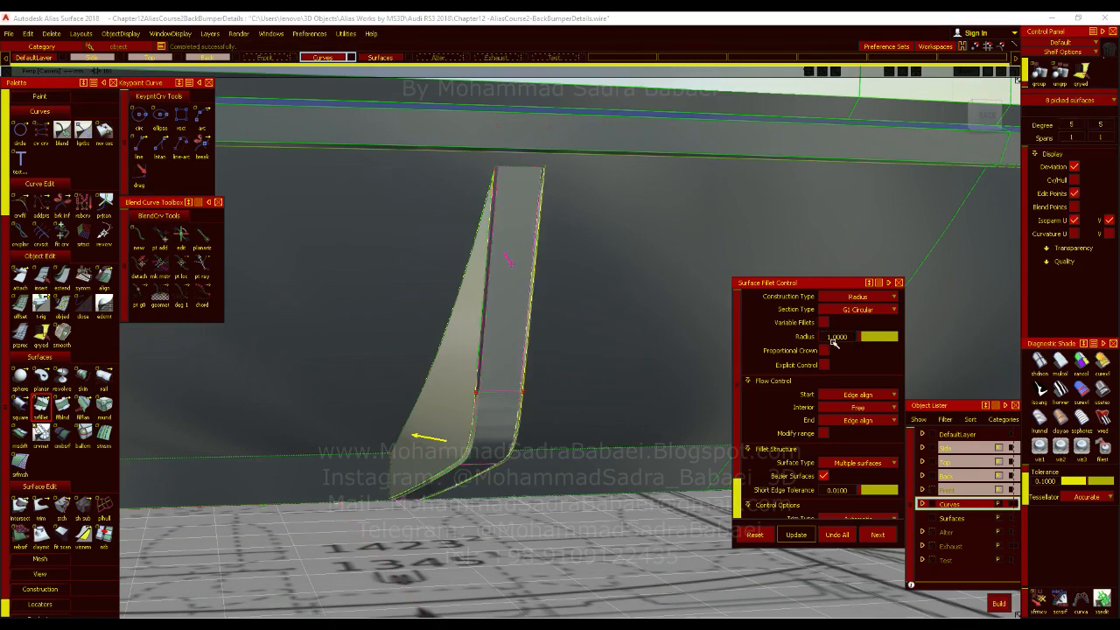
# Examine the fillets along both edges of the fin from several angles and deselect the surfaces.
pyautogui.keyDown('alt'); pyautogui.keyDown('shift'); pyautogui.moveTo(579, 407); pyautogui.dragTo(665, 392); pyautogui.keyUp('shift'); pyautogui.keyUp('alt')
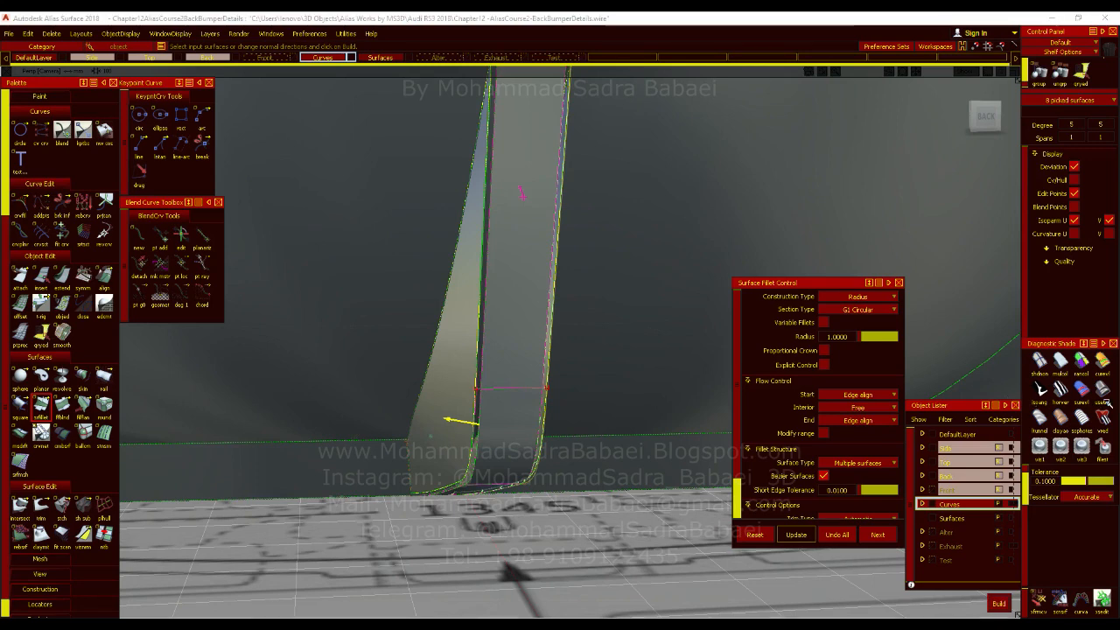
pyautogui.keyDown('alt'); pyautogui.keyDown('shift'); pyautogui.moveTo(615, 419); pyautogui.dragTo(558, 376); pyautogui.keyUp('shift'); pyautogui.keyUp('alt')
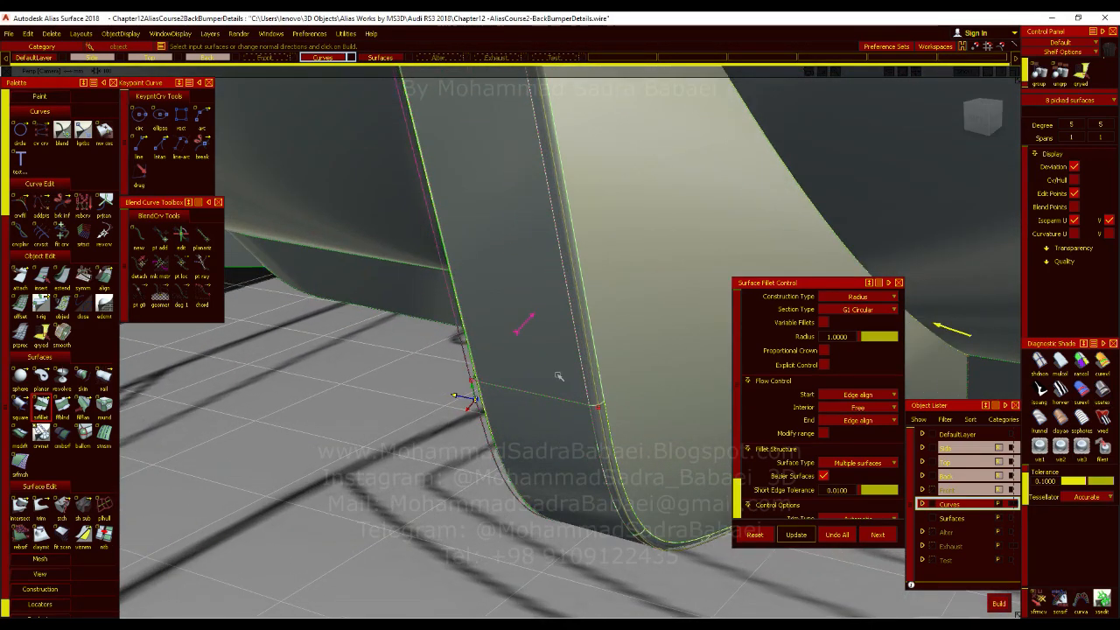
pyautogui.keyDown('alt'); pyautogui.keyDown('shift'); pyautogui.moveTo(461, 398); pyautogui.dragTo(672, 385); pyautogui.keyUp('shift'); pyautogui.keyUp('alt')
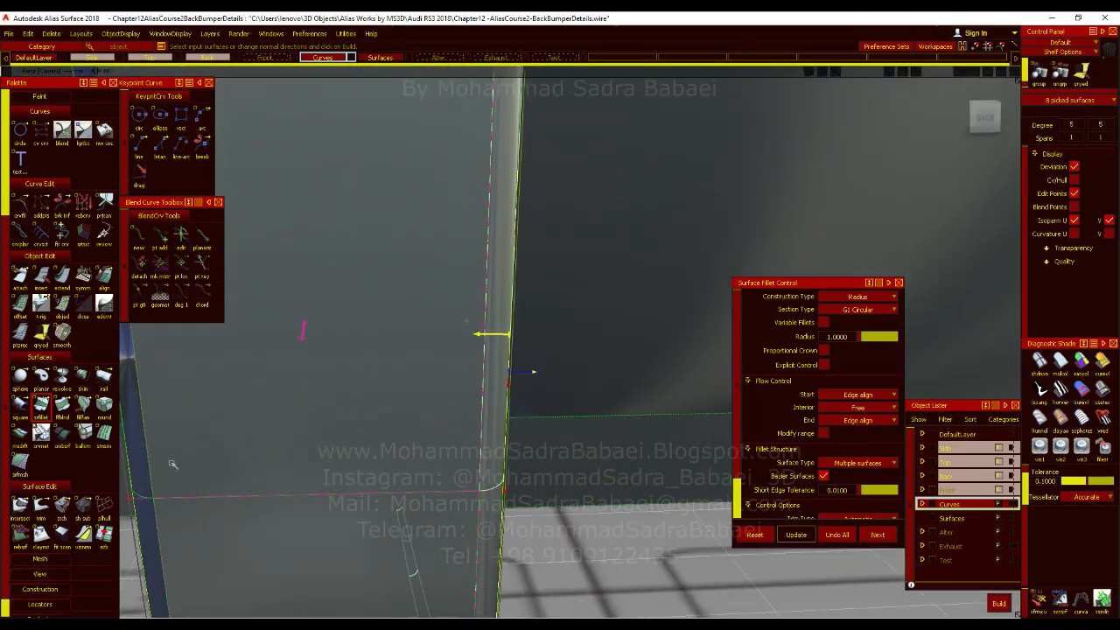
pyautogui.keyDown('alt'); pyautogui.keyDown('shift'); pyautogui.moveTo(317, 518); pyautogui.dragTo(514, 443); pyautogui.keyUp('shift'); pyautogui.keyUp('alt')
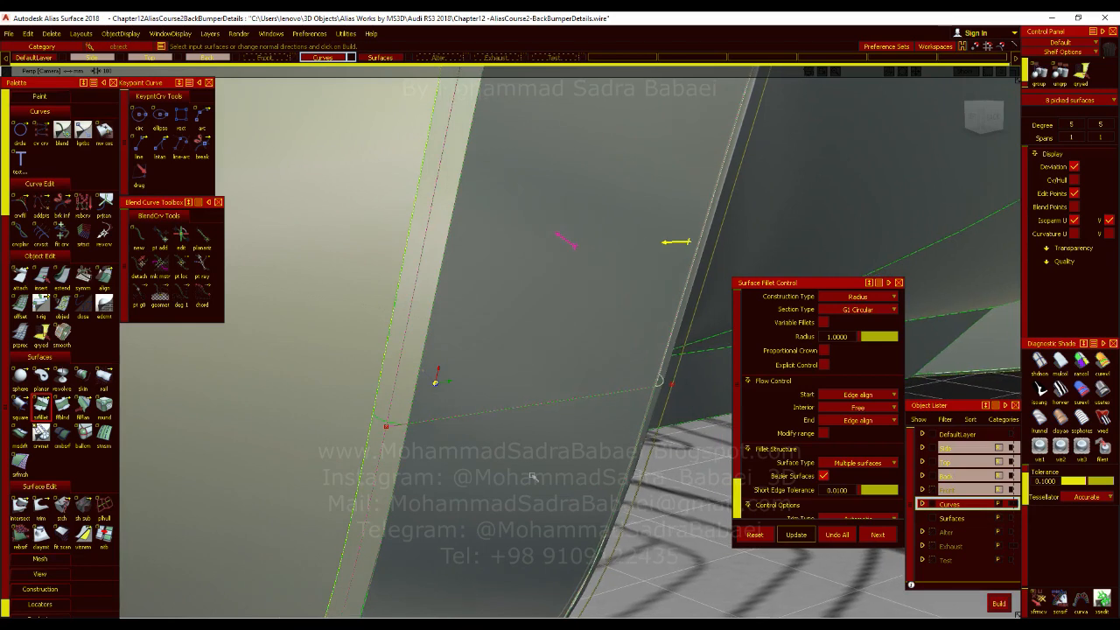
pyautogui.keyDown('ctrl'); pyautogui.keyDown('shift'); pyautogui.moveTo(560, 300); pyautogui.dragTo(558, 350); pyautogui.keyUp('shift'); pyautogui.keyUp('ctrl')
pyautogui.keyDown('ctrl'); pyautogui.keyDown('shift'); pyautogui.moveTo(555, 401); pyautogui.dragTo(563, 442); pyautogui.keyUp('shift'); pyautogui.keyUp('ctrl')
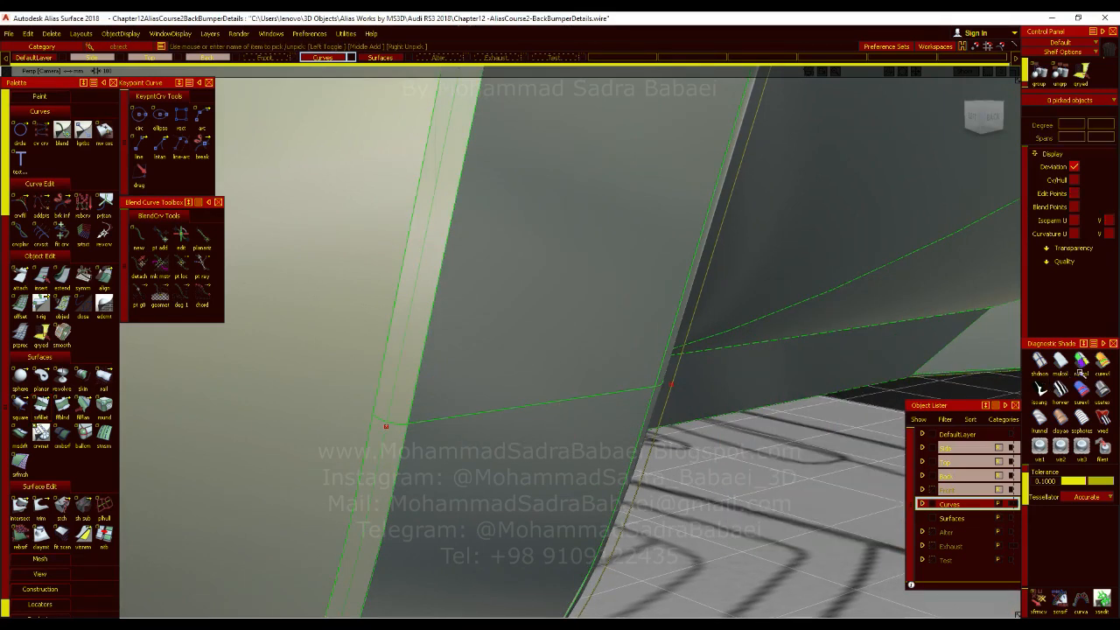
pyautogui.keyDown('alt'); pyautogui.keyDown('shift'); pyautogui.moveTo(675, 372); pyautogui.dragTo(582, 378); pyautogui.keyUp('shift'); pyautogui.keyUp('alt')
pyautogui.keyDown('alt'); pyautogui.keyDown('shift'); pyautogui.moveTo(821, 452); pyautogui.dragTo(416, 400); pyautogui.keyUp('shift'); pyautogui.keyUp('alt')
pyautogui.keyDown('alt'); pyautogui.keyDown('shift'); pyautogui.moveTo(466, 477); pyautogui.dragTo(647, 411); pyautogui.keyUp('shift'); pyautogui.keyUp('alt')
pyautogui.keyDown('ctrl'); pyautogui.keyDown('shift'); pyautogui.moveTo(523, 335); pyautogui.dragTo(525, 348); pyautogui.keyUp('shift'); pyautogui.keyUp('ctrl')
pyautogui.keyDown('alt'); pyautogui.keyDown('shift'); pyautogui.moveTo(498, 400); pyautogui.dragTo(497, 379); pyautogui.keyUp('shift'); pyautogui.keyUp('alt')
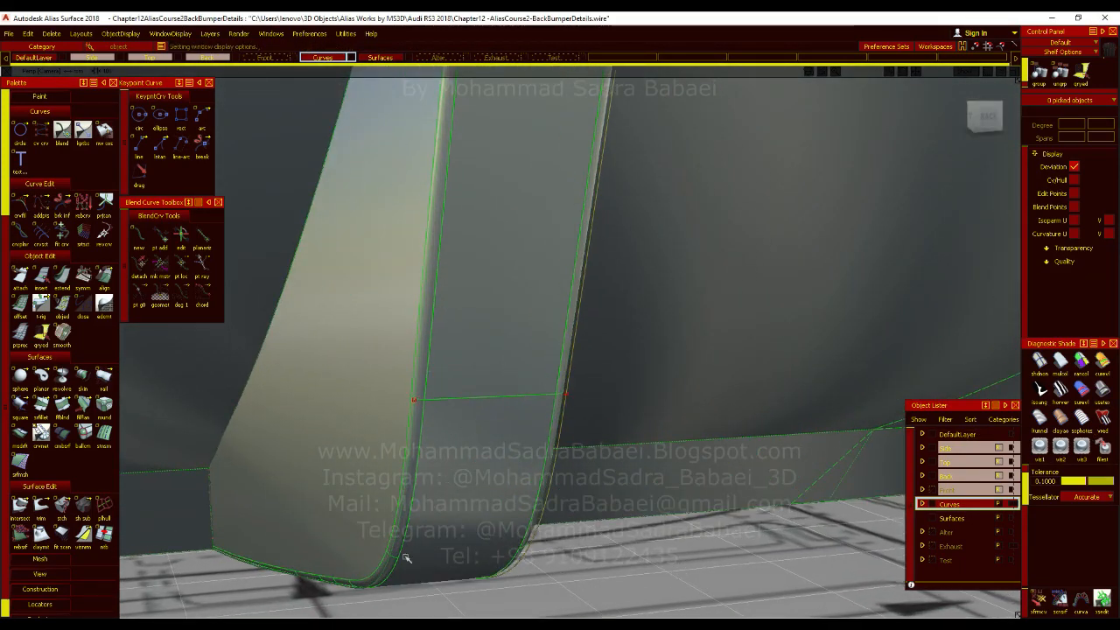
pyautogui.keyDown('alt'); pyautogui.keyDown('shift'); pyautogui.moveTo(469, 526); pyautogui.dragTo(478, 383); pyautogui.keyUp('shift'); pyautogui.keyUp('alt')
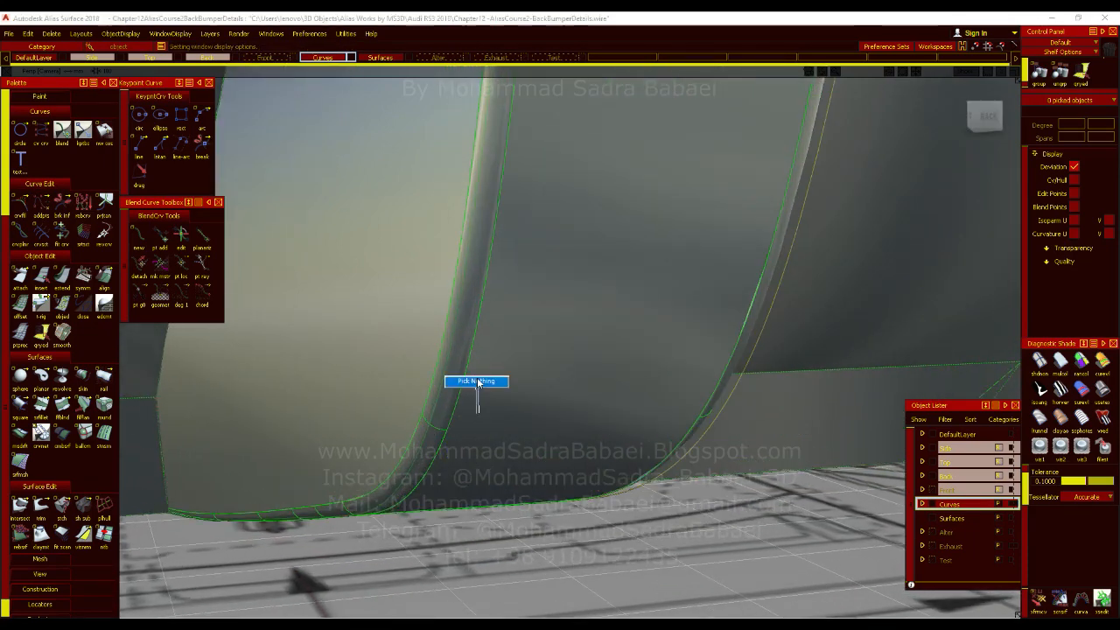
# Reopen the fin's fillet for editing and undo it.
pyautogui.click(450, 402)
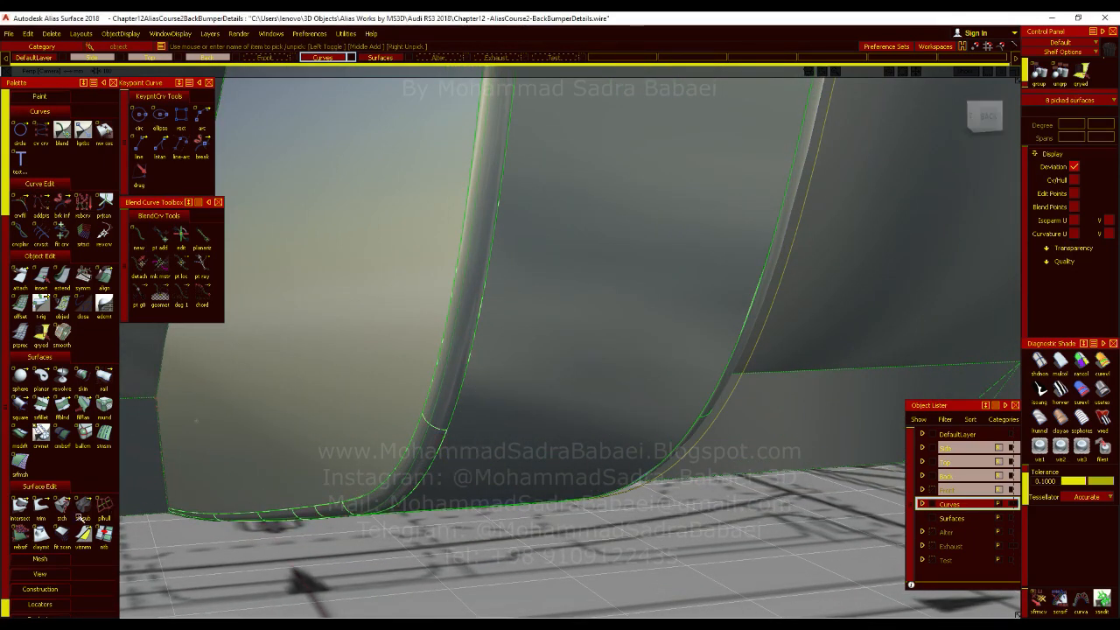
pyautogui.click(41, 409)
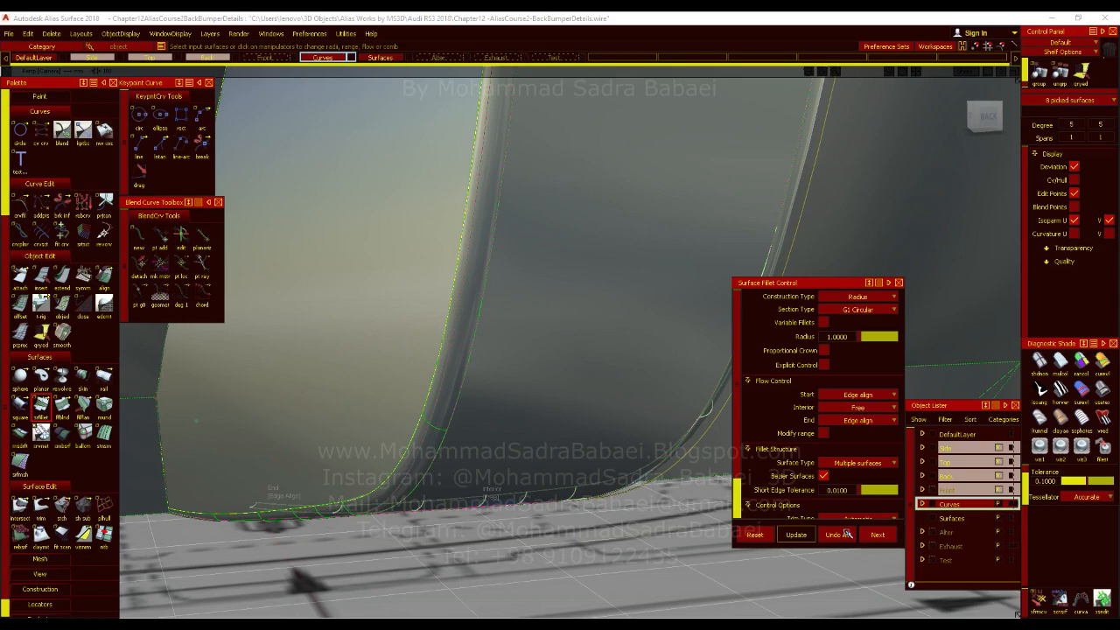
pyautogui.hotkey('ctrl', 'z')
# Build a surface fillet with radius 1 between the fin's rear-facing strip and its side surfaces.
pyautogui.keyDown('alt'); pyautogui.keyDown('shift'); pyautogui.moveTo(581, 391); pyautogui.dragTo(549, 331); pyautogui.keyUp('shift'); pyautogui.keyUp('alt')
pyautogui.click(532, 284)
pyautogui.click(528, 334)
pyautogui.click(483, 380)
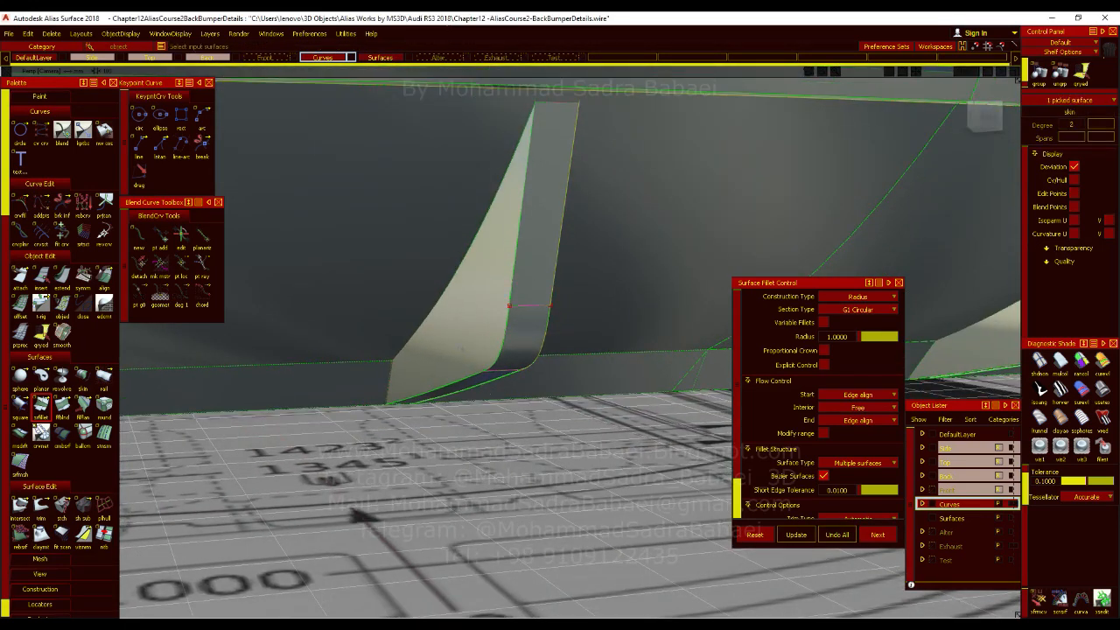
pyautogui.keyDown('alt'); pyautogui.keyDown('shift'); pyautogui.moveTo(580, 374); pyautogui.dragTo(500, 445); pyautogui.keyUp('shift'); pyautogui.keyUp('alt')
pyautogui.keyDown('alt'); pyautogui.keyDown('shift'); pyautogui.moveTo(451, 477); pyautogui.dragTo(560, 367, button='middle'); pyautogui.keyUp('shift'); pyautogui.keyUp('alt')
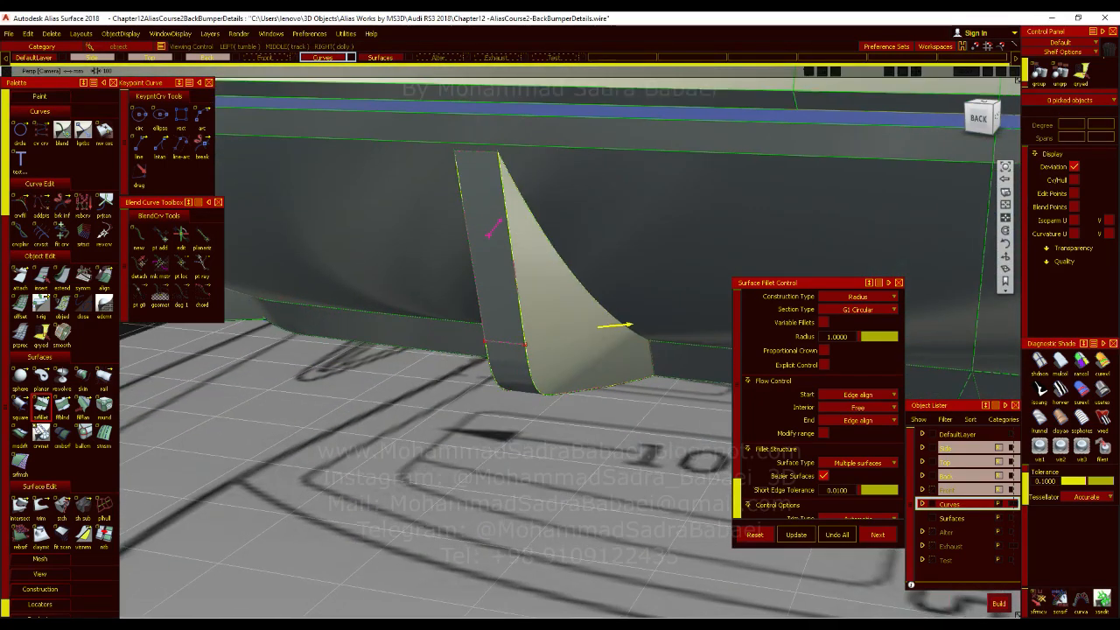
pyautogui.scroll(1, 534, 378)
pyautogui.click(998, 602)
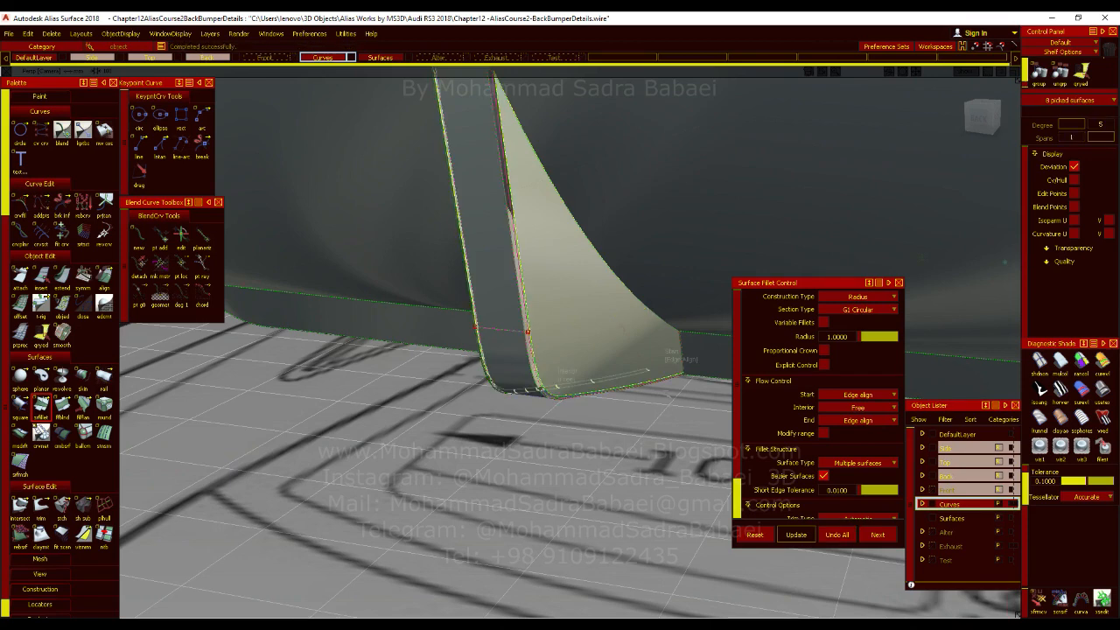
# Inspect the rebuilt fillet at the fin's lower end, then view all the fins with the model lines hidden.
pyautogui.keyDown('alt'); pyautogui.keyDown('shift'); pyautogui.moveTo(429, 420); pyautogui.dragTo(516, 381); pyautogui.keyUp('shift'); pyautogui.keyUp('alt')
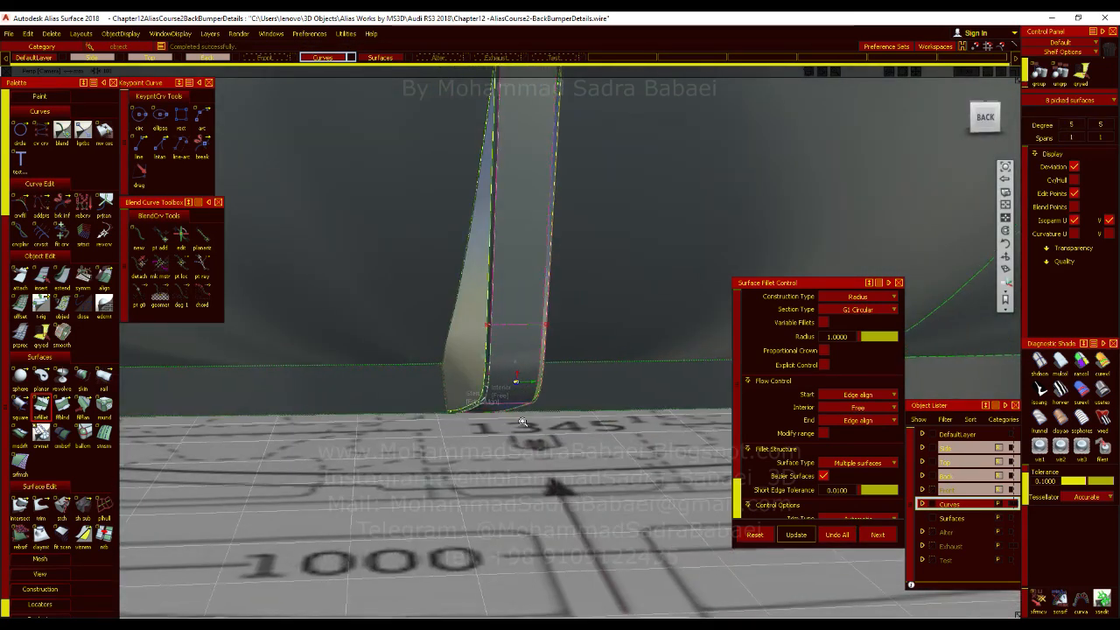
pyautogui.keyDown('alt'); pyautogui.keyDown('shift'); pyautogui.moveTo(516, 381); pyautogui.dragTo(551, 379, button='right'); pyautogui.keyUp('shift'); pyautogui.keyUp('alt')
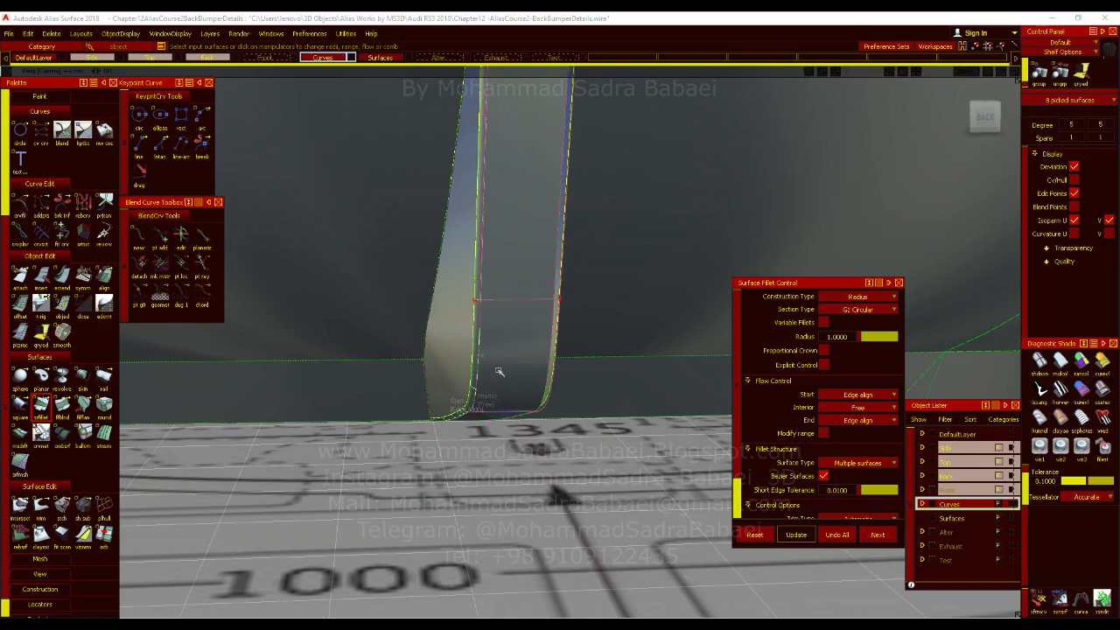
pyautogui.moveTo(499, 372)
pyautogui.keyDown('alt'); pyautogui.keyDown('shift'); pyautogui.mouseDown()
pyautogui.moveTo(431, 422)
pyautogui.moveTo(556, 406)
pyautogui.moveTo(450, 408)
pyautogui.moveTo(551, 376)
pyautogui.moveTo(534, 407)
pyautogui.moveTo(518, 407)
pyautogui.moveTo(522, 361)
pyautogui.mouseUp(); pyautogui.keyUp('shift'); pyautogui.keyUp('alt')
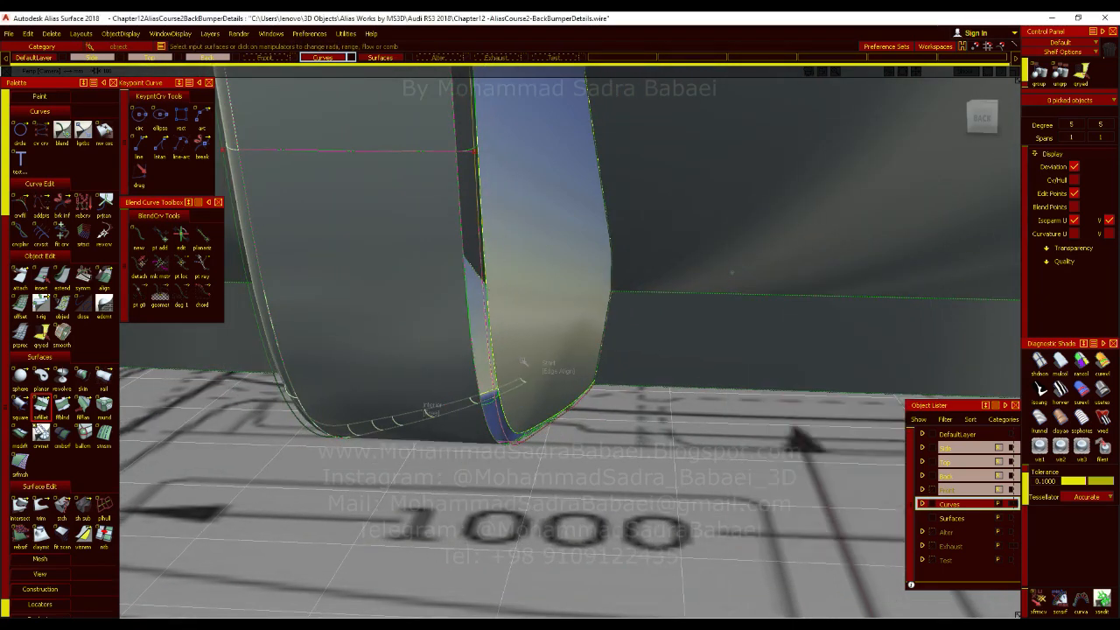
pyautogui.keyDown('ctrl'); pyautogui.keyDown('shift'); pyautogui.moveTo(528, 408); pyautogui.dragTo(527, 440); pyautogui.keyUp('shift'); pyautogui.keyUp('ctrl')
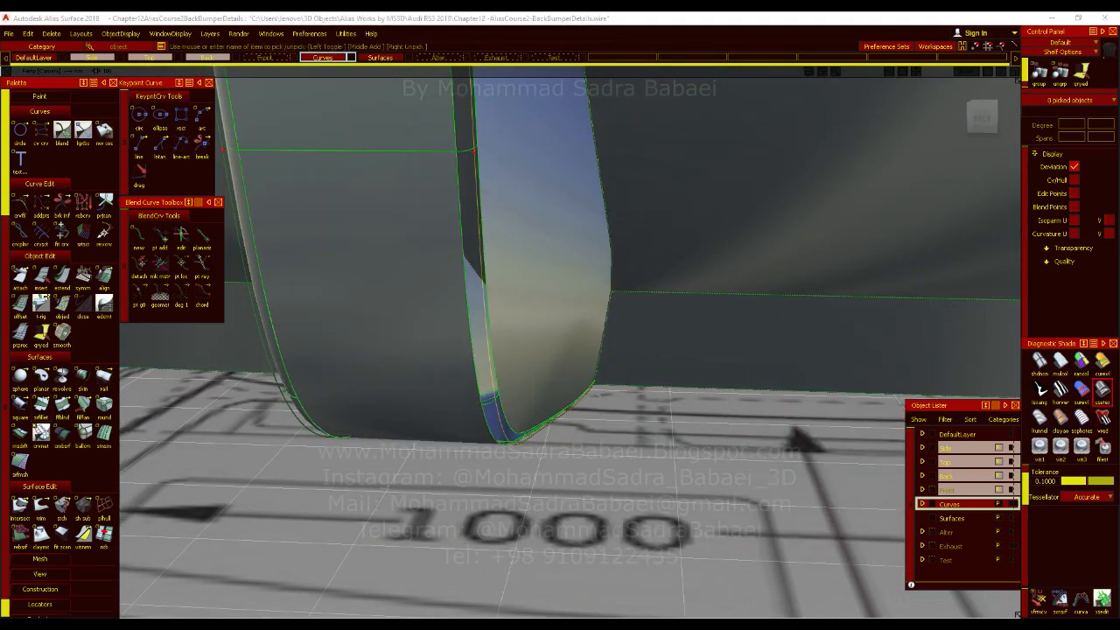
pyautogui.keyDown('ctrl'); pyautogui.keyDown('shift'); pyautogui.moveTo(536, 404); pyautogui.dragTo(591, 390); pyautogui.keyUp('shift'); pyautogui.keyUp('ctrl')
pyautogui.keyDown('alt'); pyautogui.keyDown('shift'); pyautogui.moveTo(448, 411); pyautogui.dragTo(586, 479); pyautogui.keyUp('shift'); pyautogui.keyUp('alt')
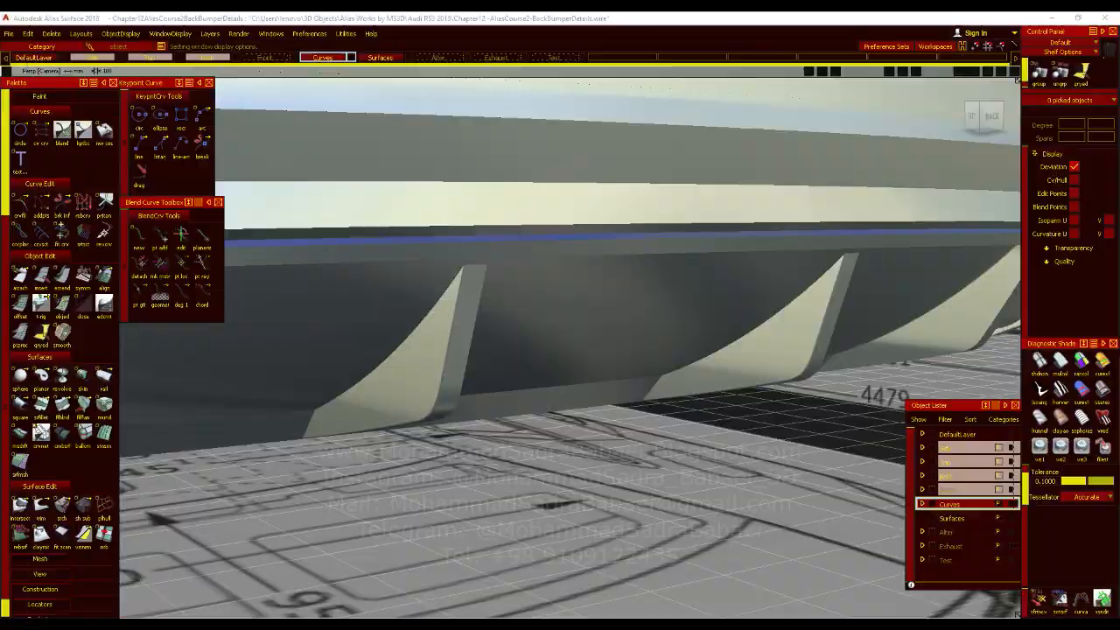
# Switch to Photos and browse the Audi RS3 reference pictures to examine the fin edges on the rear diffuser.
pyautogui.hotkey('alt', 'Tab')
pyautogui.press('Right')
pyautogui.press('Right')
pyautogui.press('Left')
pyautogui.press('Left')
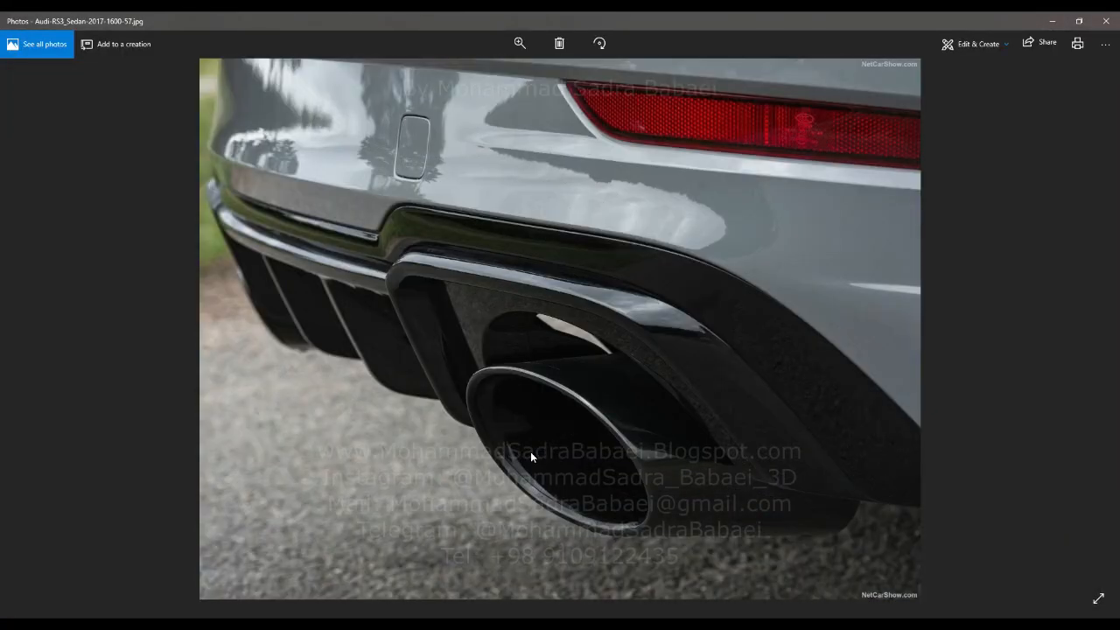
pyautogui.press('Left')
pyautogui.press('Left')
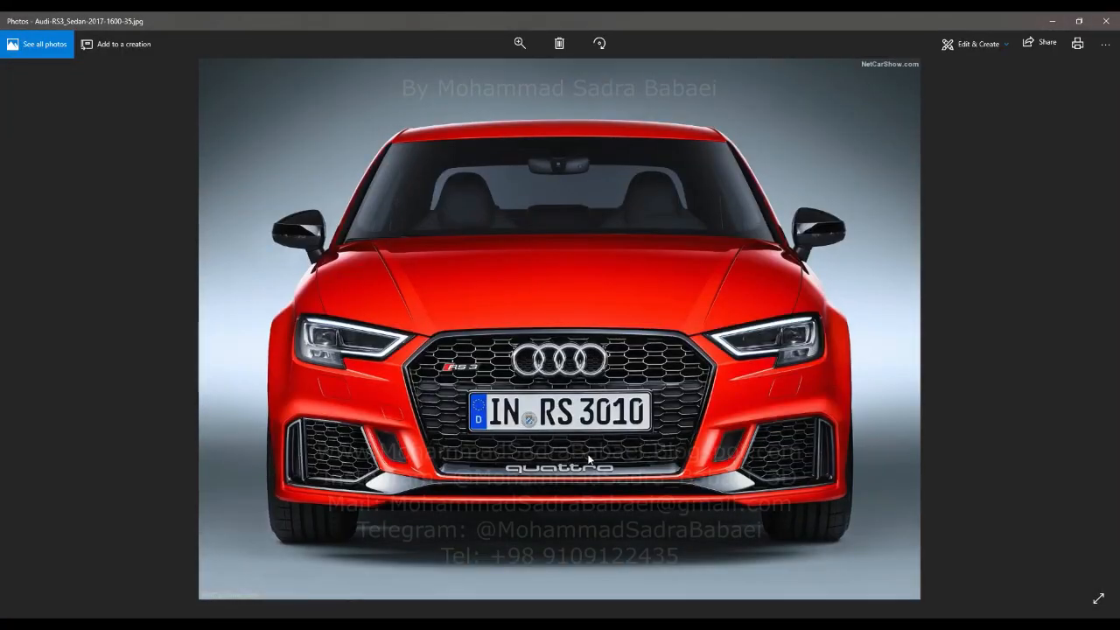
pyautogui.keyDown('ctrl'); pyautogui.scroll(5, 801, 448); pyautogui.keyUp('ctrl')
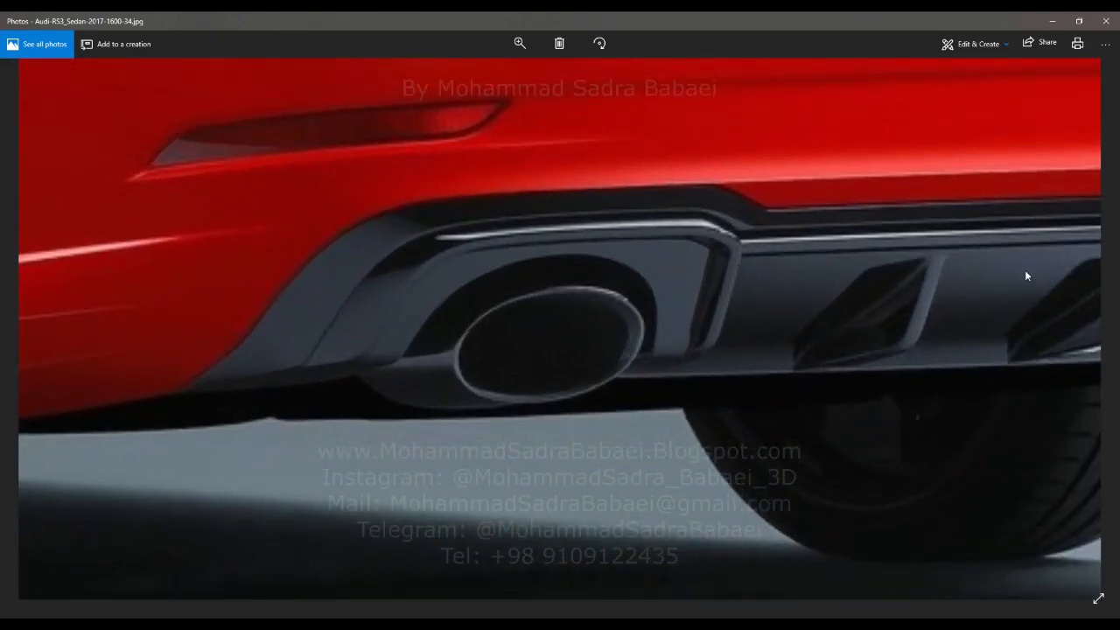
pyautogui.click(1051, 20)
# Reopen the fin's edge fillet, set its radius to 1.5 and deselect the surfaces.
pyautogui.keyDown('alt'); pyautogui.keyDown('shift'); pyautogui.moveTo(517, 357); pyautogui.dragTo(569, 385); pyautogui.keyUp('shift'); pyautogui.keyUp('alt')
pyautogui.keyDown('alt'); pyautogui.keyDown('shift'); pyautogui.moveTo(568, 385); pyautogui.dragTo(543, 379, button='right'); pyautogui.keyUp('shift'); pyautogui.keyUp('alt')
pyautogui.keyDown('alt'); pyautogui.keyDown('shift'); pyautogui.moveTo(542, 379); pyautogui.dragTo(560, 419, button='middle'); pyautogui.keyUp('shift'); pyautogui.keyUp('alt')
pyautogui.keyDown('alt'); pyautogui.keyDown('shift'); pyautogui.moveTo(473, 411); pyautogui.dragTo(499, 408, button='right'); pyautogui.keyUp('shift'); pyautogui.keyUp('alt')
pyautogui.click(456, 427)
pyautogui.click(470, 445)
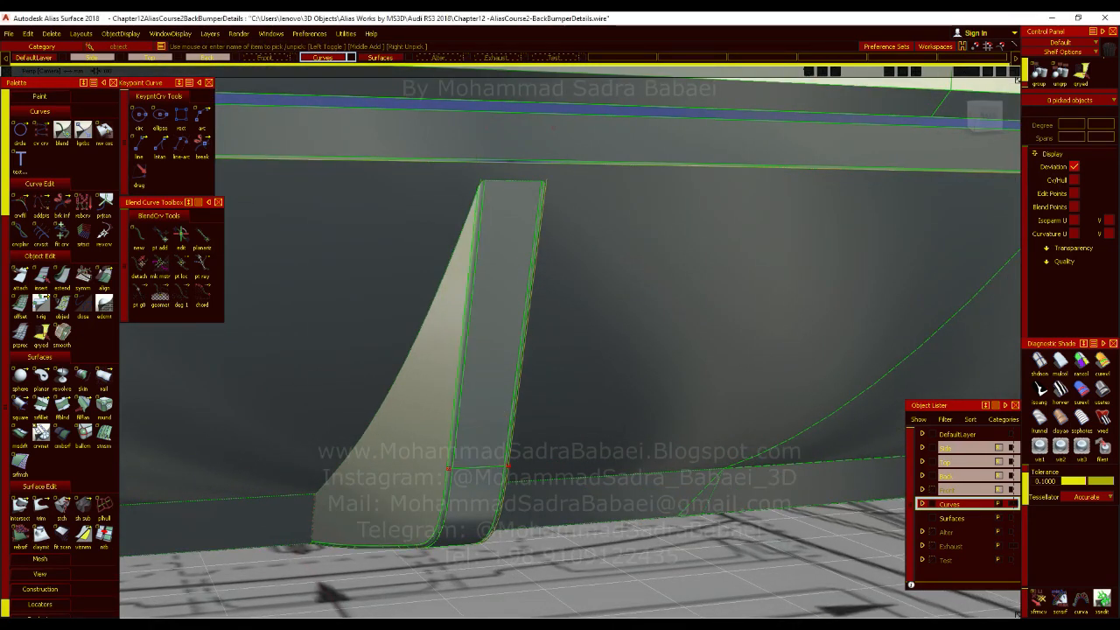
pyautogui.click(41, 410)
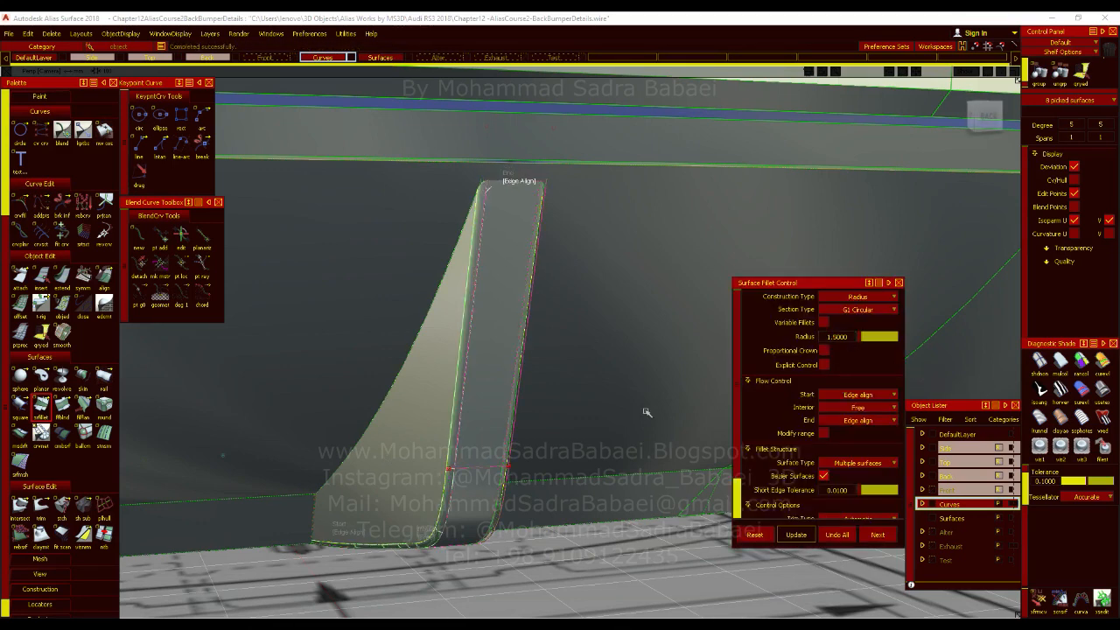
pyautogui.keyDown('ctrl'); pyautogui.keyDown('shift'); pyautogui.moveTo(647, 364); pyautogui.dragTo(645, 448); pyautogui.keyUp('shift'); pyautogui.keyUp('ctrl')
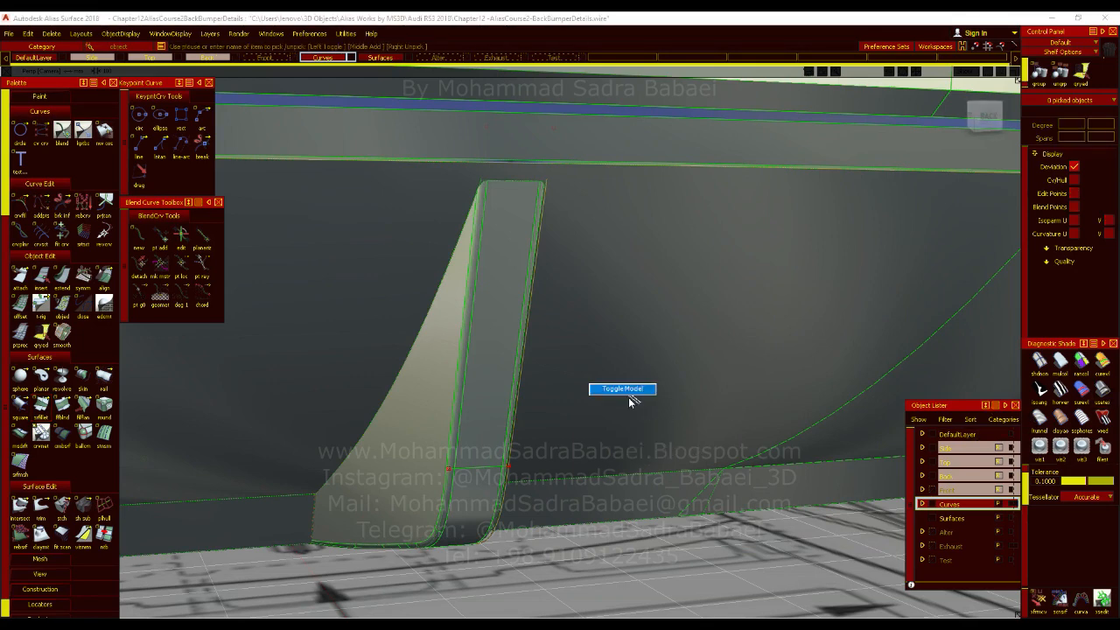
# Hide the model lines and inspect the filleted fin and the whole diffuser from several angles.
pyautogui.keyDown('ctrl'); pyautogui.keyDown('shift'); pyautogui.moveTo(623, 353); pyautogui.dragTo(630, 403, button='right'); pyautogui.keyUp('shift'); pyautogui.keyUp('ctrl')
pyautogui.keyDown('alt'); pyautogui.keyDown('shift'); pyautogui.moveTo(488, 386); pyautogui.dragTo(453, 403); pyautogui.keyUp('shift'); pyautogui.keyUp('alt')
pyautogui.keyDown('alt'); pyautogui.keyDown('shift'); pyautogui.moveTo(453, 403); pyautogui.dragTo(446, 544, button='right'); pyautogui.keyUp('shift'); pyautogui.keyUp('alt')
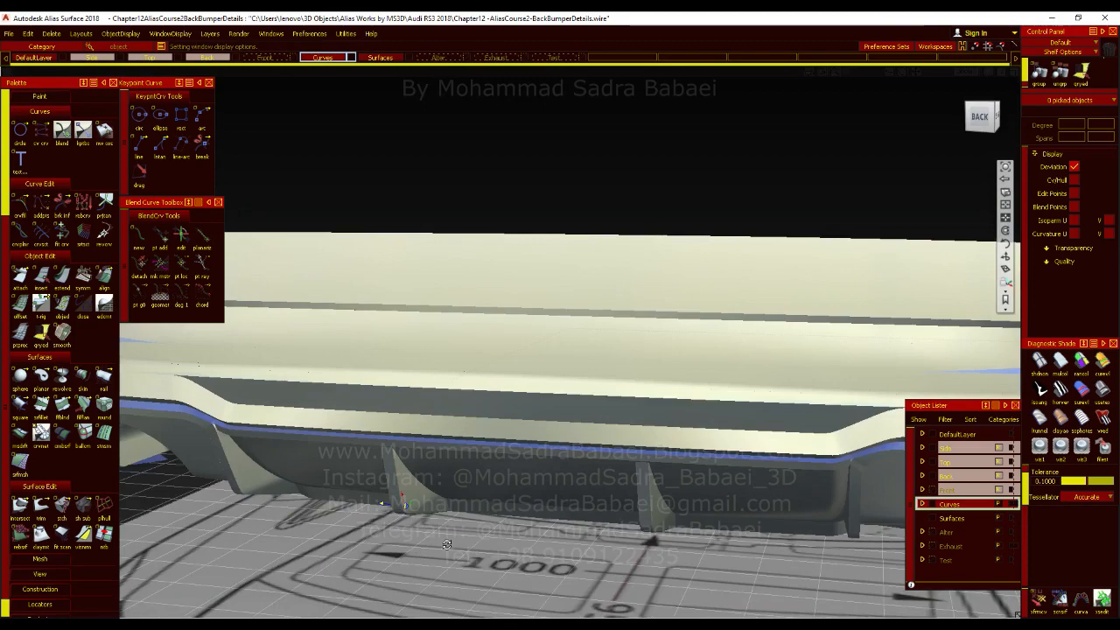
pyautogui.keyDown('alt'); pyautogui.keyDown('shift'); pyautogui.moveTo(446, 544); pyautogui.dragTo(463, 528); pyautogui.keyUp('shift'); pyautogui.keyUp('alt')
pyautogui.keyDown('alt'); pyautogui.keyDown('shift'); pyautogui.moveTo(463, 527); pyautogui.dragTo(545, 425, button='middle'); pyautogui.keyUp('shift'); pyautogui.keyUp('alt')
pyautogui.keyDown('alt'); pyautogui.keyDown('shift'); pyautogui.moveTo(545, 425); pyautogui.dragTo(530, 430, button='right'); pyautogui.keyUp('shift'); pyautogui.keyUp('alt')
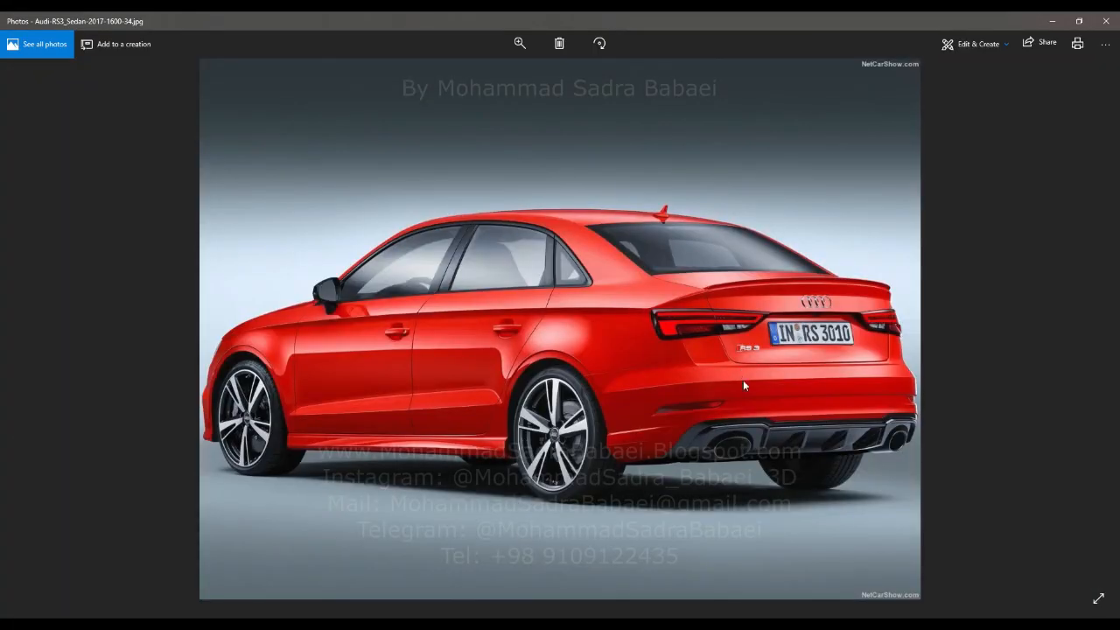
# Examine where the fins meet the diffuser in the red sedan's rear reference photo and close the view.
pyautogui.scroll(4, 739, 368)
pyautogui.scroll(3, 817, 451)
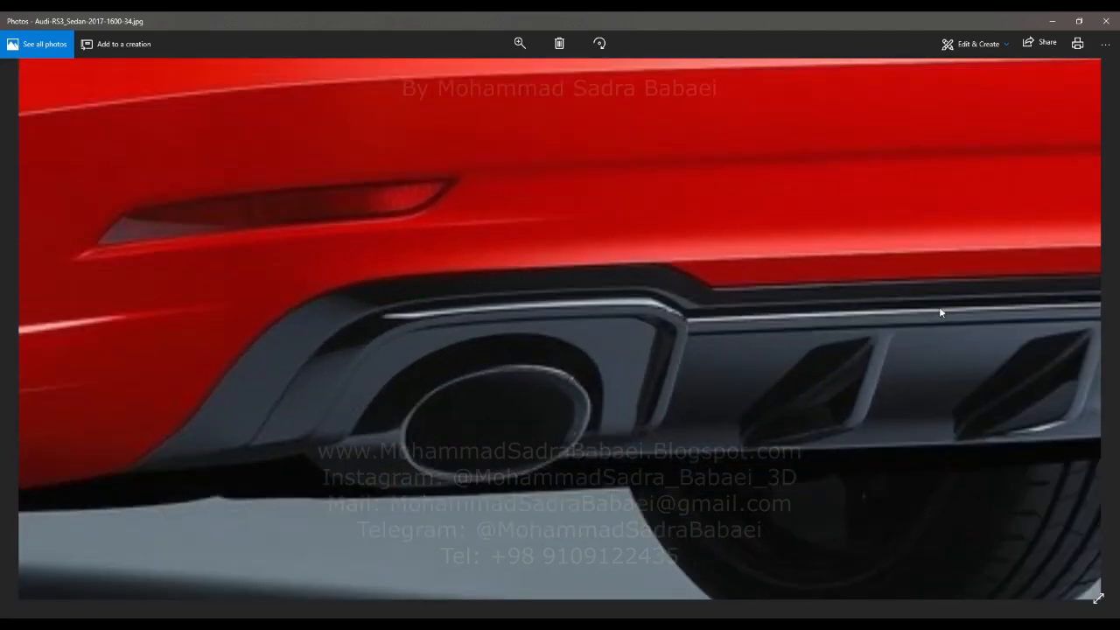
pyautogui.click(1051, 21)
pyautogui.keyDown('alt'); pyautogui.keyDown('shift'); pyautogui.moveTo(675, 312); pyautogui.dragTo(550, 365); pyautogui.keyUp('shift'); pyautogui.keyUp('alt')
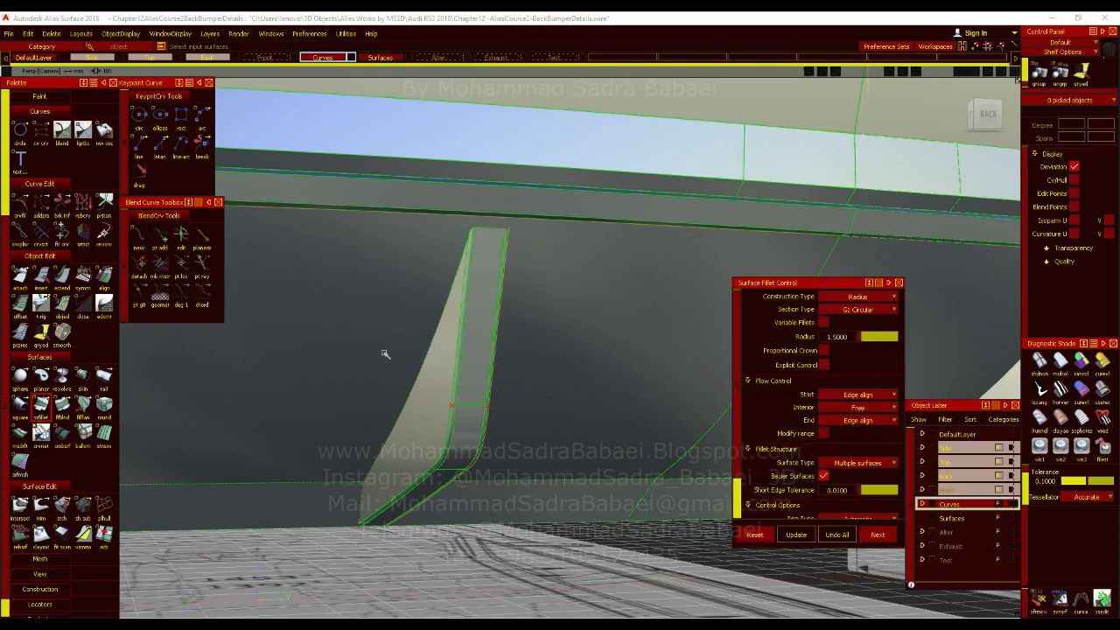
pyautogui.keyDown('alt'); pyautogui.keyDown('shift'); pyautogui.moveTo(429, 391); pyautogui.dragTo(454, 385); pyautogui.keyUp('shift'); pyautogui.keyUp('alt')
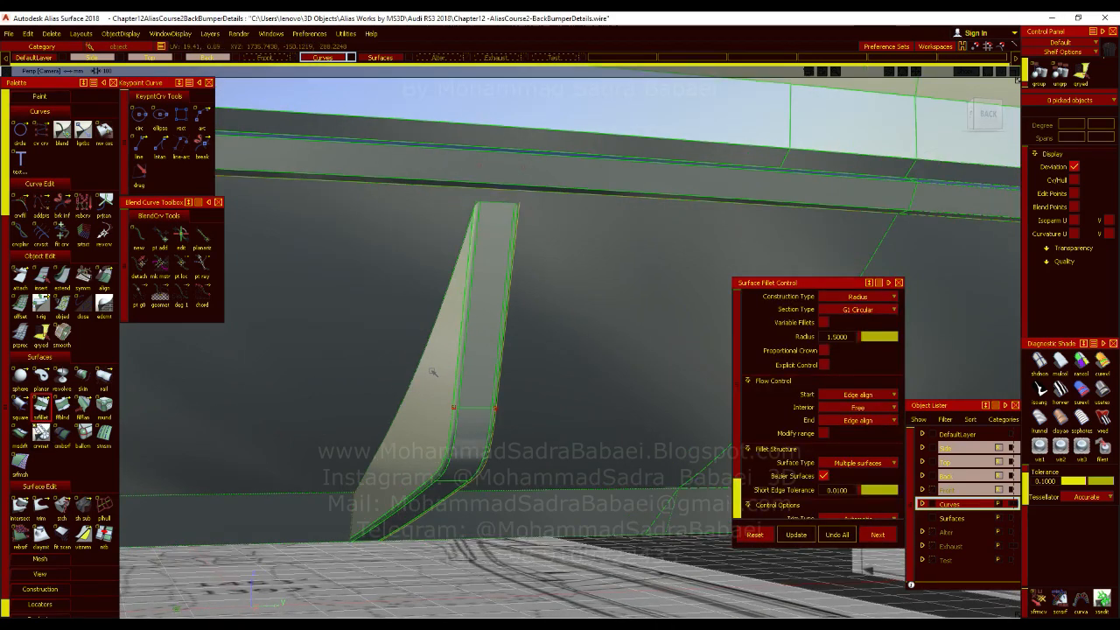
pyautogui.keyDown('alt'); pyautogui.keyDown('shift'); pyautogui.scroll(5, 463, 363); pyautogui.keyUp('shift'); pyautogui.keyUp('alt')
pyautogui.click(463, 371)
pyautogui.click(544, 398)
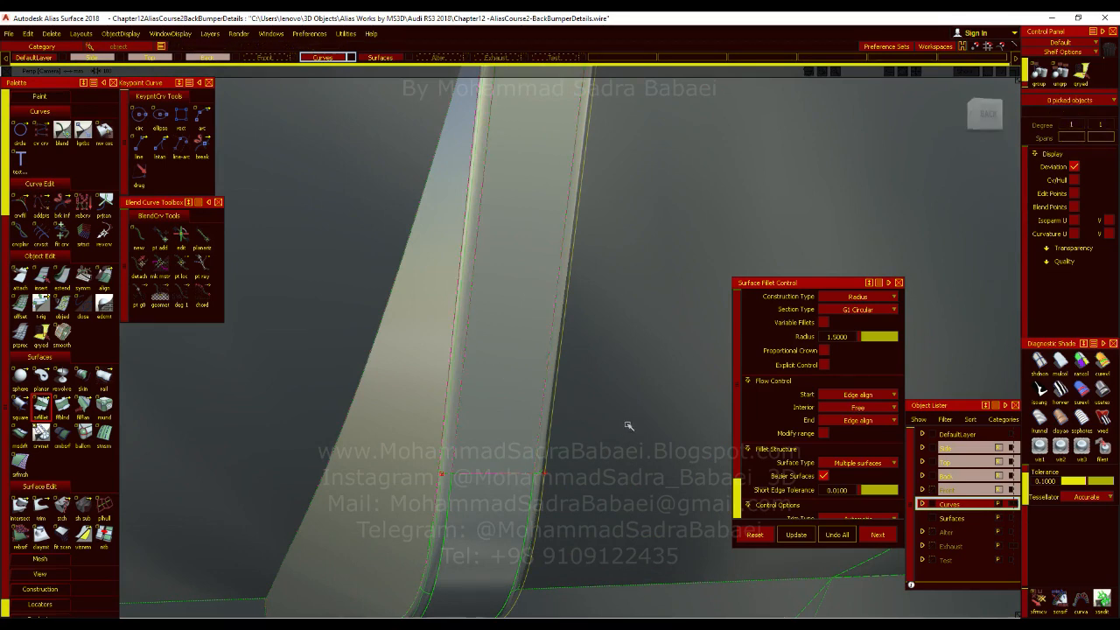
pyautogui.keyDown('alt'); pyautogui.keyDown('shift'); pyautogui.moveTo(628, 425); pyautogui.dragTo(545, 388); pyautogui.keyUp('shift'); pyautogui.keyUp('alt')
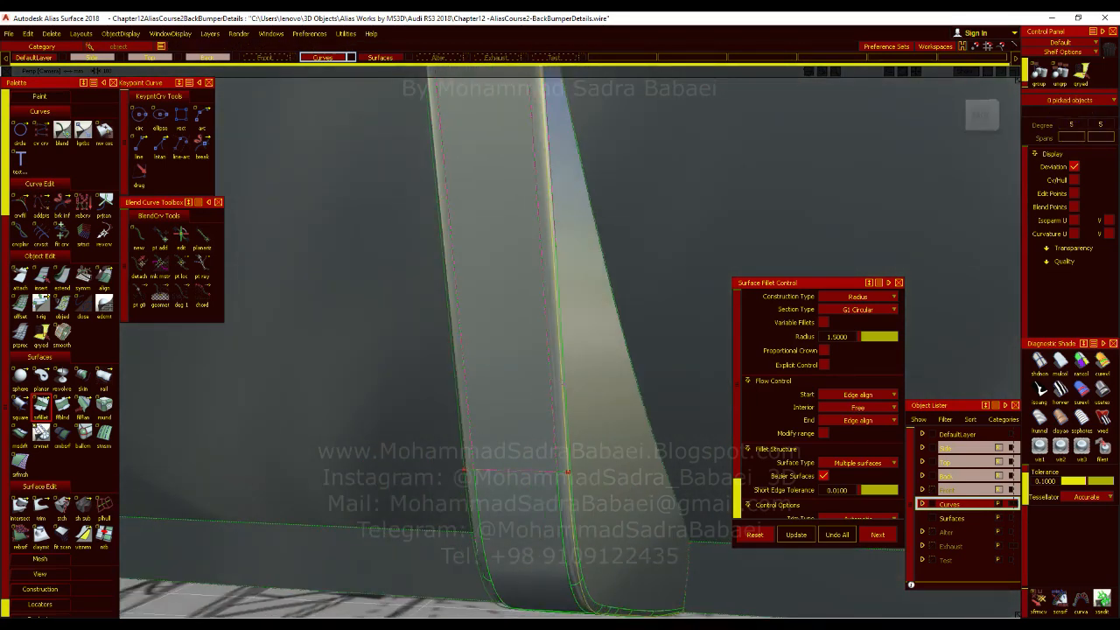
pyautogui.click(557, 382)
pyautogui.click(558, 408)
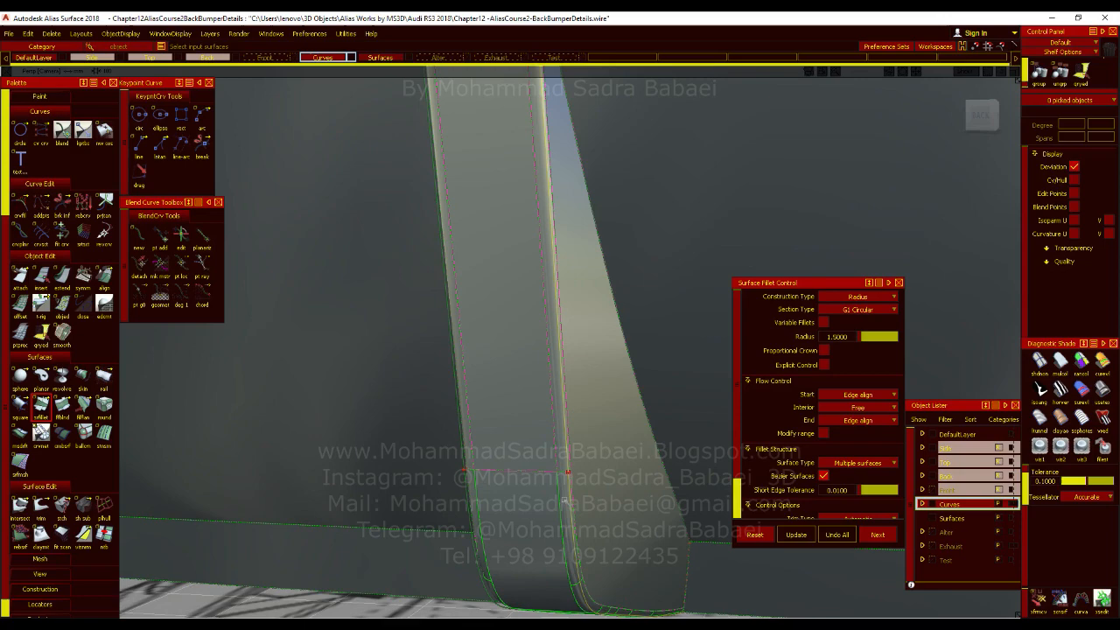
pyautogui.keyDown('alt'); pyautogui.keyDown('shift'); pyautogui.moveTo(564, 499); pyautogui.dragTo(572, 426); pyautogui.keyUp('shift'); pyautogui.keyUp('alt')
pyautogui.scroll(5, 565, 447)
pyautogui.keyDown('alt'); pyautogui.keyDown('shift'); pyautogui.moveTo(554, 371); pyautogui.dragTo(454, 381); pyautogui.keyUp('shift'); pyautogui.keyUp('alt')
pyautogui.click(454, 379)
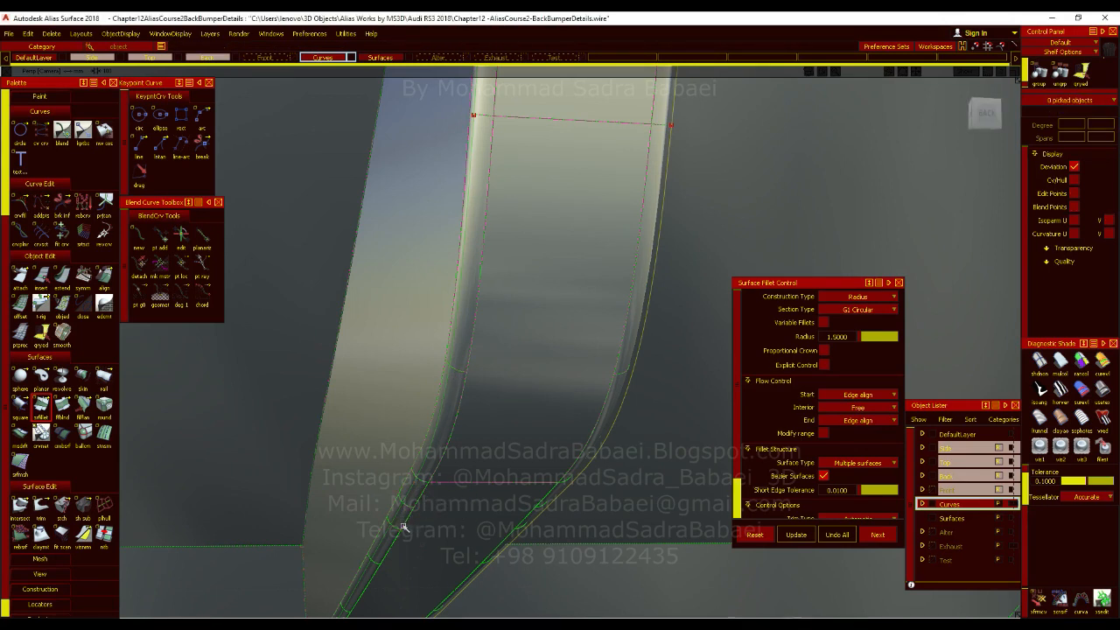
pyautogui.keyDown('alt'); pyautogui.keyDown('shift'); pyautogui.moveTo(393, 540); pyautogui.dragTo(543, 423); pyautogui.keyUp('shift'); pyautogui.keyUp('alt')
pyautogui.keyDown('ctrl'); pyautogui.keyDown('shift'); pyautogui.moveTo(526, 334); pyautogui.dragTo(530, 369); pyautogui.keyUp('shift'); pyautogui.keyUp('ctrl')
# Reopen the fin's edge fillet, turn off Bezier surfaces and set its surface type to Single surface.
pyautogui.click(499, 312)
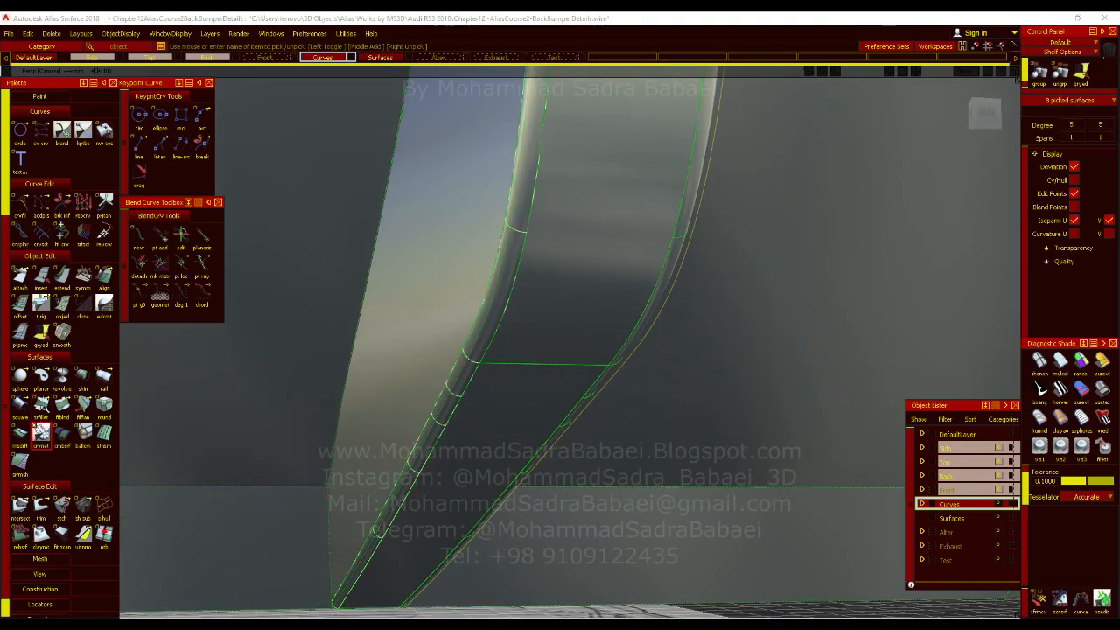
pyautogui.click(41, 429)
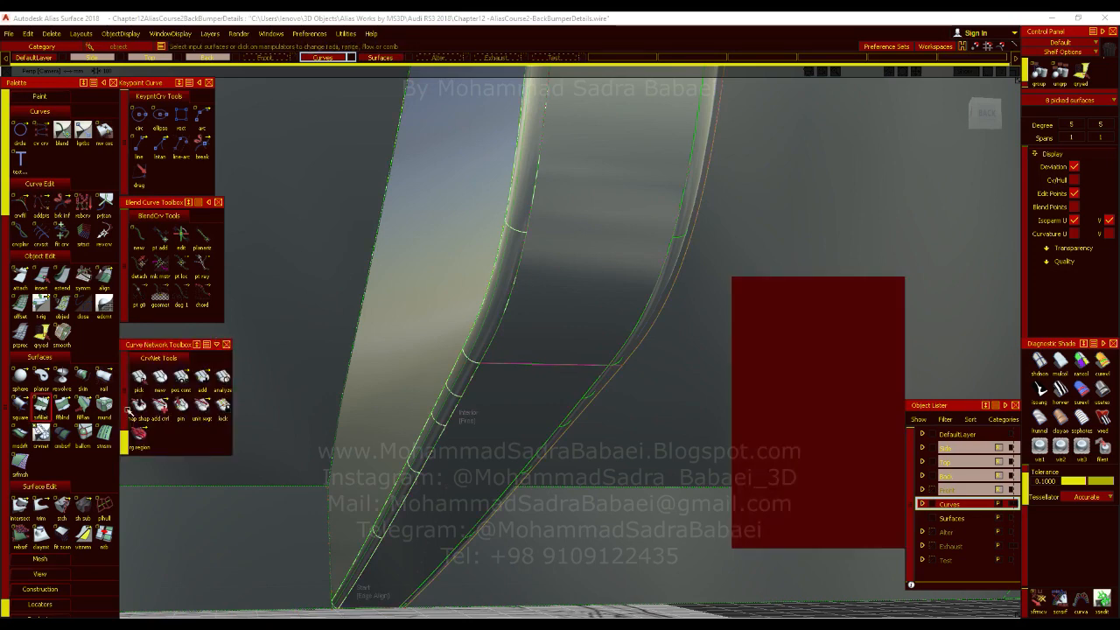
pyautogui.click(226, 344)
pyautogui.scroll(-2, 807, 431)
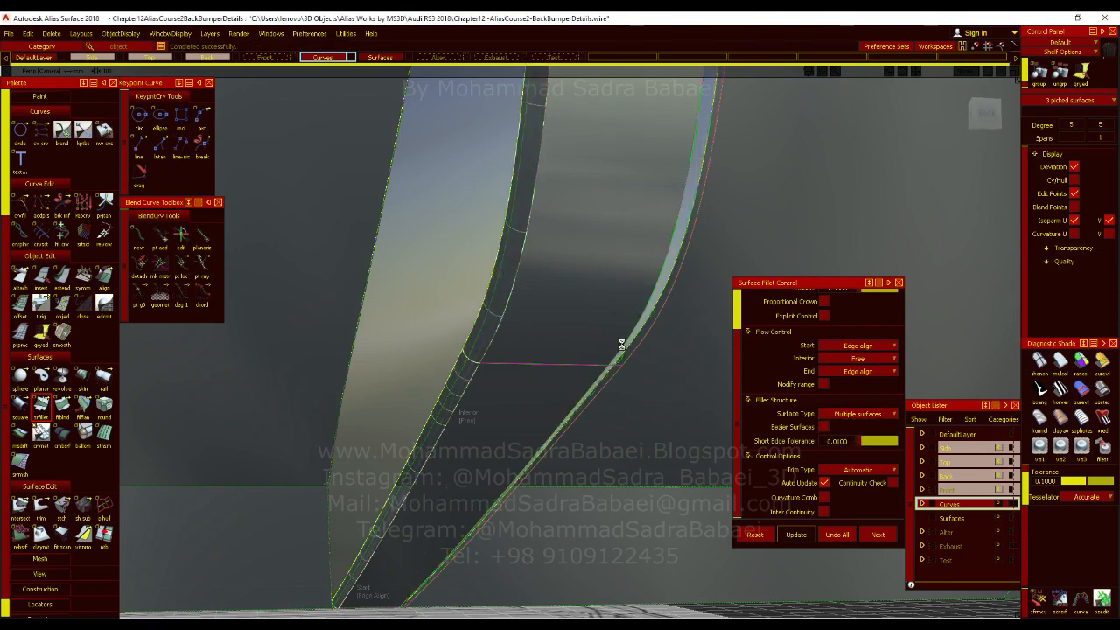
pyautogui.click(497, 282)
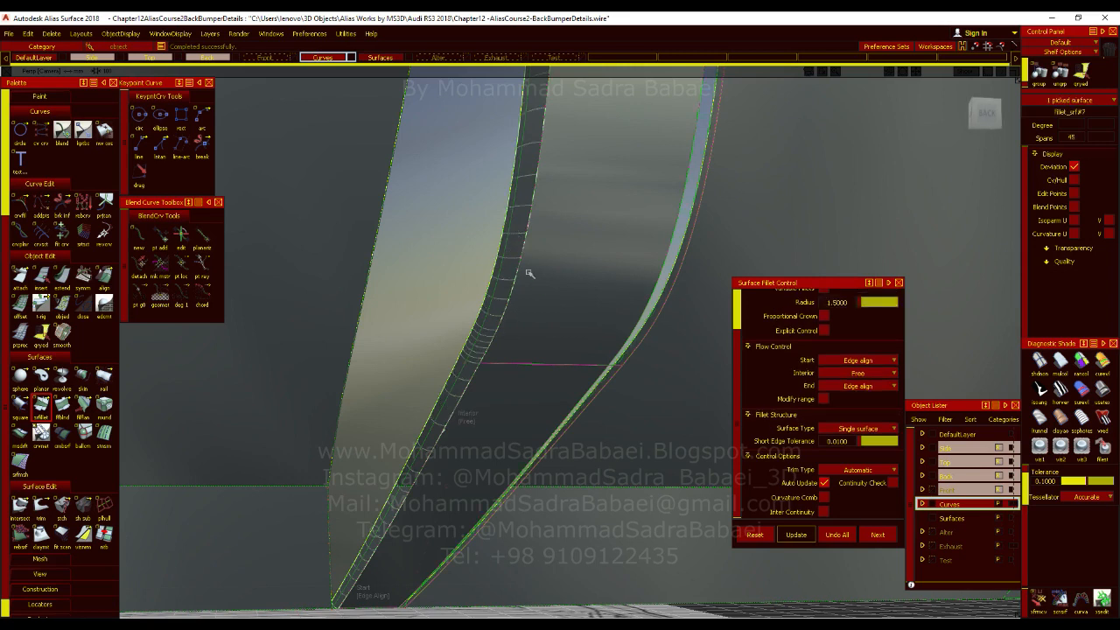
# Turn off the fillet's U and V isoparms, deselect it and inspect the fin's edges with the model lines hidden.
pyautogui.click(1073, 221)
pyautogui.click(1109, 222)
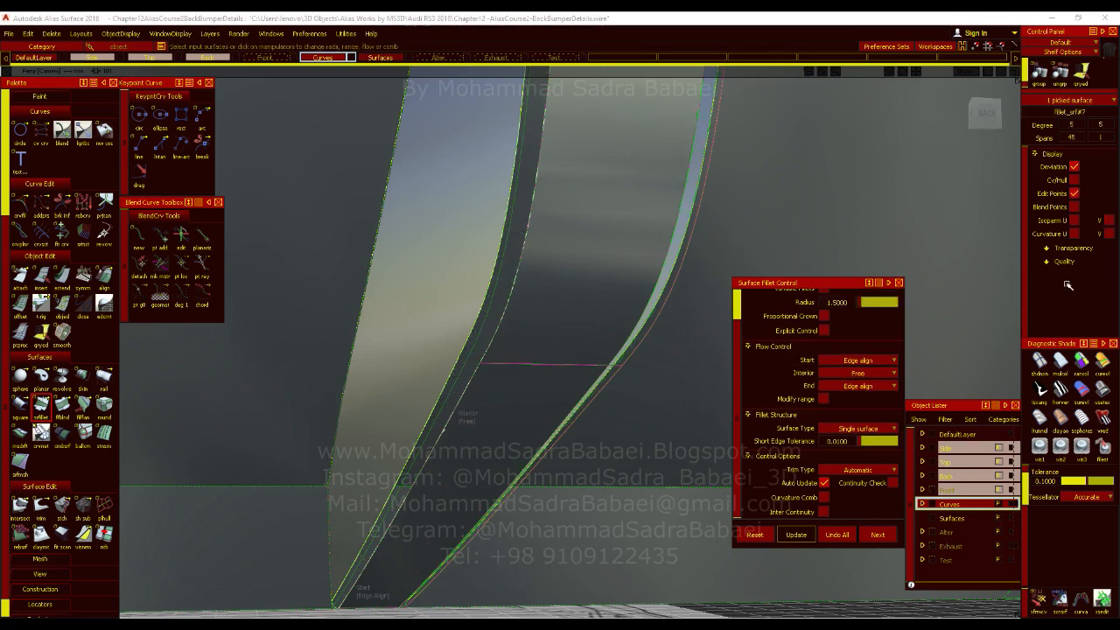
pyautogui.moveTo(632, 233)
pyautogui.keyDown('ctrl'); pyautogui.keyDown('shift'); pyautogui.mouseDown()
pyautogui.moveTo(640, 352)
pyautogui.moveTo(668, 356)
pyautogui.moveTo(500, 364)
pyautogui.mouseUp(); pyautogui.keyUp('shift'); pyautogui.keyUp('ctrl')
pyautogui.click(726, 290)
pyautogui.click(1075, 221)
pyautogui.click(1108, 220)
pyautogui.keyDown('alt'); pyautogui.keyDown('shift'); pyautogui.moveTo(610, 342); pyautogui.dragTo(619, 317); pyautogui.keyUp('shift'); pyautogui.keyUp('alt')
pyautogui.hotkey('alt', 'm')
pyautogui.hotkey('alt', 'm')
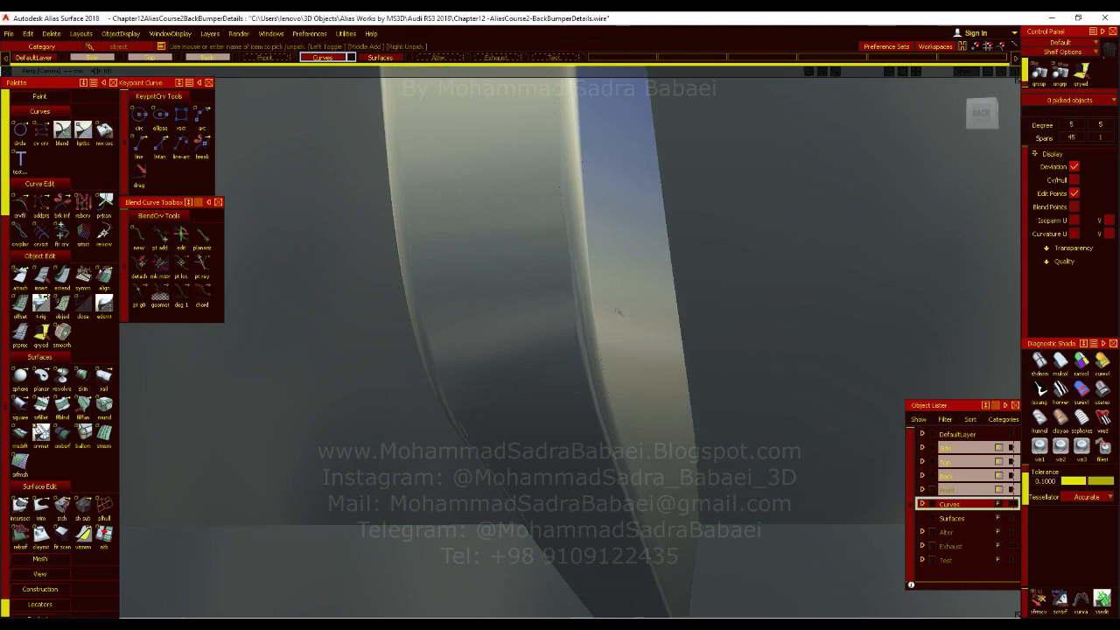
# Start a surface fillet and select the fin's front faces and both edge fillets as its first surface set.
pyautogui.click(43, 406)
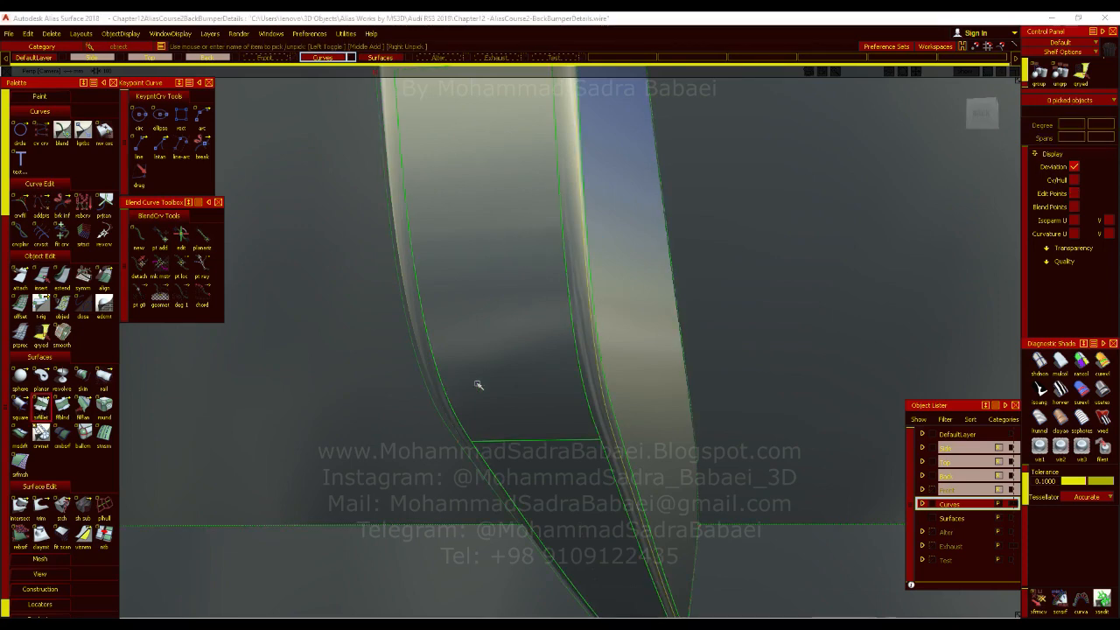
pyautogui.keyDown('alt'); pyautogui.keyDown('shift'); pyautogui.moveTo(478, 385); pyautogui.dragTo(592, 403); pyautogui.keyUp('shift'); pyautogui.keyUp('alt')
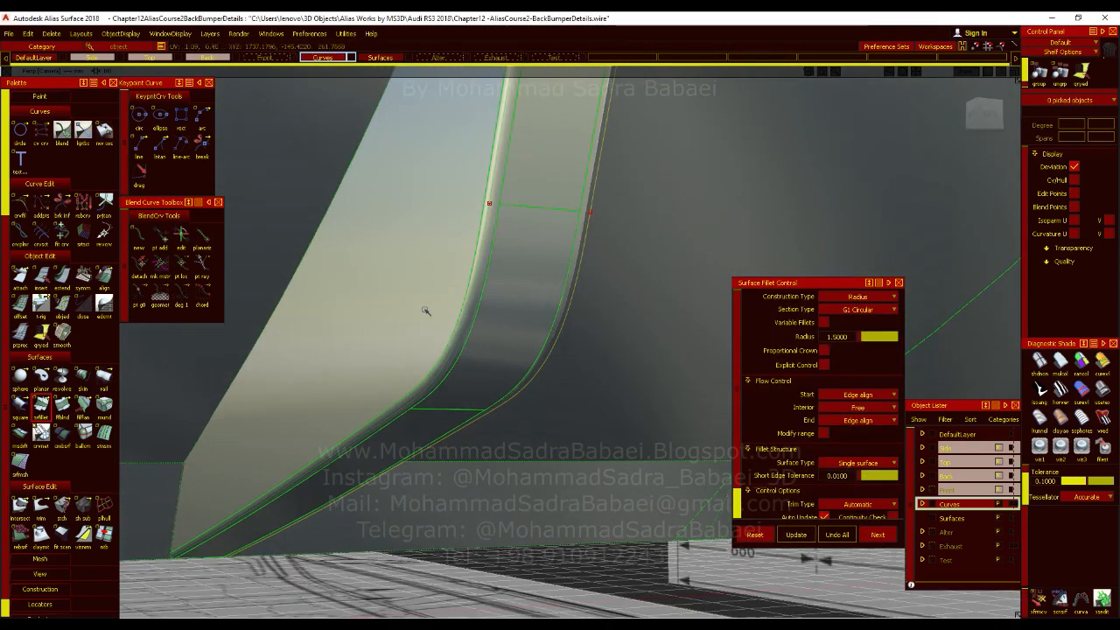
pyautogui.click(468, 329)
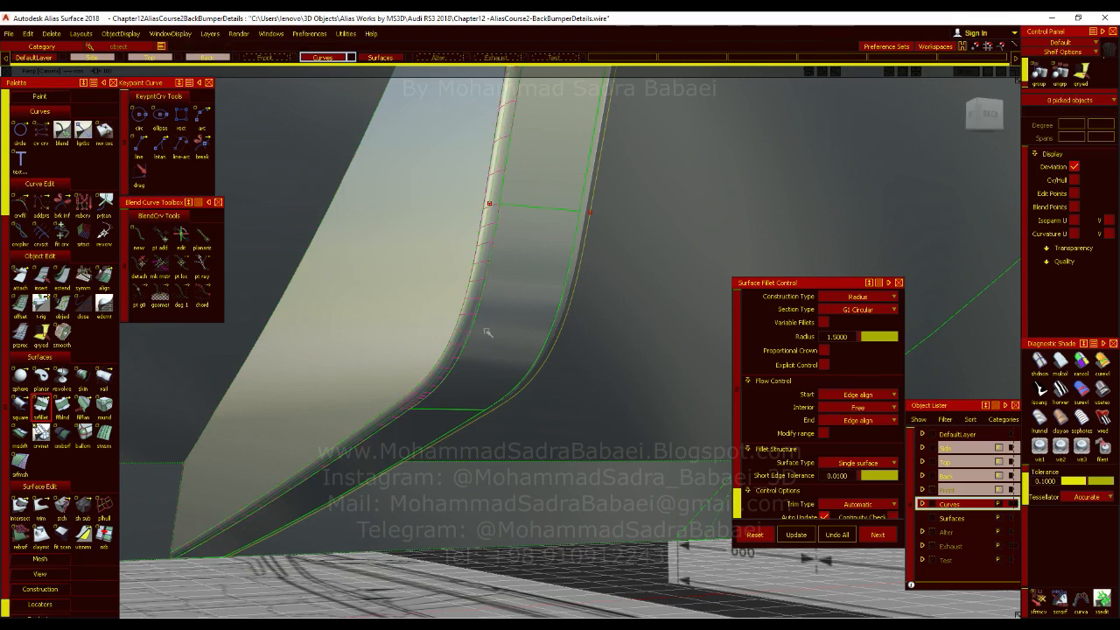
pyautogui.click(553, 191)
pyautogui.click(522, 307)
pyautogui.click(438, 416)
pyautogui.keyDown('alt'); pyautogui.keyDown('shift'); pyautogui.click(499, 324); pyautogui.keyUp('shift'); pyautogui.keyUp('alt')
pyautogui.keyDown('alt'); pyautogui.keyDown('shift'); pyautogui.moveTo(619, 384); pyautogui.dragTo(568, 340); pyautogui.keyUp('shift'); pyautogui.keyUp('alt')
pyautogui.click(631, 413)
pyautogui.keyDown('alt'); pyautogui.keyDown('shift'); pyautogui.moveTo(644, 454); pyautogui.dragTo(496, 369); pyautogui.keyUp('shift'); pyautogui.keyUp('alt')
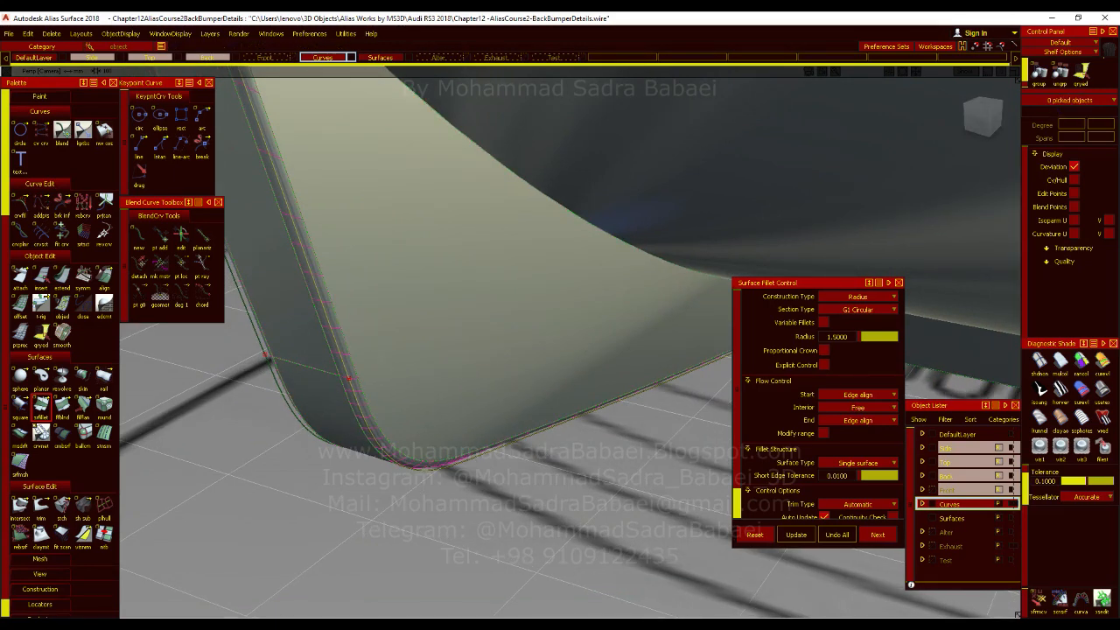
pyautogui.moveTo(539, 382)
pyautogui.keyDown('alt'); pyautogui.keyDown('shift'); pyautogui.mouseDown()
pyautogui.moveTo(655, 320)
pyautogui.moveTo(556, 377)
pyautogui.mouseUp(); pyautogui.keyUp('shift'); pyautogui.keyUp('alt')
pyautogui.keyDown('alt'); pyautogui.keyDown('shift'); pyautogui.moveTo(589, 432); pyautogui.dragTo(582, 405); pyautogui.keyUp('shift'); pyautogui.keyUp('alt')
pyautogui.keyDown('alt'); pyautogui.keyDown('shift'); pyautogui.moveTo(582, 405); pyautogui.dragTo(566, 355, button='right'); pyautogui.keyUp('shift'); pyautogui.keyUp('alt')
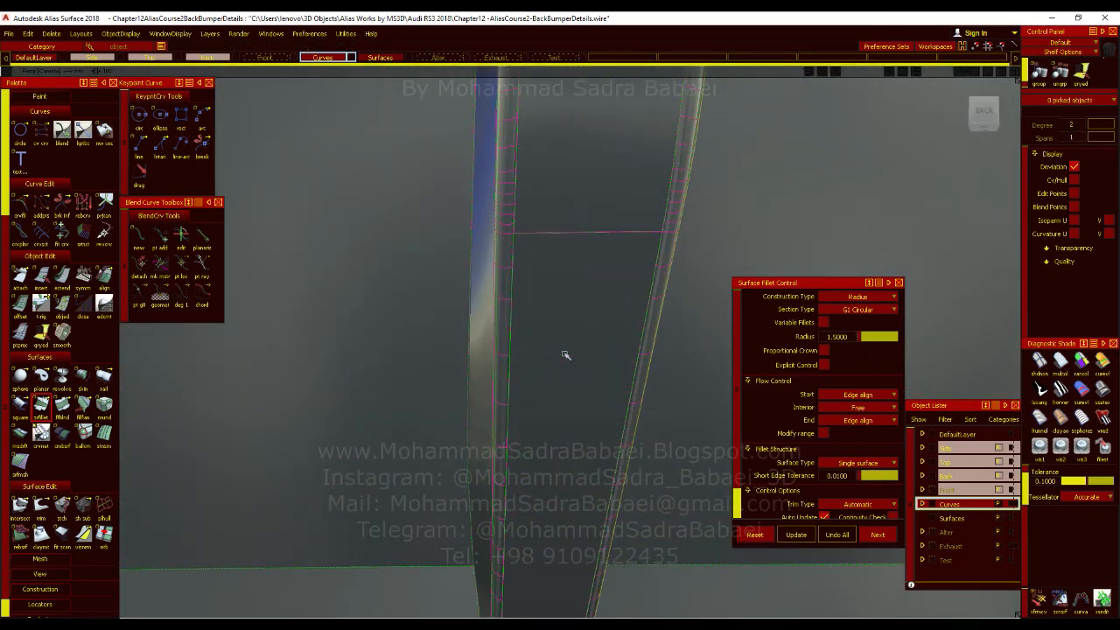
pyautogui.keyDown('alt'); pyautogui.keyDown('shift'); pyautogui.moveTo(532, 325); pyautogui.dragTo(517, 390, button='right'); pyautogui.keyUp('shift'); pyautogui.keyUp('alt')
pyautogui.keyDown('alt'); pyautogui.keyDown('shift'); pyautogui.moveTo(517, 391); pyautogui.dragTo(616, 491); pyautogui.keyUp('shift'); pyautogui.keyUp('alt')
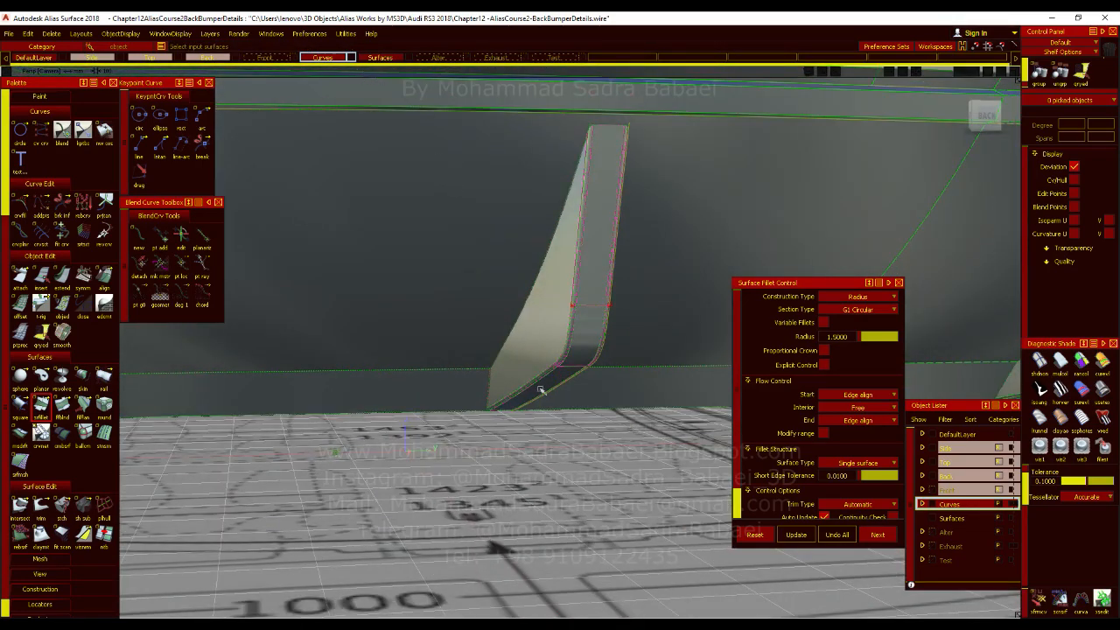
# Select the diffuser's main surface and its lower band beside the fin as the fillet's second surface set.
pyautogui.hotkey('alt', 'shift')
pyautogui.keyDown('alt'); pyautogui.keyDown('shift'); pyautogui.moveTo(526, 383); pyautogui.dragTo(564, 390, button='right'); pyautogui.keyUp('shift'); pyautogui.keyUp('alt')
pyautogui.keyDown('alt'); pyautogui.keyDown('shift'); pyautogui.moveTo(564, 390); pyautogui.dragTo(547, 395); pyautogui.keyUp('shift'); pyautogui.keyUp('alt')
pyautogui.keyDown('alt'); pyautogui.keyDown('shift'); pyautogui.moveTo(546, 395); pyautogui.dragTo(515, 408, button='right'); pyautogui.keyUp('shift'); pyautogui.keyUp('alt')
pyautogui.keyDown('alt'); pyautogui.keyDown('shift'); pyautogui.moveTo(514, 408); pyautogui.dragTo(620, 377); pyautogui.keyUp('shift'); pyautogui.keyUp('alt')
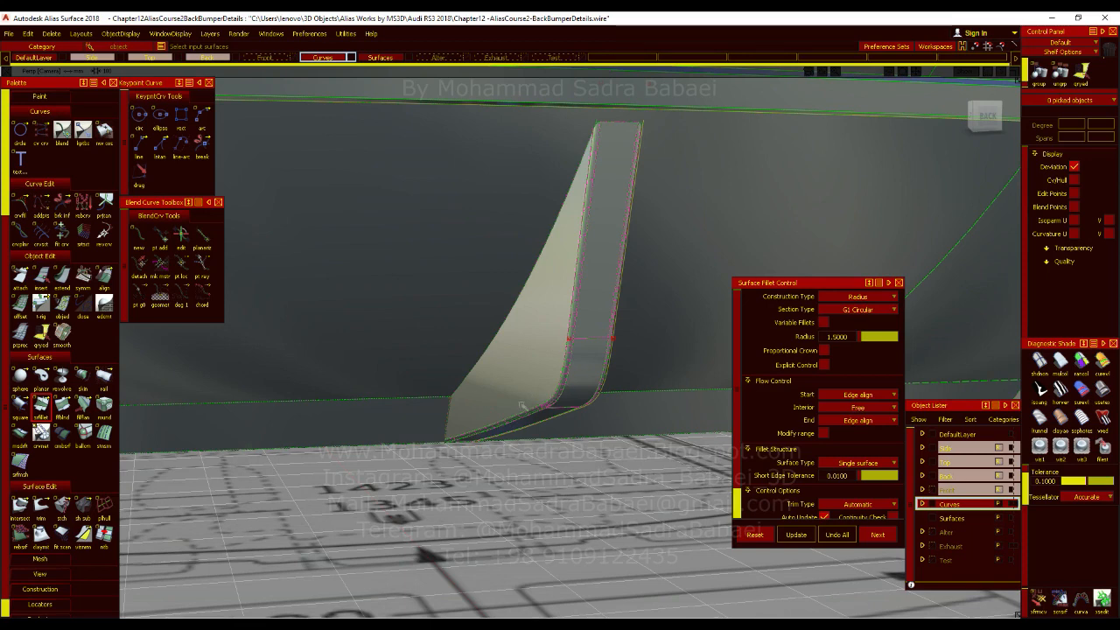
pyautogui.click(432, 418)
pyautogui.click(457, 334)
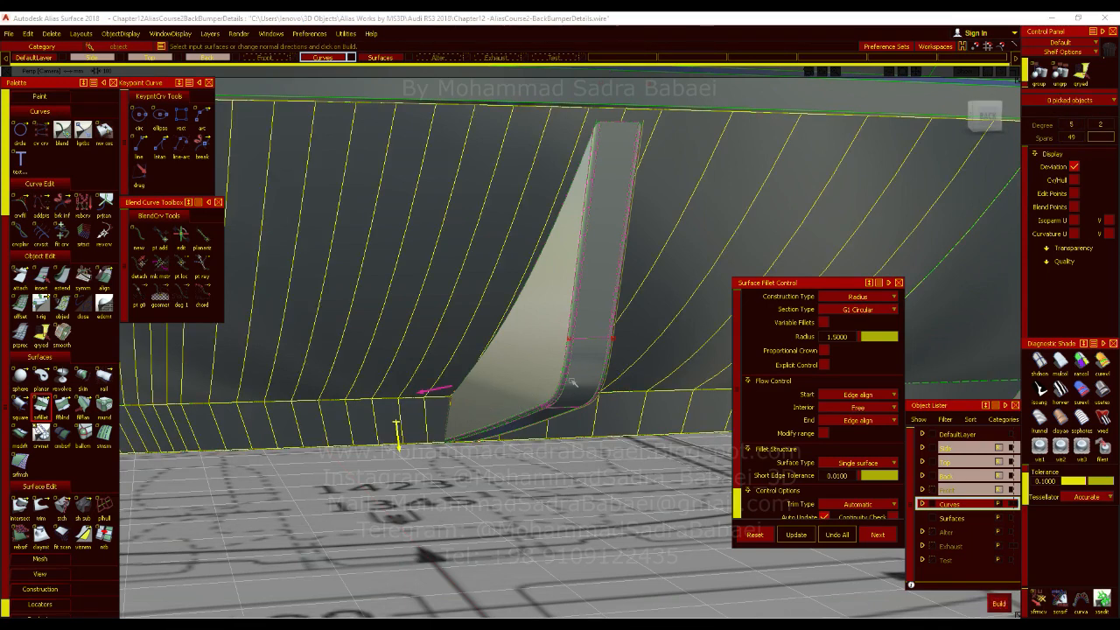
pyautogui.keyDown('alt'); pyautogui.keyDown('shift'); pyautogui.moveTo(475, 352); pyautogui.dragTo(428, 385); pyautogui.keyUp('shift'); pyautogui.keyUp('alt')
pyautogui.keyDown('alt'); pyautogui.keyDown('shift'); pyautogui.moveTo(725, 418); pyautogui.dragTo(778, 423); pyautogui.keyUp('shift'); pyautogui.keyUp('alt')
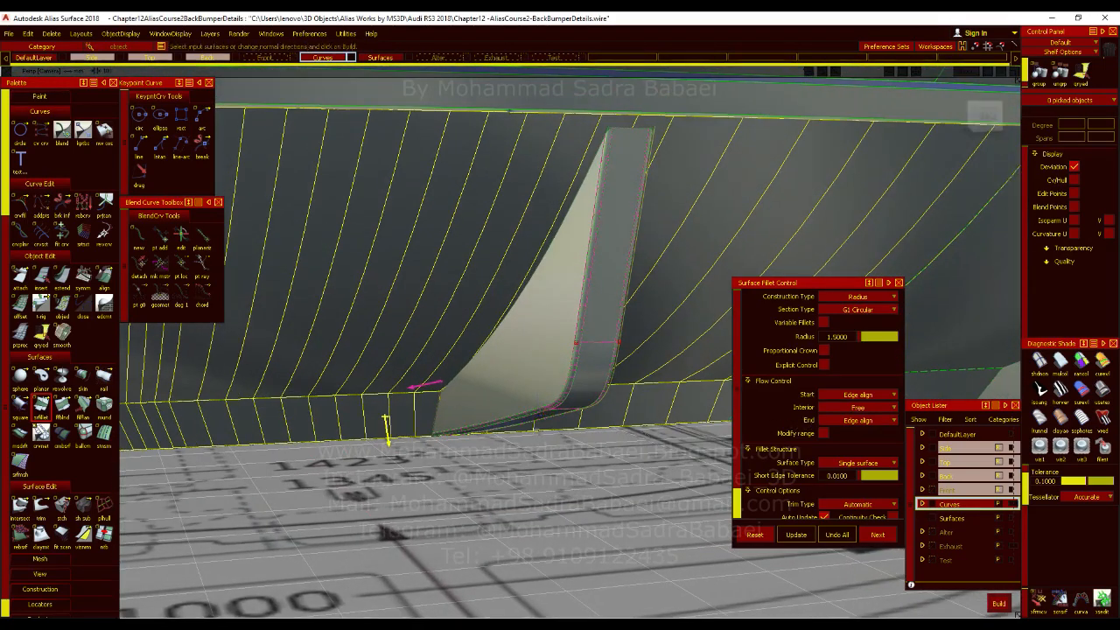
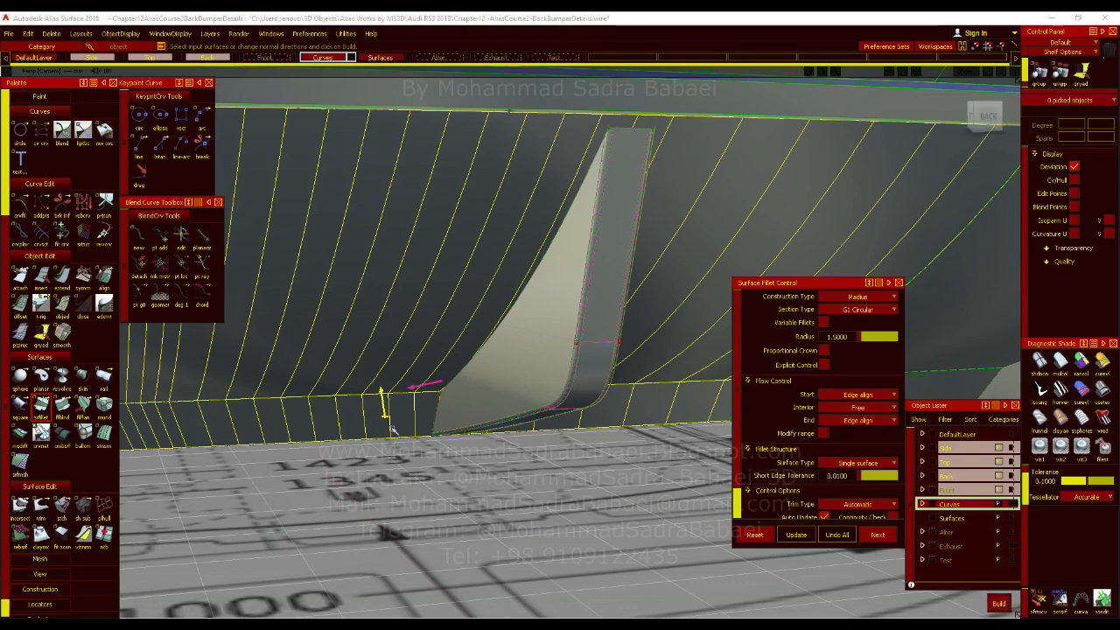
# Set the normal directions of both surface sets and build the 1.5 radius fillet between the fin and the diffuser.
pyautogui.click(385, 415)
pyautogui.click(434, 386)
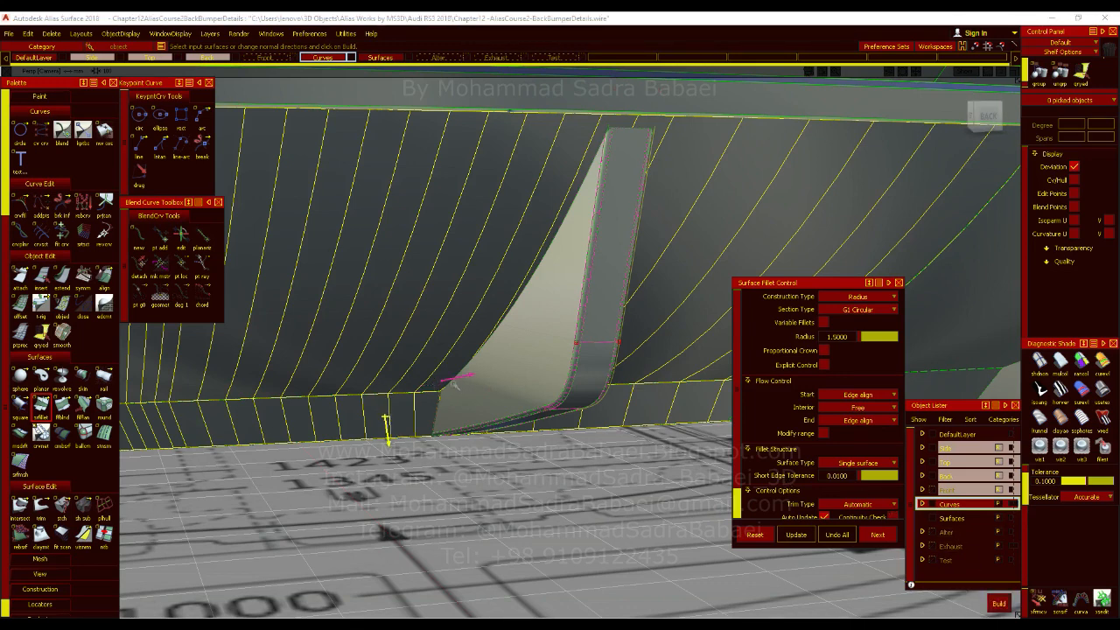
pyautogui.click(387, 423)
pyautogui.click(409, 424)
pyautogui.click(386, 421)
pyautogui.click(996, 600)
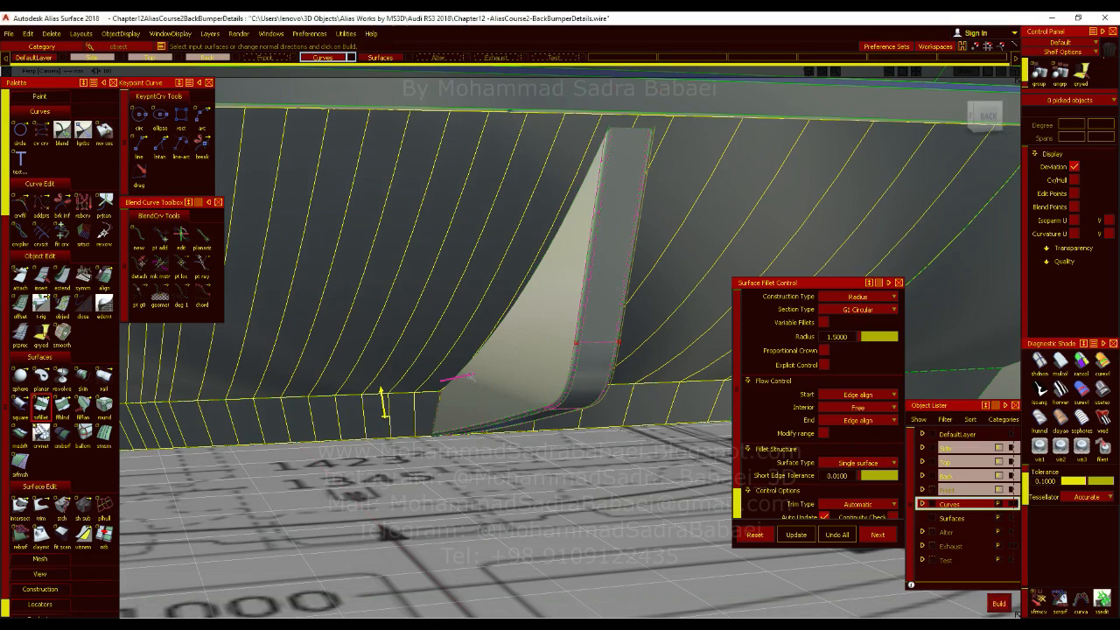
pyautogui.keyDown('alt'); pyautogui.keyDown('shift'); pyautogui.moveTo(602, 368); pyautogui.dragTo(723, 315); pyautogui.keyUp('shift'); pyautogui.keyUp('alt')
pyautogui.click(484, 280)
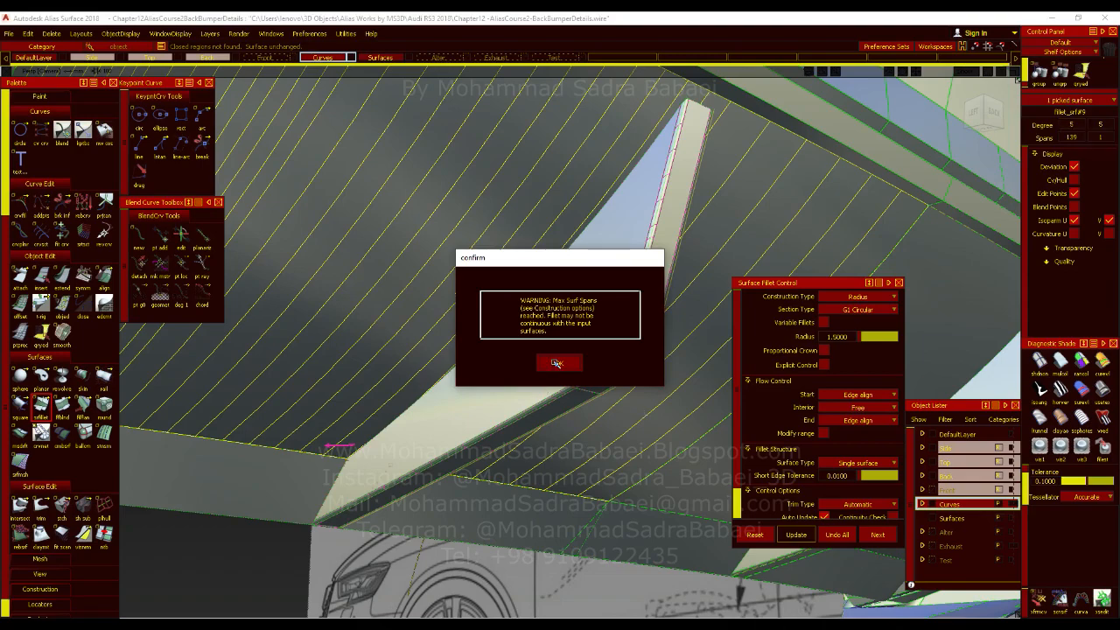
pyautogui.click(557, 362)
# Inspect the new fillet around the fin's upper tip with the model lines hidden.
pyautogui.keyDown('alt'); pyautogui.keyDown('shift'); pyautogui.moveTo(593, 333); pyautogui.dragTo(469, 401); pyautogui.keyUp('shift'); pyautogui.keyUp('alt')
pyautogui.keyDown('alt'); pyautogui.keyDown('shift'); pyautogui.moveTo(633, 241); pyautogui.dragTo(578, 329, button='middle'); pyautogui.keyUp('shift'); pyautogui.keyUp('alt')
pyautogui.keyDown('alt'); pyautogui.keyDown('shift'); pyautogui.moveTo(578, 329); pyautogui.dragTo(390, 318); pyautogui.keyUp('shift'); pyautogui.keyUp('alt')
pyautogui.keyDown('alt'); pyautogui.keyDown('shift'); pyautogui.moveTo(411, 321); pyautogui.dragTo(553, 327, button='right'); pyautogui.keyUp('shift'); pyautogui.keyUp('alt')
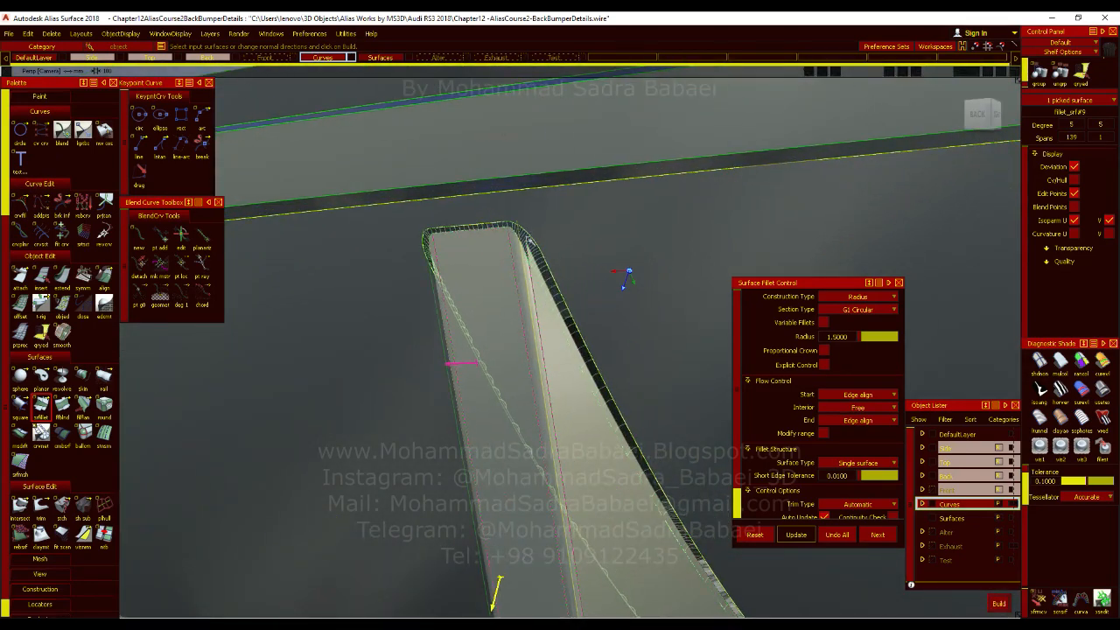
pyautogui.keyDown('alt'); pyautogui.keyDown('shift'); pyautogui.moveTo(565, 290); pyautogui.dragTo(586, 338, button='middle'); pyautogui.keyUp('shift'); pyautogui.keyUp('alt')
pyautogui.keyDown('alt'); pyautogui.keyDown('shift'); pyautogui.moveTo(585, 337); pyautogui.dragTo(675, 323, button='right'); pyautogui.keyUp('shift'); pyautogui.keyUp('alt')
pyautogui.click(1102, 386)
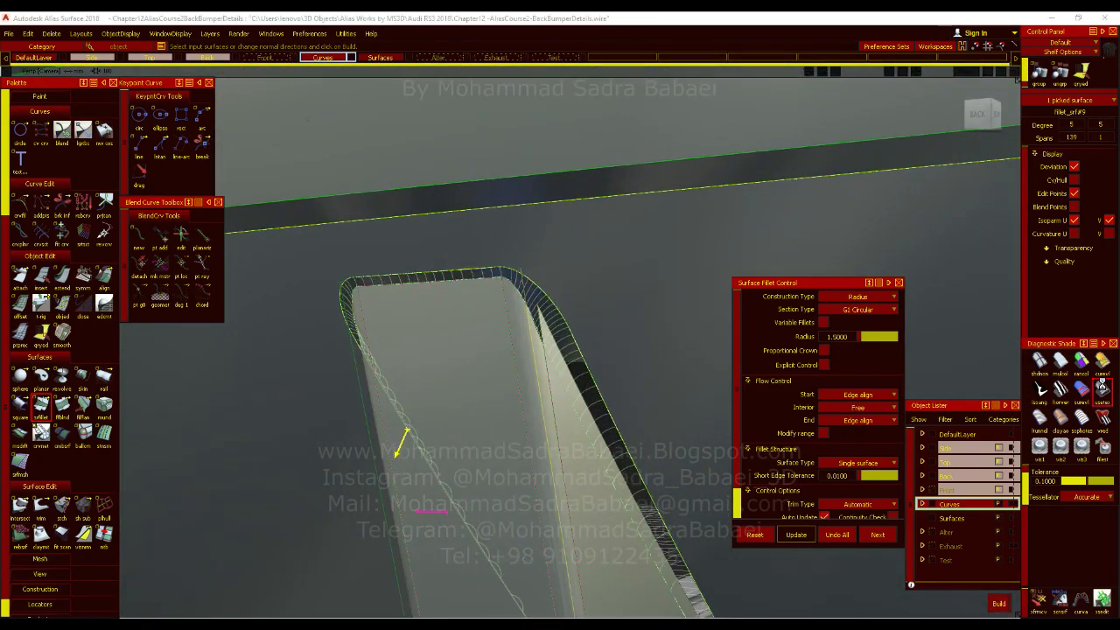
pyautogui.moveTo(653, 327)
pyautogui.keyDown('alt'); pyautogui.keyDown('shift'); pyautogui.mouseDown()
pyautogui.moveTo(621, 380)
pyautogui.moveTo(408, 333)
pyautogui.moveTo(395, 342)
pyautogui.moveTo(720, 370)
pyautogui.mouseUp(); pyautogui.keyUp('shift'); pyautogui.keyUp('alt')
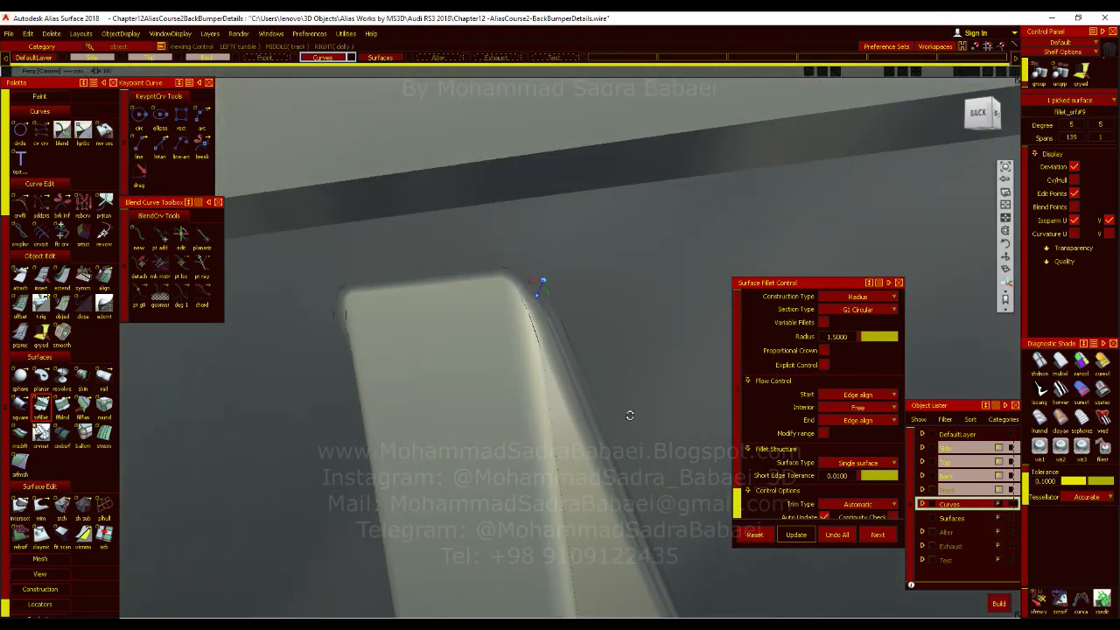
pyautogui.keyDown('alt'); pyautogui.keyDown('shift'); pyautogui.moveTo(592, 409); pyautogui.dragTo(545, 285); pyautogui.keyUp('shift'); pyautogui.keyUp('alt')
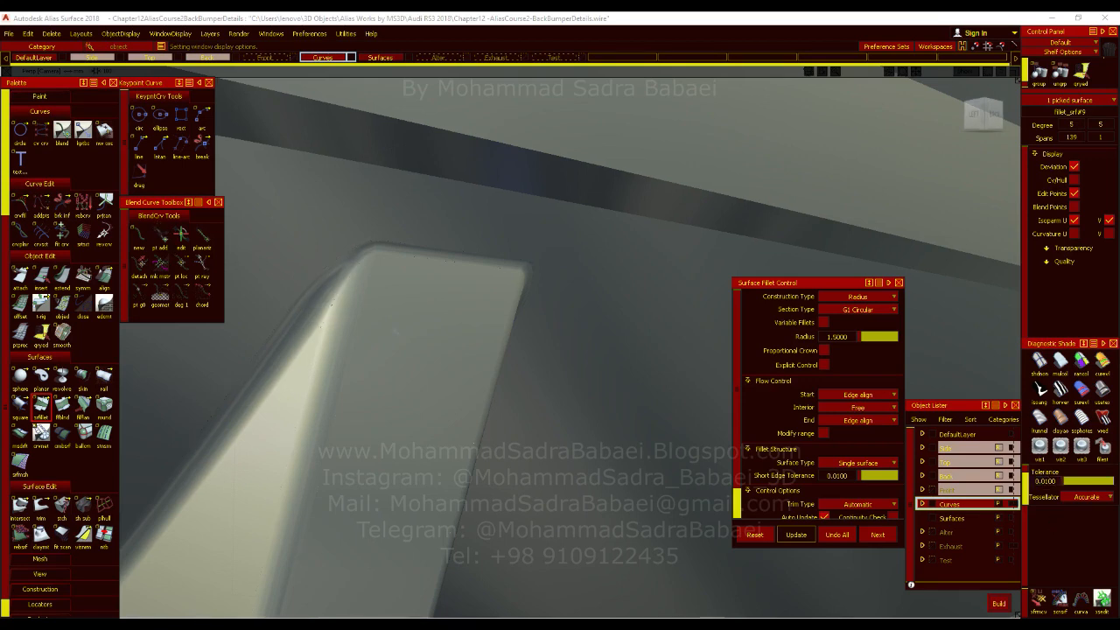
pyautogui.keyDown('alt'); pyautogui.keyDown('shift'); pyautogui.moveTo(498, 376); pyautogui.dragTo(452, 439); pyautogui.keyUp('shift'); pyautogui.keyUp('alt')
pyautogui.keyDown('alt'); pyautogui.keyDown('shift'); pyautogui.moveTo(454, 441); pyautogui.dragTo(584, 285, button='middle'); pyautogui.keyUp('shift'); pyautogui.keyUp('alt')
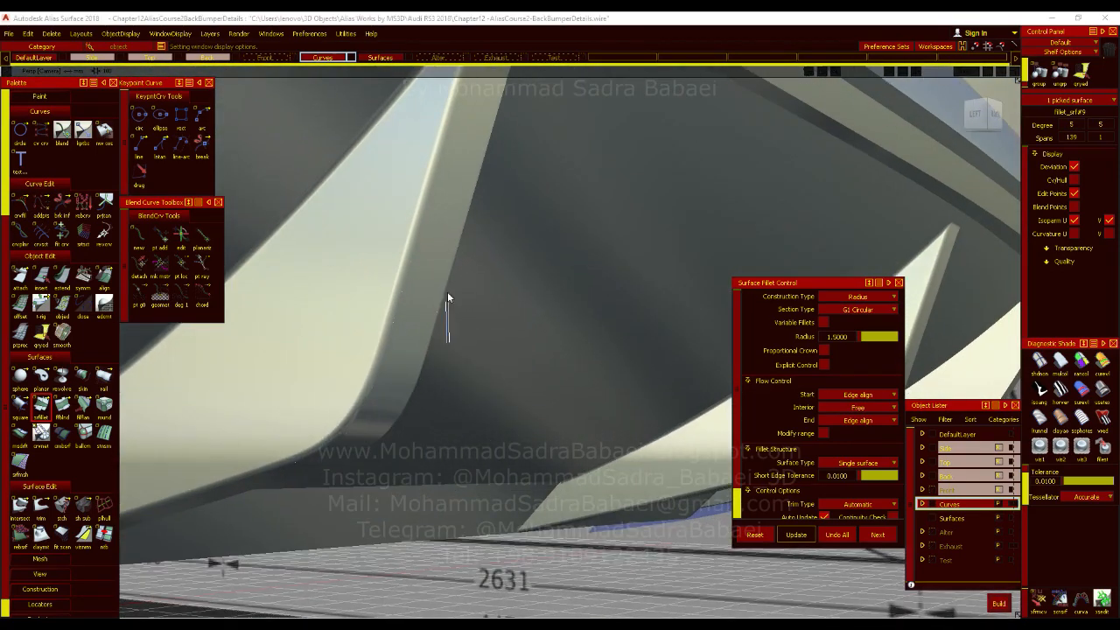
# Examine the fillet's lower end and the corner where the fin meets the diffuser's lower band.
pyautogui.keyDown('ctrl'); pyautogui.keyDown('shift'); pyautogui.moveTo(450, 300); pyautogui.dragTo(460, 382); pyautogui.keyUp('shift'); pyautogui.keyUp('ctrl')
pyautogui.keyDown('alt'); pyautogui.keyDown('shift'); pyautogui.moveTo(263, 382); pyautogui.dragTo(643, 387, button='right'); pyautogui.keyUp('shift'); pyautogui.keyUp('alt')
pyautogui.keyDown('alt'); pyautogui.keyDown('shift'); pyautogui.moveTo(643, 386); pyautogui.dragTo(800, 282, button='middle'); pyautogui.keyUp('shift'); pyautogui.keyUp('alt')
pyautogui.keyDown('ctrl'); pyautogui.keyDown('shift'); pyautogui.moveTo(497, 311); pyautogui.dragTo(467, 295, button='right'); pyautogui.keyUp('shift'); pyautogui.keyUp('ctrl')
pyautogui.keyDown('alt'); pyautogui.keyDown('shift'); pyautogui.moveTo(370, 335); pyautogui.dragTo(532, 302, button='right'); pyautogui.keyUp('shift'); pyautogui.keyUp('alt')
pyautogui.keyDown('alt'); pyautogui.keyDown('shift'); pyautogui.moveTo(531, 303); pyautogui.dragTo(455, 324); pyautogui.keyUp('shift'); pyautogui.keyUp('alt')
pyautogui.keyDown('alt'); pyautogui.keyDown('shift'); pyautogui.moveTo(489, 359); pyautogui.dragTo(416, 366, button='right'); pyautogui.keyUp('shift'); pyautogui.keyUp('alt')
pyautogui.keyDown('alt'); pyautogui.keyDown('shift'); pyautogui.moveTo(416, 367); pyautogui.dragTo(433, 386); pyautogui.keyUp('shift'); pyautogui.keyUp('alt')
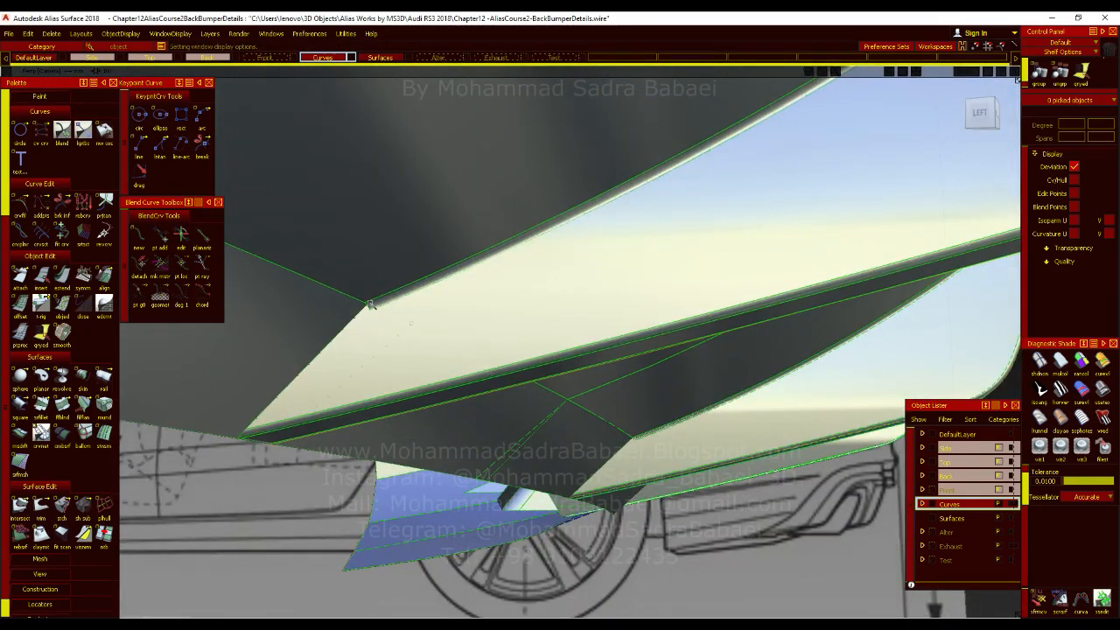
pyautogui.keyDown('alt'); pyautogui.keyDown('shift'); pyautogui.moveTo(368, 331); pyautogui.dragTo(642, 338, button='right'); pyautogui.keyUp('shift'); pyautogui.keyUp('alt')
pyautogui.keyDown('alt'); pyautogui.keyDown('shift'); pyautogui.moveTo(350, 317); pyautogui.dragTo(414, 305); pyautogui.keyUp('shift'); pyautogui.keyUp('alt')
pyautogui.moveTo(497, 367)
pyautogui.keyDown('alt'); pyautogui.keyDown('shift'); pyautogui.mouseDown()
pyautogui.moveTo(473, 366)
pyautogui.moveTo(426, 405)
pyautogui.moveTo(352, 392)
pyautogui.mouseUp(); pyautogui.keyUp('shift'); pyautogui.keyUp('alt')
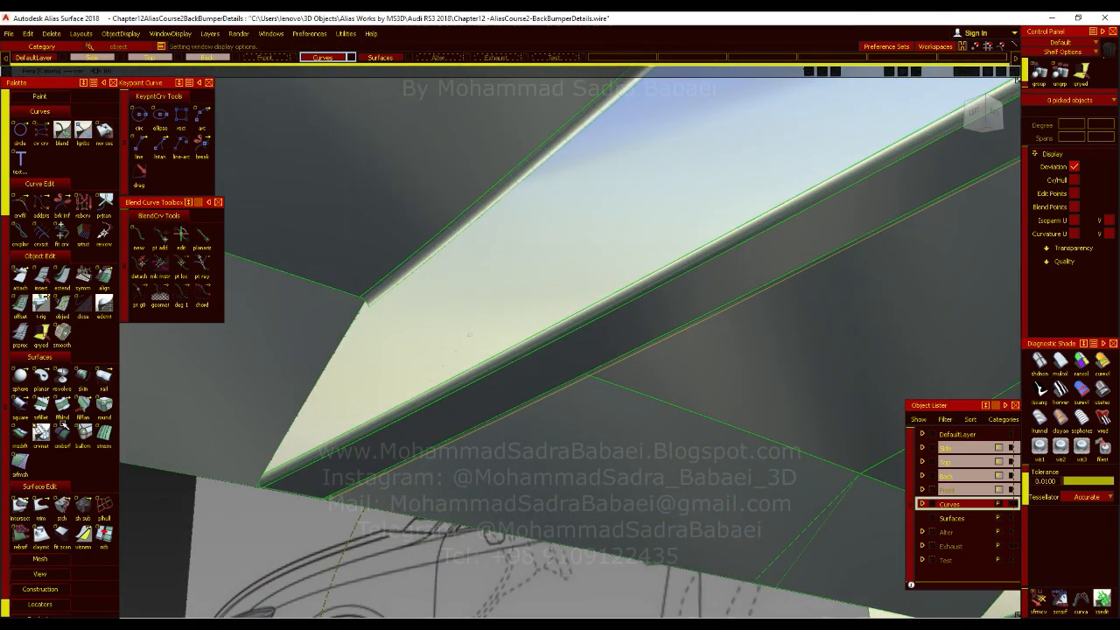
pyautogui.click(40, 404)
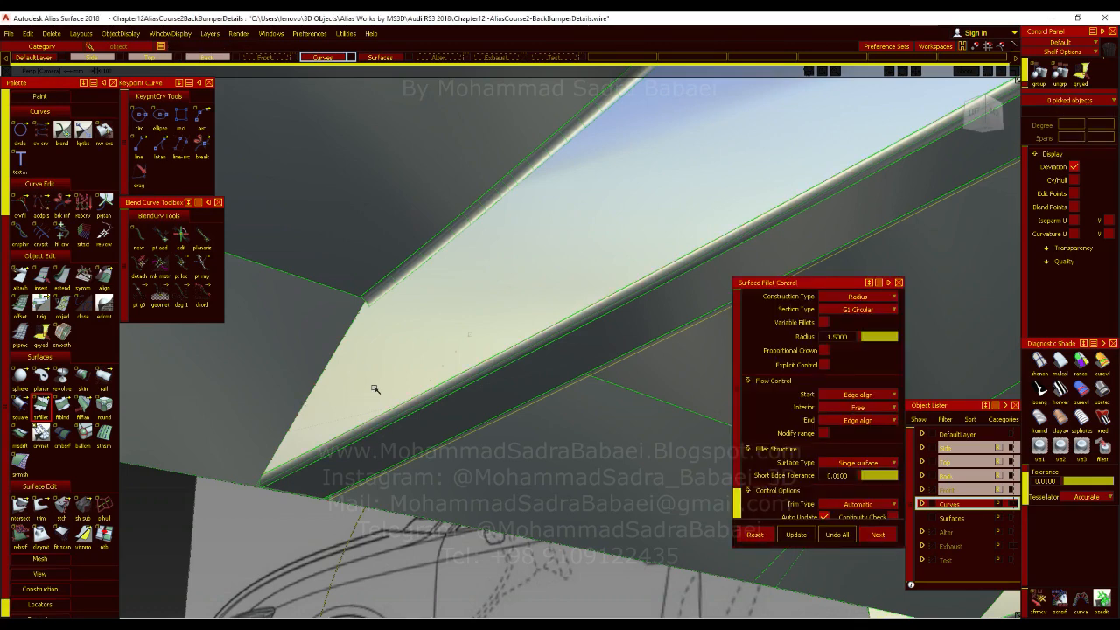
pyautogui.keyDown('alt'); pyautogui.keyDown('shift'); pyautogui.moveTo(351, 432); pyautogui.dragTo(380, 347); pyautogui.keyUp('shift'); pyautogui.keyUp('alt')
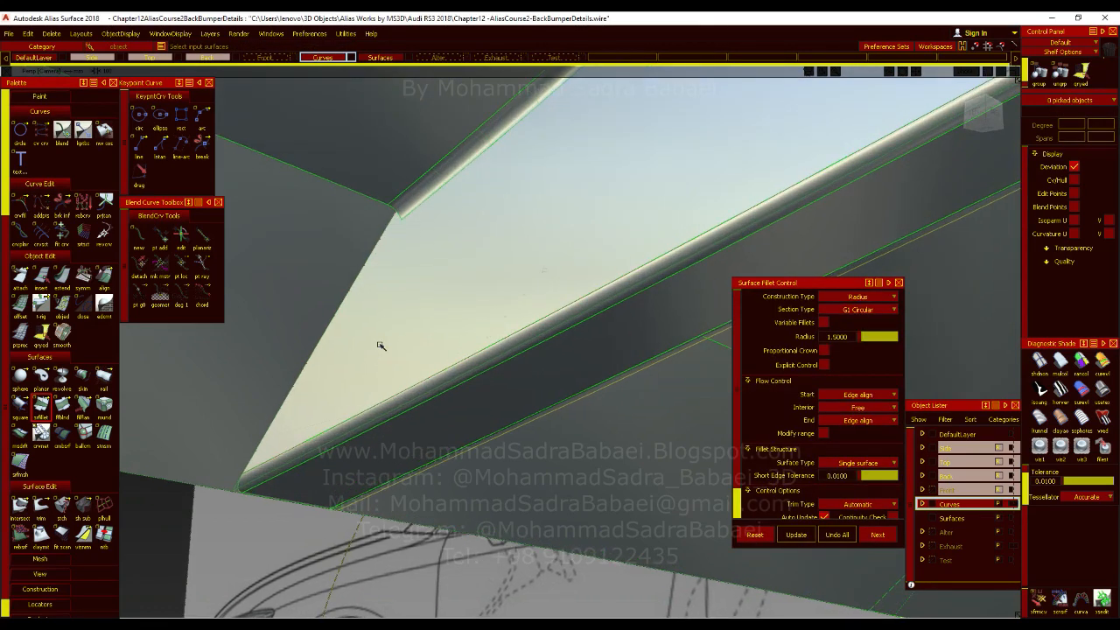
pyautogui.click(370, 373)
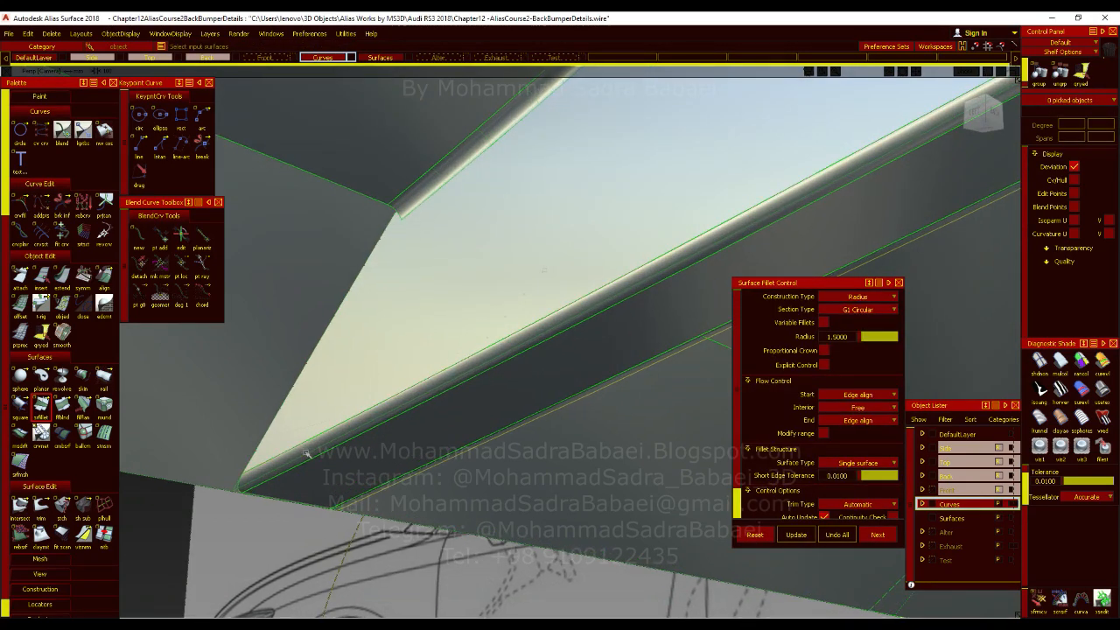
pyautogui.click(380, 468)
pyautogui.keyDown('alt'); pyautogui.keyDown('shift'); pyautogui.moveTo(482, 438); pyautogui.dragTo(333, 352); pyautogui.keyUp('shift'); pyautogui.keyUp('alt')
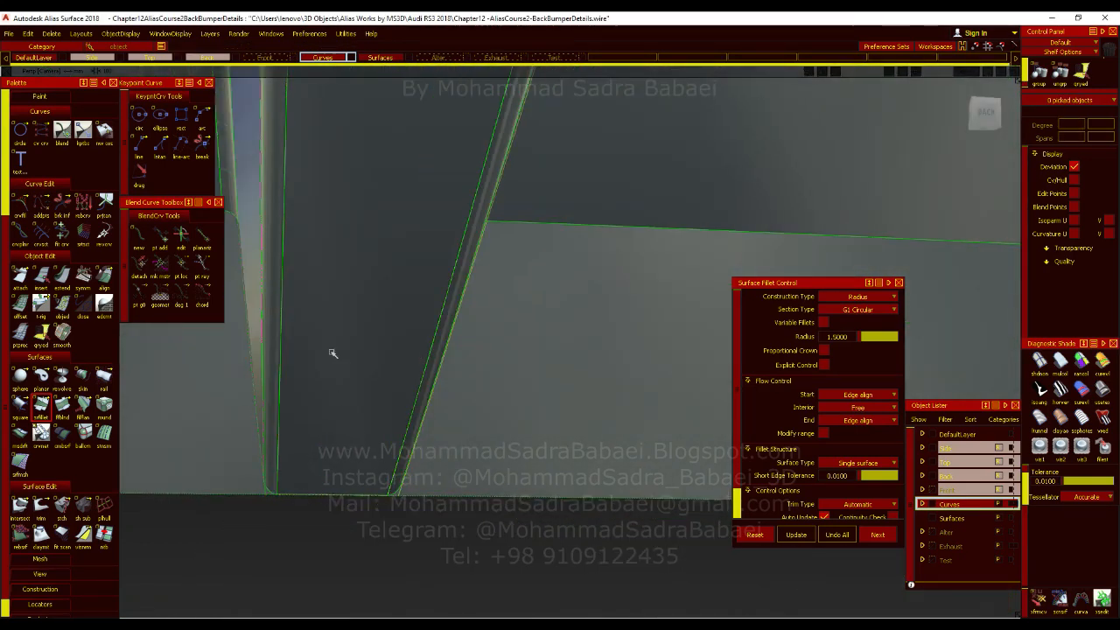
# Try a G1 circular surface fillet of radius 1.5 between the fin's faces and the diffuser's lower band.
pyautogui.click(36, 415)
pyautogui.moveTo(370, 375)
pyautogui.keyDown('alt'); pyautogui.keyDown('shift'); pyautogui.mouseDown()
pyautogui.moveTo(445, 380)
pyautogui.moveTo(365, 377)
pyautogui.mouseUp(); pyautogui.keyUp('shift'); pyautogui.keyUp('alt')
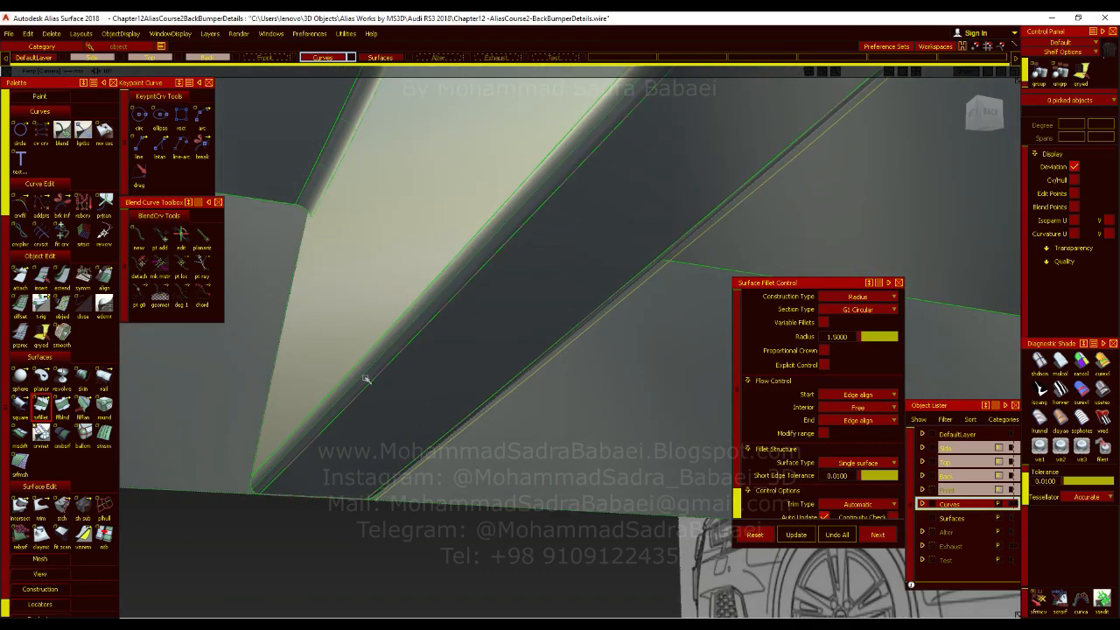
pyautogui.keyDown('alt'); pyautogui.keyDown('shift'); pyautogui.moveTo(503, 333); pyautogui.dragTo(420, 470); pyautogui.keyUp('shift'); pyautogui.keyUp('alt')
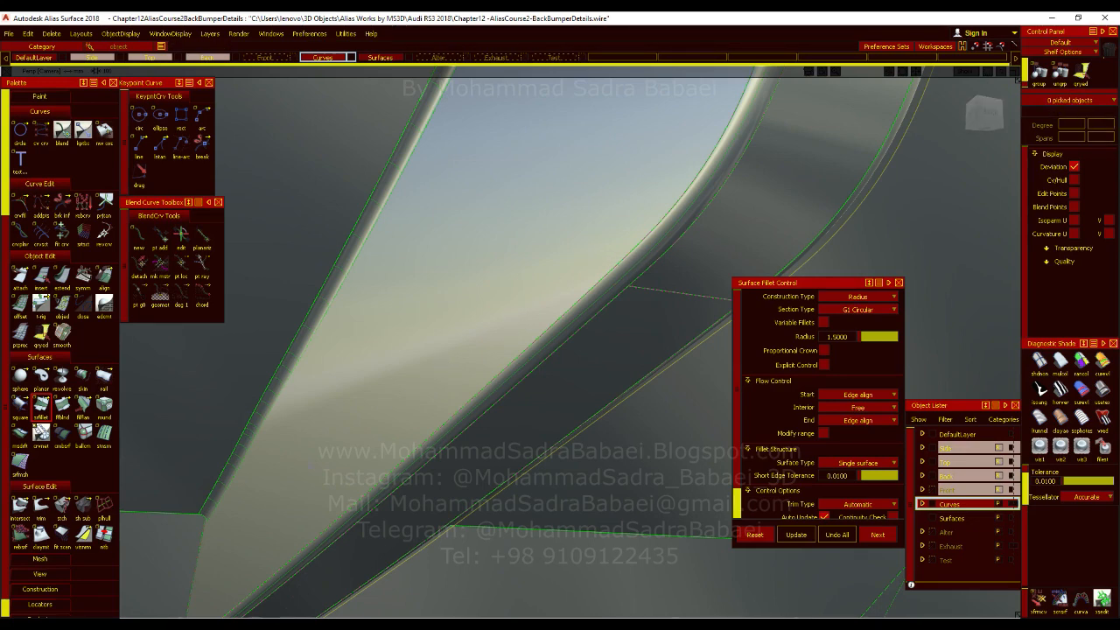
pyautogui.keyDown('alt'); pyautogui.keyDown('shift'); pyautogui.moveTo(513, 375); pyautogui.dragTo(210, 470); pyautogui.keyUp('shift'); pyautogui.keyUp('alt')
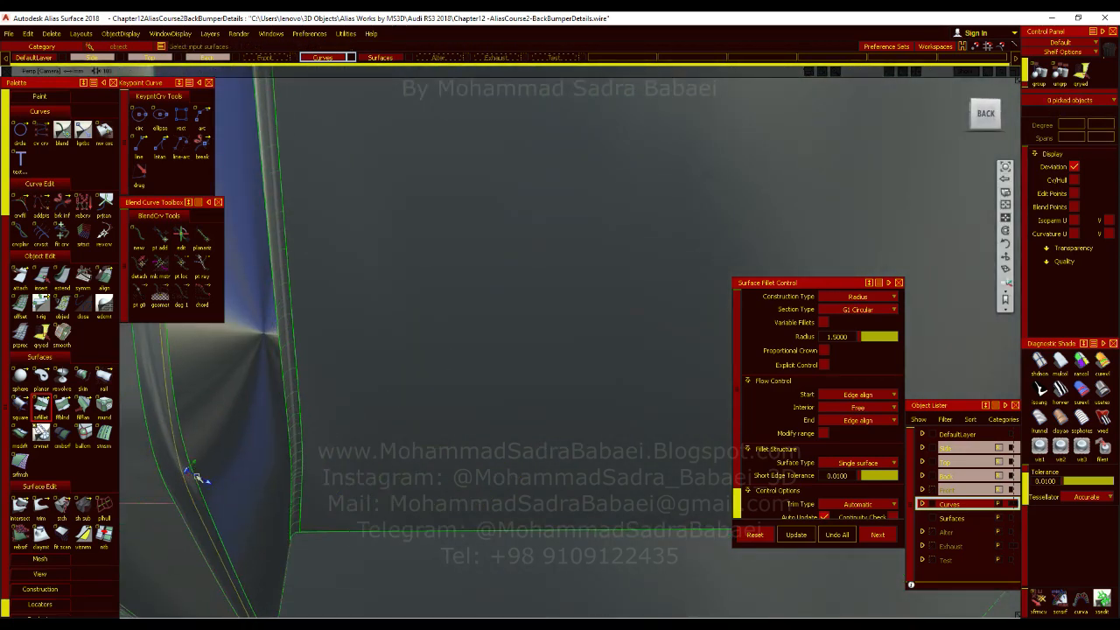
pyautogui.keyDown('alt'); pyautogui.keyDown('shift'); pyautogui.moveTo(567, 439); pyautogui.dragTo(412, 356); pyautogui.keyUp('shift'); pyautogui.keyUp('alt')
pyautogui.click(354, 312)
pyautogui.keyDown('alt'); pyautogui.keyDown('shift'); pyautogui.moveTo(427, 358); pyautogui.dragTo(562, 383); pyautogui.keyUp('shift'); pyautogui.keyUp('alt')
pyautogui.click(261, 469)
pyautogui.keyDown('alt'); pyautogui.keyDown('shift'); pyautogui.moveTo(518, 453); pyautogui.dragTo(606, 325, button='middle'); pyautogui.keyUp('shift'); pyautogui.keyUp('alt')
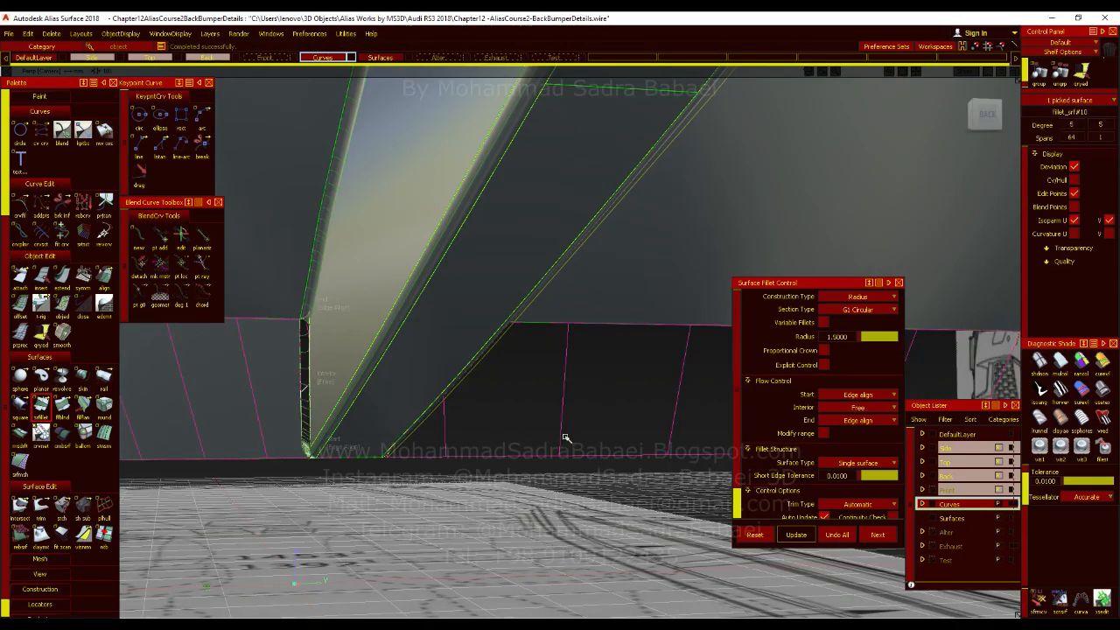
# Re-enter a radius of 1.5 for the lower band fillet and undo that fillet.
pyautogui.keyDown('alt'); pyautogui.keyDown('shift'); pyautogui.moveTo(591, 454); pyautogui.dragTo(616, 394); pyautogui.keyUp('shift'); pyautogui.keyUp('alt')
pyautogui.click(826, 338)
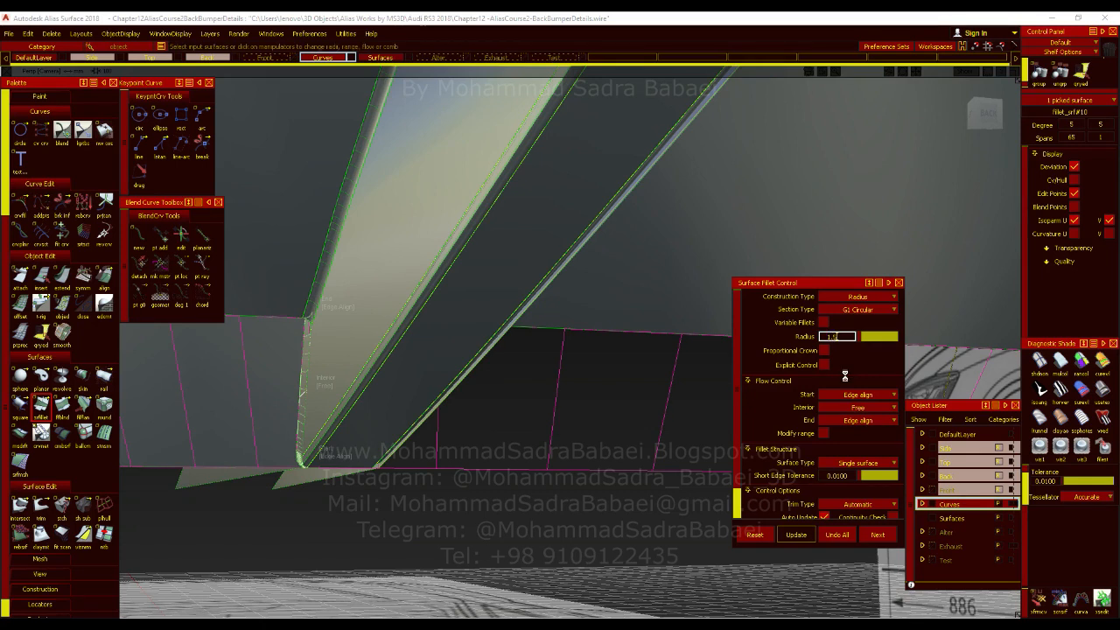
pyautogui.press('Return')
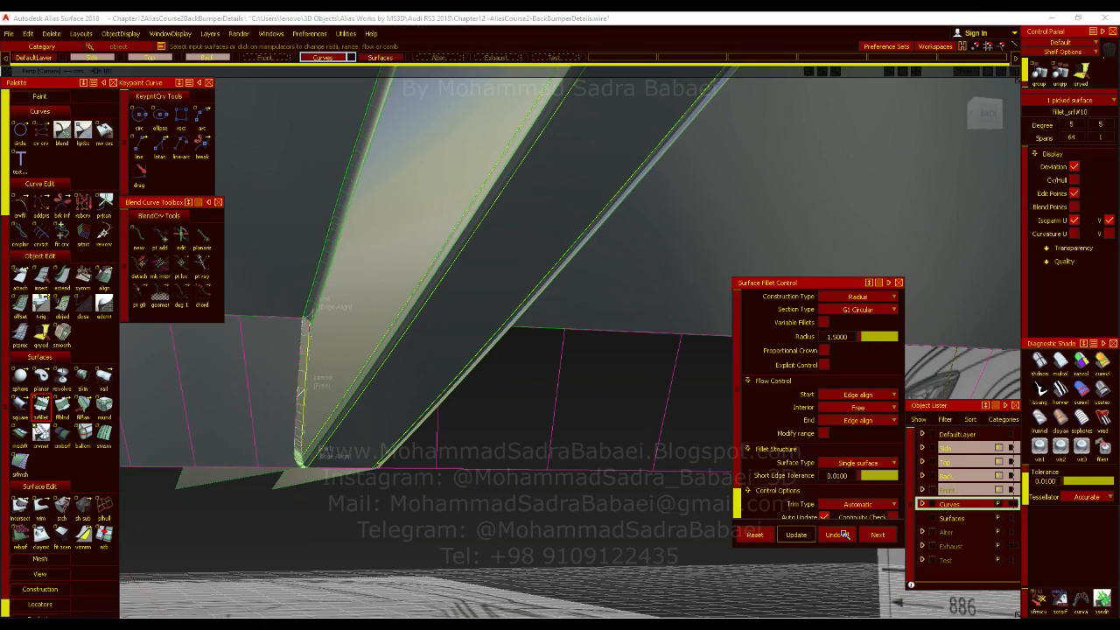
pyautogui.click(840, 535)
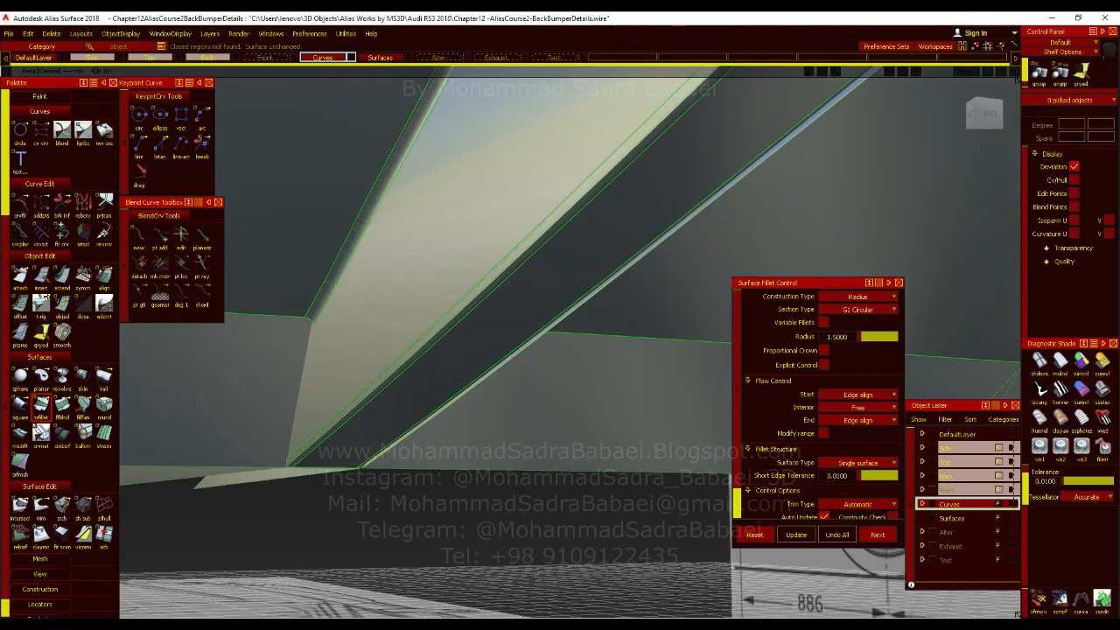
pyautogui.click(317, 453)
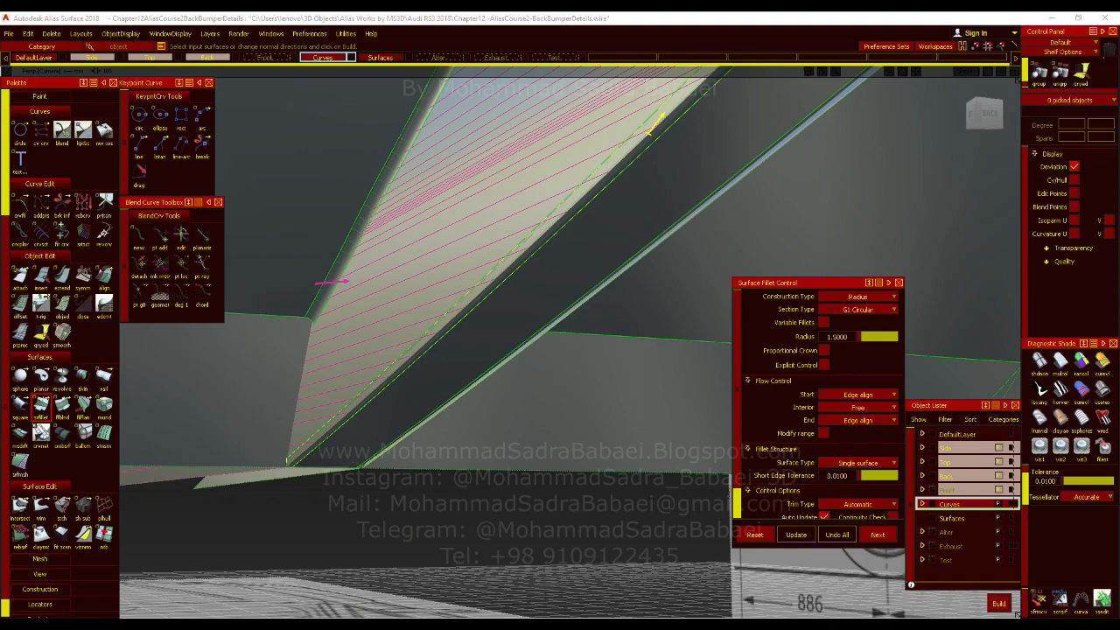
pyautogui.keyDown('ctrl'); pyautogui.keyDown('shift'); pyautogui.moveTo(376, 364); pyautogui.dragTo(371, 392); pyautogui.keyUp('shift'); pyautogui.keyUp('ctrl')
pyautogui.keyDown('alt'); pyautogui.keyDown('shift'); pyautogui.moveTo(469, 382); pyautogui.dragTo(433, 432); pyautogui.keyUp('shift'); pyautogui.keyUp('alt')
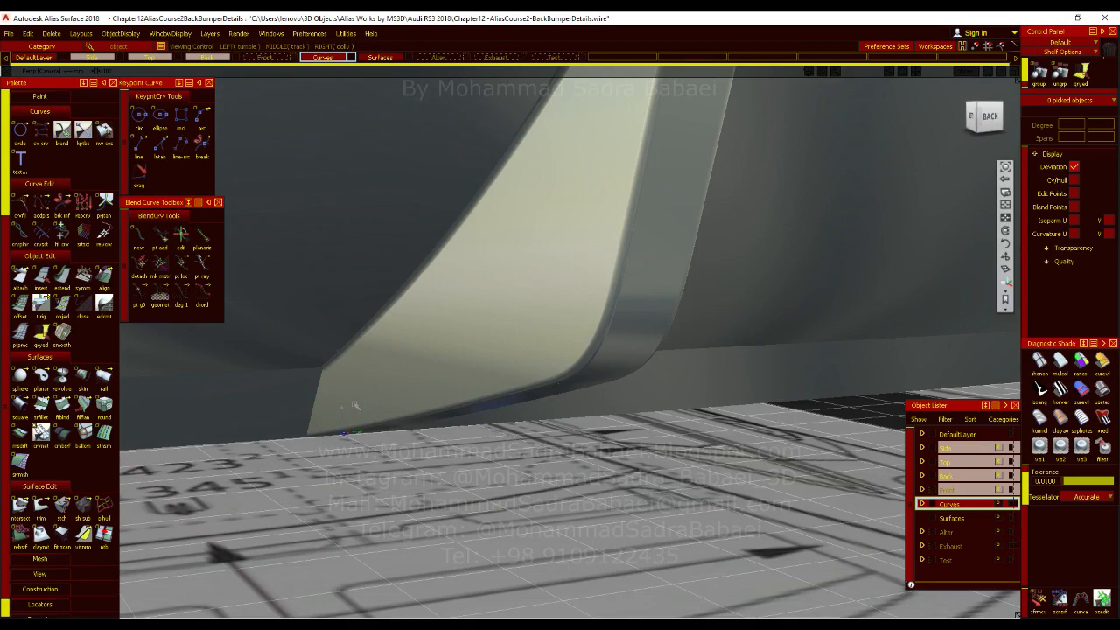
pyautogui.keyDown('alt'); pyautogui.keyDown('shift'); pyautogui.moveTo(351, 404); pyautogui.dragTo(406, 409); pyautogui.keyUp('shift'); pyautogui.keyUp('alt')
pyautogui.keyDown('alt'); pyautogui.keyDown('shift'); pyautogui.moveTo(428, 455); pyautogui.dragTo(512, 380, button='middle'); pyautogui.keyUp('shift'); pyautogui.keyUp('alt')
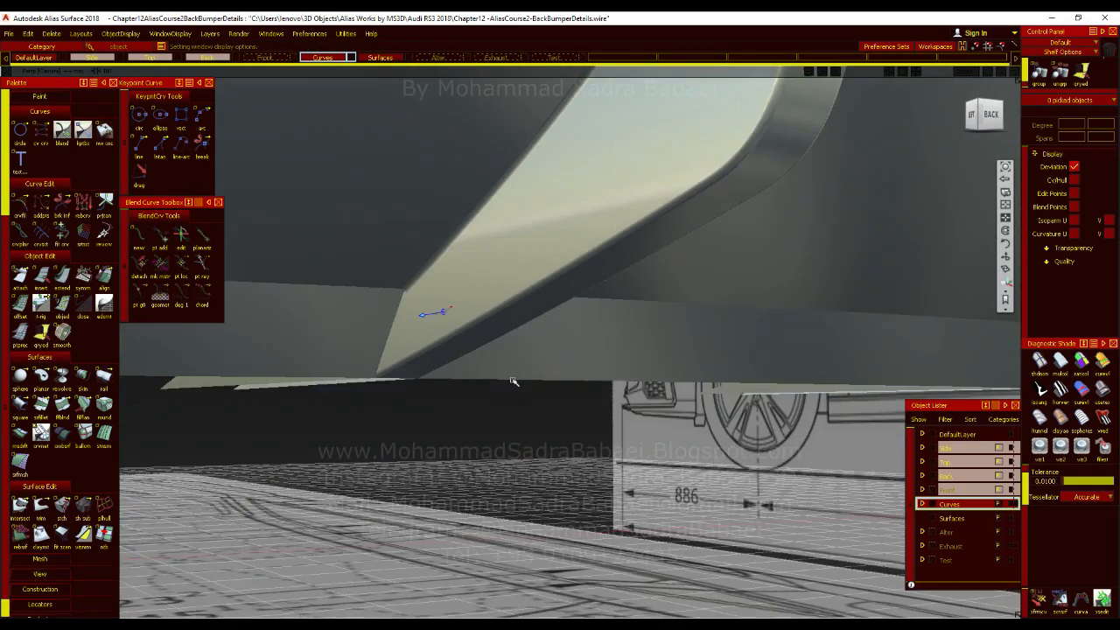
pyautogui.keyDown('alt'); pyautogui.keyDown('shift'); pyautogui.moveTo(514, 382); pyautogui.dragTo(469, 378, button='right'); pyautogui.keyUp('shift'); pyautogui.keyUp('alt')
pyautogui.hotkey('alt', 'm')
pyautogui.keyDown('alt'); pyautogui.keyDown('shift'); pyautogui.moveTo(316, 416); pyautogui.dragTo(377, 452, button='middle'); pyautogui.keyUp('shift'); pyautogui.keyUp('alt')
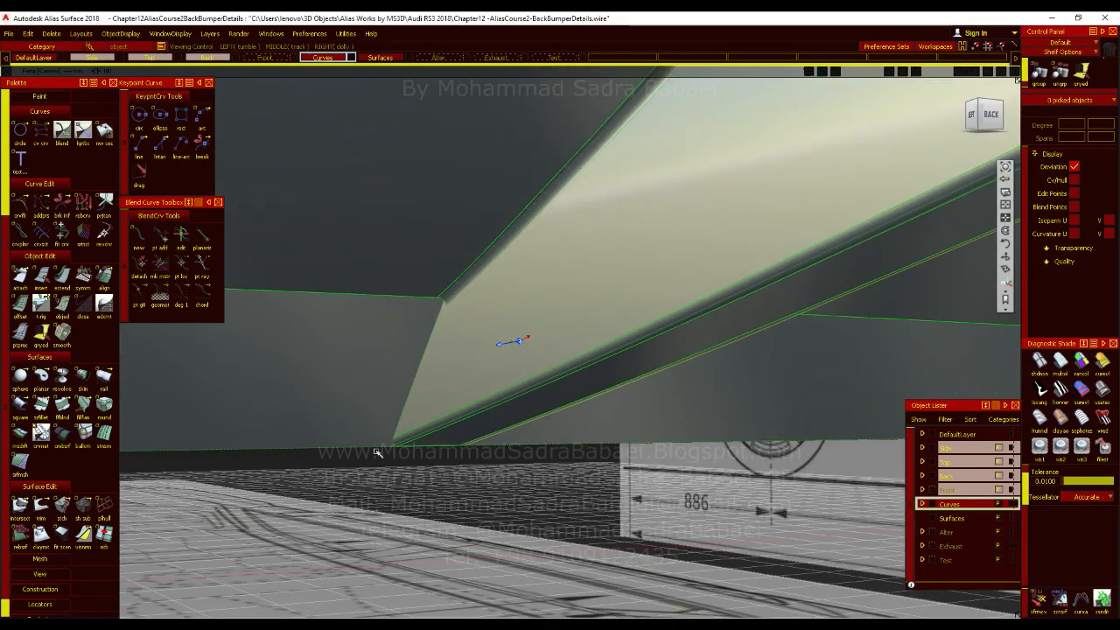
# Try a surface fillet of radius 1 from the fin and its edge fillet to the diffuser's lower band, and undo it.
pyautogui.doubleClick(41, 404)
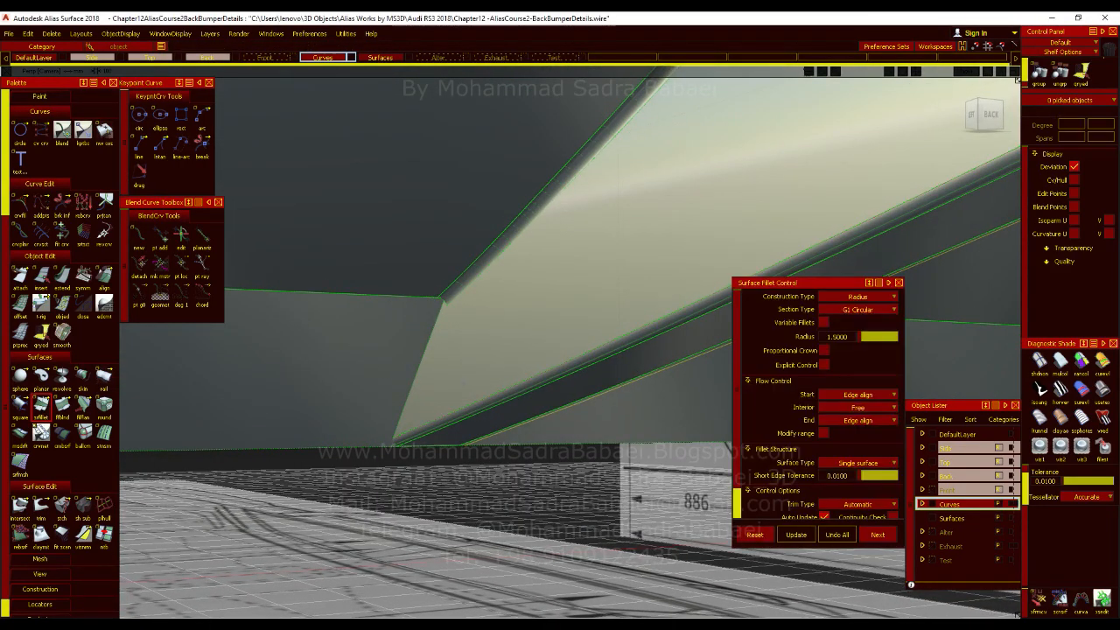
pyautogui.click(379, 473)
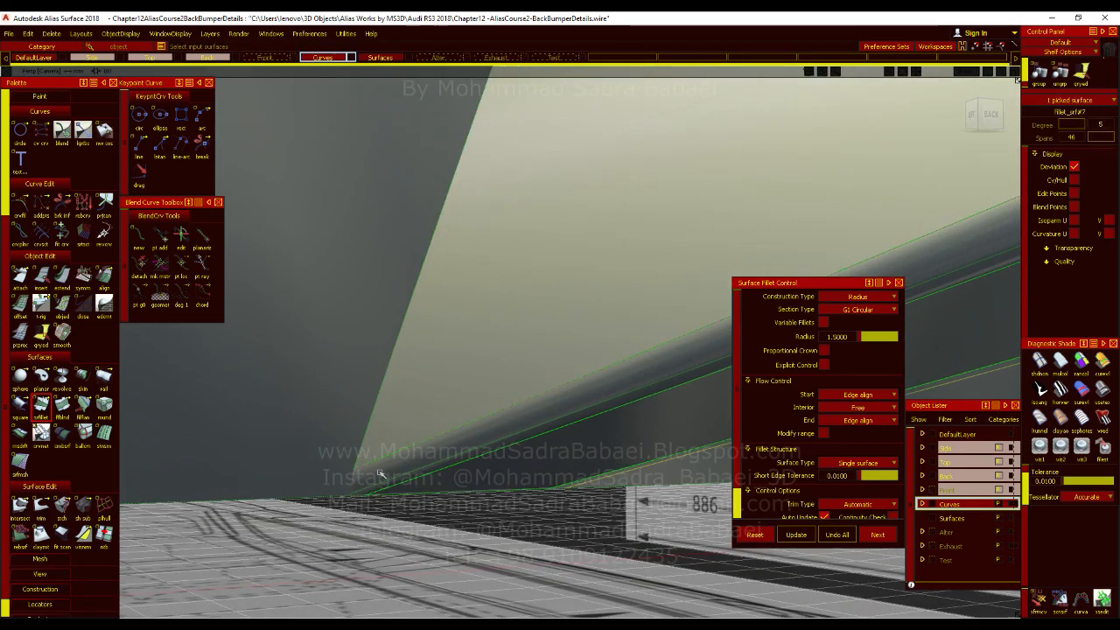
pyautogui.click(380, 473)
pyautogui.keyDown('alt'); pyautogui.keyDown('shift'); pyautogui.moveTo(376, 461); pyautogui.dragTo(394, 376, button='right'); pyautogui.keyUp('shift'); pyautogui.keyUp('alt')
pyautogui.click(394, 364)
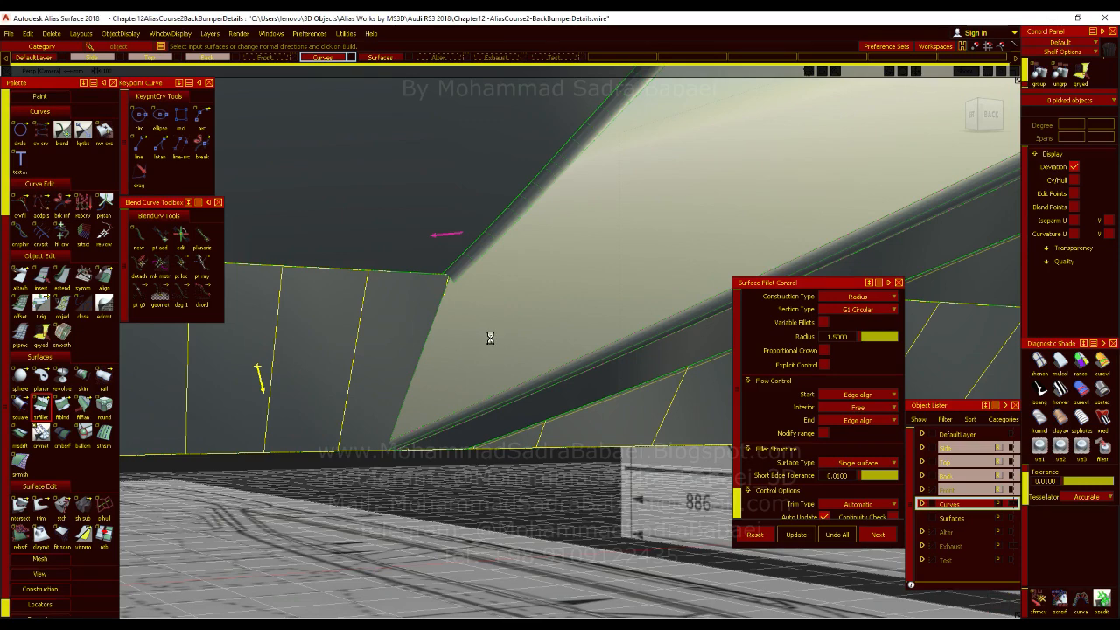
pyautogui.click(544, 366)
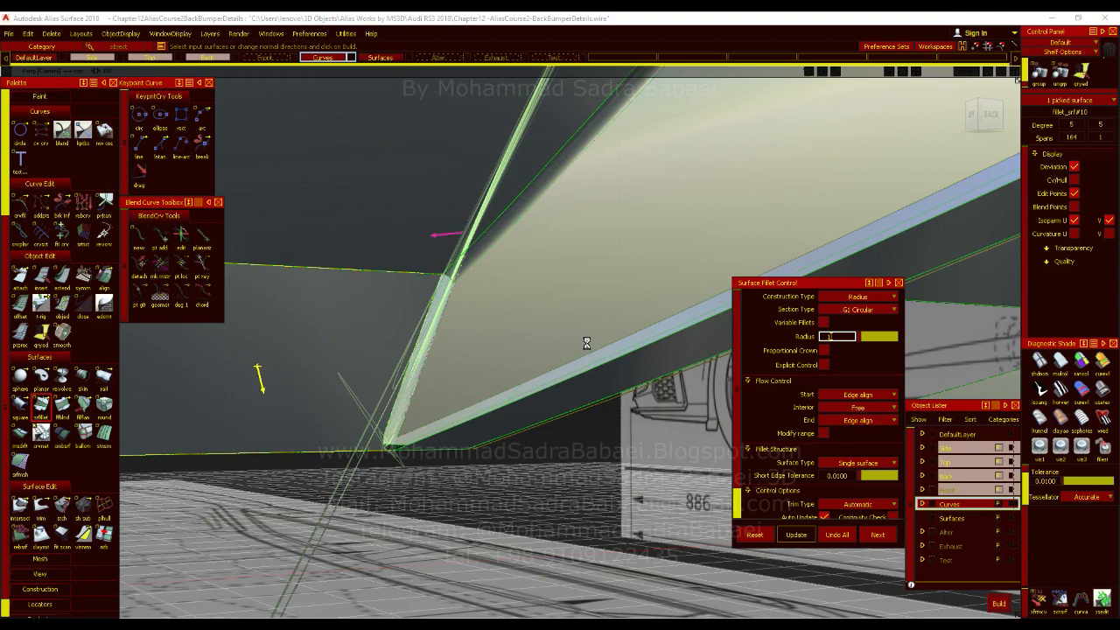
pyautogui.click(564, 359)
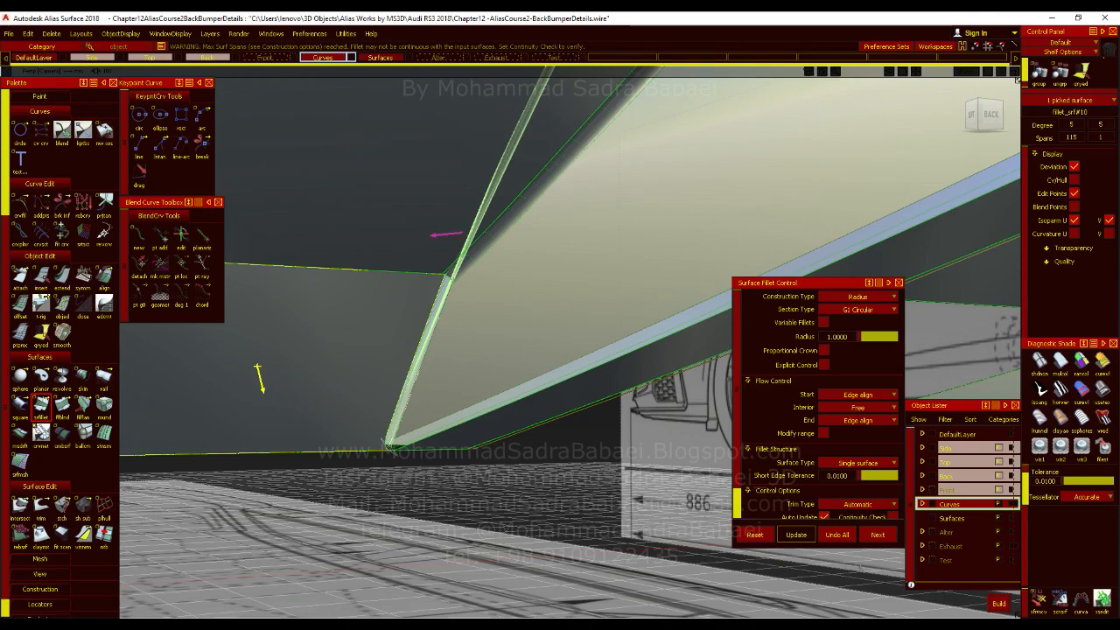
pyautogui.click(826, 534)
pyautogui.moveTo(536, 414)
pyautogui.keyDown('alt'); pyautogui.keyDown('shift'); pyautogui.mouseDown()
pyautogui.moveTo(475, 394)
pyautogui.moveTo(492, 405)
pyautogui.moveTo(468, 408)
pyautogui.moveTo(561, 458)
pyautogui.mouseUp(); pyautogui.keyUp('shift'); pyautogui.keyUp('alt')
pyautogui.hotkey('alt', 'm')
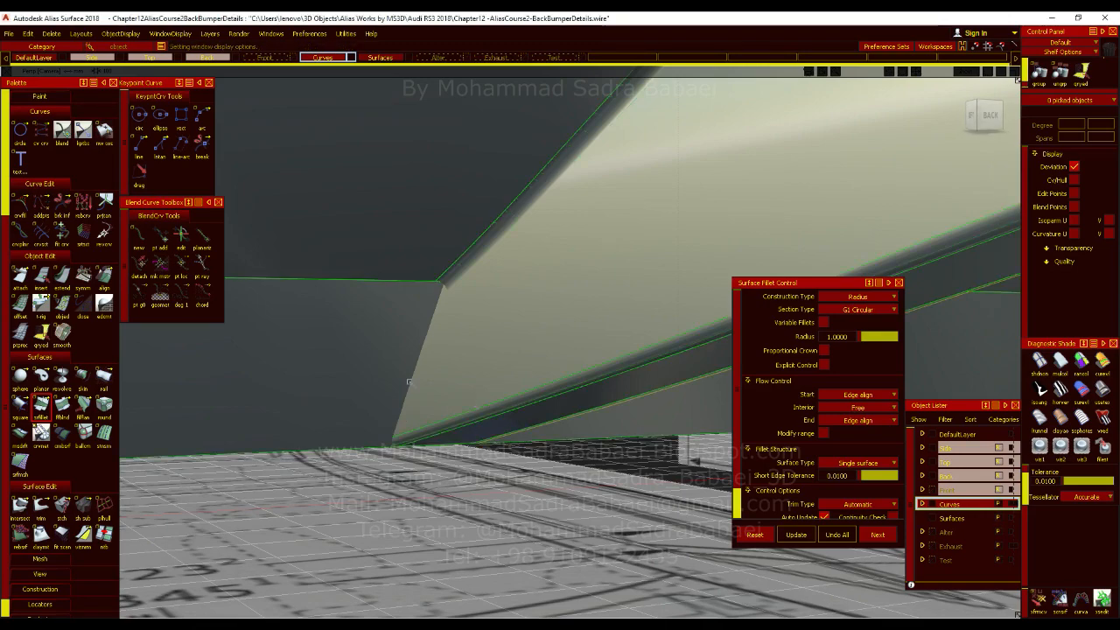
pyautogui.keyDown('ctrl'); pyautogui.keyDown('shift'); pyautogui.moveTo(395, 413); pyautogui.dragTo(405, 335); pyautogui.keyUp('shift'); pyautogui.keyUp('ctrl')
pyautogui.keyDown('alt'); pyautogui.keyDown('shift'); pyautogui.moveTo(393, 461); pyautogui.dragTo(464, 365, button='right'); pyautogui.keyUp('shift'); pyautogui.keyUp('alt')
pyautogui.moveTo(465, 364)
pyautogui.keyDown('alt'); pyautogui.keyDown('shift'); pyautogui.mouseDown()
pyautogui.moveTo(528, 380)
pyautogui.moveTo(504, 430)
pyautogui.mouseUp(); pyautogui.keyUp('shift'); pyautogui.keyUp('alt')
pyautogui.keyDown('alt'); pyautogui.keyDown('shift'); pyautogui.moveTo(505, 430); pyautogui.dragTo(533, 405, button='middle'); pyautogui.keyUp('shift'); pyautogui.keyUp('alt')
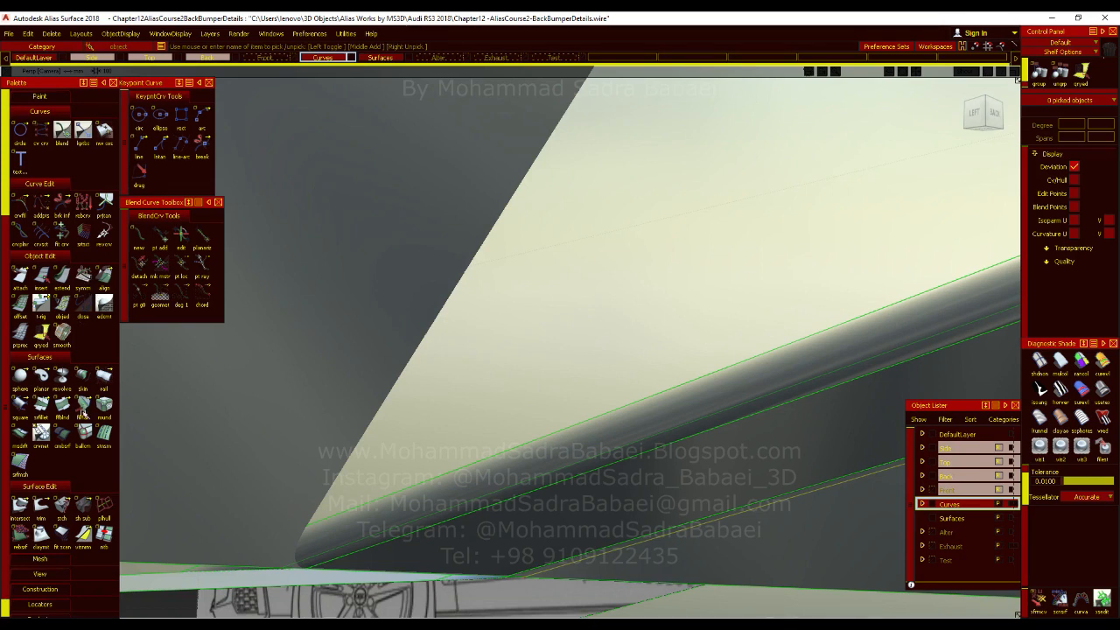
pyautogui.moveTo(82, 412); pyautogui.dragTo(149, 411)
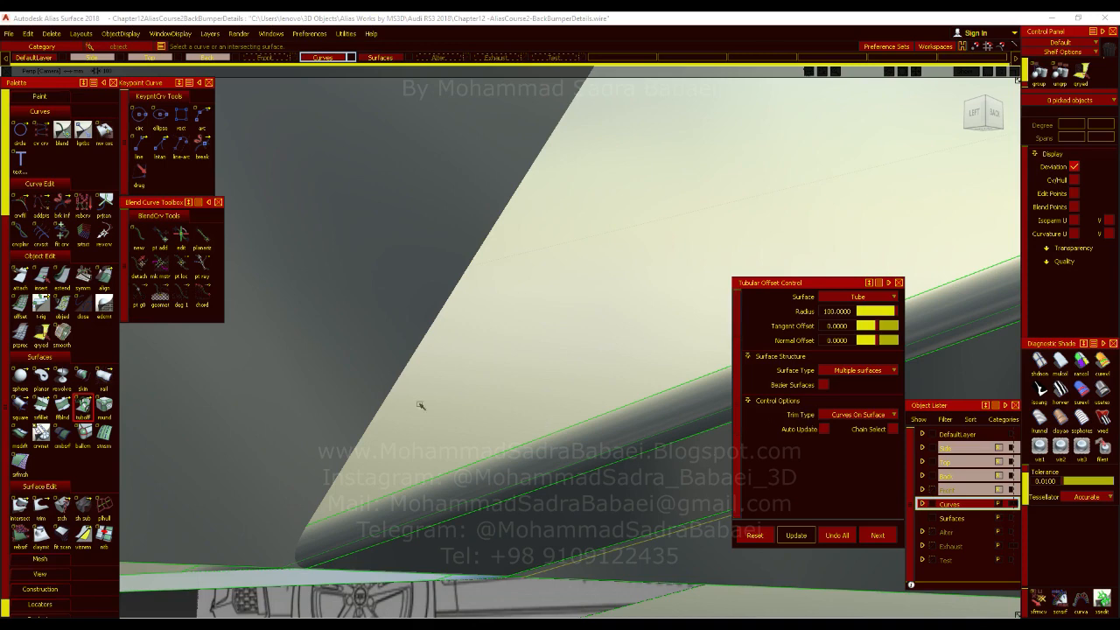
pyautogui.click(447, 396)
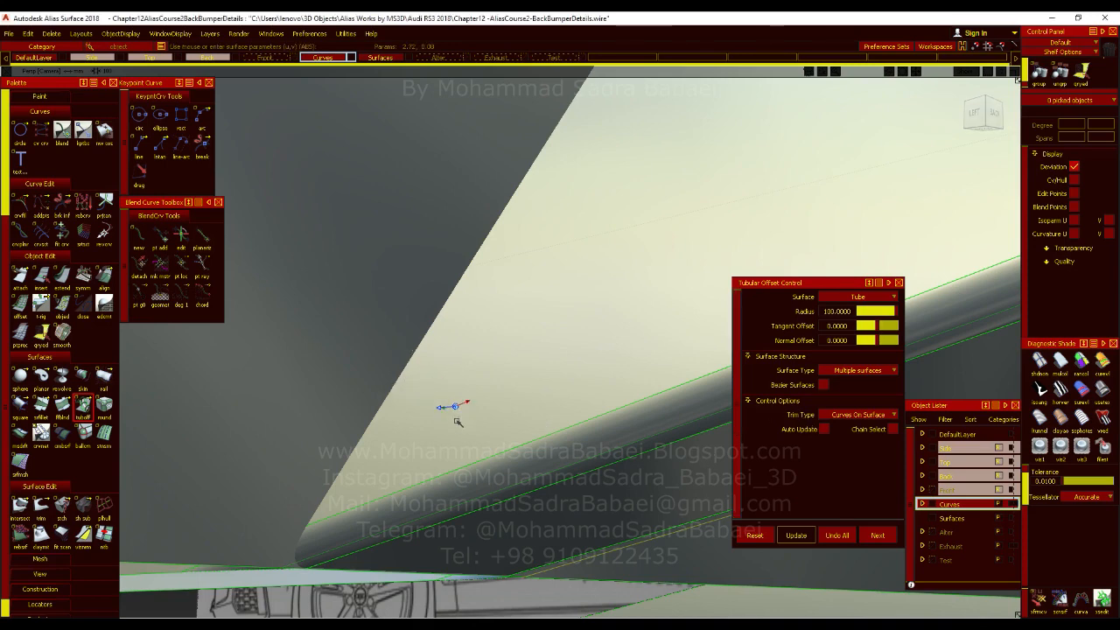
pyautogui.keyDown('alt'); pyautogui.keyDown('shift'); pyautogui.moveTo(476, 387); pyautogui.dragTo(337, 398, button='right'); pyautogui.keyUp('shift'); pyautogui.keyUp('alt')
pyautogui.keyDown('alt'); pyautogui.keyDown('shift'); pyautogui.moveTo(337, 398); pyautogui.dragTo(438, 407); pyautogui.keyUp('shift'); pyautogui.keyUp('alt')
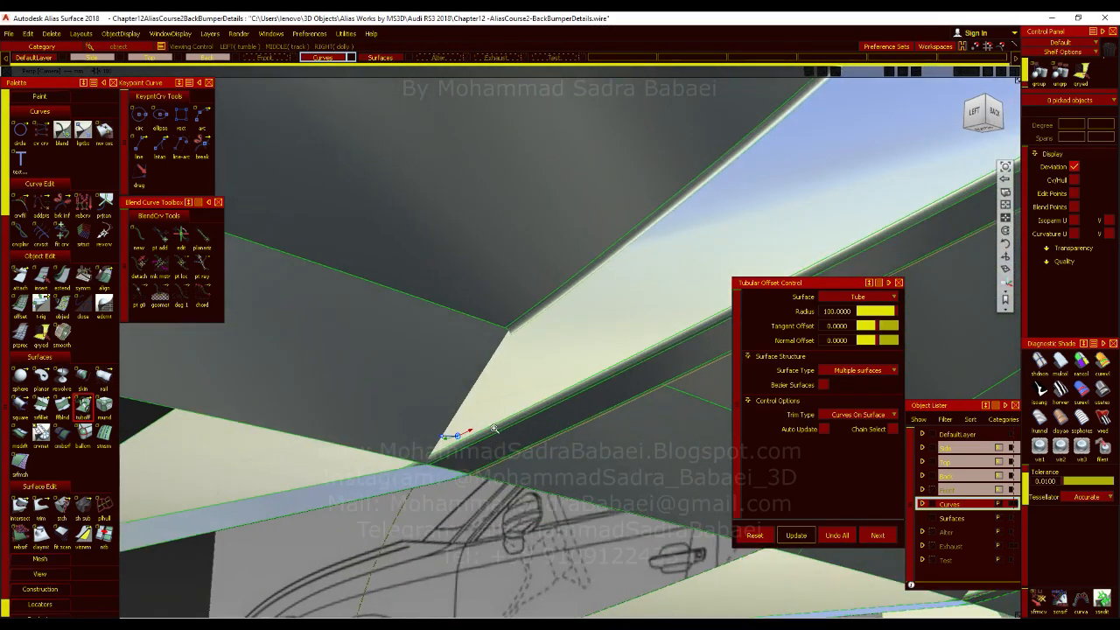
pyautogui.keyDown('alt'); pyautogui.keyDown('shift'); pyautogui.moveTo(438, 406); pyautogui.dragTo(500, 417, button='right'); pyautogui.keyUp('shift'); pyautogui.keyUp('alt')
pyautogui.keyDown('alt'); pyautogui.keyDown('shift'); pyautogui.moveTo(500, 418); pyautogui.dragTo(659, 405); pyautogui.keyUp('shift'); pyautogui.keyUp('alt')
pyautogui.keyDown('alt'); pyautogui.keyDown('shift'); pyautogui.moveTo(588, 321); pyautogui.dragTo(319, 278); pyautogui.keyUp('shift'); pyautogui.keyUp('alt')
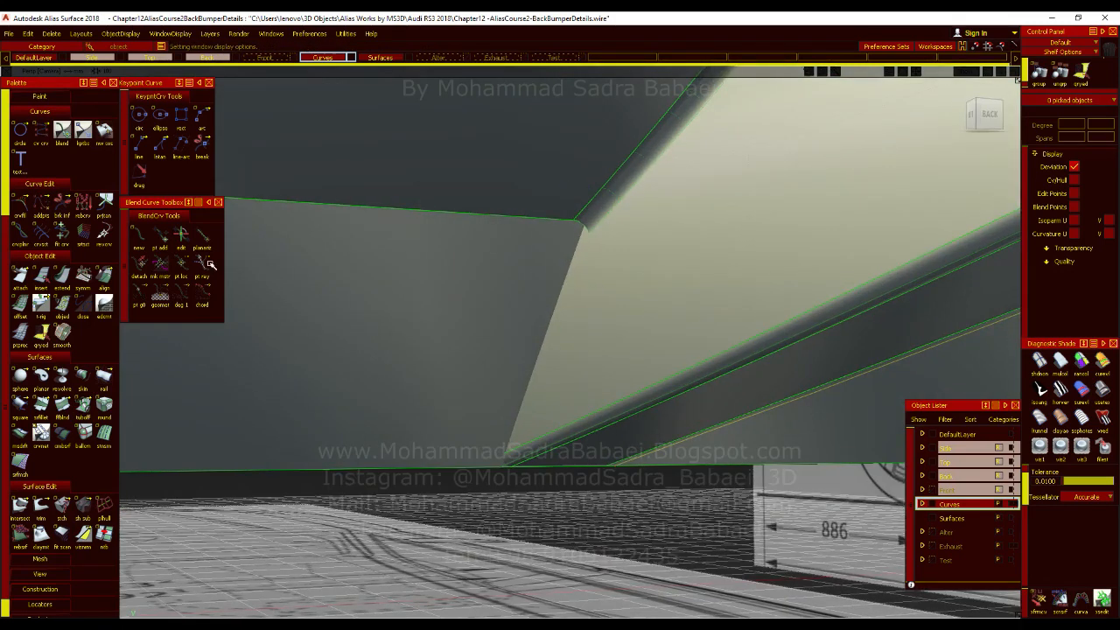
# Try to draw a line from the upper corner where the fin's edge fillet meets the diffuser, using the back view.
pyautogui.click(139, 156)
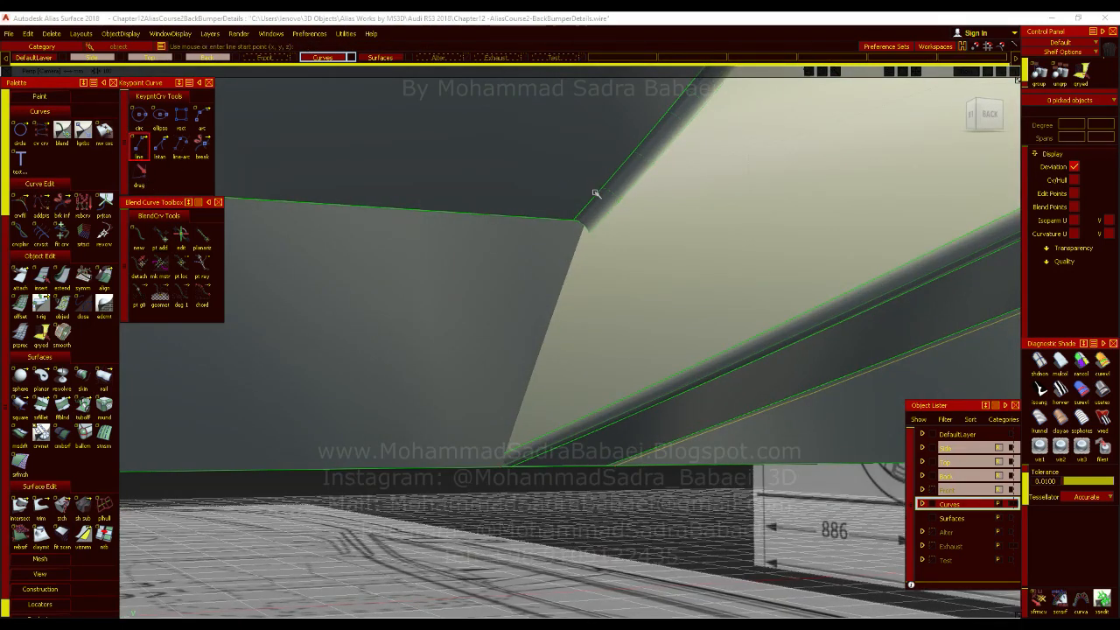
pyautogui.click(574, 224)
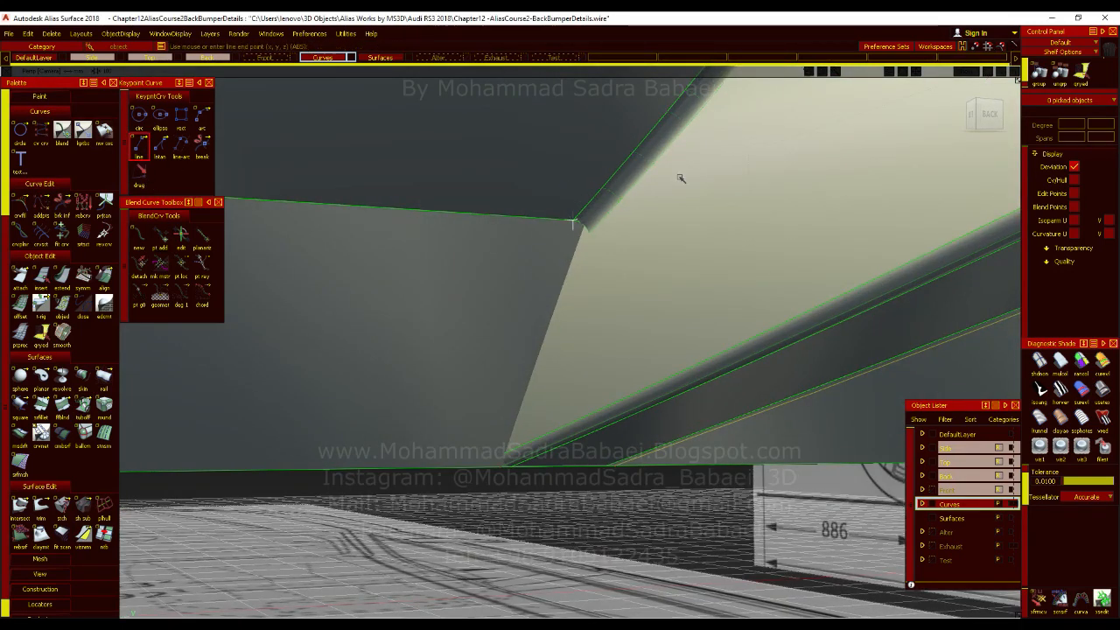
pyautogui.click(994, 116)
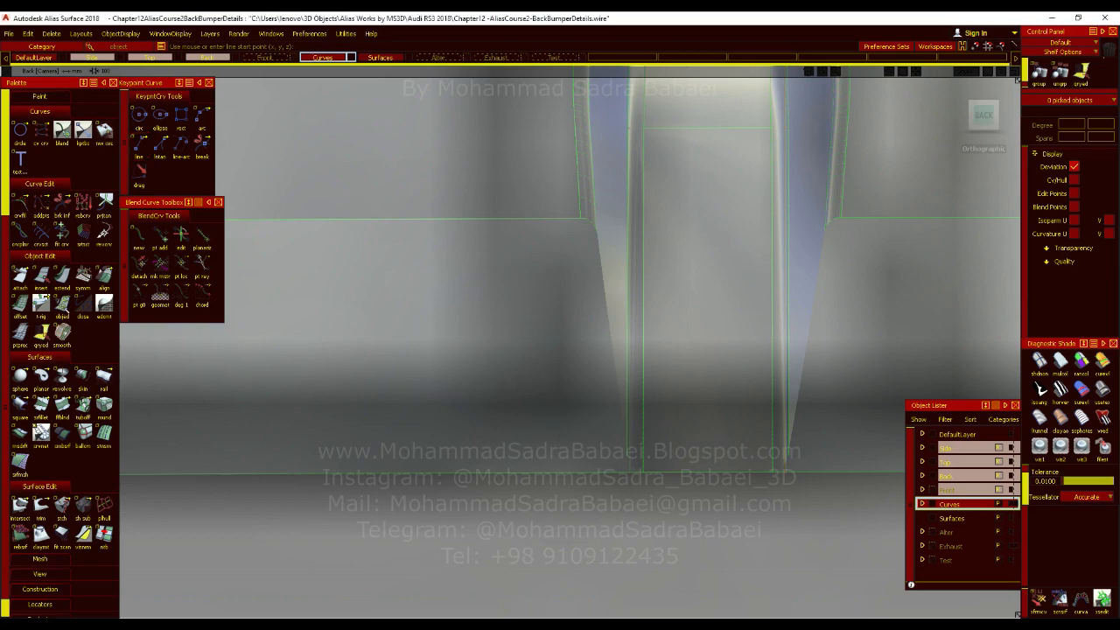
pyautogui.click(20, 204)
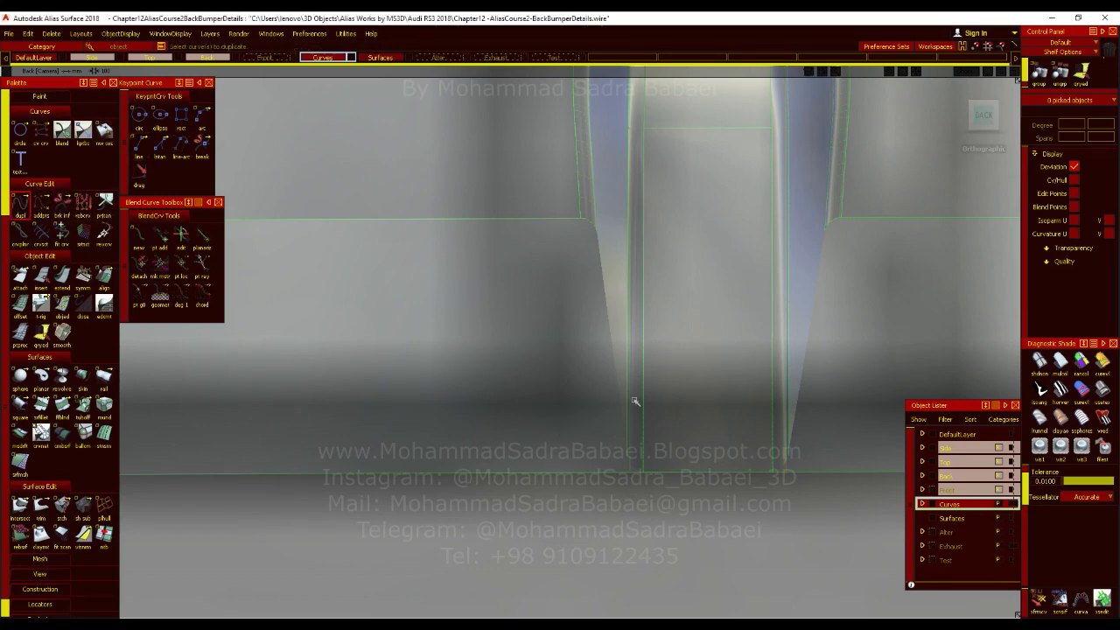
pyautogui.keyDown('alt'); pyautogui.keyDown('shift'); pyautogui.moveTo(581, 377); pyautogui.dragTo(547, 362); pyautogui.keyUp('shift'); pyautogui.keyUp('alt')
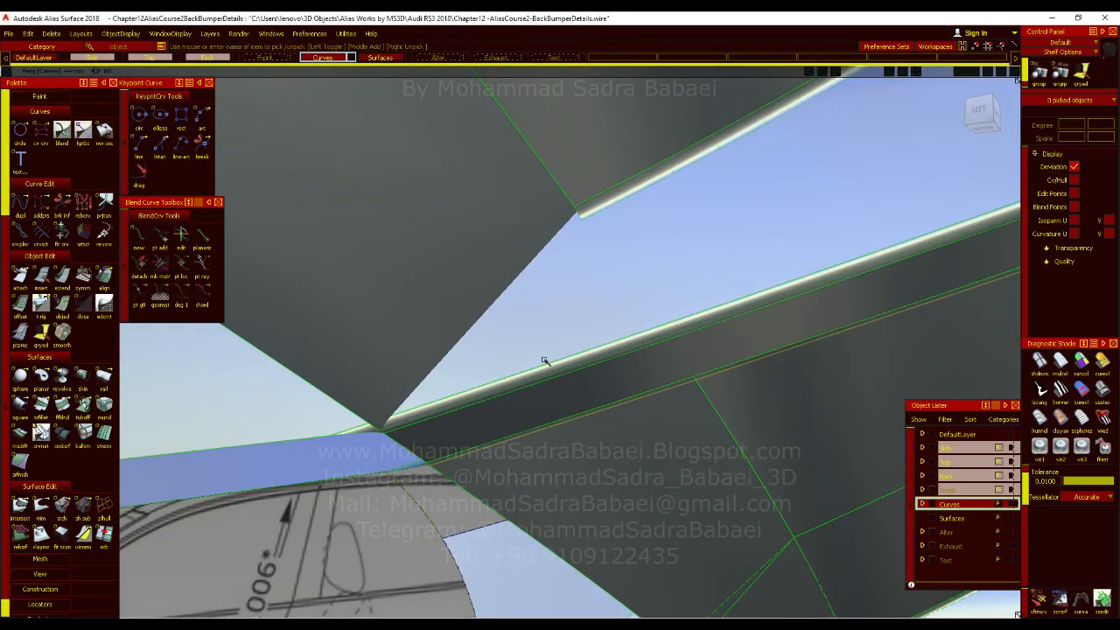
pyautogui.keyDown('alt'); pyautogui.keyDown('shift'); pyautogui.moveTo(547, 362); pyautogui.dragTo(504, 379, button='right'); pyautogui.keyUp('shift'); pyautogui.keyUp('alt')
pyautogui.keyDown('alt'); pyautogui.keyDown('shift'); pyautogui.moveTo(504, 379); pyautogui.dragTo(632, 180); pyautogui.keyUp('shift'); pyautogui.keyUp('alt')
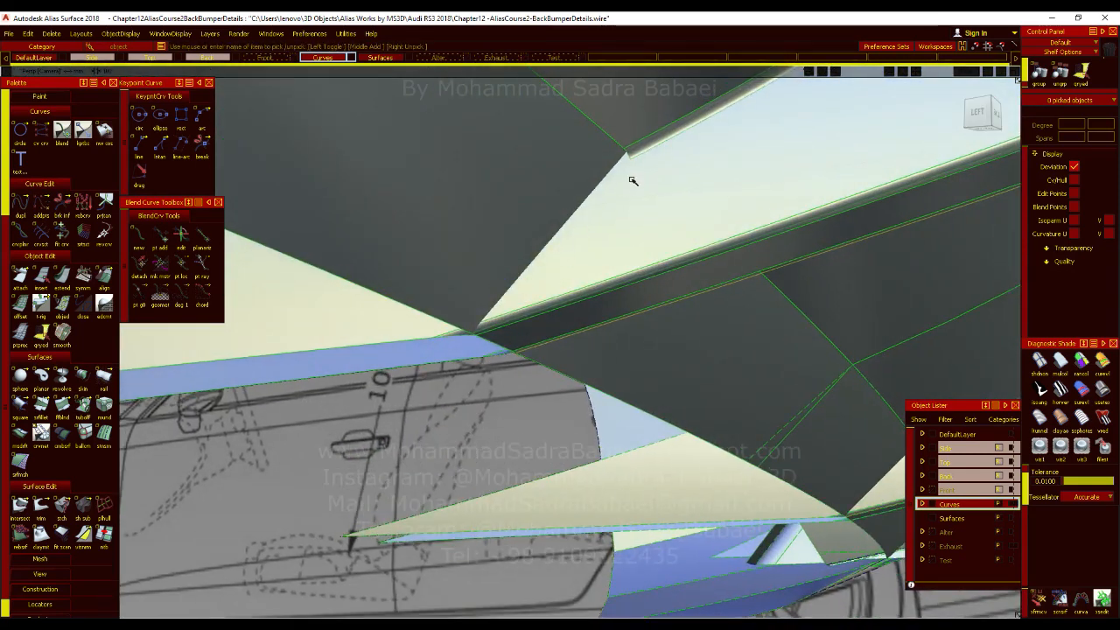
# Intersect the fin's side face and lower edge fillet with the adjoining diffuser surface.
pyautogui.click(19, 506)
pyautogui.click(487, 325)
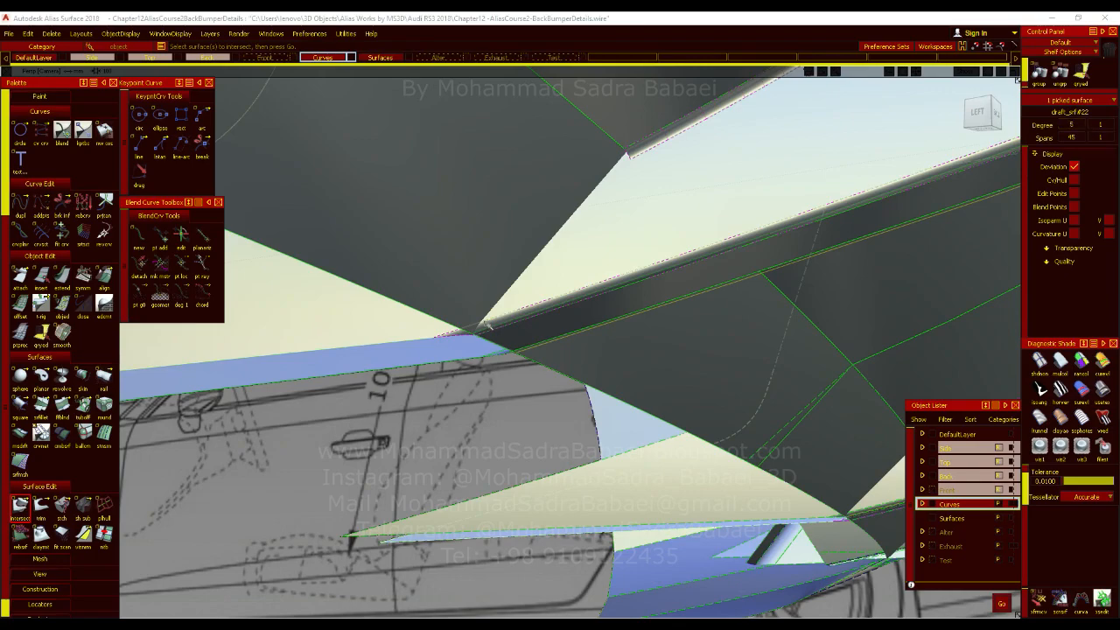
pyautogui.click(500, 330)
pyautogui.keyDown('alt'); pyautogui.keyDown('shift'); pyautogui.moveTo(662, 347); pyautogui.dragTo(293, 349); pyautogui.keyUp('shift'); pyautogui.keyUp('alt')
pyautogui.click(588, 248)
pyautogui.click(582, 260)
pyautogui.click(587, 265)
pyautogui.keyDown('alt'); pyautogui.keyDown('shift'); pyautogui.moveTo(573, 306); pyautogui.dragTo(741, 321); pyautogui.keyUp('shift'); pyautogui.keyUp('alt')
pyautogui.press('space')
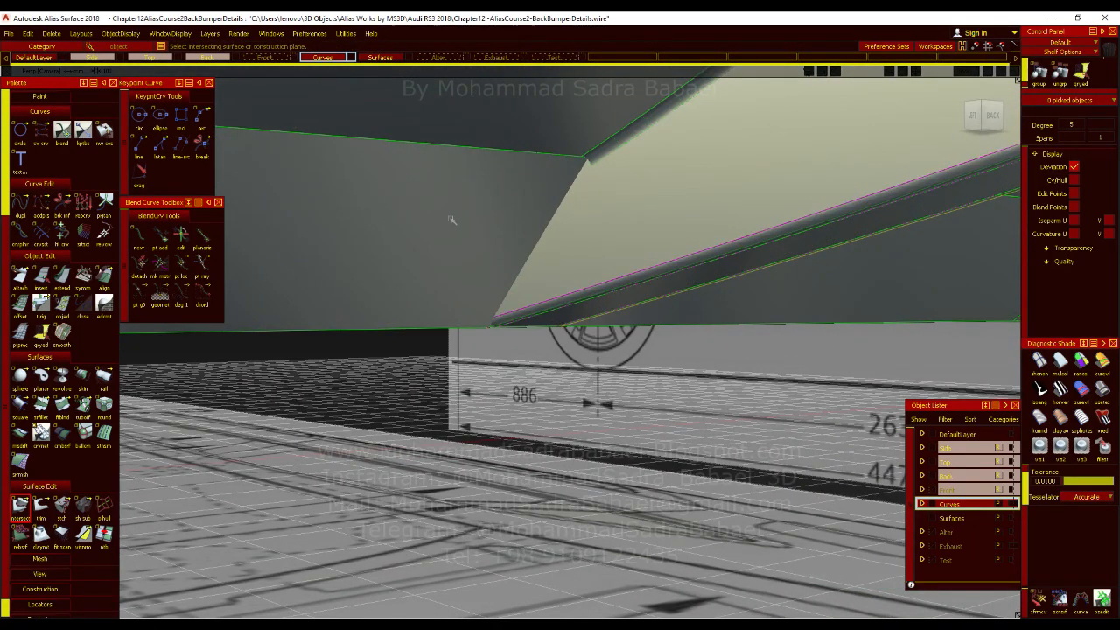
# Try to trim the fin's surfaces around the corner where the upper edge fillet ends, and abandon the trim.
pyautogui.click(43, 506)
pyautogui.click(641, 227)
pyautogui.press('space')
pyautogui.keyDown('alt'); pyautogui.keyDown('shift'); pyautogui.moveTo(622, 308); pyautogui.dragTo(619, 271); pyautogui.keyUp('shift'); pyautogui.keyUp('alt')
pyautogui.click(593, 270)
pyautogui.keyDown('alt'); pyautogui.keyDown('shift'); pyautogui.moveTo(657, 203); pyautogui.dragTo(610, 361, button='middle'); pyautogui.keyUp('shift'); pyautogui.keyUp('alt')
pyautogui.keyDown('alt'); pyautogui.keyDown('shift'); pyautogui.moveTo(610, 361); pyautogui.dragTo(674, 288, button='right'); pyautogui.keyUp('shift'); pyautogui.keyUp('alt')
pyautogui.keyDown('alt'); pyautogui.keyDown('shift'); pyautogui.moveTo(675, 288); pyautogui.dragTo(626, 270); pyautogui.keyUp('shift'); pyautogui.keyUp('alt')
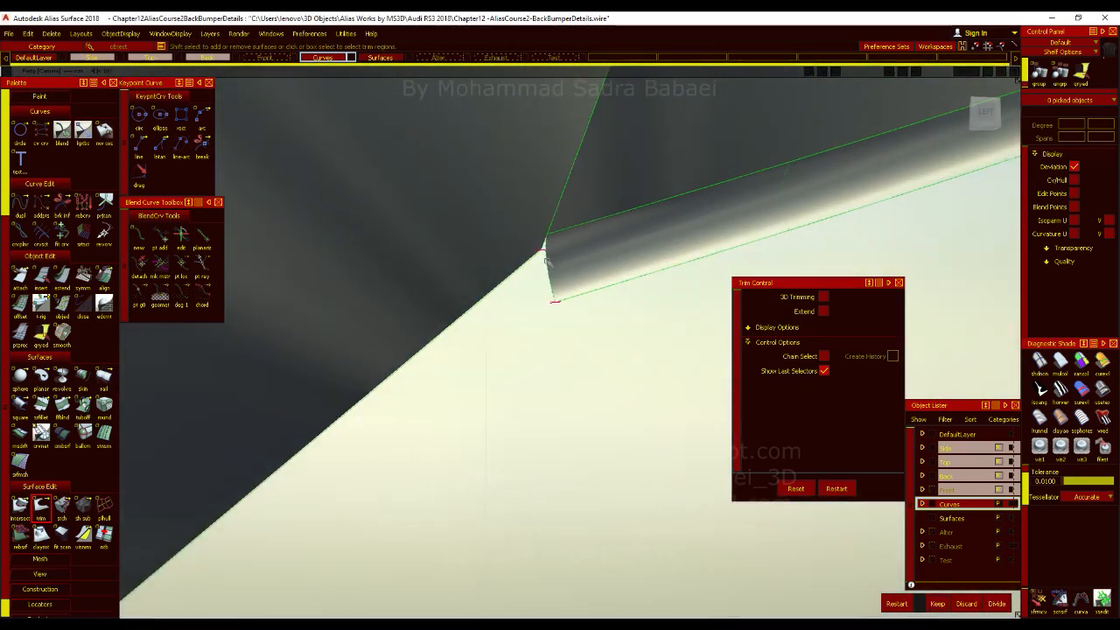
pyautogui.keyDown('alt'); pyautogui.keyDown('shift'); pyautogui.moveTo(634, 324); pyautogui.dragTo(597, 358, button='right'); pyautogui.keyUp('shift'); pyautogui.keyUp('alt')
pyautogui.keyDown('alt'); pyautogui.keyDown('shift'); pyautogui.moveTo(597, 357); pyautogui.dragTo(594, 377); pyautogui.keyUp('shift'); pyautogui.keyUp('alt')
pyautogui.keyDown('alt'); pyautogui.keyDown('shift'); pyautogui.moveTo(600, 364); pyautogui.dragTo(598, 323, button='middle'); pyautogui.keyUp('shift'); pyautogui.keyUp('alt')
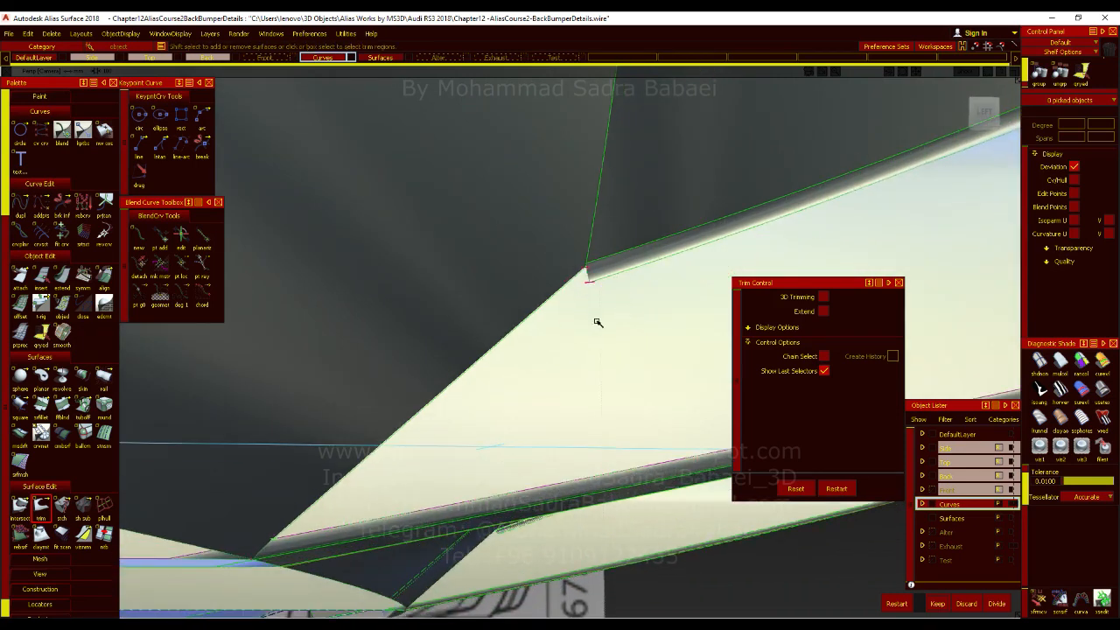
pyautogui.press('Escape')
# Duplicate the edge where the fin's side face meets the diffuser as a separate curve without rebuilding.
pyautogui.keyDown('ctrl'); pyautogui.keyDown('shift'); pyautogui.moveTo(601, 324); pyautogui.dragTo(600, 356); pyautogui.keyUp('shift'); pyautogui.keyUp('ctrl')
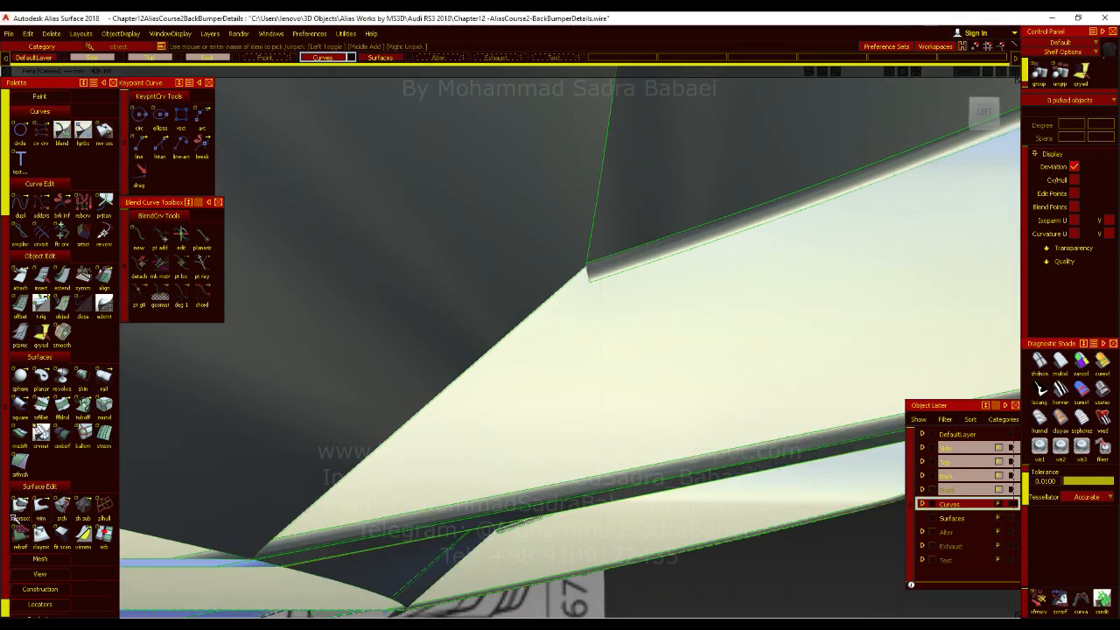
pyautogui.click(19, 505)
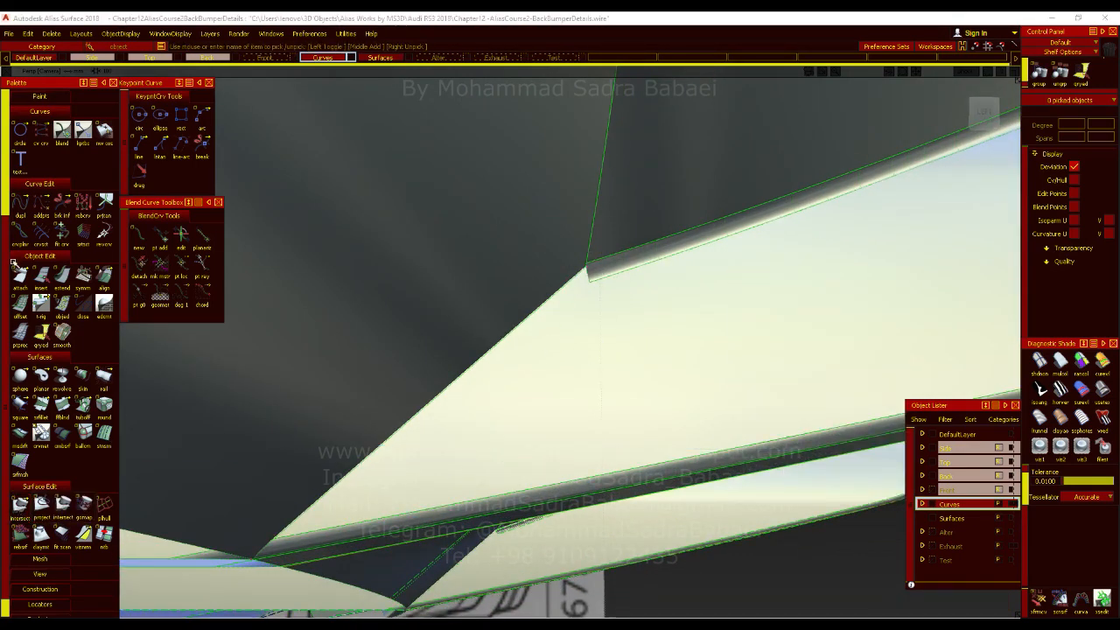
pyautogui.click(20, 203)
pyautogui.click(441, 391)
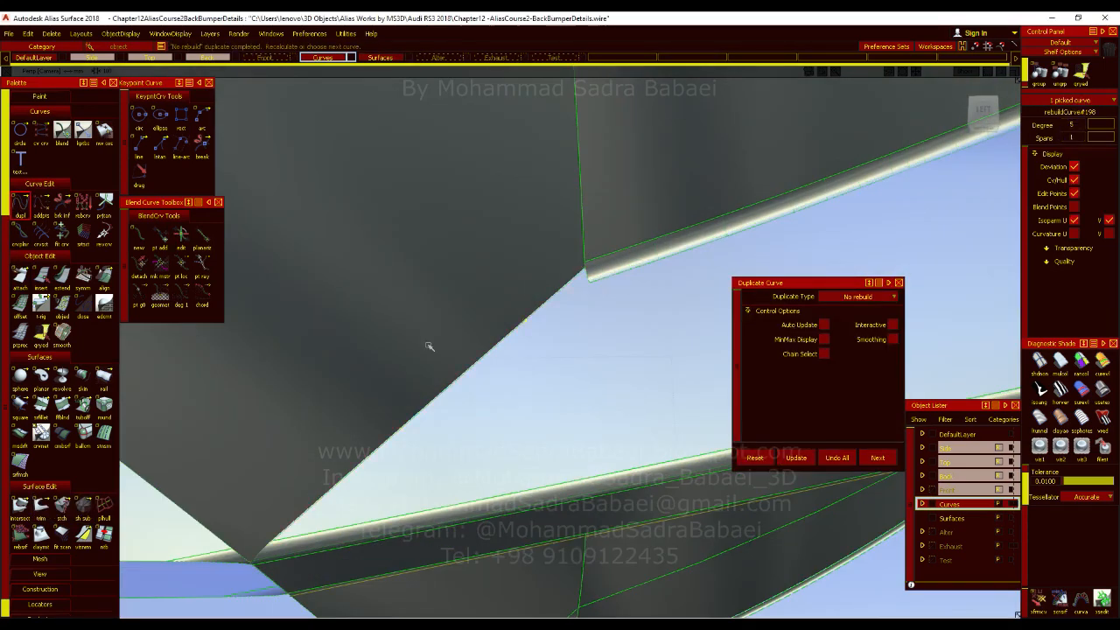
pyautogui.keyDown('alt'); pyautogui.keyDown('shift'); pyautogui.moveTo(429, 347); pyautogui.dragTo(588, 317); pyautogui.keyUp('shift'); pyautogui.keyUp('alt')
pyautogui.keyDown('ctrl'); pyautogui.keyDown('shift'); pyautogui.moveTo(588, 316); pyautogui.dragTo(630, 302, button='middle'); pyautogui.keyUp('shift'); pyautogui.keyUp('ctrl')
# Move the duplicated curve's upper end inward from the diffuser edge, onto the fin's side face beside the edge fillet.
pyautogui.keyDown('ctrl'); pyautogui.keyDown('alt'); pyautogui.moveTo(579, 284); pyautogui.dragTo(550, 311); pyautogui.keyUp('alt'); pyautogui.keyUp('ctrl')
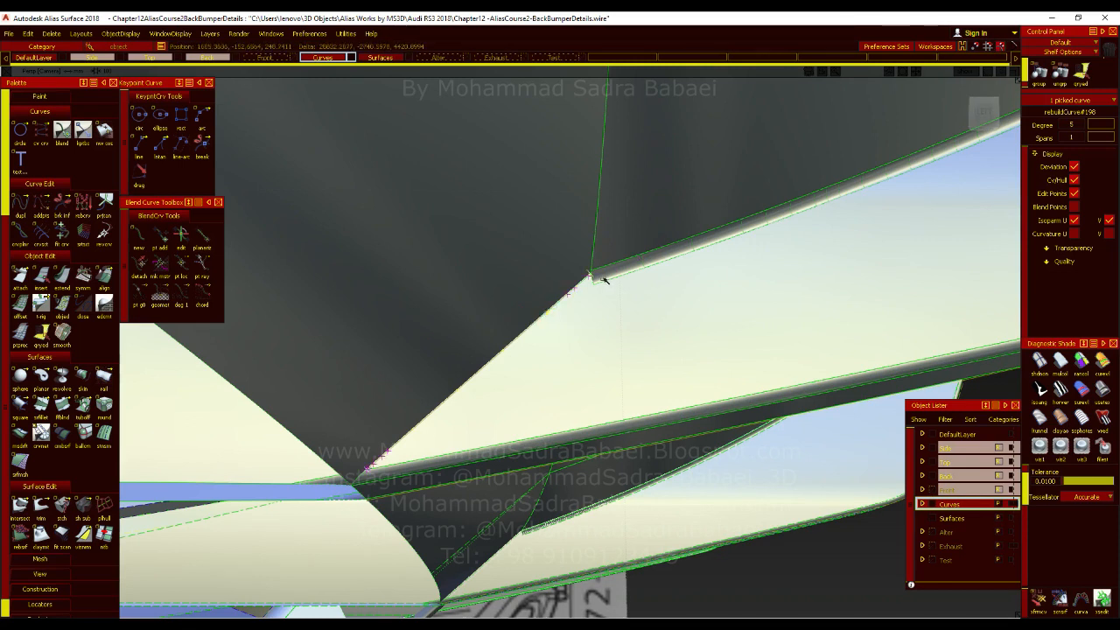
pyautogui.keyDown('ctrl'); pyautogui.keyDown('shift'); pyautogui.moveTo(597, 277); pyautogui.dragTo(595, 260, button='middle'); pyautogui.keyUp('shift'); pyautogui.keyUp('ctrl')
pyautogui.keyDown('ctrl'); pyautogui.keyDown('alt'); pyautogui.moveTo(594, 281); pyautogui.dragTo(580, 301); pyautogui.keyUp('alt'); pyautogui.keyUp('ctrl')
pyautogui.keyDown('alt'); pyautogui.keyDown('shift'); pyautogui.moveTo(607, 348); pyautogui.dragTo(297, 393); pyautogui.keyUp('shift'); pyautogui.keyUp('alt')
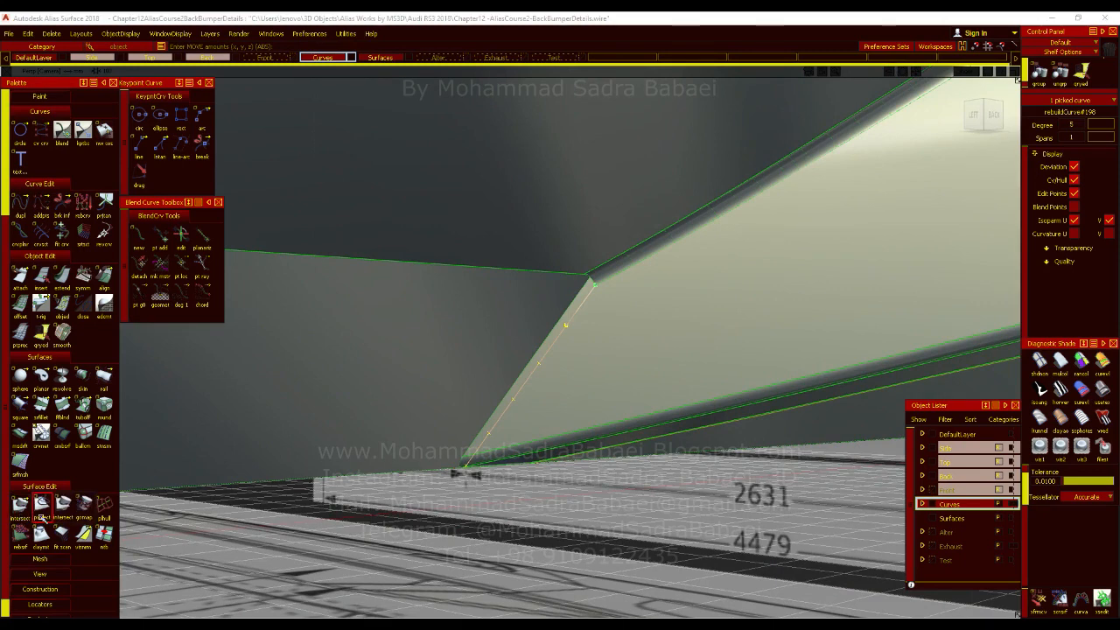
# Project the adjusted curve along Y onto the fin's side face and lower edge fillet as curves on surfaces.
pyautogui.doubleClick(41, 504)
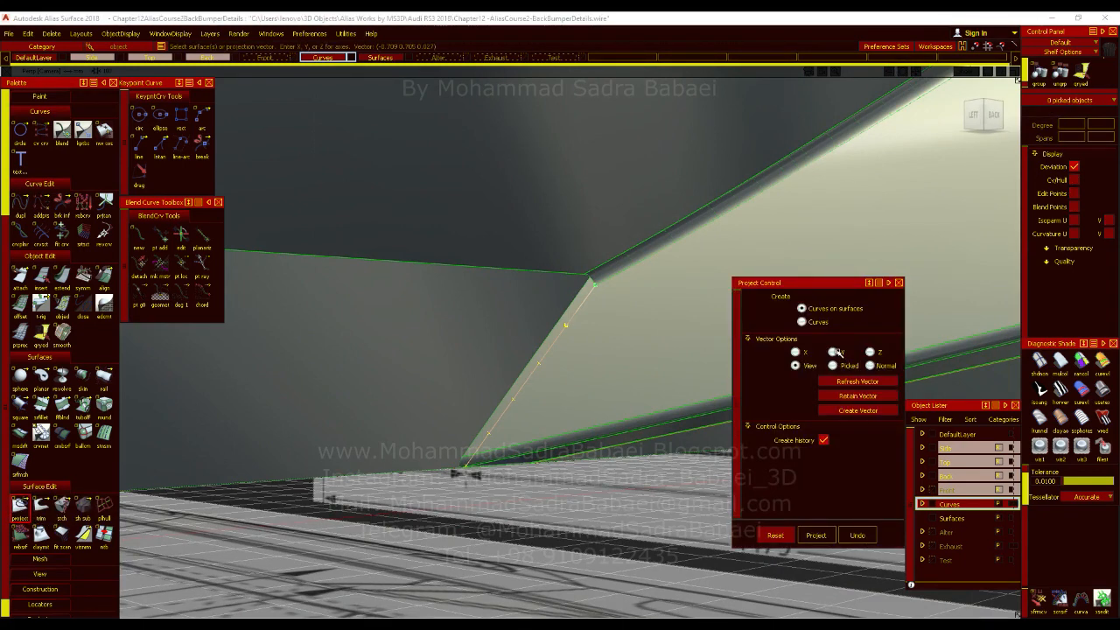
pyautogui.click(592, 376)
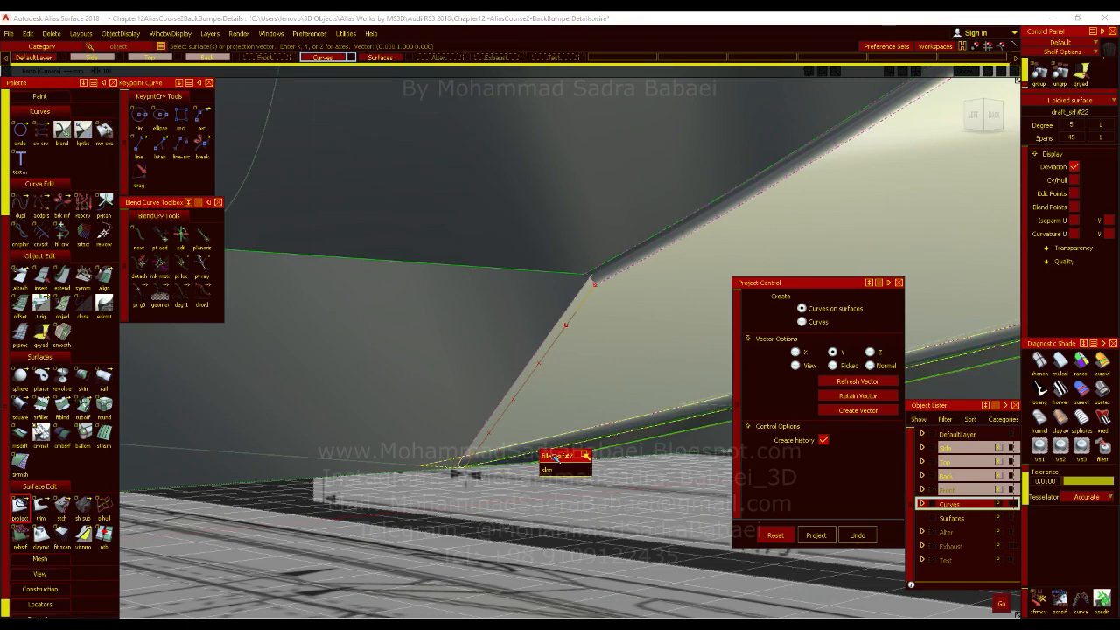
pyautogui.click(554, 458)
pyautogui.keyDown('alt'); pyautogui.keyDown('shift'); pyautogui.moveTo(619, 425); pyautogui.dragTo(328, 437); pyautogui.keyUp('shift'); pyautogui.keyUp('alt')
pyautogui.keyDown('alt'); pyautogui.keyDown('shift'); pyautogui.moveTo(420, 311); pyautogui.dragTo(647, 402); pyautogui.keyUp('shift'); pyautogui.keyUp('alt')
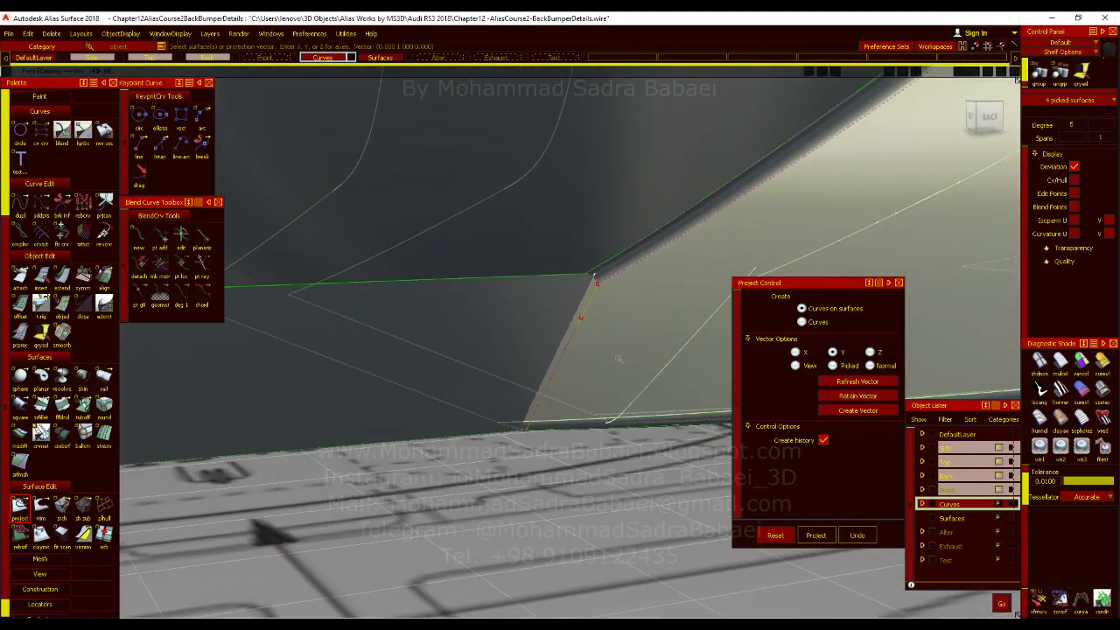
pyautogui.press('space')
pyautogui.click(580, 319)
pyautogui.press('space')
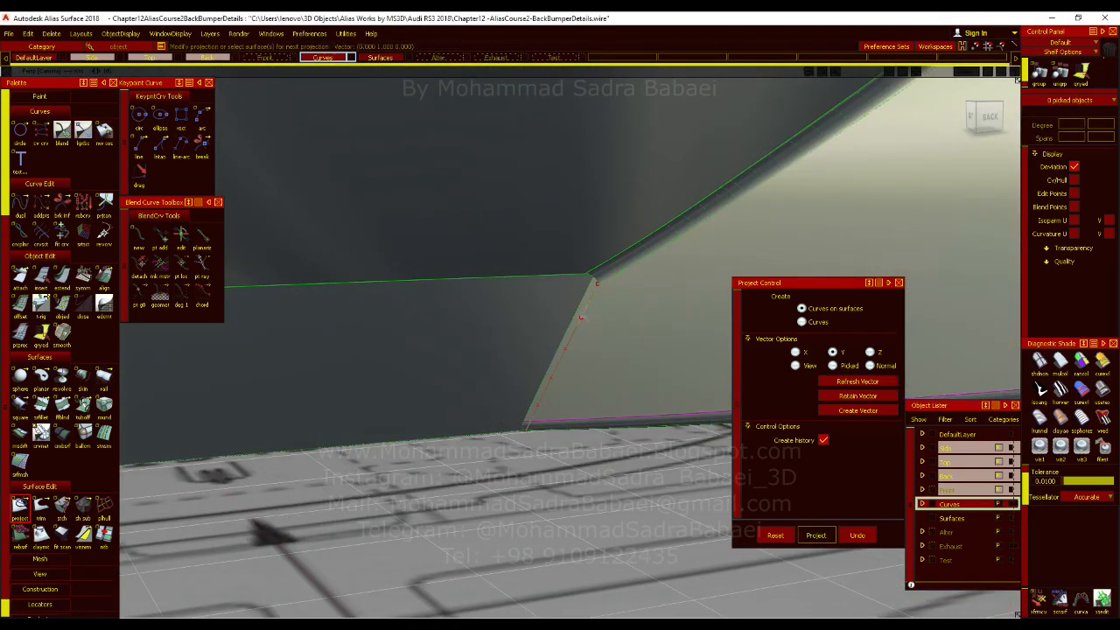
# Delete the adjusted construction curve beside the fin's diffuser edge.
pyautogui.keyDown('ctrl'); pyautogui.keyDown('shift'); pyautogui.moveTo(581, 319); pyautogui.dragTo(593, 348); pyautogui.keyUp('shift'); pyautogui.keyUp('ctrl')
pyautogui.click(579, 328)
pyautogui.click(583, 330)
pyautogui.press('Delete')
pyautogui.press('Return')
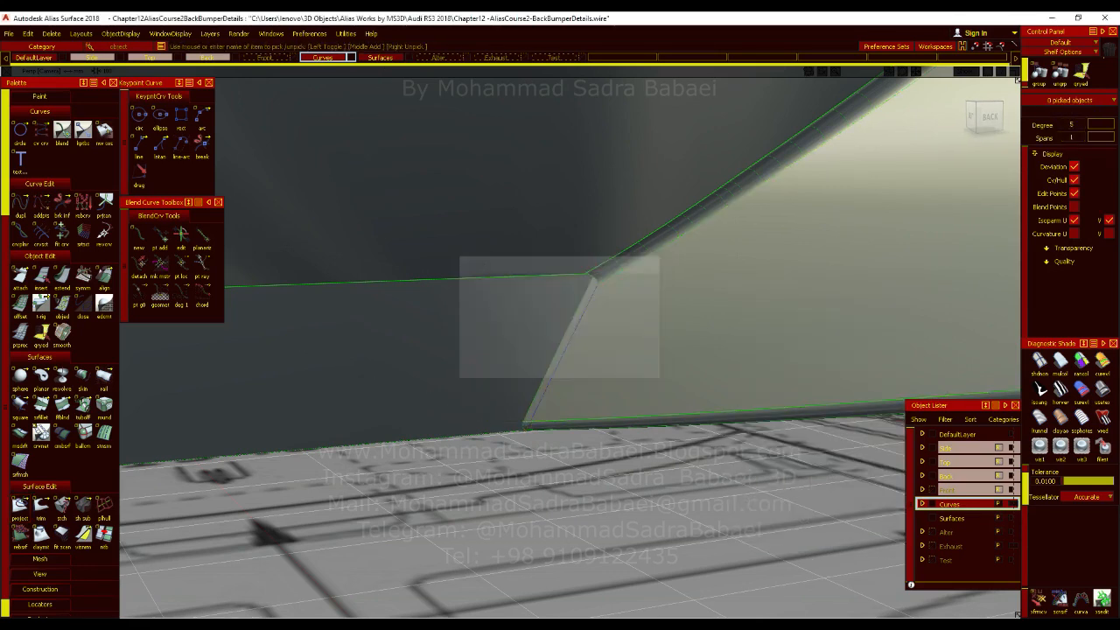
# Trim the fin's side face back to the projected curve, keeping the main region and removing the narrow strip beside the diffuser.
pyautogui.keyDown('alt'); pyautogui.keyDown('shift'); pyautogui.moveTo(552, 392); pyautogui.dragTo(665, 307); pyautogui.keyUp('shift'); pyautogui.keyUp('alt')
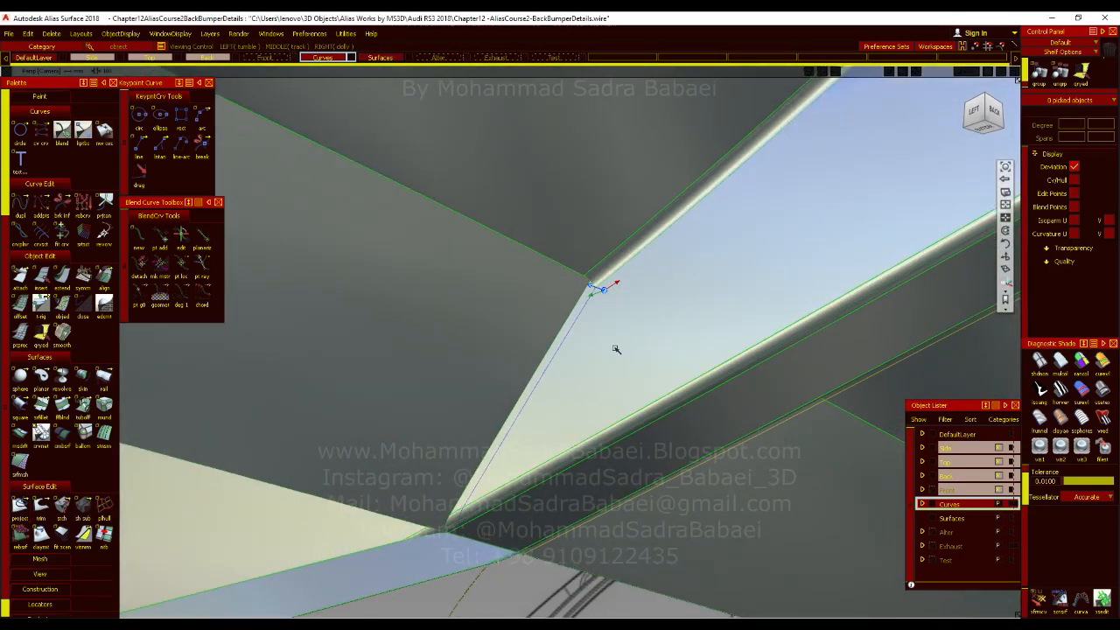
pyautogui.keyDown('alt'); pyautogui.keyDown('shift'); pyautogui.moveTo(615, 358); pyautogui.dragTo(600, 372); pyautogui.keyUp('shift'); pyautogui.keyUp('alt')
pyautogui.click(41, 505)
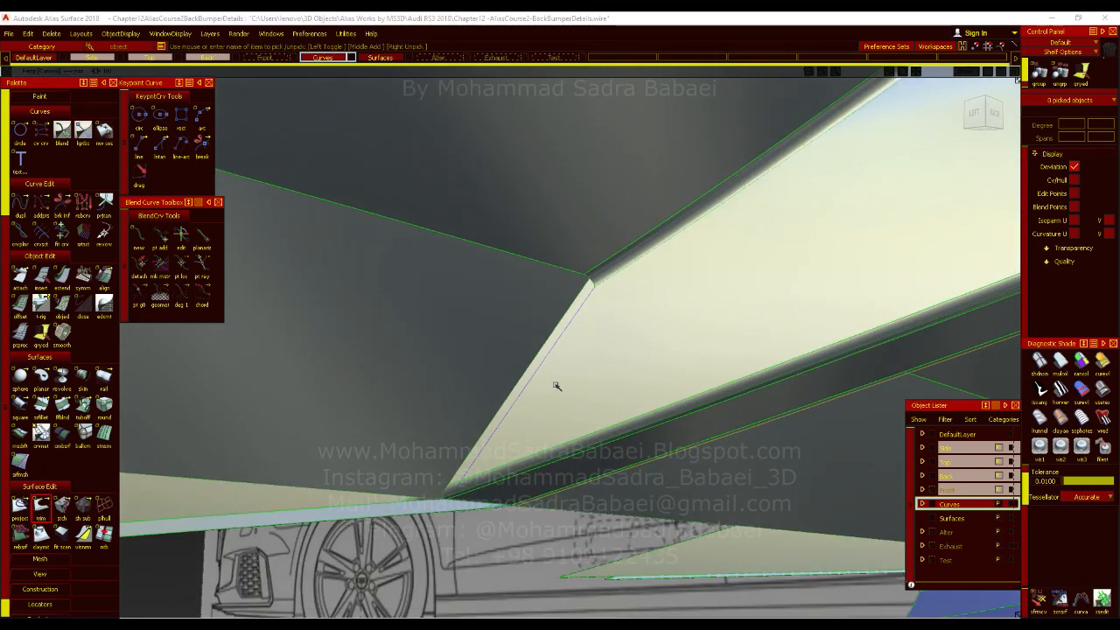
pyautogui.click(553, 383)
pyautogui.click(556, 384)
pyautogui.click(937, 602)
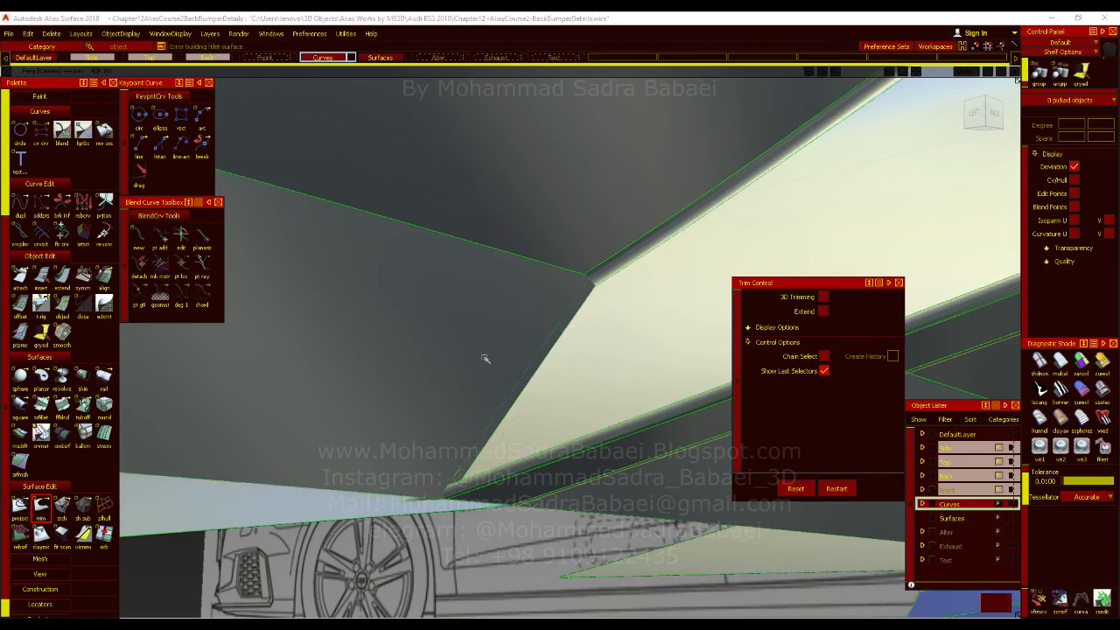
# Trim the fin's lower edge fillet at the projected curve, keeping the main part of the fillet.
pyautogui.moveTo(485, 357)
pyautogui.keyDown('alt'); pyautogui.keyDown('shift'); pyautogui.mouseDown()
pyautogui.moveTo(758, 363)
pyautogui.moveTo(674, 392)
pyautogui.mouseUp(); pyautogui.keyUp('shift'); pyautogui.keyUp('alt')
pyautogui.keyDown('alt'); pyautogui.keyDown('shift'); pyautogui.click(430, 484); pyautogui.keyUp('shift'); pyautogui.keyUp('alt')
pyautogui.moveTo(430, 485)
pyautogui.keyDown('alt'); pyautogui.keyDown('shift'); pyautogui.mouseDown(button='right')
pyautogui.moveTo(479, 514)
pyautogui.moveTo(432, 481)
pyautogui.moveTo(398, 477)
pyautogui.mouseUp(button='right'); pyautogui.keyUp('shift'); pyautogui.keyUp('alt')
pyautogui.click(406, 481)
pyautogui.click(408, 482)
pyautogui.click(929, 607)
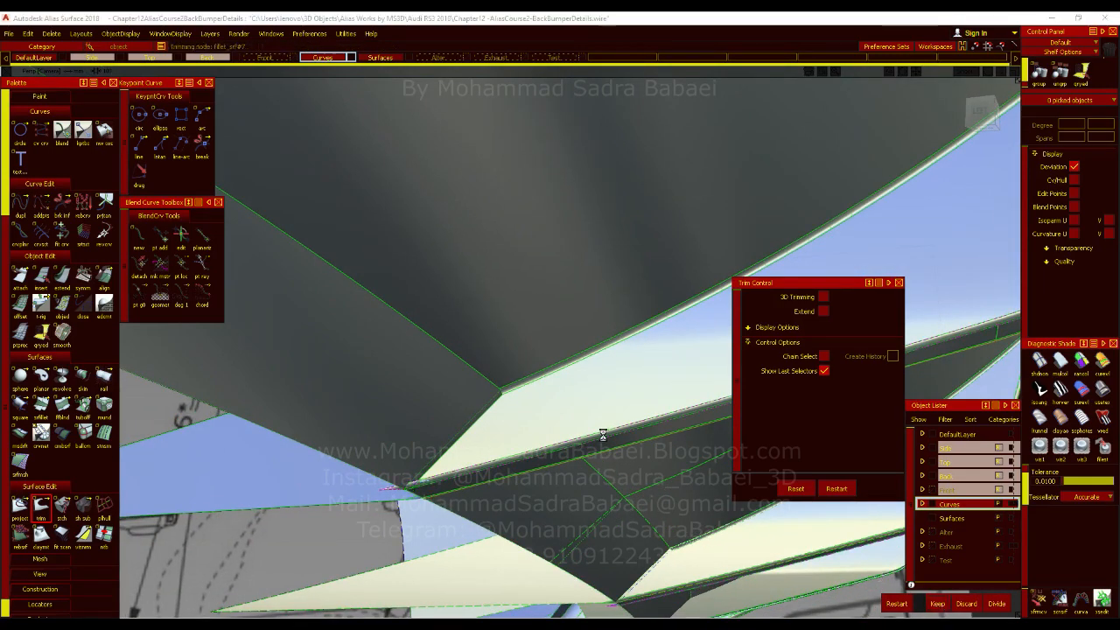
# Try to trim the matching surface on the opposite side, keeping the selected region.
pyautogui.moveTo(631, 442)
pyautogui.keyDown('alt'); pyautogui.keyDown('shift'); pyautogui.mouseDown()
pyautogui.moveTo(216, 459)
pyautogui.moveTo(463, 481)
pyautogui.mouseUp(); pyautogui.keyUp('shift'); pyautogui.keyUp('alt')
pyautogui.click(412, 435)
pyautogui.click(938, 604)
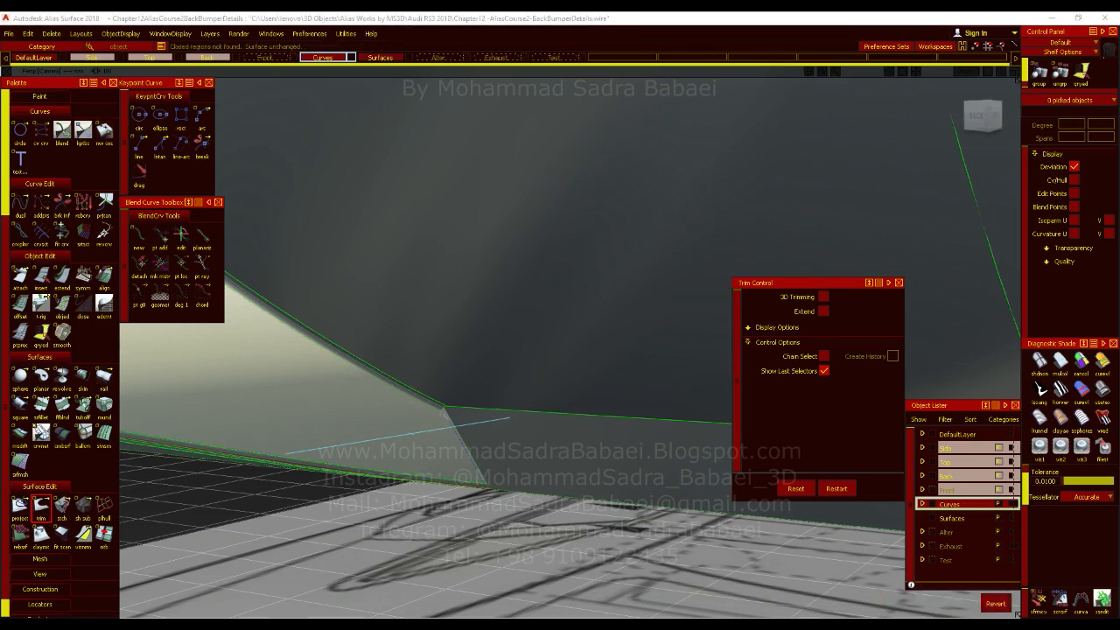
# Delete the projected curves on surface beside the diffuser joint on the opposite side.
pyautogui.keyDown('alt'); pyautogui.keyDown('shift'); pyautogui.moveTo(466, 439); pyautogui.dragTo(467, 402, button='right'); pyautogui.keyUp('shift'); pyautogui.keyUp('alt')
pyautogui.keyDown('alt'); pyautogui.keyDown('shift'); pyautogui.moveTo(467, 402); pyautogui.dragTo(515, 362, button='middle'); pyautogui.keyUp('shift'); pyautogui.keyUp('alt')
pyautogui.keyDown('alt'); pyautogui.keyDown('shift'); pyautogui.moveTo(472, 333); pyautogui.dragTo(495, 368); pyautogui.keyUp('shift'); pyautogui.keyUp('alt')
pyautogui.click(487, 360)
pyautogui.click(504, 367)
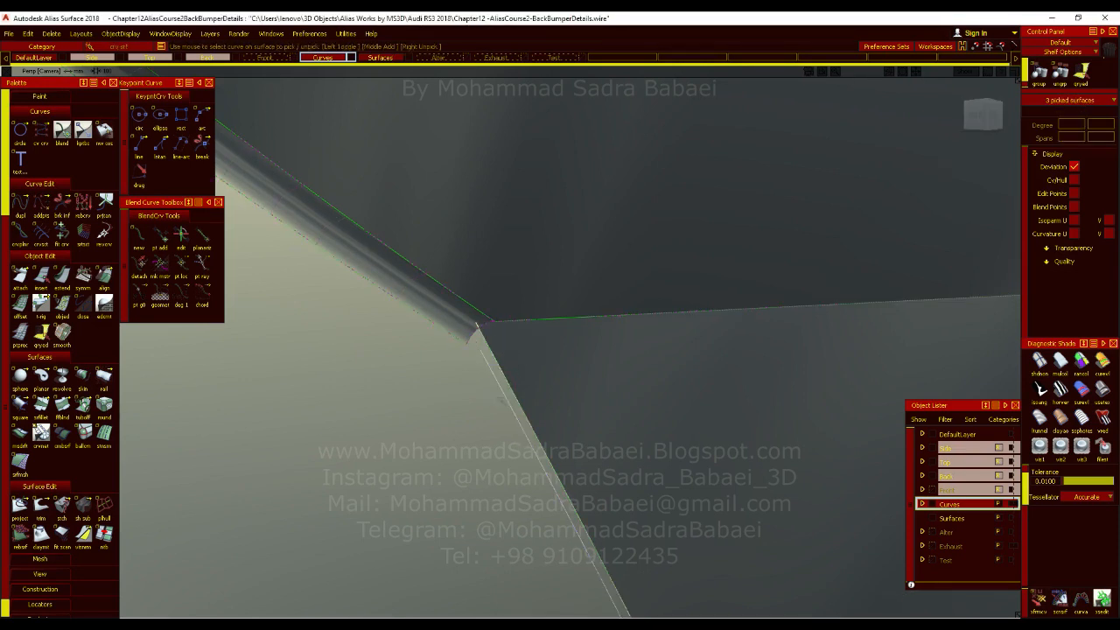
pyautogui.press('Delete')
pyautogui.press('Return')
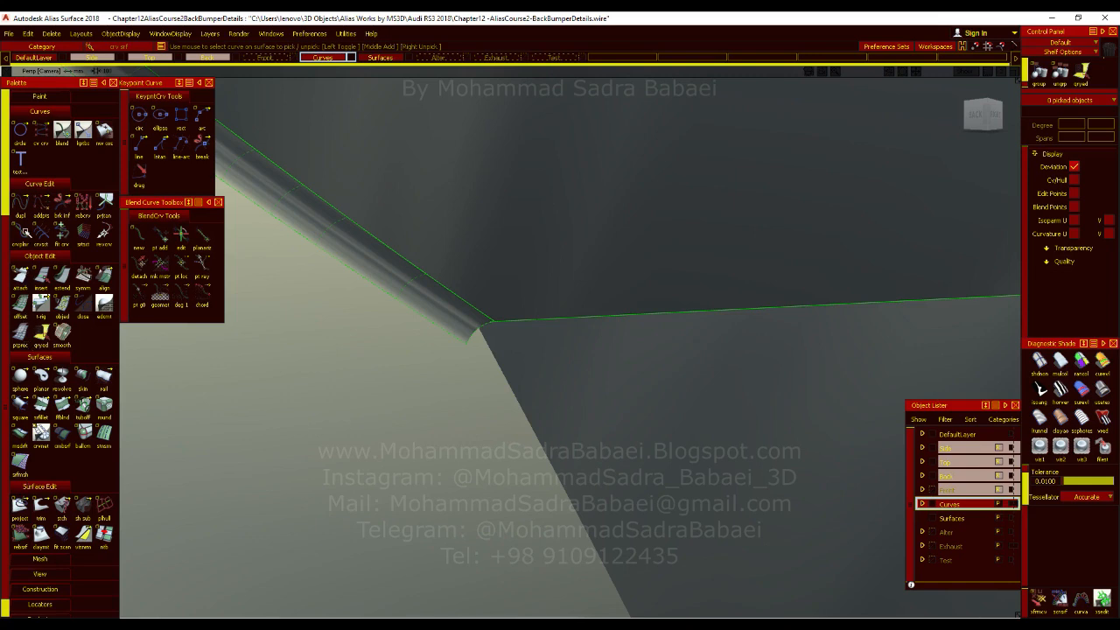
pyautogui.keyDown('alt'); pyautogui.keyDown('shift'); pyautogui.moveTo(487, 391); pyautogui.dragTo(442, 351); pyautogui.keyUp('shift'); pyautogui.keyUp('alt')
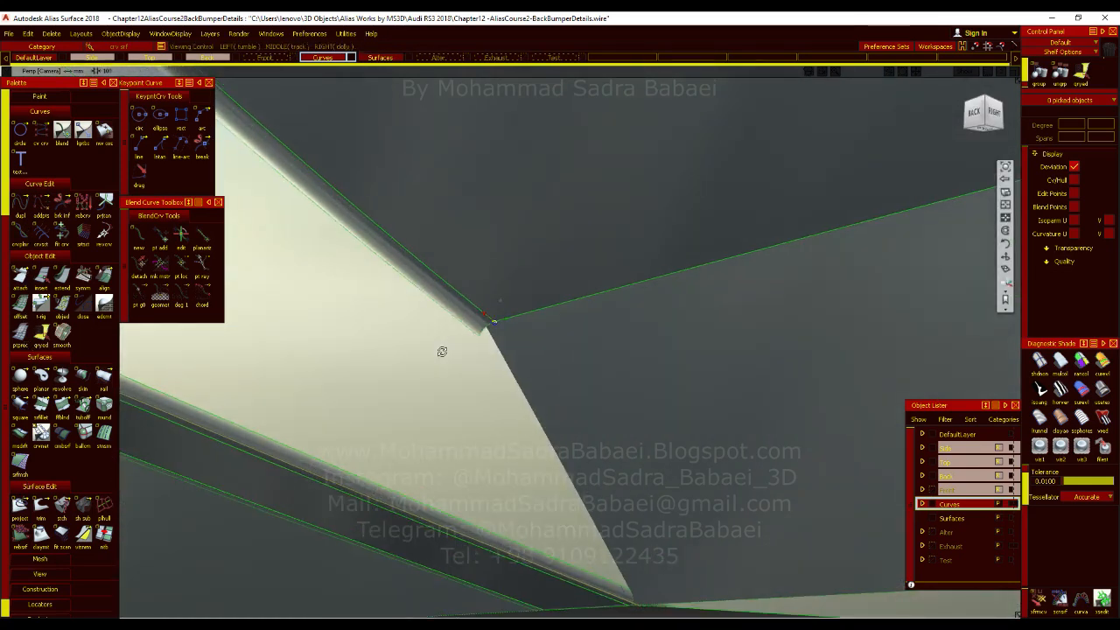
pyautogui.click(21, 208)
pyautogui.click(502, 355)
pyautogui.keyDown('alt'); pyautogui.keyDown('shift'); pyautogui.moveTo(622, 435); pyautogui.dragTo(21, 485); pyautogui.keyUp('shift'); pyautogui.keyUp('alt')
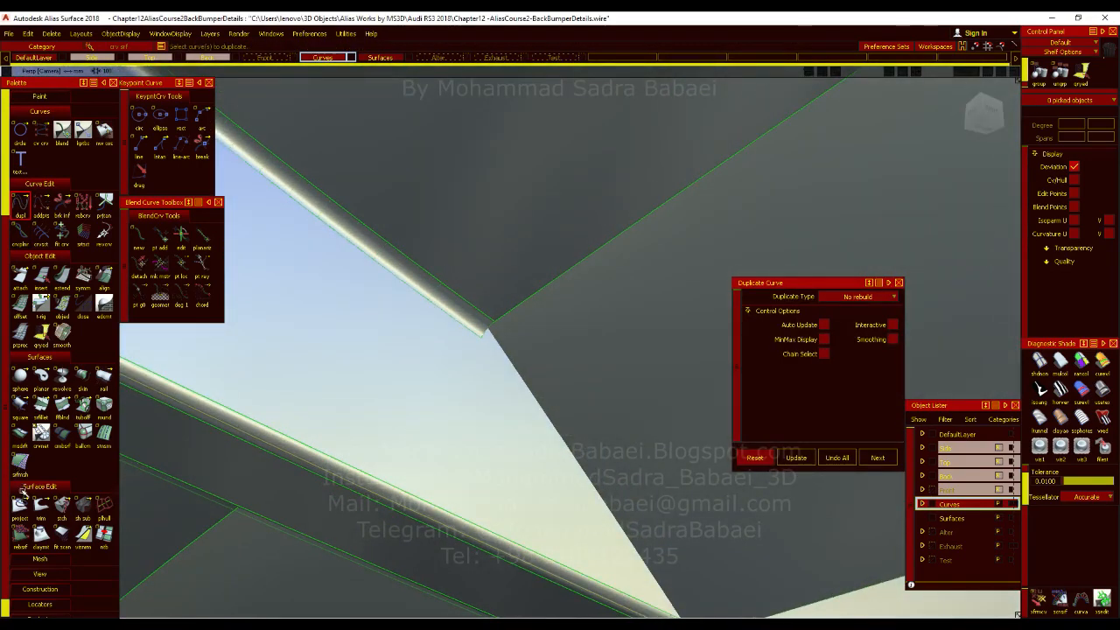
pyautogui.click(19, 505)
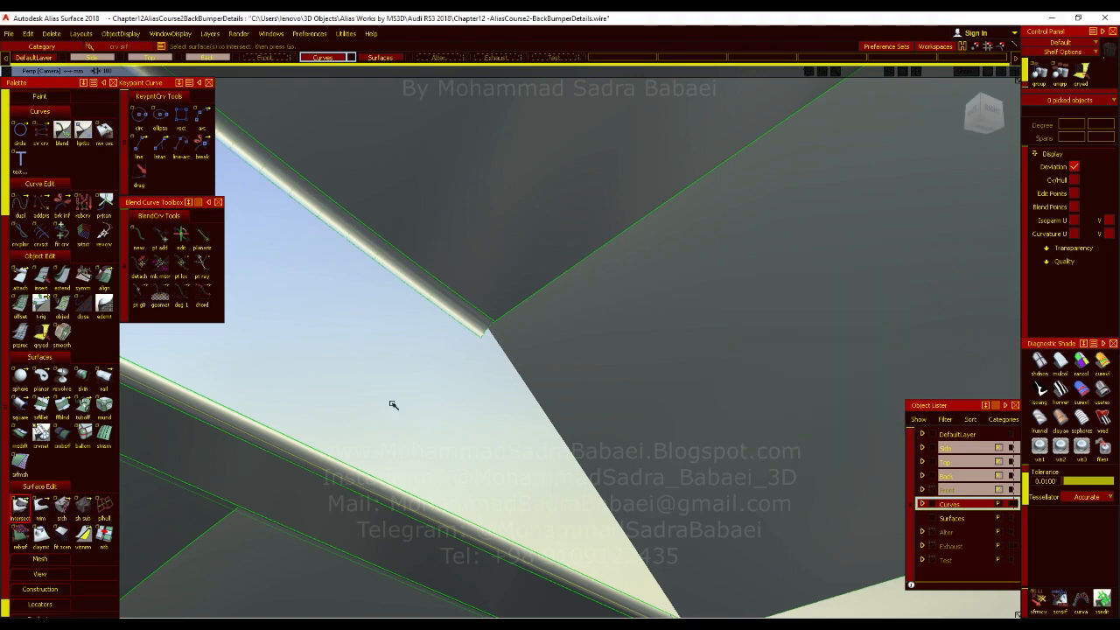
pyautogui.click(414, 488)
pyautogui.click(444, 432)
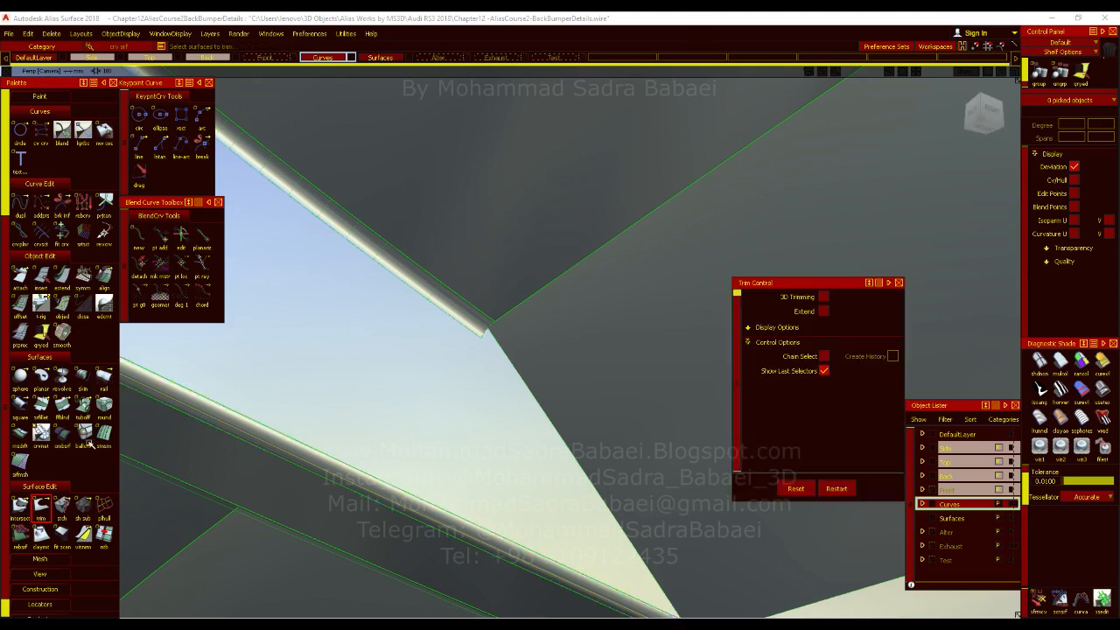
# Duplicate the fin's end edge beside the diffuser and snap the copy to the inner corner of the upper fillet.
pyautogui.click(26, 212)
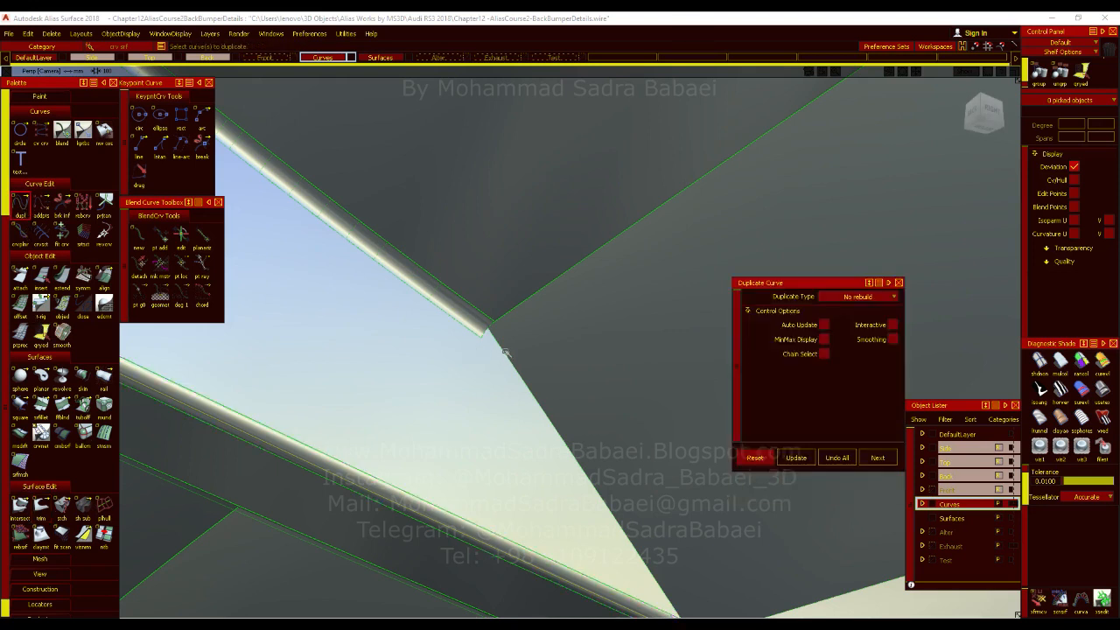
pyautogui.click(513, 357)
pyautogui.click(514, 358)
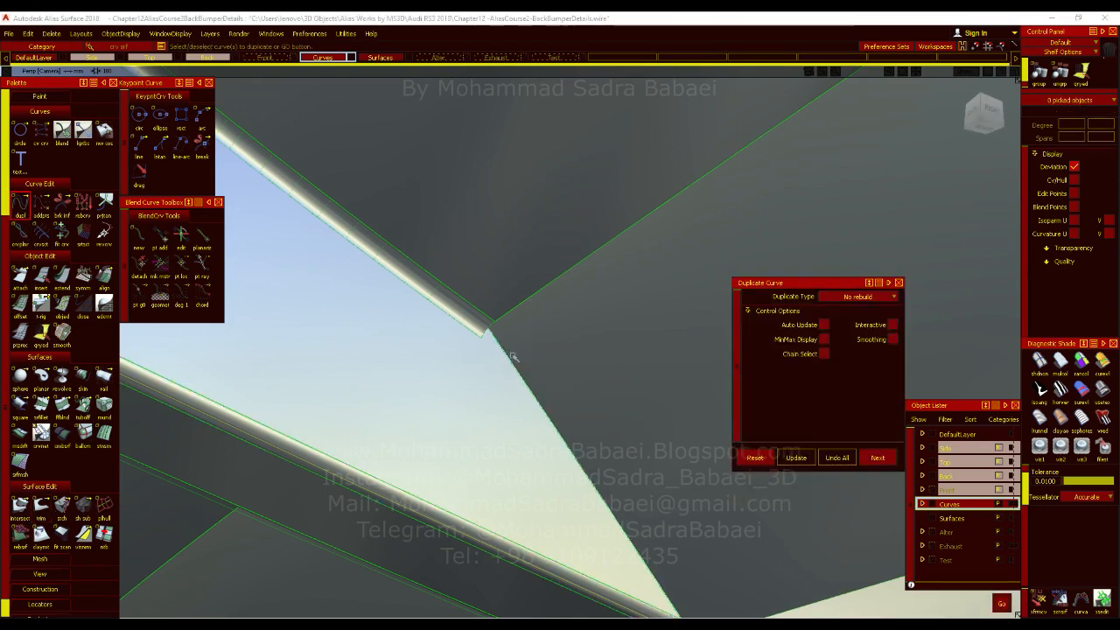
pyautogui.keyDown('ctrl'); pyautogui.keyDown('shift'); pyautogui.moveTo(517, 327); pyautogui.dragTo(556, 316, button='middle'); pyautogui.keyUp('shift'); pyautogui.keyUp('ctrl')
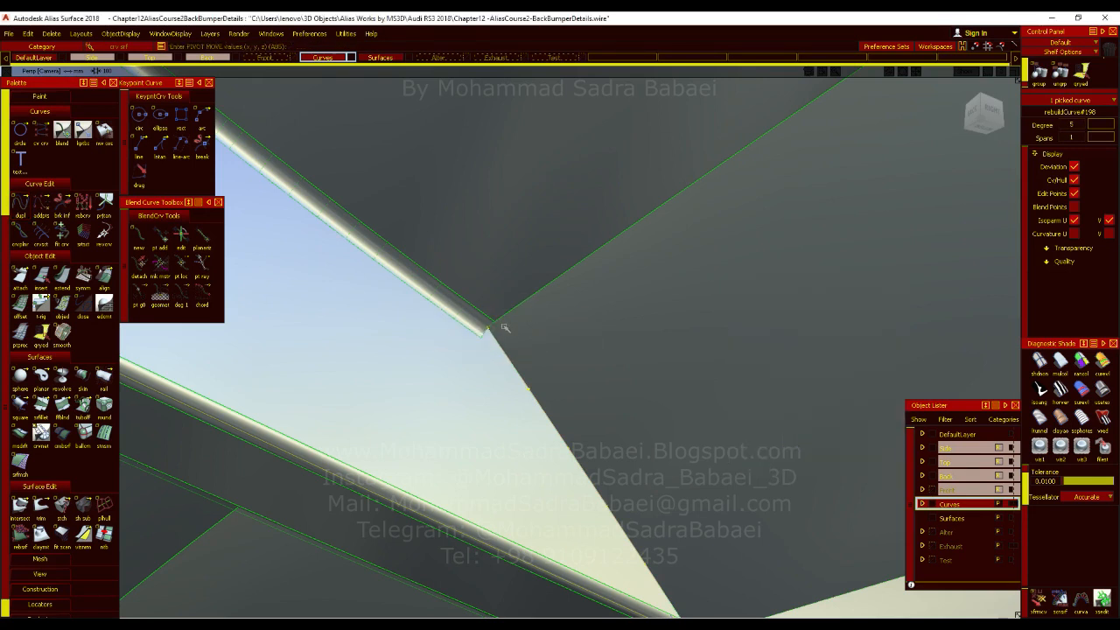
pyautogui.click(491, 331)
pyautogui.keyDown('ctrl'); pyautogui.keyDown('shift'); pyautogui.moveTo(489, 326); pyautogui.dragTo(478, 320, button='middle'); pyautogui.keyUp('shift'); pyautogui.keyUp('ctrl')
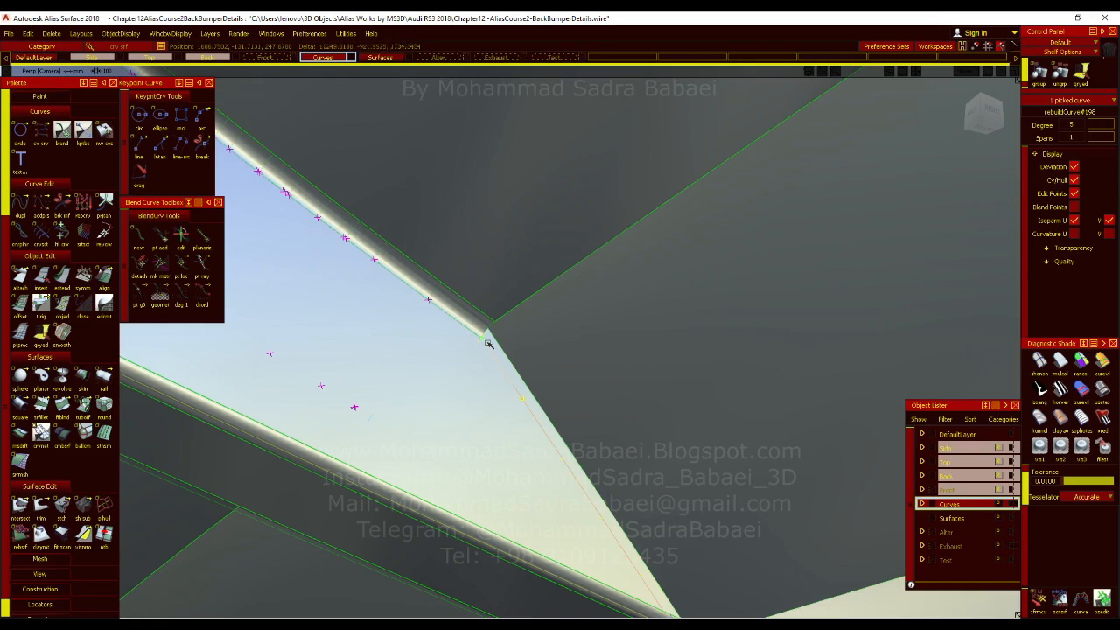
pyautogui.keyDown('alt'); pyautogui.keyDown('shift'); pyautogui.moveTo(487, 342); pyautogui.dragTo(589, 408); pyautogui.keyUp('shift'); pyautogui.keyUp('alt')
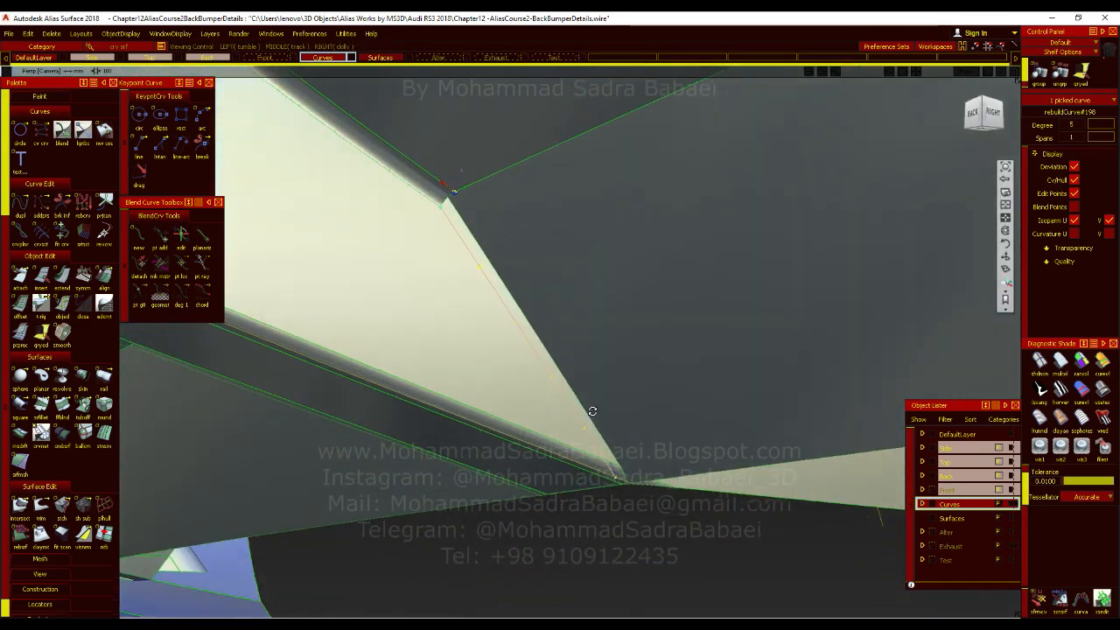
# Delete the old curves on surface at the fin's lower end, and project the moved curve onto the fin surfaces along Y.
pyautogui.moveTo(596, 483); pyautogui.dragTo(602, 484)
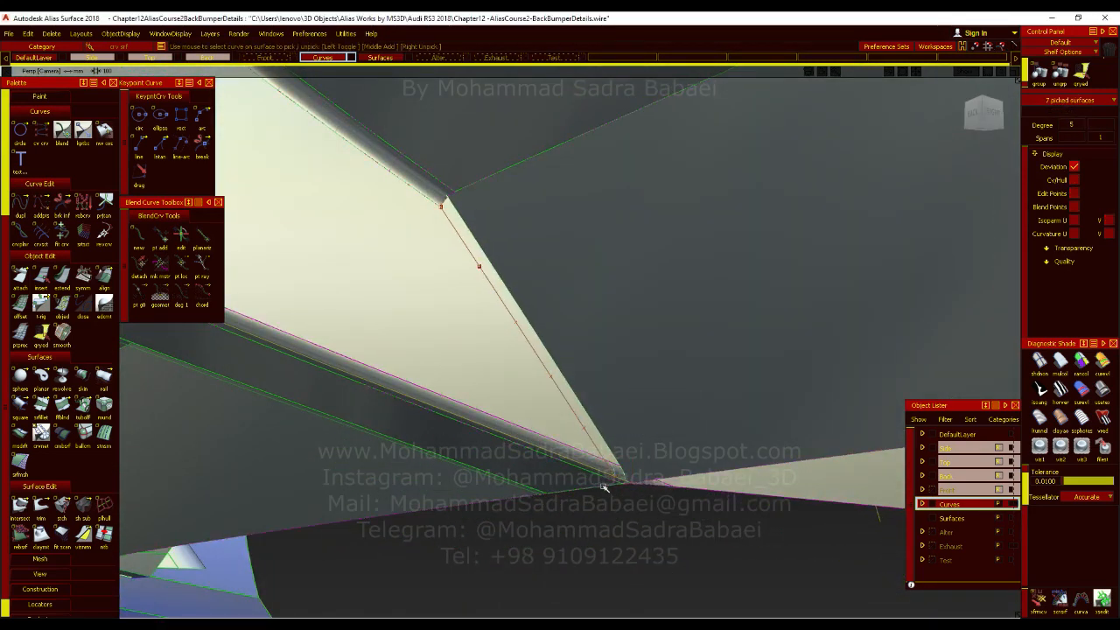
pyautogui.press('Delete')
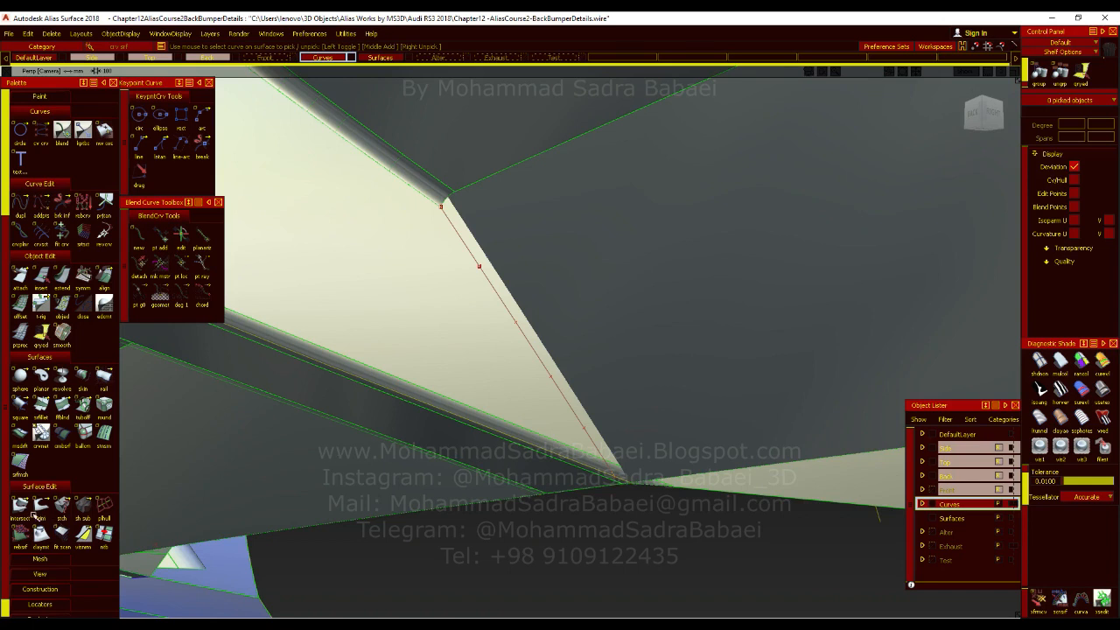
pyautogui.doubleClick(20, 506)
pyautogui.click(391, 330)
pyautogui.click(381, 379)
pyautogui.press('space')
pyautogui.click(487, 279)
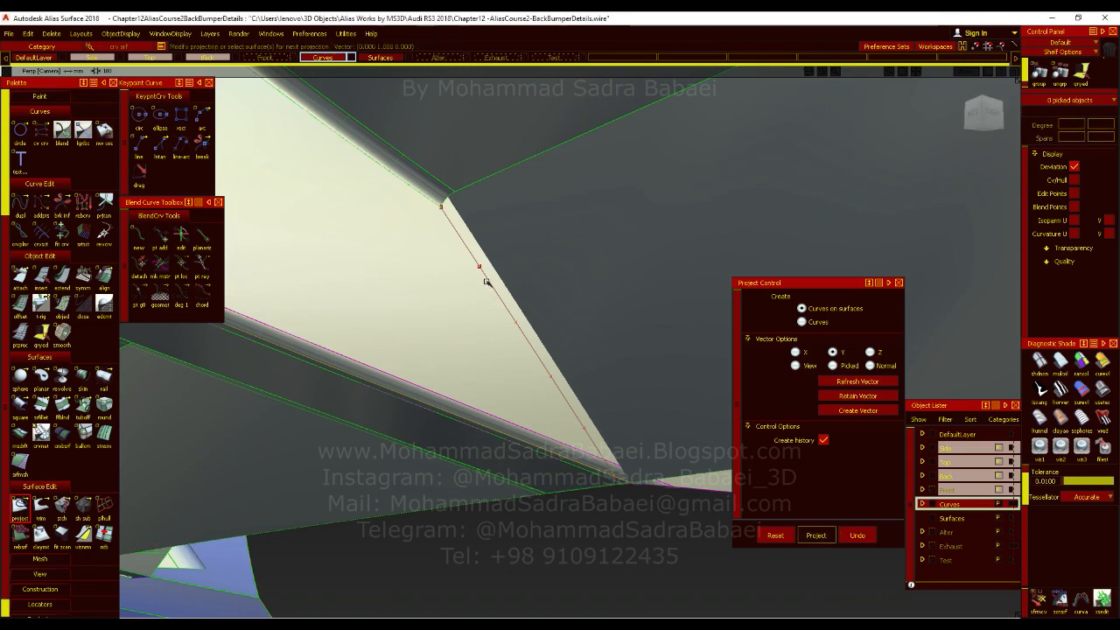
pyautogui.keyDown('ctrl'); pyautogui.keyDown('shift'); pyautogui.moveTo(558, 308); pyautogui.dragTo(559, 333); pyautogui.keyUp('shift'); pyautogui.keyUp('ctrl')
# Delete the construction curve lying over the end of the fin's side face.
pyautogui.click(530, 343)
pyautogui.click(540, 359)
pyautogui.press('Delete')
pyautogui.press('Return')
# Trim the fin's side at the projected curve, removing the strip beside the diffuser and declining to untrim the affected surfaces.
pyautogui.click(42, 506)
pyautogui.click(405, 292)
pyautogui.click(405, 292)
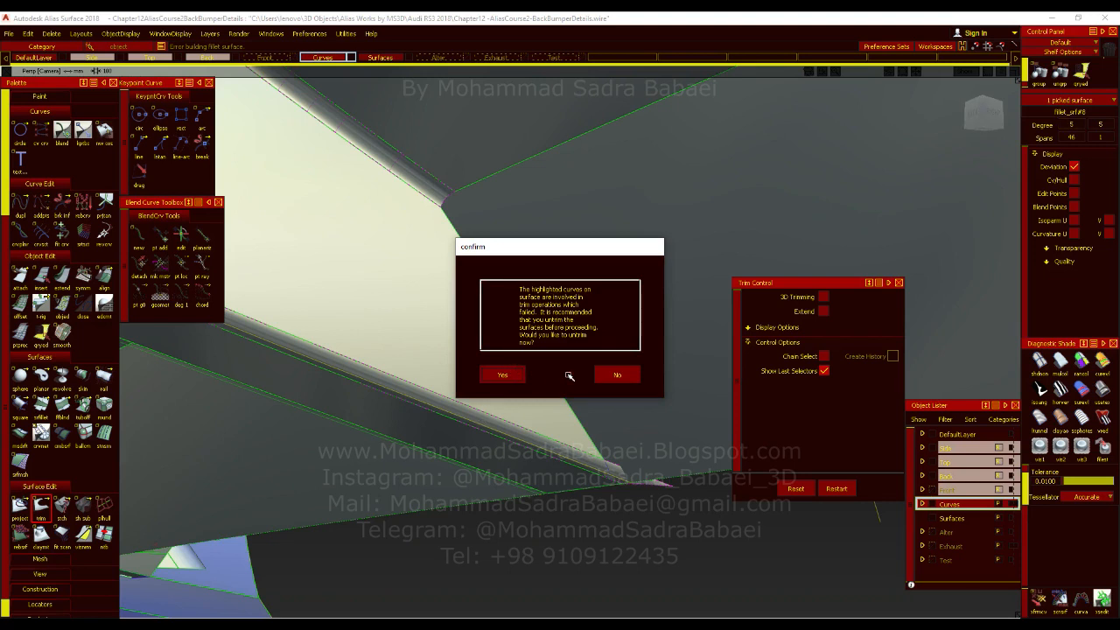
pyautogui.click(623, 375)
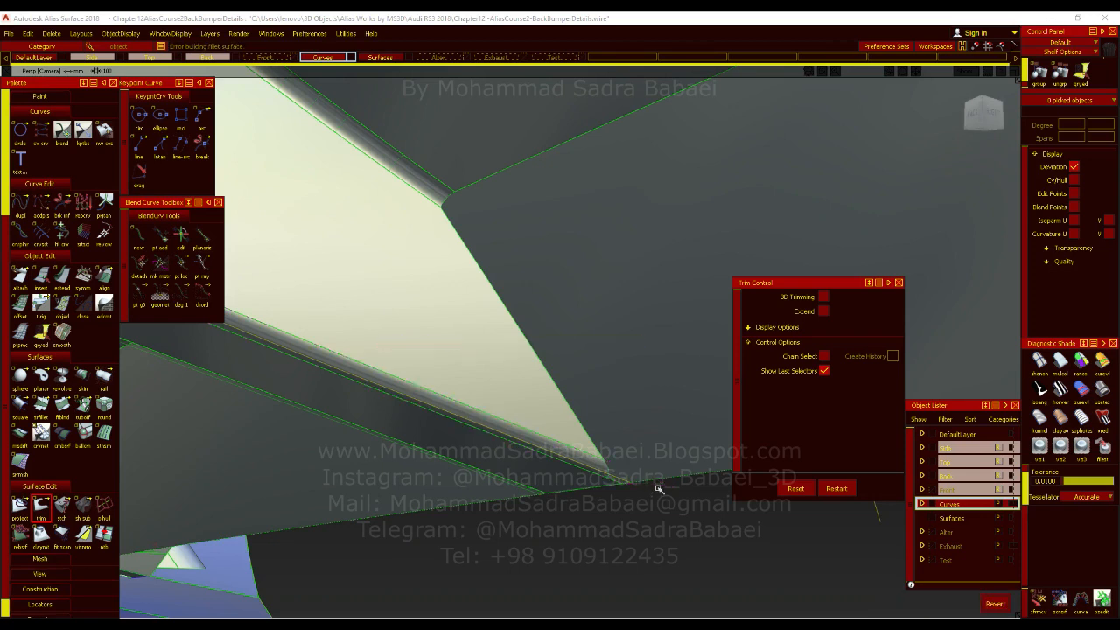
# Try to trim the diffuser's lower panel with the curves around the fin's base, discarding the selected regions.
pyautogui.keyDown('ctrl'); pyautogui.keyDown('shift'); pyautogui.moveTo(659, 489); pyautogui.dragTo(487, 443); pyautogui.keyUp('shift'); pyautogui.keyUp('ctrl')
pyautogui.keyDown('alt'); pyautogui.keyDown('shift'); pyautogui.moveTo(573, 428); pyautogui.dragTo(260, 378); pyautogui.keyUp('shift'); pyautogui.keyUp('alt')
pyautogui.keyDown('alt'); pyautogui.keyDown('shift'); pyautogui.moveTo(374, 434); pyautogui.dragTo(505, 407); pyautogui.keyUp('shift'); pyautogui.keyUp('alt')
pyautogui.keyDown('alt'); pyautogui.keyDown('shift'); pyautogui.moveTo(406, 352); pyautogui.dragTo(173, 432); pyautogui.keyUp('shift'); pyautogui.keyUp('alt')
pyautogui.click(41, 505)
pyautogui.click(342, 411)
pyautogui.keyDown('alt'); pyautogui.keyDown('shift'); pyautogui.moveTo(483, 361); pyautogui.dragTo(180, 418); pyautogui.keyUp('shift'); pyautogui.keyUp('alt')
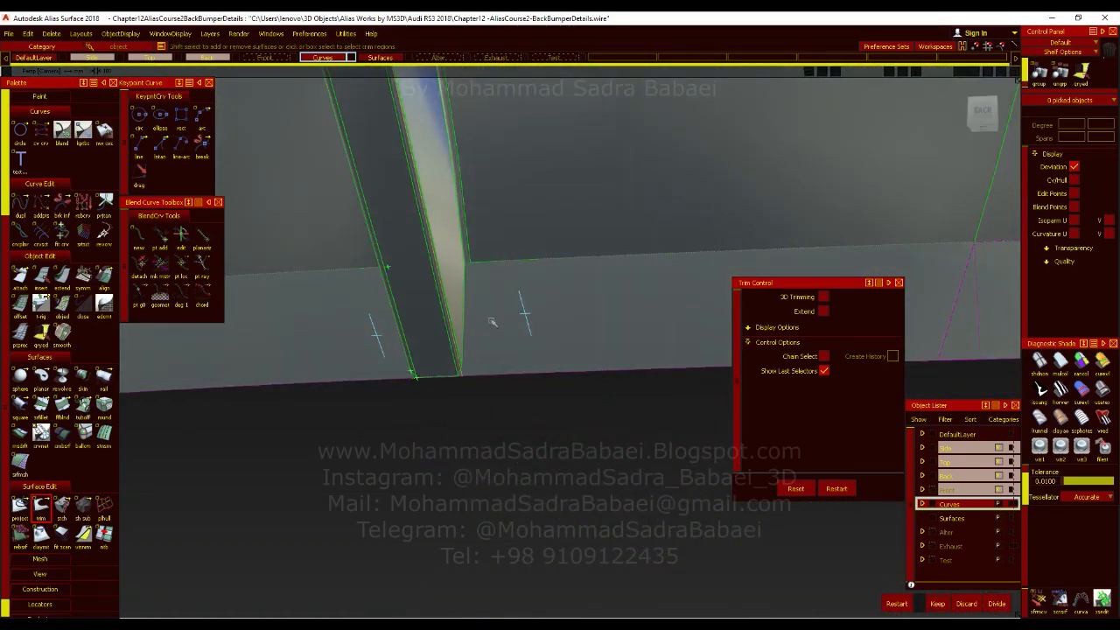
pyautogui.moveTo(493, 322)
pyautogui.keyDown('alt'); pyautogui.keyDown('shift'); pyautogui.mouseDown()
pyautogui.moveTo(446, 337)
pyautogui.moveTo(250, 342)
pyautogui.moveTo(255, 356)
pyautogui.moveTo(450, 350)
pyautogui.moveTo(663, 362)
pyautogui.moveTo(607, 394)
pyautogui.moveTo(750, 406)
pyautogui.mouseUp(); pyautogui.keyUp('shift'); pyautogui.keyUp('alt')
pyautogui.click(966, 602)
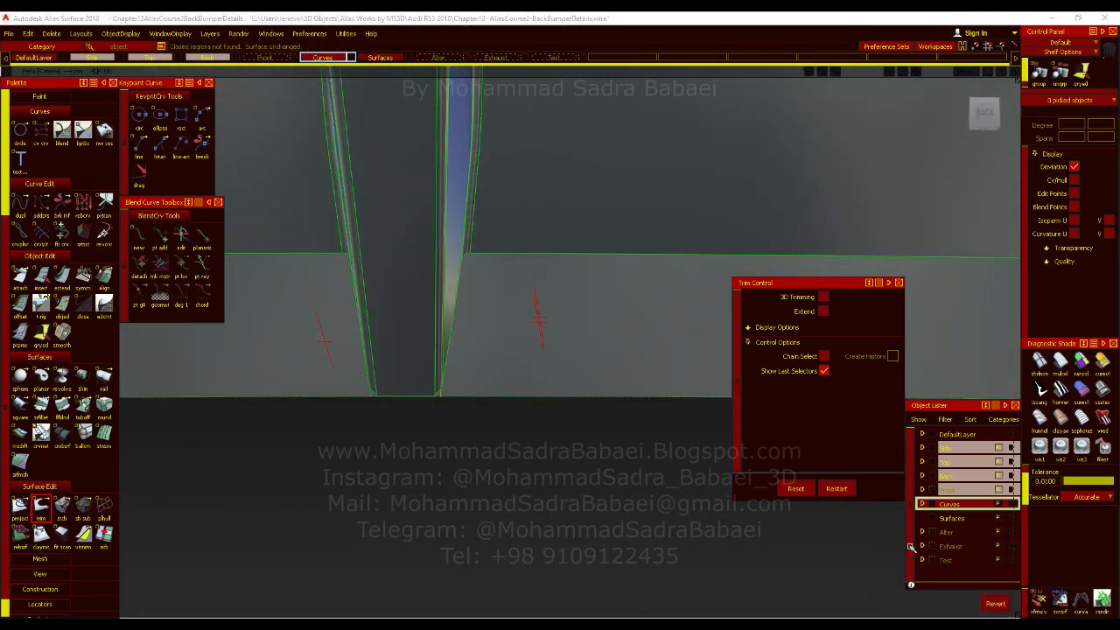
pyautogui.click(996, 604)
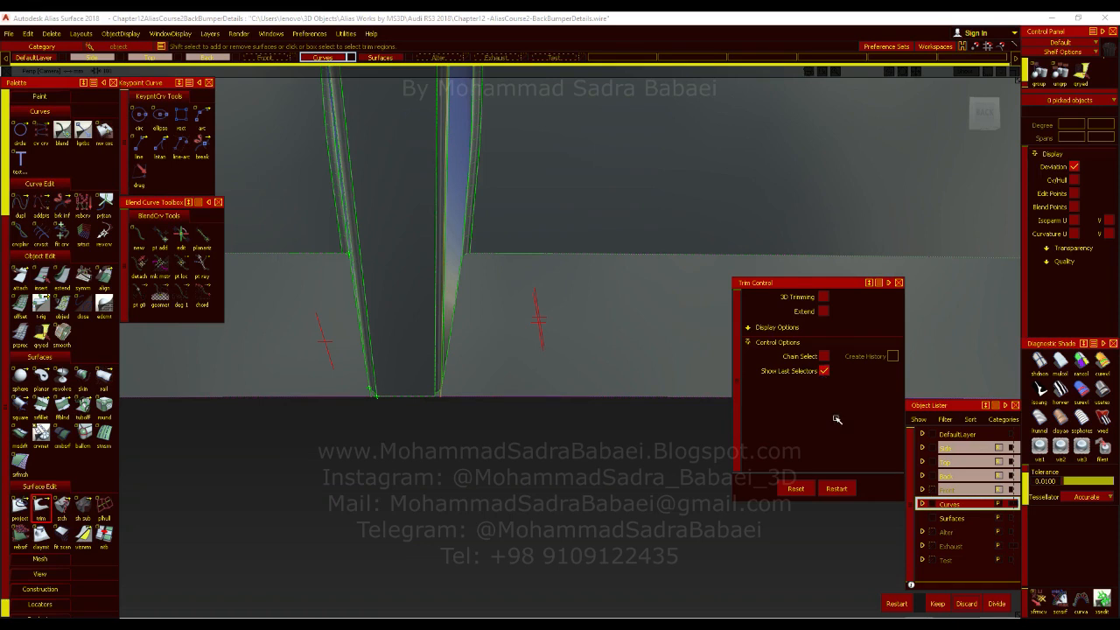
pyautogui.click(837, 487)
pyautogui.click(957, 602)
pyautogui.click(980, 600)
# Delete the projected curve on the diffuser's lower panel beside the fin.
pyautogui.keyDown('alt'); pyautogui.keyDown('shift'); pyautogui.moveTo(402, 345); pyautogui.dragTo(462, 250); pyautogui.keyUp('shift'); pyautogui.keyUp('alt')
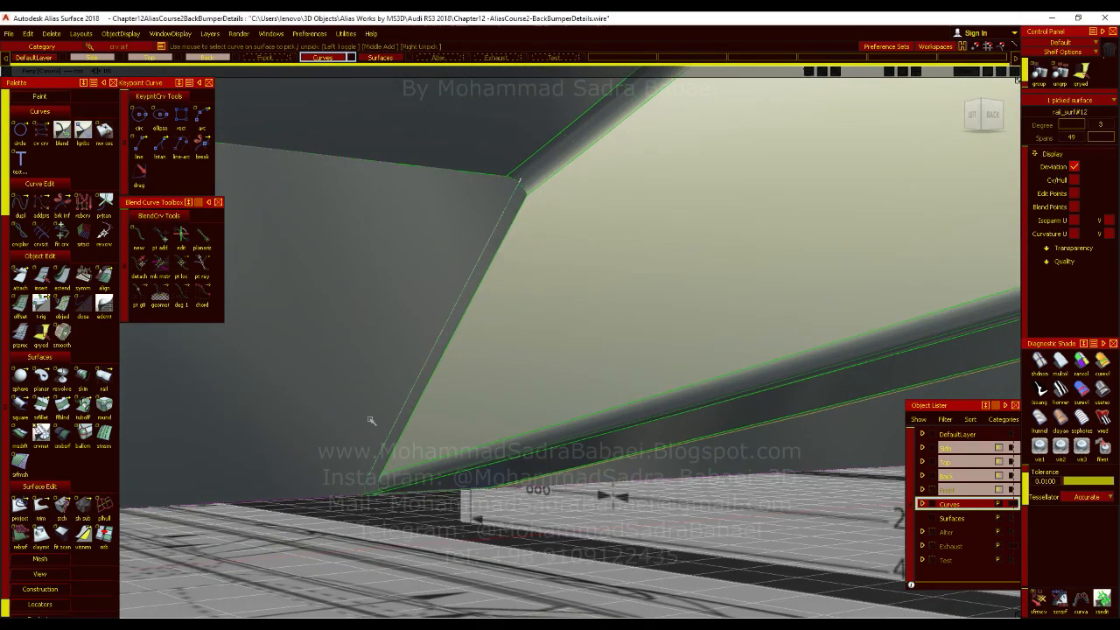
pyautogui.press('Delete')
pyautogui.press('Return')
# Duplicate the fin's straight end edge and the adjoining lower fillet edge without rebuilding them.
pyautogui.keyDown('alt'); pyautogui.keyDown('shift'); pyautogui.moveTo(388, 437); pyautogui.dragTo(442, 280); pyautogui.keyUp('shift'); pyautogui.keyUp('alt')
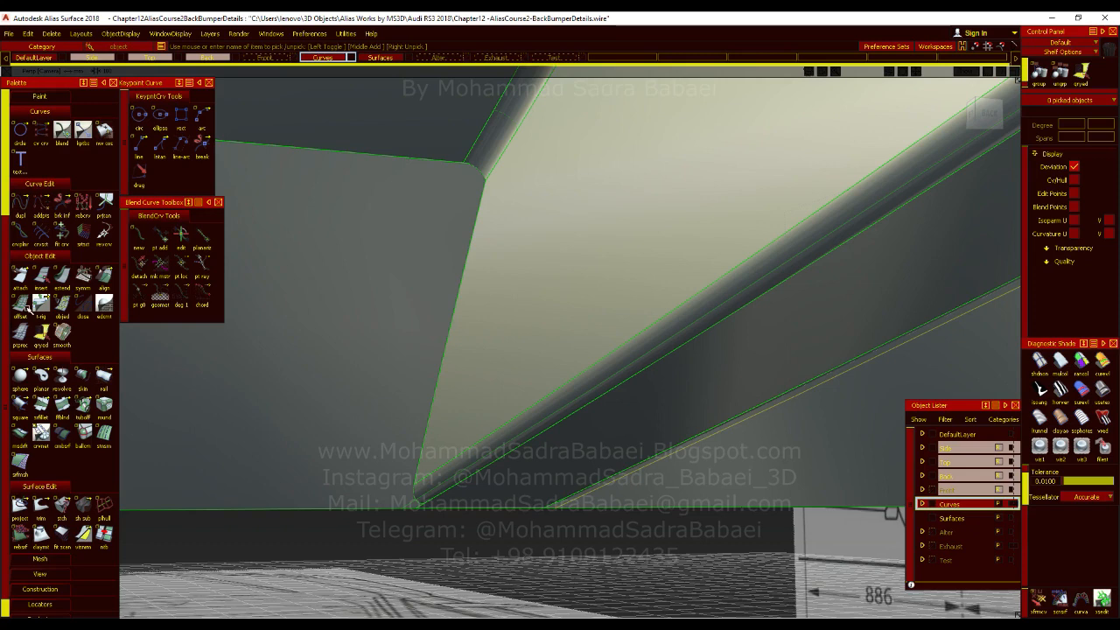
pyautogui.doubleClick(21, 208)
pyautogui.click(461, 477)
pyautogui.click(416, 495)
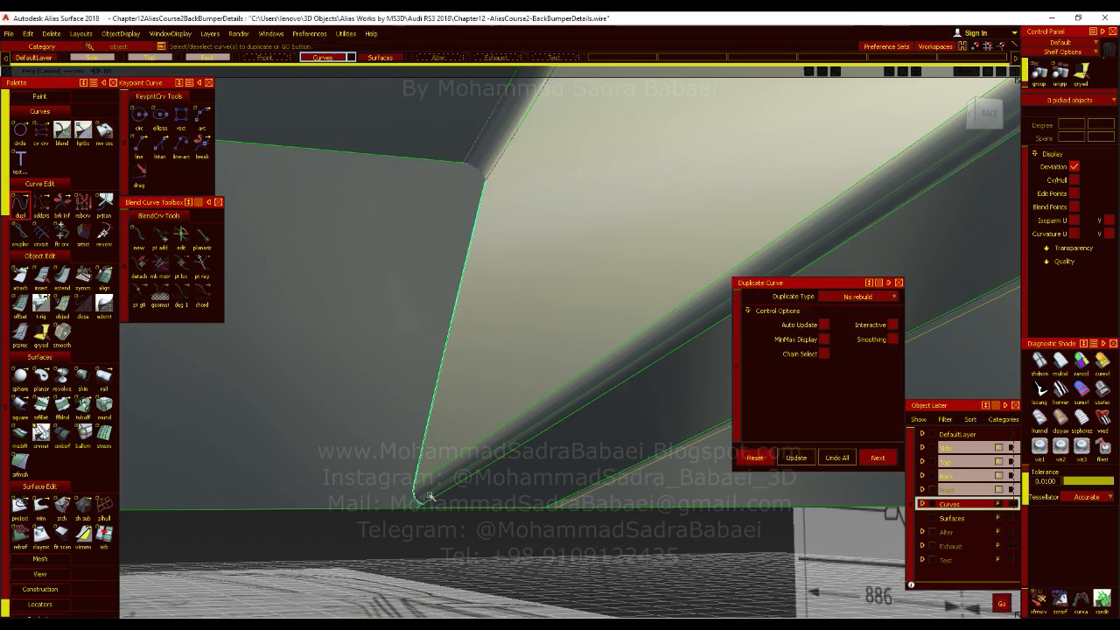
pyautogui.press('space')
pyautogui.keyDown('alt'); pyautogui.keyDown('shift'); pyautogui.moveTo(398, 428); pyautogui.dragTo(477, 413); pyautogui.keyUp('shift'); pyautogui.keyUp('alt')
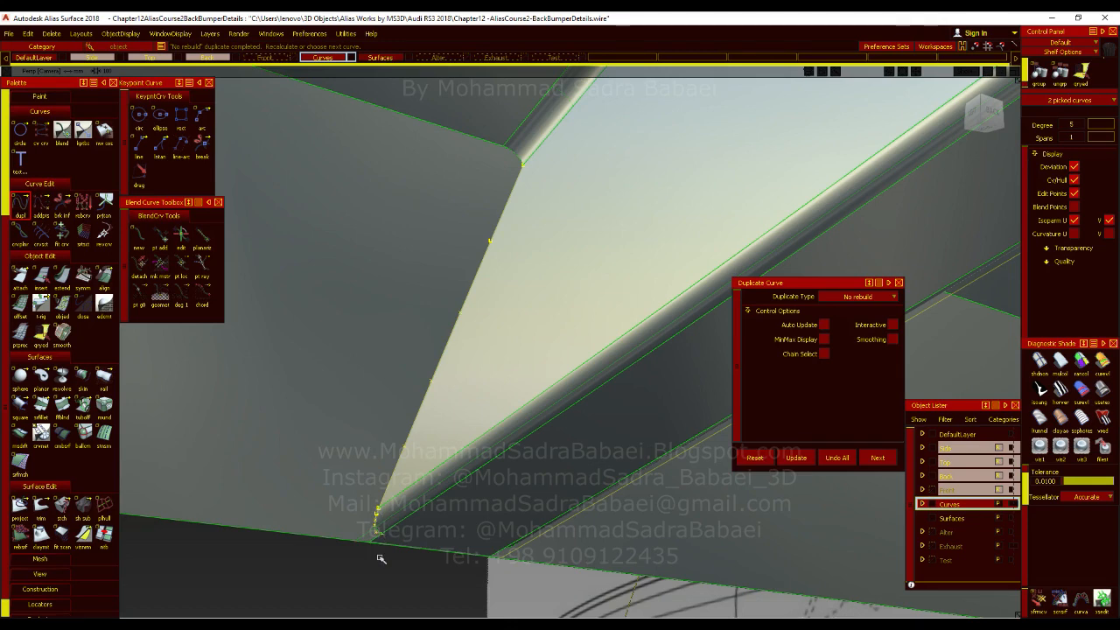
# Move the two duplicated edge curves sideways off the fin, over the diffuser's lower panel.
pyautogui.keyDown('alt'); pyautogui.keyDown('shift'); pyautogui.moveTo(380, 558); pyautogui.dragTo(474, 185); pyautogui.keyUp('shift'); pyautogui.keyUp('alt')
pyautogui.keyDown('alt'); pyautogui.keyDown('shift'); pyautogui.moveTo(477, 402); pyautogui.dragTo(531, 393); pyautogui.keyUp('shift'); pyautogui.keyUp('alt')
pyautogui.keyDown('alt'); pyautogui.keyDown('shift'); pyautogui.moveTo(531, 393); pyautogui.dragTo(514, 467, button='right'); pyautogui.keyUp('shift'); pyautogui.keyUp('alt')
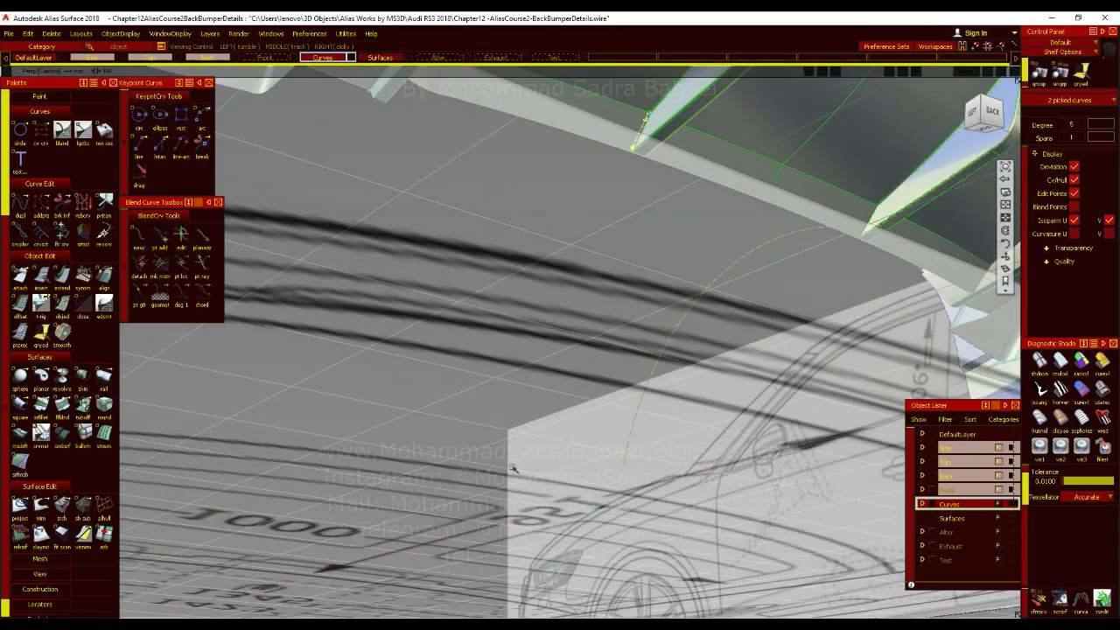
pyautogui.keyDown('alt'); pyautogui.keyDown('shift'); pyautogui.moveTo(514, 467); pyautogui.dragTo(572, 401); pyautogui.keyUp('shift'); pyautogui.keyUp('alt')
pyautogui.keyDown('alt'); pyautogui.keyDown('shift'); pyautogui.moveTo(572, 401); pyautogui.dragTo(492, 511, button='middle'); pyautogui.keyUp('shift'); pyautogui.keyUp('alt')
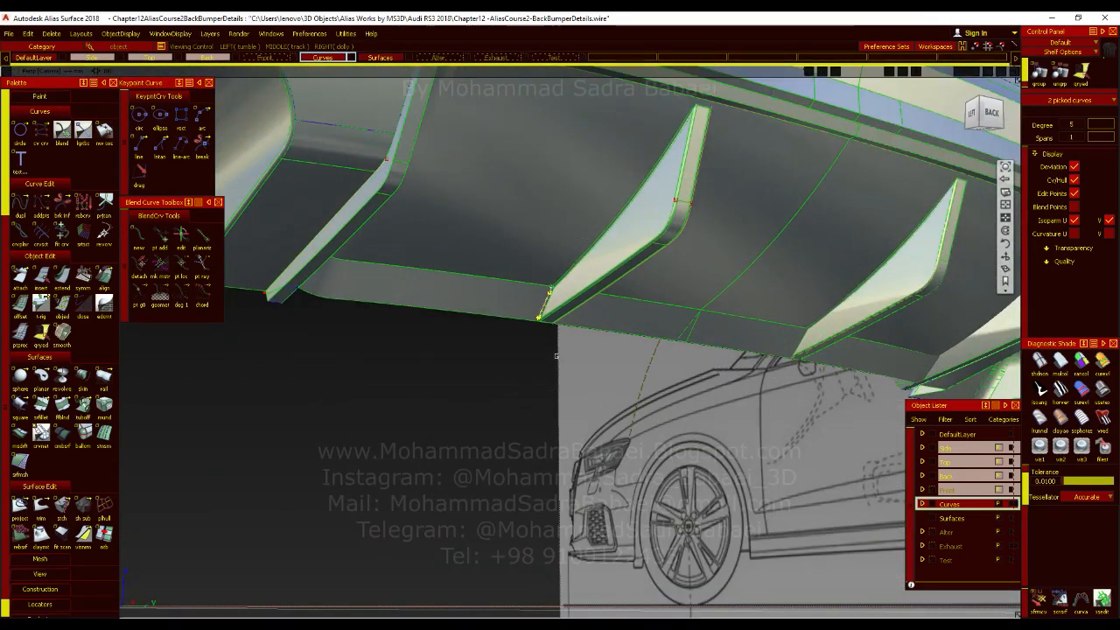
pyautogui.keyDown('alt'); pyautogui.keyDown('shift'); pyautogui.moveTo(554, 354); pyautogui.dragTo(544, 302, button='right'); pyautogui.keyUp('shift'); pyautogui.keyUp('alt')
pyautogui.keyDown('alt'); pyautogui.keyDown('shift'); pyautogui.moveTo(544, 302); pyautogui.dragTo(561, 329, button='middle'); pyautogui.keyUp('shift'); pyautogui.keyUp('alt')
pyautogui.keyDown('ctrl'); pyautogui.keyDown('shift'); pyautogui.moveTo(505, 387); pyautogui.dragTo(466, 390); pyautogui.keyUp('shift'); pyautogui.keyUp('ctrl')
# Delete the short fillet edge copy, and extend the straight copy past the diffuser panel's lower edge.
pyautogui.click(456, 405)
pyautogui.press('Delete')
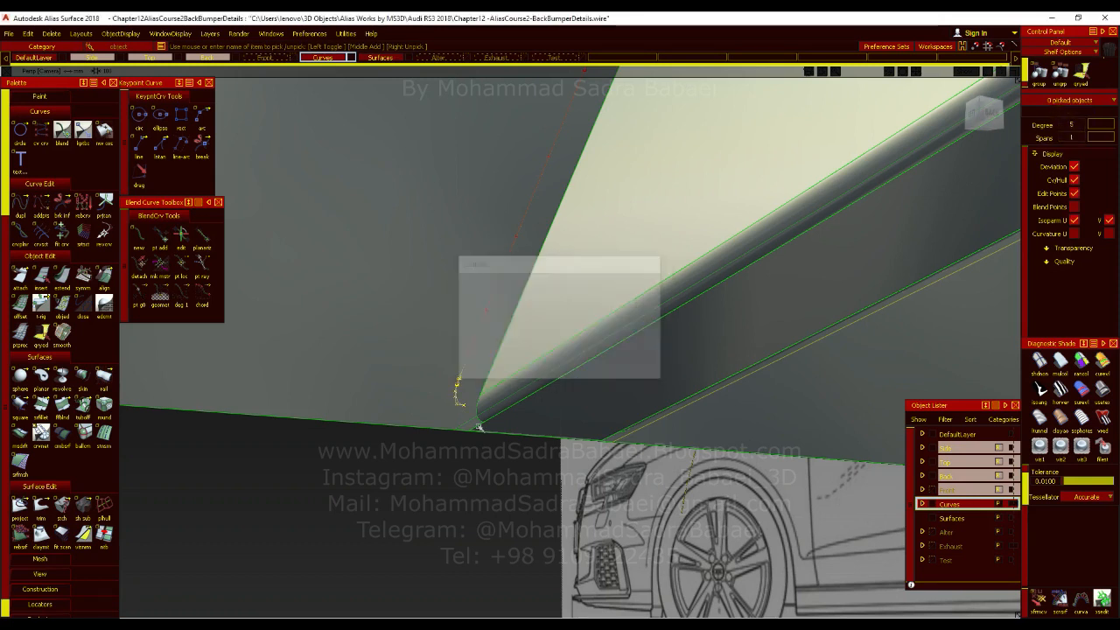
pyautogui.click(62, 276)
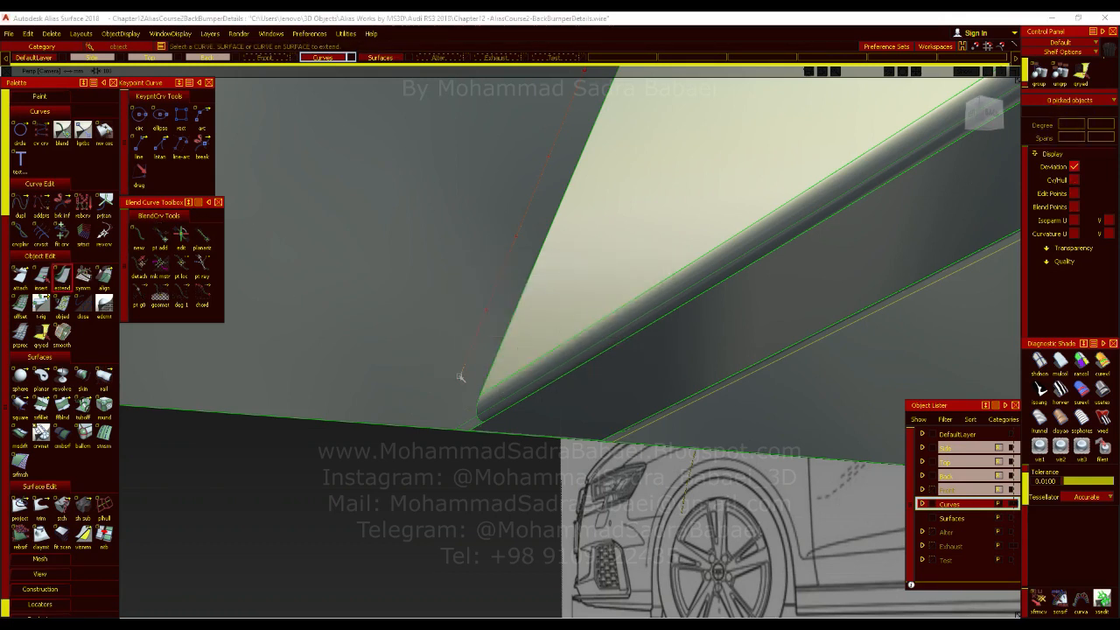
pyautogui.click(457, 380)
pyautogui.moveTo(432, 424); pyautogui.dragTo(414, 463)
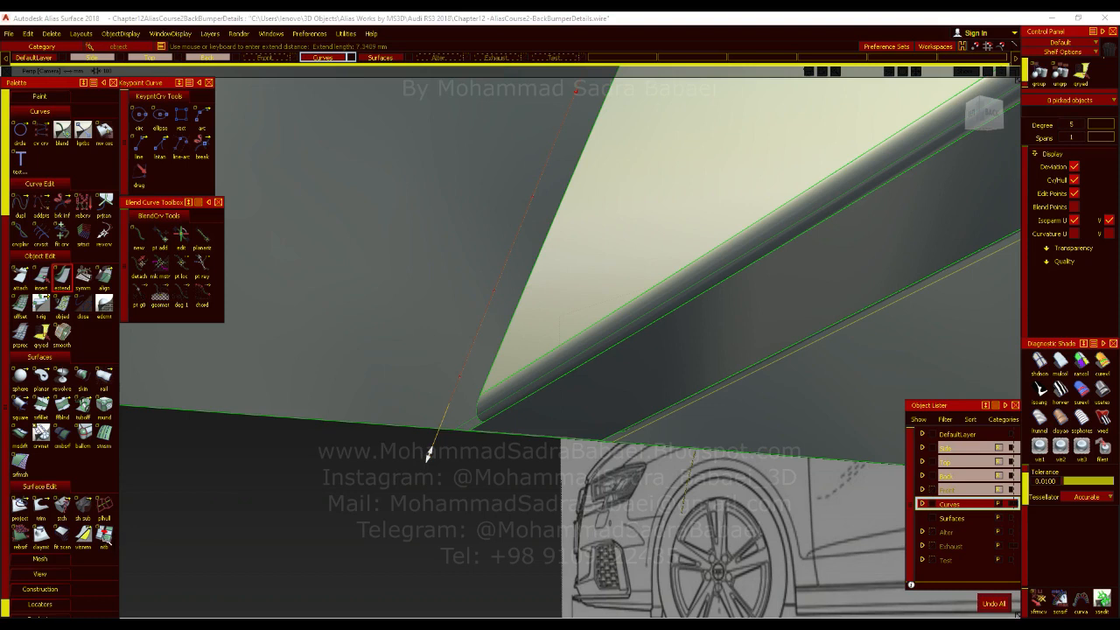
# Project the extended curve onto the diffuser's lower panel along X, and delete the construction curve.
pyautogui.click(20, 505)
pyautogui.click(795, 352)
pyautogui.click(455, 400)
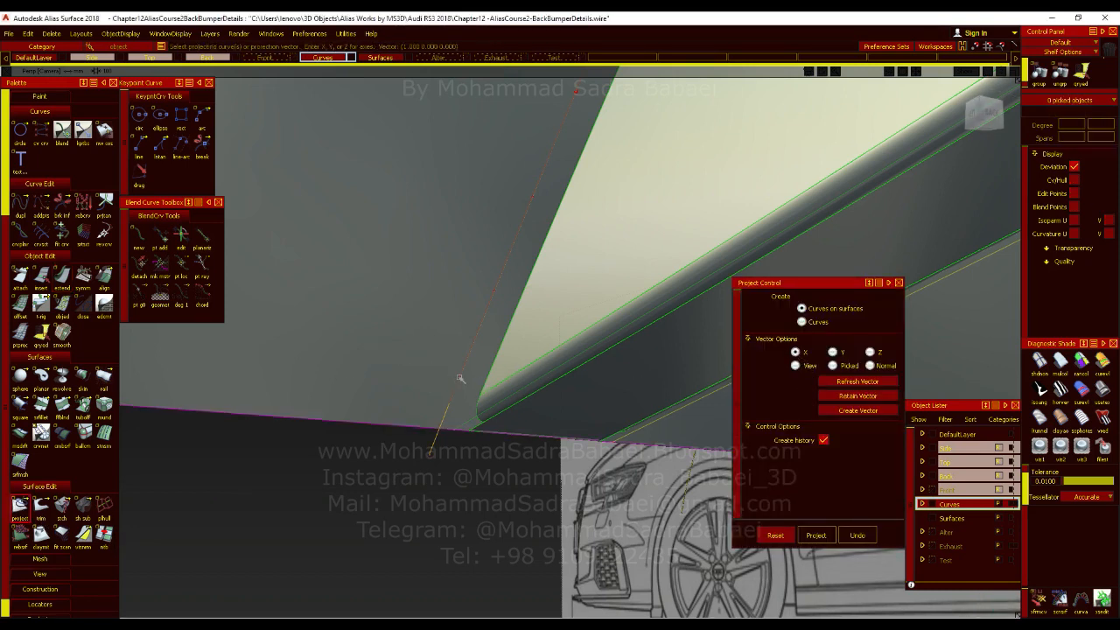
pyautogui.press('space')
pyautogui.keyDown('ctrl'); pyautogui.keyDown('shift'); pyautogui.moveTo(537, 315); pyautogui.dragTo(543, 287); pyautogui.keyUp('shift'); pyautogui.keyUp('ctrl')
pyautogui.click(431, 454)
pyautogui.press('Delete')
pyautogui.press('Return')
# Duplicate the end edge on the fin's opposite side and snap the copy to the upper fillet's outer corner.
pyautogui.keyDown('alt'); pyautogui.keyDown('shift'); pyautogui.moveTo(569, 393); pyautogui.dragTo(218, 394); pyautogui.keyUp('shift'); pyautogui.keyUp('alt')
pyautogui.keyDown('alt'); pyautogui.keyDown('shift'); pyautogui.moveTo(667, 374); pyautogui.dragTo(306, 424); pyautogui.keyUp('shift'); pyautogui.keyUp('alt')
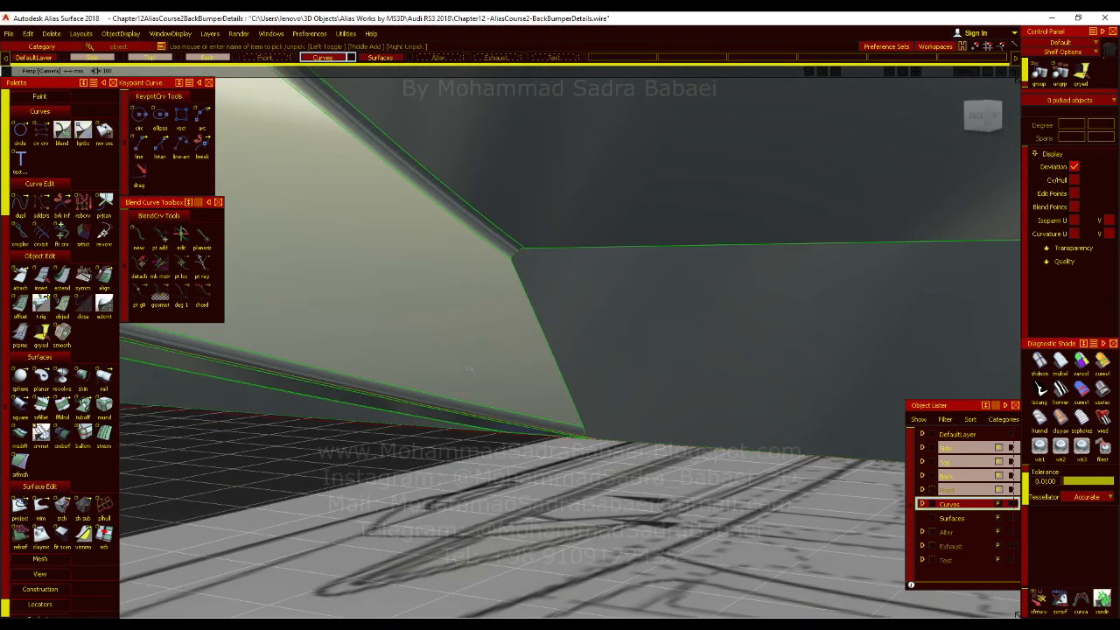
pyautogui.click(20, 204)
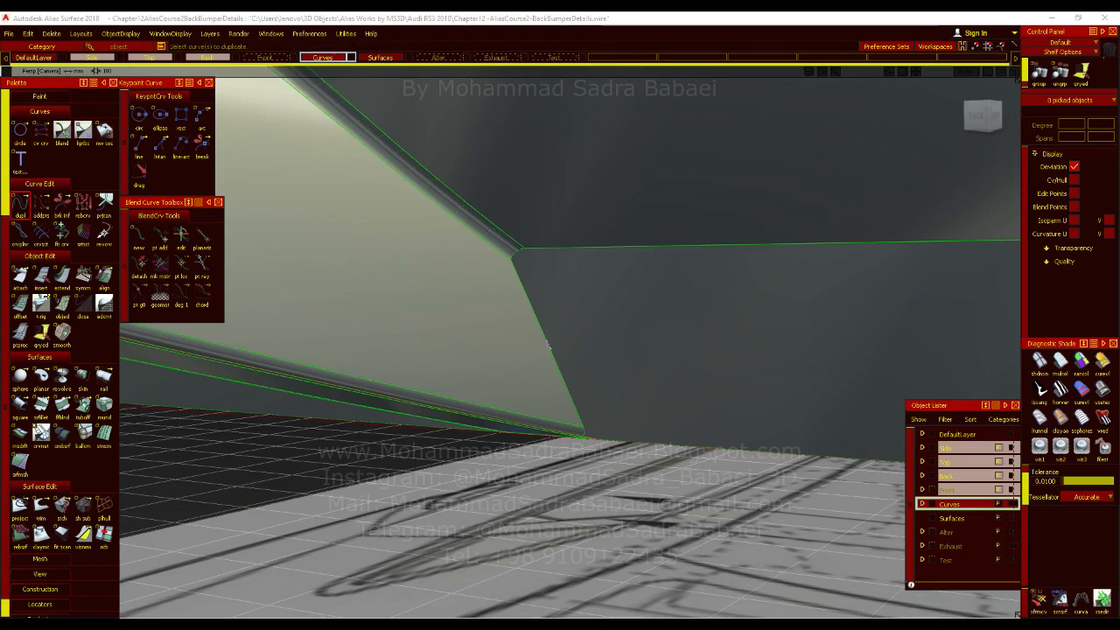
pyautogui.click(548, 344)
pyautogui.moveTo(539, 264)
pyautogui.keyDown('ctrl'); pyautogui.keyDown('shift'); pyautogui.mouseDown(button='middle')
pyautogui.moveTo(560, 252)
pyautogui.moveTo(530, 243)
pyautogui.mouseUp(button='middle'); pyautogui.keyUp('shift'); pyautogui.keyUp('ctrl')
pyautogui.click(513, 264)
pyautogui.moveTo(536, 250); pyautogui.dragTo(529, 249)
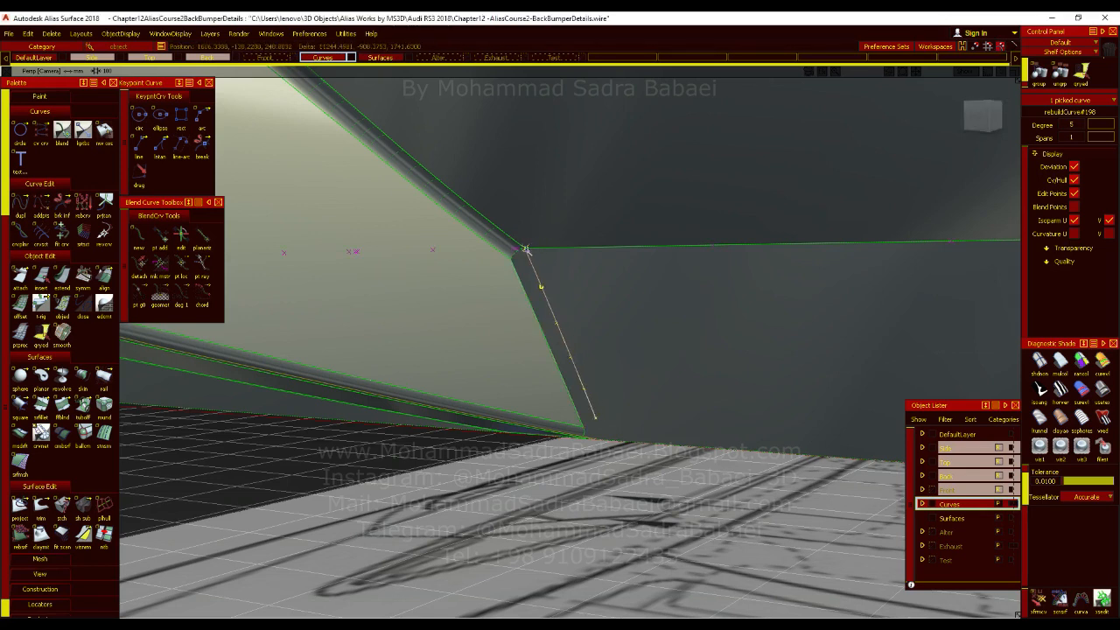
# Extend the copied edge curve's lower end past the diffuser panel's lower edge.
pyautogui.click(63, 276)
pyautogui.click(592, 420)
pyautogui.moveTo(590, 417); pyautogui.dragTo(610, 455)
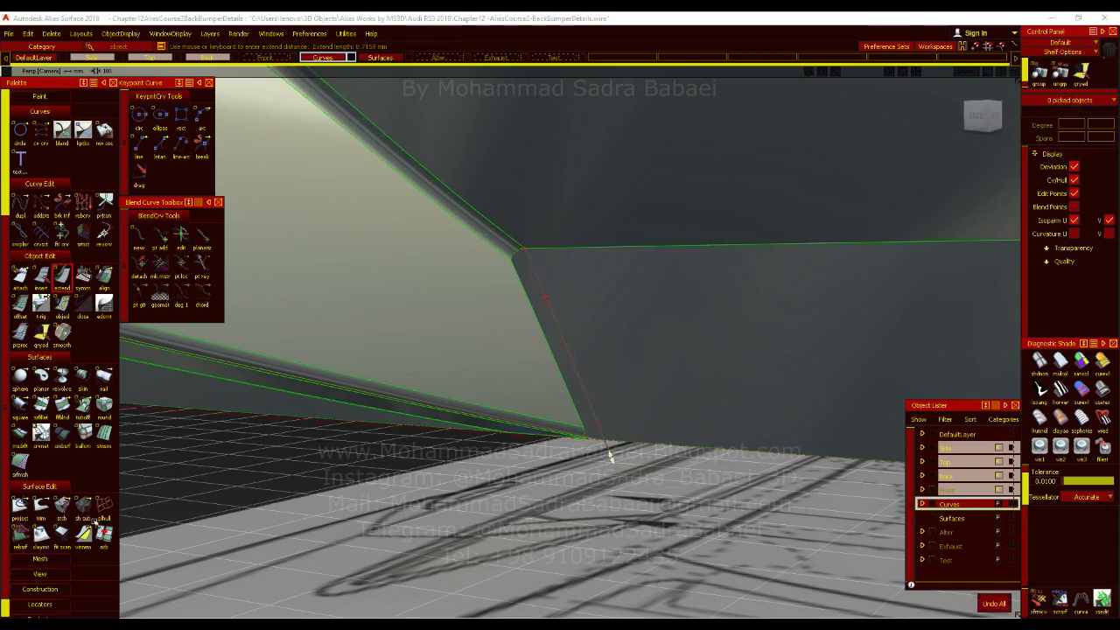
# Project the opposite side's extended curve onto the diffuser's lower panel along X, and select the construction curve.
pyautogui.press('p')
pyautogui.click(638, 359)
pyautogui.press('space')
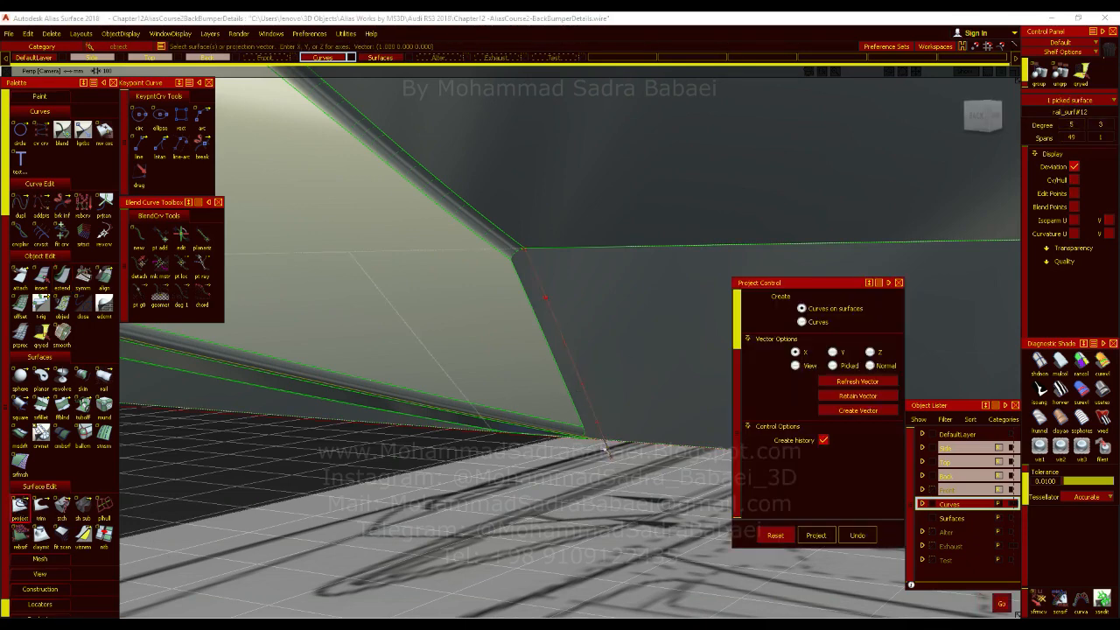
pyautogui.click(610, 451)
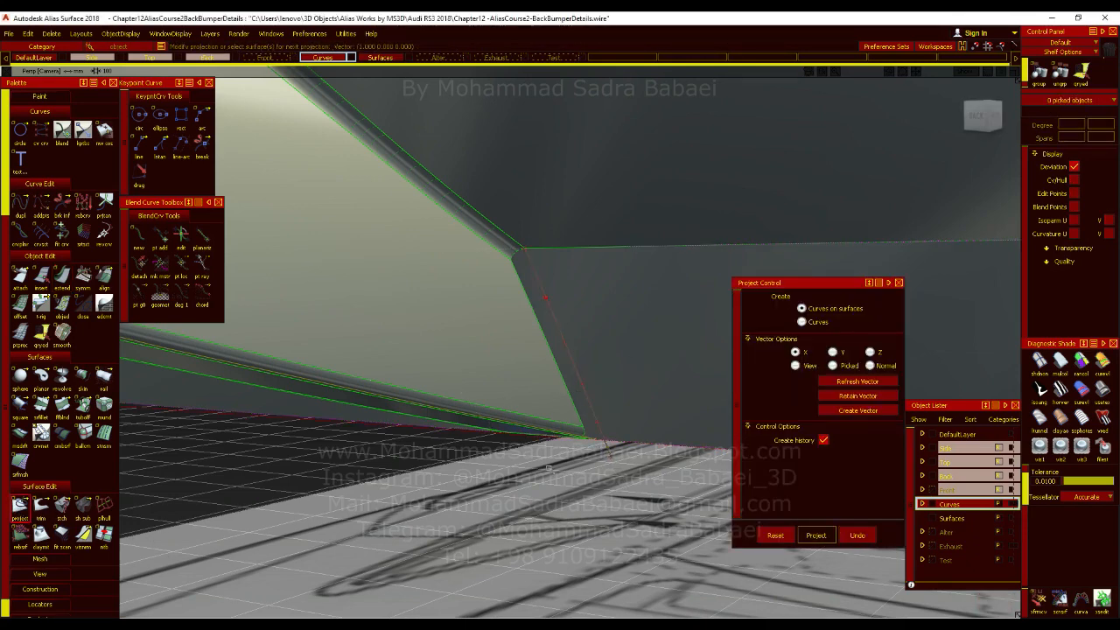
pyautogui.keyDown('alt'); pyautogui.keyDown('shift'); pyautogui.moveTo(611, 455); pyautogui.dragTo(514, 409); pyautogui.keyUp('shift'); pyautogui.keyUp('alt')
pyautogui.keyDown('alt'); pyautogui.keyDown('shift'); pyautogui.moveTo(591, 390); pyautogui.dragTo(627, 475, button='right'); pyautogui.keyUp('shift'); pyautogui.keyUp('alt')
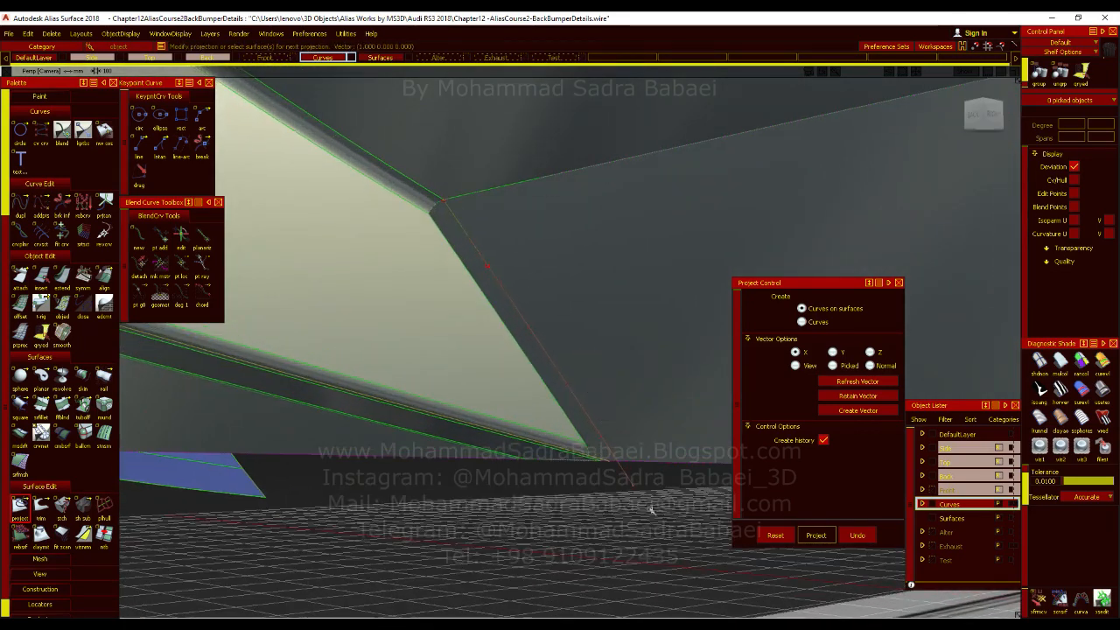
pyautogui.moveTo(646, 475); pyautogui.dragTo(608, 499)
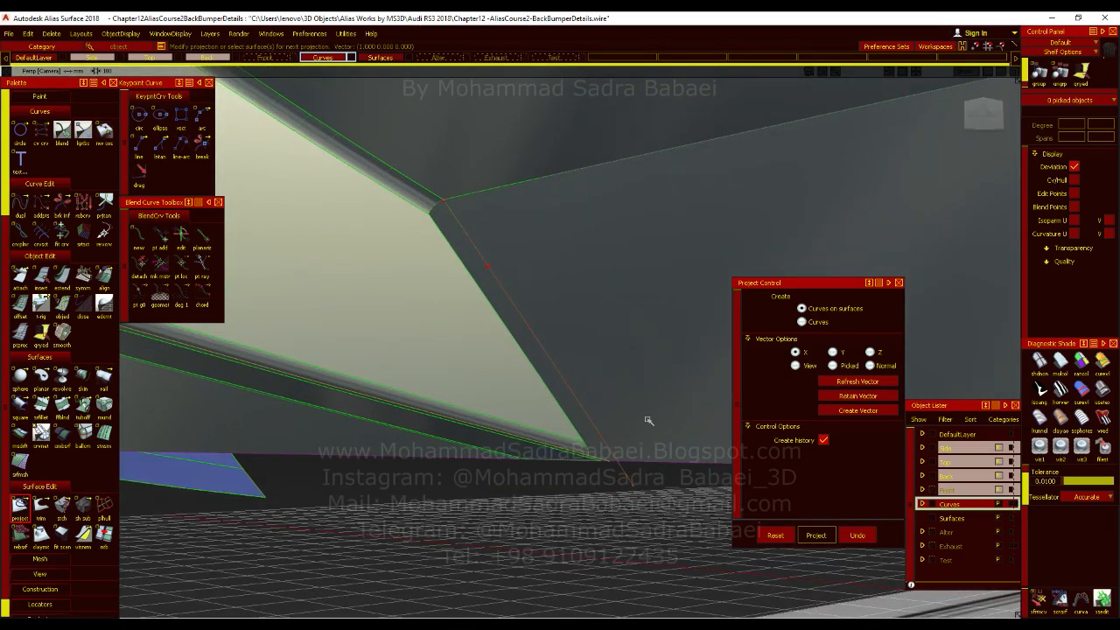
pyautogui.click(635, 462)
pyautogui.keyDown('ctrl'); pyautogui.keyDown('shift'); pyautogui.moveTo(632, 455); pyautogui.dragTo(634, 380); pyautogui.keyUp('shift'); pyautogui.keyUp('ctrl')
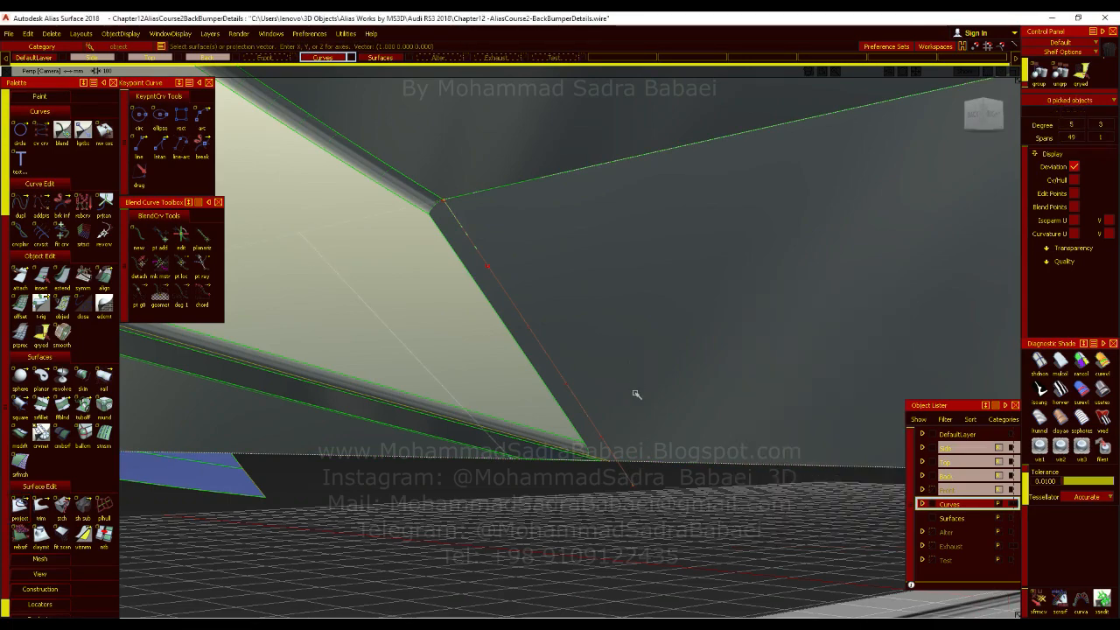
# Delete the selected construction curve on the fin's opposite side.
pyautogui.moveTo(637, 475); pyautogui.dragTo(620, 497)
pyautogui.click(619, 497)
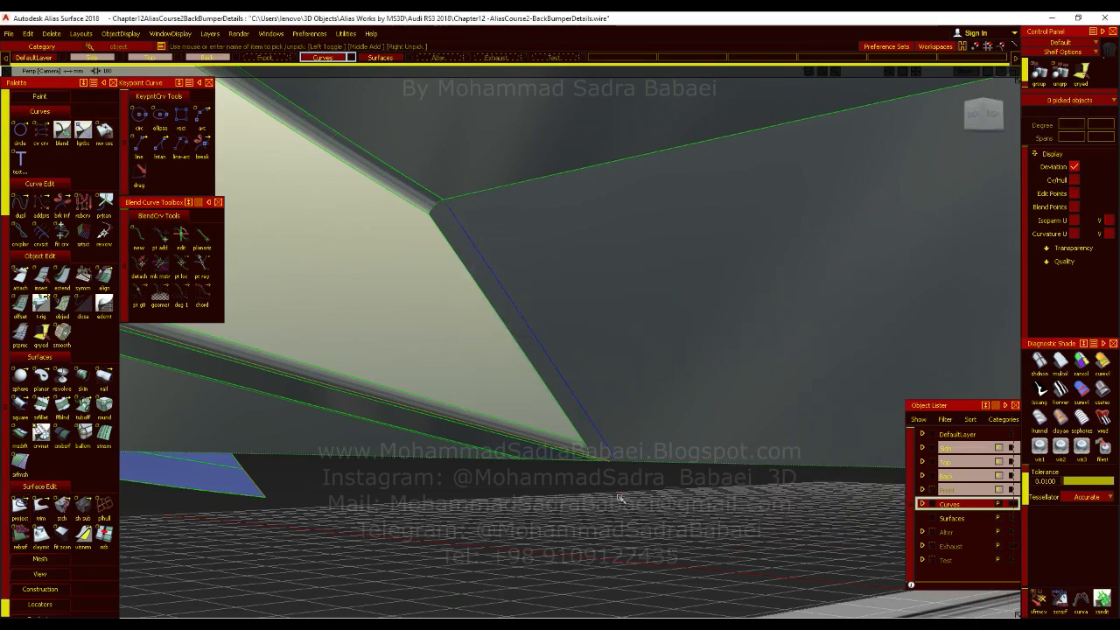
pyautogui.moveTo(365, 470)
pyautogui.keyDown('alt'); pyautogui.keyDown('shift'); pyautogui.mouseDown()
pyautogui.moveTo(592, 363)
pyautogui.moveTo(583, 417)
pyautogui.mouseUp(); pyautogui.keyUp('shift'); pyautogui.keyUp('alt')
pyautogui.keyDown('alt'); pyautogui.keyDown('shift'); pyautogui.moveTo(582, 417); pyautogui.dragTo(515, 462, button='right'); pyautogui.keyUp('shift'); pyautogui.keyUp('alt')
pyautogui.keyDown('alt'); pyautogui.keyDown('shift'); pyautogui.moveTo(515, 463); pyautogui.dragTo(555, 440); pyautogui.keyUp('shift'); pyautogui.keyUp('alt')
# Check the trim regions of the diffuser's lower panel around the fin, and save the file.
pyautogui.click(44, 517)
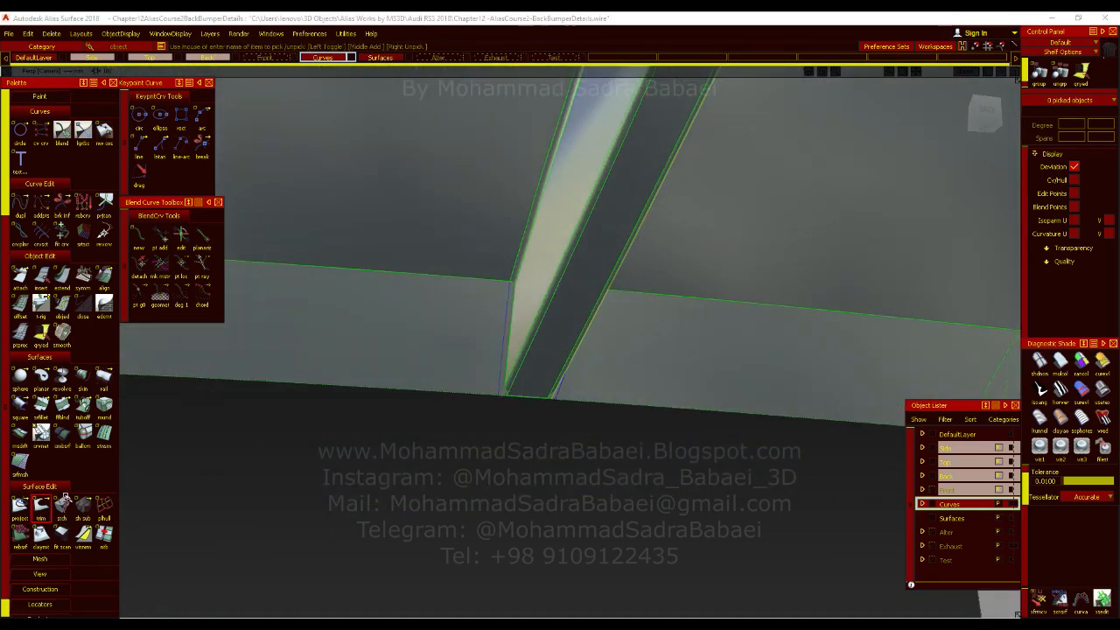
pyautogui.click(418, 325)
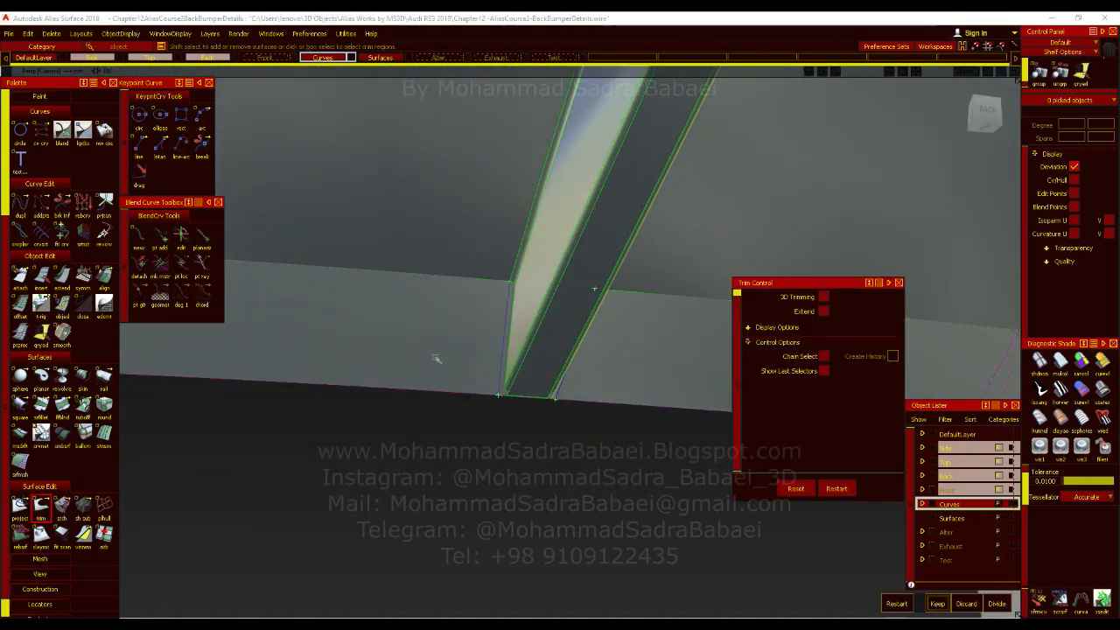
pyautogui.click(428, 340)
pyautogui.keyDown('ctrl'); pyautogui.keyDown('shift'); pyautogui.moveTo(477, 370); pyautogui.dragTo(484, 334); pyautogui.keyUp('shift'); pyautogui.keyUp('ctrl')
pyautogui.click(484, 377)
pyautogui.keyDown('alt'); pyautogui.keyDown('shift'); pyautogui.moveTo(485, 379); pyautogui.dragTo(487, 407, button='right'); pyautogui.keyUp('shift'); pyautogui.keyUp('alt')
pyautogui.hotkey('ctrl', 's')
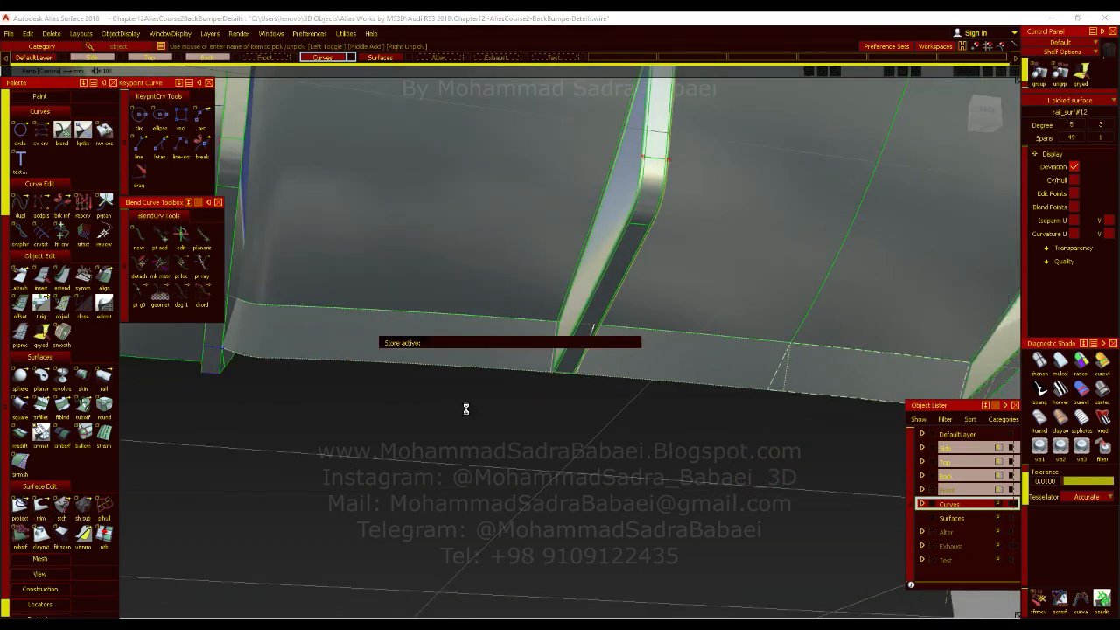
# Divide the diffuser's lower panel along the two projected curves beside the fin, marking the regions on both sides.
pyautogui.click(41, 505)
pyautogui.click(501, 341)
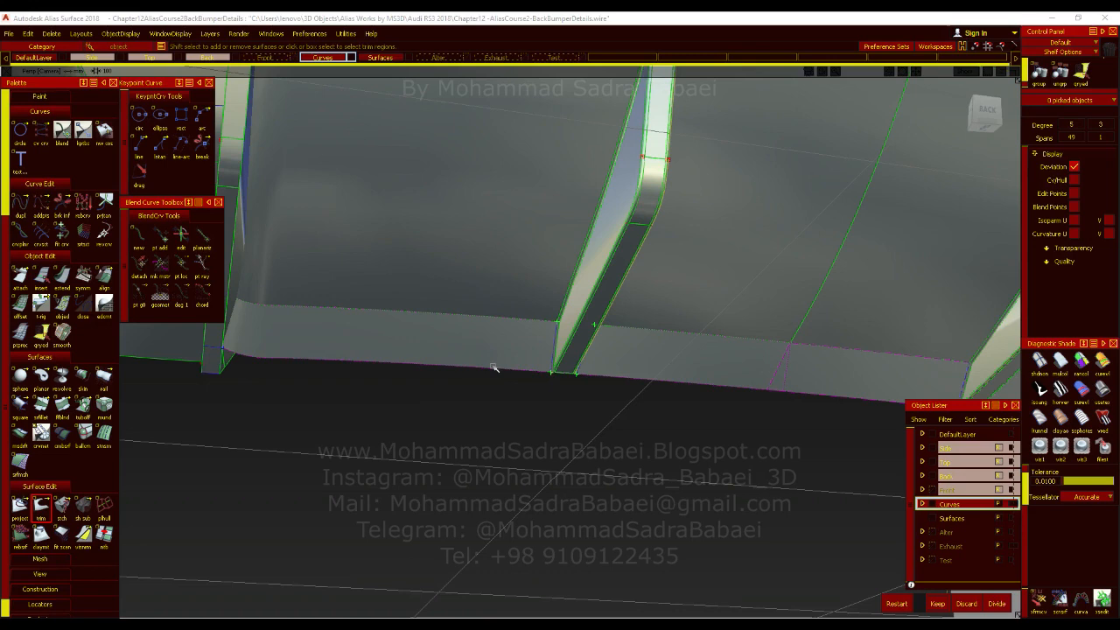
pyautogui.keyDown('alt'); pyautogui.keyDown('shift'); pyautogui.moveTo(617, 425); pyautogui.dragTo(623, 383, button='right'); pyautogui.keyUp('shift'); pyautogui.keyUp('alt')
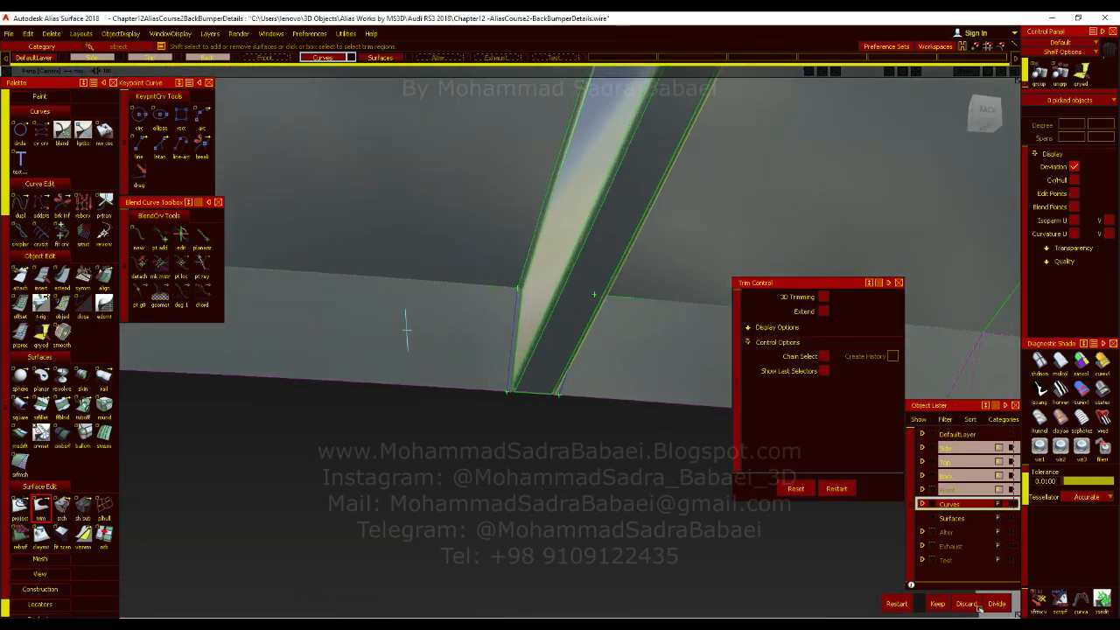
pyautogui.keyDown('alt'); pyautogui.keyDown('shift'); pyautogui.moveTo(639, 395); pyautogui.dragTo(615, 365); pyautogui.keyUp('shift'); pyautogui.keyUp('alt')
pyautogui.keyDown('alt'); pyautogui.keyDown('shift'); pyautogui.moveTo(624, 403); pyautogui.dragTo(582, 368); pyautogui.keyUp('shift'); pyautogui.keyUp('alt')
pyautogui.click(1002, 603)
pyautogui.click(514, 362)
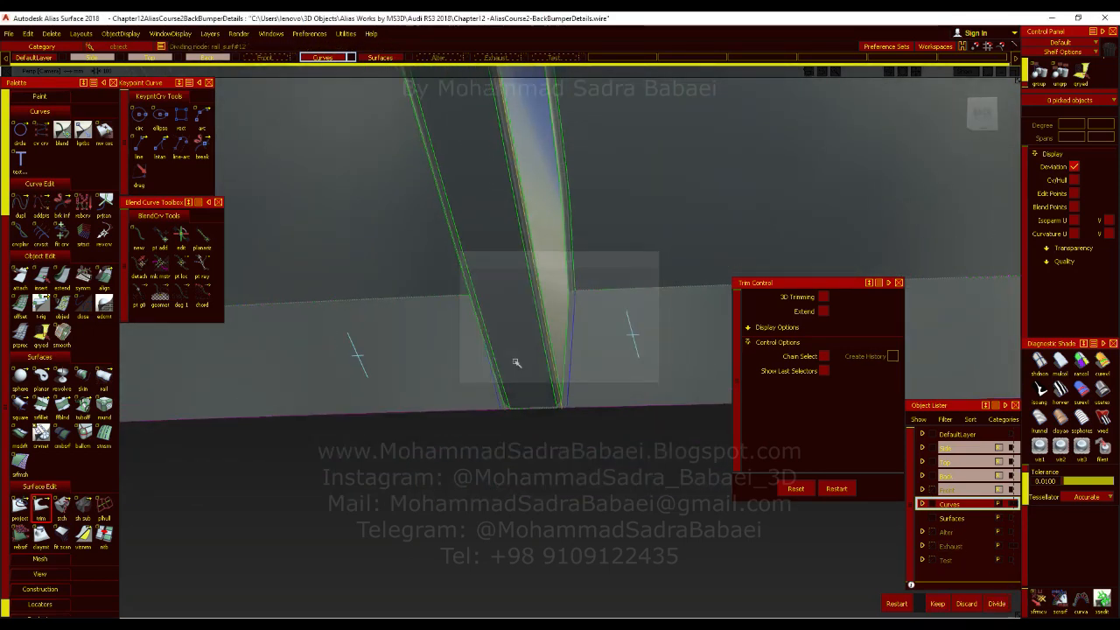
pyautogui.click(1097, 401)
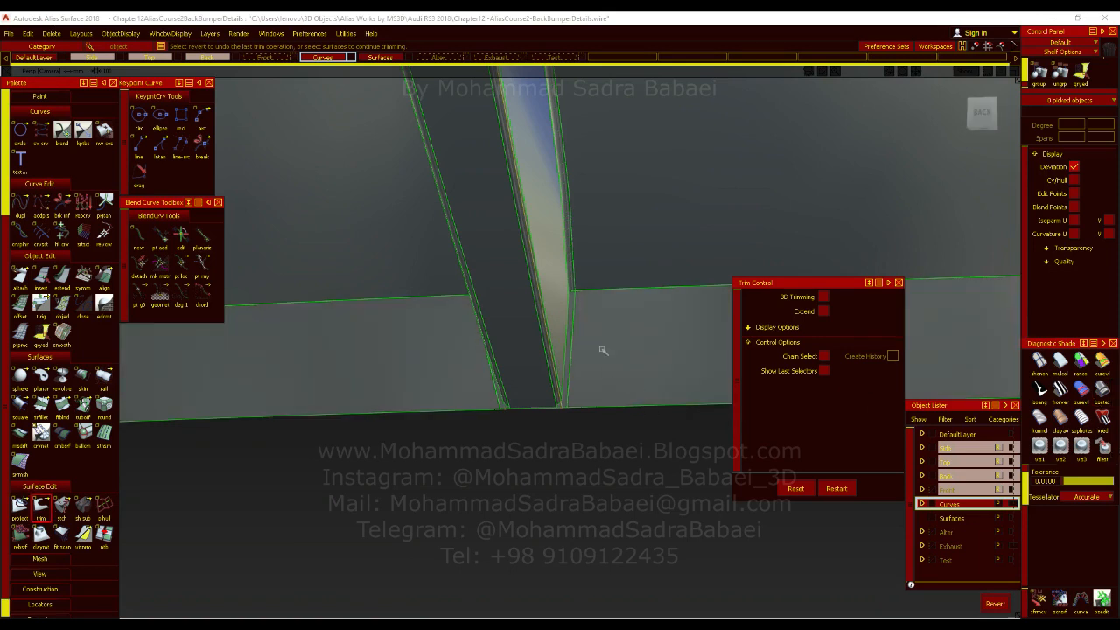
# Delete the divided panel piece between the two projected curves behind the fin.
pyautogui.keyDown('ctrl'); pyautogui.keyDown('shift'); pyautogui.moveTo(612, 369); pyautogui.dragTo(600, 318); pyautogui.keyUp('shift'); pyautogui.keyUp('ctrl')
pyautogui.click(567, 366)
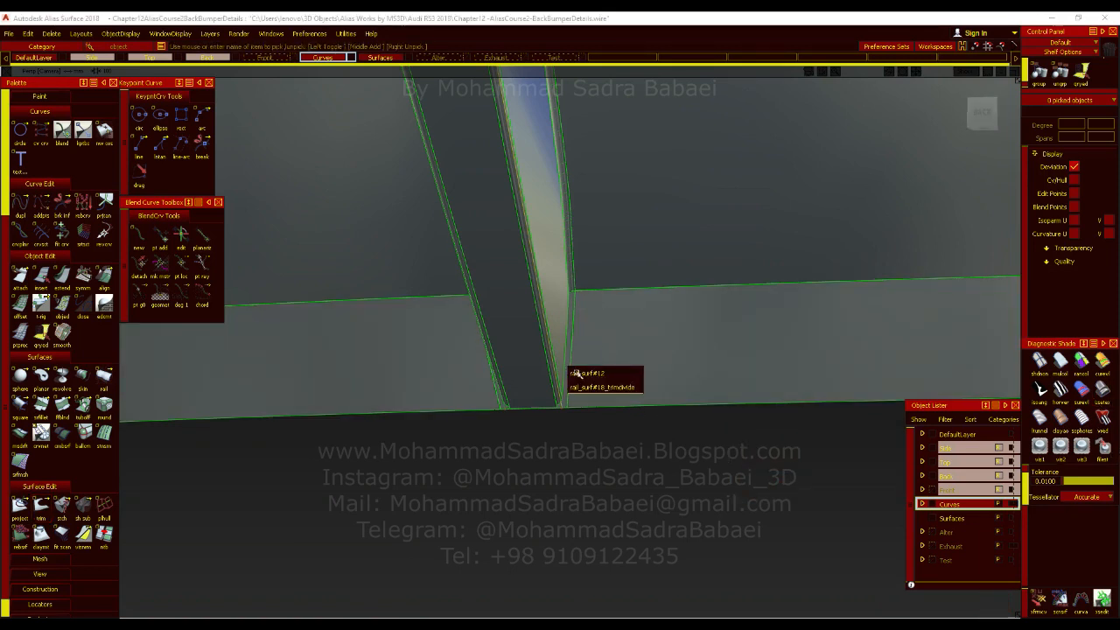
pyautogui.click(573, 385)
pyautogui.click(586, 420)
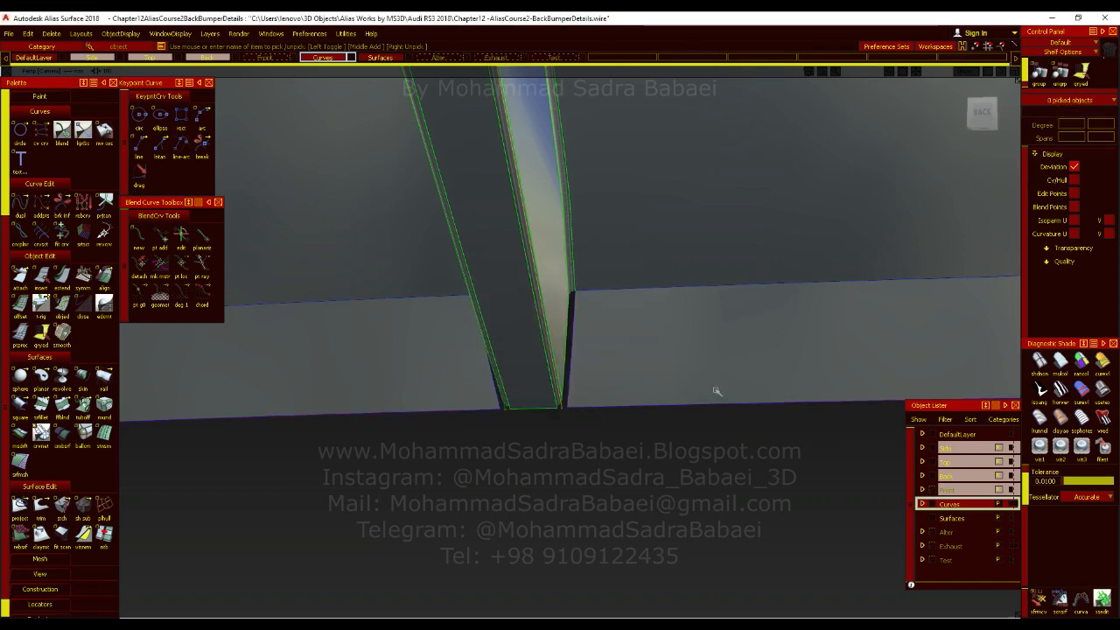
# Examine the gap between the fin's lower end and the diffuser panel, including the trimmed end of the lower fillet.
pyautogui.keyDown('alt'); pyautogui.keyDown('shift'); pyautogui.moveTo(588, 418); pyautogui.dragTo(487, 332); pyautogui.keyUp('shift'); pyautogui.keyUp('alt')
pyautogui.keyDown('alt'); pyautogui.keyDown('shift'); pyautogui.click(490, 323); pyautogui.keyUp('shift'); pyautogui.keyUp('alt')
pyautogui.keyDown('alt'); pyautogui.keyDown('shift'); pyautogui.moveTo(517, 400); pyautogui.dragTo(527, 341, button='right'); pyautogui.keyUp('shift'); pyautogui.keyUp('alt')
pyautogui.keyDown('alt'); pyautogui.keyDown('shift'); pyautogui.moveTo(542, 423); pyautogui.dragTo(531, 404, button='middle'); pyautogui.keyUp('shift'); pyautogui.keyUp('alt')
pyautogui.keyDown('alt'); pyautogui.keyDown('shift'); pyautogui.moveTo(603, 372); pyautogui.dragTo(545, 408); pyautogui.keyUp('shift'); pyautogui.keyUp('alt')
pyautogui.keyDown('alt'); pyautogui.keyDown('shift'); pyautogui.moveTo(555, 473); pyautogui.dragTo(496, 517); pyautogui.keyUp('shift'); pyautogui.keyUp('alt')
pyautogui.keyDown('alt'); pyautogui.keyDown('shift'); pyautogui.click(449, 559); pyautogui.keyUp('shift'); pyautogui.keyUp('alt')
pyautogui.keyDown('alt'); pyautogui.keyDown('shift'); pyautogui.moveTo(463, 595); pyautogui.dragTo(490, 438, button='middle'); pyautogui.keyUp('shift'); pyautogui.keyUp('alt')
pyautogui.moveTo(516, 495)
pyautogui.keyDown('alt'); pyautogui.keyDown('shift'); pyautogui.mouseDown()
pyautogui.moveTo(630, 387)
pyautogui.moveTo(655, 385)
pyautogui.moveTo(825, 468)
pyautogui.moveTo(837, 449)
pyautogui.moveTo(825, 453)
pyautogui.mouseUp(); pyautogui.keyUp('shift'); pyautogui.keyUp('alt')
pyautogui.moveTo(564, 478)
pyautogui.keyDown('alt'); pyautogui.keyDown('shift'); pyautogui.mouseDown()
pyautogui.moveTo(527, 440)
pyautogui.moveTo(564, 461)
pyautogui.moveTo(523, 458)
pyautogui.mouseUp(); pyautogui.keyUp('shift'); pyautogui.keyUp('alt')
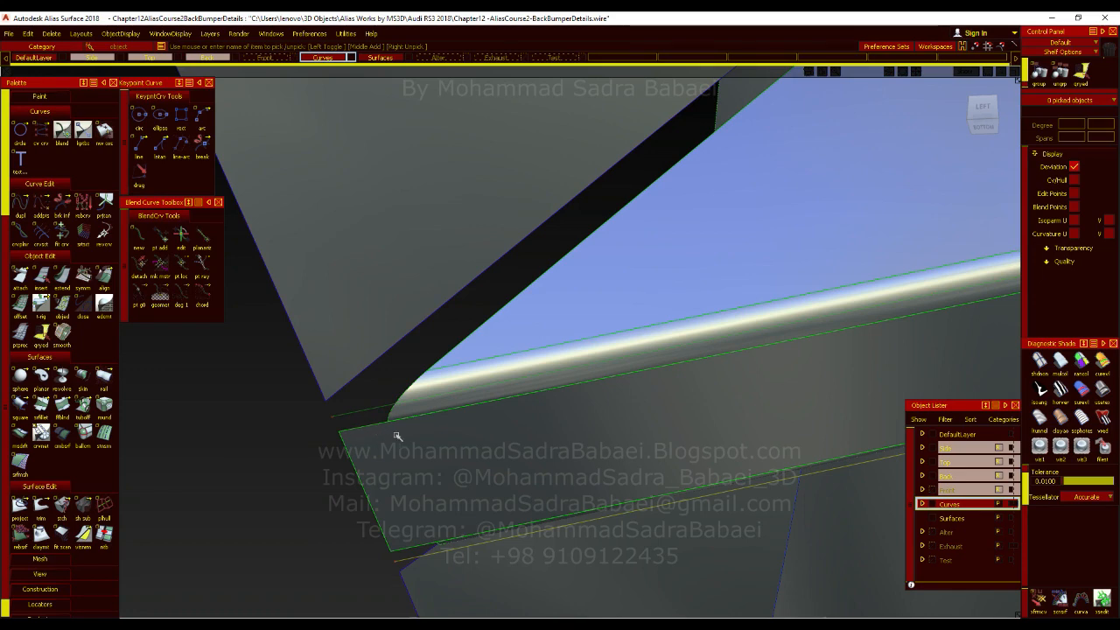
pyautogui.keyDown('alt'); pyautogui.keyDown('shift'); pyautogui.moveTo(396, 436); pyautogui.dragTo(389, 454); pyautogui.keyUp('shift'); pyautogui.keyUp('alt')
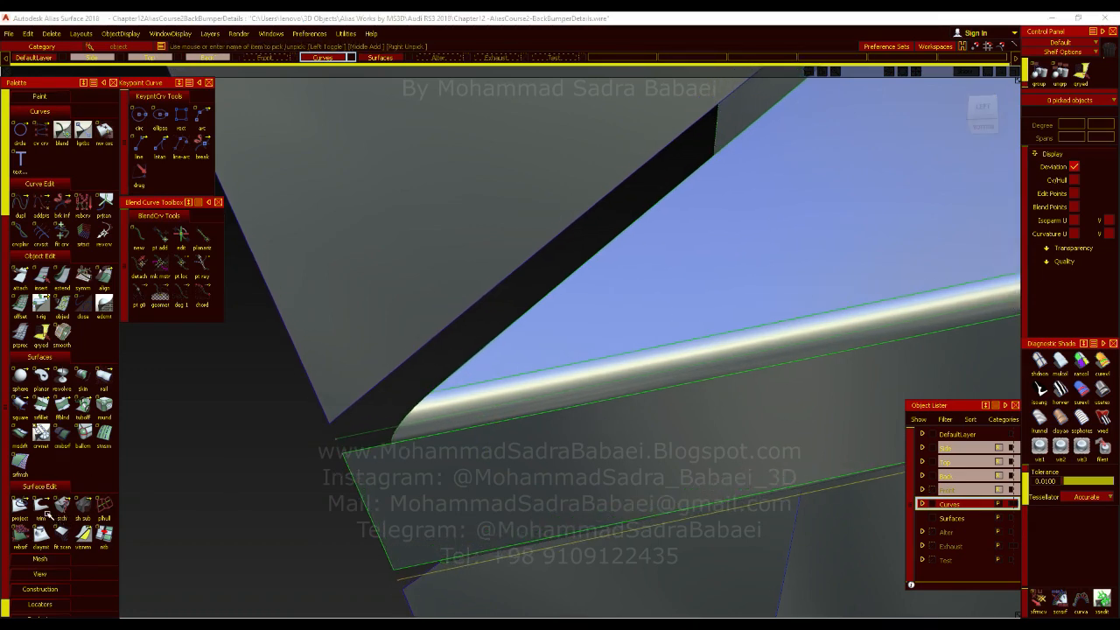
# Untrim the fin's lower fillet and delete its old trim curves on the surface.
pyautogui.click(80, 507)
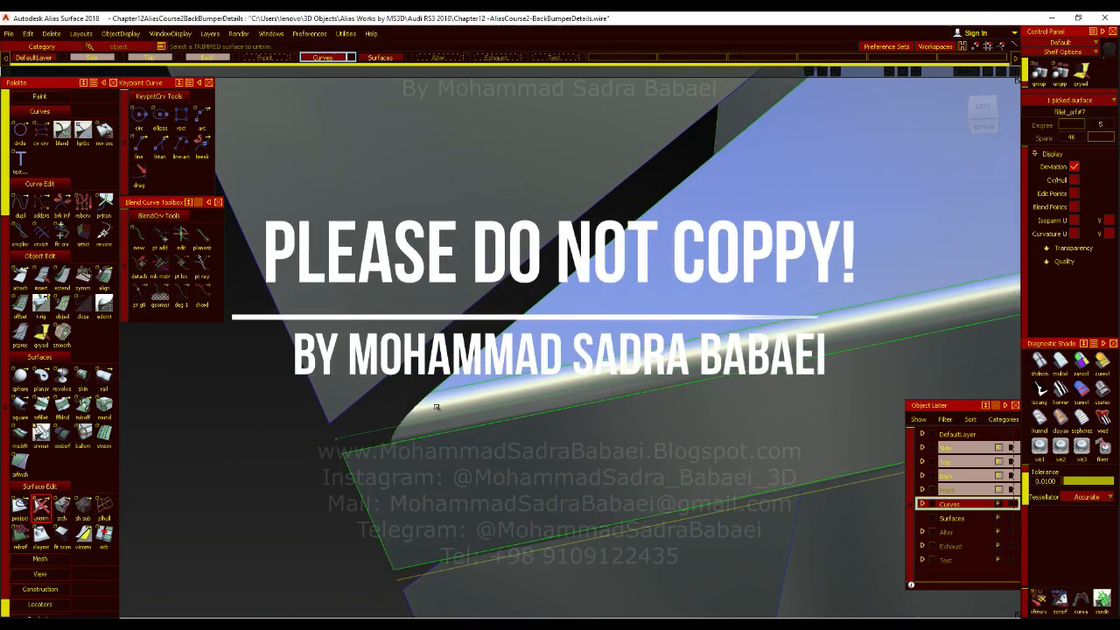
pyautogui.click(426, 409)
pyautogui.keyDown('ctrl'); pyautogui.keyDown('shift'); pyautogui.moveTo(403, 332); pyautogui.dragTo(404, 330); pyautogui.keyUp('shift'); pyautogui.keyUp('ctrl')
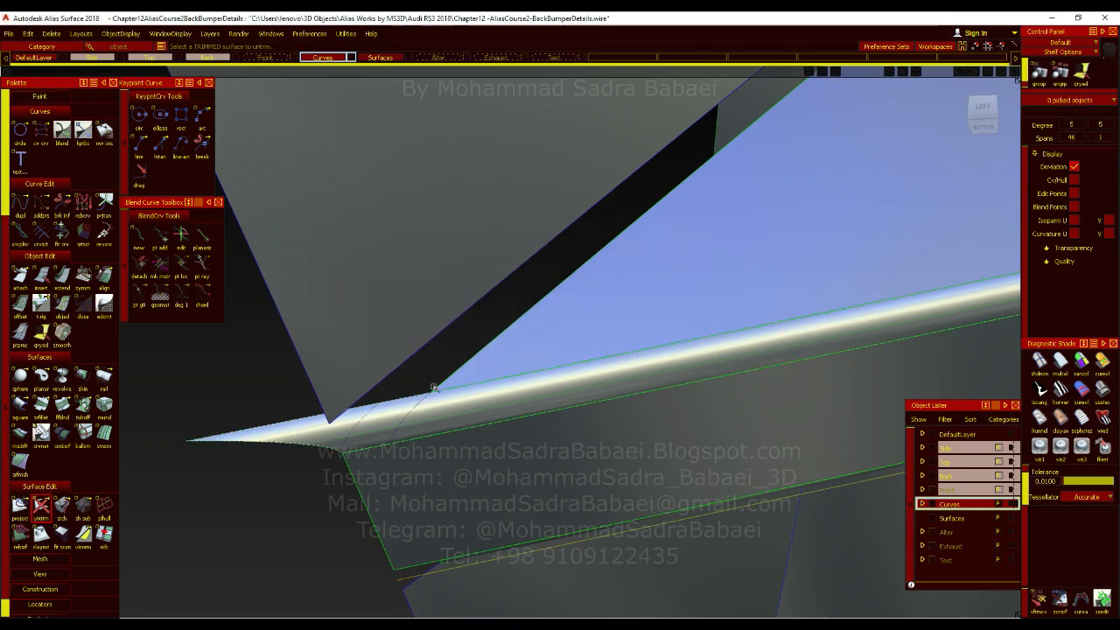
pyautogui.keyDown('ctrl'); pyautogui.keyDown('shift'); pyautogui.moveTo(428, 418); pyautogui.dragTo(433, 473); pyautogui.keyUp('shift'); pyautogui.keyUp('ctrl')
pyautogui.press('Delete')
pyautogui.press('Return')
# Create a blend curve across the untrimmed fillet from the fin side's end edge to the corner of the fin's bottom face.
pyautogui.click(139, 145)
pyautogui.click(433, 391)
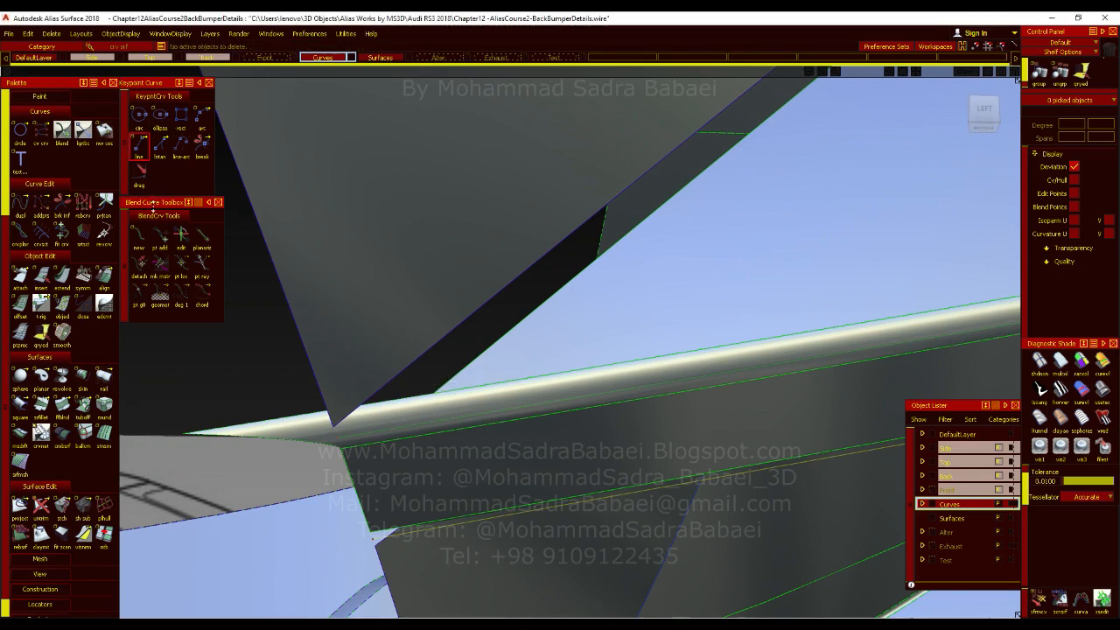
pyautogui.click(138, 235)
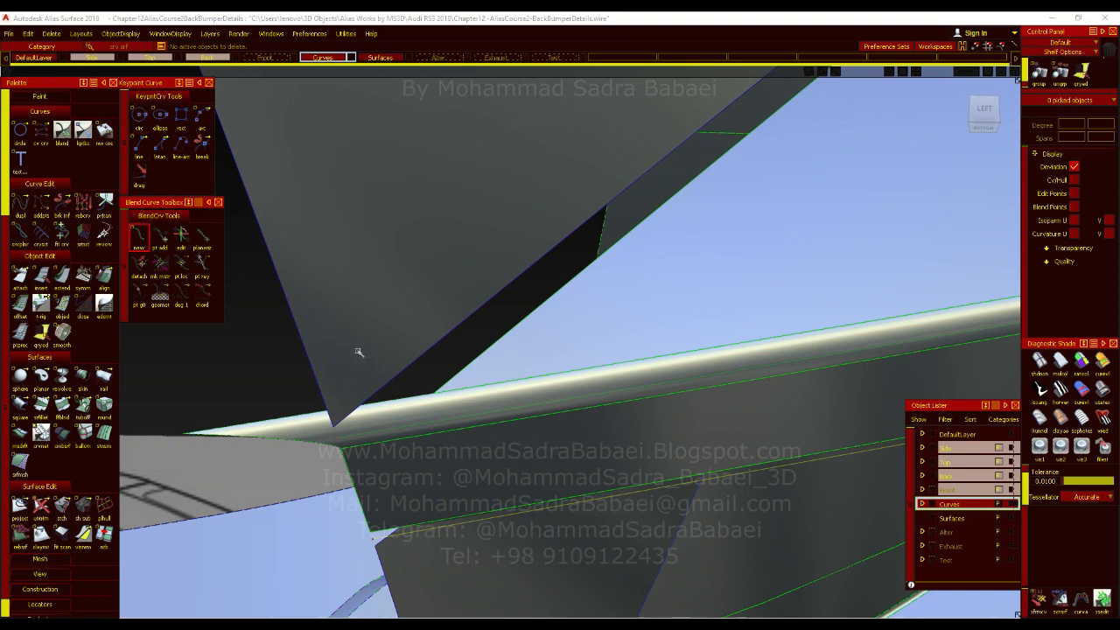
pyautogui.click(436, 390)
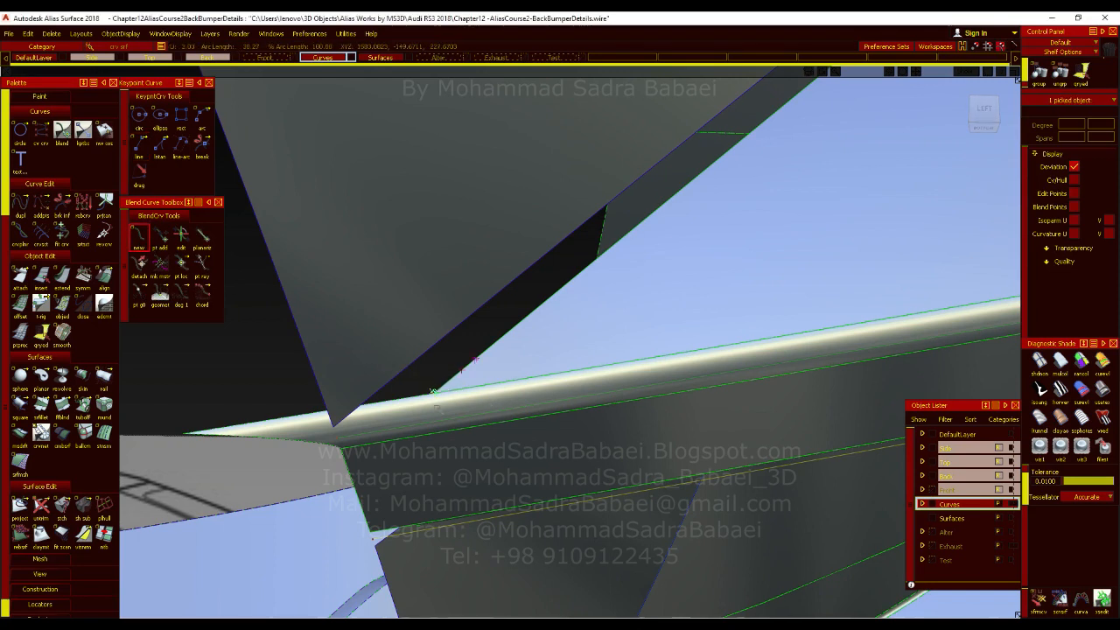
pyautogui.click(344, 453)
pyautogui.click(351, 452)
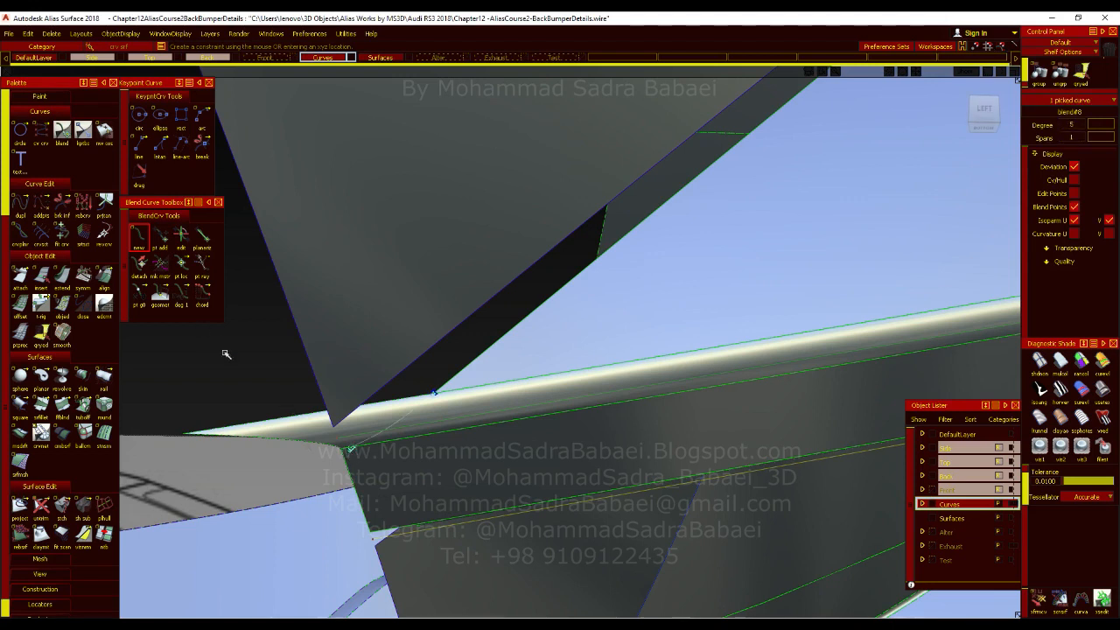
pyautogui.keyDown('ctrl'); pyautogui.keyDown('shift'); pyautogui.moveTo(329, 406); pyautogui.dragTo(367, 456); pyautogui.keyUp('shift'); pyautogui.keyUp('ctrl')
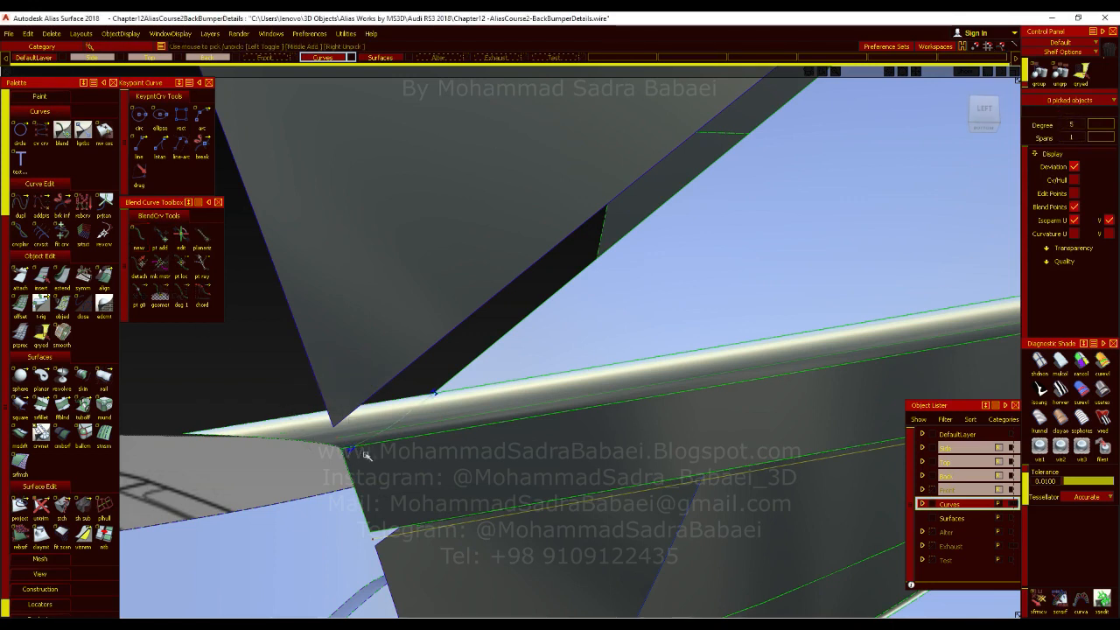
pyautogui.click(349, 448)
pyautogui.keyDown('ctrl'); pyautogui.keyDown('shift'); pyautogui.moveTo(282, 380); pyautogui.dragTo(252, 388, button='right'); pyautogui.keyUp('shift'); pyautogui.keyUp('ctrl')
pyautogui.click(143, 275)
pyautogui.keyDown('ctrl'); pyautogui.keyDown('shift'); pyautogui.moveTo(403, 374); pyautogui.dragTo(404, 416); pyautogui.keyUp('shift'); pyautogui.keyUp('ctrl')
# Project the blend curve onto the lower fillet along Y and trim off the fillet's protruding end.
pyautogui.doubleClick(19, 506)
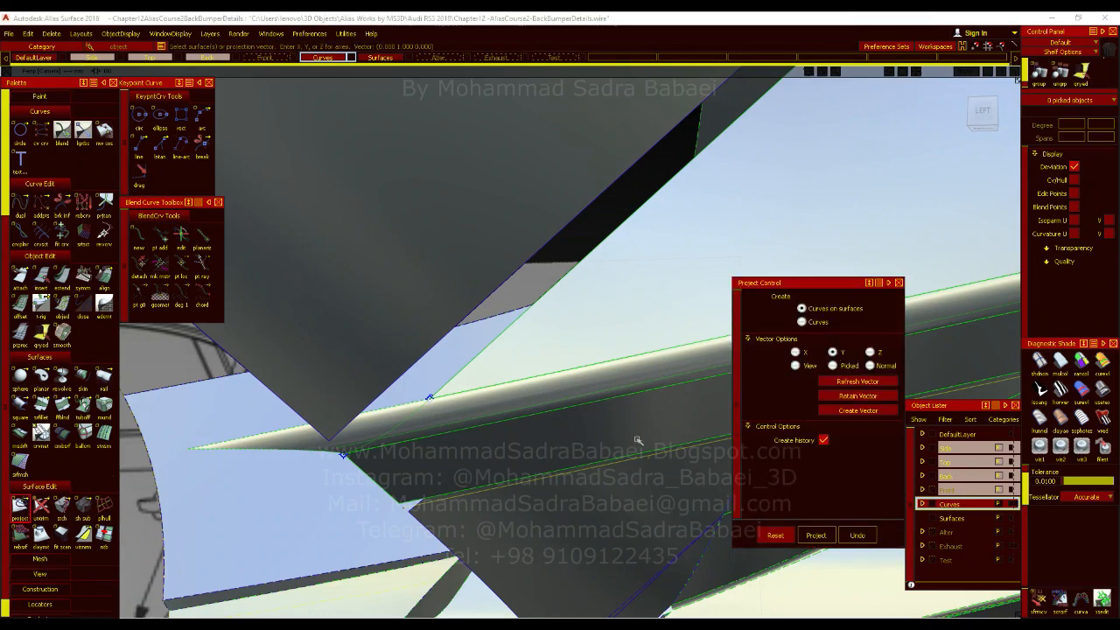
pyautogui.click(396, 425)
pyautogui.press('space')
pyautogui.click(408, 422)
pyautogui.press('space')
pyautogui.click(41, 505)
pyautogui.click(62, 505)
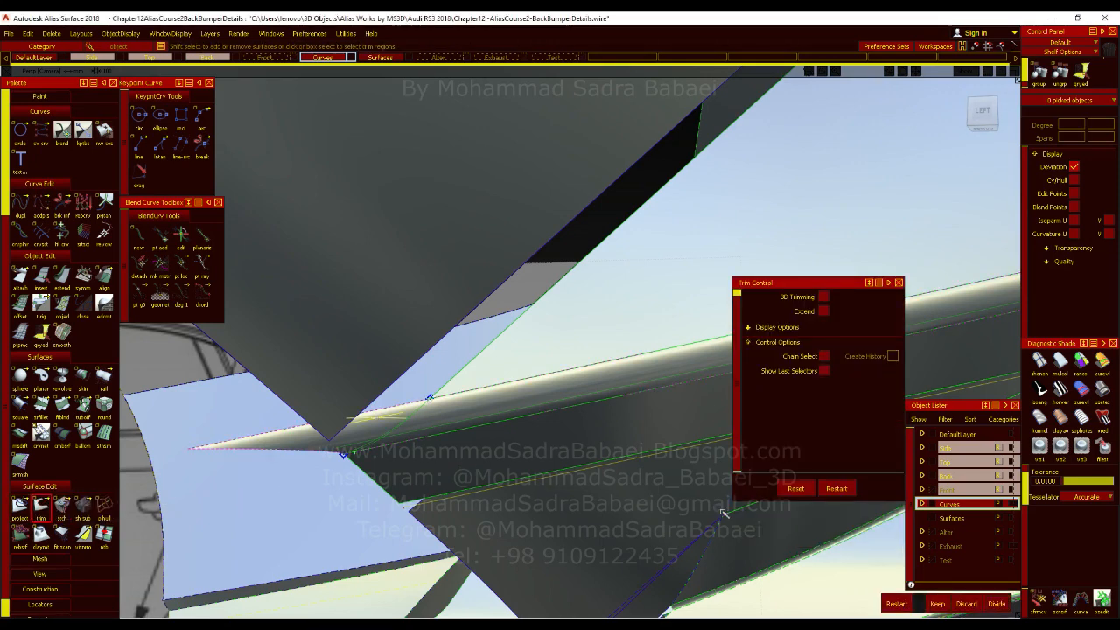
pyautogui.click(453, 421)
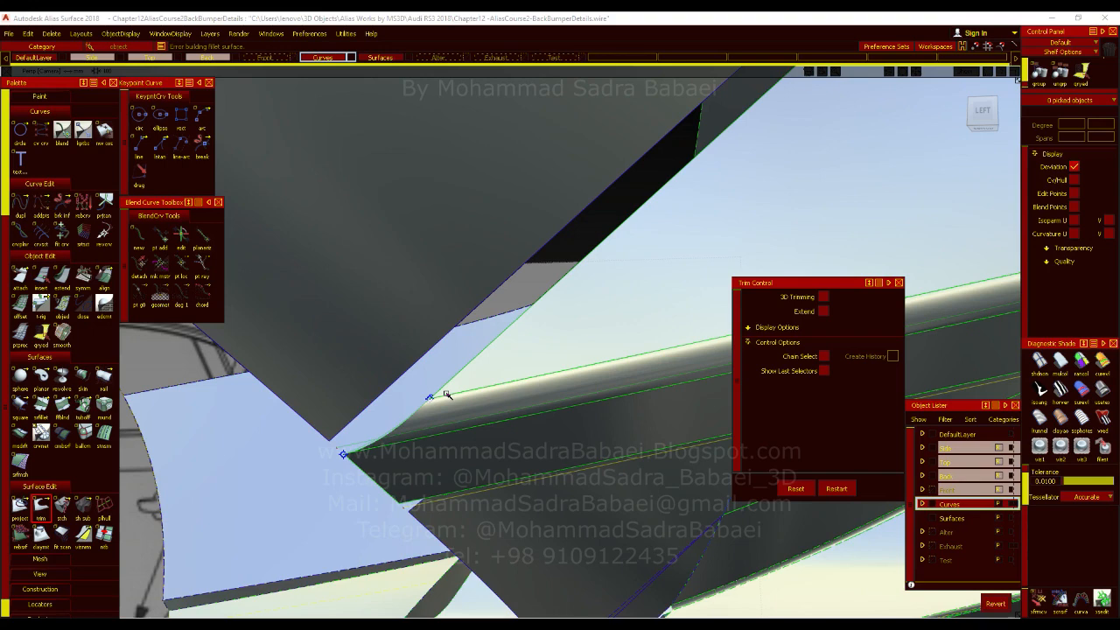
# Compare the trimmed end of the fillet with the blend curve and the bottom face's corner.
pyautogui.keyDown('ctrl'); pyautogui.keyDown('shift'); pyautogui.moveTo(425, 380); pyautogui.dragTo(424, 338); pyautogui.keyUp('shift'); pyautogui.keyUp('ctrl')
pyautogui.moveTo(416, 405)
pyautogui.keyDown('ctrl'); pyautogui.keyDown('shift'); pyautogui.mouseDown()
pyautogui.moveTo(415, 446)
pyautogui.moveTo(527, 403)
pyautogui.moveTo(508, 420)
pyautogui.mouseUp(); pyautogui.keyUp('shift'); pyautogui.keyUp('ctrl')
pyautogui.click(353, 445)
pyautogui.keyDown('ctrl'); pyautogui.keyDown('shift'); pyautogui.moveTo(493, 411); pyautogui.dragTo(491, 381); pyautogui.keyUp('shift'); pyautogui.keyUp('ctrl')
pyautogui.moveTo(489, 427)
pyautogui.keyDown('ctrl'); pyautogui.keyDown('shift'); pyautogui.mouseDown()
pyautogui.moveTo(483, 461)
pyautogui.moveTo(502, 461)
pyautogui.moveTo(480, 468)
pyautogui.mouseUp(); pyautogui.keyUp('shift'); pyautogui.keyUp('ctrl')
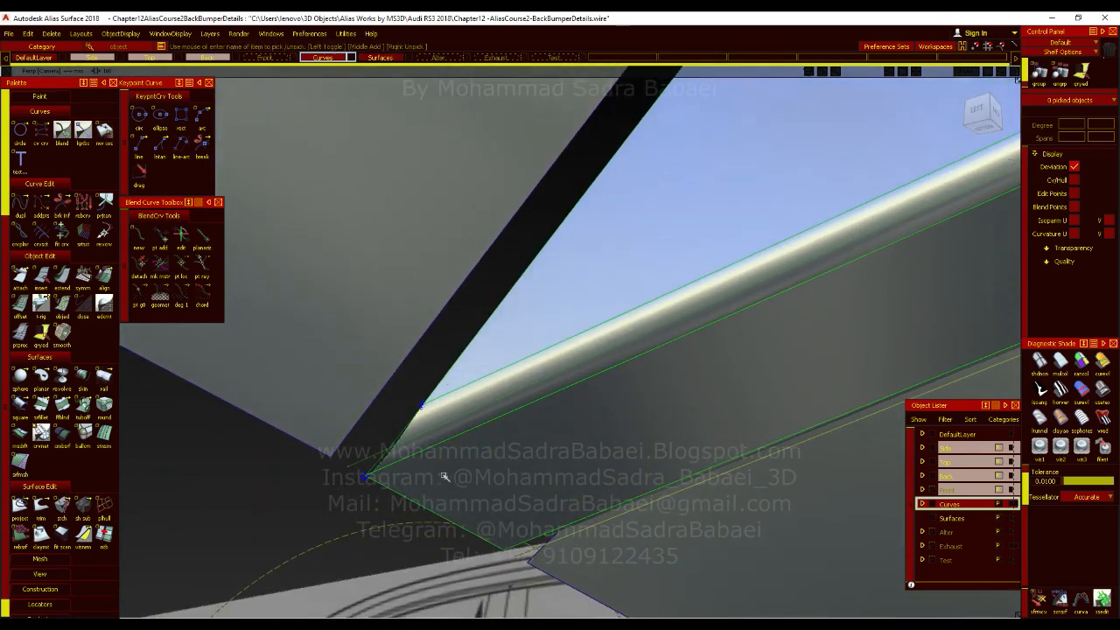
pyautogui.click(374, 464)
pyautogui.keyDown('alt'); pyautogui.keyDown('shift'); pyautogui.moveTo(374, 517); pyautogui.dragTo(430, 454); pyautogui.keyUp('shift'); pyautogui.keyUp('alt')
# Untrim the lower fillet again and delete the Y-projected curve on its surface.
pyautogui.moveTo(41, 505); pyautogui.dragTo(65, 513)
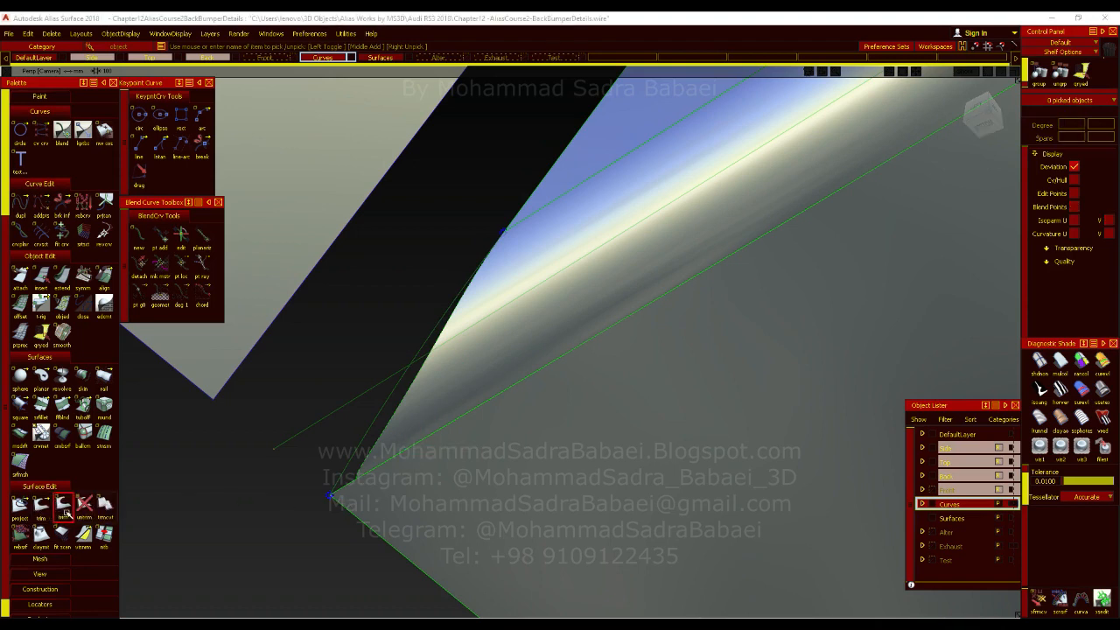
pyautogui.click(83, 505)
pyautogui.click(473, 378)
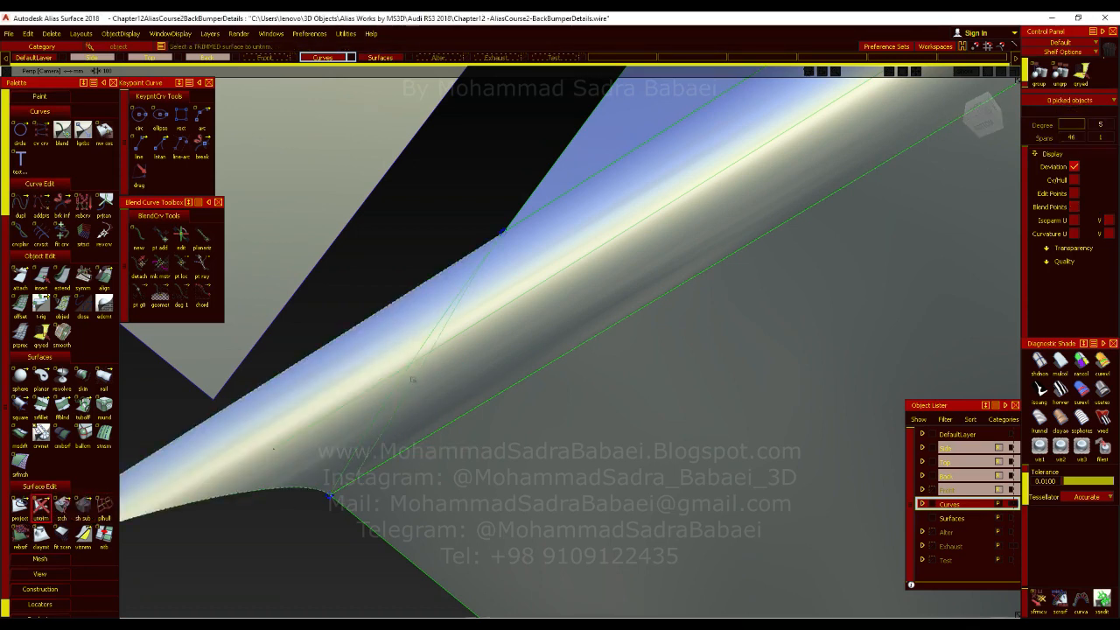
pyautogui.keyDown('ctrl'); pyautogui.keyDown('shift'); pyautogui.moveTo(423, 344); pyautogui.dragTo(464, 319); pyautogui.keyUp('shift'); pyautogui.keyUp('ctrl')
pyautogui.moveTo(488, 302); pyautogui.dragTo(357, 455)
pyautogui.press('Delete')
pyautogui.press('Return')
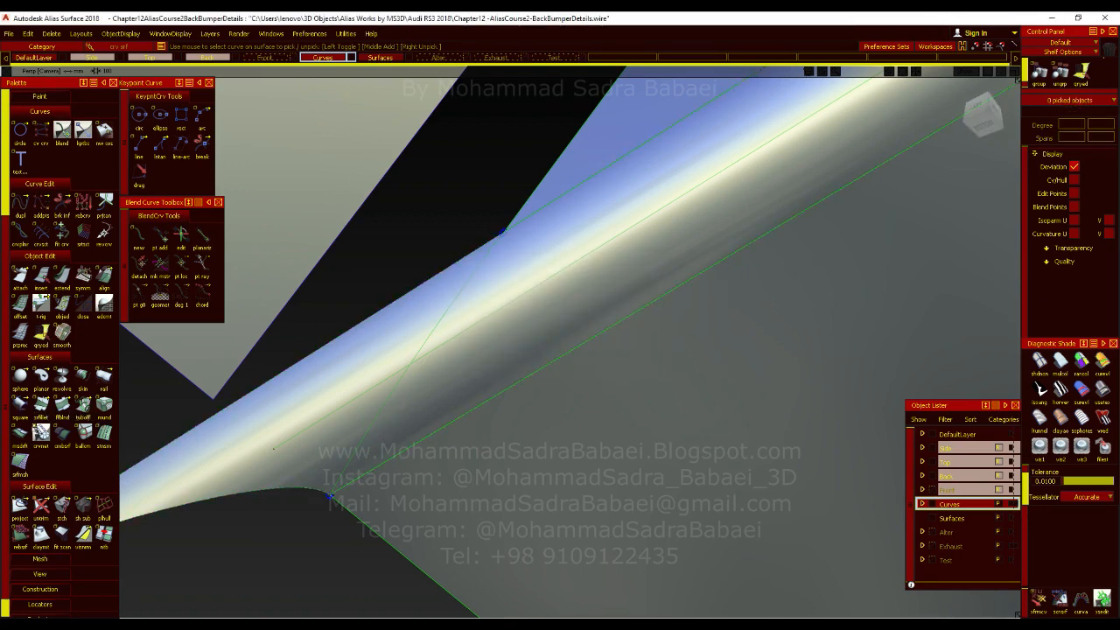
# Project the blend curve onto the lower fillet along Z and trim off the fillet's protruding end.
pyautogui.doubleClick(20, 505)
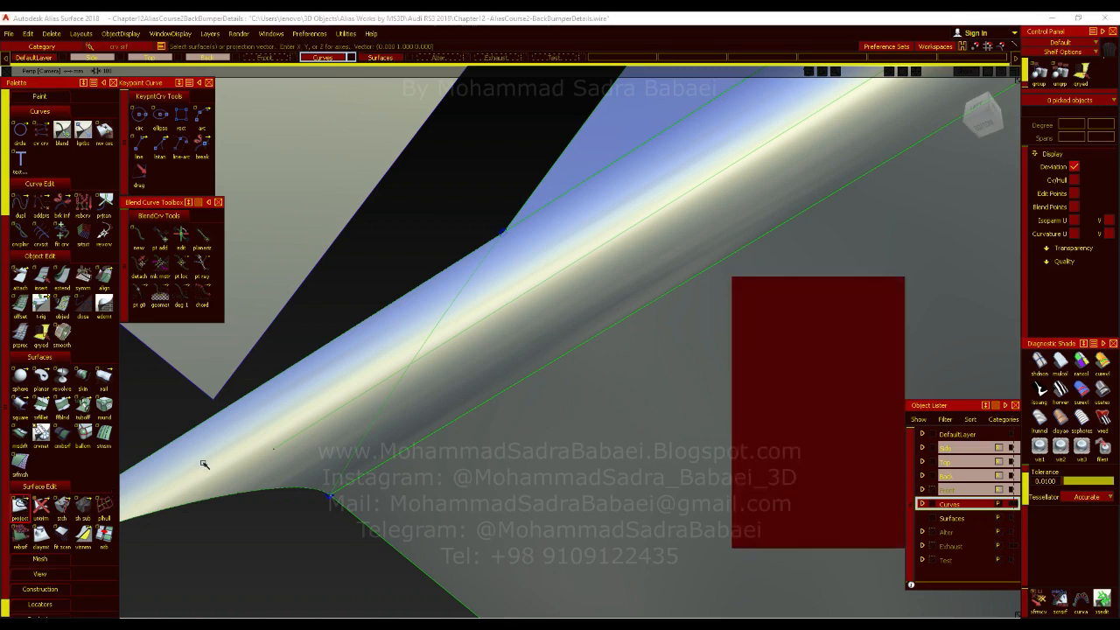
pyautogui.click(869, 352)
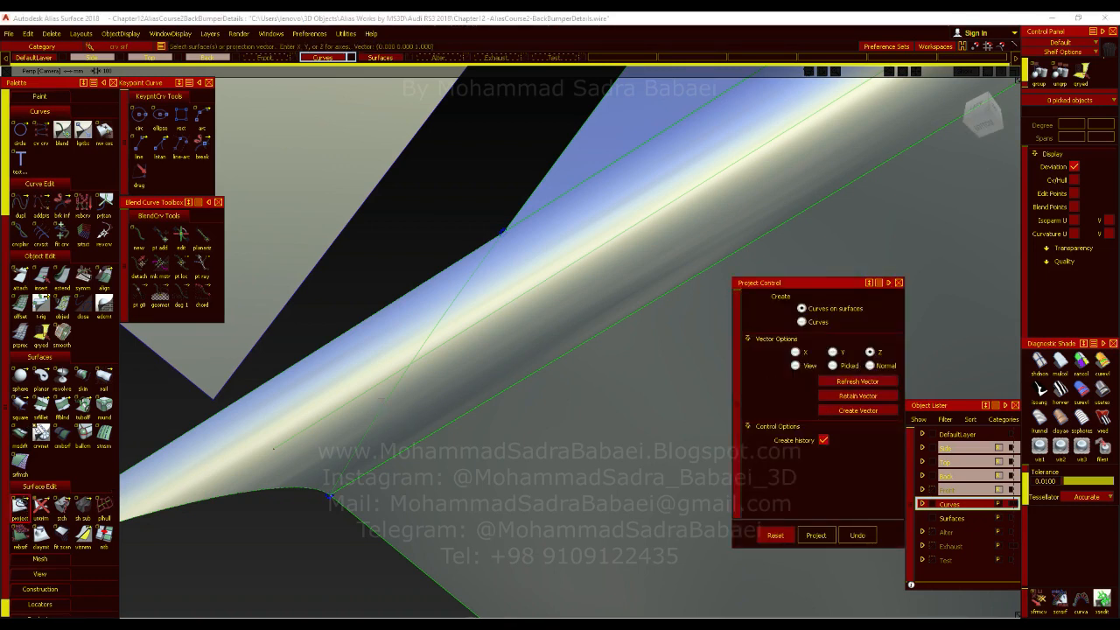
pyautogui.click(394, 390)
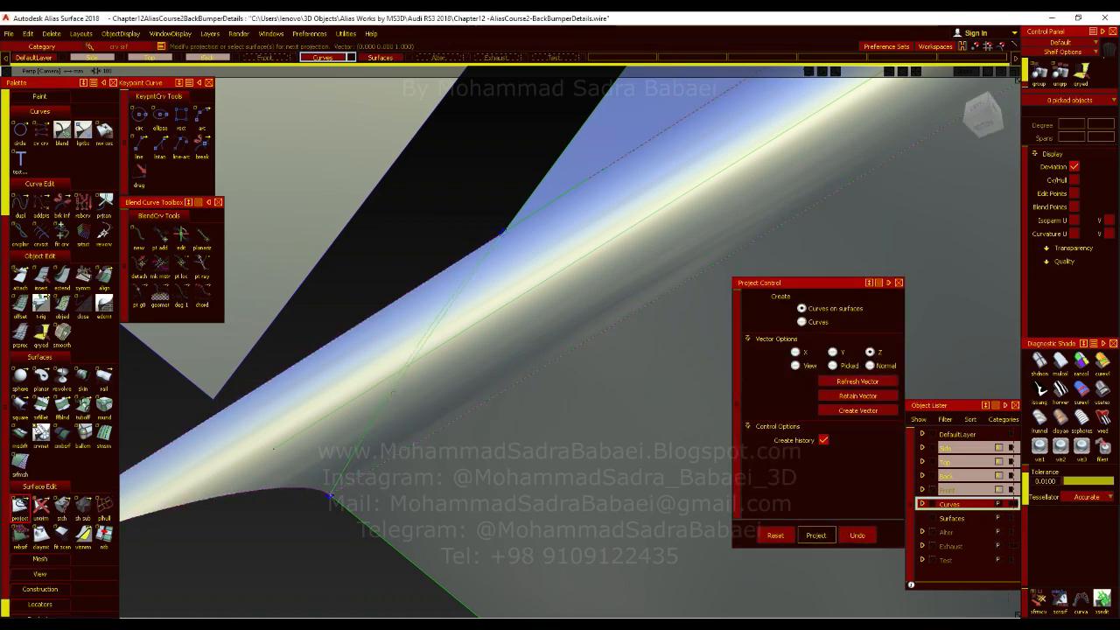
pyautogui.click(41, 504)
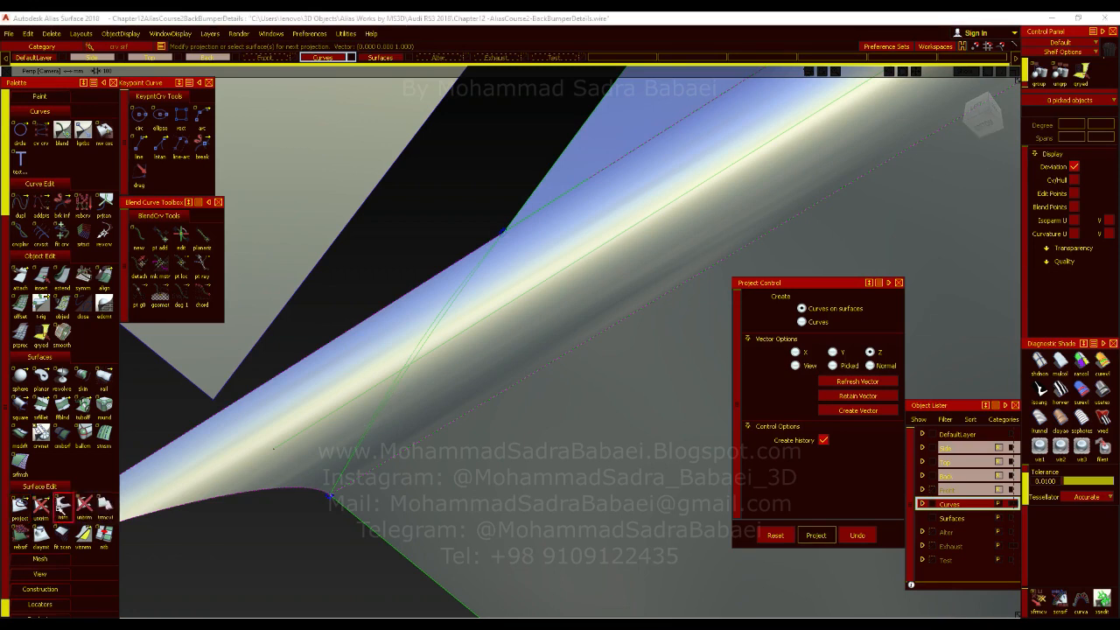
pyautogui.click(337, 397)
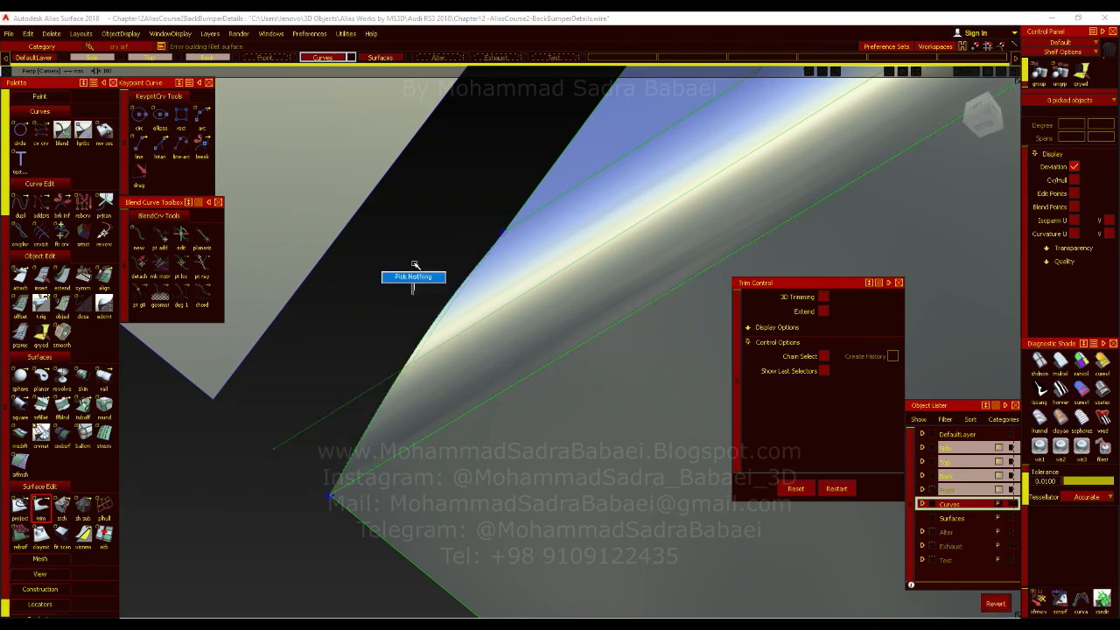
# Delete the blend curve used to trim the lower fillet.
pyautogui.keyDown('alt'); pyautogui.keyDown('shift'); pyautogui.moveTo(415, 358); pyautogui.dragTo(376, 350); pyautogui.keyUp('shift'); pyautogui.keyUp('alt')
pyautogui.click(498, 411)
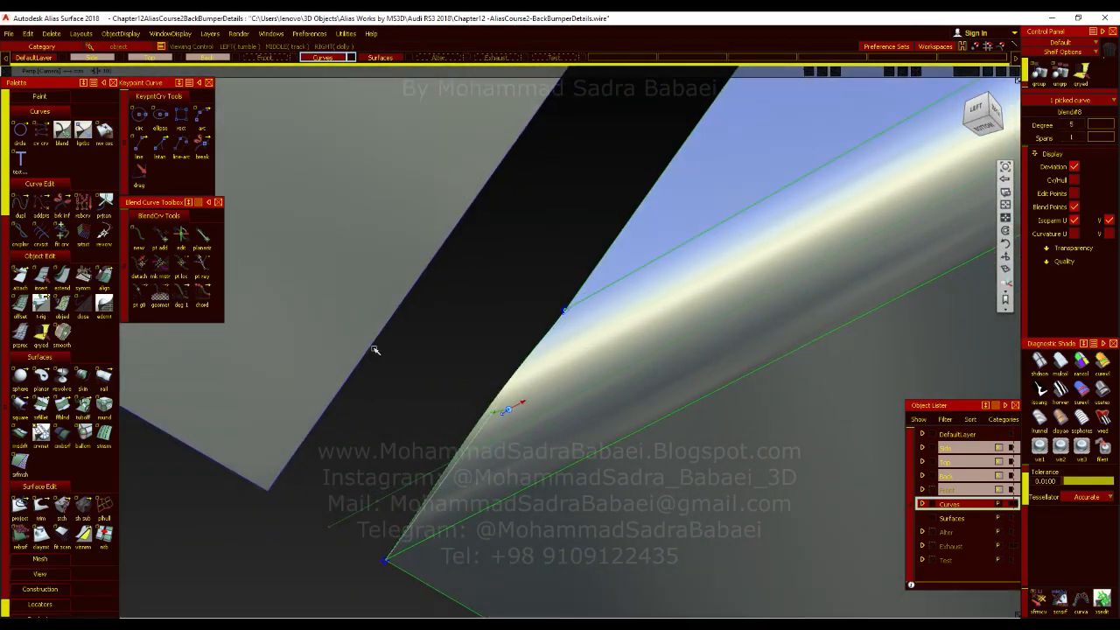
pyautogui.press('Delete')
# Examine the fillet ends and the gap to the diffuser panel on the fin's opposite side.
pyautogui.keyDown('alt'); pyautogui.keyDown('shift'); pyautogui.moveTo(602, 338); pyautogui.dragTo(595, 420, button='right'); pyautogui.keyUp('shift'); pyautogui.keyUp('alt')
pyautogui.keyDown('alt'); pyautogui.keyDown('shift'); pyautogui.moveTo(595, 420); pyautogui.dragTo(354, 402); pyautogui.keyUp('shift'); pyautogui.keyUp('alt')
pyautogui.keyDown('alt'); pyautogui.keyDown('shift'); pyautogui.click(482, 404); pyautogui.keyUp('shift'); pyautogui.keyUp('alt')
pyautogui.keyDown('alt'); pyautogui.keyDown('shift'); pyautogui.moveTo(525, 458); pyautogui.dragTo(551, 441, button='right'); pyautogui.keyUp('shift'); pyautogui.keyUp('alt')
pyautogui.moveTo(551, 442)
pyautogui.keyDown('alt'); pyautogui.keyDown('shift'); pyautogui.mouseDown()
pyautogui.moveTo(440, 370)
pyautogui.moveTo(579, 460)
pyautogui.moveTo(445, 363)
pyautogui.moveTo(378, 421)
pyautogui.mouseUp(); pyautogui.keyUp('shift'); pyautogui.keyUp('alt')
pyautogui.click(40, 505)
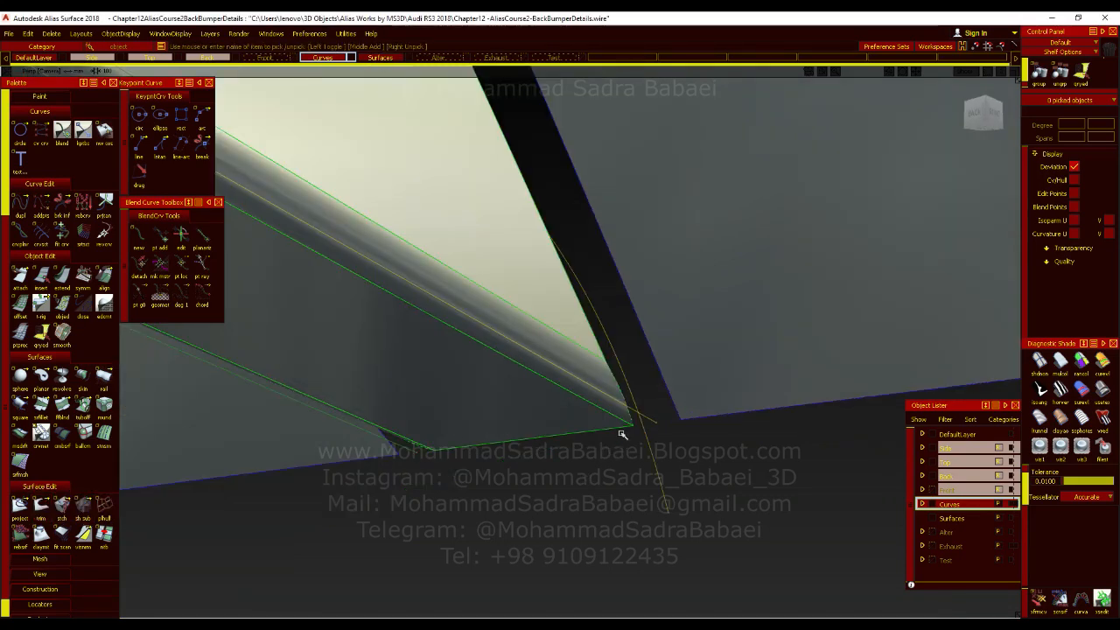
pyautogui.hotkey('alt', 't')
pyautogui.hotkey('alt', 't')
pyautogui.keyDown('alt'); pyautogui.keyDown('shift'); pyautogui.click(594, 378); pyautogui.keyUp('shift'); pyautogui.keyUp('alt')
pyautogui.moveTo(594, 378)
pyautogui.keyDown('alt'); pyautogui.keyDown('shift'); pyautogui.mouseDown()
pyautogui.moveTo(574, 443)
pyautogui.moveTo(608, 391)
pyautogui.mouseUp(); pyautogui.keyUp('shift'); pyautogui.keyUp('alt')
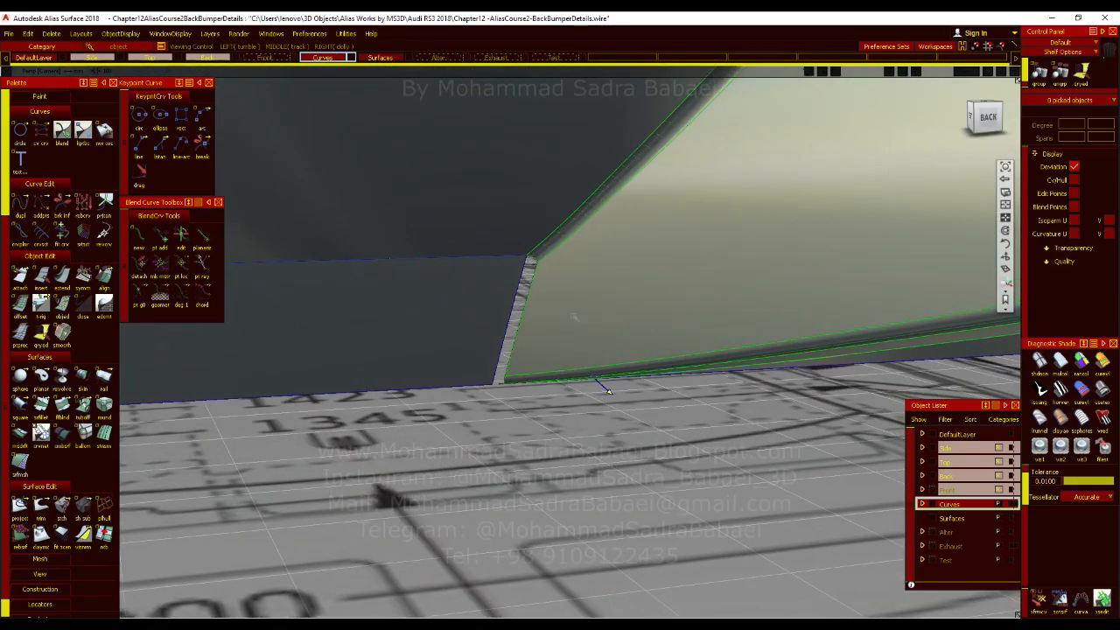
pyautogui.keyDown('alt'); pyautogui.keyDown('shift'); pyautogui.moveTo(561, 303); pyautogui.dragTo(590, 330, button='right'); pyautogui.keyUp('shift'); pyautogui.keyUp('alt')
pyautogui.keyDown('alt'); pyautogui.keyDown('shift'); pyautogui.moveTo(589, 330); pyautogui.dragTo(567, 324); pyautogui.keyUp('shift'); pyautogui.keyUp('alt')
pyautogui.keyDown('alt'); pyautogui.keyDown('shift'); pyautogui.moveTo(568, 324); pyautogui.dragTo(618, 324, button='middle'); pyautogui.keyUp('shift'); pyautogui.keyUp('alt')
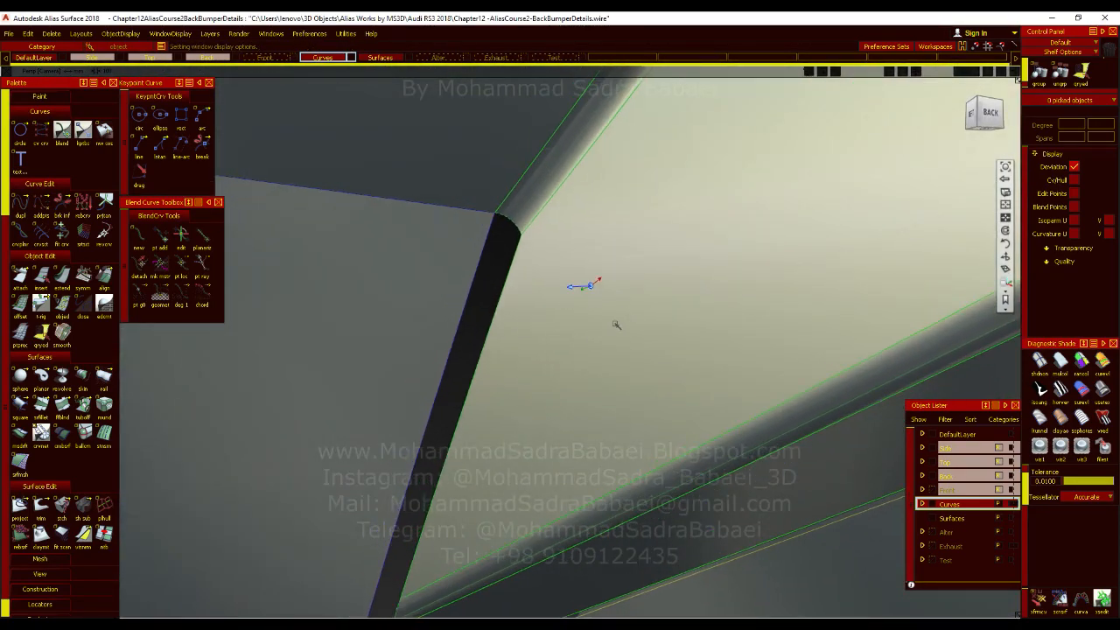
# Bridge the gap between the fin's edge and the diffuser panel's edge with a G1 tangent Freeform Blend surface.
pyautogui.keyDown('alt'); pyautogui.keyDown('shift'); pyautogui.moveTo(618, 325); pyautogui.dragTo(578, 354); pyautogui.keyUp('shift'); pyautogui.keyUp('alt')
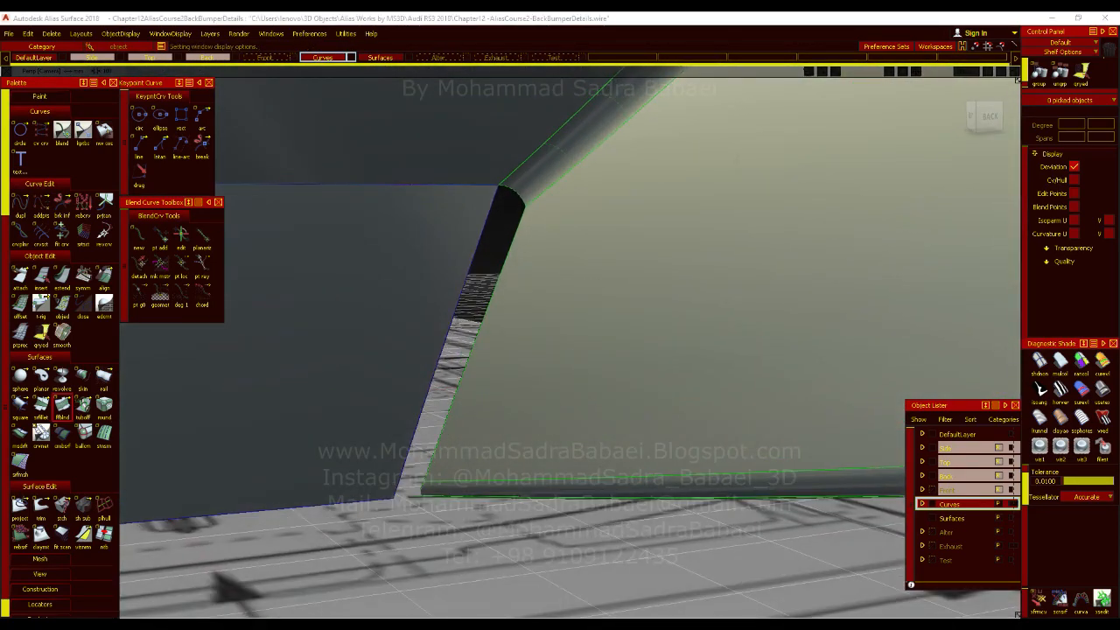
pyautogui.click(505, 256)
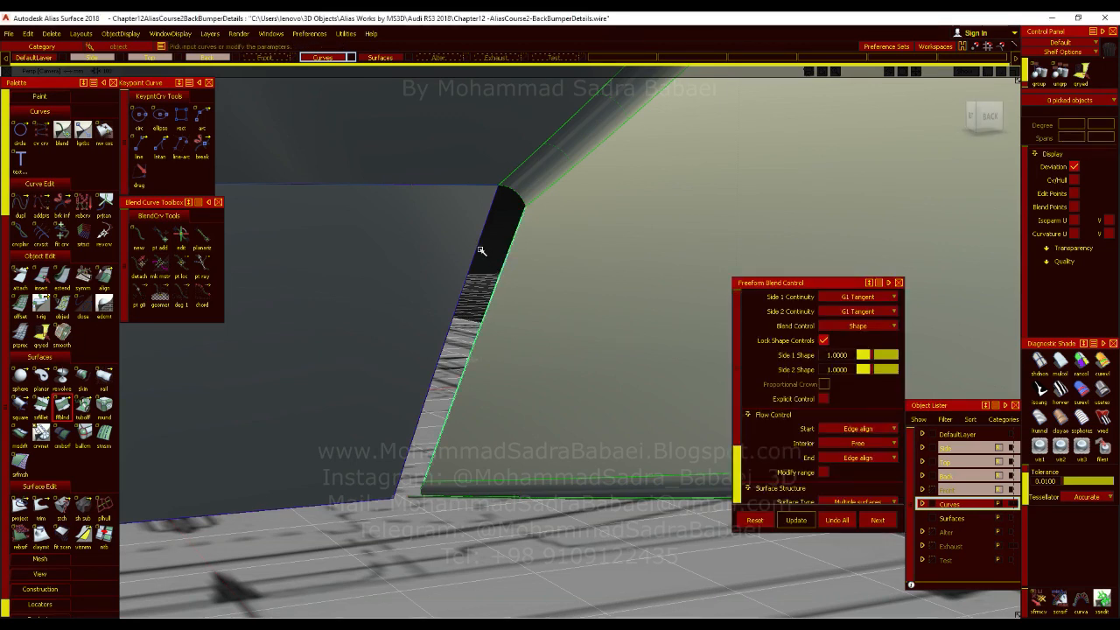
pyautogui.click(481, 251)
pyautogui.click(999, 604)
pyautogui.click(840, 523)
pyautogui.keyDown('alt'); pyautogui.keyDown('shift'); pyautogui.moveTo(464, 489); pyautogui.dragTo(551, 398); pyautogui.keyUp('shift'); pyautogui.keyUp('alt')
pyautogui.scroll(-3, 878, 477)
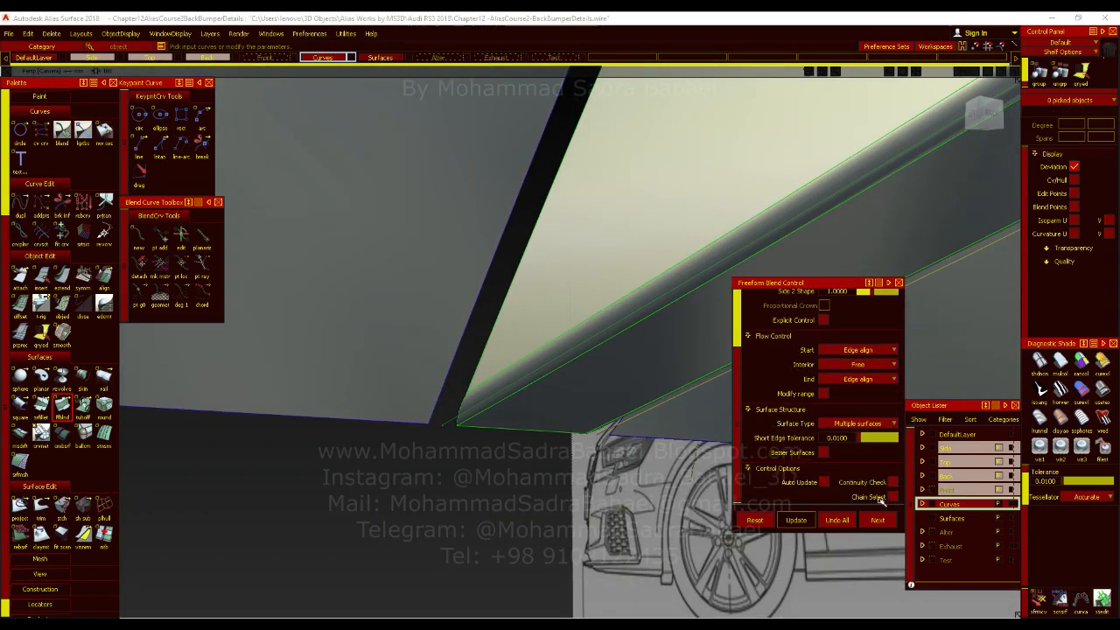
pyautogui.click(444, 392)
pyautogui.click(997, 603)
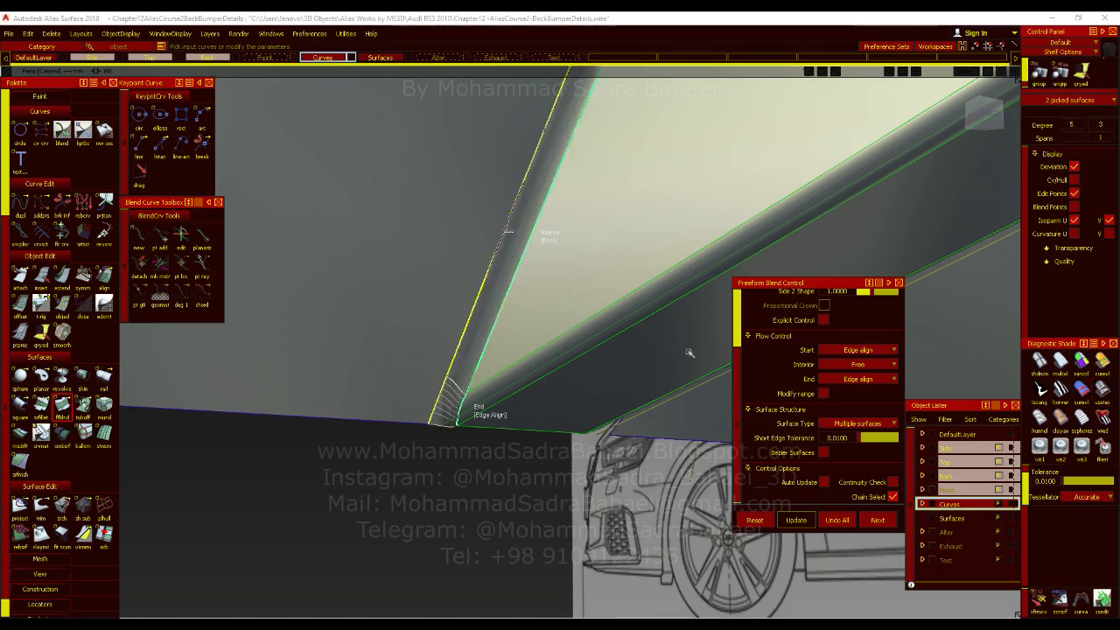
# Set the start flow control of the blend to Connect ends at the upper fillet and update the surface.
pyautogui.keyDown('alt'); pyautogui.keyDown('shift'); pyautogui.moveTo(675, 332); pyautogui.dragTo(683, 423); pyautogui.keyUp('shift'); pyautogui.keyUp('alt')
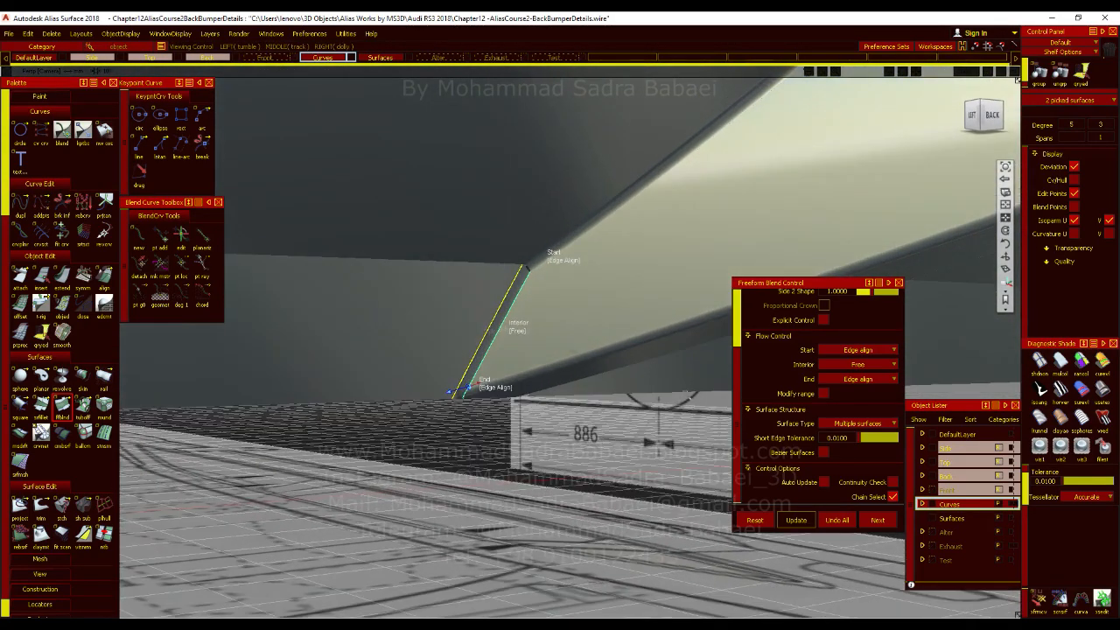
pyautogui.keyDown('alt'); pyautogui.keyDown('shift'); pyautogui.moveTo(535, 268); pyautogui.dragTo(585, 265, button='right'); pyautogui.keyUp('shift'); pyautogui.keyUp('alt')
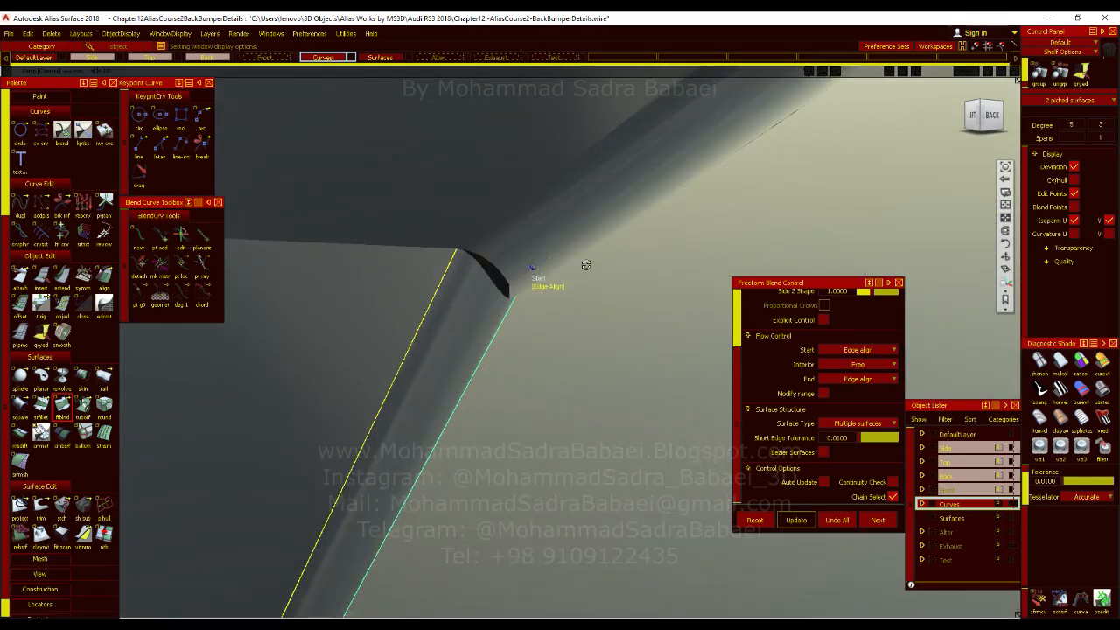
pyautogui.keyDown('alt'); pyautogui.keyDown('shift'); pyautogui.moveTo(585, 265); pyautogui.dragTo(636, 194); pyautogui.keyUp('shift'); pyautogui.keyUp('alt')
pyautogui.click(549, 296)
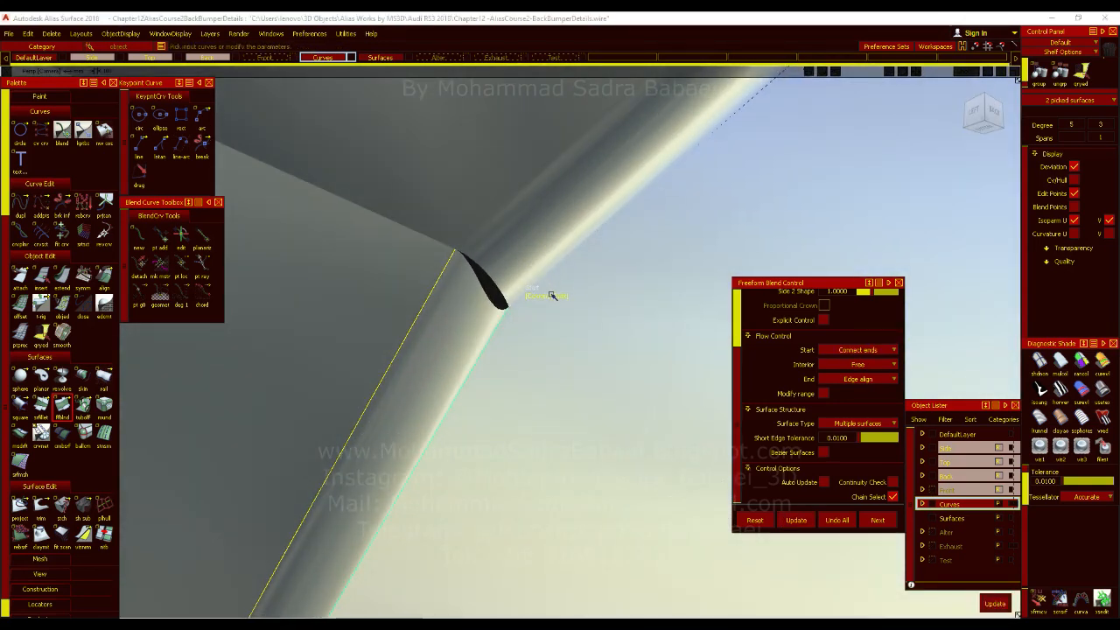
pyautogui.click(998, 604)
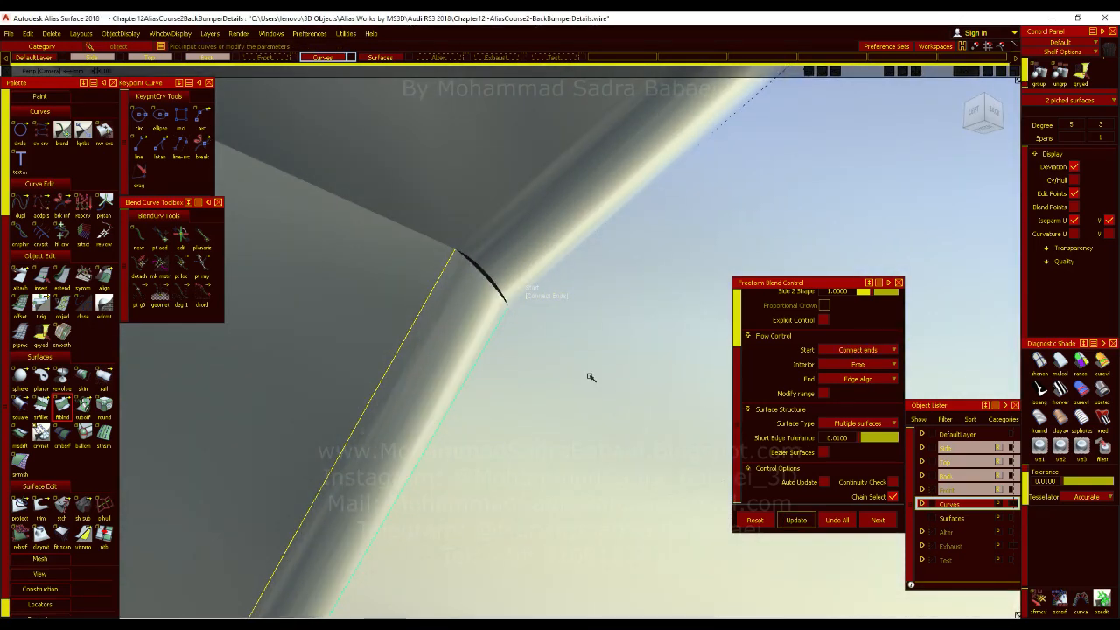
# Build a matching G1 freeform blend between the fin's edge and the diffuser panel on the fin's opposite side.
pyautogui.keyDown('alt'); pyautogui.keyDown('shift'); pyautogui.moveTo(593, 388); pyautogui.dragTo(601, 345); pyautogui.keyUp('shift'); pyautogui.keyUp('alt')
pyautogui.keyDown('alt'); pyautogui.keyDown('shift'); pyautogui.moveTo(602, 344); pyautogui.dragTo(596, 406, button='right'); pyautogui.keyUp('shift'); pyautogui.keyUp('alt')
pyautogui.keyDown('alt'); pyautogui.keyDown('shift'); pyautogui.moveTo(524, 280); pyautogui.dragTo(516, 418); pyautogui.keyUp('shift'); pyautogui.keyUp('alt')
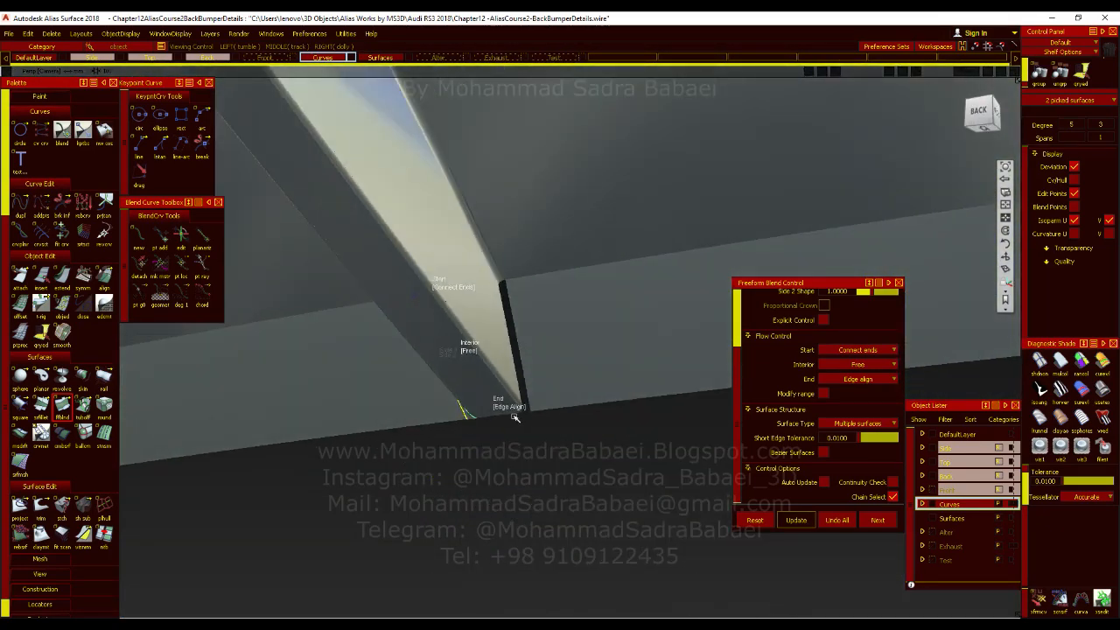
pyautogui.keyDown('alt'); pyautogui.keyDown('shift'); pyautogui.moveTo(529, 385); pyautogui.dragTo(642, 460, button='right'); pyautogui.keyUp('shift'); pyautogui.keyUp('alt')
pyautogui.click(879, 520)
pyautogui.hotkey('alt', 'm')
pyautogui.click(488, 270)
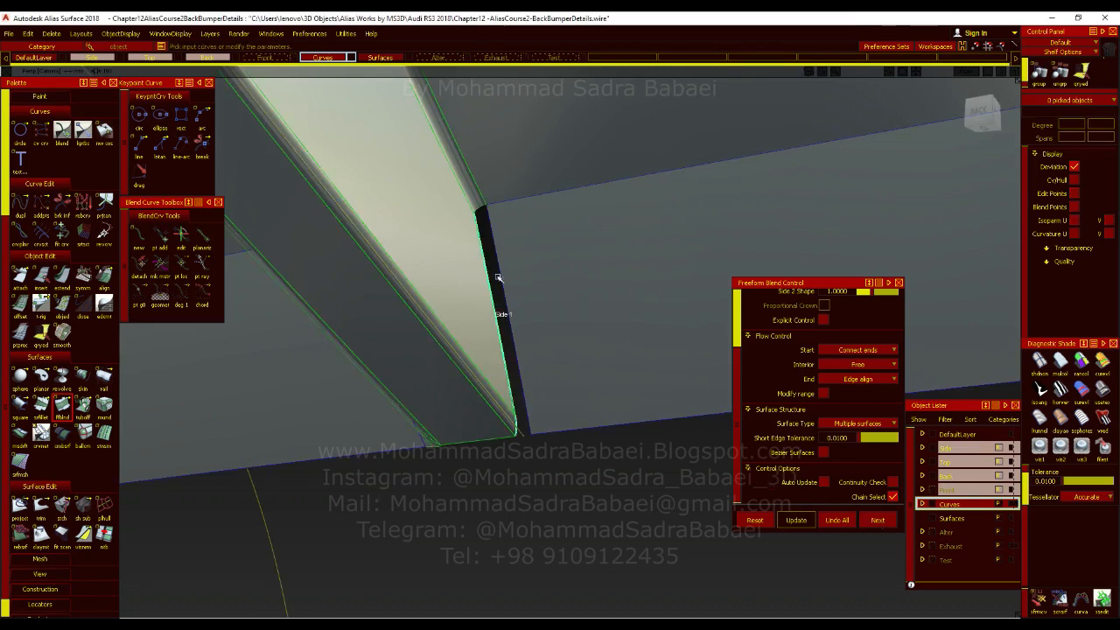
pyautogui.click(512, 292)
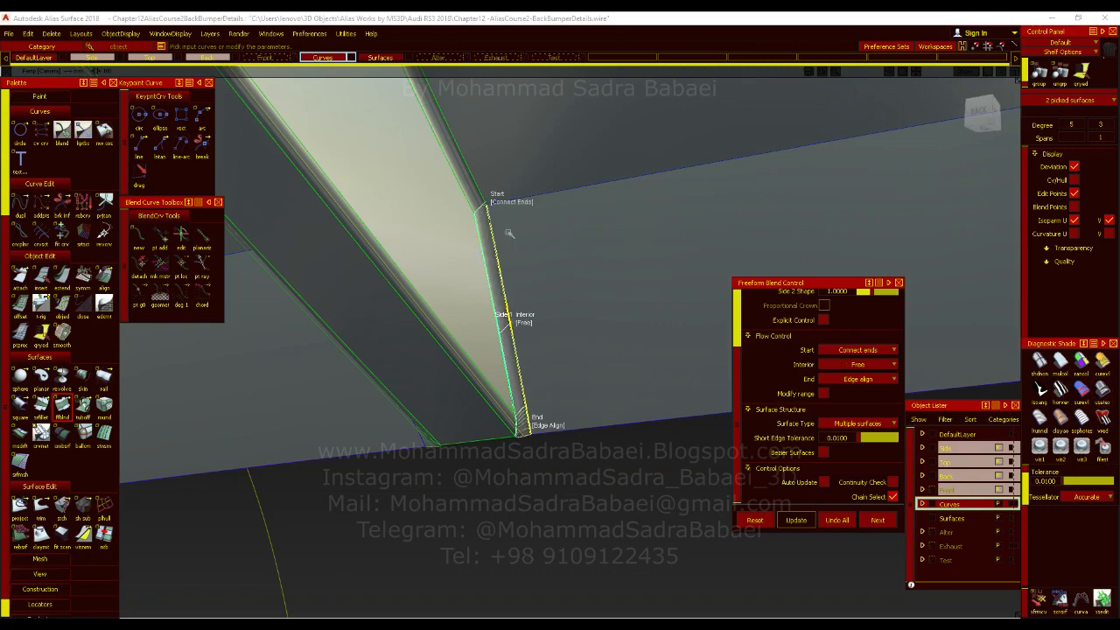
# Examine the joint between the upper fillet's end and the new blend surface up close.
pyautogui.keyDown('ctrl'); pyautogui.keyDown('shift'); pyautogui.moveTo(610, 240); pyautogui.dragTo(610, 238); pyautogui.keyUp('shift'); pyautogui.keyUp('ctrl')
pyautogui.keyDown('ctrl'); pyautogui.keyDown('shift'); pyautogui.moveTo(615, 327); pyautogui.dragTo(616, 364); pyautogui.keyUp('shift'); pyautogui.keyUp('ctrl')
pyautogui.keyDown('ctrl'); pyautogui.keyDown('shift'); pyautogui.moveTo(636, 383); pyautogui.dragTo(632, 369, button='right'); pyautogui.keyUp('shift'); pyautogui.keyUp('ctrl')
pyautogui.moveTo(623, 372)
pyautogui.keyDown('alt'); pyautogui.keyDown('shift'); pyautogui.mouseDown()
pyautogui.moveTo(515, 402)
pyautogui.moveTo(729, 473)
pyautogui.moveTo(537, 388)
pyautogui.mouseUp(); pyautogui.keyUp('shift'); pyautogui.keyUp('alt')
pyautogui.keyDown('alt'); pyautogui.keyDown('shift'); pyautogui.moveTo(537, 389); pyautogui.dragTo(549, 347, button='right'); pyautogui.keyUp('shift'); pyautogui.keyUp('alt')
pyautogui.click(717, 337)
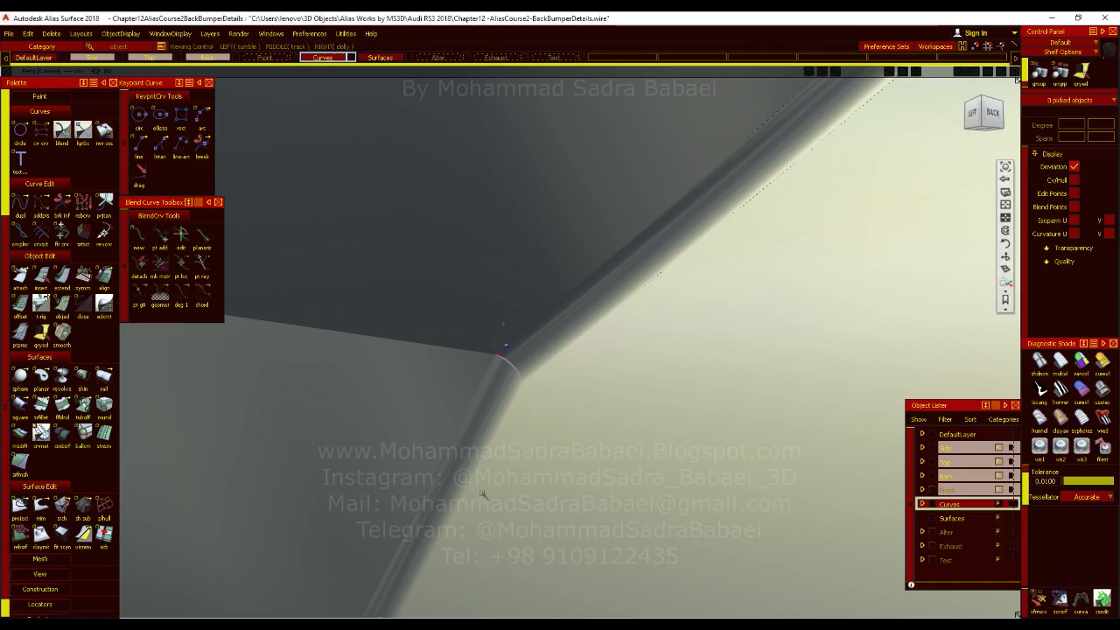
pyautogui.keyDown('alt'); pyautogui.keyDown('shift'); pyautogui.moveTo(517, 445); pyautogui.dragTo(570, 354); pyautogui.keyUp('shift'); pyautogui.keyUp('alt')
pyautogui.keyDown('ctrl'); pyautogui.keyDown('shift'); pyautogui.moveTo(570, 354); pyautogui.dragTo(546, 366, button='right'); pyautogui.keyUp('shift'); pyautogui.keyUp('ctrl')
pyautogui.keyDown('alt'); pyautogui.keyDown('shift'); pyautogui.moveTo(535, 362); pyautogui.dragTo(507, 371); pyautogui.keyUp('shift'); pyautogui.keyUp('alt')
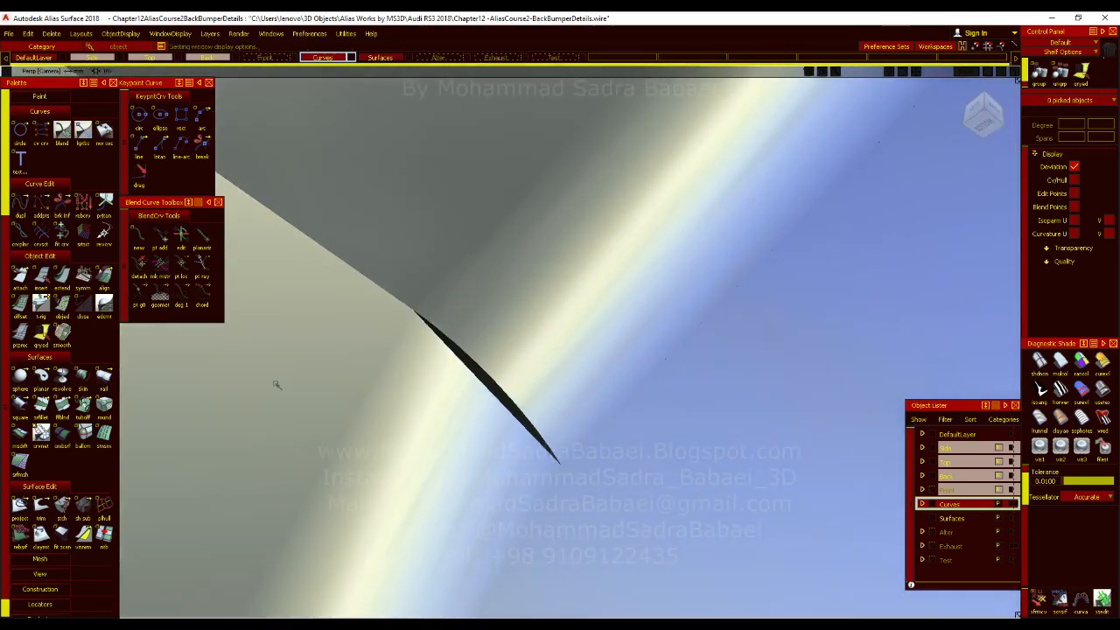
# Try to align the upper fillet's end edge to the blend surface with G1 continuity, accepting removal of its construction history.
pyautogui.doubleClick(104, 284)
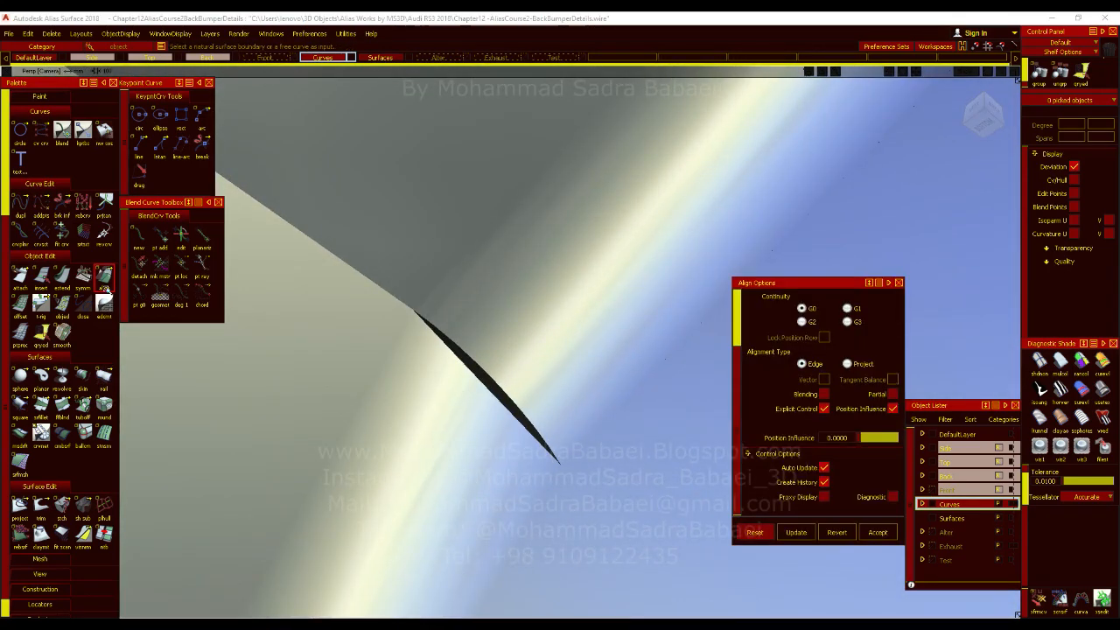
pyautogui.moveTo(490, 338)
pyautogui.keyDown('alt'); pyautogui.keyDown('shift'); pyautogui.mouseDown()
pyautogui.moveTo(440, 243)
pyautogui.moveTo(435, 175)
pyautogui.moveTo(424, 389)
pyautogui.moveTo(420, 370)
pyautogui.moveTo(430, 383)
pyautogui.mouseUp(); pyautogui.keyUp('shift'); pyautogui.keyUp('alt')
pyautogui.click(850, 309)
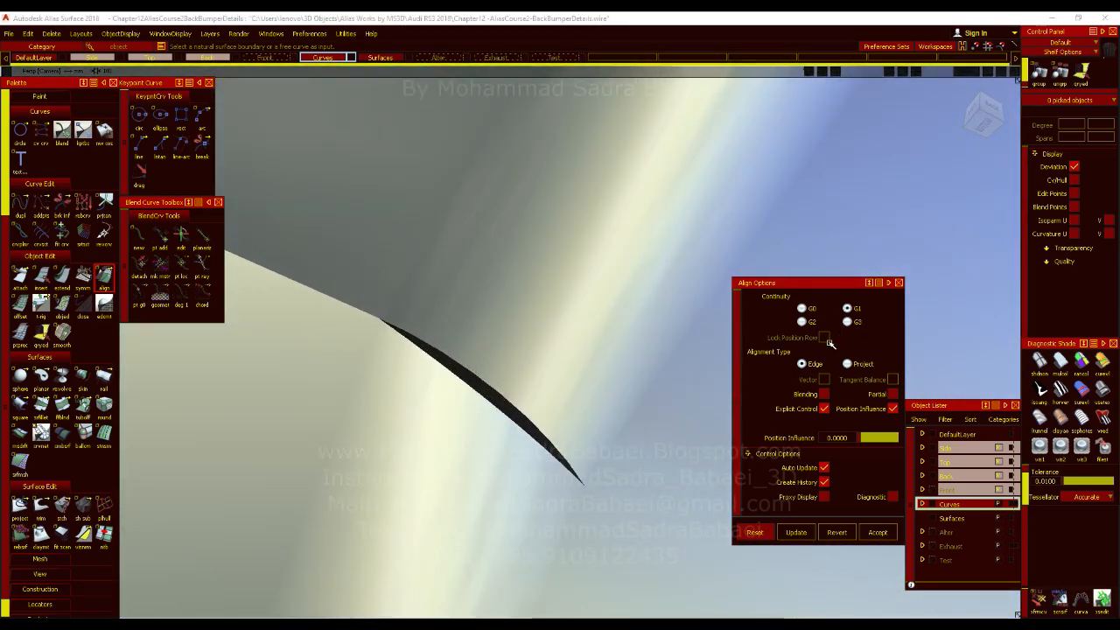
pyautogui.click(505, 369)
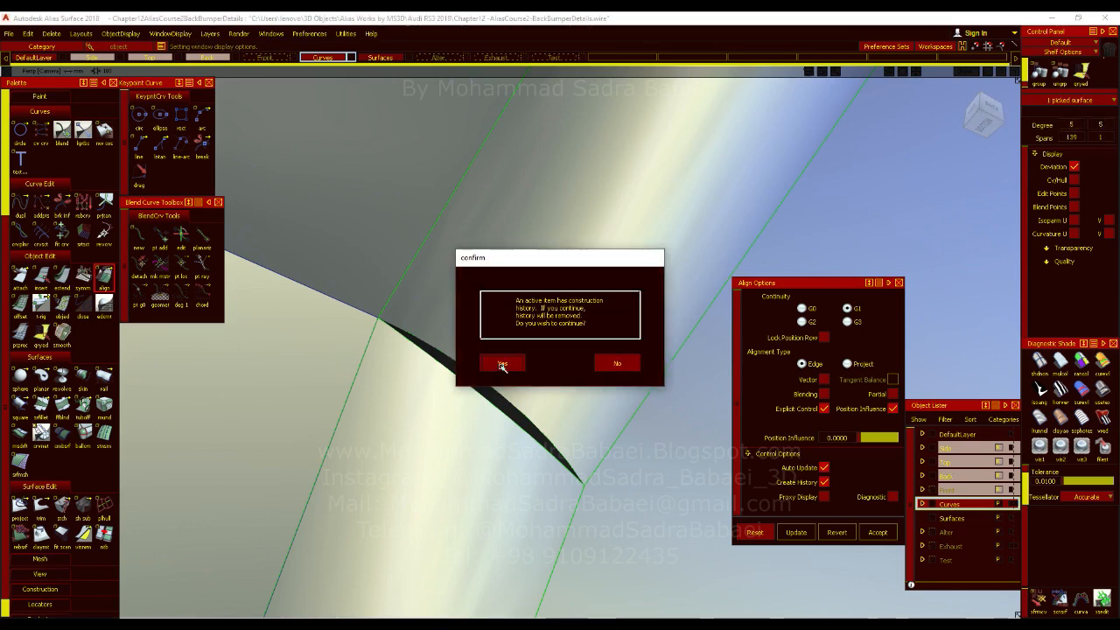
pyautogui.click(501, 365)
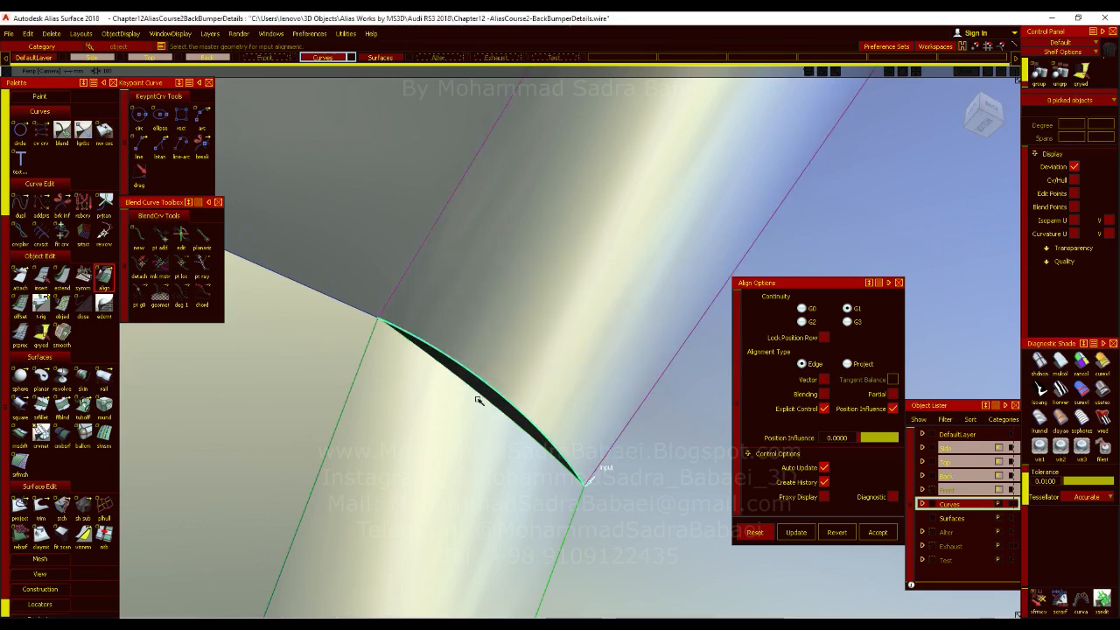
pyautogui.click(477, 400)
pyautogui.keyDown('alt'); pyautogui.keyDown('shift'); pyautogui.moveTo(538, 364); pyautogui.dragTo(536, 400, button='right'); pyautogui.keyUp('shift'); pyautogui.keyUp('alt')
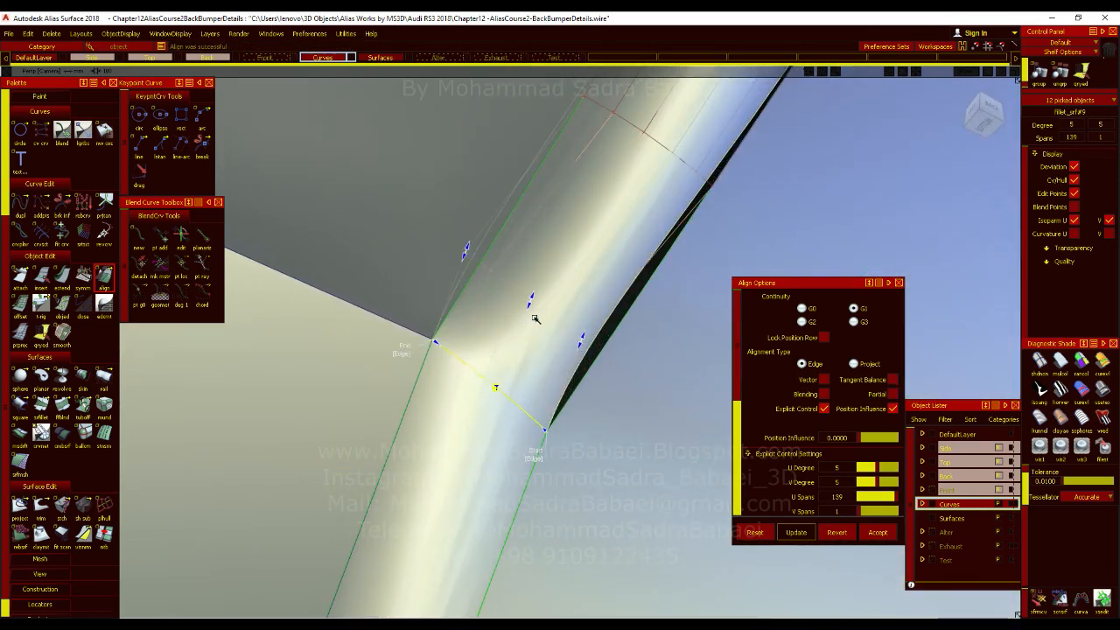
# Try the Skew option at both ends of the upper fillet's alignment to the blend.
pyautogui.moveTo(528, 326); pyautogui.dragTo(544, 377)
pyautogui.click(541, 457)
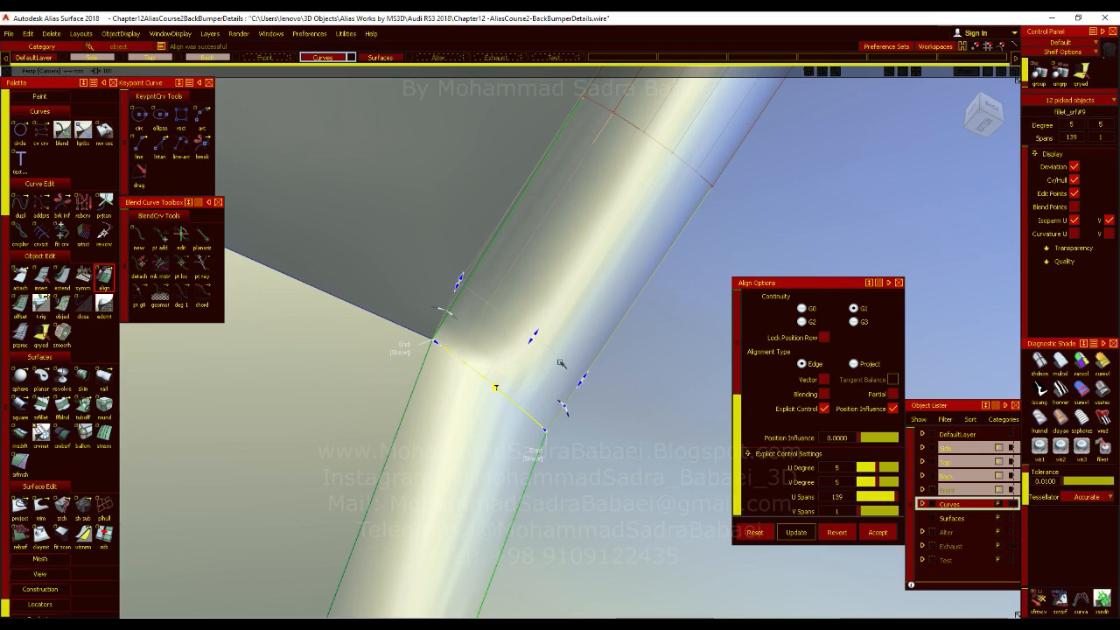
pyautogui.moveTo(502, 374)
pyautogui.keyDown('alt'); pyautogui.keyDown('shift'); pyautogui.mouseDown()
pyautogui.moveTo(454, 329)
pyautogui.moveTo(473, 358)
pyautogui.moveTo(560, 368)
pyautogui.moveTo(548, 382)
pyautogui.mouseUp(); pyautogui.keyUp('shift'); pyautogui.keyUp('alt')
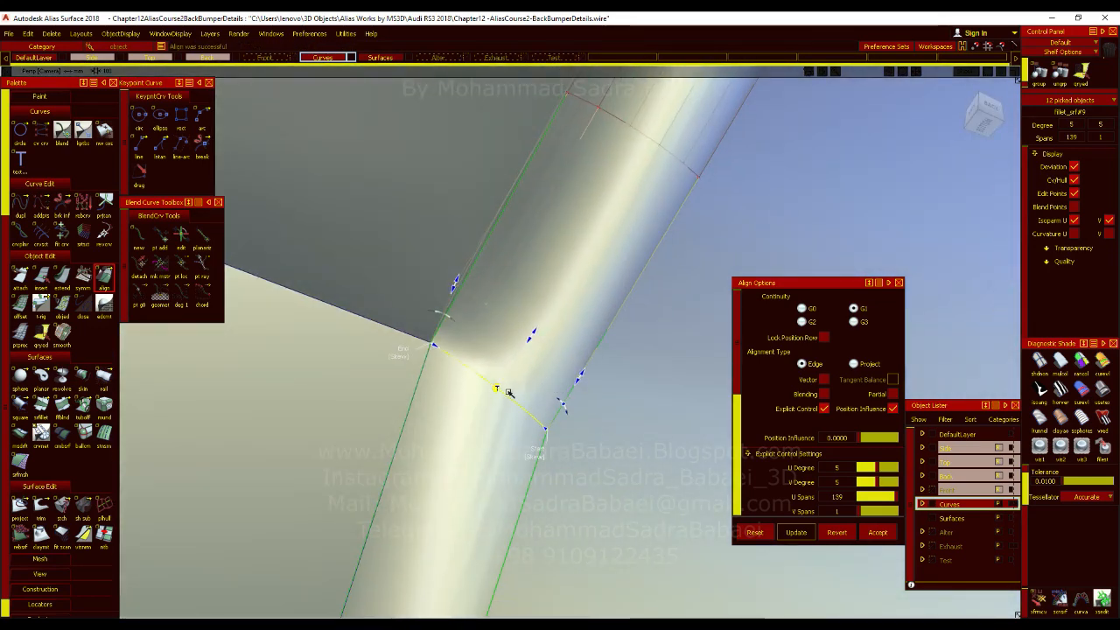
pyautogui.hotkey('shift', 'alt')
# Try raising the aligned fillet's explicit control settings to a V degree of 8 and 10 V spans.
pyautogui.keyDown('alt'); pyautogui.keyDown('shift'); pyautogui.moveTo(495, 376); pyautogui.dragTo(518, 440); pyautogui.keyUp('shift'); pyautogui.keyUp('alt')
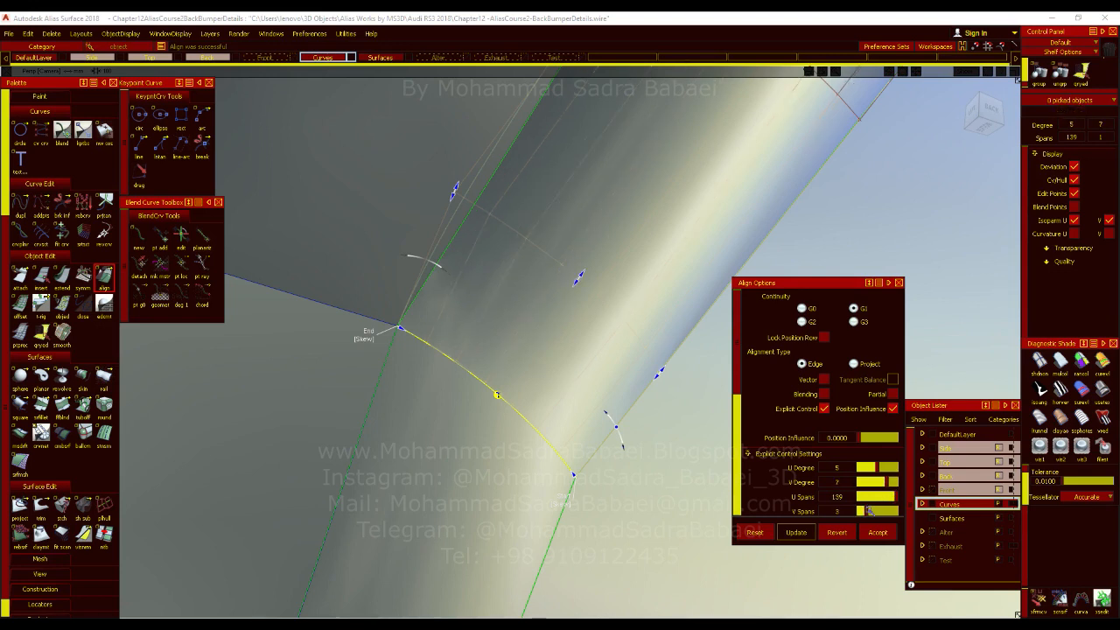
pyautogui.moveTo(883, 512); pyautogui.dragTo(886, 513)
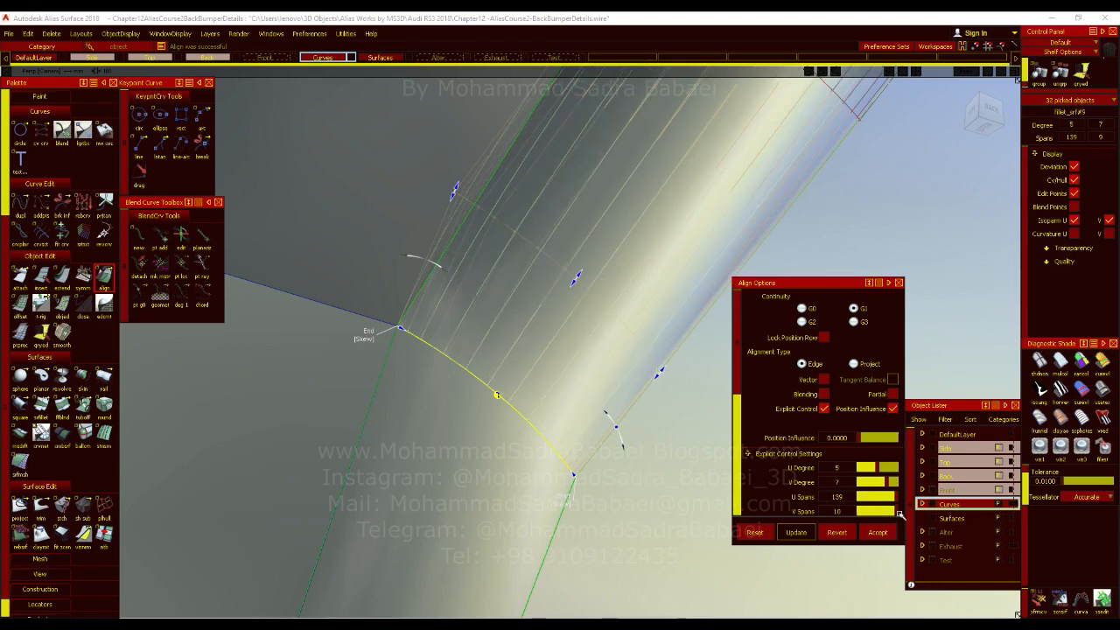
pyautogui.moveTo(883, 512); pyautogui.dragTo(881, 512)
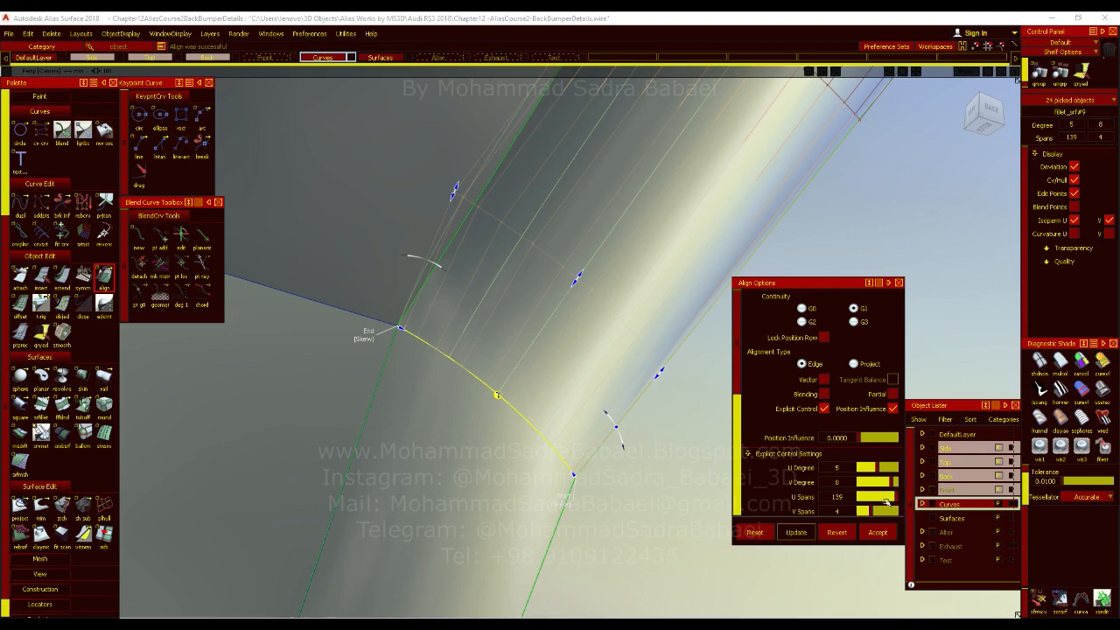
pyautogui.moveTo(884, 511); pyautogui.dragTo(889, 515)
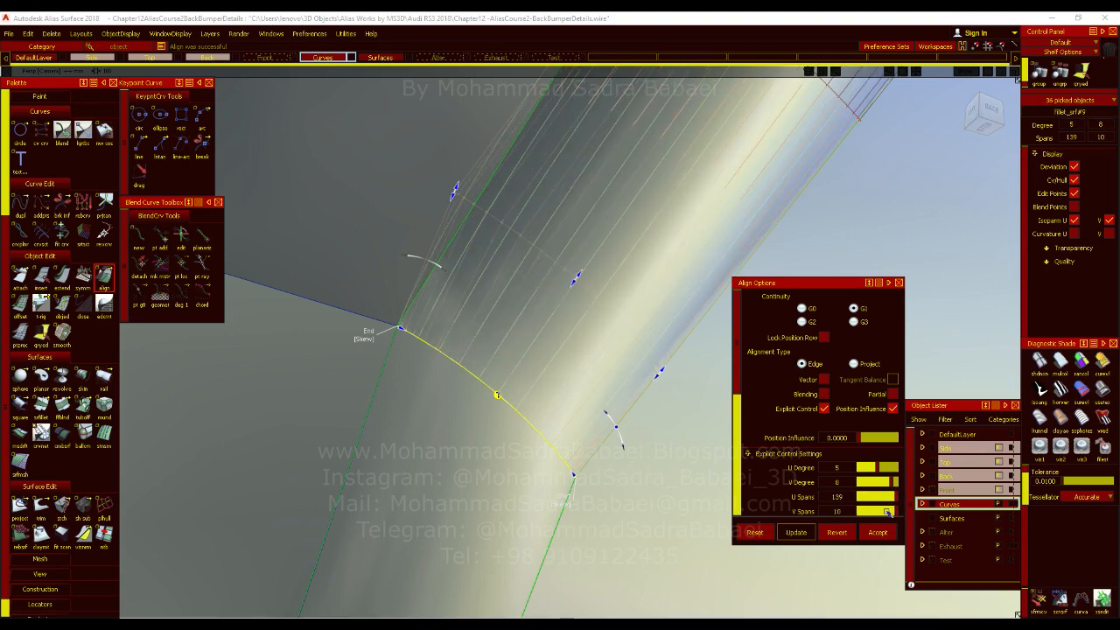
# Inspect the aligned fillet joint without its control display, and revert the alignment of the upper fillet.
pyautogui.hotkey('alt', 't')
pyautogui.moveTo(572, 362)
pyautogui.keyDown('alt'); pyautogui.keyDown('shift'); pyautogui.mouseDown()
pyautogui.moveTo(584, 276)
pyautogui.moveTo(574, 352)
pyautogui.moveTo(537, 318)
pyautogui.moveTo(543, 373)
pyautogui.moveTo(557, 388)
pyautogui.moveTo(525, 435)
pyautogui.moveTo(565, 400)
pyautogui.moveTo(557, 434)
pyautogui.moveTo(533, 385)
pyautogui.moveTo(558, 425)
pyautogui.moveTo(577, 368)
pyautogui.moveTo(607, 415)
pyautogui.moveTo(609, 455)
pyautogui.moveTo(589, 385)
pyautogui.moveTo(582, 447)
pyautogui.moveTo(574, 358)
pyautogui.moveTo(598, 237)
pyautogui.moveTo(533, 430)
pyautogui.moveTo(532, 459)
pyautogui.moveTo(556, 450)
pyautogui.mouseUp(); pyautogui.keyUp('shift'); pyautogui.keyUp('alt')
pyautogui.click(53, 37)
pyautogui.click(74, 75)
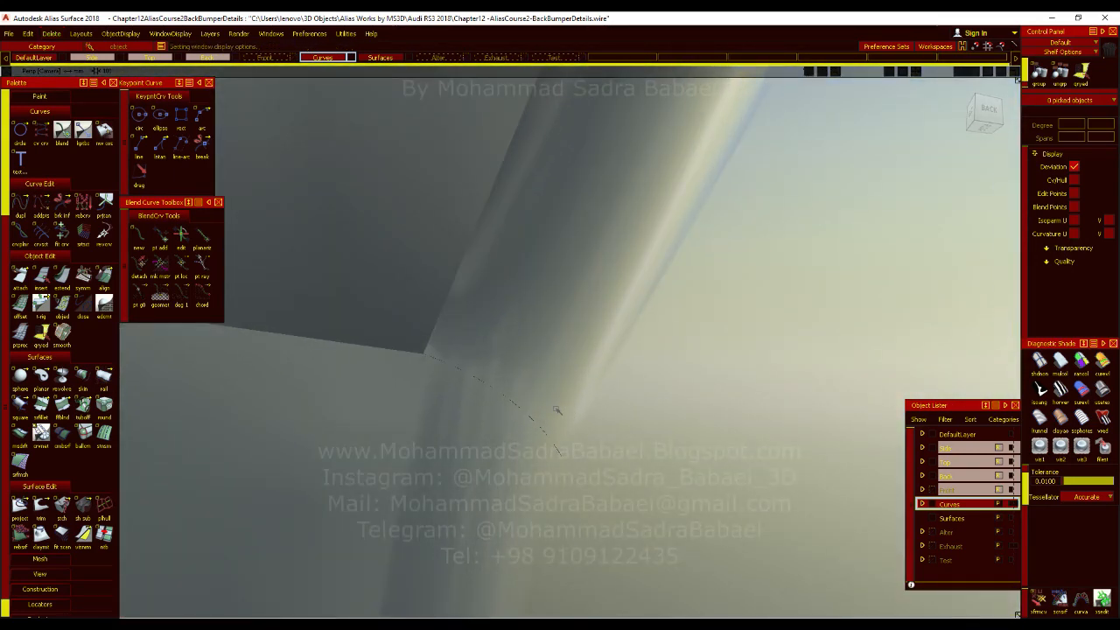
pyautogui.moveTo(553, 408)
pyautogui.keyDown('alt'); pyautogui.keyDown('shift'); pyautogui.mouseDown()
pyautogui.moveTo(549, 464)
pyautogui.moveTo(574, 355)
pyautogui.mouseUp(); pyautogui.keyUp('shift'); pyautogui.keyUp('alt')
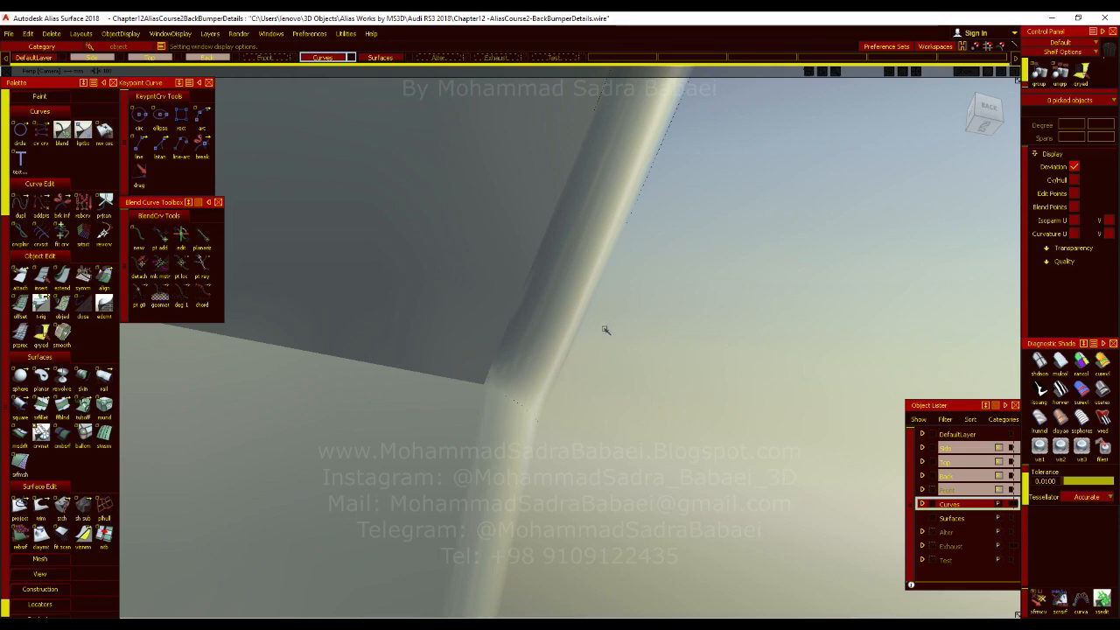
pyautogui.moveTo(560, 348)
pyautogui.keyDown('alt'); pyautogui.keyDown('shift'); pyautogui.mouseDown()
pyautogui.moveTo(580, 445)
pyautogui.moveTo(512, 376)
pyautogui.moveTo(513, 393)
pyautogui.moveTo(550, 379)
pyautogui.mouseUp(); pyautogui.keyUp('shift'); pyautogui.keyUp('alt')
pyautogui.click(510, 340)
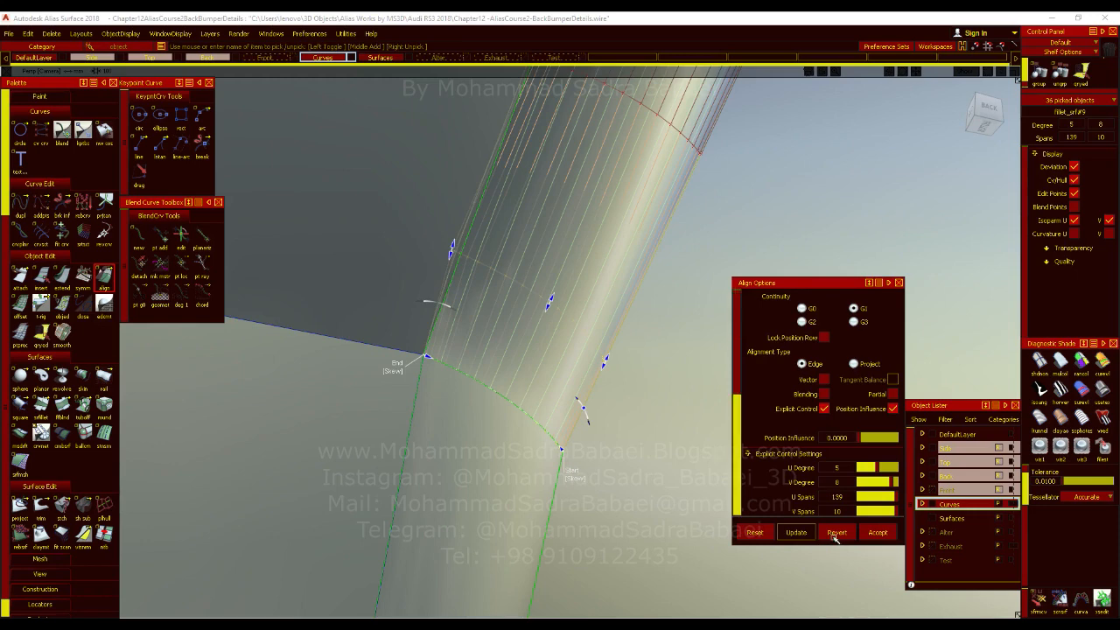
pyautogui.click(835, 534)
# Join the upper fillet and the side blend with a G1 Circular surface fillet of radius 1.
pyautogui.keyDown('ctrl'); pyautogui.keyDown('shift'); pyautogui.moveTo(551, 377); pyautogui.dragTo(553, 394); pyautogui.keyUp('shift'); pyautogui.keyUp('ctrl')
pyautogui.keyDown('ctrl'); pyautogui.keyDown('shift'); pyautogui.moveTo(554, 356); pyautogui.dragTo(584, 389, button='right'); pyautogui.keyUp('shift'); pyautogui.keyUp('ctrl')
pyautogui.moveTo(564, 357)
pyautogui.keyDown('alt'); pyautogui.keyDown('shift'); pyautogui.mouseDown()
pyautogui.moveTo(502, 408)
pyautogui.moveTo(565, 433)
pyautogui.mouseUp(); pyautogui.keyUp('shift'); pyautogui.keyUp('alt')
pyautogui.keyDown('ctrl'); pyautogui.keyDown('shift'); pyautogui.moveTo(474, 382); pyautogui.dragTo(499, 412, button='right'); pyautogui.keyUp('shift'); pyautogui.keyUp('ctrl')
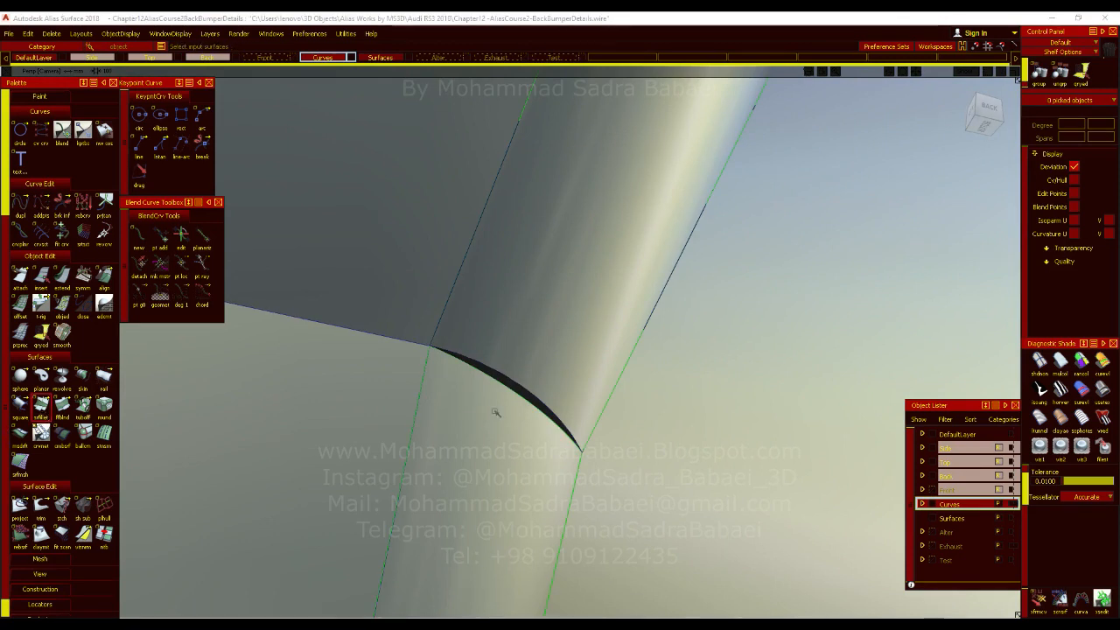
pyautogui.click(533, 331)
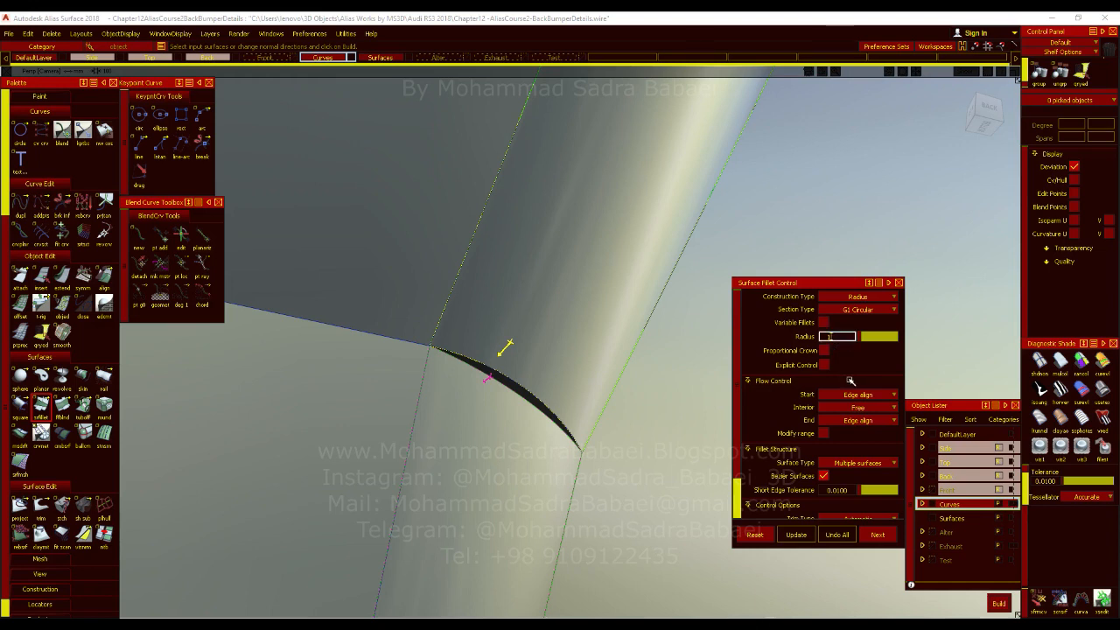
pyautogui.press('Return')
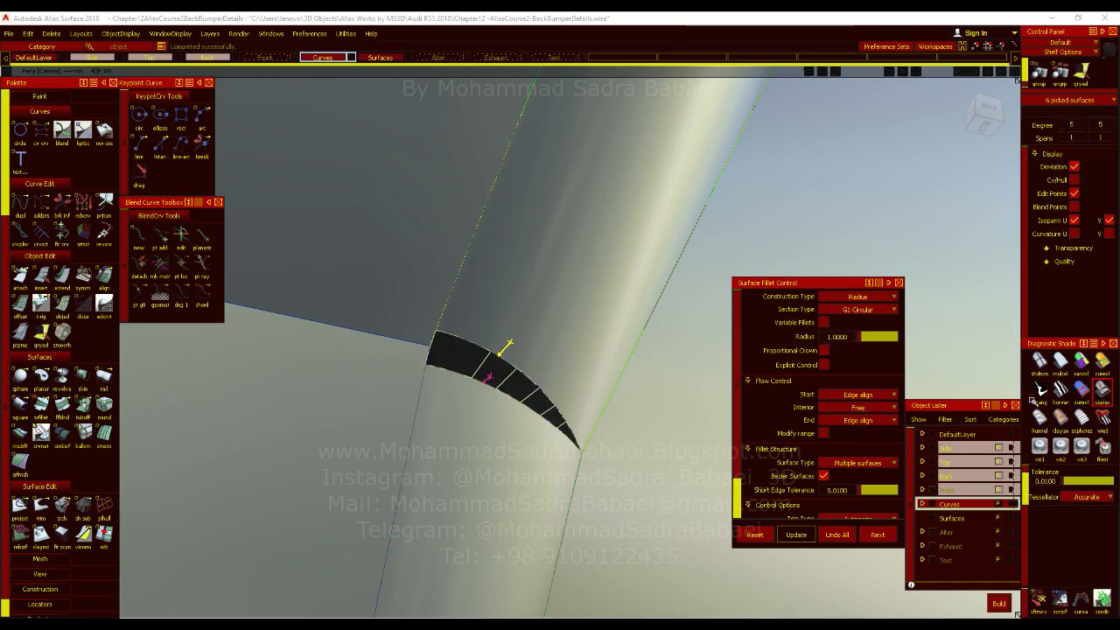
pyautogui.keyDown('alt'); pyautogui.keyDown('shift'); pyautogui.moveTo(513, 370); pyautogui.dragTo(536, 350); pyautogui.keyUp('shift'); pyautogui.keyUp('alt')
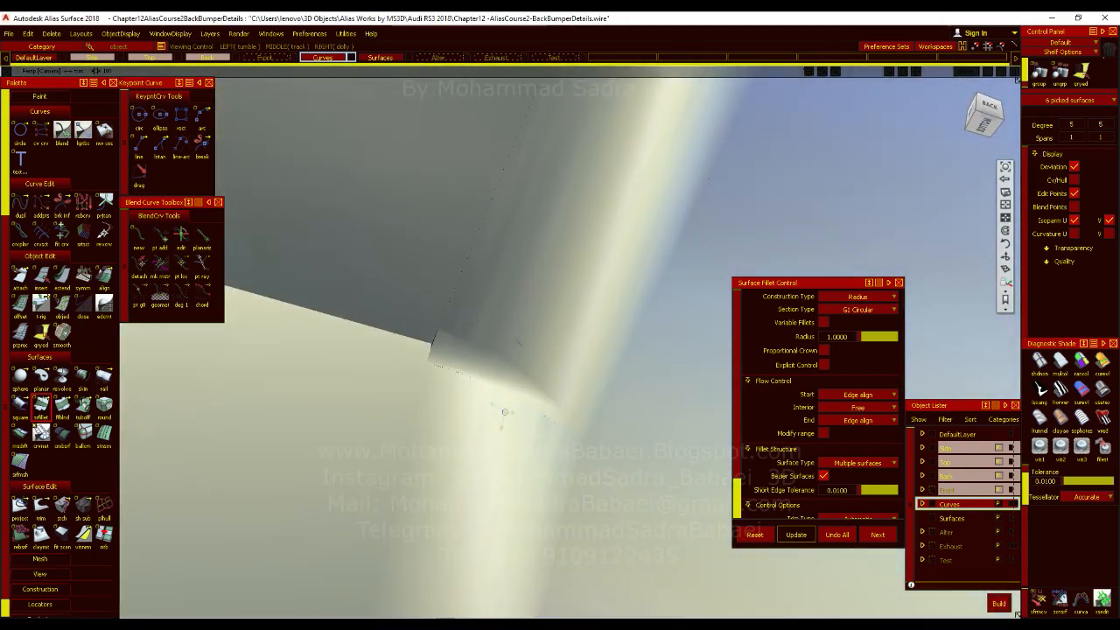
# Build the same radius 1 surface fillet between the upper fillet and the blend on the fin's opposite side.
pyautogui.keyDown('alt'); pyautogui.keyDown('shift'); pyautogui.moveTo(504, 411); pyautogui.dragTo(606, 512); pyautogui.keyUp('shift'); pyautogui.keyUp('alt')
pyautogui.keyDown('alt'); pyautogui.keyDown('shift'); pyautogui.moveTo(563, 472); pyautogui.dragTo(435, 407); pyautogui.keyUp('shift'); pyautogui.keyUp('alt')
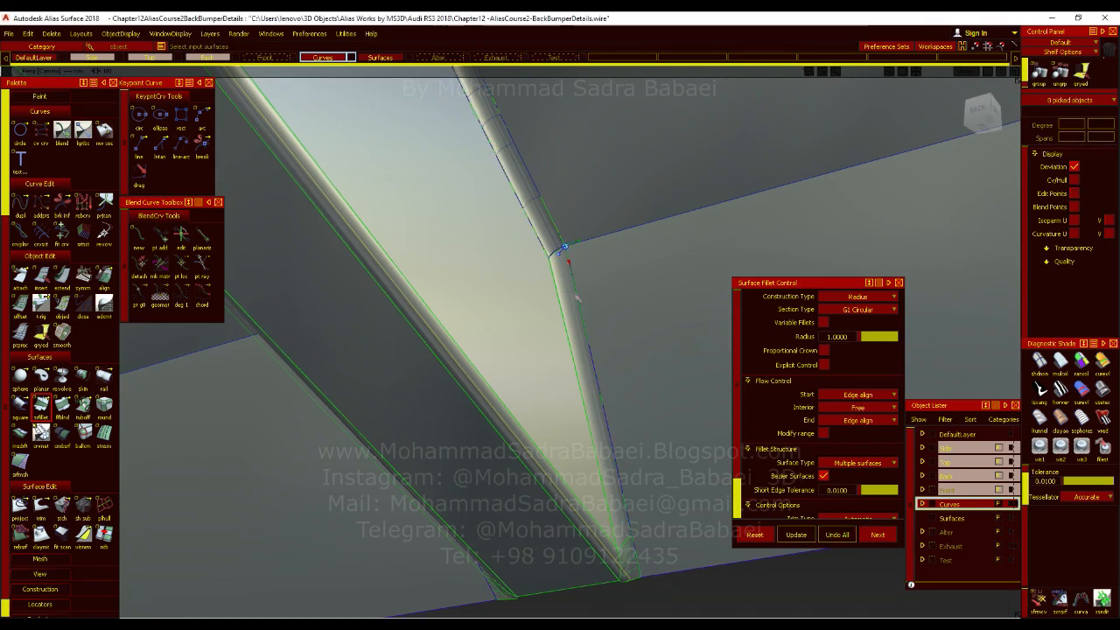
pyautogui.keyDown('alt'); pyautogui.keyDown('shift'); pyautogui.moveTo(576, 299); pyautogui.dragTo(522, 248); pyautogui.keyUp('shift'); pyautogui.keyUp('alt')
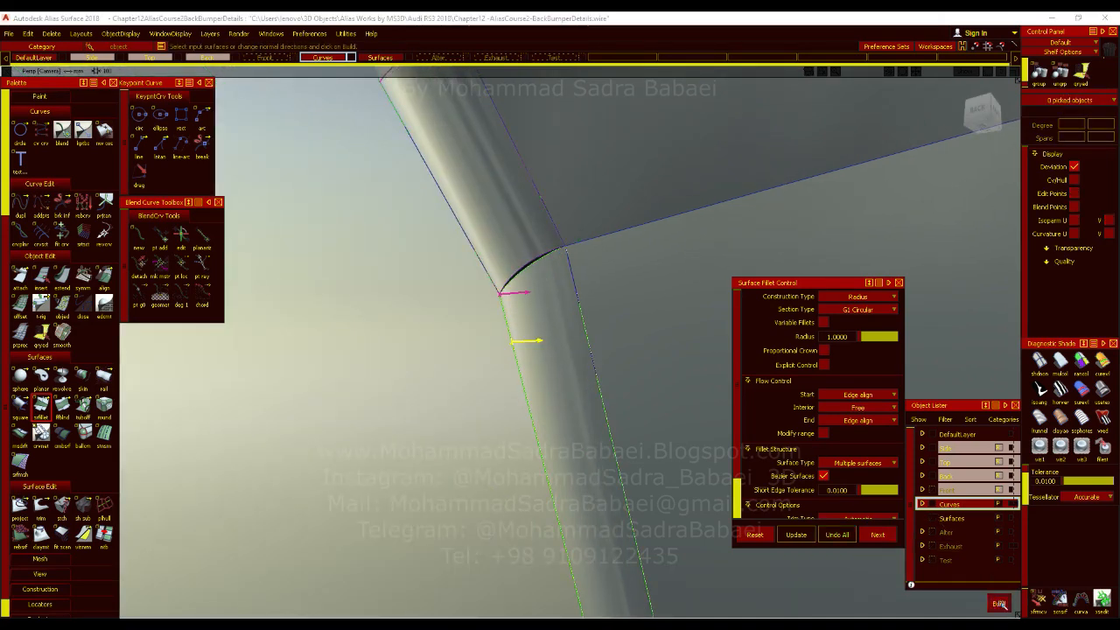
pyautogui.keyDown('alt'); pyautogui.keyDown('shift'); pyautogui.moveTo(684, 392); pyautogui.dragTo(678, 439, button='middle'); pyautogui.keyUp('shift'); pyautogui.keyUp('alt')
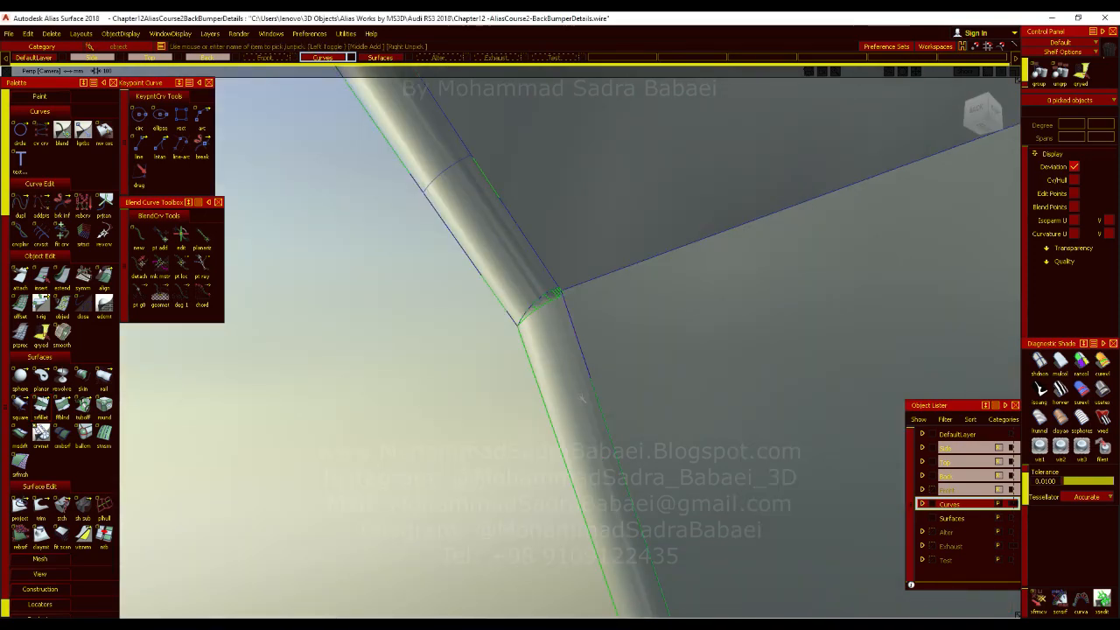
# Examine the finished blend corners and the fin's lower ends against the diffuser panel from several angles.
pyautogui.keyDown('alt'); pyautogui.keyDown('shift'); pyautogui.moveTo(613, 398); pyautogui.dragTo(490, 407); pyautogui.keyUp('shift'); pyautogui.keyUp('alt')
pyautogui.keyDown('alt'); pyautogui.keyDown('shift'); pyautogui.moveTo(455, 311); pyautogui.dragTo(470, 353); pyautogui.keyUp('shift'); pyautogui.keyUp('alt')
pyautogui.keyDown('alt'); pyautogui.keyDown('shift'); pyautogui.moveTo(490, 336); pyautogui.dragTo(403, 350, button='right'); pyautogui.keyUp('shift'); pyautogui.keyUp('alt')
pyautogui.keyDown('alt'); pyautogui.keyDown('shift'); pyautogui.moveTo(402, 350); pyautogui.dragTo(413, 392); pyautogui.keyUp('shift'); pyautogui.keyUp('alt')
pyautogui.keyDown('alt'); pyautogui.keyDown('shift'); pyautogui.moveTo(413, 392); pyautogui.dragTo(495, 390, button='right'); pyautogui.keyUp('shift'); pyautogui.keyUp('alt')
pyautogui.keyDown('ctrl'); pyautogui.keyDown('shift'); pyautogui.moveTo(495, 390); pyautogui.dragTo(500, 380, button='right'); pyautogui.keyUp('shift'); pyautogui.keyUp('ctrl')
pyautogui.moveTo(477, 379)
pyautogui.keyDown('alt'); pyautogui.keyDown('shift'); pyautogui.mouseDown()
pyautogui.moveTo(458, 391)
pyautogui.moveTo(649, 519)
pyautogui.moveTo(690, 470)
pyautogui.mouseUp(); pyautogui.keyUp('shift'); pyautogui.keyUp('alt')
pyautogui.keyDown('alt'); pyautogui.keyDown('shift'); pyautogui.moveTo(690, 470); pyautogui.dragTo(697, 432, button='right'); pyautogui.keyUp('shift'); pyautogui.keyUp('alt')
pyautogui.moveTo(697, 433)
pyautogui.keyDown('alt'); pyautogui.keyDown('shift'); pyautogui.mouseDown()
pyautogui.moveTo(862, 496)
pyautogui.moveTo(867, 418)
pyautogui.moveTo(887, 363)
pyautogui.mouseUp(); pyautogui.keyUp('shift'); pyautogui.keyUp('alt')
pyautogui.keyDown('alt'); pyautogui.keyDown('shift'); pyautogui.moveTo(887, 363); pyautogui.dragTo(759, 407, button='right'); pyautogui.keyUp('shift'); pyautogui.keyUp('alt')
pyautogui.keyDown('alt'); pyautogui.keyDown('shift'); pyautogui.moveTo(760, 406); pyautogui.dragTo(495, 382); pyautogui.keyUp('shift'); pyautogui.keyUp('alt')
pyautogui.keyDown('alt'); pyautogui.keyDown('shift'); pyautogui.moveTo(520, 383); pyautogui.dragTo(600, 398, button='right'); pyautogui.keyUp('shift'); pyautogui.keyUp('alt')
pyautogui.keyDown('alt'); pyautogui.keyDown('shift'); pyautogui.moveTo(600, 397); pyautogui.dragTo(524, 398); pyautogui.keyUp('shift'); pyautogui.keyUp('alt')
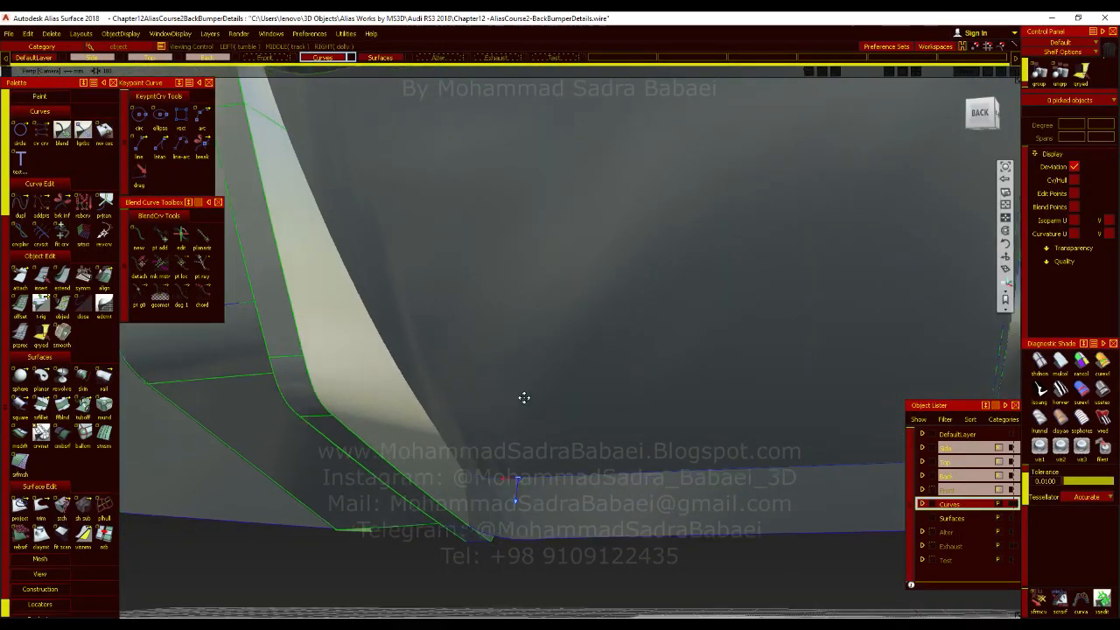
# Build a G1 Circular surface fillet of radius 1 between the fin's sides and the diffuser panel.
pyautogui.keyDown('alt'); pyautogui.keyDown('shift'); pyautogui.moveTo(524, 398); pyautogui.dragTo(503, 401, button='middle'); pyautogui.keyUp('shift'); pyautogui.keyUp('alt')
pyautogui.hotkey('alt', 'm')
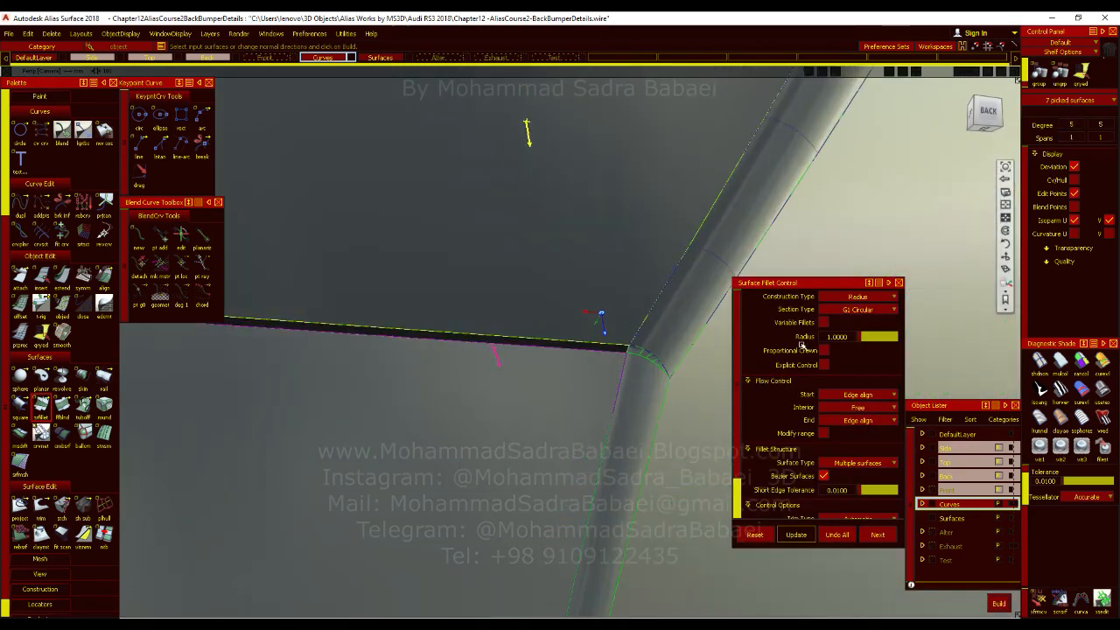
pyautogui.hotkey('alt', 'm')
pyautogui.keyDown('alt'); pyautogui.keyDown('shift'); pyautogui.moveTo(595, 415); pyautogui.dragTo(593, 452); pyautogui.keyUp('shift'); pyautogui.keyUp('alt')
pyautogui.keyDown('alt'); pyautogui.keyDown('shift'); pyautogui.moveTo(593, 451); pyautogui.dragTo(560, 466, button='middle'); pyautogui.keyUp('shift'); pyautogui.keyUp('alt')
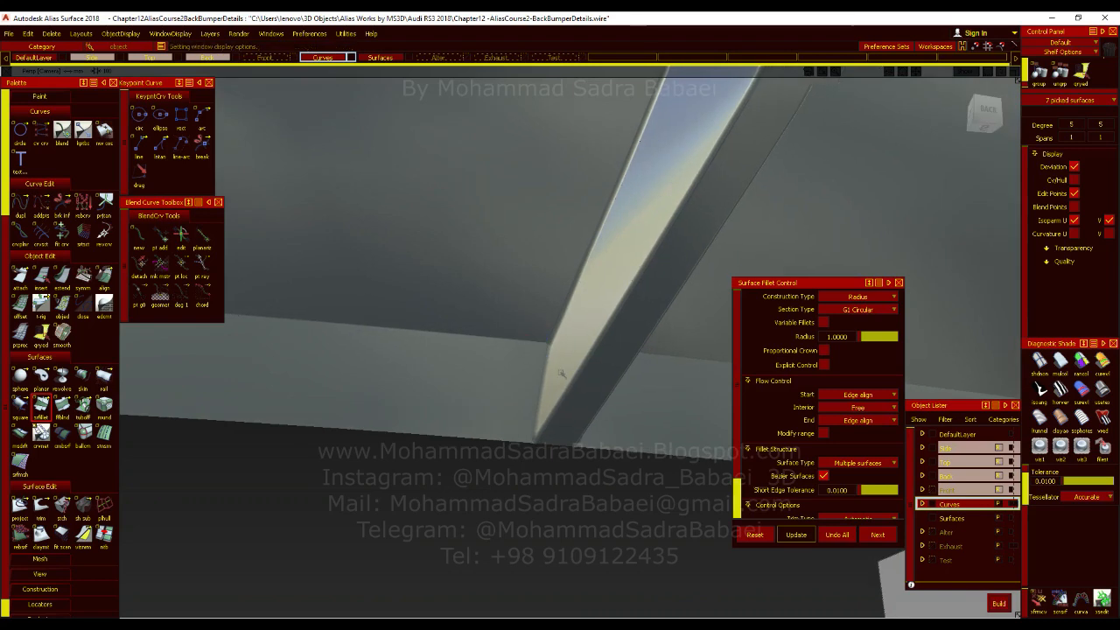
pyautogui.keyDown('ctrl'); pyautogui.keyDown('shift'); pyautogui.moveTo(560, 418); pyautogui.dragTo(560, 440); pyautogui.keyUp('shift'); pyautogui.keyUp('ctrl')
pyautogui.keyDown('alt'); pyautogui.keyDown('shift'); pyautogui.moveTo(560, 440); pyautogui.dragTo(603, 451, button='right'); pyautogui.keyUp('shift'); pyautogui.keyUp('alt')
pyautogui.keyDown('alt'); pyautogui.keyDown('shift'); pyautogui.moveTo(604, 451); pyautogui.dragTo(635, 435); pyautogui.keyUp('shift'); pyautogui.keyUp('alt')
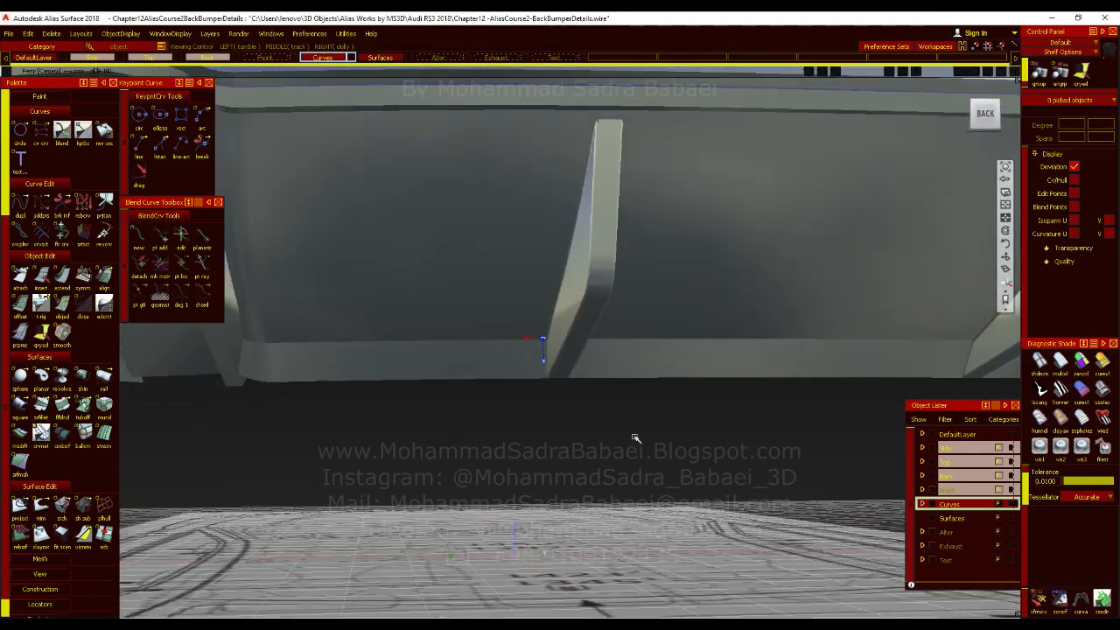
# Examine the filleted joints between the fins and the diffuser panel's lower lip, with and without the control display.
pyautogui.keyDown('alt'); pyautogui.keyDown('shift'); pyautogui.moveTo(635, 434); pyautogui.dragTo(650, 379, button='right'); pyautogui.keyUp('shift'); pyautogui.keyUp('alt')
pyautogui.keyDown('alt'); pyautogui.keyDown('shift'); pyautogui.moveTo(650, 380); pyautogui.dragTo(645, 363); pyautogui.keyUp('shift'); pyautogui.keyUp('alt')
pyautogui.keyDown('alt'); pyautogui.keyDown('shift'); pyautogui.moveTo(612, 437); pyautogui.dragTo(566, 455, button='right'); pyautogui.keyUp('shift'); pyautogui.keyUp('alt')
pyautogui.keyDown('alt'); pyautogui.keyDown('shift'); pyautogui.moveTo(565, 456); pyautogui.dragTo(448, 370); pyautogui.keyUp('shift'); pyautogui.keyUp('alt')
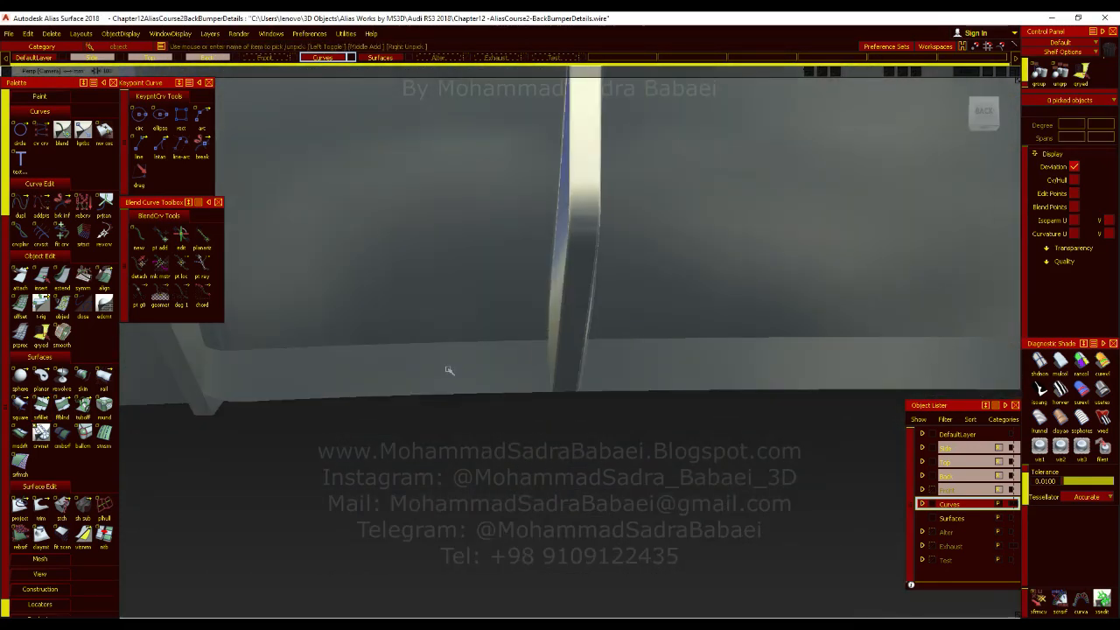
pyautogui.keyDown('alt'); pyautogui.keyDown('shift'); pyautogui.moveTo(573, 420); pyautogui.dragTo(439, 442); pyautogui.keyUp('shift'); pyautogui.keyUp('alt')
pyautogui.moveTo(598, 478)
pyautogui.keyDown('alt'); pyautogui.keyDown('shift'); pyautogui.mouseDown()
pyautogui.moveTo(529, 503)
pyautogui.moveTo(483, 422)
pyautogui.mouseUp(); pyautogui.keyUp('shift'); pyautogui.keyUp('alt')
pyautogui.keyDown('ctrl'); pyautogui.keyDown('shift'); pyautogui.moveTo(555, 408); pyautogui.dragTo(519, 377, button='right'); pyautogui.keyUp('shift'); pyautogui.keyUp('ctrl')
pyautogui.moveTo(519, 377)
pyautogui.keyDown('alt'); pyautogui.keyDown('shift'); pyautogui.mouseDown(button='right')
pyautogui.moveTo(513, 410)
pyautogui.moveTo(557, 308)
pyautogui.mouseUp(button='right'); pyautogui.keyUp('shift'); pyautogui.keyUp('alt')
pyautogui.keyDown('alt'); pyautogui.keyDown('shift'); pyautogui.moveTo(557, 308); pyautogui.dragTo(610, 383); pyautogui.keyUp('shift'); pyautogui.keyUp('alt')
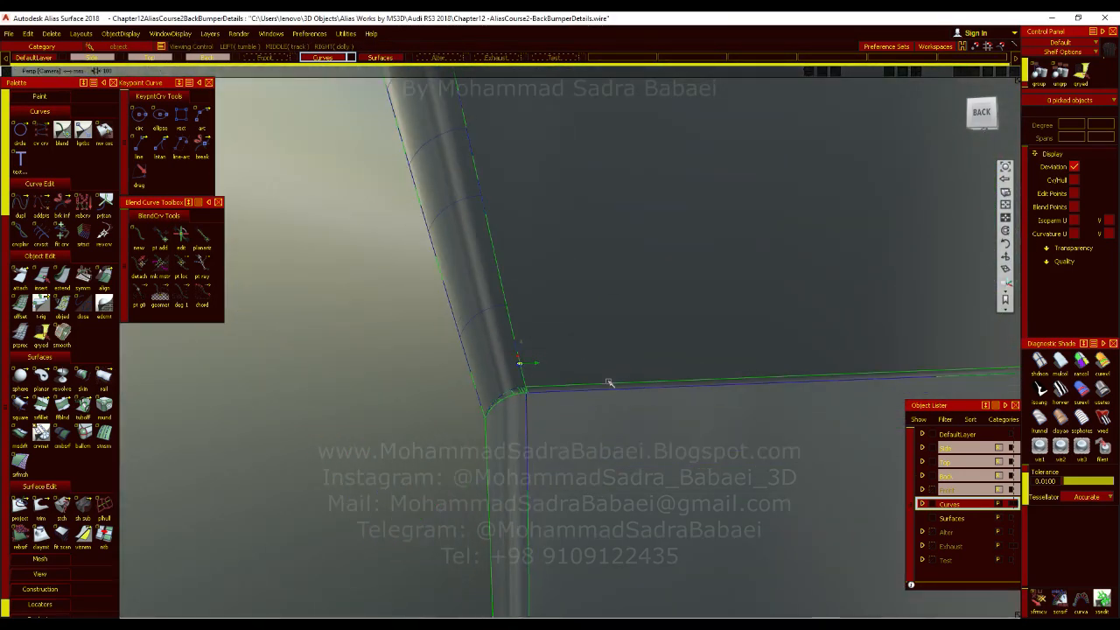
pyautogui.keyDown('alt'); pyautogui.keyDown('shift'); pyautogui.moveTo(805, 426); pyautogui.dragTo(417, 455, button='middle'); pyautogui.keyUp('shift'); pyautogui.keyUp('alt')
pyautogui.keyDown('alt'); pyautogui.keyDown('shift'); pyautogui.moveTo(417, 455); pyautogui.dragTo(376, 342); pyautogui.keyUp('shift'); pyautogui.keyUp('alt')
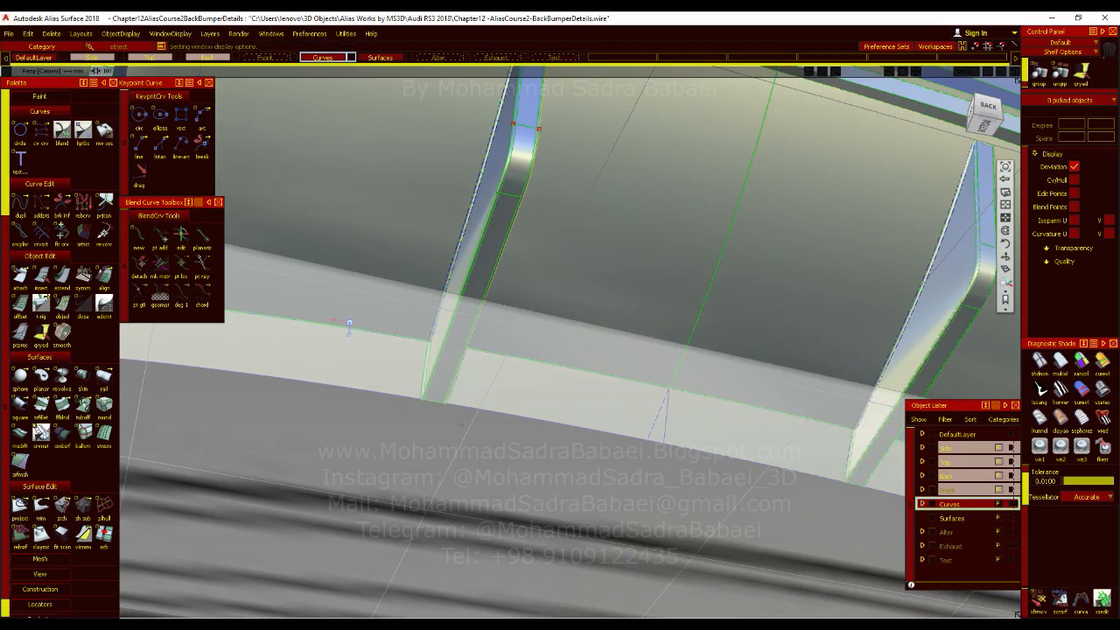
pyautogui.keyDown('alt'); pyautogui.keyDown('shift'); pyautogui.moveTo(426, 414); pyautogui.dragTo(560, 467, button='middle'); pyautogui.keyUp('shift'); pyautogui.keyUp('alt')
pyautogui.keyDown('alt'); pyautogui.keyDown('shift'); pyautogui.moveTo(560, 467); pyautogui.dragTo(673, 490); pyautogui.keyUp('shift'); pyautogui.keyUp('alt')
pyautogui.hotkey('alt', 'm')
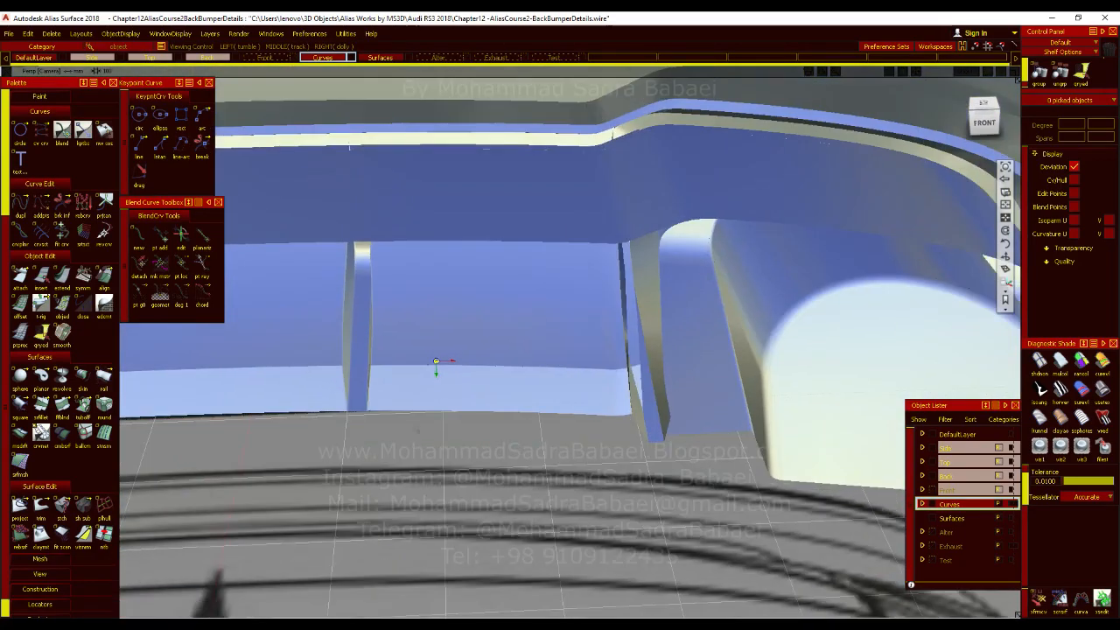
# Inspect the fins and the diffuser panel from the front side, including the fins' lower ends.
pyautogui.keyDown('alt'); pyautogui.keyDown('shift'); pyautogui.moveTo(417, 430); pyautogui.dragTo(542, 445, button='middle'); pyautogui.keyUp('shift'); pyautogui.keyUp('alt')
pyautogui.keyDown('alt'); pyautogui.keyDown('shift'); pyautogui.moveTo(542, 445); pyautogui.dragTo(487, 387); pyautogui.keyUp('shift'); pyautogui.keyUp('alt')
pyautogui.keyDown('alt'); pyautogui.keyDown('shift'); pyautogui.moveTo(512, 435); pyautogui.dragTo(422, 366, button='right'); pyautogui.keyUp('shift'); pyautogui.keyUp('alt')
pyautogui.moveTo(401, 416)
pyautogui.keyDown('alt'); pyautogui.keyDown('shift'); pyautogui.mouseDown()
pyautogui.moveTo(493, 370)
pyautogui.moveTo(408, 437)
pyautogui.mouseUp(); pyautogui.keyUp('shift'); pyautogui.keyUp('alt')
pyautogui.keyDown('alt'); pyautogui.keyDown('shift'); pyautogui.moveTo(536, 375); pyautogui.dragTo(246, 381); pyautogui.keyUp('shift'); pyautogui.keyUp('alt')
pyautogui.keyDown('alt'); pyautogui.keyDown('shift'); pyautogui.moveTo(395, 391); pyautogui.dragTo(352, 421, button='right'); pyautogui.keyUp('shift'); pyautogui.keyUp('alt')
pyautogui.keyDown('alt'); pyautogui.keyDown('shift'); pyautogui.moveTo(320, 428); pyautogui.dragTo(507, 335, button='middle'); pyautogui.keyUp('shift'); pyautogui.keyUp('alt')
pyautogui.keyDown('alt'); pyautogui.keyDown('shift'); pyautogui.moveTo(507, 334); pyautogui.dragTo(421, 407, button='right'); pyautogui.keyUp('shift'); pyautogui.keyUp('alt')
pyautogui.keyDown('alt'); pyautogui.keyDown('shift'); pyautogui.moveTo(501, 374); pyautogui.dragTo(577, 379); pyautogui.keyUp('shift'); pyautogui.keyUp('alt')
pyautogui.keyDown('alt'); pyautogui.keyDown('shift'); pyautogui.moveTo(577, 380); pyautogui.dragTo(452, 395, button='right'); pyautogui.keyUp('shift'); pyautogui.keyUp('alt')
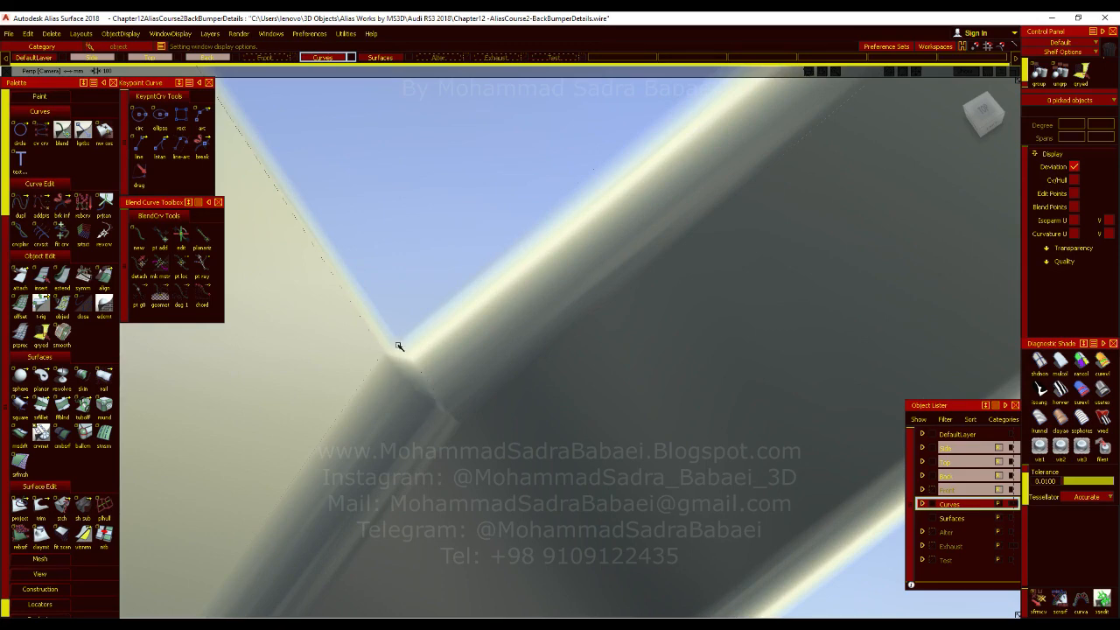
# Examine the corner where the fin's fillets meet, and the fin's whole outer edge from the rear.
pyautogui.keyDown('alt'); pyautogui.keyDown('shift'); pyautogui.moveTo(385, 366); pyautogui.dragTo(507, 389); pyautogui.keyUp('shift'); pyautogui.keyUp('alt')
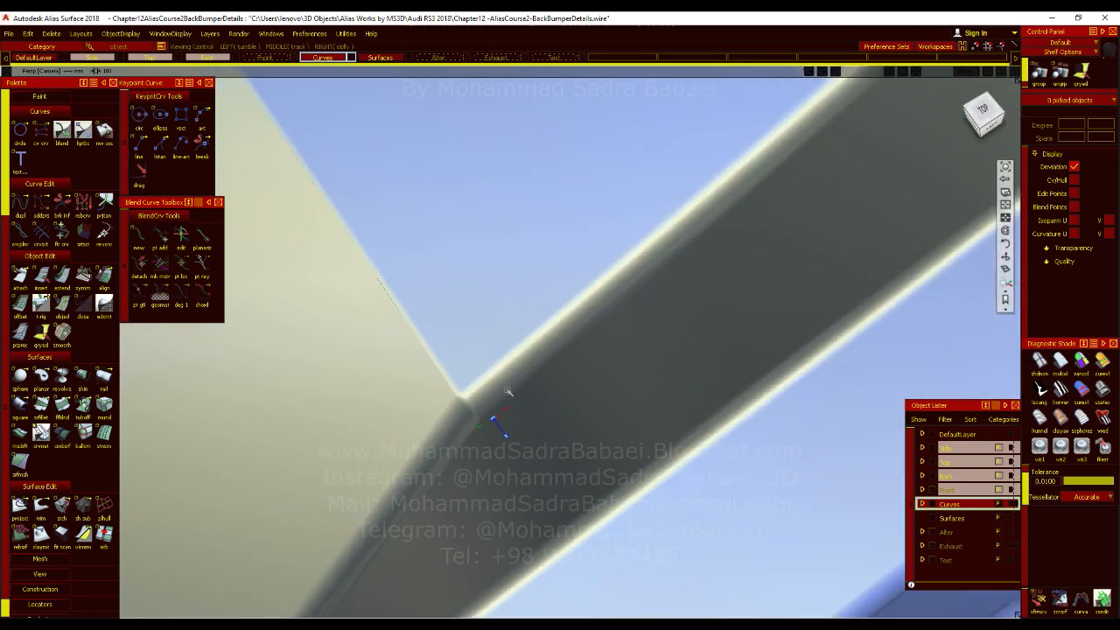
pyautogui.keyDown('alt'); pyautogui.keyDown('shift'); pyautogui.moveTo(526, 379); pyautogui.dragTo(517, 452, button='right'); pyautogui.keyUp('shift'); pyautogui.keyUp('alt')
pyautogui.keyDown('alt'); pyautogui.keyDown('shift'); pyautogui.moveTo(517, 452); pyautogui.dragTo(463, 342); pyautogui.keyUp('shift'); pyautogui.keyUp('alt')
pyautogui.keyDown('alt'); pyautogui.keyDown('shift'); pyautogui.moveTo(524, 374); pyautogui.dragTo(726, 354); pyautogui.keyUp('shift'); pyautogui.keyUp('alt')
pyautogui.keyDown('alt'); pyautogui.keyDown('shift'); pyautogui.moveTo(669, 370); pyautogui.dragTo(667, 318, button='right'); pyautogui.keyUp('shift'); pyautogui.keyUp('alt')
pyautogui.keyDown('alt'); pyautogui.keyDown('shift'); pyautogui.moveTo(678, 319); pyautogui.dragTo(634, 390); pyautogui.keyUp('shift'); pyautogui.keyUp('alt')
pyautogui.moveTo(634, 391)
pyautogui.keyDown('ctrl'); pyautogui.keyDown('shift'); pyautogui.mouseDown(button='right')
pyautogui.moveTo(612, 424)
pyautogui.moveTo(620, 453)
pyautogui.mouseUp(button='right'); pyautogui.keyUp('shift'); pyautogui.keyUp('ctrl')
pyautogui.keyDown('alt'); pyautogui.keyDown('shift'); pyautogui.moveTo(620, 453); pyautogui.dragTo(517, 438); pyautogui.keyUp('shift'); pyautogui.keyUp('alt')
pyautogui.keyDown('alt'); pyautogui.keyDown('shift'); pyautogui.click(550, 313); pyautogui.keyUp('shift'); pyautogui.keyUp('alt')
pyautogui.keyDown('alt'); pyautogui.keyDown('shift'); pyautogui.moveTo(550, 313); pyautogui.dragTo(582, 409, button='right'); pyautogui.keyUp('shift'); pyautogui.keyUp('alt')
pyautogui.moveTo(581, 409)
pyautogui.keyDown('alt'); pyautogui.keyDown('shift'); pyautogui.mouseDown()
pyautogui.moveTo(624, 354)
pyautogui.moveTo(644, 445)
pyautogui.mouseUp(); pyautogui.keyUp('shift'); pyautogui.keyUp('alt')
pyautogui.keyDown('alt'); pyautogui.keyDown('shift'); pyautogui.moveTo(645, 445); pyautogui.dragTo(622, 356, button='right'); pyautogui.keyUp('shift'); pyautogui.keyUp('alt')
pyautogui.moveTo(622, 356)
pyautogui.keyDown('alt'); pyautogui.keyDown('shift'); pyautogui.mouseDown()
pyautogui.moveTo(629, 350)
pyautogui.moveTo(616, 443)
pyautogui.moveTo(551, 449)
pyautogui.mouseUp(); pyautogui.keyUp('shift'); pyautogui.keyUp('alt')
pyautogui.keyDown('alt'); pyautogui.keyDown('shift'); pyautogui.moveTo(551, 450); pyautogui.dragTo(551, 374, button='middle'); pyautogui.keyUp('shift'); pyautogui.keyUp('alt')
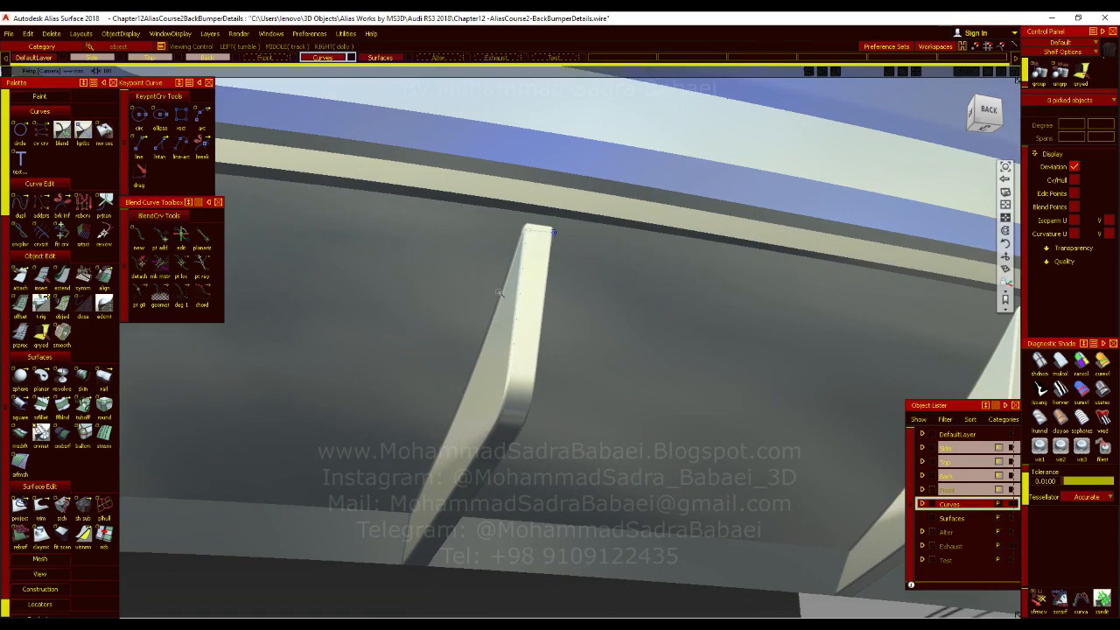
pyautogui.keyDown('alt'); pyautogui.keyDown('shift'); pyautogui.click(500, 292); pyautogui.keyUp('shift'); pyautogui.keyUp('alt')
pyautogui.keyDown('alt'); pyautogui.keyDown('shift'); pyautogui.moveTo(499, 291); pyautogui.dragTo(520, 425); pyautogui.keyUp('shift'); pyautogui.keyUp('alt')
pyautogui.keyDown('alt'); pyautogui.keyDown('shift'); pyautogui.moveTo(520, 425); pyautogui.dragTo(519, 373, button='right'); pyautogui.keyUp('shift'); pyautogui.keyUp('alt')
pyautogui.moveTo(520, 372)
pyautogui.keyDown('alt'); pyautogui.keyDown('shift'); pyautogui.mouseDown()
pyautogui.moveTo(523, 351)
pyautogui.moveTo(520, 419)
pyautogui.moveTo(288, 443)
pyautogui.moveTo(416, 424)
pyautogui.moveTo(515, 321)
pyautogui.mouseUp(); pyautogui.keyUp('shift'); pyautogui.keyUp('alt')
pyautogui.keyDown('alt'); pyautogui.keyDown('shift'); pyautogui.moveTo(554, 428); pyautogui.dragTo(583, 360); pyautogui.keyUp('shift'); pyautogui.keyUp('alt')
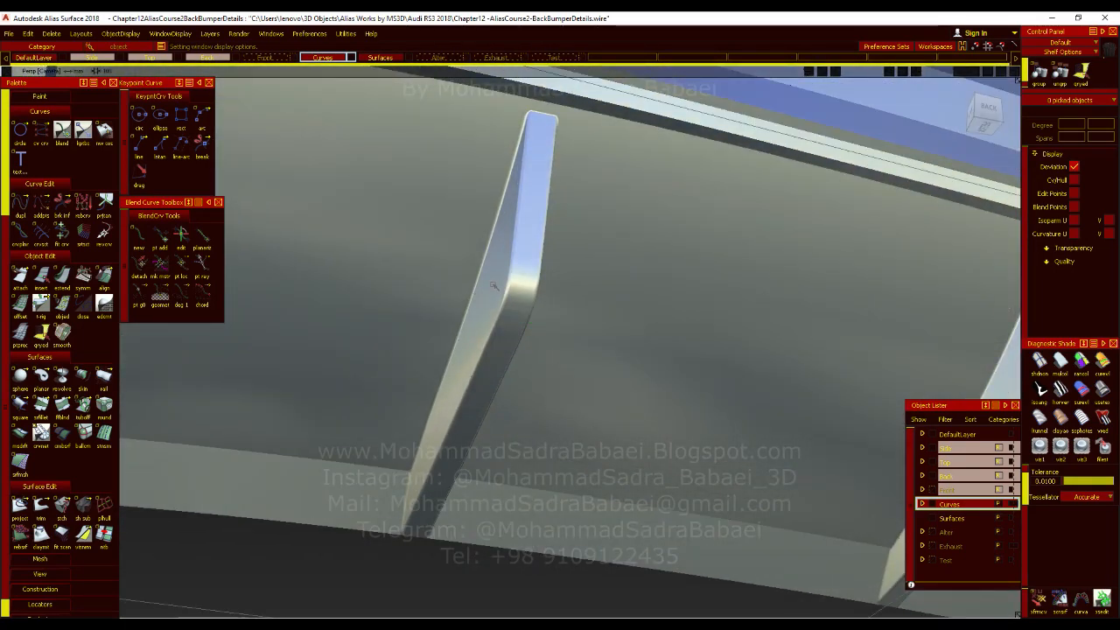
# Check the fin's outer face and edge fillets with curvature evaluation shading.
pyautogui.keyDown('alt'); pyautogui.keyDown('shift'); pyautogui.moveTo(516, 285); pyautogui.dragTo(988, 328, button='right'); pyautogui.keyUp('shift'); pyautogui.keyUp('alt')
pyautogui.click(1103, 362)
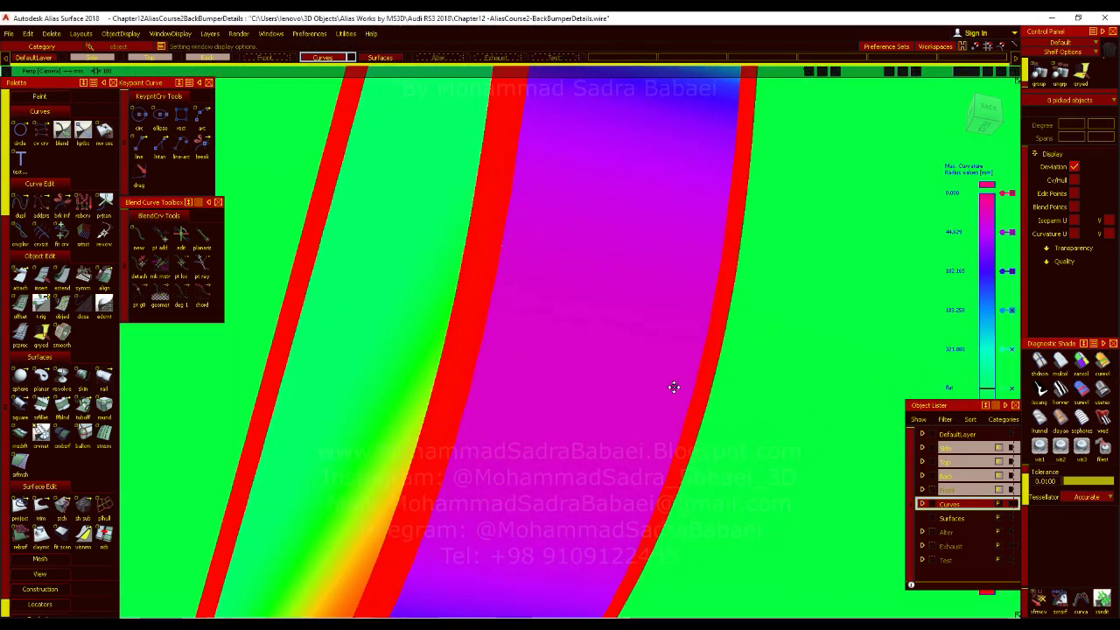
pyautogui.keyDown('alt'); pyautogui.keyDown('shift'); pyautogui.moveTo(526, 314); pyautogui.dragTo(495, 372); pyautogui.keyUp('shift'); pyautogui.keyUp('alt')
pyautogui.keyDown('alt'); pyautogui.keyDown('shift'); pyautogui.moveTo(495, 372); pyautogui.dragTo(490, 400, button='middle'); pyautogui.keyUp('shift'); pyautogui.keyUp('alt')
pyautogui.keyDown('alt'); pyautogui.keyDown('shift'); pyautogui.moveTo(490, 400); pyautogui.dragTo(593, 377, button='right'); pyautogui.keyUp('shift'); pyautogui.keyUp('alt')
pyautogui.moveTo(592, 378)
pyautogui.keyDown('alt'); pyautogui.keyDown('shift'); pyautogui.mouseDown()
pyautogui.moveTo(538, 357)
pyautogui.moveTo(525, 335)
pyautogui.mouseUp(); pyautogui.keyUp('shift'); pyautogui.keyUp('alt')
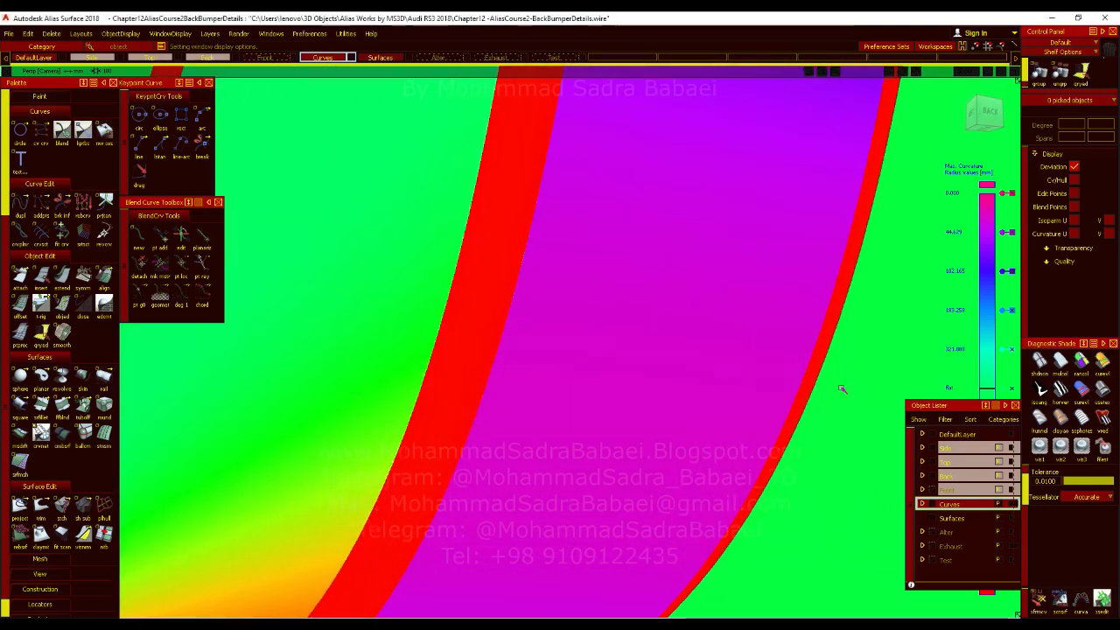
# Check the reflection flow across the fin's side, fillets and outer face with zebra stripes, and restore the ordinary shading.
pyautogui.click(1059, 391)
pyautogui.moveTo(603, 409)
pyautogui.keyDown('alt'); pyautogui.keyDown('shift'); pyautogui.mouseDown()
pyautogui.moveTo(579, 417)
pyautogui.moveTo(594, 406)
pyautogui.moveTo(540, 382)
pyautogui.moveTo(450, 387)
pyautogui.mouseUp(); pyautogui.keyUp('shift'); pyautogui.keyUp('alt')
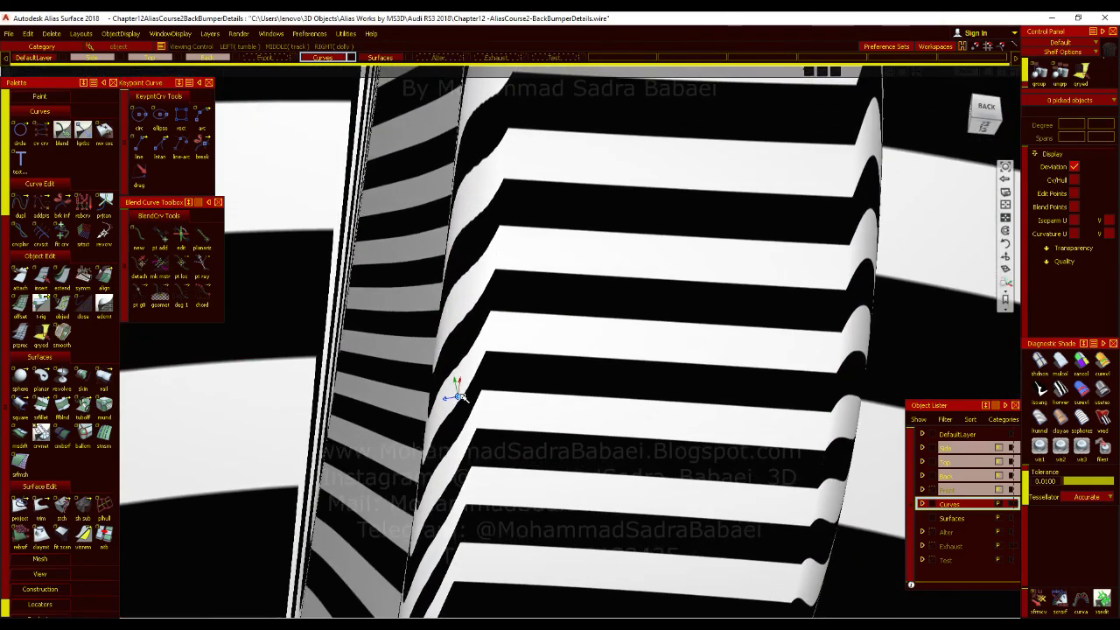
pyautogui.moveTo(502, 435)
pyautogui.keyDown('alt'); pyautogui.keyDown('shift'); pyautogui.mouseDown()
pyautogui.moveTo(450, 388)
pyautogui.moveTo(555, 475)
pyautogui.moveTo(645, 423)
pyautogui.mouseUp(); pyautogui.keyUp('shift'); pyautogui.keyUp('alt')
pyautogui.click(1102, 392)
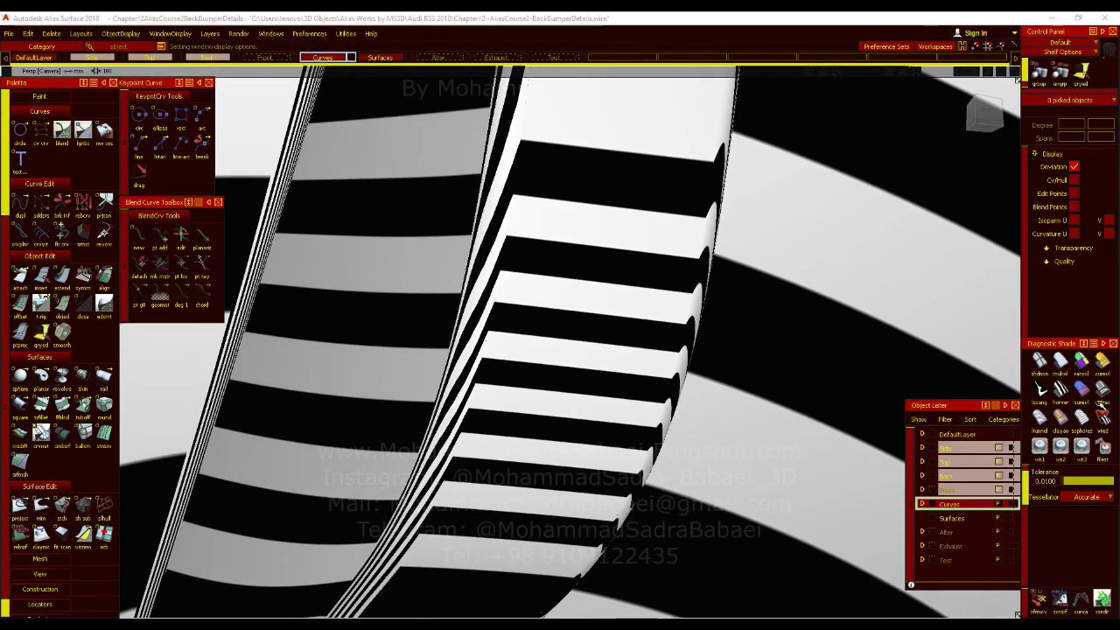
pyautogui.moveTo(543, 411)
pyautogui.keyDown('alt'); pyautogui.keyDown('shift'); pyautogui.mouseDown(button='right')
pyautogui.moveTo(540, 430)
pyautogui.moveTo(550, 364)
pyautogui.mouseUp(button='right'); pyautogui.keyUp('shift'); pyautogui.keyUp('alt')
# Examine the fin's upper end and the fillet around its tip with the control display on.
pyautogui.moveTo(584, 231)
pyautogui.keyDown('alt'); pyautogui.keyDown('shift'); pyautogui.mouseDown(button='middle')
pyautogui.moveTo(542, 395)
pyautogui.moveTo(544, 441)
pyautogui.mouseUp(button='middle'); pyautogui.keyUp('shift'); pyautogui.keyUp('alt')
pyautogui.keyDown('alt'); pyautogui.keyDown('shift'); pyautogui.click(572, 233); pyautogui.keyUp('shift'); pyautogui.keyUp('alt')
pyautogui.moveTo(572, 234)
pyautogui.keyDown('alt'); pyautogui.keyDown('shift'); pyautogui.mouseDown()
pyautogui.moveTo(507, 307)
pyautogui.moveTo(622, 380)
pyautogui.moveTo(605, 394)
pyautogui.moveTo(623, 354)
pyautogui.mouseUp(); pyautogui.keyUp('shift'); pyautogui.keyUp('alt')
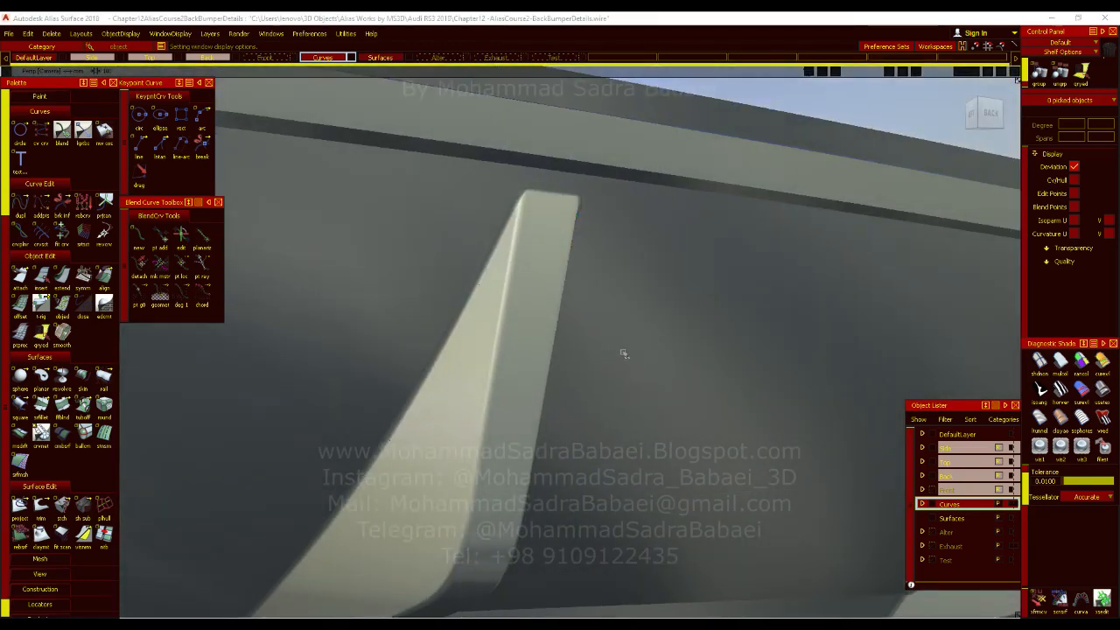
pyautogui.keyDown('alt'); pyautogui.keyDown('shift'); pyautogui.click(551, 201); pyautogui.keyUp('shift'); pyautogui.keyUp('alt')
pyautogui.keyDown('alt'); pyautogui.keyDown('shift'); pyautogui.moveTo(578, 345); pyautogui.dragTo(551, 446, button='middle'); pyautogui.keyUp('shift'); pyautogui.keyUp('alt')
pyautogui.moveTo(551, 446)
pyautogui.keyDown('alt'); pyautogui.keyDown('shift'); pyautogui.mouseDown(button='right')
pyautogui.moveTo(577, 375)
pyautogui.moveTo(588, 428)
pyautogui.mouseUp(button='right'); pyautogui.keyUp('shift'); pyautogui.keyUp('alt')
pyautogui.keyDown('alt'); pyautogui.keyDown('shift'); pyautogui.moveTo(588, 428); pyautogui.dragTo(594, 416, button='middle'); pyautogui.keyUp('shift'); pyautogui.keyUp('alt')
pyautogui.keyDown('alt'); pyautogui.keyDown('shift'); pyautogui.moveTo(594, 416); pyautogui.dragTo(461, 302); pyautogui.keyUp('shift'); pyautogui.keyUp('alt')
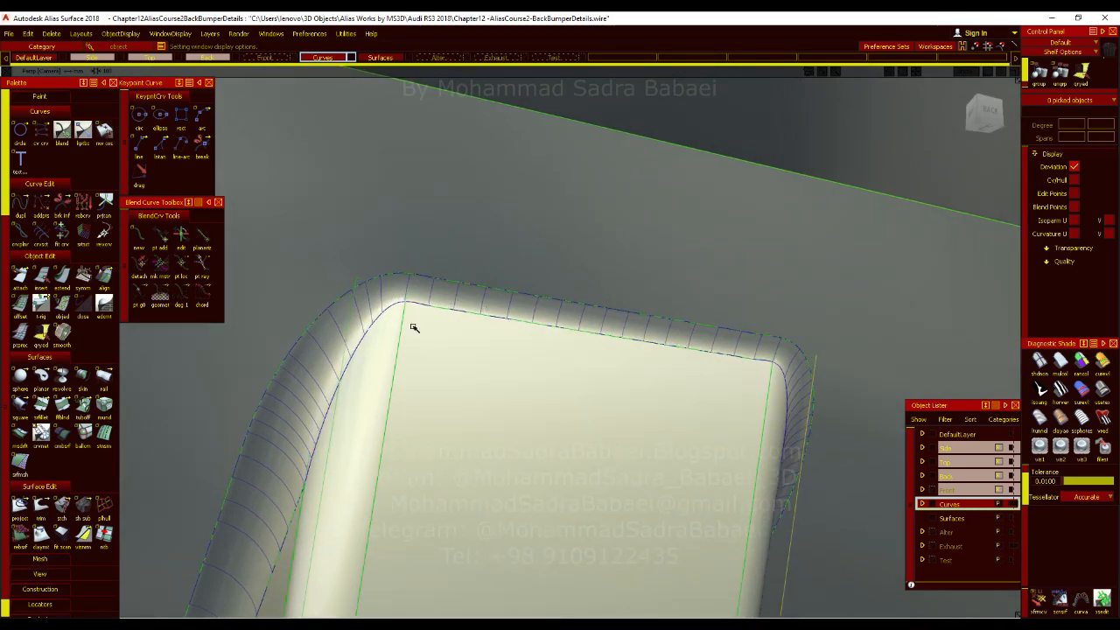
# Try to intersect the fin's outer face with the fillet around its upper end and trim it, keeping the picked region.
pyautogui.click(40, 504)
pyautogui.click(451, 349)
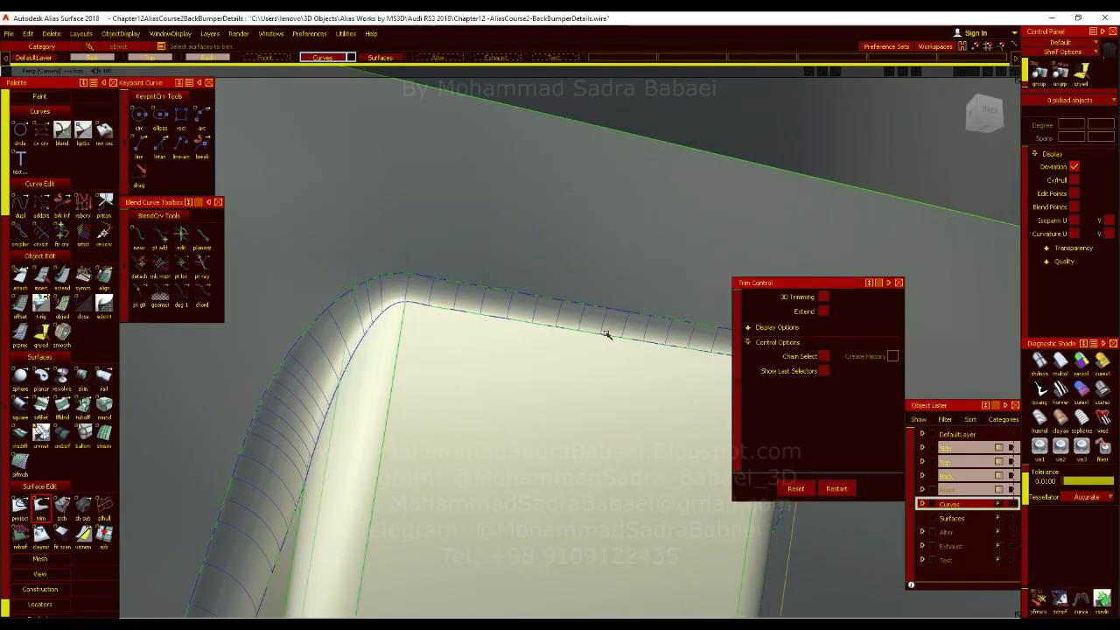
pyautogui.keyDown('ctrl'); pyautogui.keyDown('shift'); pyautogui.moveTo(519, 281); pyautogui.dragTo(501, 333); pyautogui.keyUp('shift'); pyautogui.keyUp('ctrl')
pyautogui.moveTo(24, 514); pyautogui.dragTo(62, 512)
pyautogui.click(475, 370)
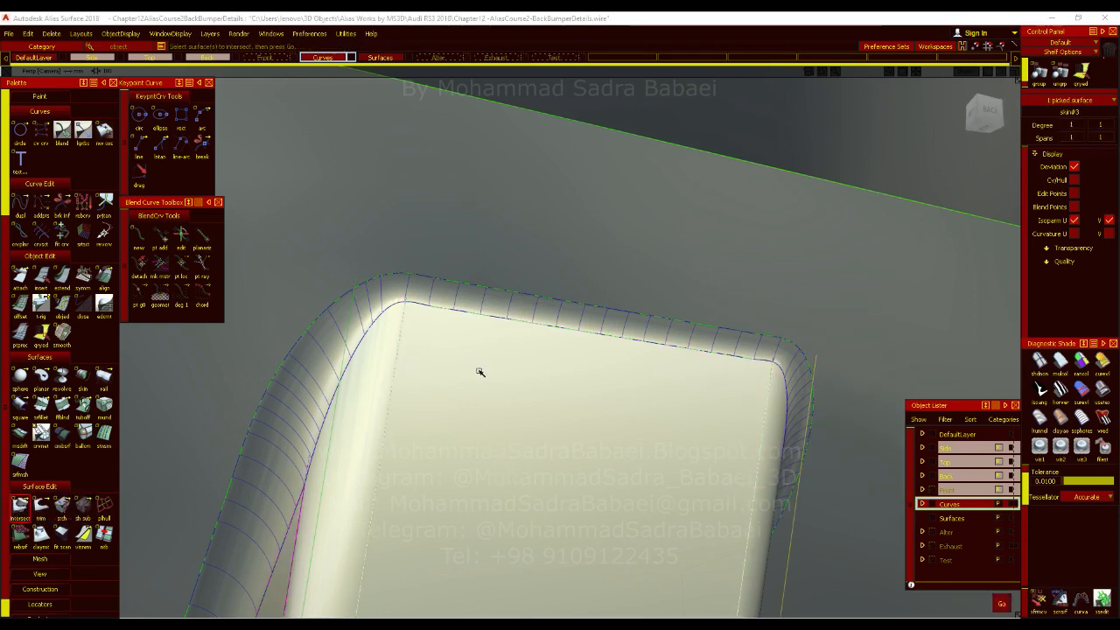
pyautogui.press('space')
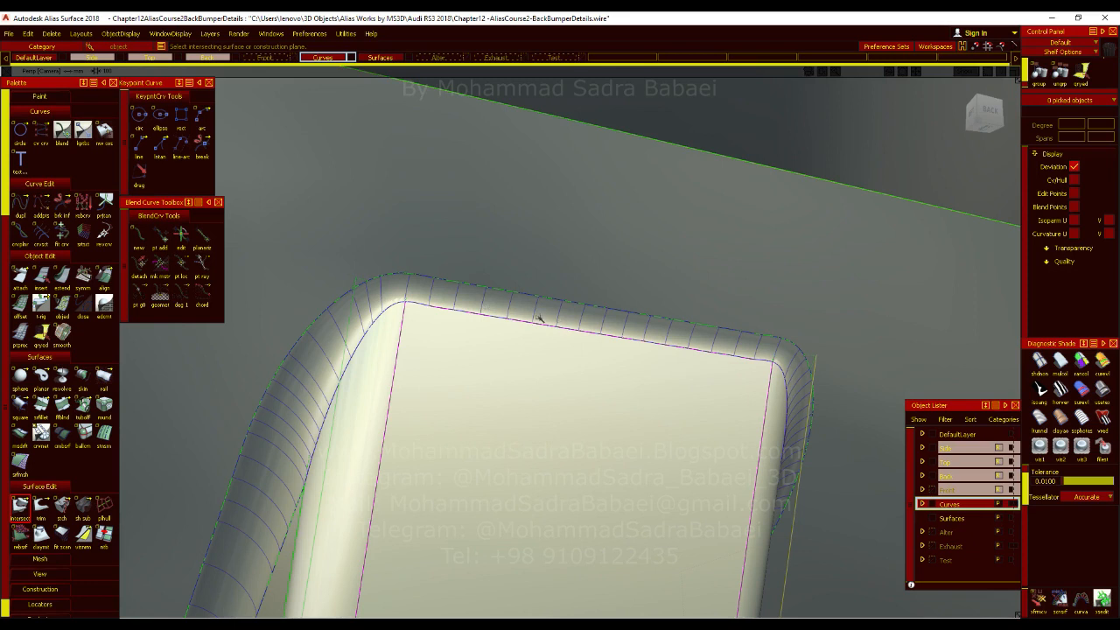
pyautogui.click(40, 508)
pyautogui.click(475, 400)
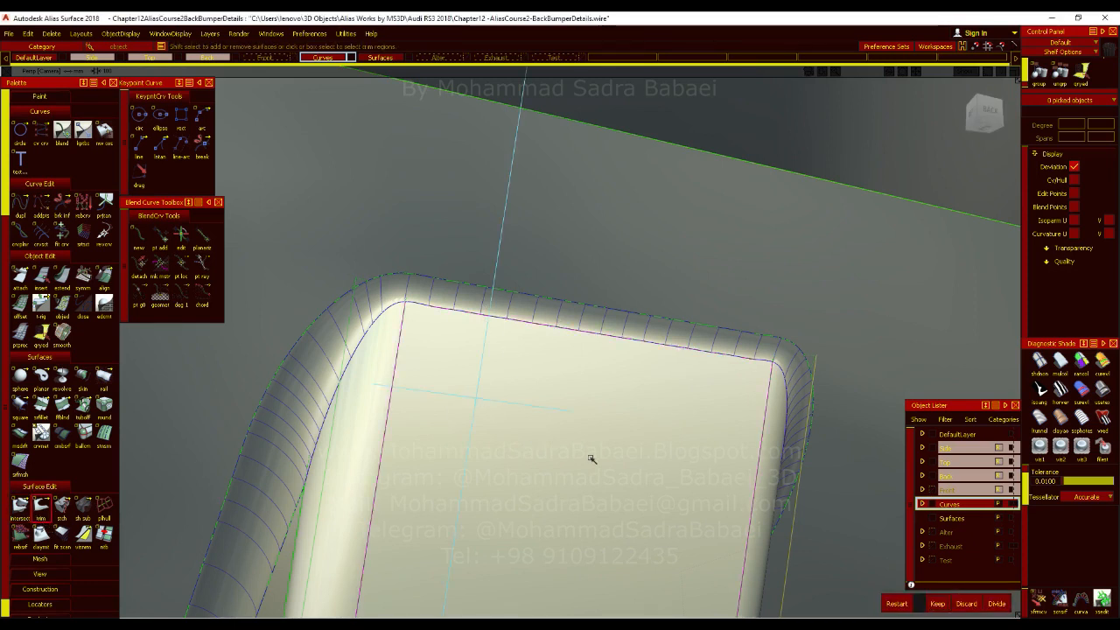
pyautogui.click(932, 604)
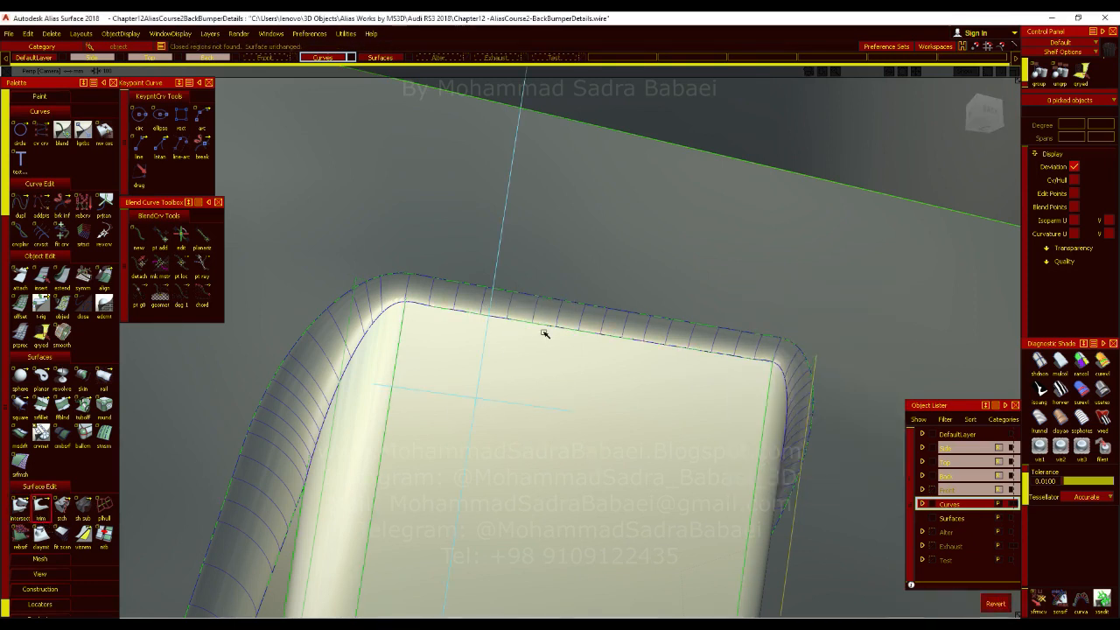
# Examine the fin's upper end without the control display, and the complete row of diffuser fins from low rear angles.
pyautogui.keyDown('alt'); pyautogui.keyDown('shift'); pyautogui.moveTo(640, 429); pyautogui.dragTo(595, 431, button='right'); pyautogui.keyUp('shift'); pyautogui.keyUp('alt')
pyautogui.keyDown('alt'); pyautogui.keyDown('shift'); pyautogui.moveTo(595, 430); pyautogui.dragTo(609, 373); pyautogui.keyUp('shift'); pyautogui.keyUp('alt')
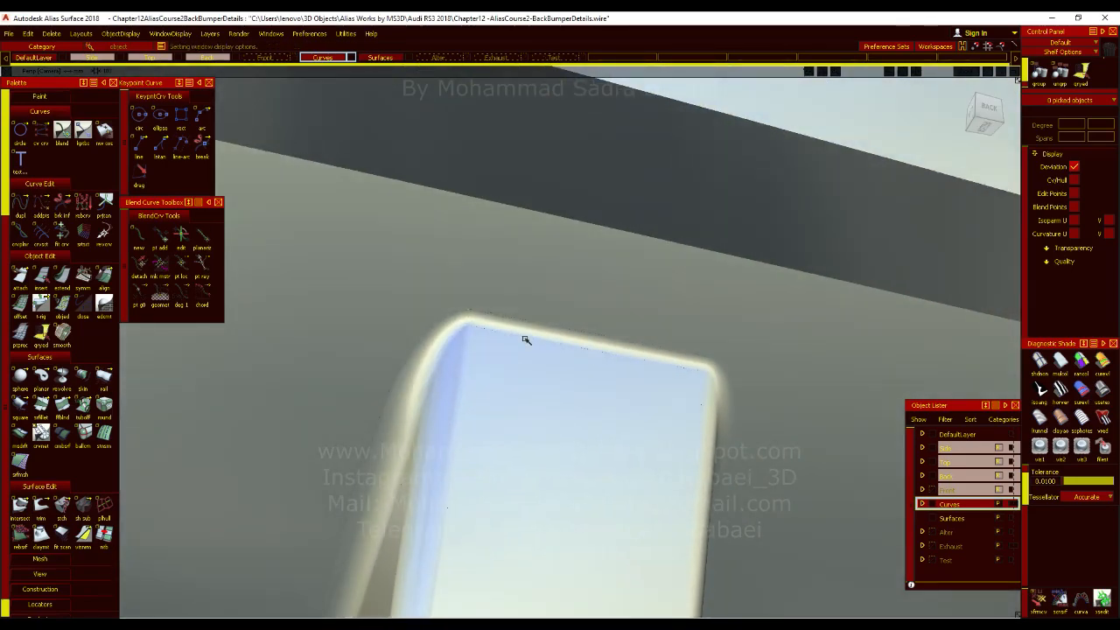
pyautogui.keyDown('alt'); pyautogui.keyDown('shift'); pyautogui.moveTo(568, 425); pyautogui.dragTo(437, 508, button='right'); pyautogui.keyUp('shift'); pyautogui.keyUp('alt')
pyautogui.keyDown('alt'); pyautogui.keyDown('shift'); pyautogui.moveTo(438, 508); pyautogui.dragTo(615, 458); pyautogui.keyUp('shift'); pyautogui.keyUp('alt')
pyautogui.keyDown('alt'); pyautogui.keyDown('shift'); pyautogui.moveTo(615, 458); pyautogui.dragTo(610, 358, button='middle'); pyautogui.keyUp('shift'); pyautogui.keyUp('alt')
pyautogui.keyDown('ctrl'); pyautogui.keyDown('shift'); pyautogui.moveTo(611, 394); pyautogui.dragTo(611, 366); pyautogui.keyUp('shift'); pyautogui.keyUp('ctrl')
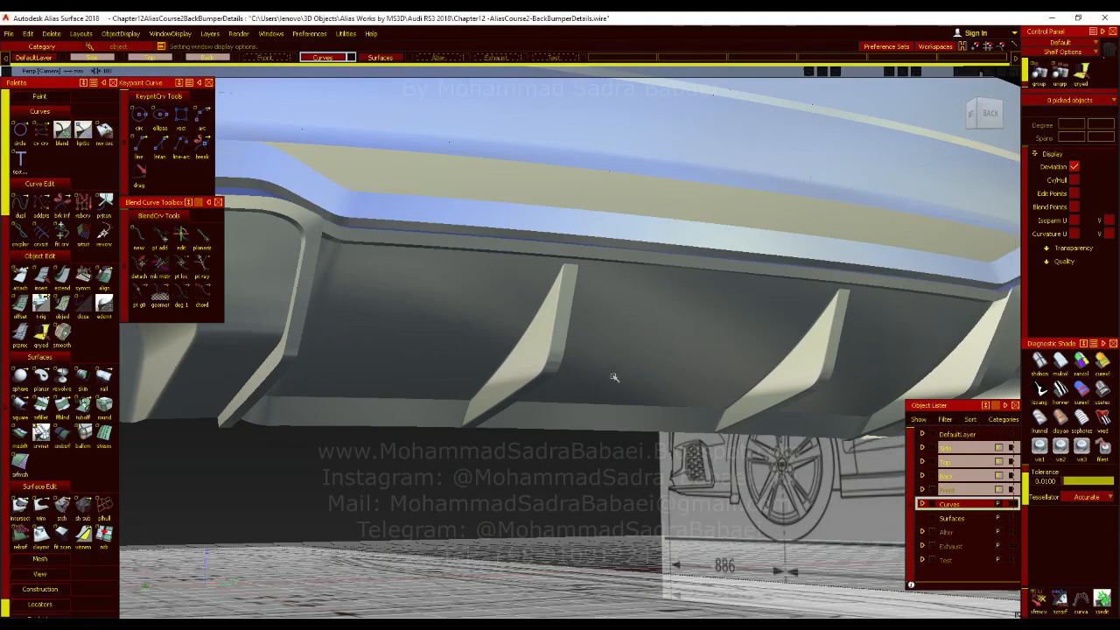
pyautogui.keyDown('alt'); pyautogui.keyDown('shift'); pyautogui.moveTo(607, 479); pyautogui.dragTo(543, 503); pyautogui.keyUp('shift'); pyautogui.keyUp('alt')
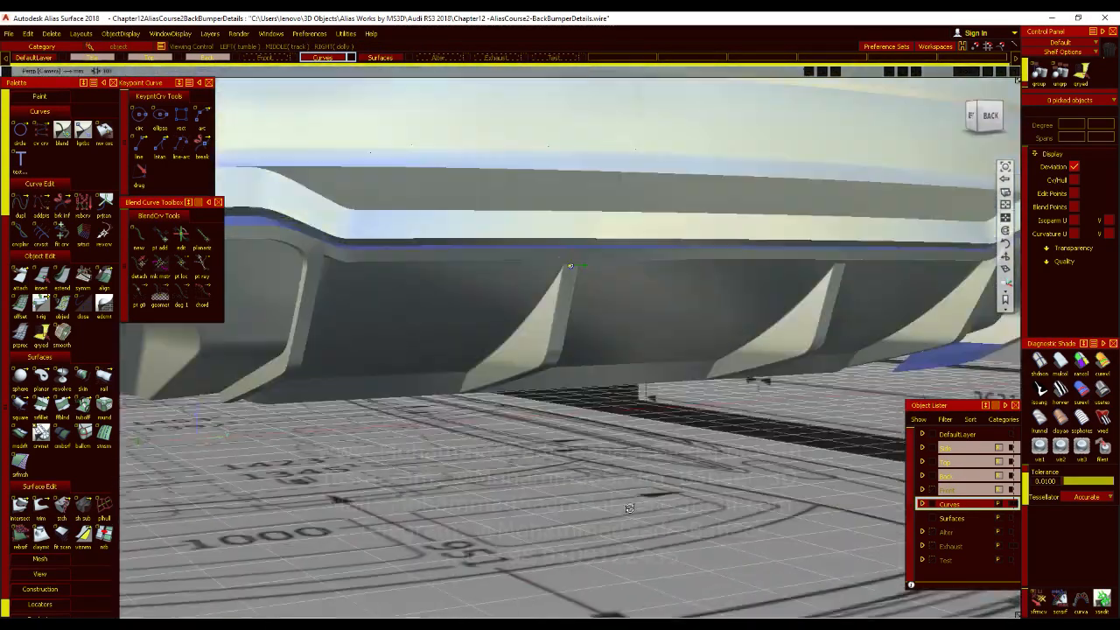
pyautogui.keyDown('alt'); pyautogui.keyDown('shift'); pyautogui.moveTo(543, 503); pyautogui.dragTo(630, 467, button='right'); pyautogui.keyUp('shift'); pyautogui.keyUp('alt')
pyautogui.keyDown('alt'); pyautogui.keyDown('shift'); pyautogui.moveTo(630, 467); pyautogui.dragTo(617, 447, button='middle'); pyautogui.keyUp('shift'); pyautogui.keyUp('alt')
pyautogui.keyDown('alt'); pyautogui.keyDown('shift'); pyautogui.moveTo(618, 446); pyautogui.dragTo(534, 385, button='right'); pyautogui.keyUp('shift'); pyautogui.keyUp('alt')
pyautogui.keyDown('alt'); pyautogui.keyDown('shift'); pyautogui.moveTo(558, 446); pyautogui.dragTo(528, 440); pyautogui.keyUp('shift'); pyautogui.keyUp('alt')
pyautogui.keyDown('alt'); pyautogui.keyDown('shift'); pyautogui.moveTo(529, 440); pyautogui.dragTo(494, 441, button='right'); pyautogui.keyUp('shift'); pyautogui.keyUp('alt')
pyautogui.keyDown('alt'); pyautogui.keyDown('shift'); pyautogui.moveTo(495, 442); pyautogui.dragTo(713, 494); pyautogui.keyUp('shift'); pyautogui.keyUp('alt')
pyautogui.keyDown('alt'); pyautogui.keyDown('shift'); pyautogui.moveTo(713, 494); pyautogui.dragTo(663, 499, button='right'); pyautogui.keyUp('shift'); pyautogui.keyUp('alt')
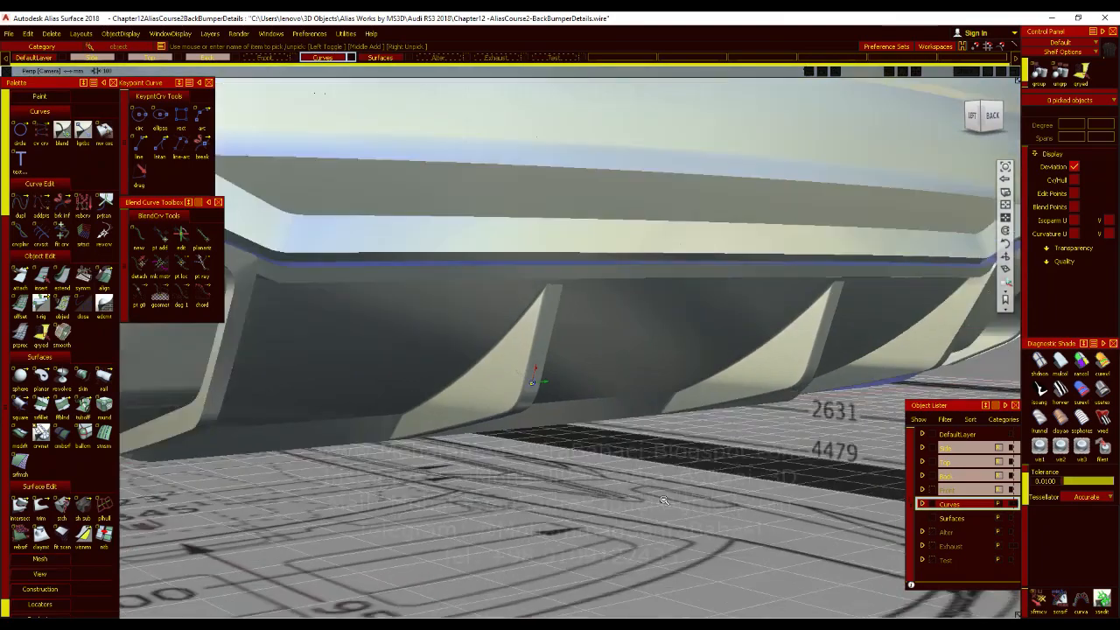
pyautogui.keyDown('alt'); pyautogui.keyDown('shift'); pyautogui.moveTo(664, 499); pyautogui.dragTo(678, 506); pyautogui.keyUp('shift'); pyautogui.keyUp('alt')
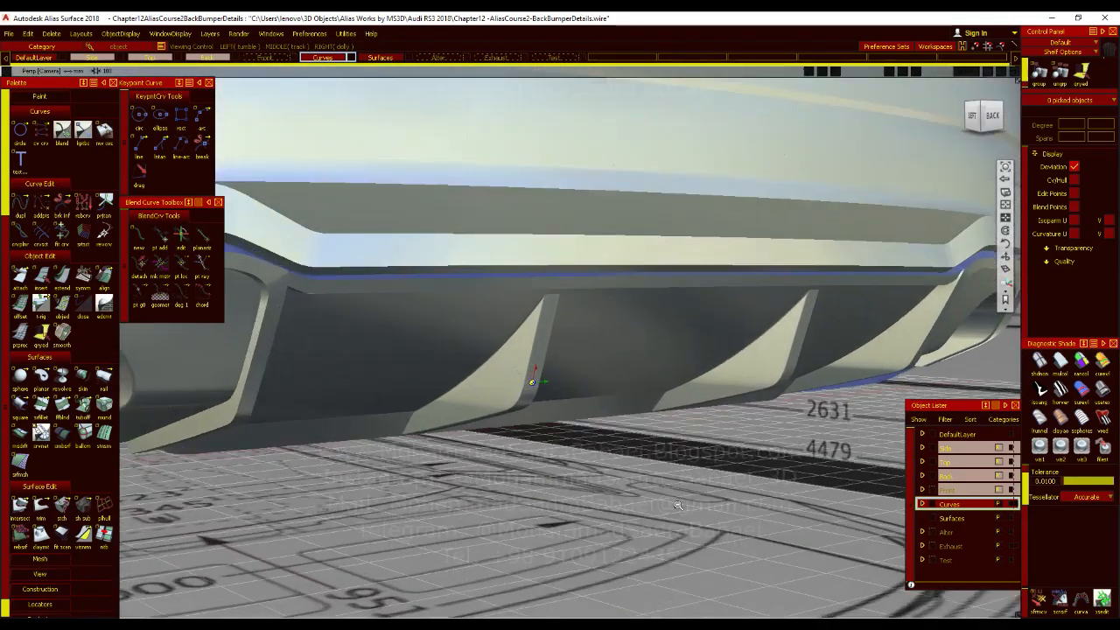
pyautogui.keyDown('alt'); pyautogui.keyDown('shift'); pyautogui.moveTo(678, 506); pyautogui.dragTo(705, 468, button='right'); pyautogui.keyUp('shift'); pyautogui.keyUp('alt')
pyautogui.keyDown('alt'); pyautogui.keyDown('shift'); pyautogui.moveTo(657, 439); pyautogui.dragTo(629, 406); pyautogui.keyUp('shift'); pyautogui.keyUp('alt')
pyautogui.keyDown('alt'); pyautogui.keyDown('shift'); pyautogui.moveTo(631, 409); pyautogui.dragTo(628, 448, button='right'); pyautogui.keyUp('shift'); pyautogui.keyUp('alt')
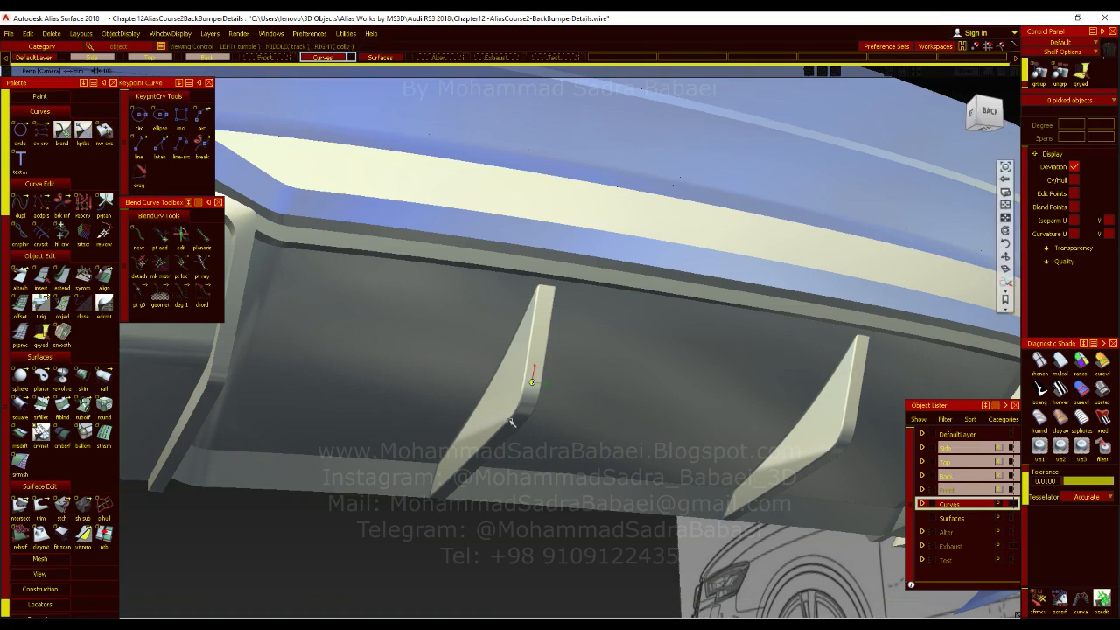
# Inspect the shape and edge highlights of the two middle fins up close and against the whole rear bumper.
pyautogui.keyDown('alt'); pyautogui.keyDown('shift'); pyautogui.moveTo(565, 423); pyautogui.dragTo(368, 531, button='right'); pyautogui.keyUp('shift'); pyautogui.keyUp('alt')
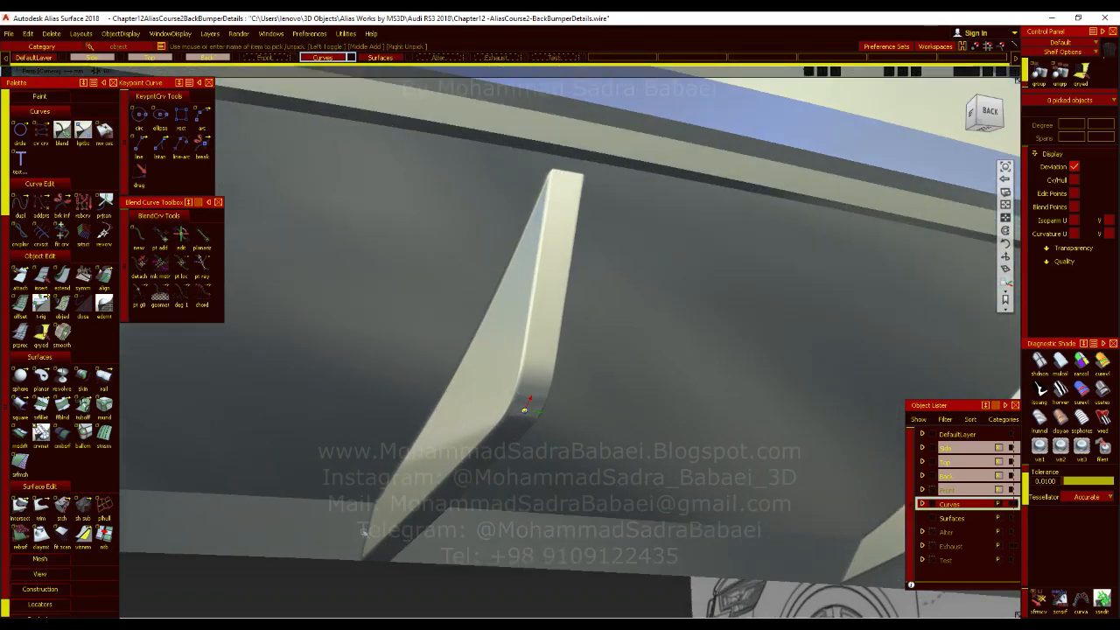
pyautogui.keyDown('alt'); pyautogui.keyDown('shift'); pyautogui.moveTo(426, 503); pyautogui.dragTo(368, 470, button='right'); pyautogui.keyUp('shift'); pyautogui.keyUp('alt')
pyautogui.keyDown('alt'); pyautogui.keyDown('shift'); pyautogui.moveTo(498, 355); pyautogui.dragTo(495, 426, button='right'); pyautogui.keyUp('shift'); pyautogui.keyUp('alt')
pyautogui.keyDown('alt'); pyautogui.keyDown('shift'); pyautogui.moveTo(495, 426); pyautogui.dragTo(415, 414); pyautogui.keyUp('shift'); pyautogui.keyUp('alt')
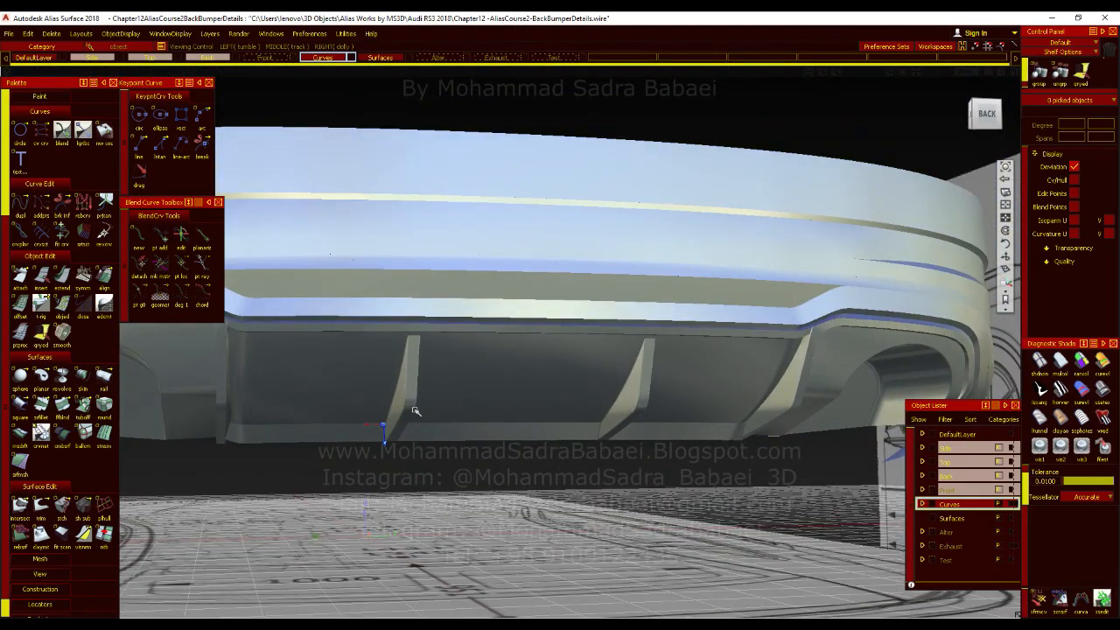
pyautogui.keyDown('alt'); pyautogui.keyDown('shift'); pyautogui.moveTo(424, 450); pyautogui.dragTo(447, 412, button='right'); pyautogui.keyUp('shift'); pyautogui.keyUp('alt')
pyautogui.keyDown('alt'); pyautogui.keyDown('shift'); pyautogui.moveTo(447, 412); pyautogui.dragTo(557, 385); pyautogui.keyUp('shift'); pyautogui.keyUp('alt')
pyautogui.hotkey('alt', 'm')
pyautogui.hotkey('alt', 'm')
pyautogui.keyDown('alt'); pyautogui.keyDown('shift'); pyautogui.moveTo(550, 368); pyautogui.dragTo(546, 424, button='right'); pyautogui.keyUp('shift'); pyautogui.keyUp('alt')
pyautogui.keyDown('alt'); pyautogui.keyDown('shift'); pyautogui.moveTo(546, 424); pyautogui.dragTo(487, 428); pyautogui.keyUp('shift'); pyautogui.keyUp('alt')
pyautogui.keyDown('alt'); pyautogui.keyDown('shift'); pyautogui.moveTo(487, 428); pyautogui.dragTo(492, 395, button='right'); pyautogui.keyUp('shift'); pyautogui.keyUp('alt')
pyautogui.keyDown('alt'); pyautogui.keyDown('shift'); pyautogui.moveTo(493, 394); pyautogui.dragTo(562, 383, button='middle'); pyautogui.keyUp('shift'); pyautogui.keyUp('alt')
pyautogui.keyDown('alt'); pyautogui.keyDown('shift'); pyautogui.moveTo(563, 383); pyautogui.dragTo(511, 144); pyautogui.keyUp('shift'); pyautogui.keyUp('alt')
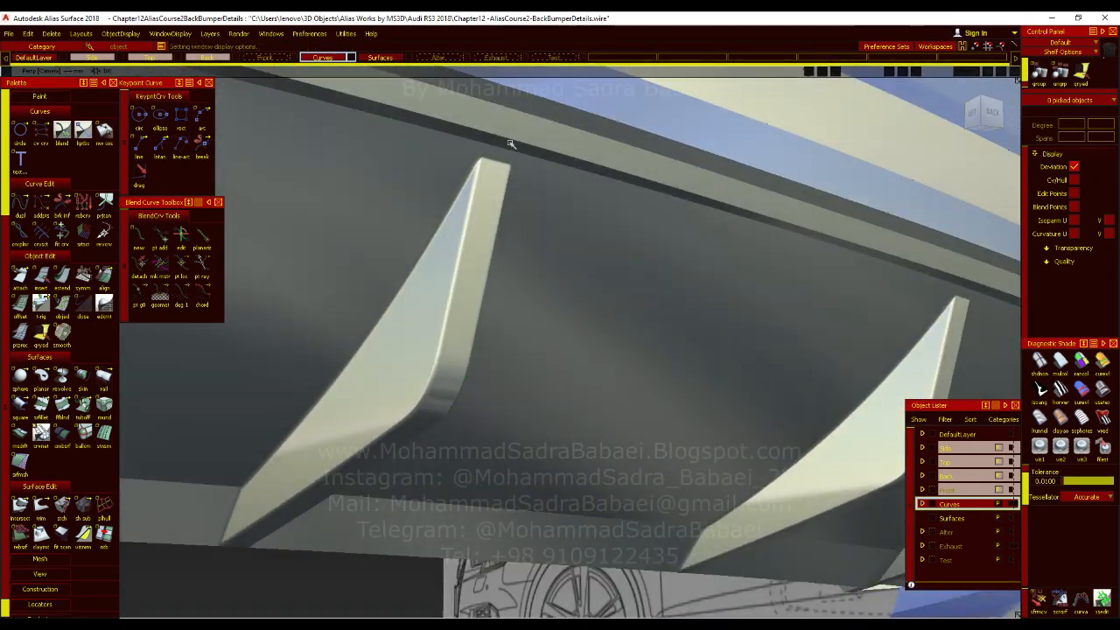
pyautogui.keyDown('alt'); pyautogui.keyDown('shift'); pyautogui.moveTo(487, 432); pyautogui.dragTo(628, 428, button='right'); pyautogui.keyUp('shift'); pyautogui.keyUp('alt')
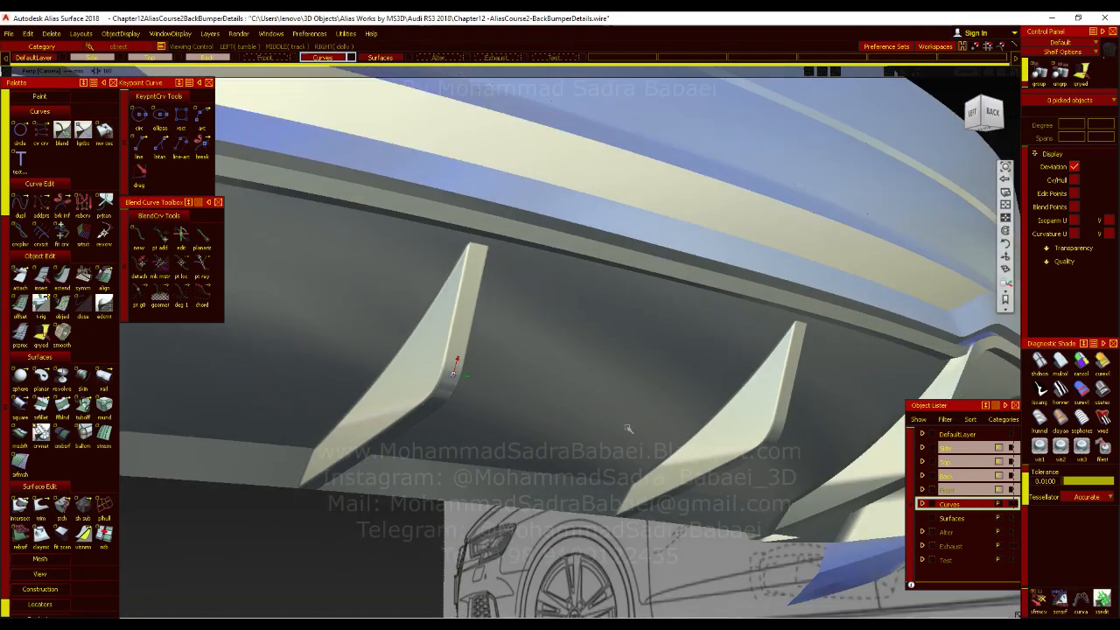
pyautogui.keyDown('alt'); pyautogui.keyDown('shift'); pyautogui.moveTo(627, 428); pyautogui.dragTo(595, 403); pyautogui.keyUp('shift'); pyautogui.keyUp('alt')
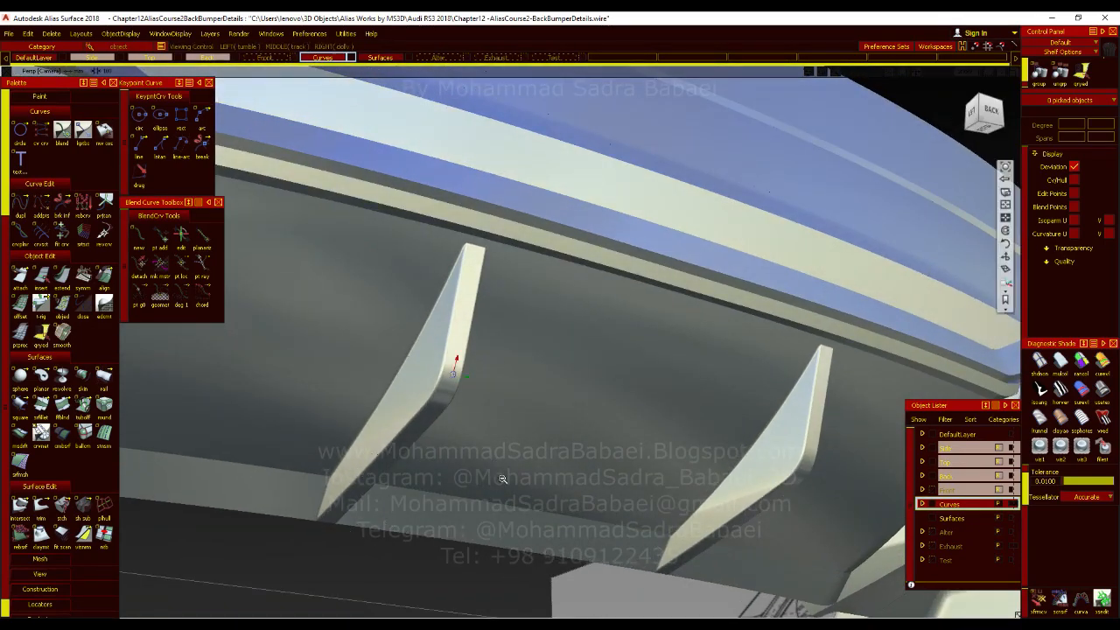
# Show the Exhaust layer to view the tailpipes together with the finished diffuser.
pyautogui.keyDown('alt'); pyautogui.keyDown('shift'); pyautogui.moveTo(502, 479); pyautogui.dragTo(395, 528, button='right'); pyautogui.keyUp('shift'); pyautogui.keyUp('alt')
pyautogui.keyDown('alt'); pyautogui.keyDown('shift'); pyautogui.moveTo(394, 527); pyautogui.dragTo(604, 559); pyautogui.keyUp('shift'); pyautogui.keyUp('alt')
pyautogui.keyDown('alt'); pyautogui.keyDown('shift'); pyautogui.moveTo(603, 560); pyautogui.dragTo(560, 490, button='right'); pyautogui.keyUp('shift'); pyautogui.keyUp('alt')
pyautogui.keyDown('alt'); pyautogui.keyDown('shift'); pyautogui.moveTo(560, 490); pyautogui.dragTo(542, 453); pyautogui.keyUp('shift'); pyautogui.keyUp('alt')
pyautogui.keyDown('alt'); pyautogui.keyDown('shift'); pyautogui.moveTo(542, 453); pyautogui.dragTo(604, 446, button='right'); pyautogui.keyUp('shift'); pyautogui.keyUp('alt')
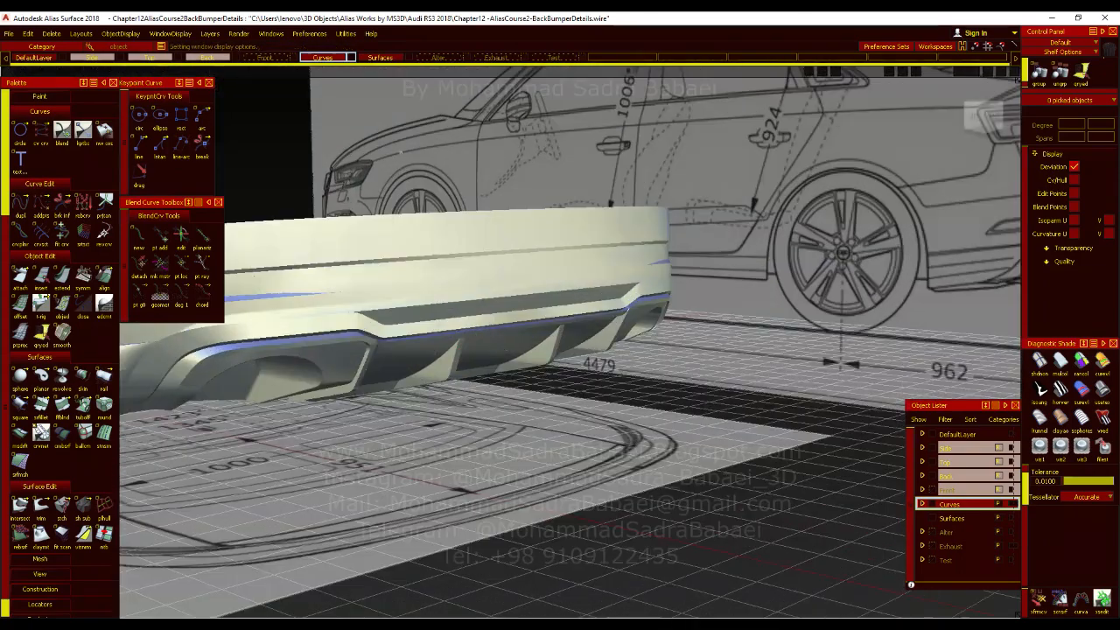
pyautogui.click(527, 60)
pyautogui.keyDown('alt'); pyautogui.keyDown('shift'); pyautogui.moveTo(509, 331); pyautogui.dragTo(523, 357, button='middle'); pyautogui.keyUp('shift'); pyautogui.keyUp('alt')
pyautogui.keyDown('alt'); pyautogui.keyDown('shift'); pyautogui.moveTo(523, 357); pyautogui.dragTo(534, 360); pyautogui.keyUp('shift'); pyautogui.keyUp('alt')
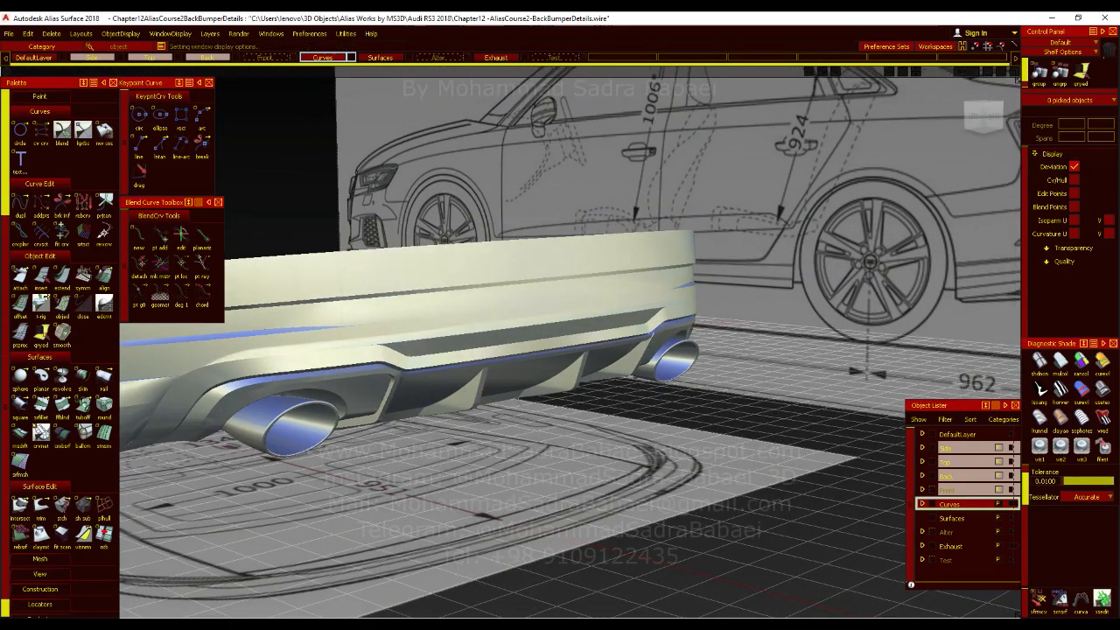
# Examine the diffuser's stepped edges around the tailpipe and the strip below the recess up close, with the surface boundaries displayed.
pyautogui.keyDown('alt'); pyautogui.keyDown('shift'); pyautogui.click(431, 394); pyautogui.keyUp('shift'); pyautogui.keyUp('alt')
pyautogui.keyDown('alt'); pyautogui.keyDown('shift'); pyautogui.moveTo(430, 394); pyautogui.dragTo(490, 403, button='right'); pyautogui.keyUp('shift'); pyautogui.keyUp('alt')
pyautogui.keyDown('alt'); pyautogui.keyDown('shift'); pyautogui.click(384, 346); pyautogui.keyUp('shift'); pyautogui.keyUp('alt')
pyautogui.moveTo(396, 393)
pyautogui.keyDown('alt'); pyautogui.keyDown('shift'); pyautogui.mouseDown()
pyautogui.moveTo(509, 305)
pyautogui.moveTo(498, 320)
pyautogui.mouseUp(); pyautogui.keyUp('shift'); pyautogui.keyUp('alt')
pyautogui.keyDown('alt'); pyautogui.keyDown('shift'); pyautogui.moveTo(498, 321); pyautogui.dragTo(782, 465, button='middle'); pyautogui.keyUp('shift'); pyautogui.keyUp('alt')
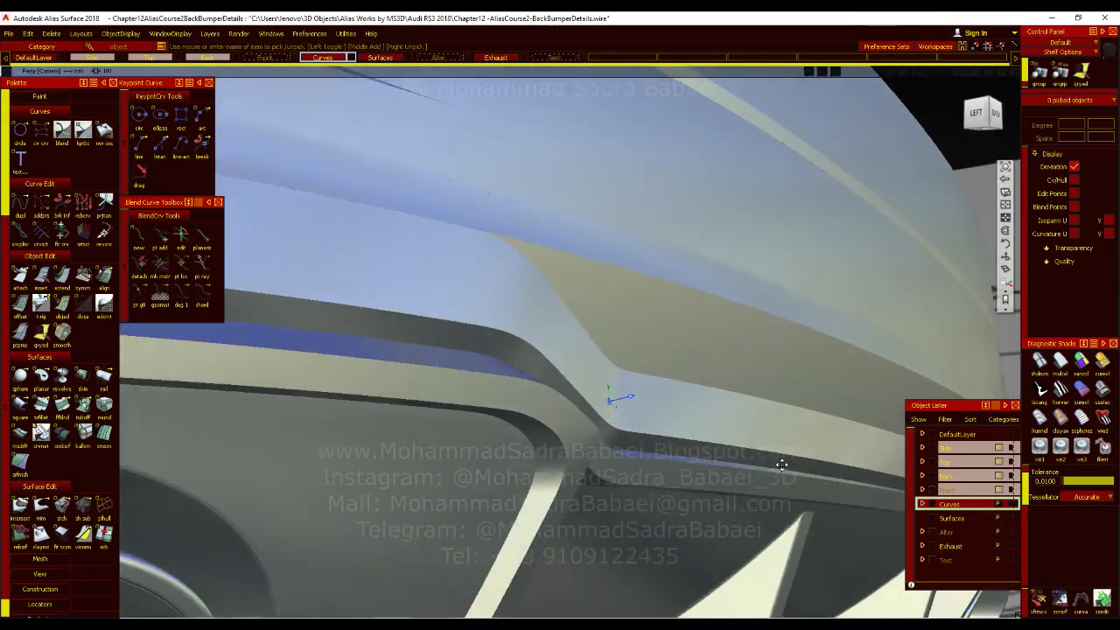
pyautogui.keyDown('alt'); pyautogui.keyDown('shift'); pyautogui.moveTo(782, 464); pyautogui.dragTo(857, 459, button='right'); pyautogui.keyUp('shift'); pyautogui.keyUp('alt')
pyautogui.keyDown('alt'); pyautogui.keyDown('shift'); pyautogui.click(367, 360); pyautogui.keyUp('shift'); pyautogui.keyUp('alt')
pyautogui.keyDown('alt'); pyautogui.keyDown('shift'); pyautogui.moveTo(369, 401); pyautogui.dragTo(461, 318); pyautogui.keyUp('shift'); pyautogui.keyUp('alt')
pyautogui.keyDown('alt'); pyautogui.keyDown('shift'); pyautogui.moveTo(501, 417); pyautogui.dragTo(487, 365, button='right'); pyautogui.keyUp('shift'); pyautogui.keyUp('alt')
pyautogui.keyDown('alt'); pyautogui.keyDown('shift'); pyautogui.moveTo(488, 365); pyautogui.dragTo(534, 376); pyautogui.keyUp('shift'); pyautogui.keyUp('alt')
pyautogui.keyDown('alt'); pyautogui.keyDown('shift'); pyautogui.moveTo(534, 376); pyautogui.dragTo(385, 578, button='middle'); pyautogui.keyUp('shift'); pyautogui.keyUp('alt')
pyautogui.keyDown('ctrl'); pyautogui.keyDown('shift'); pyautogui.moveTo(550, 303); pyautogui.dragTo(552, 272, button='right'); pyautogui.keyUp('shift'); pyautogui.keyUp('ctrl')
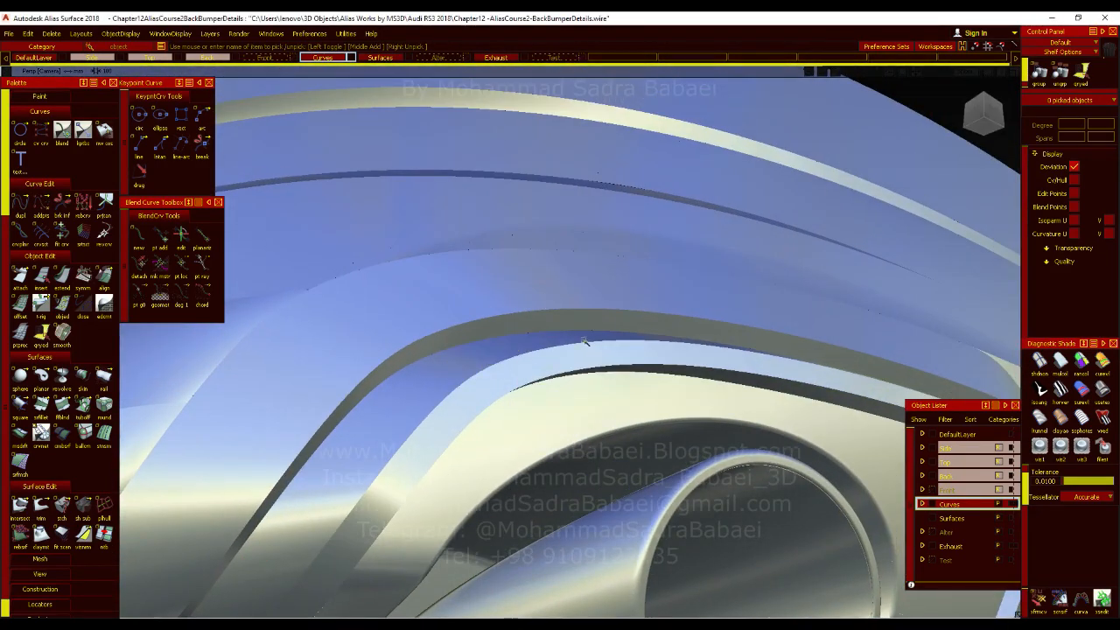
pyautogui.keyDown('alt'); pyautogui.keyDown('shift'); pyautogui.moveTo(569, 338); pyautogui.dragTo(542, 359); pyautogui.keyUp('shift'); pyautogui.keyUp('alt')
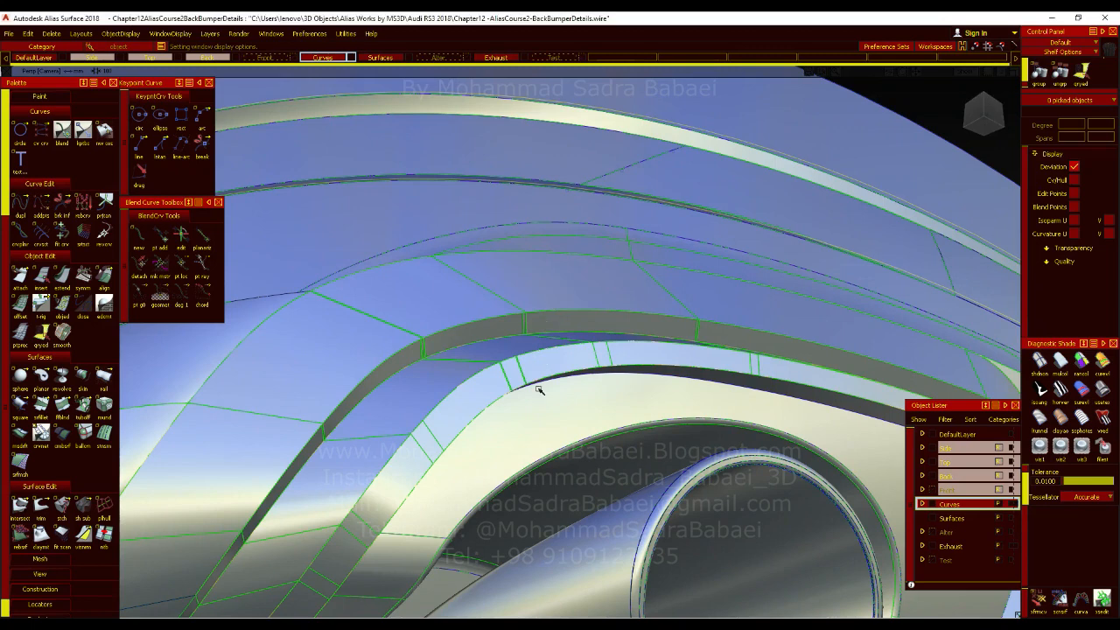
pyautogui.click(40, 406)
pyautogui.click(423, 320)
pyautogui.keyDown('alt'); pyautogui.keyDown('shift'); pyautogui.moveTo(463, 420); pyautogui.dragTo(420, 428, button='right'); pyautogui.keyUp('shift'); pyautogui.keyUp('alt')
pyautogui.keyDown('ctrl'); pyautogui.keyDown('shift'); pyautogui.moveTo(445, 433); pyautogui.dragTo(445, 399); pyautogui.keyUp('shift'); pyautogui.keyUp('ctrl')
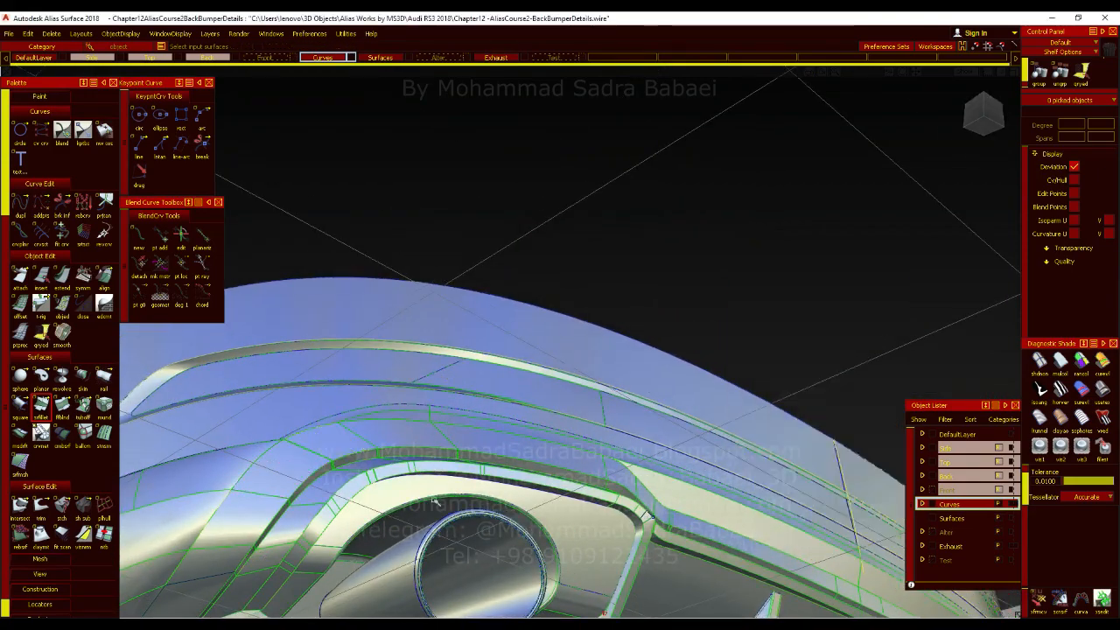
pyautogui.keyDown('alt'); pyautogui.keyDown('shift'); pyautogui.moveTo(314, 455); pyautogui.dragTo(370, 427, button='right'); pyautogui.keyUp('shift'); pyautogui.keyUp('alt')
pyautogui.keyDown('alt'); pyautogui.keyDown('shift'); pyautogui.moveTo(369, 455); pyautogui.dragTo(324, 376, button='middle'); pyautogui.keyUp('shift'); pyautogui.keyUp('alt')
pyautogui.keyDown('alt'); pyautogui.keyDown('shift'); pyautogui.moveTo(324, 376); pyautogui.dragTo(382, 545, button='right'); pyautogui.keyUp('shift'); pyautogui.keyUp('alt')
pyautogui.keyDown('alt'); pyautogui.keyDown('shift'); pyautogui.moveTo(382, 545); pyautogui.dragTo(437, 525); pyautogui.keyUp('shift'); pyautogui.keyUp('alt')
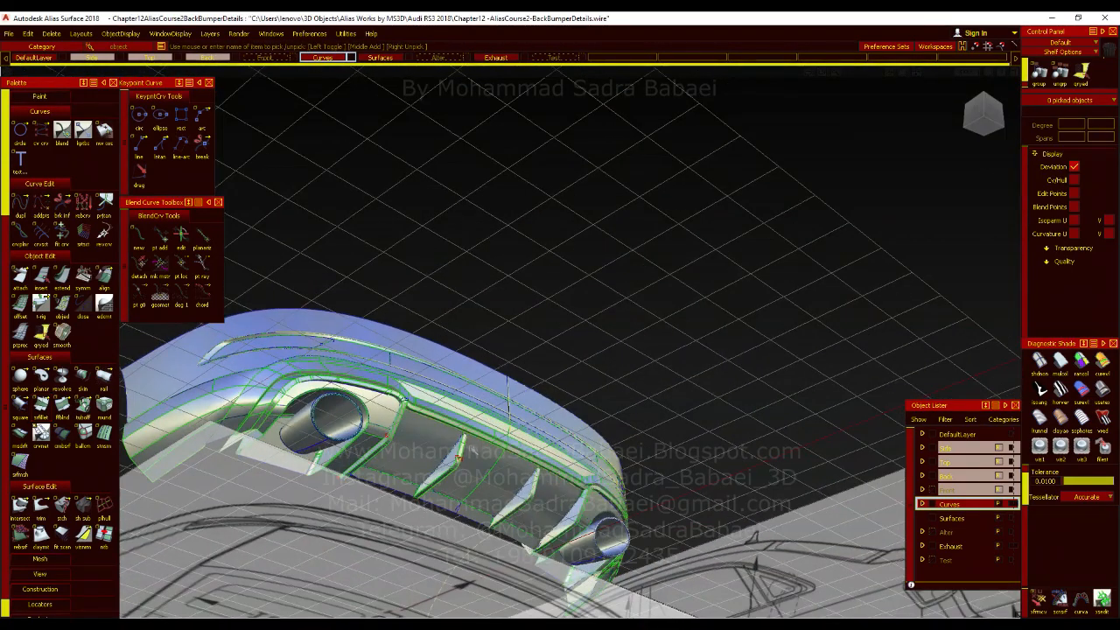
pyautogui.keyDown('alt'); pyautogui.keyDown('shift'); pyautogui.moveTo(306, 437); pyautogui.dragTo(346, 342, button='right'); pyautogui.keyUp('shift'); pyautogui.keyUp('alt')
pyautogui.click(46, 409)
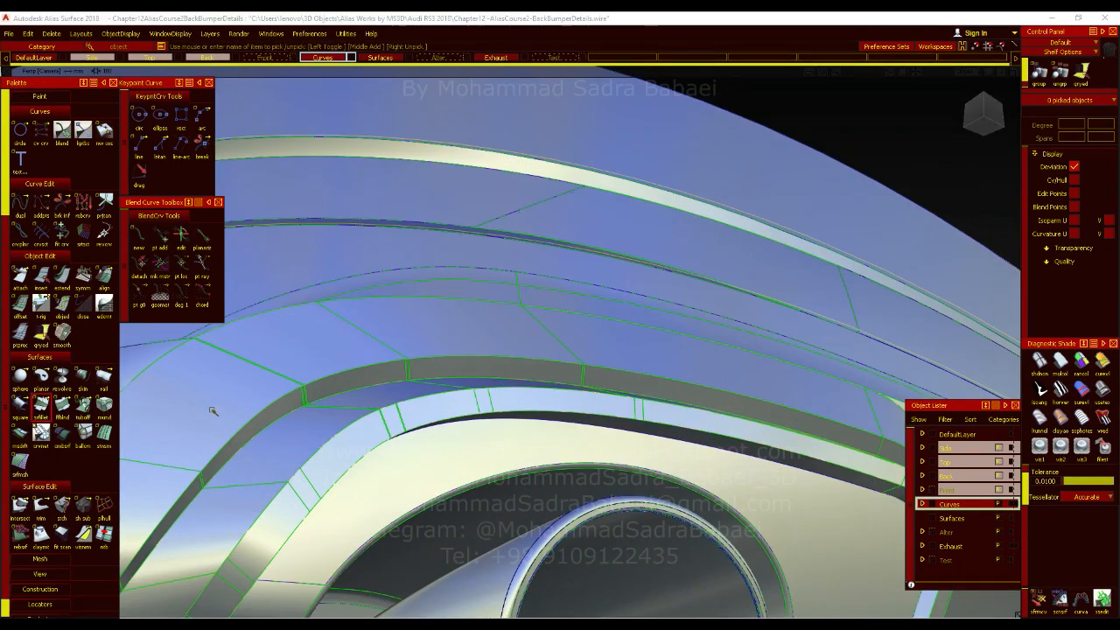
pyautogui.click(327, 346)
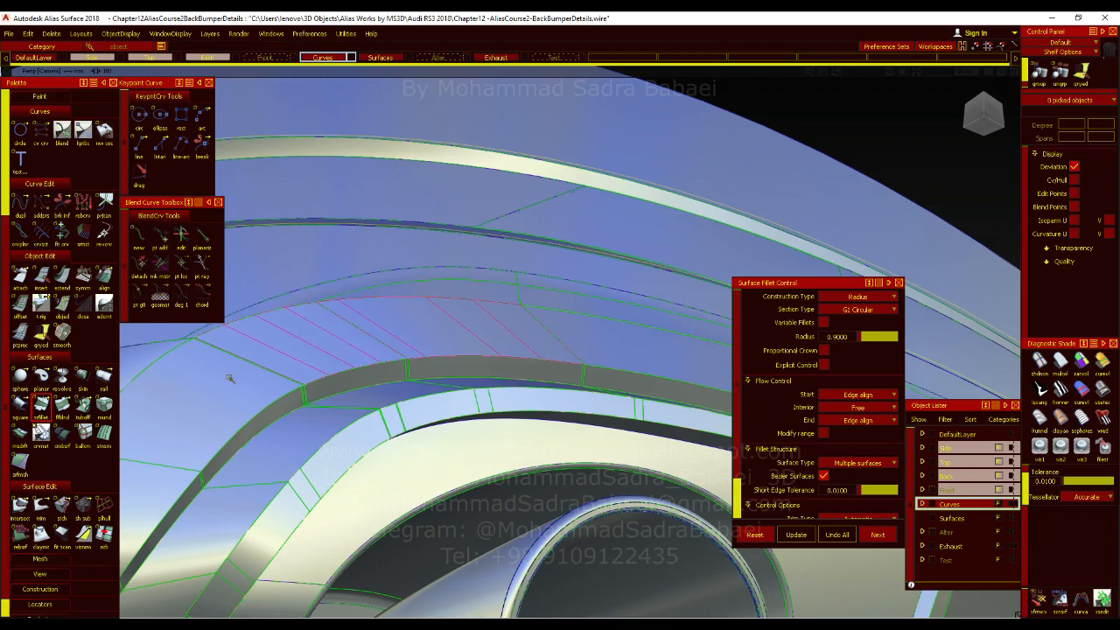
pyautogui.click(153, 453)
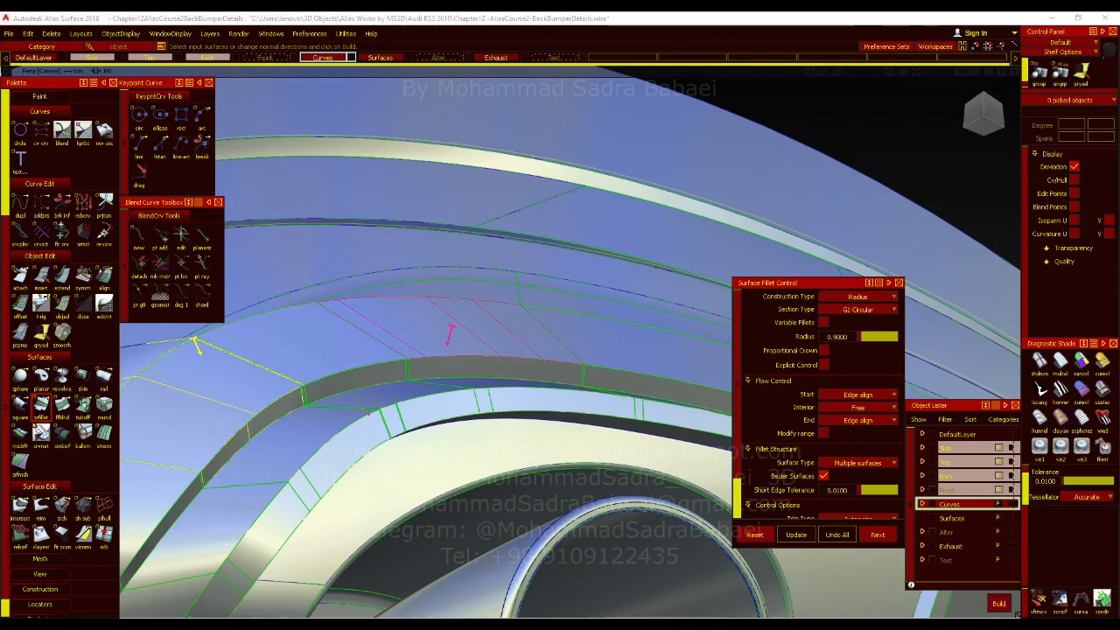
pyautogui.hotkey('ctrl', 'z')
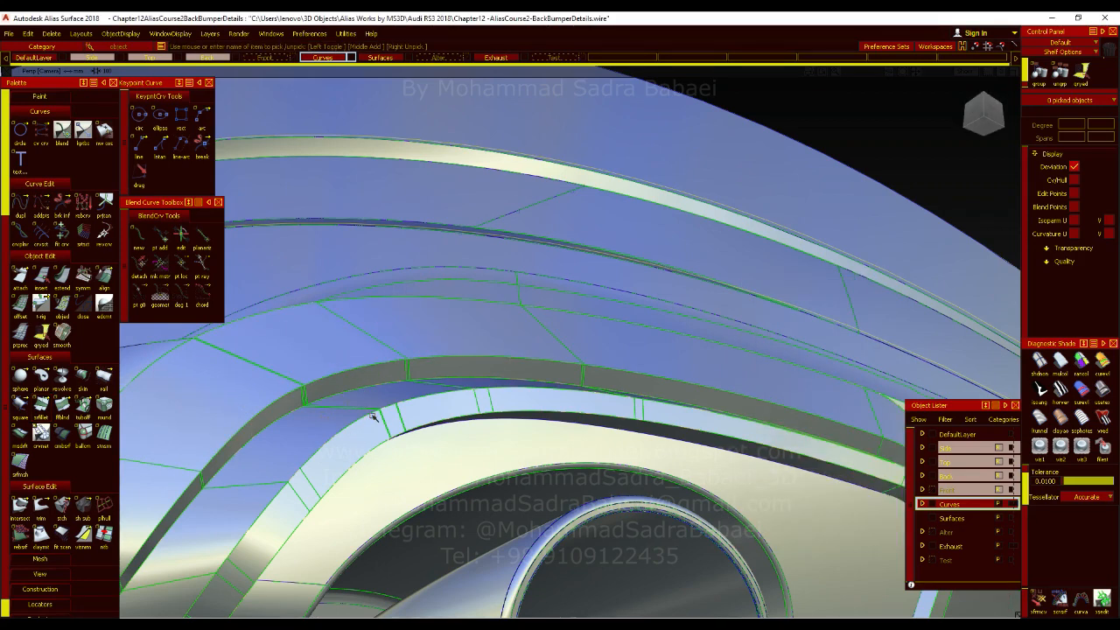
pyautogui.moveTo(565, 404)
pyautogui.keyDown('alt'); pyautogui.keyDown('shift'); pyautogui.mouseDown(button='right')
pyautogui.moveTo(487, 421)
pyautogui.moveTo(511, 420)
pyautogui.moveTo(512, 392)
pyautogui.moveTo(580, 404)
pyautogui.mouseUp(button='right'); pyautogui.keyUp('shift'); pyautogui.keyUp('alt')
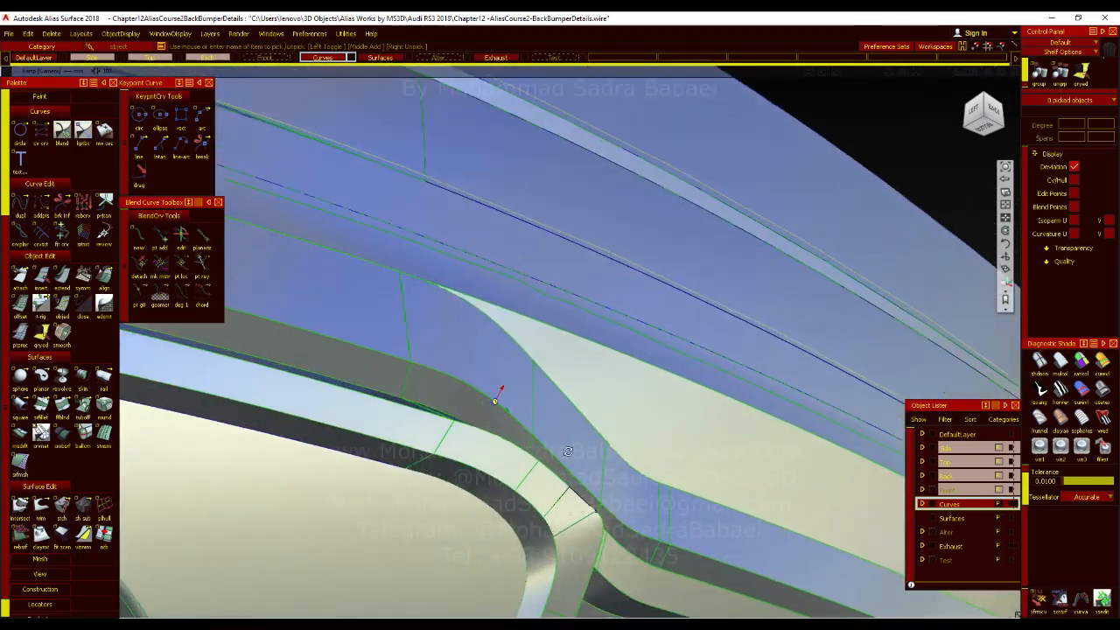
pyautogui.keyDown('alt'); pyautogui.keyDown('shift'); pyautogui.moveTo(580, 404); pyautogui.dragTo(517, 492); pyautogui.keyUp('shift'); pyautogui.keyUp('alt')
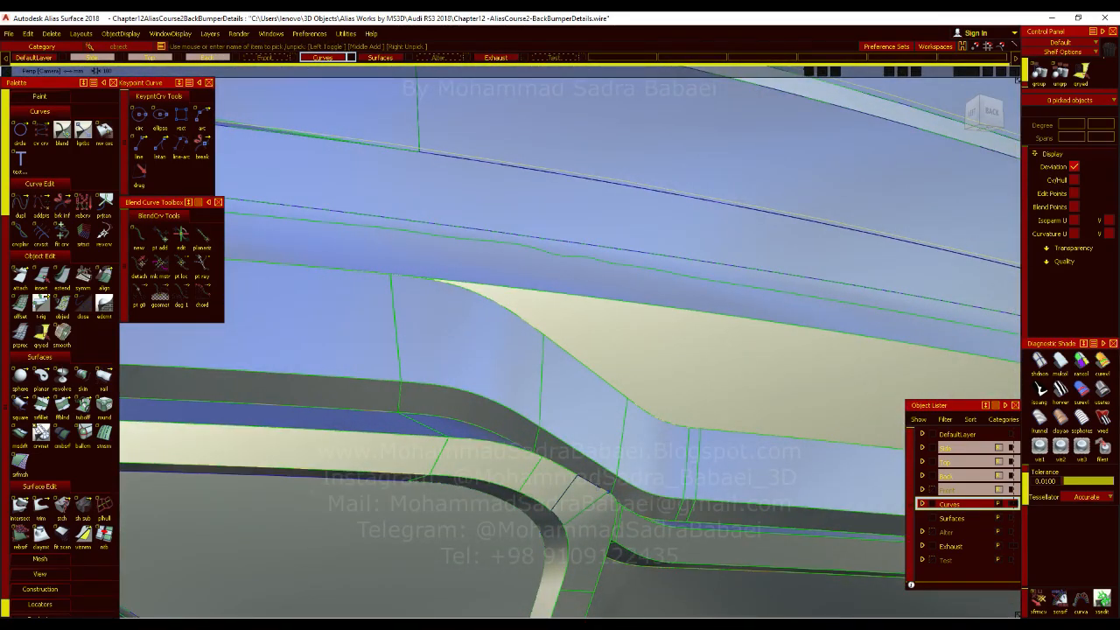
pyautogui.keyDown('alt'); pyautogui.keyDown('shift'); pyautogui.moveTo(602, 474); pyautogui.dragTo(333, 516, button='right'); pyautogui.keyUp('shift'); pyautogui.keyUp('alt')
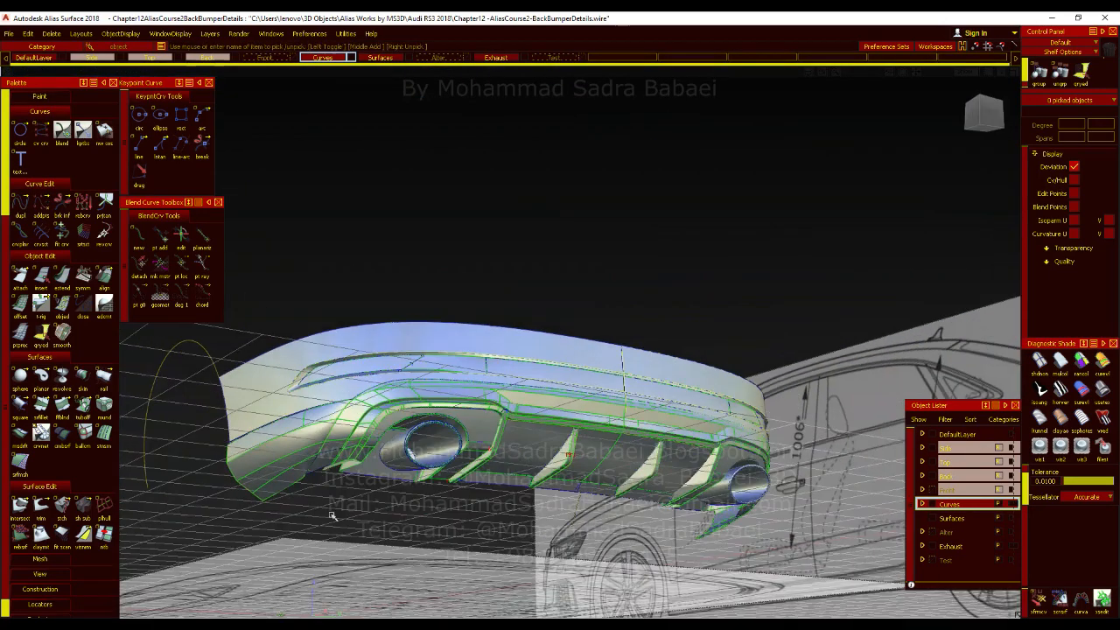
# Try to collect the strip faces below the bumper recess, through the corner bend, as the first input of a surface fillet.
pyautogui.doubleClick(42, 408)
pyautogui.keyDown('alt'); pyautogui.keyDown('shift'); pyautogui.moveTo(596, 415); pyautogui.dragTo(694, 456, button='right'); pyautogui.keyUp('shift'); pyautogui.keyUp('alt')
pyautogui.keyDown('alt'); pyautogui.keyDown('shift'); pyautogui.moveTo(691, 455); pyautogui.dragTo(755, 421); pyautogui.keyUp('shift'); pyautogui.keyUp('alt')
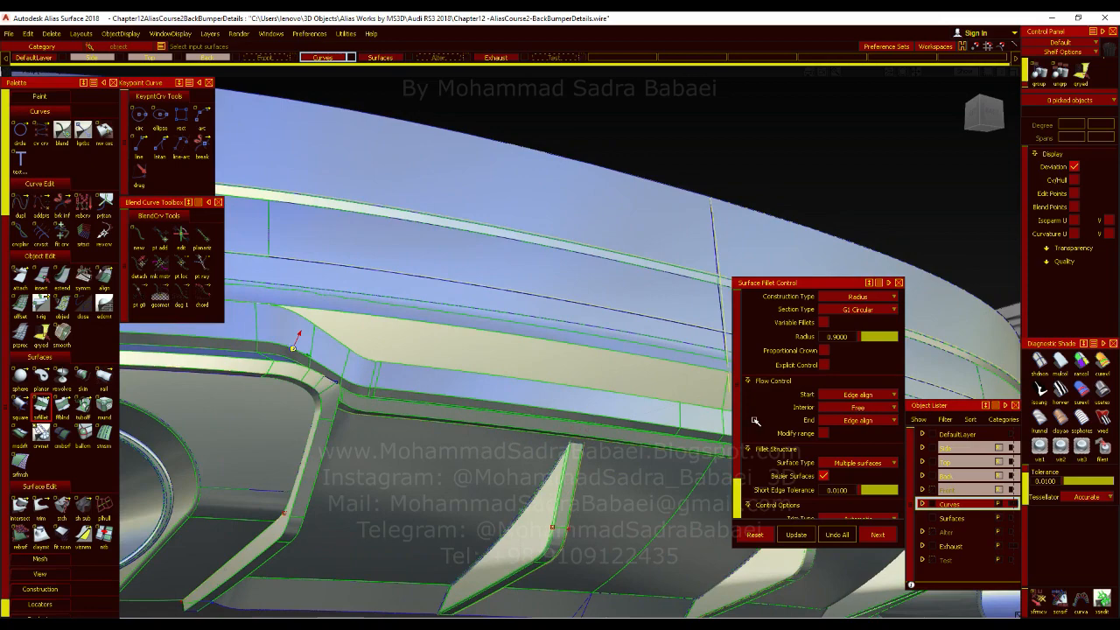
pyautogui.keyDown('alt'); pyautogui.keyDown('shift'); pyautogui.moveTo(671, 445); pyautogui.dragTo(555, 431, button='middle'); pyautogui.keyUp('shift'); pyautogui.keyUp('alt')
pyautogui.keyDown('alt'); pyautogui.keyDown('shift'); pyautogui.click(573, 398); pyautogui.keyUp('shift'); pyautogui.keyUp('alt')
pyautogui.keyDown('alt'); pyautogui.keyDown('shift'); pyautogui.moveTo(584, 450); pyautogui.dragTo(560, 405, button='right'); pyautogui.keyUp('shift'); pyautogui.keyUp('alt')
pyautogui.click(638, 423)
pyautogui.keyDown('alt'); pyautogui.keyDown('shift'); pyautogui.moveTo(385, 442); pyautogui.dragTo(603, 497, button='middle'); pyautogui.keyUp('shift'); pyautogui.keyUp('alt')
pyautogui.keyDown('alt'); pyautogui.keyDown('shift'); pyautogui.moveTo(236, 481); pyautogui.dragTo(429, 506, button='middle'); pyautogui.keyUp('shift'); pyautogui.keyUp('alt')
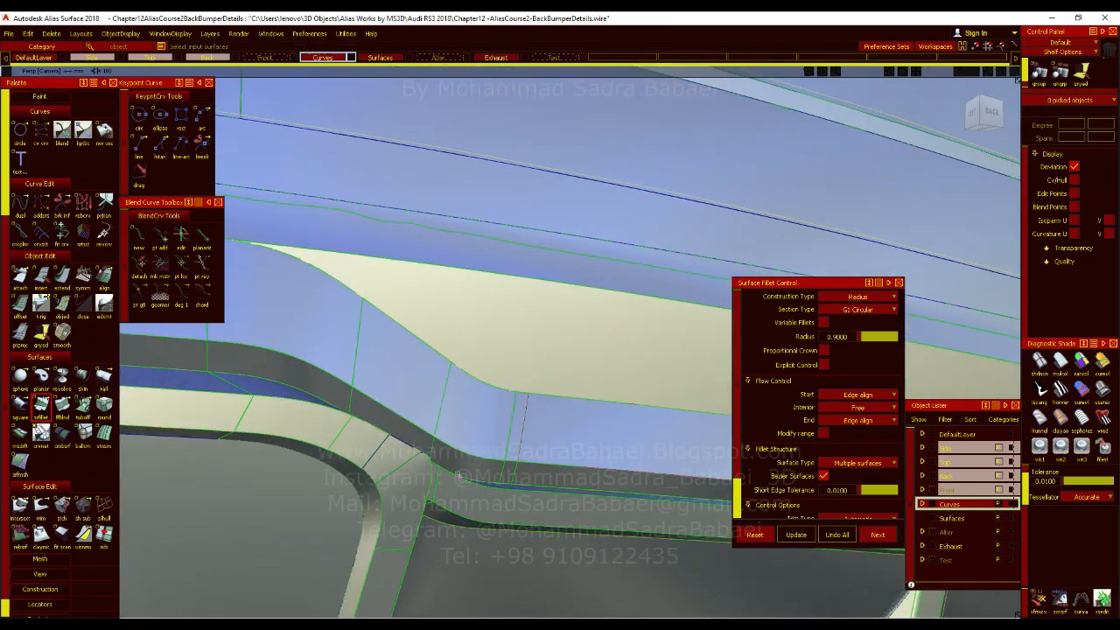
pyautogui.click(366, 374)
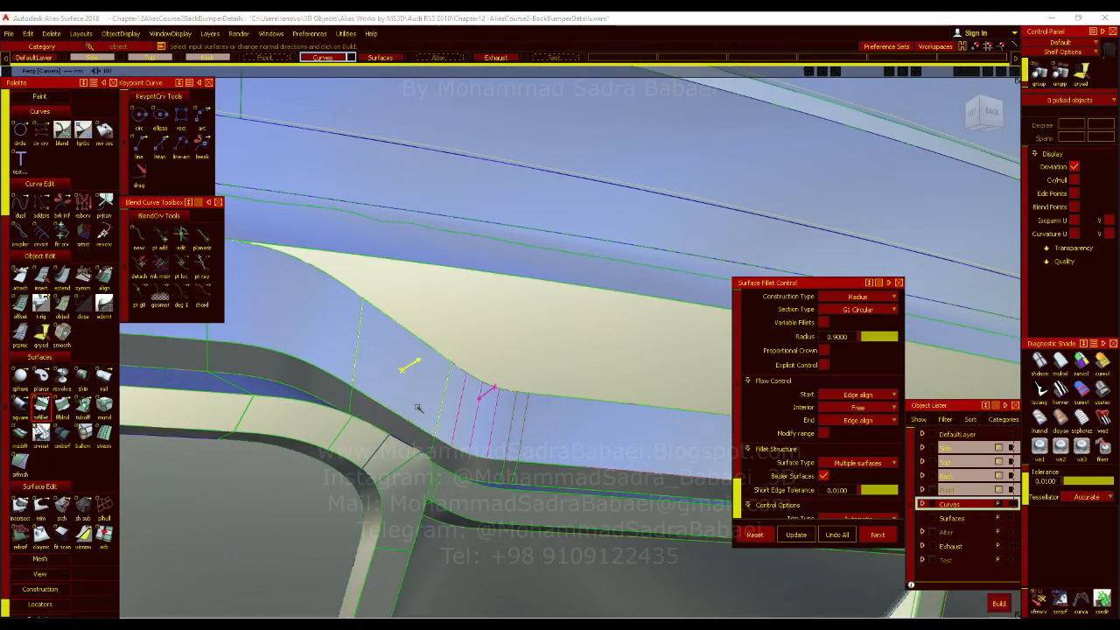
pyautogui.keyDown('ctrl'); pyautogui.keyDown('shift'); pyautogui.moveTo(441, 322); pyautogui.dragTo(441, 320); pyautogui.keyUp('shift'); pyautogui.keyUp('ctrl')
pyautogui.hotkey('ctrl', '5')
pyautogui.hotkey('ctrl', '5')
pyautogui.keyDown('ctrl'); pyautogui.keyDown('shift'); pyautogui.moveTo(482, 425); pyautogui.dragTo(481, 451); pyautogui.keyUp('shift'); pyautogui.keyUp('ctrl')
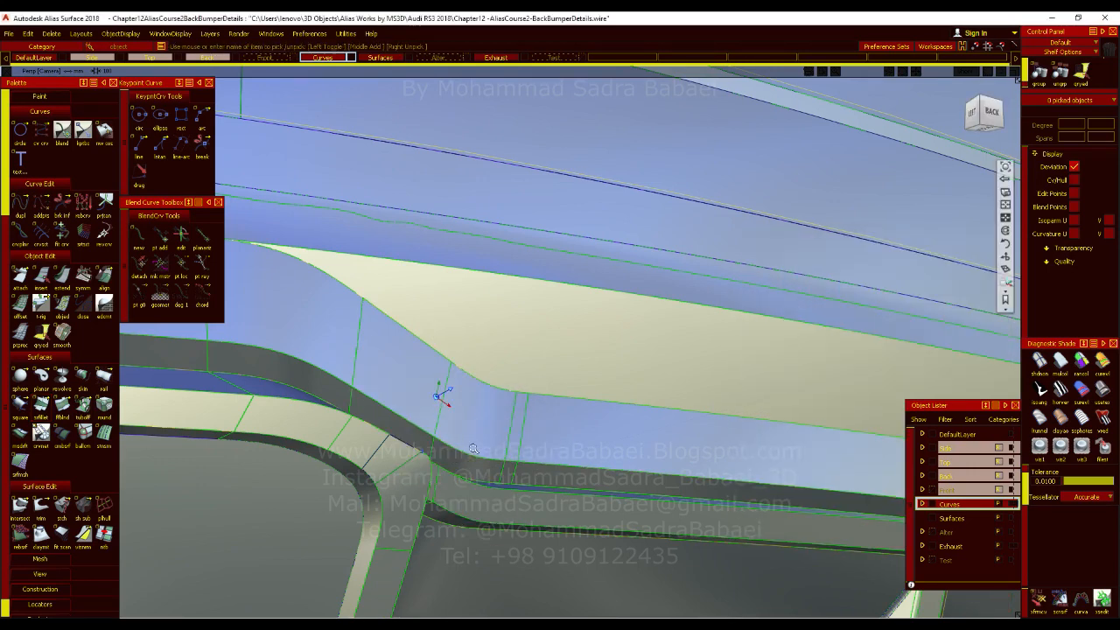
# Inspect the reflections across the strip's corner bend with striped diagnostic shading, and restore the normal shaded display.
pyautogui.keyDown('alt'); pyautogui.keyDown('shift'); pyautogui.moveTo(443, 394); pyautogui.dragTo(996, 424, button='right'); pyautogui.keyUp('shift'); pyautogui.keyUp('alt')
pyautogui.keyDown('alt'); pyautogui.keyDown('shift'); pyautogui.moveTo(661, 403); pyautogui.dragTo(499, 489); pyautogui.keyUp('shift'); pyautogui.keyUp('alt')
pyautogui.click(1041, 415)
pyautogui.keyDown('alt'); pyautogui.keyDown('shift'); pyautogui.moveTo(625, 413); pyautogui.dragTo(590, 384); pyautogui.keyUp('shift'); pyautogui.keyUp('alt')
pyautogui.keyDown('ctrl'); pyautogui.keyDown('shift'); pyautogui.moveTo(470, 412); pyautogui.dragTo(508, 393); pyautogui.keyUp('shift'); pyautogui.keyUp('ctrl')
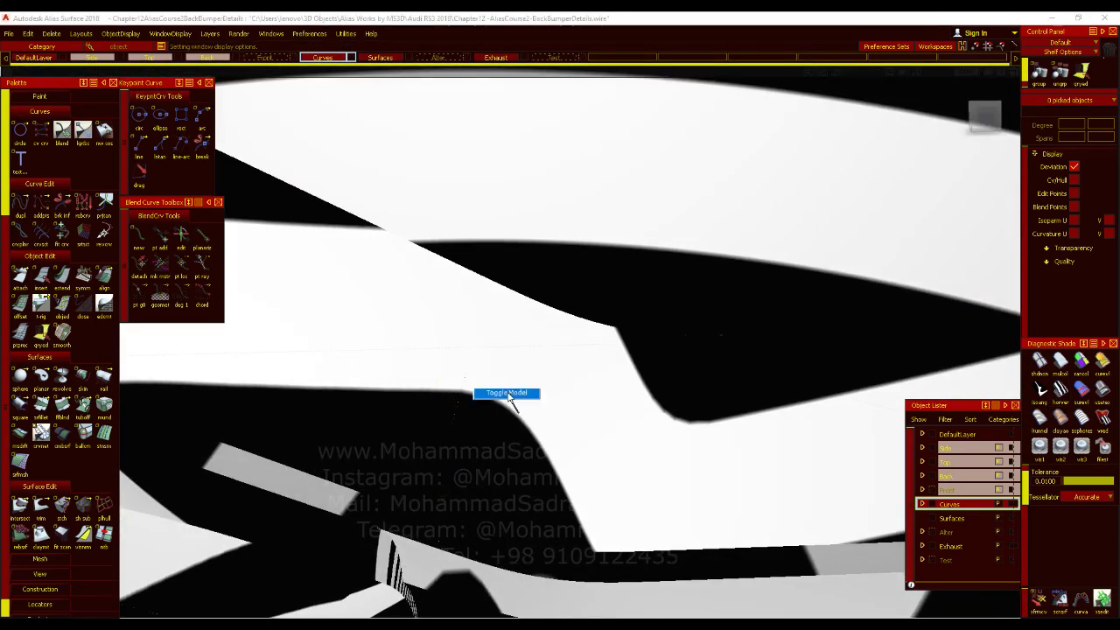
pyautogui.click(1106, 390)
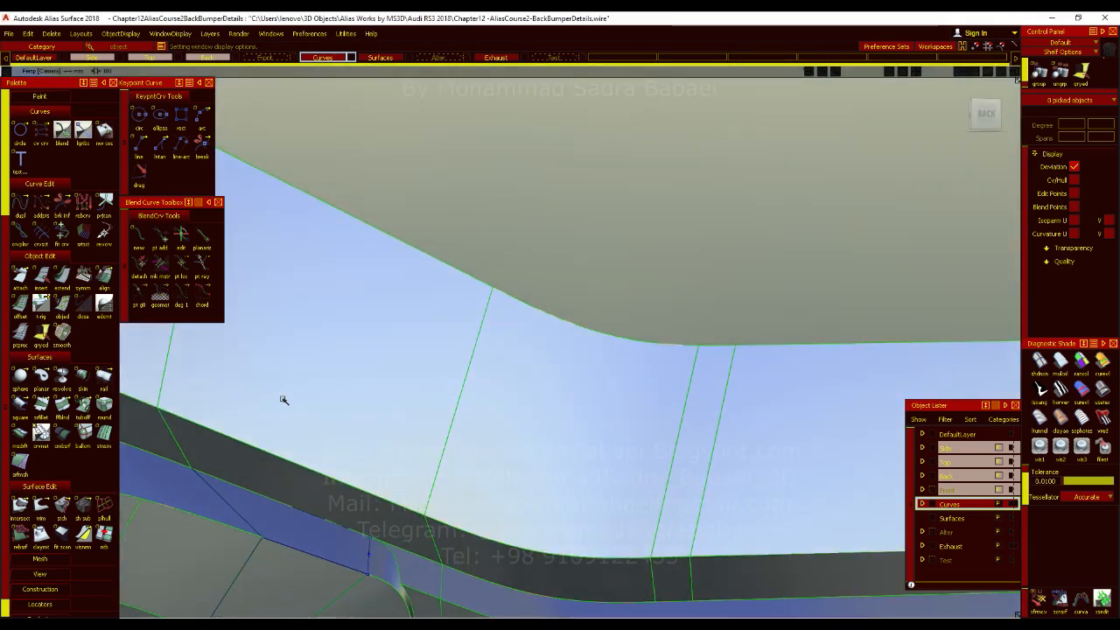
# Align the curved bend face to the adjoining sloped face by edge with G1 continuity, removing its history and using a V degree of 2.
pyautogui.doubleClick(103, 284)
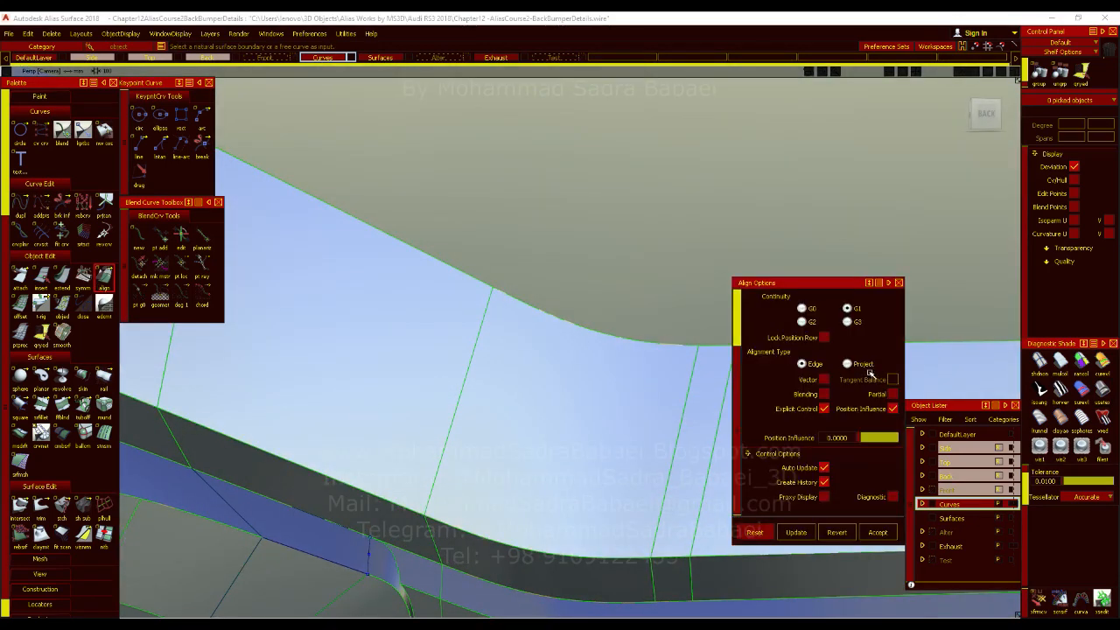
pyautogui.click(455, 444)
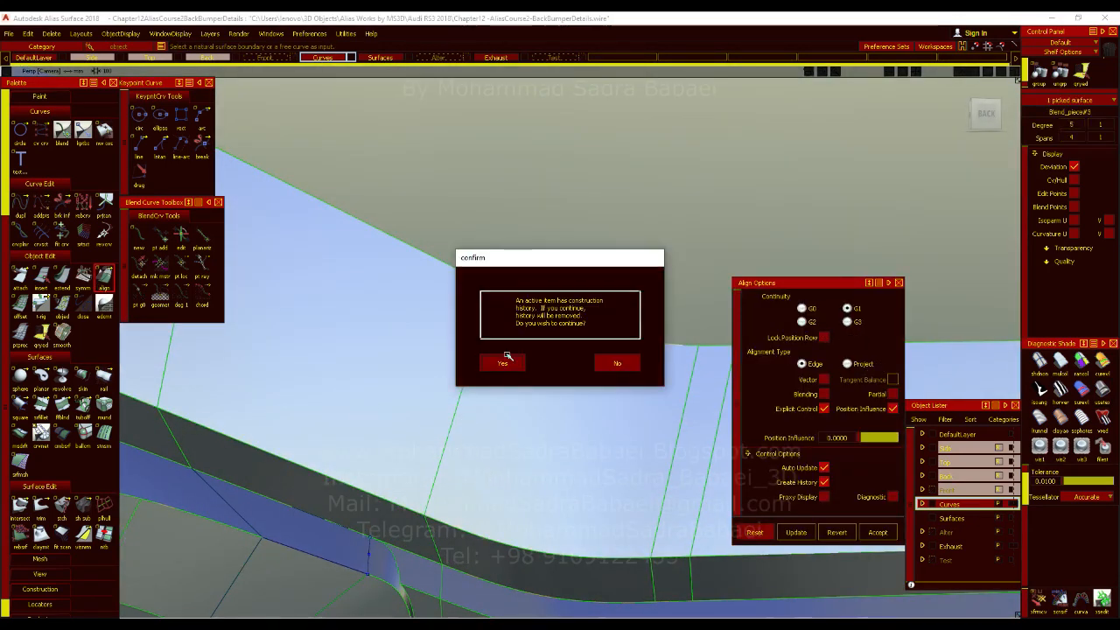
pyautogui.click(500, 358)
pyautogui.click(445, 418)
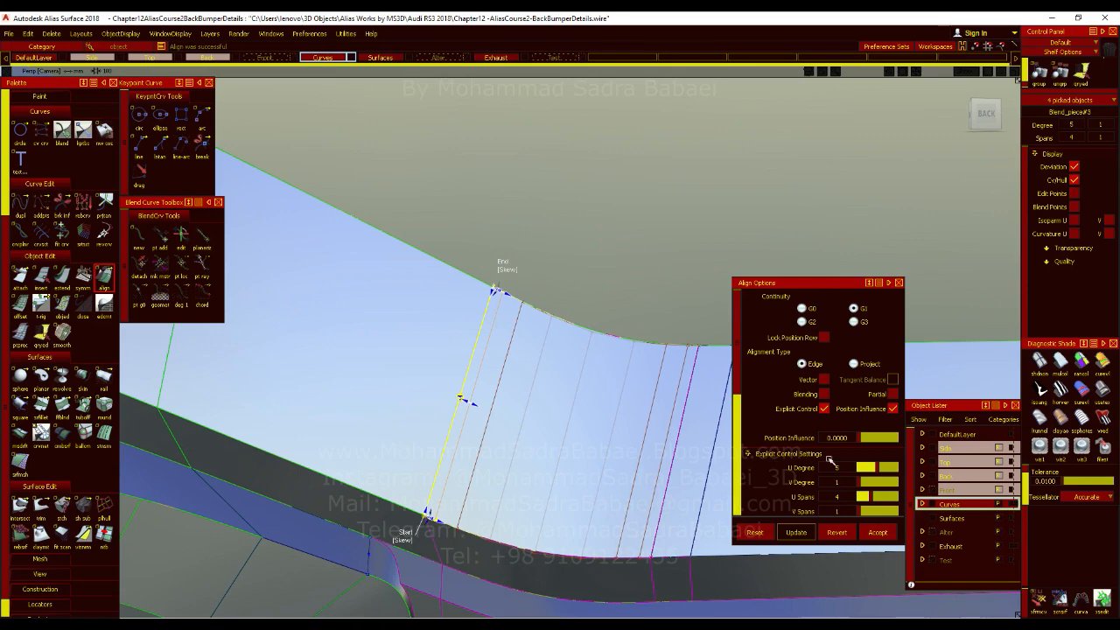
pyautogui.click(865, 482)
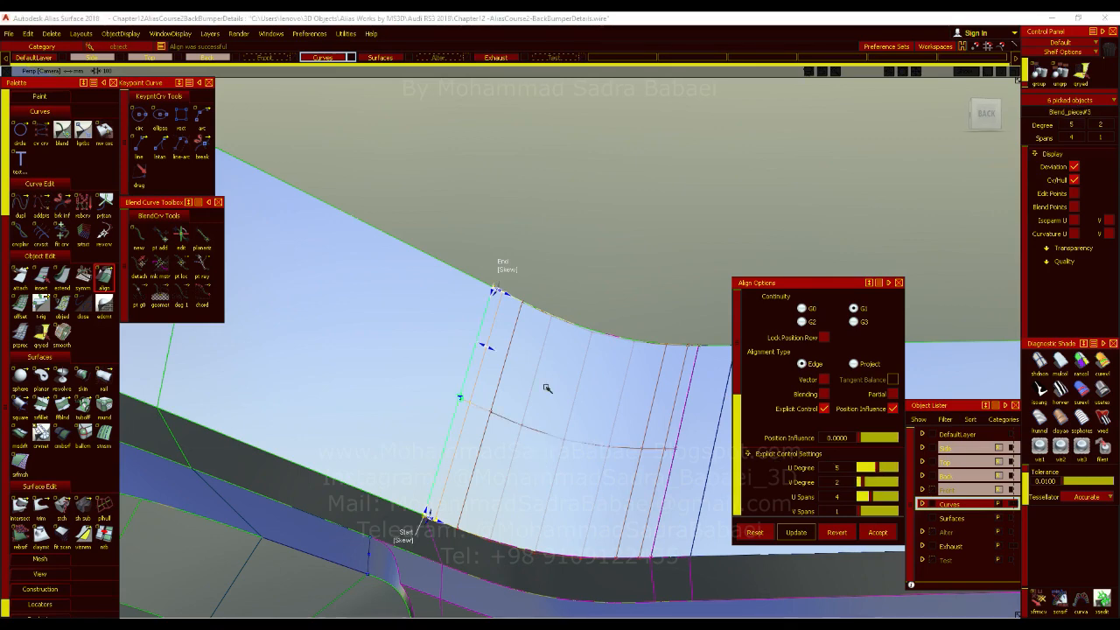
pyautogui.keyDown('ctrl'); pyautogui.keyDown('shift'); pyautogui.moveTo(544, 325); pyautogui.dragTo(545, 301); pyautogui.keyUp('shift'); pyautogui.keyUp('ctrl')
pyautogui.keyDown('ctrl'); pyautogui.keyDown('shift'); pyautogui.moveTo(545, 363); pyautogui.dragTo(545, 387); pyautogui.keyUp('shift'); pyautogui.keyUp('ctrl')
# Delete the guidelines and the locators from the model.
pyautogui.click(52, 34)
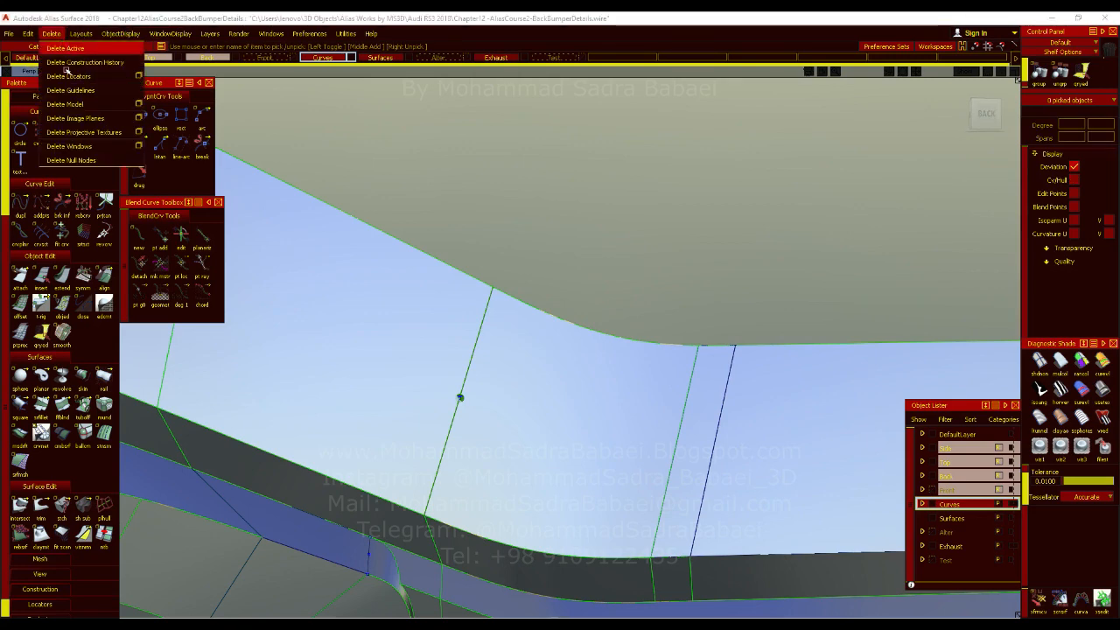
pyautogui.click(73, 89)
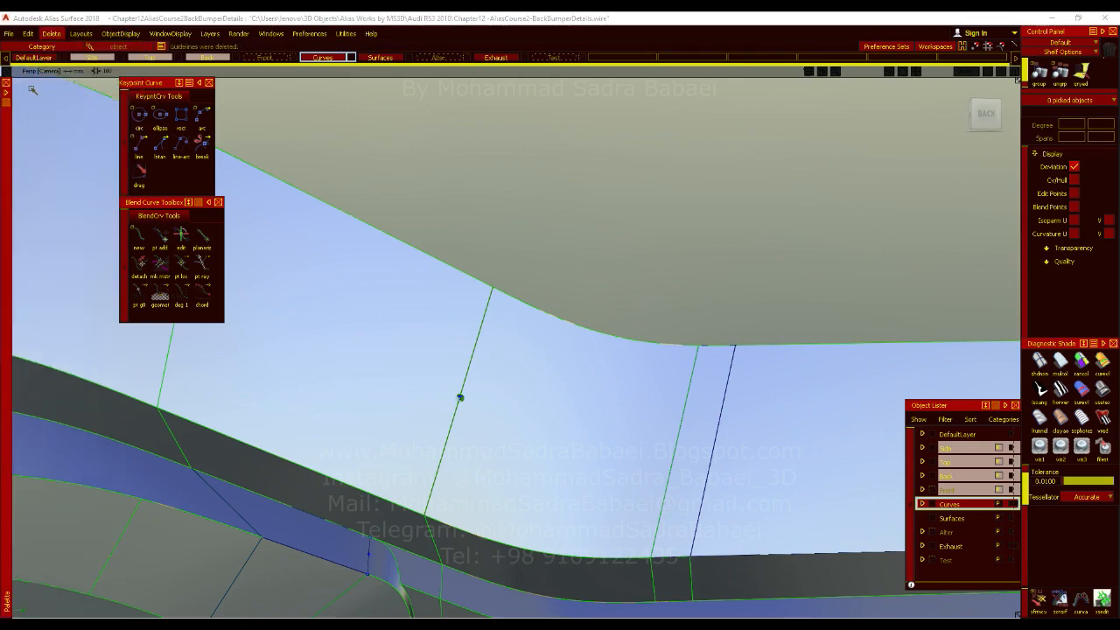
pyautogui.click(7, 94)
pyautogui.click(51, 34)
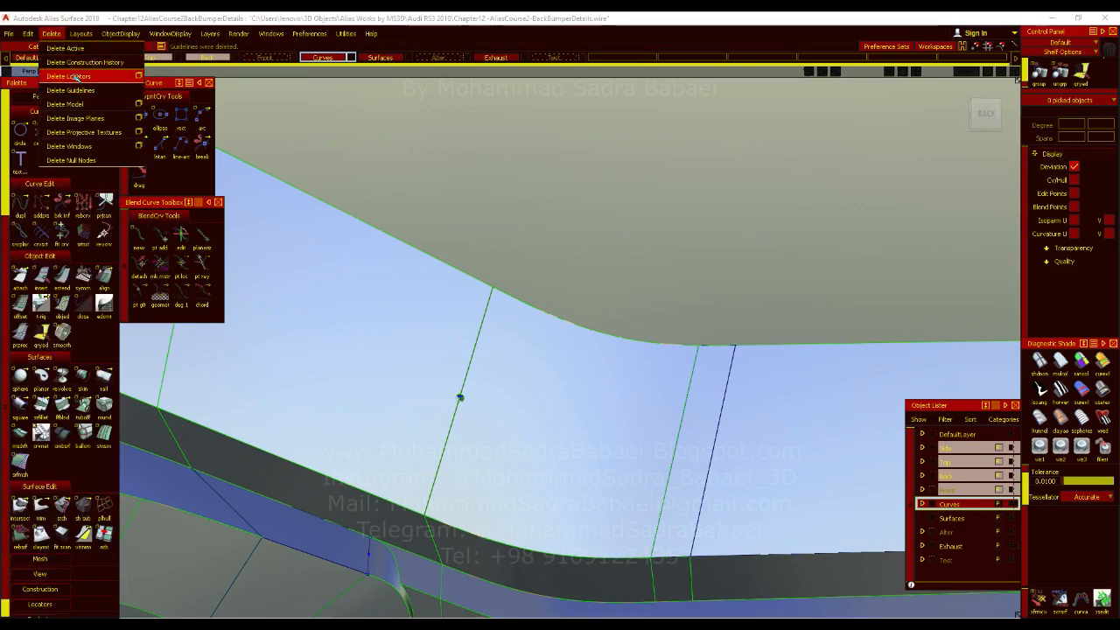
pyautogui.click(74, 76)
# Check the aligned bend's highlight flow with striped diagnostic shading and in plain shading without surface boundaries.
pyautogui.keyDown('ctrl'); pyautogui.keyDown('shift'); pyautogui.moveTo(478, 365); pyautogui.dragTo(482, 340); pyautogui.keyUp('shift'); pyautogui.keyUp('ctrl')
pyautogui.keyDown('ctrl'); pyautogui.keyDown('shift'); pyautogui.moveTo(487, 405); pyautogui.dragTo(490, 431); pyautogui.keyUp('shift'); pyautogui.keyUp('ctrl')
pyautogui.keyDown('ctrl'); pyautogui.keyDown('shift'); pyautogui.moveTo(657, 442); pyautogui.dragTo(613, 426, button='right'); pyautogui.keyUp('shift'); pyautogui.keyUp('ctrl')
pyautogui.keyDown('alt'); pyautogui.keyDown('shift'); pyautogui.moveTo(607, 427); pyautogui.dragTo(588, 534); pyautogui.keyUp('shift'); pyautogui.keyUp('alt')
pyautogui.click(1060, 389)
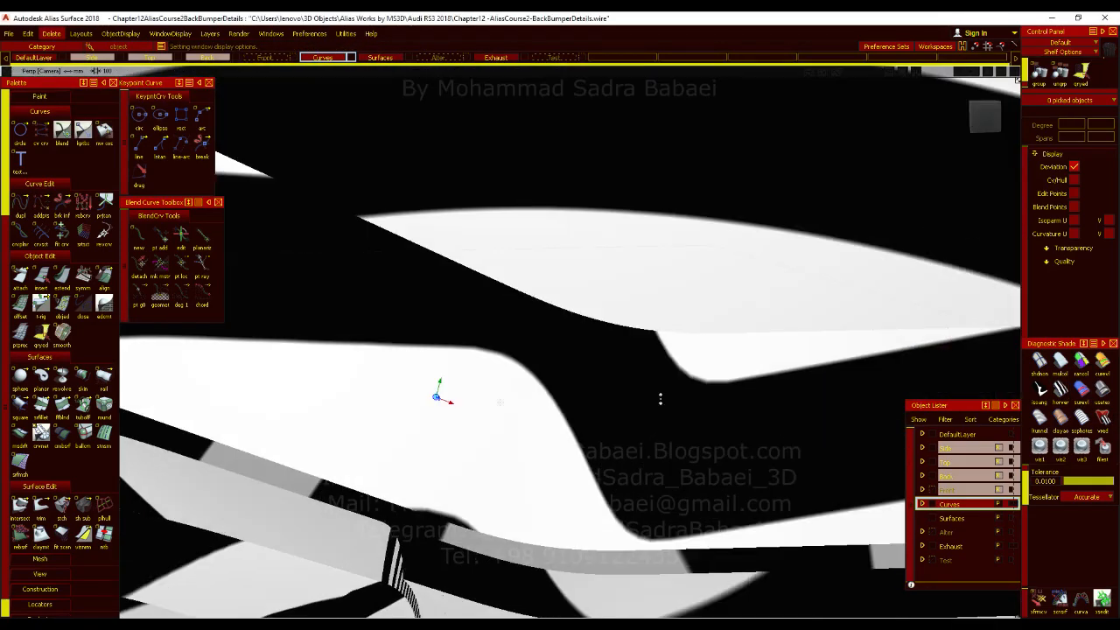
pyautogui.click(1100, 411)
pyautogui.keyDown('alt'); pyautogui.keyDown('shift'); pyautogui.moveTo(695, 435); pyautogui.dragTo(665, 420, button='right'); pyautogui.keyUp('shift'); pyautogui.keyUp('alt')
pyautogui.keyDown('alt'); pyautogui.keyDown('shift'); pyautogui.moveTo(665, 420); pyautogui.dragTo(647, 426); pyautogui.keyUp('shift'); pyautogui.keyUp('alt')
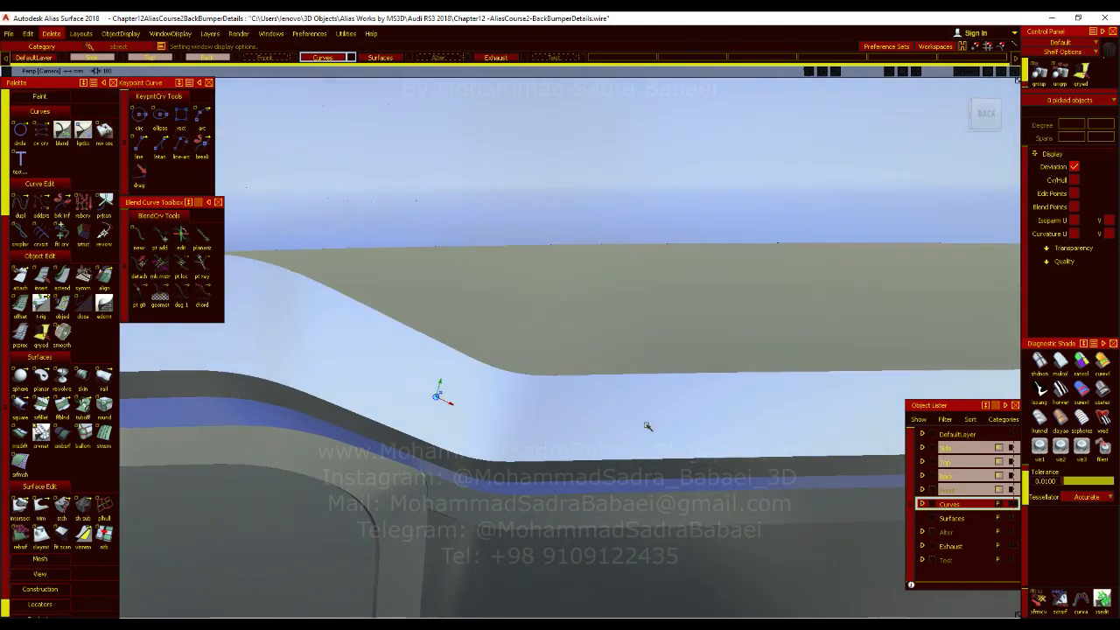
# Try to gather the strip faces from the bumper's middle through both bends towards the tailpipe for a surface fillet.
pyautogui.keyDown('ctrl'); pyautogui.keyDown('shift'); pyautogui.moveTo(529, 406); pyautogui.dragTo(531, 430); pyautogui.keyUp('shift'); pyautogui.keyUp('ctrl')
pyautogui.click(43, 418)
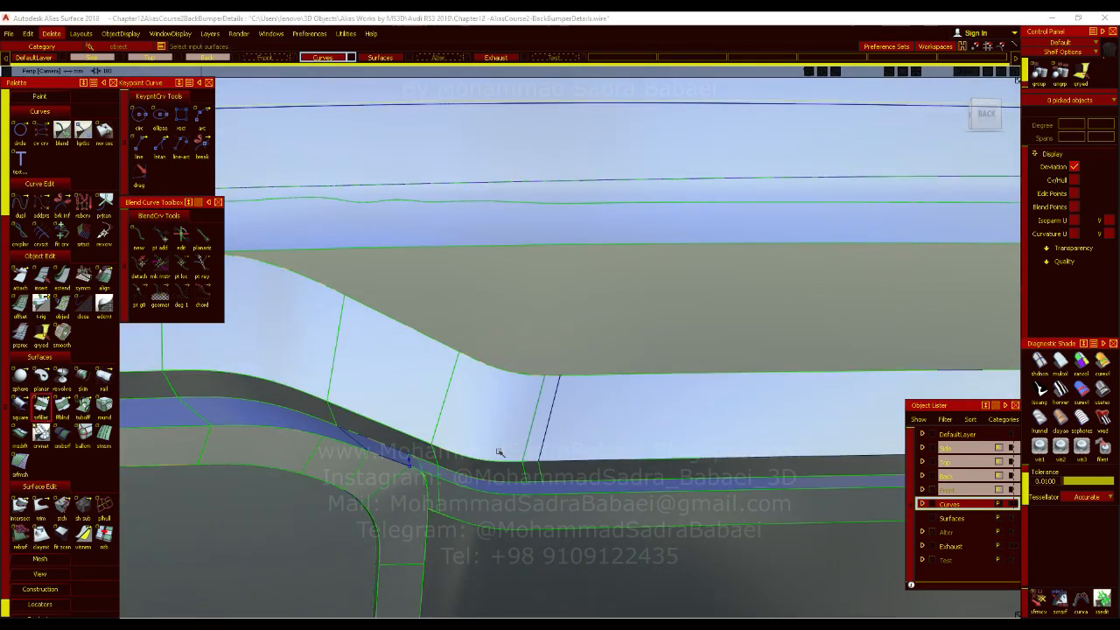
pyautogui.keyDown('alt'); pyautogui.keyDown('shift'); pyautogui.moveTo(572, 414); pyautogui.dragTo(410, 484, button='right'); pyautogui.keyUp('shift'); pyautogui.keyUp('alt')
pyautogui.keyDown('alt'); pyautogui.keyDown('shift'); pyautogui.moveTo(410, 484); pyautogui.dragTo(556, 455); pyautogui.keyUp('shift'); pyautogui.keyUp('alt')
pyautogui.keyDown('alt'); pyautogui.keyDown('shift'); pyautogui.moveTo(558, 438); pyautogui.dragTo(443, 454, button='middle'); pyautogui.keyUp('shift'); pyautogui.keyUp('alt')
pyautogui.click(650, 404)
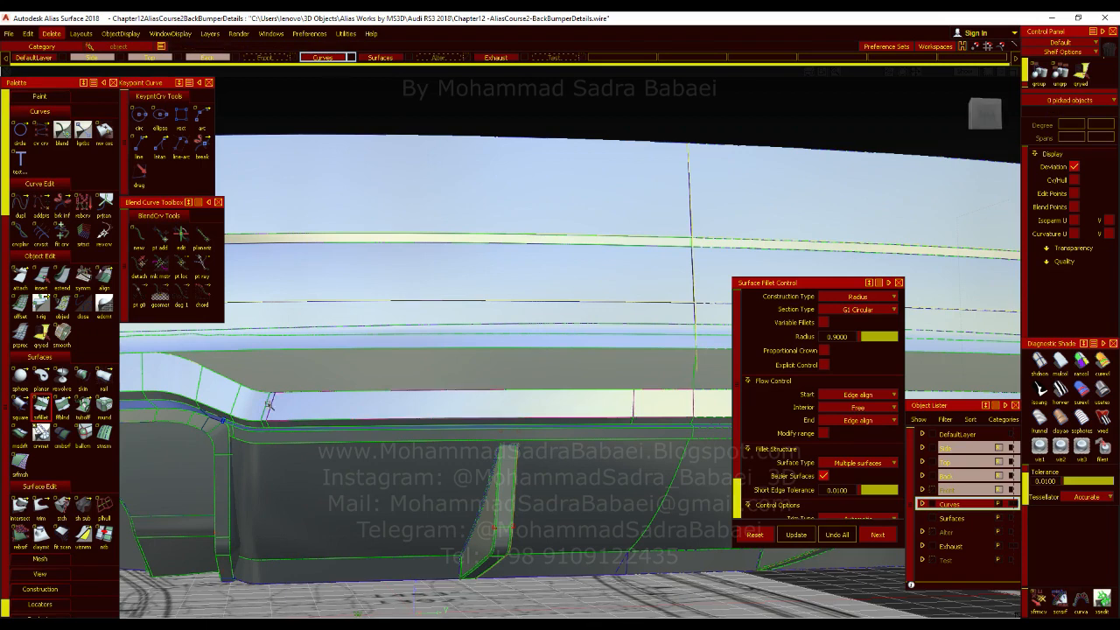
pyautogui.keyDown('alt'); pyautogui.keyDown('shift'); pyautogui.moveTo(269, 405); pyautogui.dragTo(375, 432, button='right'); pyautogui.keyUp('shift'); pyautogui.keyUp('alt')
pyautogui.keyDown('alt'); pyautogui.keyDown('shift'); pyautogui.moveTo(374, 432); pyautogui.dragTo(483, 435, button='middle'); pyautogui.keyUp('shift'); pyautogui.keyUp('alt')
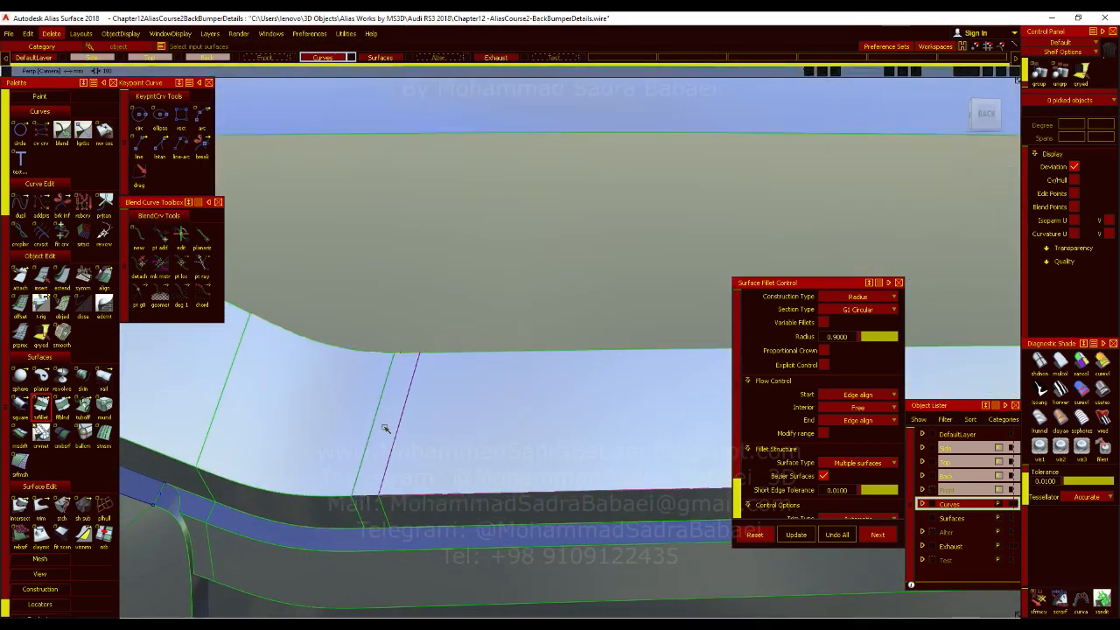
pyautogui.keyDown('alt'); pyautogui.keyDown('shift'); pyautogui.moveTo(323, 436); pyautogui.dragTo(403, 453, button='middle'); pyautogui.keyUp('shift'); pyautogui.keyUp('alt')
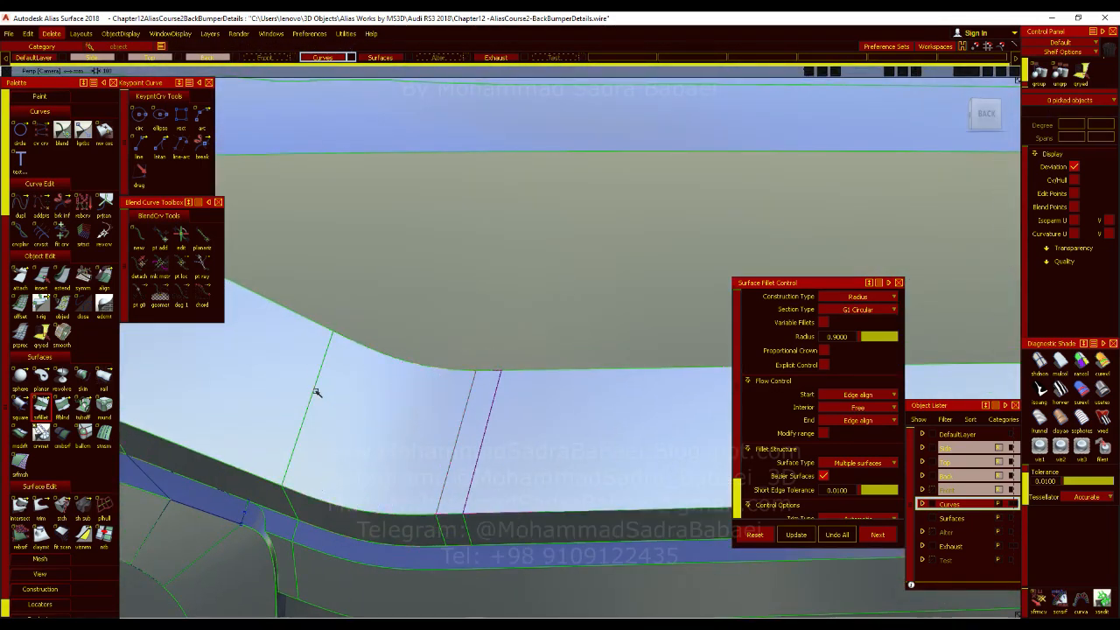
pyautogui.keyDown('alt'); pyautogui.keyDown('shift'); pyautogui.moveTo(464, 425); pyautogui.dragTo(549, 513); pyautogui.keyUp('shift'); pyautogui.keyUp('alt')
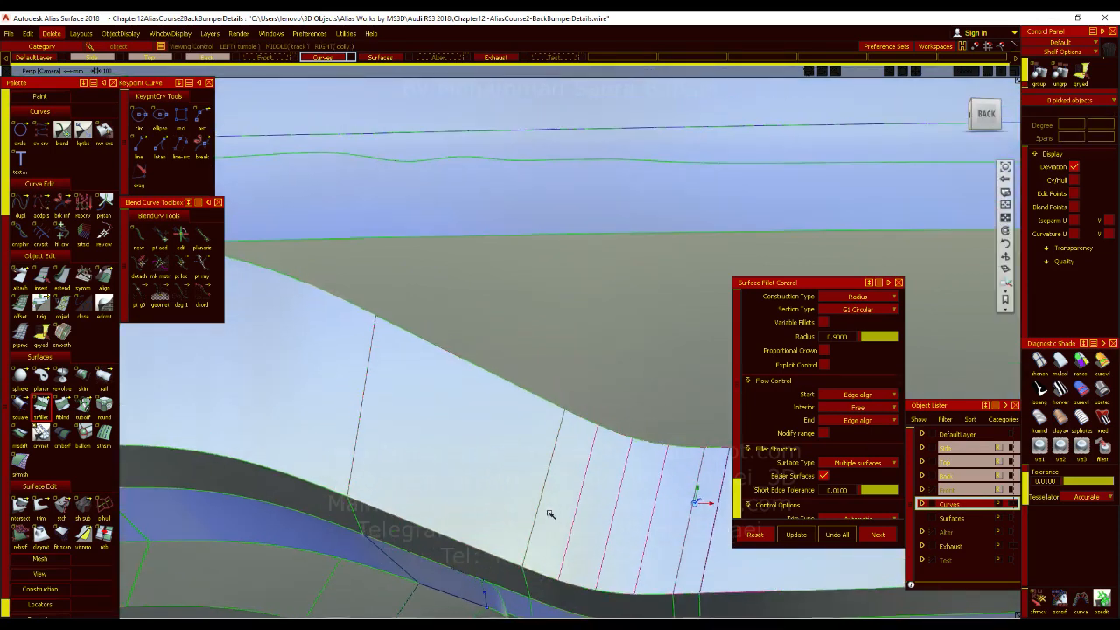
pyautogui.keyDown('alt'); pyautogui.keyDown('shift'); pyautogui.moveTo(423, 459); pyautogui.dragTo(328, 396); pyautogui.keyUp('shift'); pyautogui.keyUp('alt')
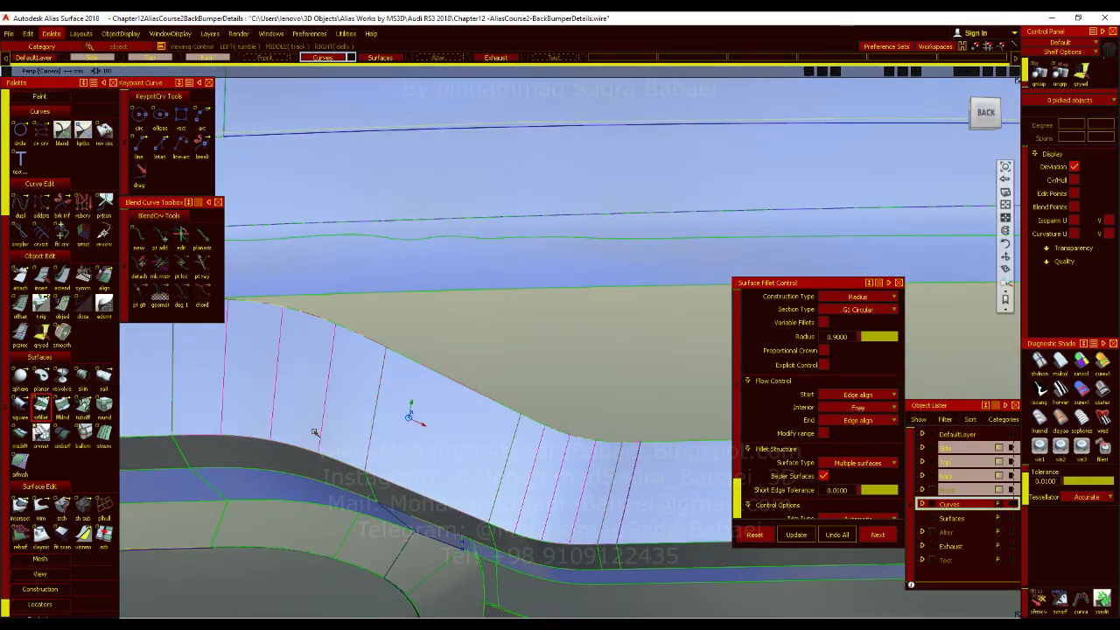
pyautogui.keyDown('alt'); pyautogui.keyDown('shift'); pyautogui.moveTo(315, 432); pyautogui.dragTo(490, 421, button='middle'); pyautogui.keyUp('shift'); pyautogui.keyUp('alt')
pyautogui.click(436, 394)
pyautogui.click(437, 394)
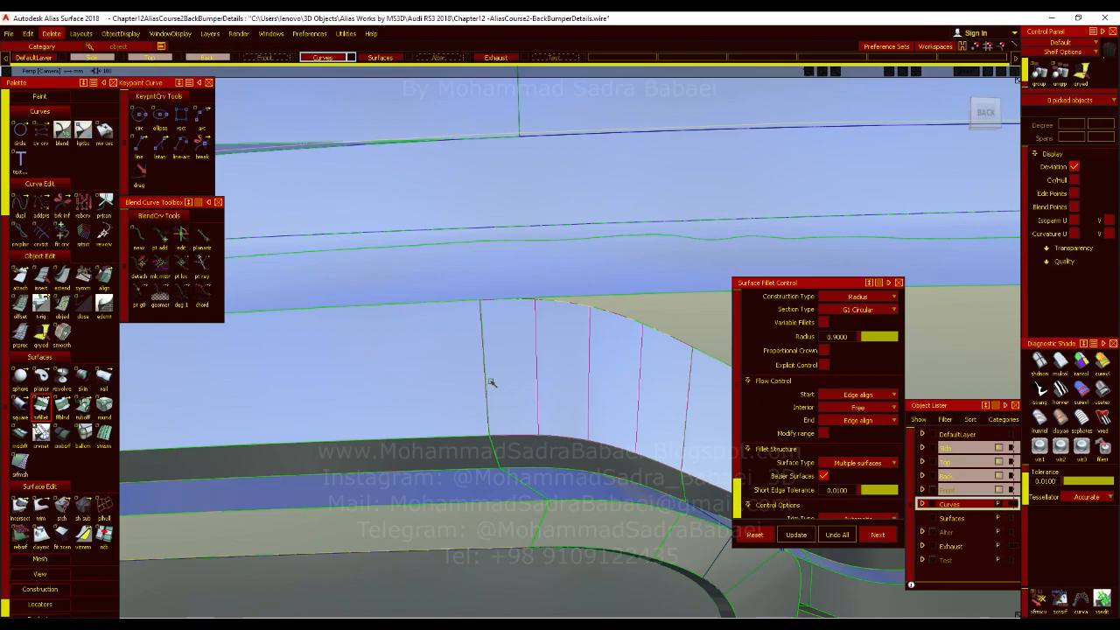
pyautogui.keyDown('ctrl'); pyautogui.keyDown('shift'); pyautogui.moveTo(492, 359); pyautogui.dragTo(495, 309); pyautogui.keyUp('shift'); pyautogui.keyUp('ctrl')
pyautogui.keyDown('ctrl'); pyautogui.keyDown('shift'); pyautogui.moveTo(506, 413); pyautogui.dragTo(510, 467); pyautogui.keyUp('shift'); pyautogui.keyUp('ctrl')
# Examine the whole rear bumper and diffuser, then the narrow seam between the strip's straight face and its bend face.
pyautogui.keyDown('alt'); pyautogui.keyDown('shift'); pyautogui.moveTo(530, 442); pyautogui.dragTo(630, 497, button='right'); pyautogui.keyUp('shift'); pyautogui.keyUp('alt')
pyautogui.keyDown('alt'); pyautogui.keyDown('shift'); pyautogui.moveTo(630, 497); pyautogui.dragTo(781, 553); pyautogui.keyUp('shift'); pyautogui.keyUp('alt')
pyautogui.keyDown('alt'); pyautogui.keyDown('shift'); pyautogui.moveTo(781, 553); pyautogui.dragTo(732, 541, button='right'); pyautogui.keyUp('shift'); pyautogui.keyUp('alt')
pyautogui.keyDown('alt'); pyautogui.keyDown('shift'); pyautogui.moveTo(733, 541); pyautogui.dragTo(617, 472, button='middle'); pyautogui.keyUp('shift'); pyautogui.keyUp('alt')
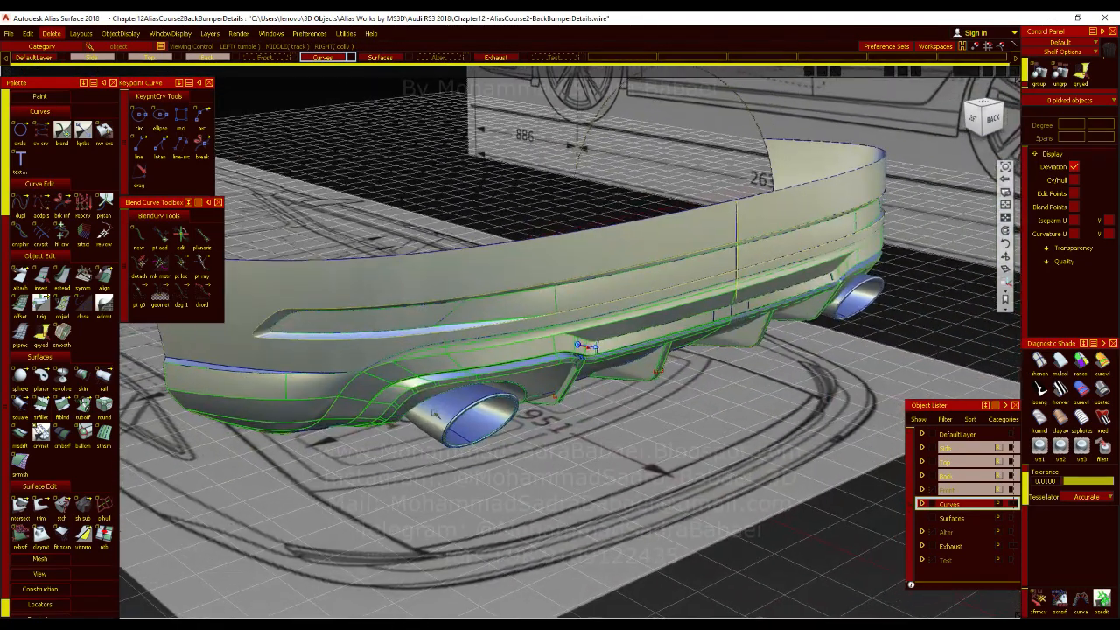
pyautogui.keyDown('alt'); pyautogui.keyDown('shift'); pyautogui.click(398, 373); pyautogui.keyUp('shift'); pyautogui.keyUp('alt')
pyautogui.moveTo(398, 373)
pyautogui.keyDown('alt'); pyautogui.keyDown('shift'); pyautogui.mouseDown(button='right')
pyautogui.moveTo(405, 403)
pyautogui.moveTo(413, 367)
pyautogui.mouseUp(button='right'); pyautogui.keyUp('shift'); pyautogui.keyUp('alt')
pyautogui.keyDown('alt'); pyautogui.keyDown('shift'); pyautogui.moveTo(414, 368); pyautogui.dragTo(455, 442); pyautogui.keyUp('shift'); pyautogui.keyUp('alt')
pyautogui.keyDown('ctrl'); pyautogui.keyDown('shift'); pyautogui.moveTo(455, 443); pyautogui.dragTo(462, 458, button='right'); pyautogui.keyUp('shift'); pyautogui.keyUp('ctrl')
pyautogui.keyDown('alt'); pyautogui.keyDown('shift'); pyautogui.moveTo(462, 458); pyautogui.dragTo(464, 460); pyautogui.keyUp('shift'); pyautogui.keyUp('alt')
pyautogui.keyDown('ctrl'); pyautogui.keyDown('shift'); pyautogui.moveTo(497, 452); pyautogui.dragTo(473, 439, button='right'); pyautogui.keyUp('shift'); pyautogui.keyUp('ctrl')
pyautogui.keyDown('alt'); pyautogui.keyDown('shift'); pyautogui.moveTo(460, 437); pyautogui.dragTo(421, 478); pyautogui.keyUp('shift'); pyautogui.keyUp('alt')
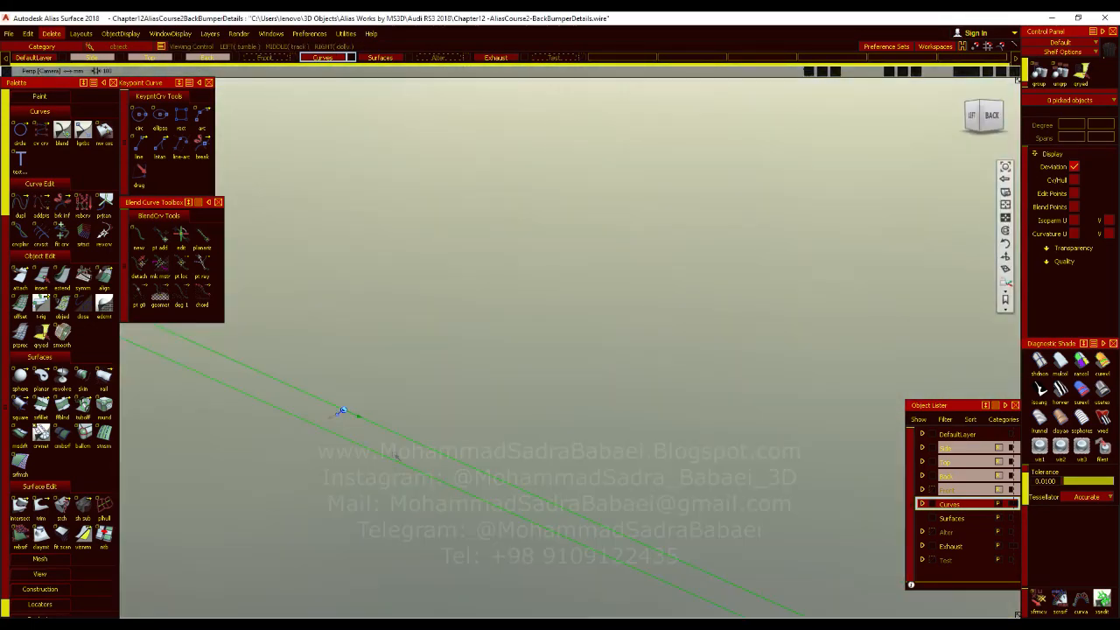
# Try to pick the strip's straight face, from the bumper's middle up to the bend, for a surface fillet with radius 0.9.
pyautogui.doubleClick(48, 413)
pyautogui.click(425, 373)
pyautogui.press('space')
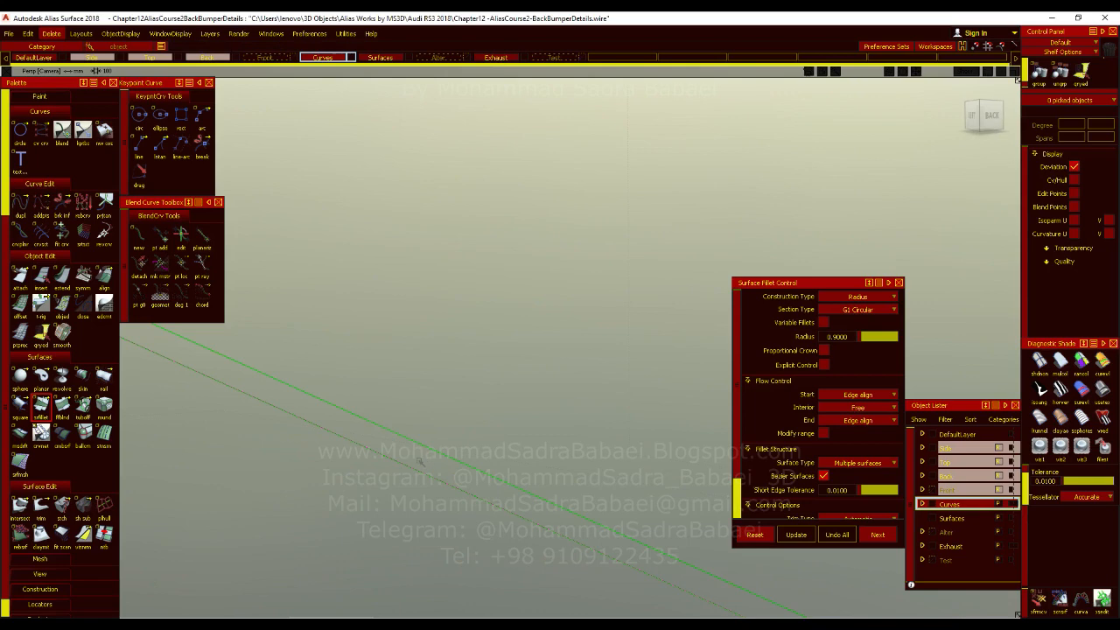
pyautogui.keyDown('alt'); pyautogui.keyDown('shift'); pyautogui.moveTo(470, 452); pyautogui.dragTo(463, 516, button='right'); pyautogui.keyUp('shift'); pyautogui.keyUp('alt')
pyautogui.keyDown('alt'); pyautogui.keyDown('shift'); pyautogui.moveTo(482, 394); pyautogui.dragTo(577, 375, button='right'); pyautogui.keyUp('shift'); pyautogui.keyUp('alt')
pyautogui.keyDown('alt'); pyautogui.keyDown('shift'); pyautogui.moveTo(477, 437); pyautogui.dragTo(537, 440, button='right'); pyautogui.keyUp('shift'); pyautogui.keyUp('alt')
pyautogui.keyDown('alt'); pyautogui.keyDown('shift'); pyautogui.moveTo(577, 361); pyautogui.dragTo(494, 512, button='right'); pyautogui.keyUp('shift'); pyautogui.keyUp('alt')
pyautogui.keyDown('alt'); pyautogui.keyDown('shift'); pyautogui.moveTo(481, 500); pyautogui.dragTo(350, 544, button='middle'); pyautogui.keyUp('shift'); pyautogui.keyUp('alt')
pyautogui.keyDown('alt'); pyautogui.keyDown('shift'); pyautogui.moveTo(492, 441); pyautogui.dragTo(573, 429, button='right'); pyautogui.keyUp('shift'); pyautogui.keyUp('alt')
pyautogui.keyDown('alt'); pyautogui.keyDown('shift'); pyautogui.moveTo(445, 474); pyautogui.dragTo(385, 481, button='middle'); pyautogui.keyUp('shift'); pyautogui.keyUp('alt')
pyautogui.keyDown('alt'); pyautogui.keyDown('shift'); pyautogui.click(504, 438); pyautogui.keyUp('shift'); pyautogui.keyUp('alt')
pyautogui.keyDown('alt'); pyautogui.keyDown('shift'); pyautogui.moveTo(510, 480); pyautogui.dragTo(503, 512, button='right'); pyautogui.keyUp('shift'); pyautogui.keyUp('alt')
pyautogui.keyDown('alt'); pyautogui.keyDown('shift'); pyautogui.moveTo(525, 481); pyautogui.dragTo(316, 490, button='middle'); pyautogui.keyUp('shift'); pyautogui.keyUp('alt')
pyautogui.keyDown('alt'); pyautogui.keyDown('shift'); pyautogui.click(508, 421); pyautogui.keyUp('shift'); pyautogui.keyUp('alt')
pyautogui.keyDown('alt'); pyautogui.keyDown('shift'); pyautogui.moveTo(503, 464); pyautogui.dragTo(335, 452, button='right'); pyautogui.keyUp('shift'); pyautogui.keyUp('alt')
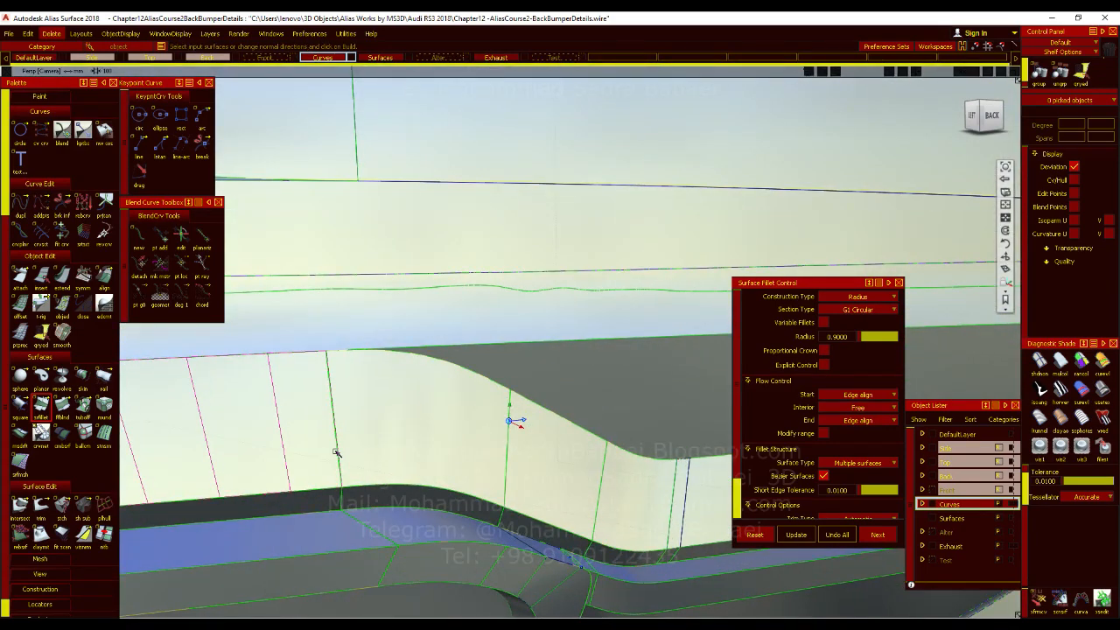
# Try to add the adjoining bend face across the narrow seam to the surface fillet's first set.
pyautogui.keyDown('alt'); pyautogui.keyDown('shift'); pyautogui.moveTo(370, 500); pyautogui.dragTo(426, 418, button='right'); pyautogui.keyUp('shift'); pyautogui.keyUp('alt')
pyautogui.click(443, 412)
pyautogui.click(402, 415)
pyautogui.keyDown('alt'); pyautogui.keyDown('shift'); pyautogui.click(378, 392); pyautogui.keyUp('shift'); pyautogui.keyUp('alt')
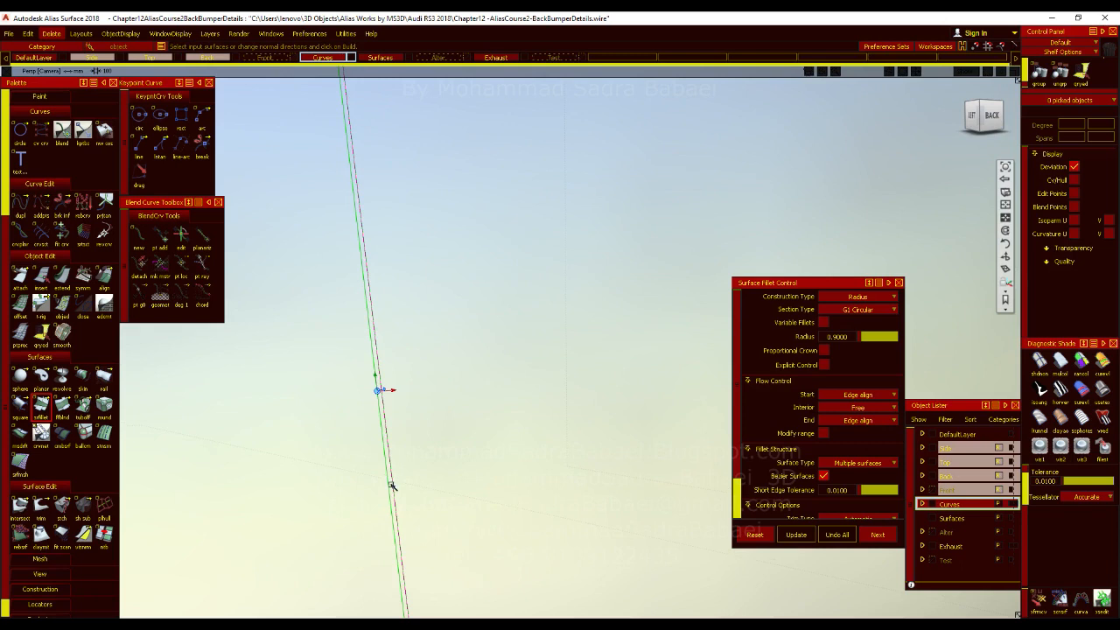
pyautogui.keyDown('alt'); pyautogui.keyDown('shift'); pyautogui.moveTo(393, 484); pyautogui.dragTo(406, 447, button='right'); pyautogui.keyUp('shift'); pyautogui.keyUp('alt')
pyautogui.click(403, 428)
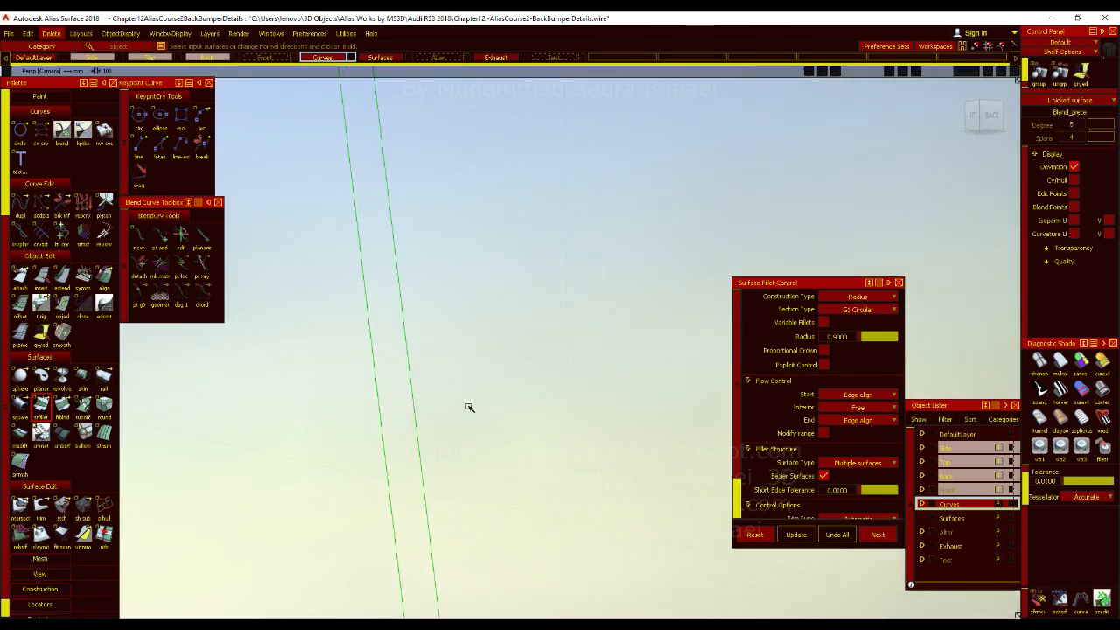
pyautogui.click(498, 378)
pyautogui.keyDown('alt'); pyautogui.keyDown('shift'); pyautogui.moveTo(498, 393); pyautogui.dragTo(441, 413, button='right'); pyautogui.keyUp('shift'); pyautogui.keyUp('alt')
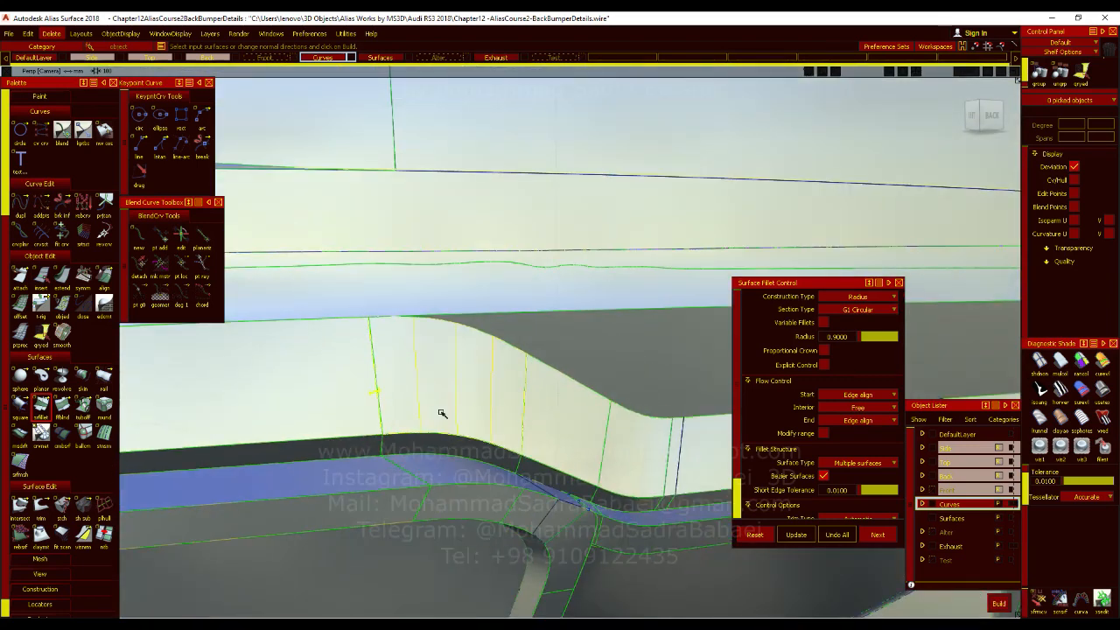
pyautogui.keyDown('ctrl'); pyautogui.keyDown('shift'); pyautogui.moveTo(470, 443); pyautogui.dragTo(531, 414); pyautogui.keyUp('shift'); pyautogui.keyUp('ctrl')
# Restart the surface fillet and try picking the strip faces on both sides of the narrow seam.
pyautogui.click(41, 406)
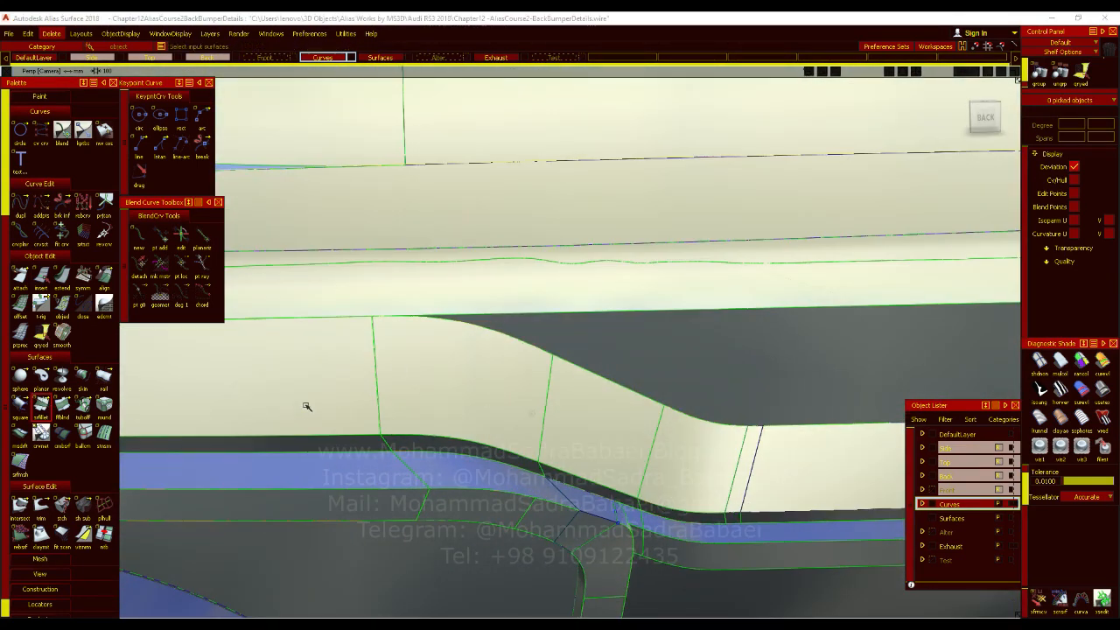
pyautogui.keyDown('alt'); pyautogui.keyDown('shift'); pyautogui.moveTo(390, 386); pyautogui.dragTo(314, 414, button='right'); pyautogui.keyUp('shift'); pyautogui.keyUp('alt')
pyautogui.keyDown('alt'); pyautogui.keyDown('shift'); pyautogui.moveTo(293, 451); pyautogui.dragTo(464, 387); pyautogui.keyUp('shift'); pyautogui.keyUp('alt')
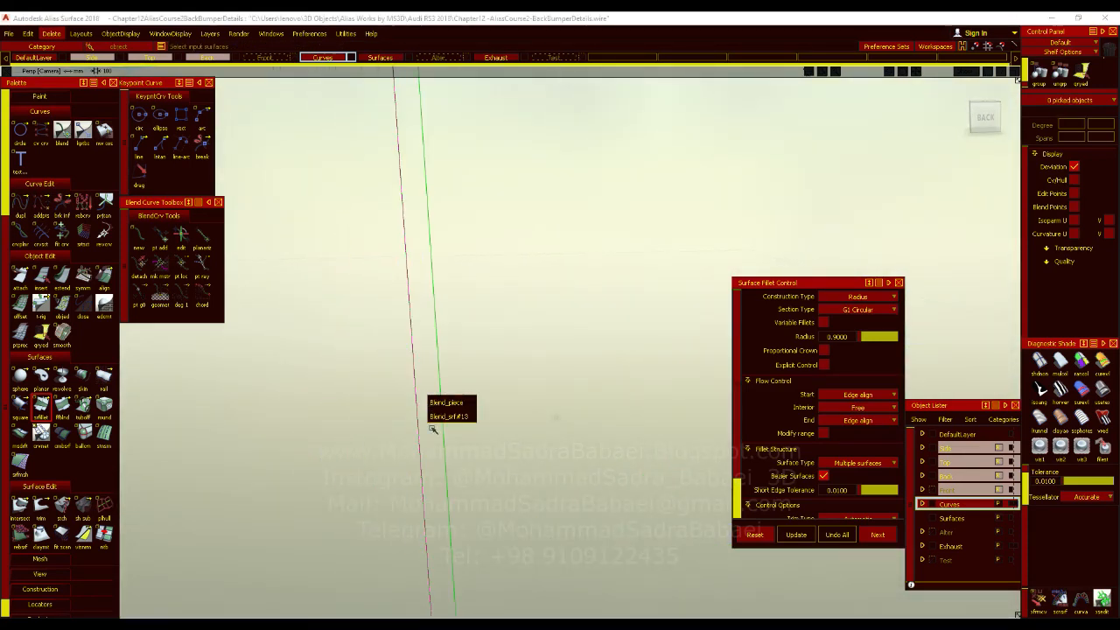
pyautogui.click(403, 429)
pyautogui.keyDown('alt'); pyautogui.keyDown('shift'); pyautogui.moveTo(426, 438); pyautogui.dragTo(486, 346); pyautogui.keyUp('shift'); pyautogui.keyUp('alt')
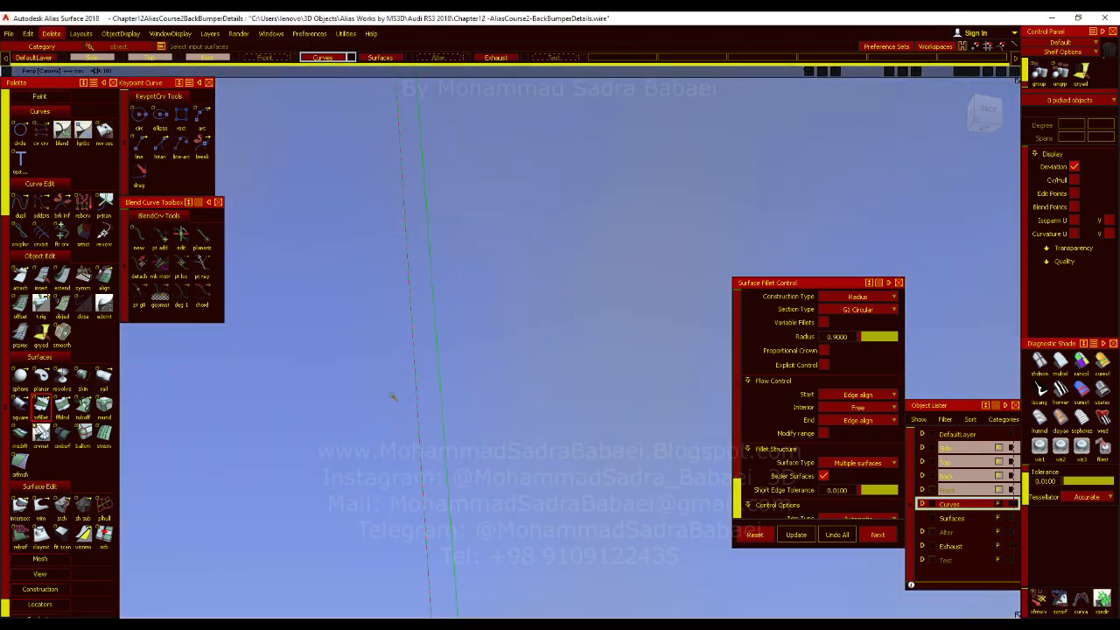
pyautogui.click(386, 397)
pyautogui.click(414, 415)
pyautogui.keyDown('ctrl'); pyautogui.keyDown('shift'); pyautogui.moveTo(413, 415); pyautogui.dragTo(437, 388); pyautogui.keyUp('shift'); pyautogui.keyUp('ctrl')
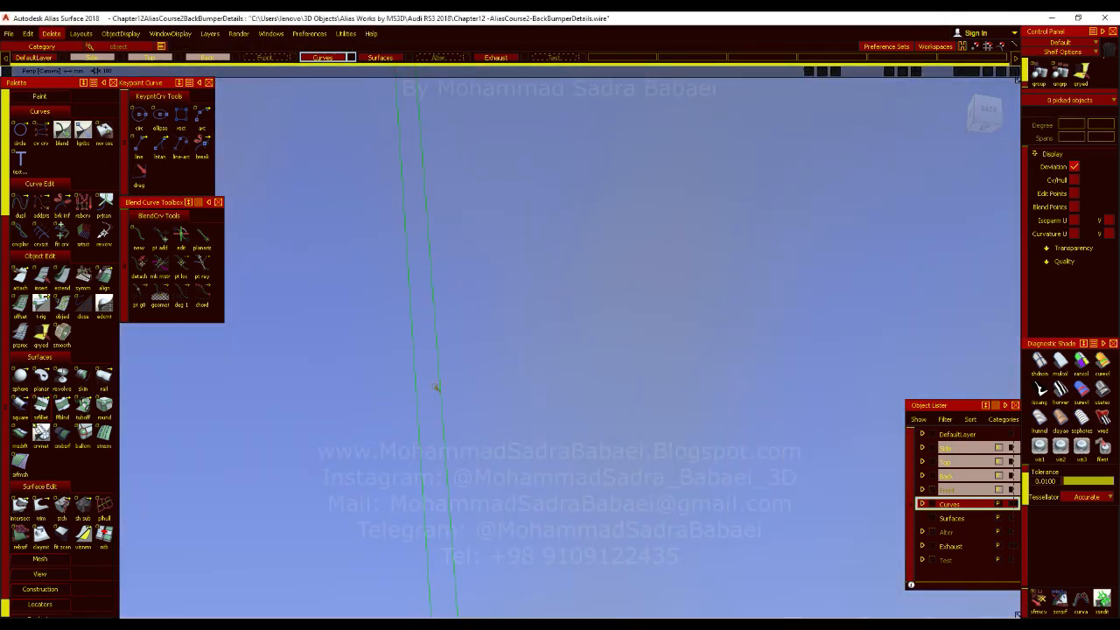
# Inspect the strip's bend in plain shading without surface boundaries, then show the boundaries around the seam.
pyautogui.keyDown('alt'); pyautogui.keyDown('shift'); pyautogui.moveTo(515, 395); pyautogui.dragTo(464, 503, button='right'); pyautogui.keyUp('shift'); pyautogui.keyUp('alt')
pyautogui.keyDown('alt'); pyautogui.keyDown('shift'); pyautogui.moveTo(473, 501); pyautogui.dragTo(515, 573); pyautogui.keyUp('shift'); pyautogui.keyUp('alt')
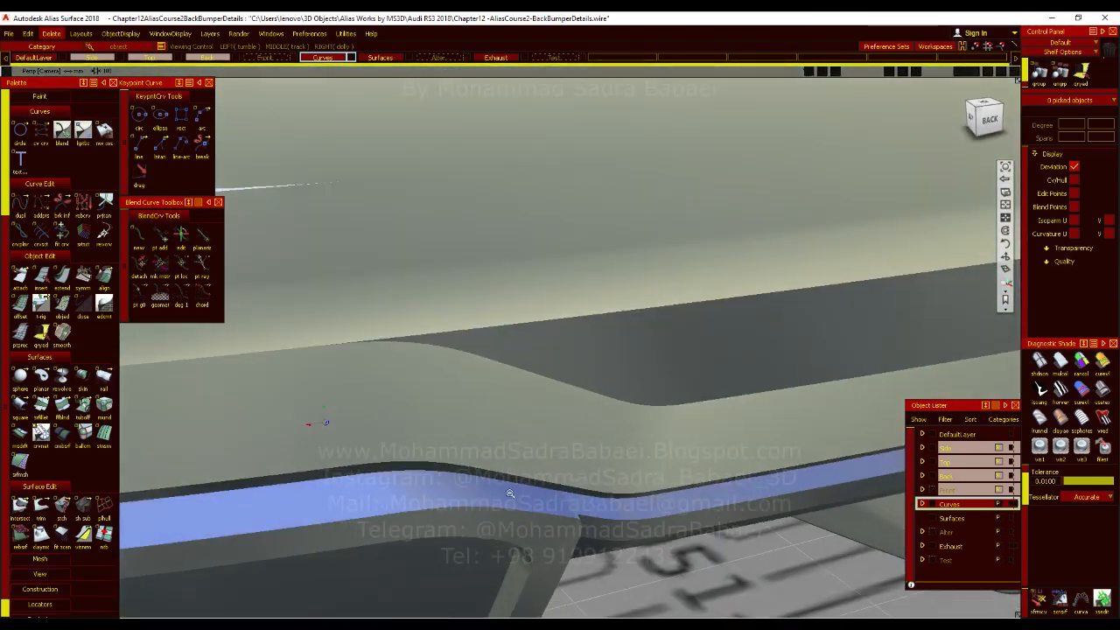
pyautogui.keyDown('alt'); pyautogui.keyDown('shift'); pyautogui.moveTo(510, 495); pyautogui.dragTo(421, 555, button='right'); pyautogui.keyUp('shift'); pyautogui.keyUp('alt')
pyautogui.keyDown('alt'); pyautogui.keyDown('shift'); pyautogui.moveTo(421, 555); pyautogui.dragTo(473, 490); pyautogui.keyUp('shift'); pyautogui.keyUp('alt')
pyautogui.keyDown('alt'); pyautogui.keyDown('shift'); pyautogui.moveTo(463, 488); pyautogui.dragTo(458, 457, button='right'); pyautogui.keyUp('shift'); pyautogui.keyUp('alt')
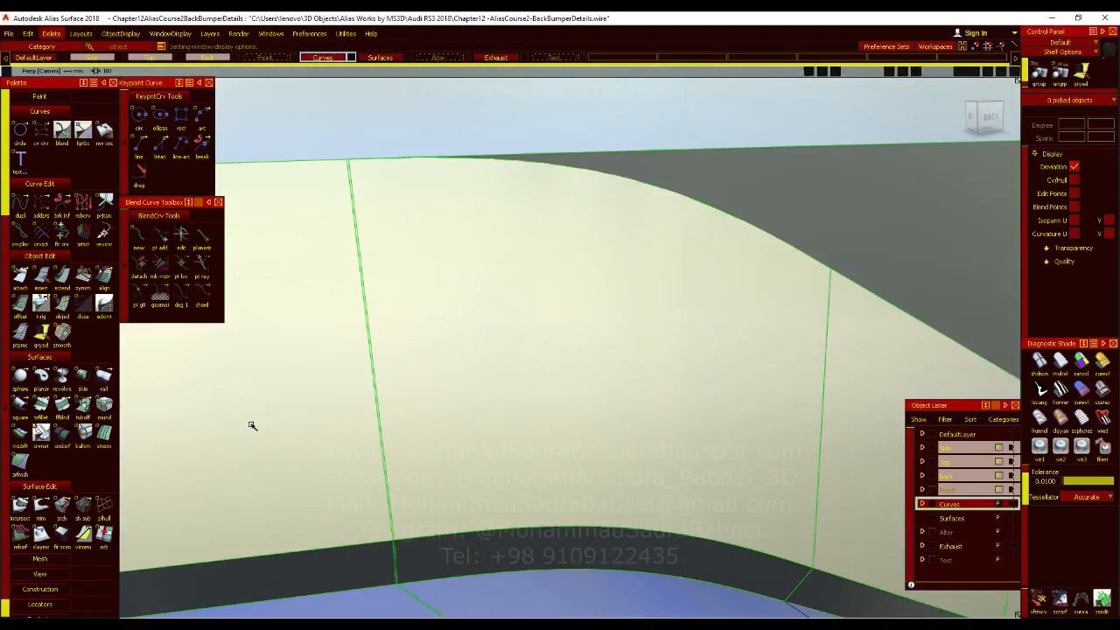
# Activate locator picking for measurement, deviation and other locators, and delete the locators from the model.
pyautogui.scroll(5, 77, 437)
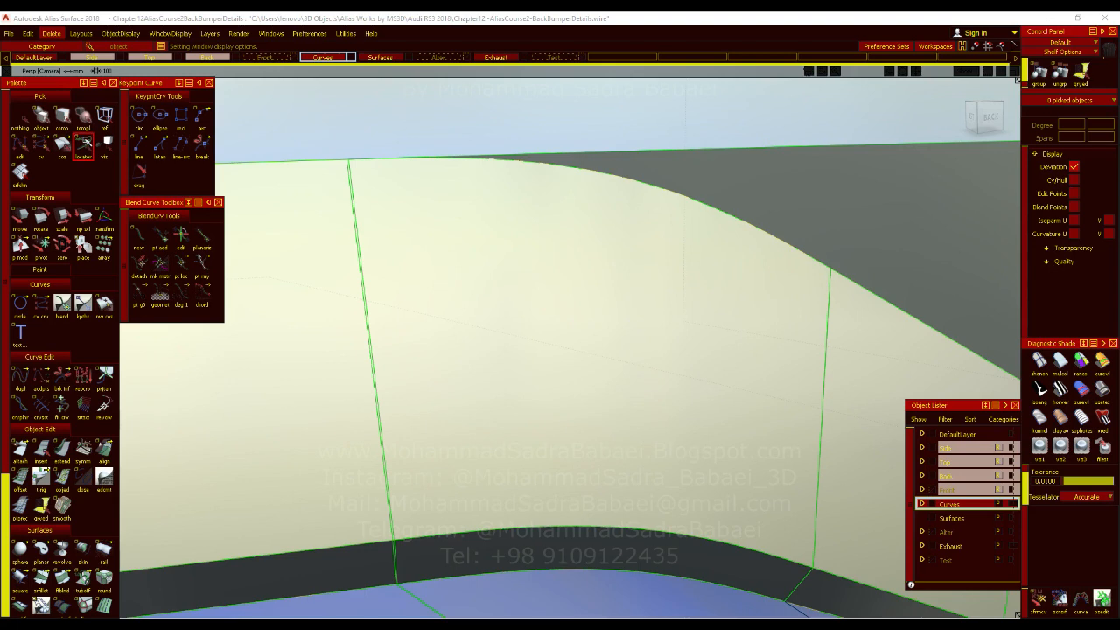
pyautogui.doubleClick(83, 143)
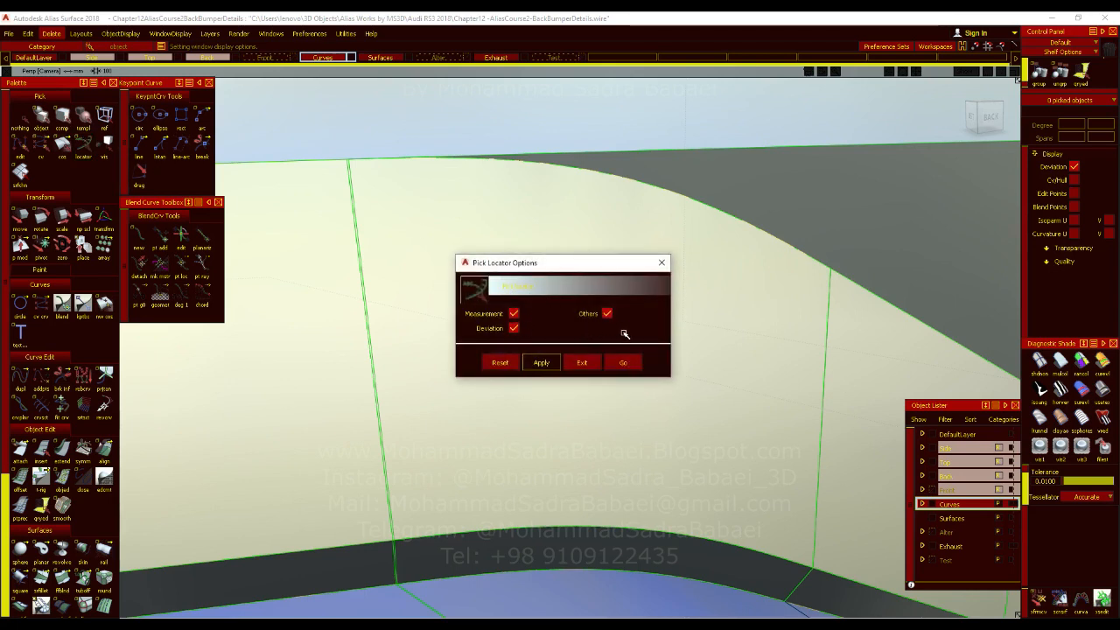
pyautogui.click(626, 361)
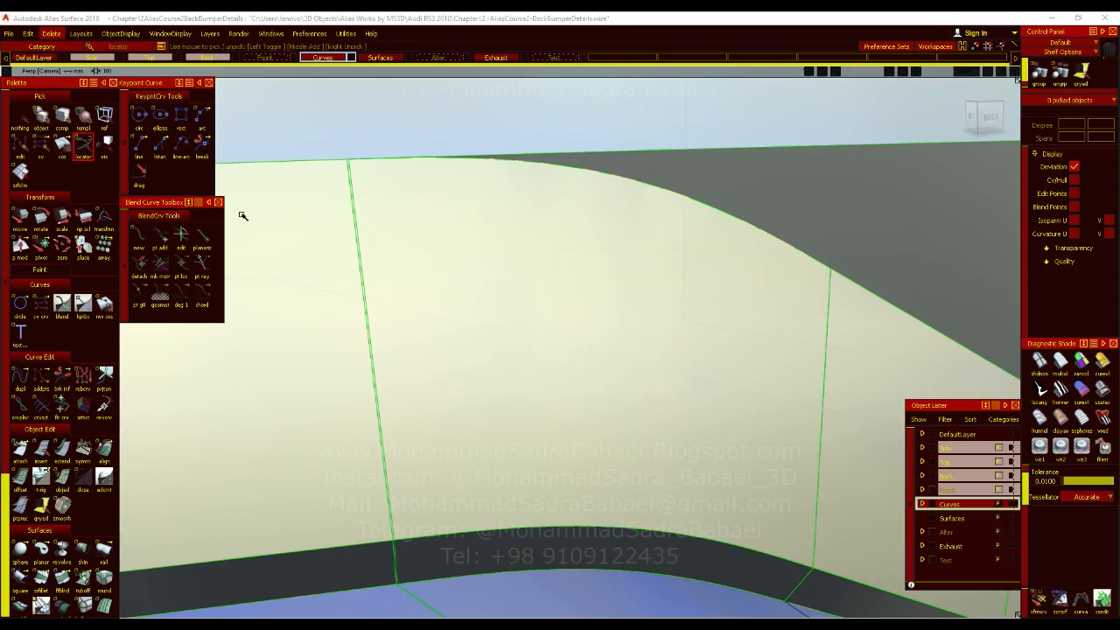
pyautogui.scroll(1, 336, 311)
pyautogui.scroll(-4, 362, 360)
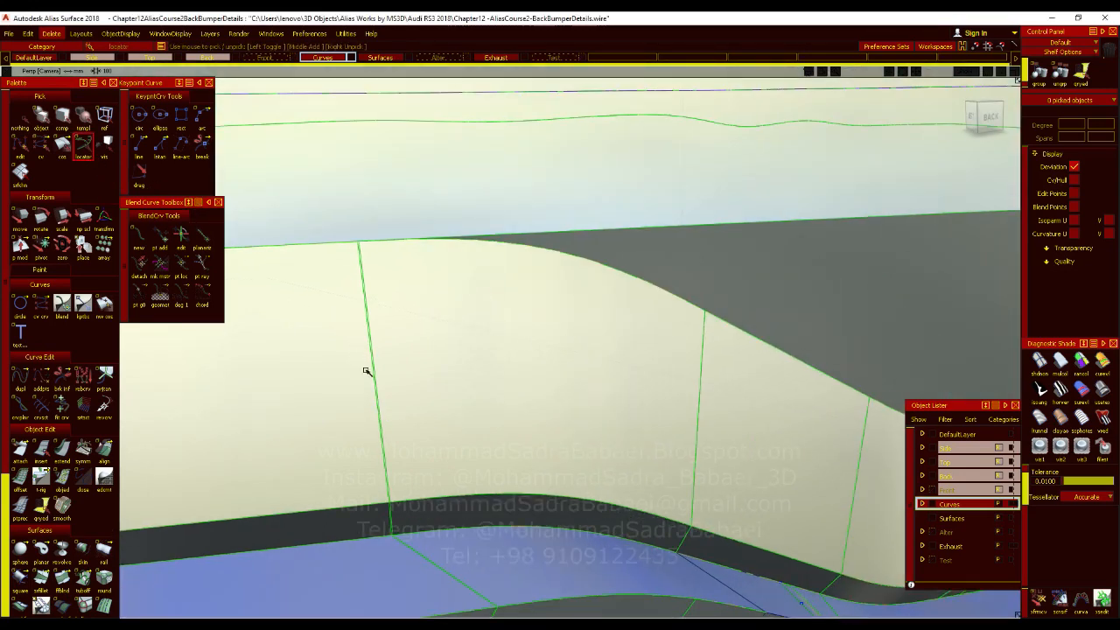
pyautogui.keyDown('alt'); pyautogui.keyDown('shift'); pyautogui.moveTo(385, 417); pyautogui.dragTo(425, 429); pyautogui.keyUp('shift'); pyautogui.keyUp('alt')
pyautogui.keyDown('ctrl'); pyautogui.keyDown('shift'); pyautogui.moveTo(399, 394); pyautogui.dragTo(398, 366); pyautogui.keyUp('shift'); pyautogui.keyUp('ctrl')
pyautogui.keyDown('ctrl'); pyautogui.keyDown('shift'); pyautogui.moveTo(393, 418); pyautogui.dragTo(396, 440); pyautogui.keyUp('shift'); pyautogui.keyUp('ctrl')
pyautogui.keyDown('alt'); pyautogui.keyDown('shift'); pyautogui.moveTo(395, 438); pyautogui.dragTo(155, 252, button='right'); pyautogui.keyUp('shift'); pyautogui.keyUp('alt')
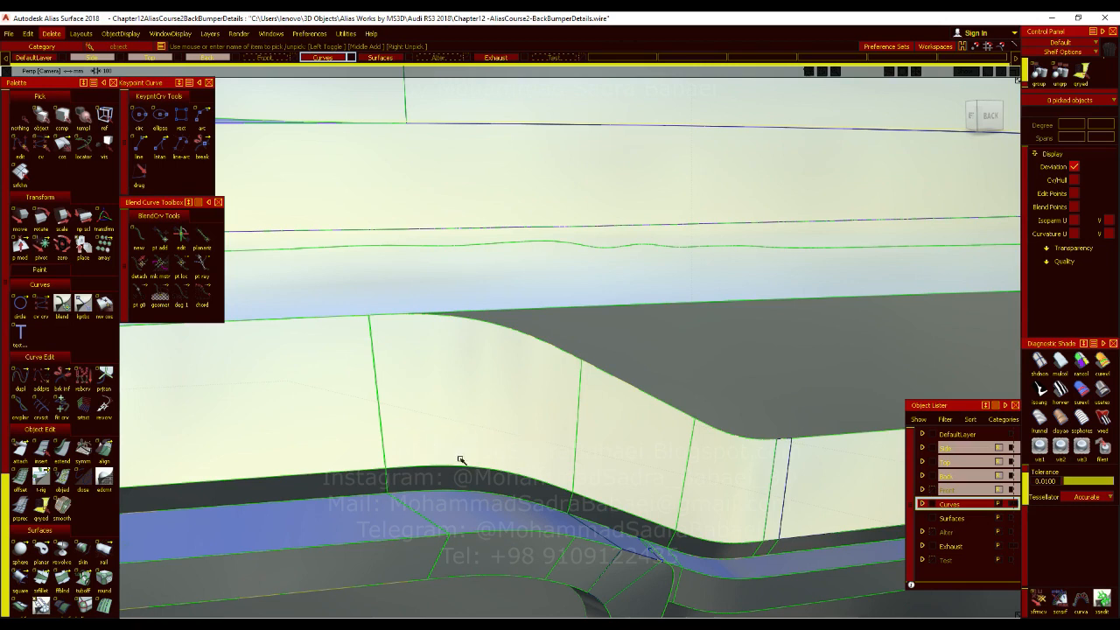
pyautogui.click(51, 35)
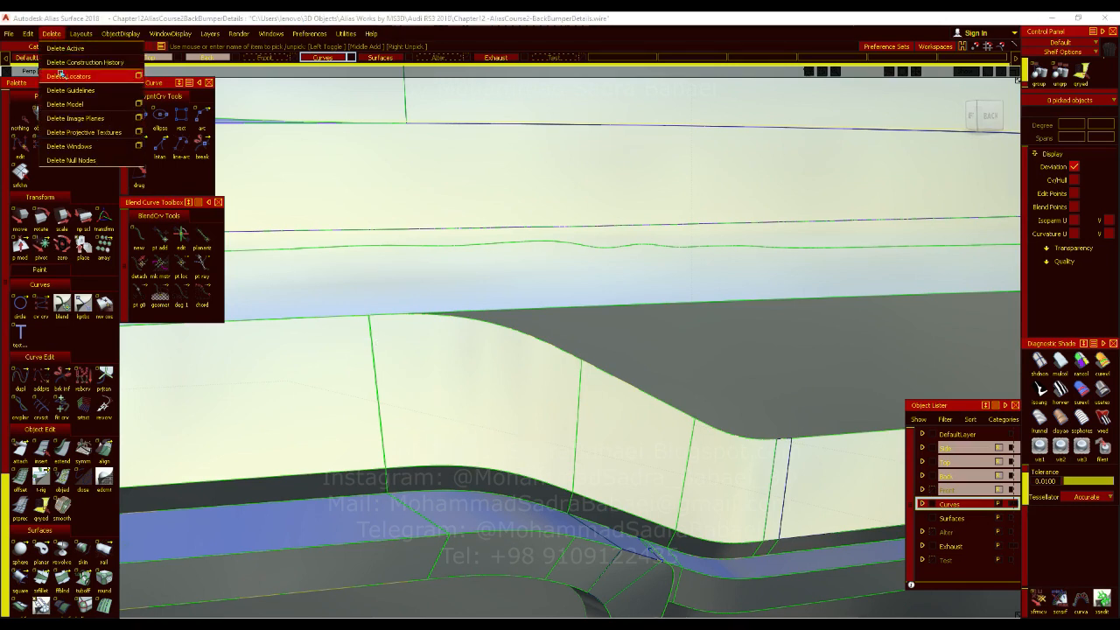
pyautogui.click(61, 74)
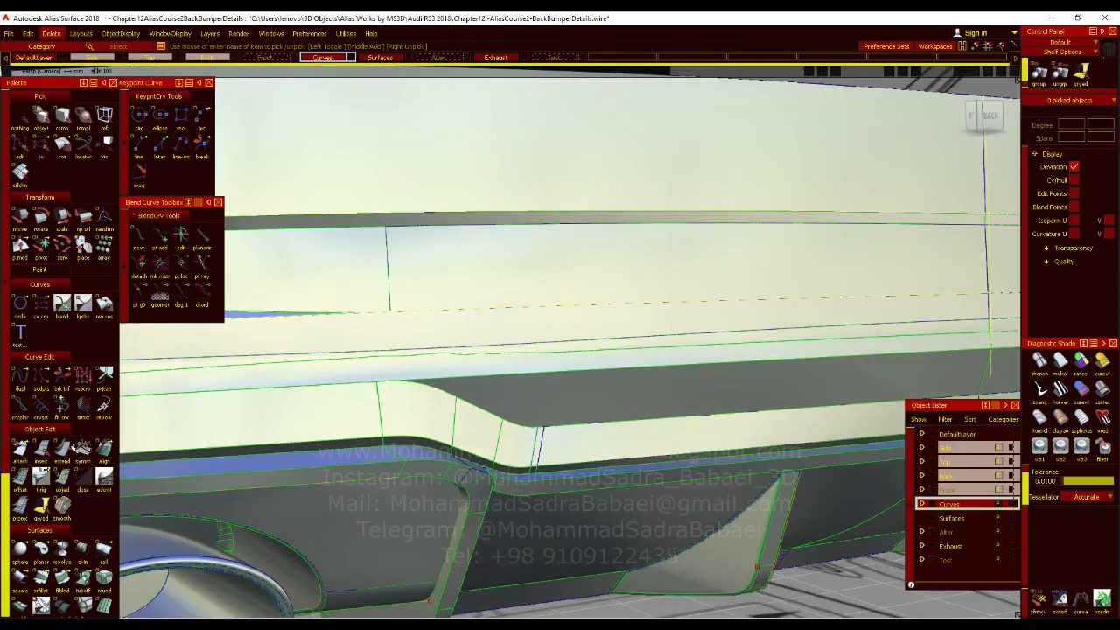
# Measure the angular deviation along the shared edge between the strip's curved bend face and the adjoining sloped face.
pyautogui.scroll(-5, 71, 449)
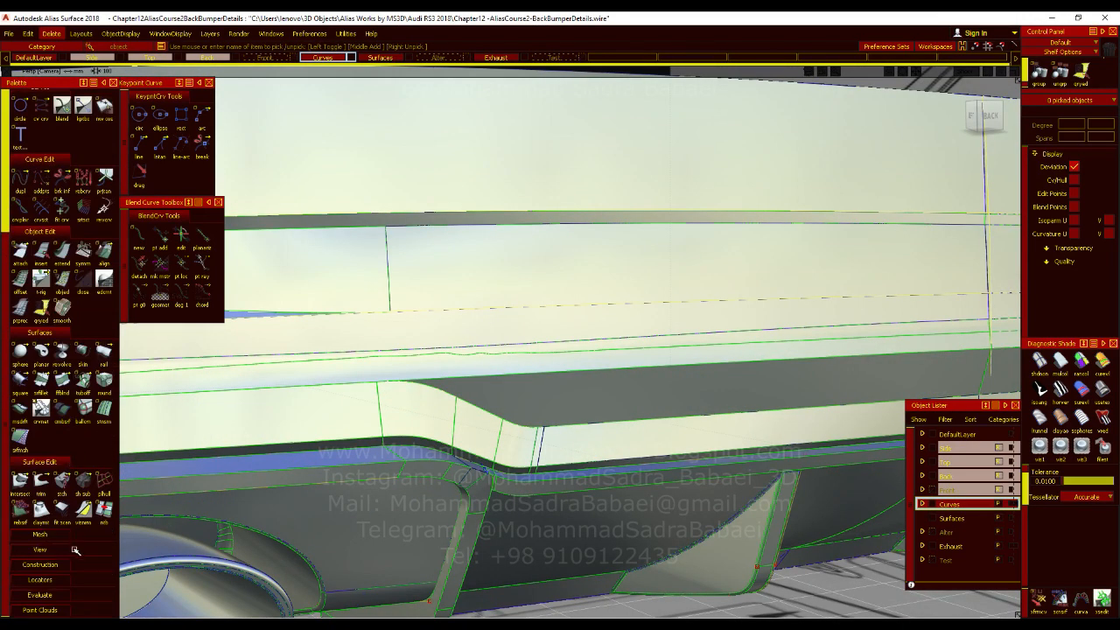
pyautogui.scroll(-2, 51, 594)
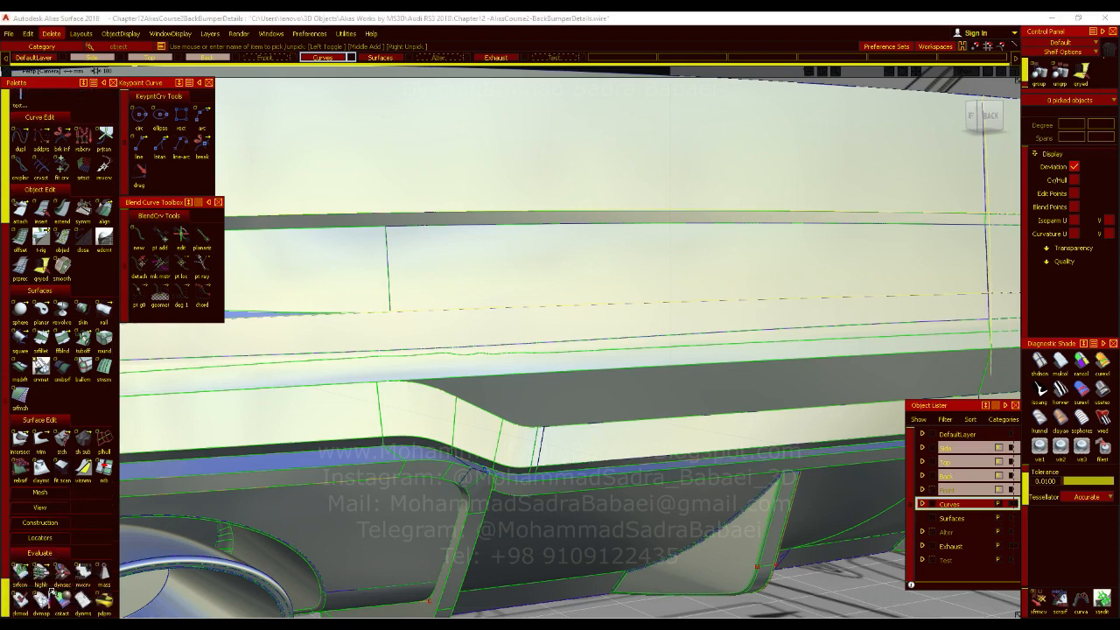
pyautogui.click(54, 552)
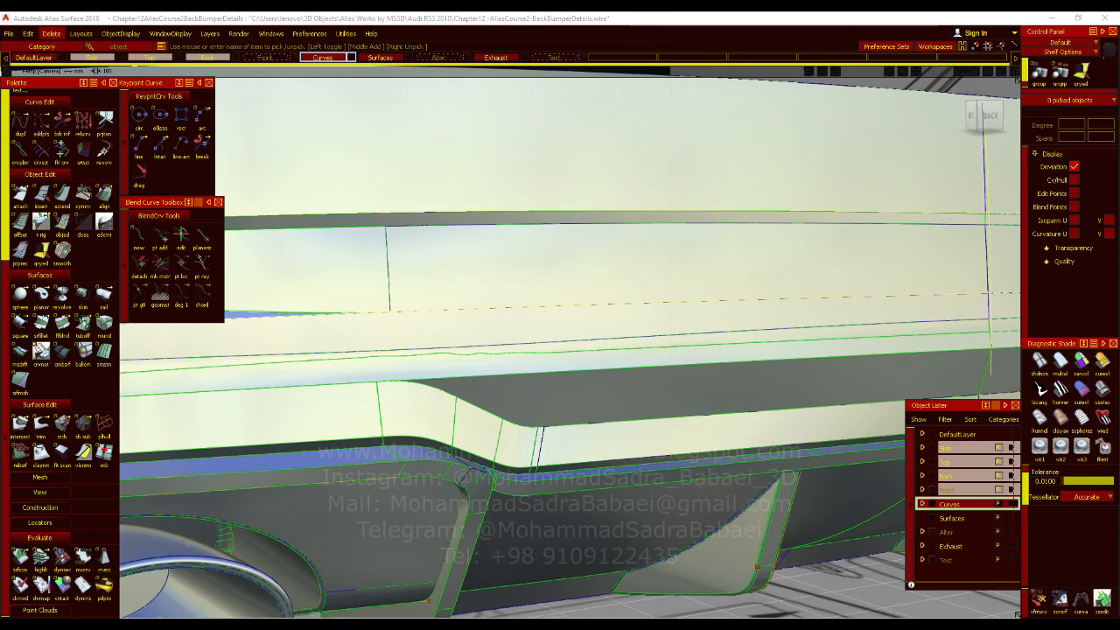
pyautogui.click(41, 521)
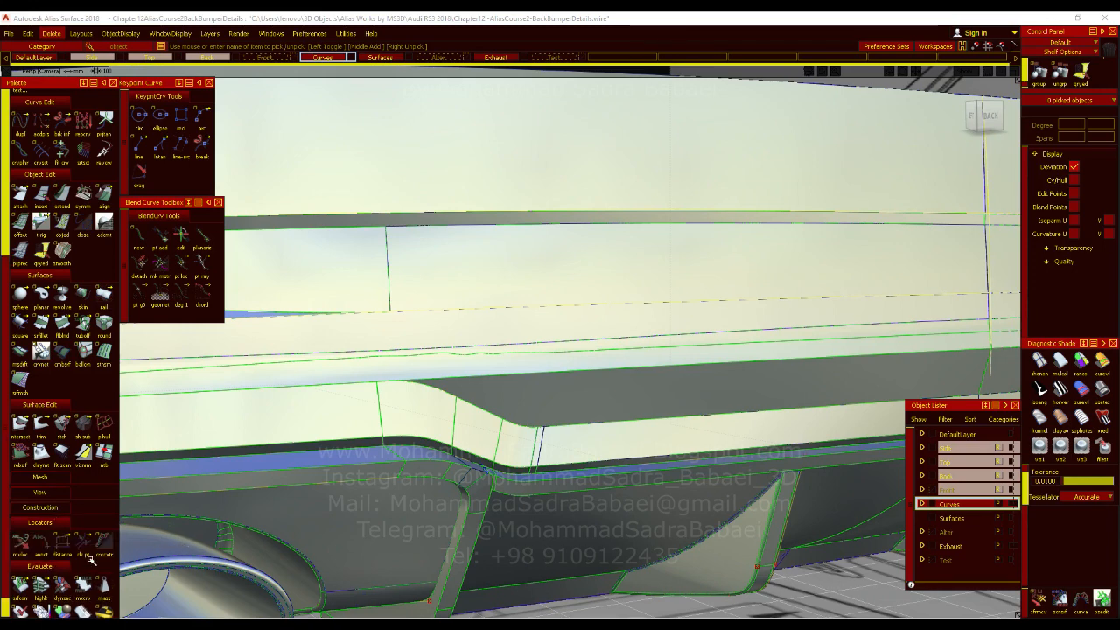
pyautogui.scroll(-2, 96, 557)
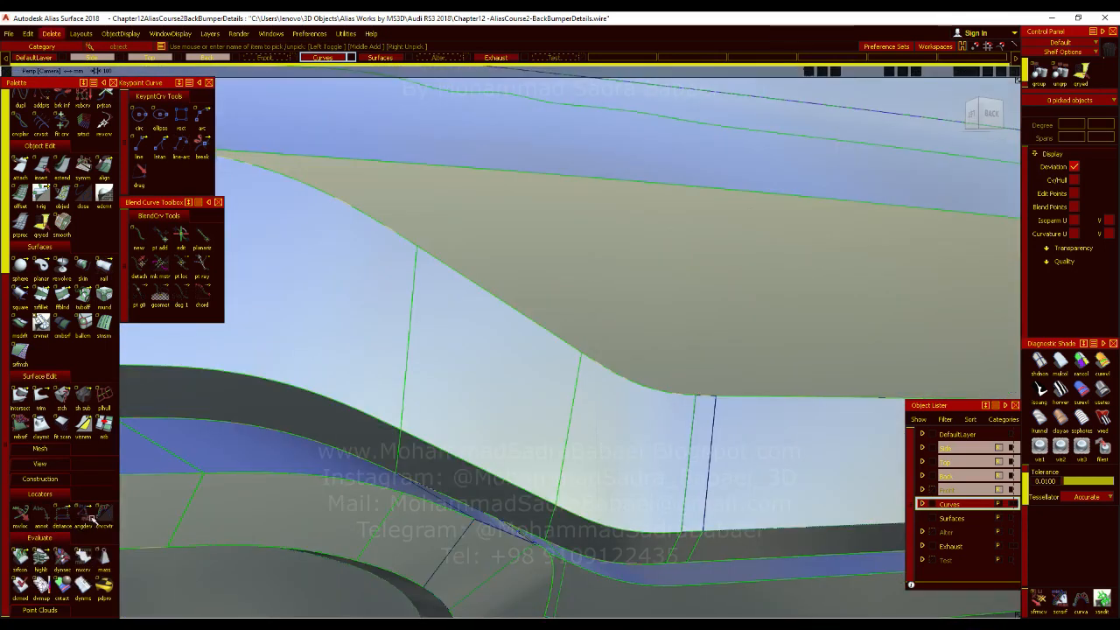
pyautogui.moveTo(94, 528); pyautogui.dragTo(269, 518)
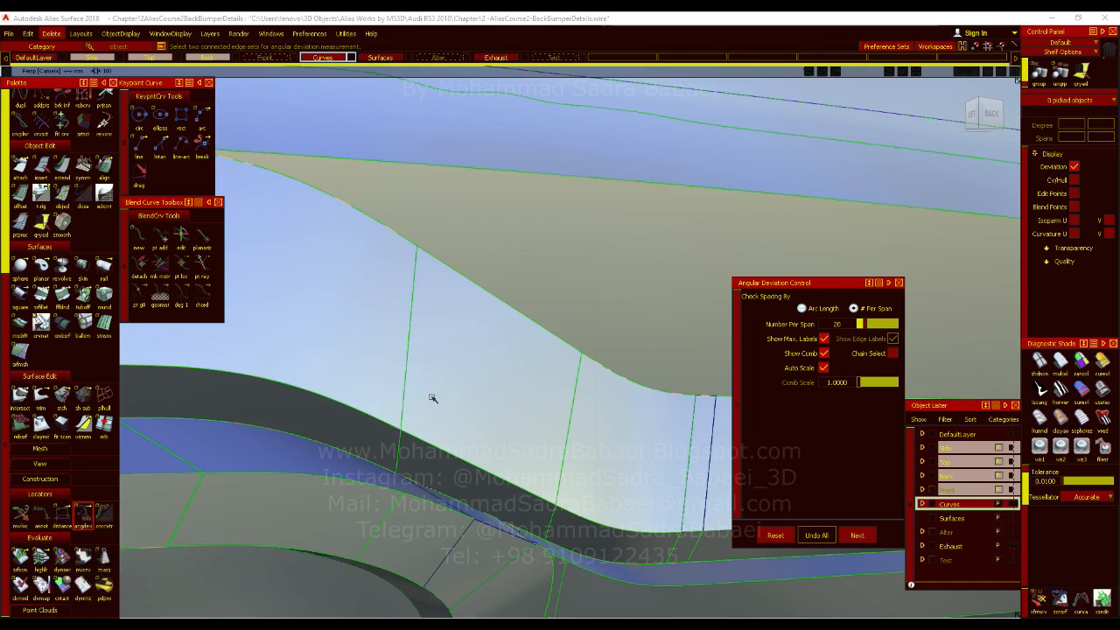
pyautogui.keyDown('alt'); pyautogui.keyDown('shift'); pyautogui.moveTo(447, 365); pyautogui.dragTo(429, 393); pyautogui.keyUp('shift'); pyautogui.keyUp('alt')
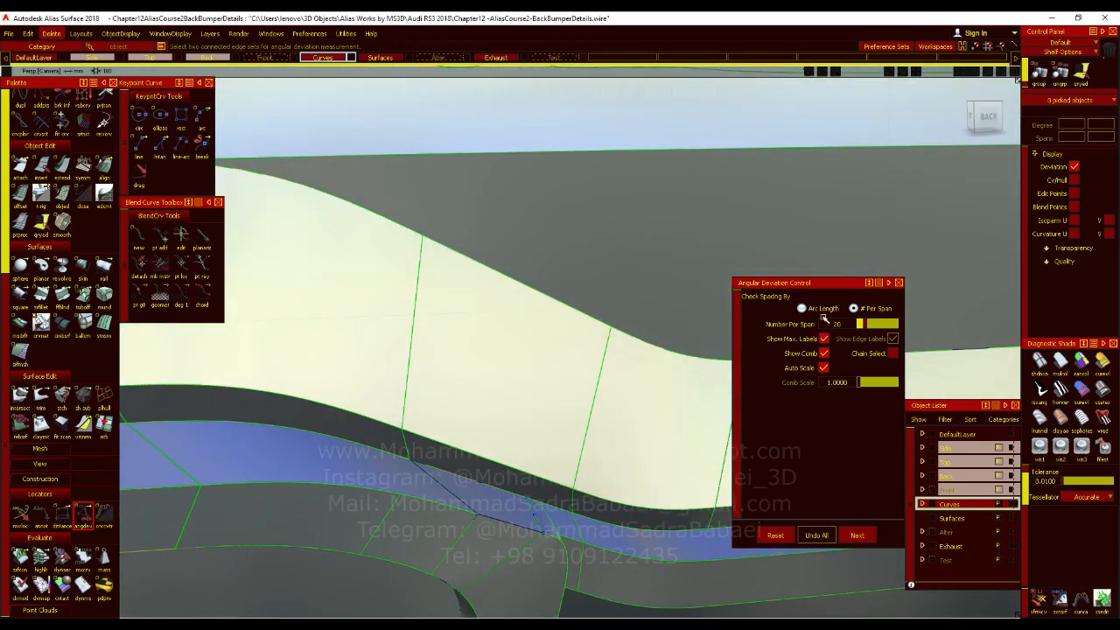
pyautogui.keyDown('alt'); pyautogui.keyDown('shift'); pyautogui.moveTo(380, 344); pyautogui.dragTo(483, 363, button='right'); pyautogui.keyUp('shift'); pyautogui.keyUp('alt')
pyautogui.click(477, 359)
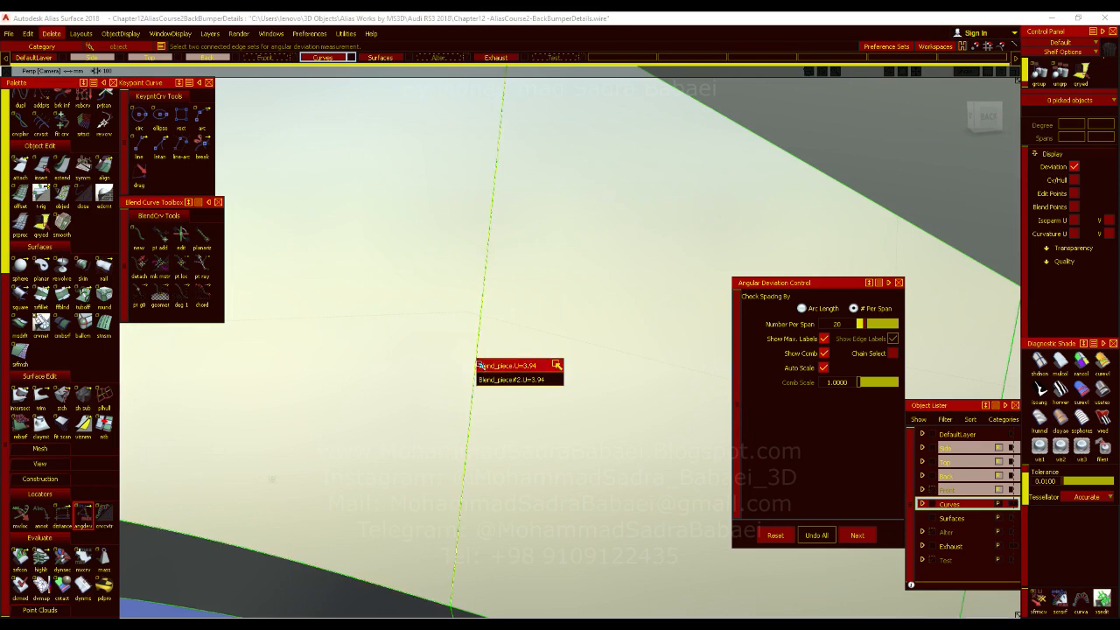
pyautogui.click(491, 368)
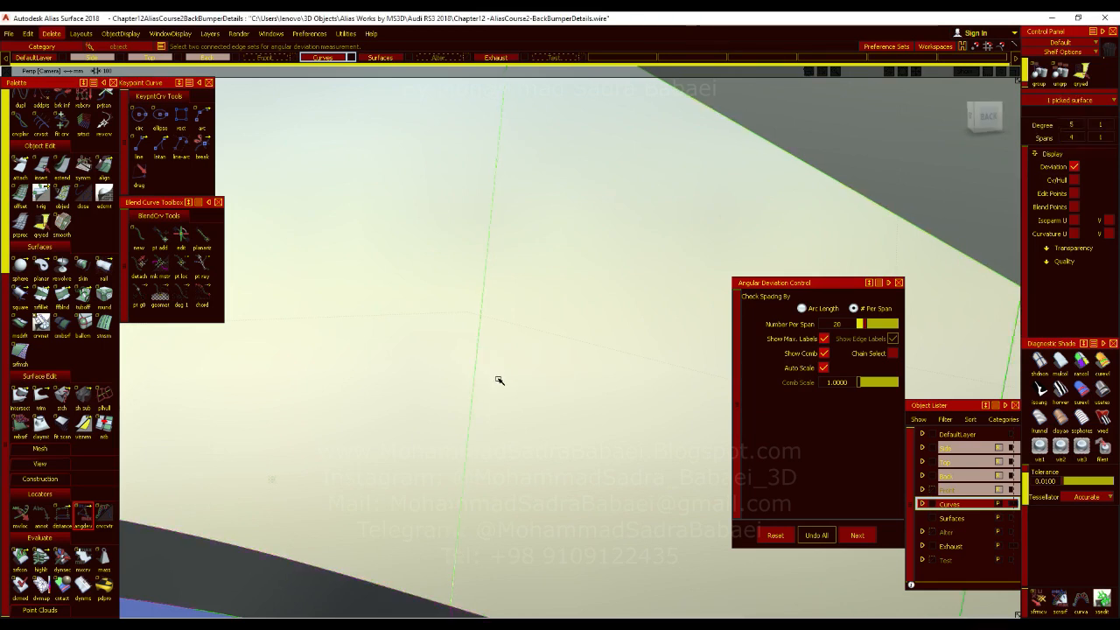
pyautogui.click(473, 369)
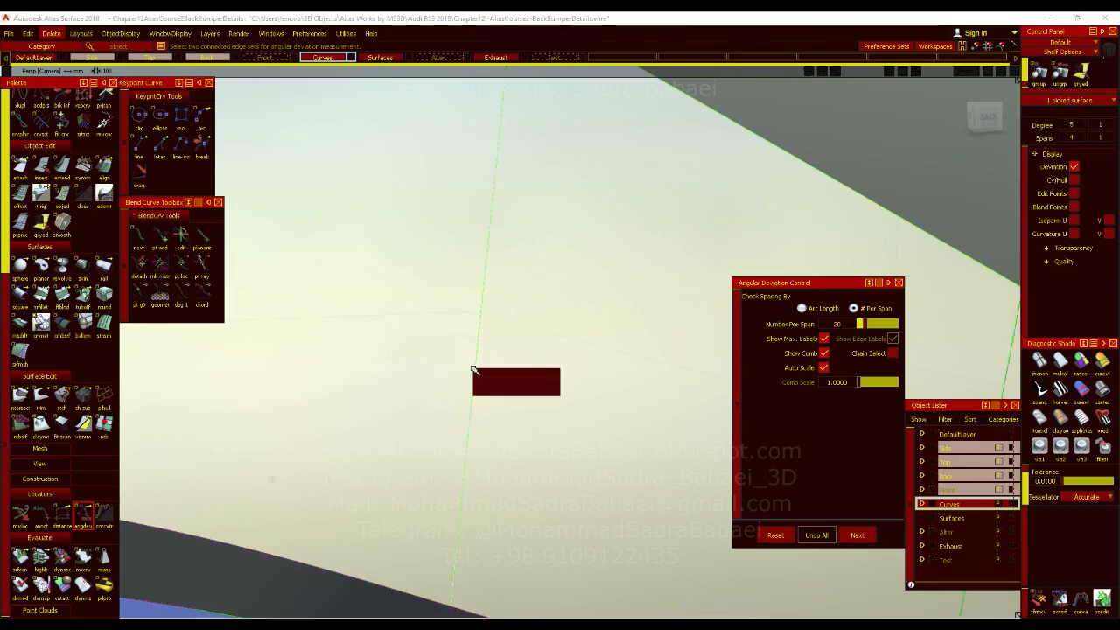
pyautogui.click(480, 387)
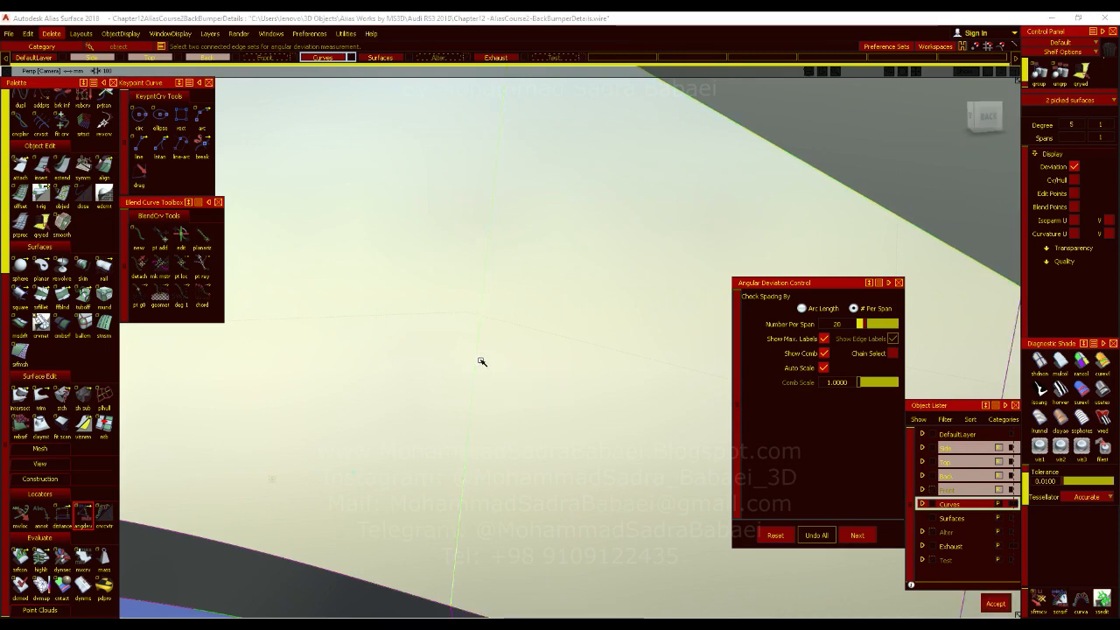
pyautogui.keyDown('alt'); pyautogui.keyDown('shift'); pyautogui.moveTo(470, 409); pyautogui.dragTo(491, 437); pyautogui.keyUp('shift'); pyautogui.keyUp('alt')
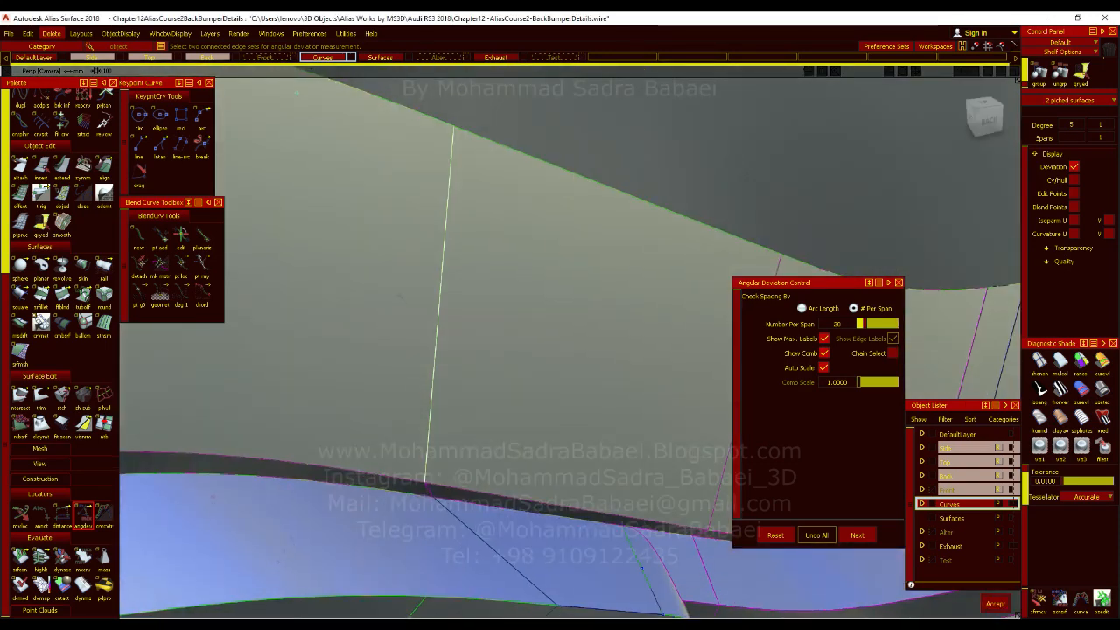
pyautogui.click(995, 604)
# Examine the angular deviation locator on the bend's shared edge and the neighbouring strip faces from several angles.
pyautogui.keyDown('alt'); pyautogui.keyDown('shift'); pyautogui.moveTo(490, 429); pyautogui.dragTo(496, 370); pyautogui.keyUp('shift'); pyautogui.keyUp('alt')
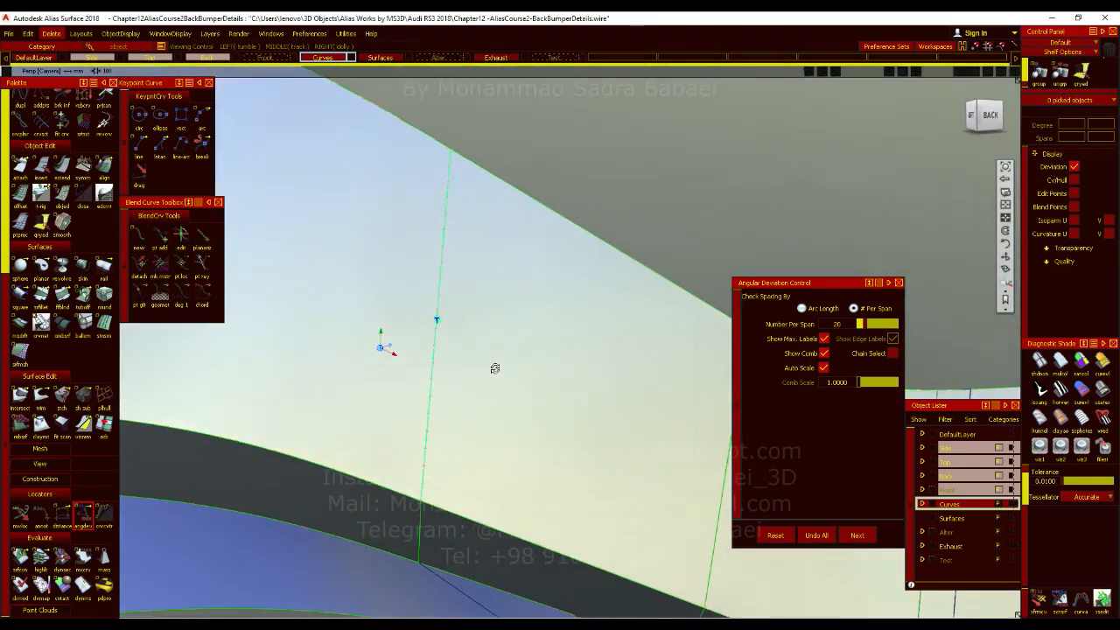
pyautogui.keyDown('alt'); pyautogui.keyDown('shift'); pyautogui.moveTo(490, 342); pyautogui.dragTo(484, 408, button='right'); pyautogui.keyUp('shift'); pyautogui.keyUp('alt')
pyautogui.keyDown('alt'); pyautogui.keyDown('shift'); pyautogui.moveTo(484, 408); pyautogui.dragTo(324, 456); pyautogui.keyUp('shift'); pyautogui.keyUp('alt')
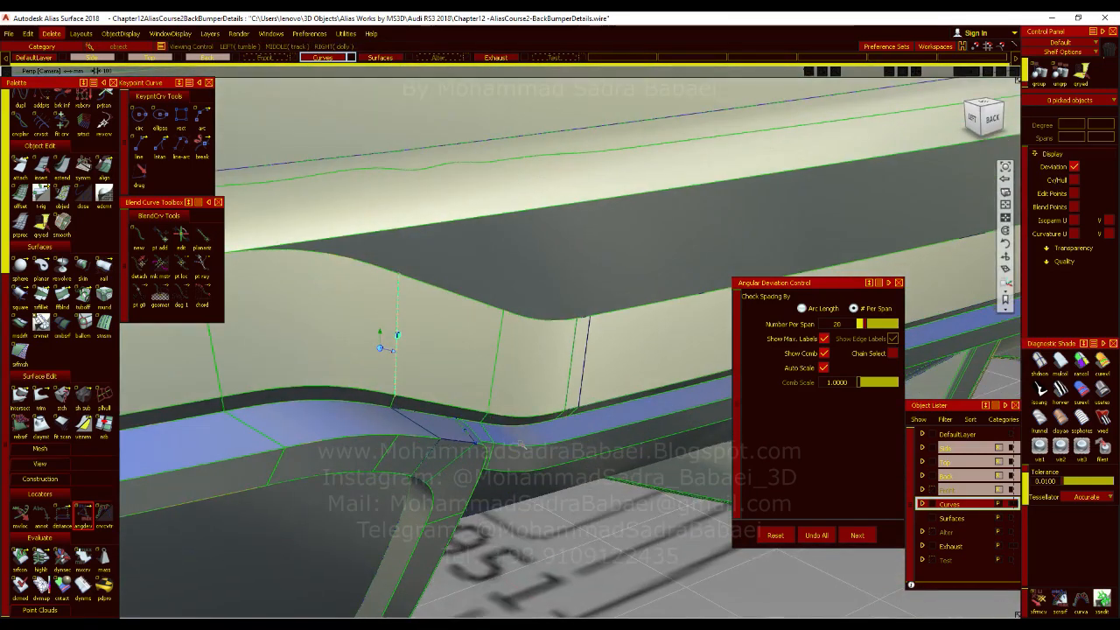
pyautogui.keyDown('alt'); pyautogui.keyDown('shift'); pyautogui.moveTo(325, 455); pyautogui.dragTo(475, 512, button='middle'); pyautogui.keyUp('shift'); pyautogui.keyUp('alt')
pyautogui.keyDown('alt'); pyautogui.keyDown('shift'); pyautogui.click(373, 390); pyautogui.keyUp('shift'); pyautogui.keyUp('alt')
pyautogui.keyDown('alt'); pyautogui.keyDown('shift'); pyautogui.moveTo(373, 390); pyautogui.dragTo(401, 424, button='right'); pyautogui.keyUp('shift'); pyautogui.keyUp('alt')
pyautogui.keyDown('alt'); pyautogui.keyDown('shift'); pyautogui.moveTo(401, 424); pyautogui.dragTo(512, 417); pyautogui.keyUp('shift'); pyautogui.keyUp('alt')
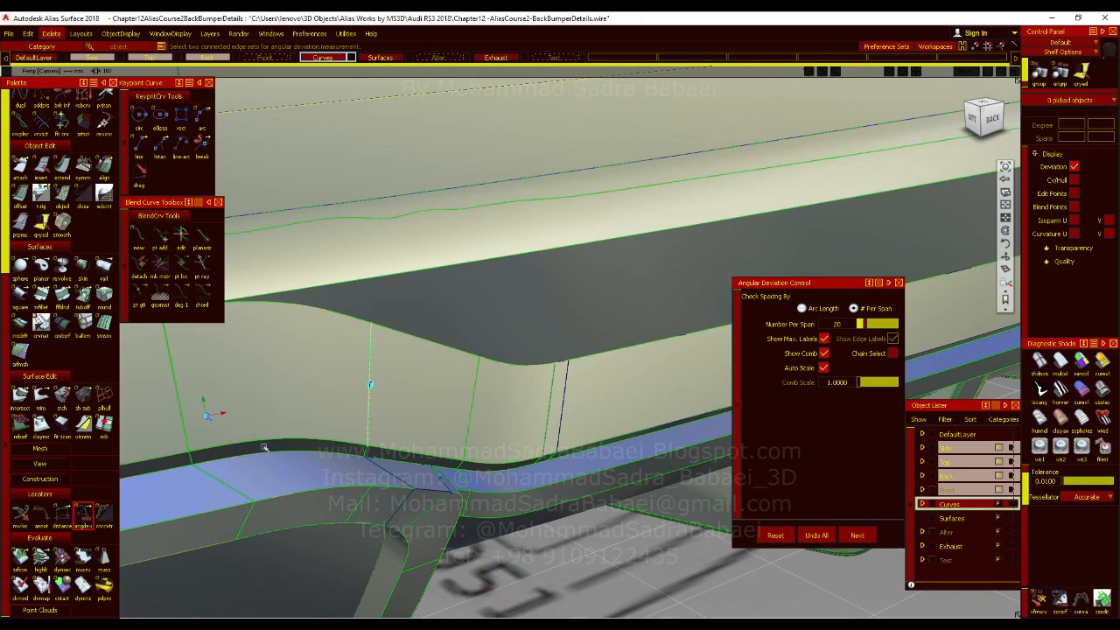
# Measure the angular deviation along the seam where the strip's straight face meets its curved transition, and delete the measurement locators.
pyautogui.keyDown('alt'); pyautogui.keyDown('shift'); pyautogui.moveTo(264, 447); pyautogui.dragTo(440, 454, button='middle'); pyautogui.keyUp('shift'); pyautogui.keyUp('alt')
pyautogui.keyDown('alt'); pyautogui.keyDown('shift'); pyautogui.click(415, 403); pyautogui.keyUp('shift'); pyautogui.keyUp('alt')
pyautogui.keyDown('alt'); pyautogui.keyDown('shift'); pyautogui.scroll(5, 416, 403); pyautogui.keyUp('shift'); pyautogui.keyUp('alt')
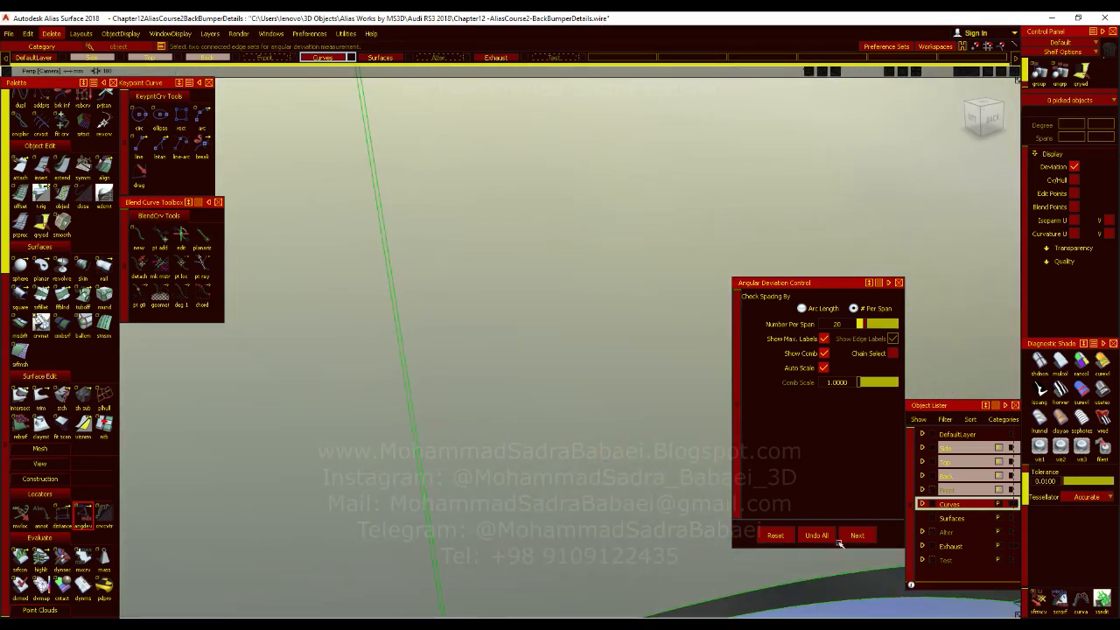
pyautogui.click(418, 426)
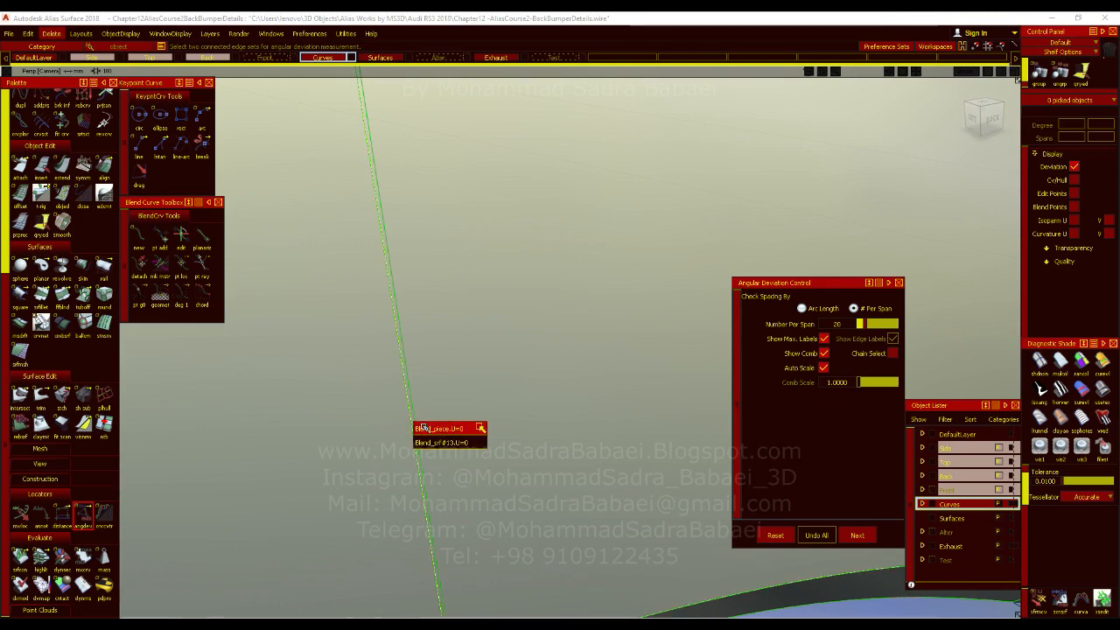
pyautogui.click(424, 428)
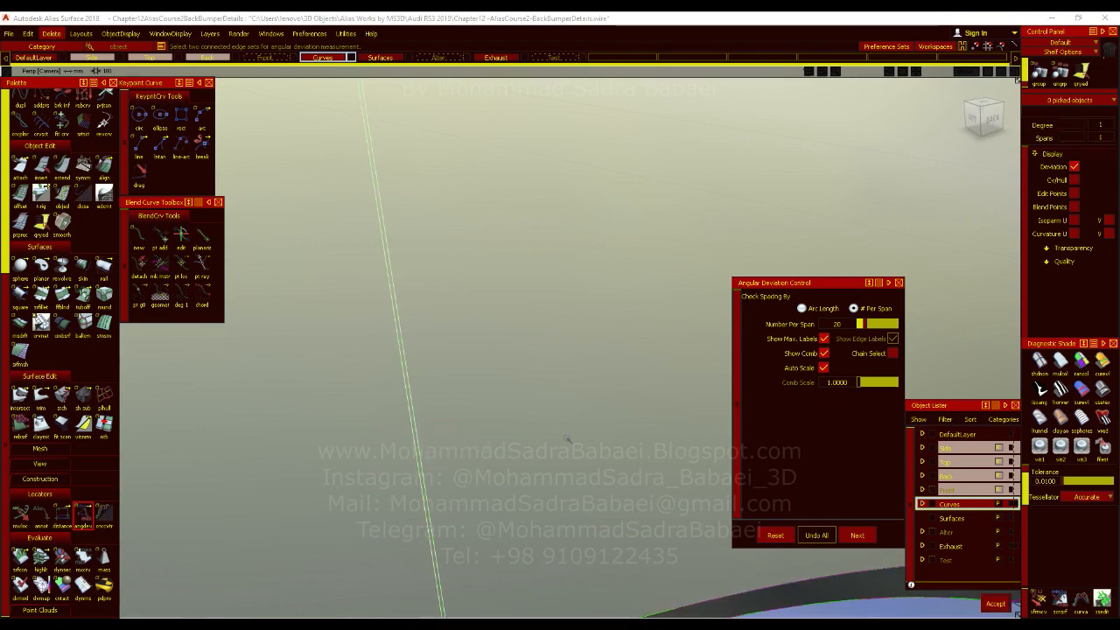
pyautogui.keyDown('alt'); pyautogui.keyDown('shift'); pyautogui.scroll(-5, 476, 358); pyautogui.keyUp('shift'); pyautogui.keyUp('alt')
pyautogui.keyDown('alt'); pyautogui.keyDown('shift'); pyautogui.moveTo(475, 380); pyautogui.dragTo(460, 318); pyautogui.keyUp('shift'); pyautogui.keyUp('alt')
pyautogui.keyDown('alt'); pyautogui.keyDown('shift'); pyautogui.scroll(2, 459, 361); pyautogui.keyUp('shift'); pyautogui.keyUp('alt')
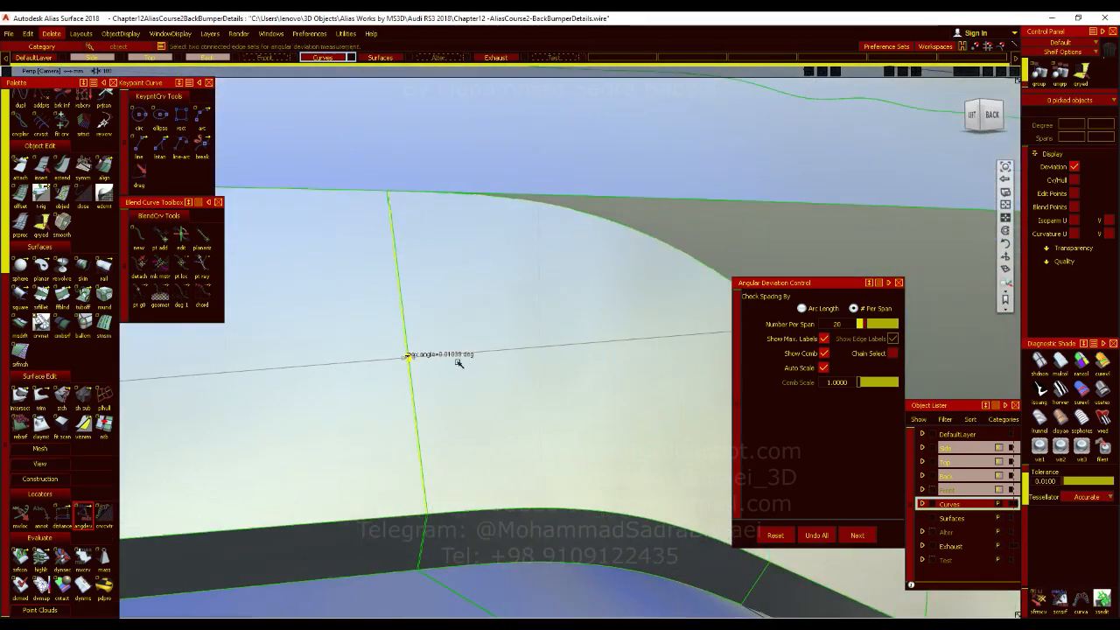
pyautogui.scroll(-3, 428, 338)
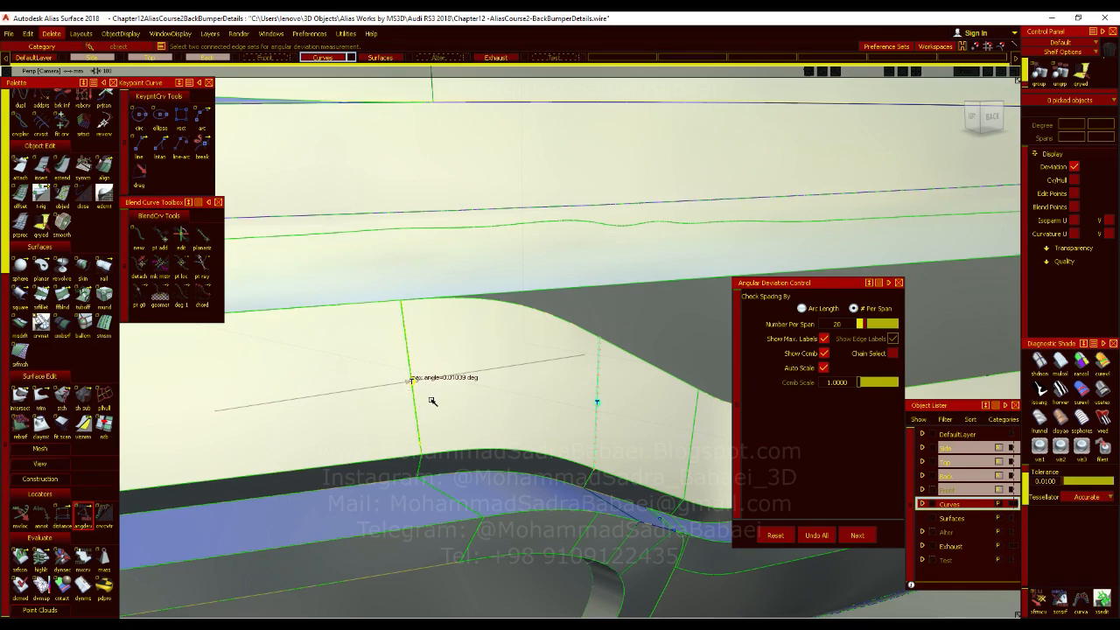
pyautogui.keyDown('ctrl'); pyautogui.keyDown('shift'); pyautogui.moveTo(447, 399); pyautogui.dragTo(495, 397); pyautogui.keyUp('shift'); pyautogui.keyUp('ctrl')
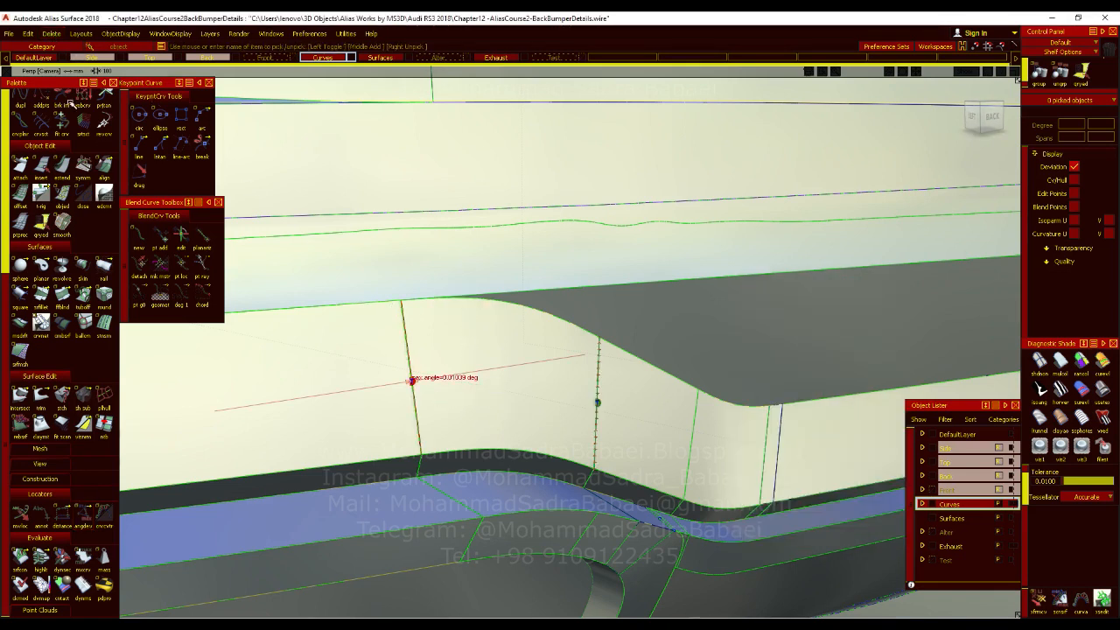
pyautogui.click(51, 33)
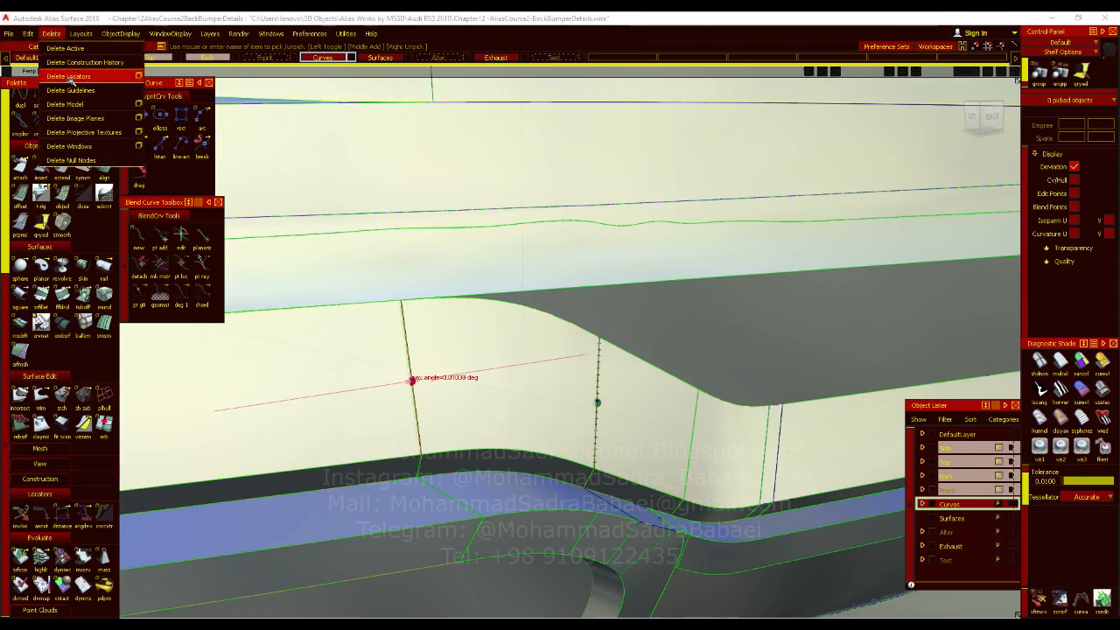
pyautogui.click(68, 77)
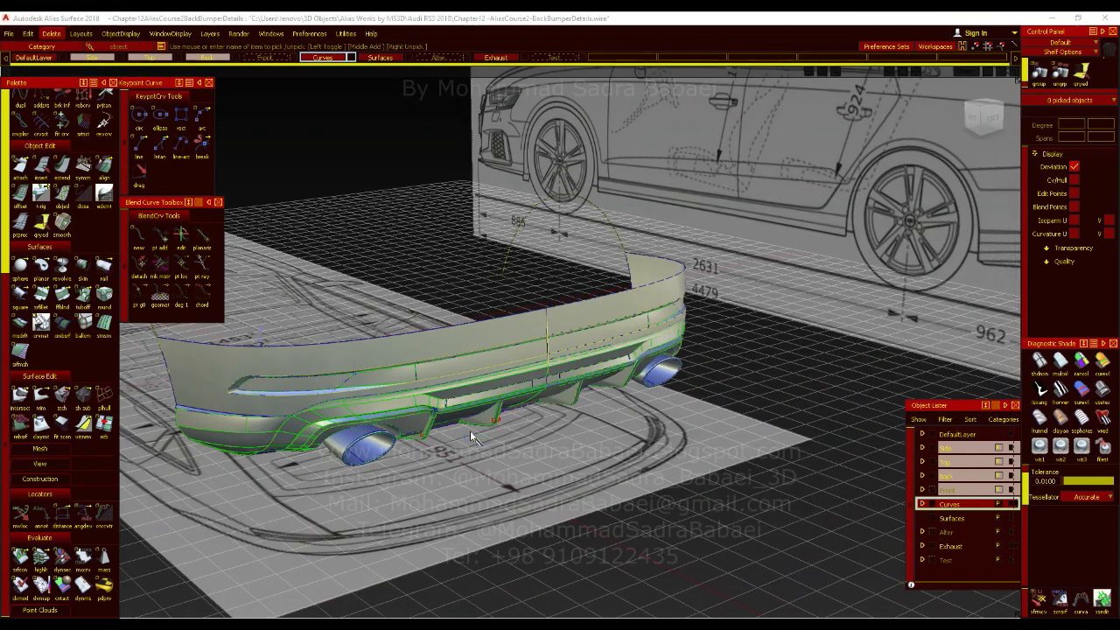
# Measure the angular deviation along the diagonal edge between the bumper's side groove and the recess below it, and delete the locator.
pyautogui.keyDown('alt'); pyautogui.keyDown('shift'); pyautogui.moveTo(470, 430); pyautogui.dragTo(363, 378); pyautogui.keyUp('shift'); pyautogui.keyUp('alt')
pyautogui.moveTo(348, 377)
pyautogui.keyDown('alt'); pyautogui.keyDown('shift'); pyautogui.mouseDown(button='right')
pyautogui.moveTo(382, 414)
pyautogui.moveTo(493, 263)
pyautogui.mouseUp(button='right'); pyautogui.keyUp('shift'); pyautogui.keyUp('alt')
pyautogui.click(87, 517)
pyautogui.click(363, 388)
pyautogui.click(365, 387)
pyautogui.click(359, 383)
pyautogui.click(368, 403)
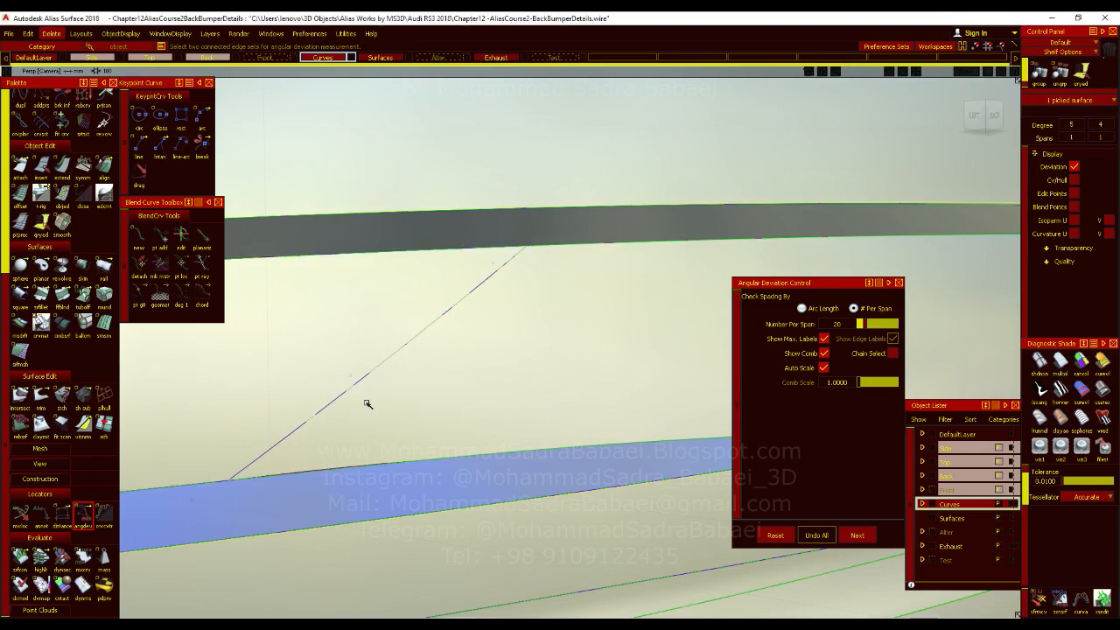
pyautogui.click(363, 392)
pyautogui.keyDown('alt'); pyautogui.keyDown('shift'); pyautogui.moveTo(434, 382); pyautogui.dragTo(438, 420, button='right'); pyautogui.keyUp('shift'); pyautogui.keyUp('alt')
pyautogui.keyDown('alt'); pyautogui.keyDown('shift'); pyautogui.moveTo(438, 420); pyautogui.dragTo(420, 434); pyautogui.keyUp('shift'); pyautogui.keyUp('alt')
pyautogui.keyDown('ctrl'); pyautogui.keyDown('shift'); pyautogui.moveTo(420, 434); pyautogui.dragTo(420, 401, button='right'); pyautogui.keyUp('shift'); pyautogui.keyUp('ctrl')
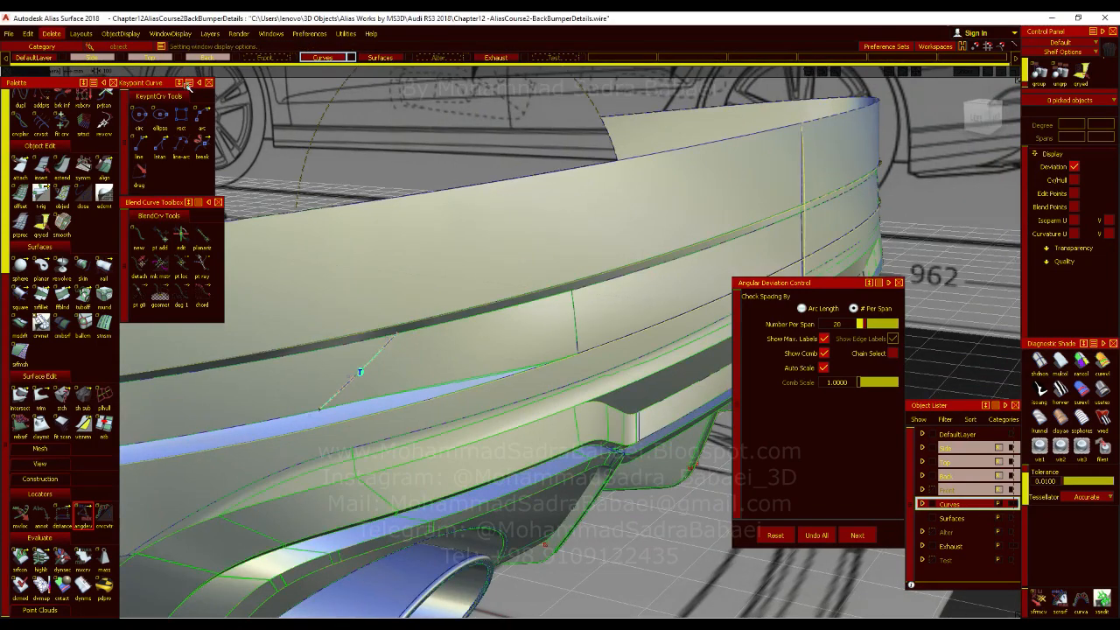
pyautogui.click(52, 33)
pyautogui.click(77, 81)
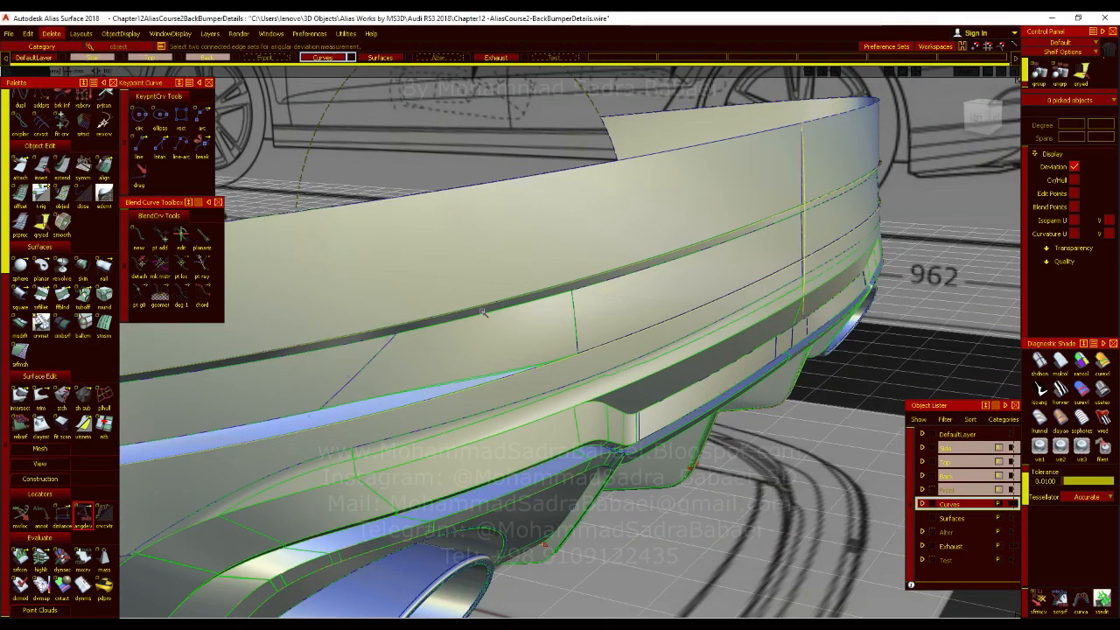
# Review the rear bumper, diffuser and exhausts in plain shading without surface boundaries, and save the file.
pyautogui.keyDown('ctrl'); pyautogui.keyDown('shift'); pyautogui.moveTo(547, 404); pyautogui.dragTo(547, 423); pyautogui.keyUp('shift'); pyautogui.keyUp('ctrl')
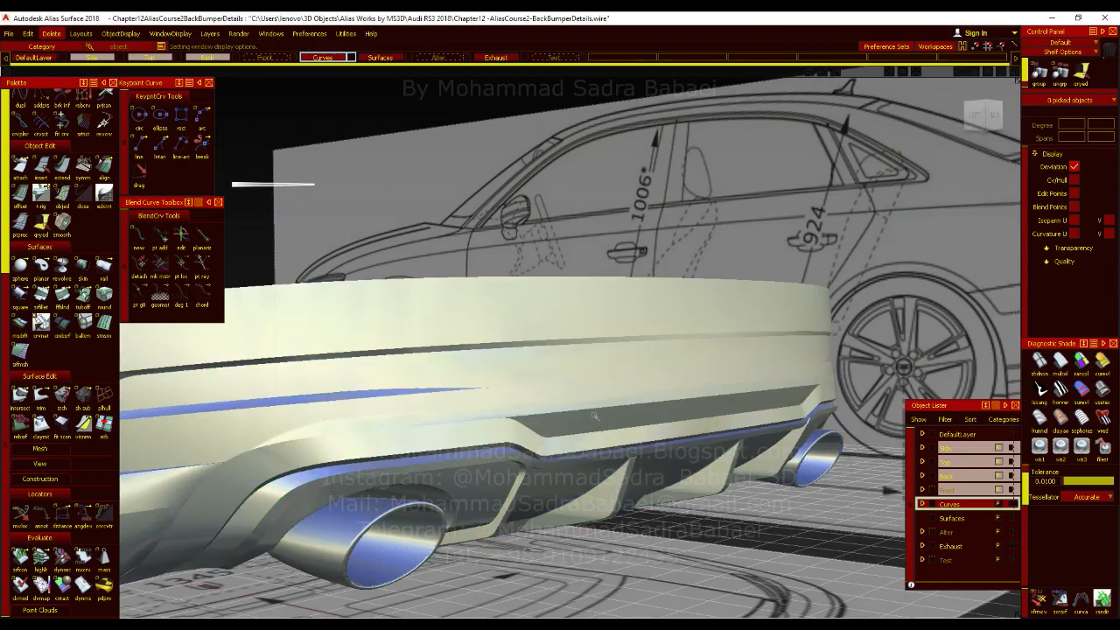
pyautogui.keyDown('alt'); pyautogui.keyDown('shift'); pyautogui.moveTo(558, 377); pyautogui.dragTo(516, 384, button='right'); pyautogui.keyUp('shift'); pyautogui.keyUp('alt')
pyautogui.keyDown('alt'); pyautogui.keyDown('shift'); pyautogui.moveTo(516, 385); pyautogui.dragTo(488, 415); pyautogui.keyUp('shift'); pyautogui.keyUp('alt')
pyautogui.keyDown('alt'); pyautogui.keyDown('shift'); pyautogui.moveTo(487, 415); pyautogui.dragTo(500, 412, button='right'); pyautogui.keyUp('shift'); pyautogui.keyUp('alt')
pyautogui.keyDown('alt'); pyautogui.keyDown('shift'); pyautogui.moveTo(501, 413); pyautogui.dragTo(473, 406); pyautogui.keyUp('shift'); pyautogui.keyUp('alt')
pyautogui.keyDown('alt'); pyautogui.keyDown('shift'); pyautogui.moveTo(472, 406); pyautogui.dragTo(531, 388, button='right'); pyautogui.keyUp('shift'); pyautogui.keyUp('alt')
pyautogui.hotkey('ctrl', 's')
# Examine the diffuser fin's edge fillets and lower bend with surface boundaries shown, and the whole diffuser from behind.
pyautogui.keyDown('alt'); pyautogui.keyDown('shift'); pyautogui.moveTo(532, 387); pyautogui.dragTo(497, 398); pyautogui.keyUp('shift'); pyautogui.keyUp('alt')
pyautogui.keyDown('alt'); pyautogui.keyDown('shift'); pyautogui.moveTo(500, 433); pyautogui.dragTo(528, 451, button='right'); pyautogui.keyUp('shift'); pyautogui.keyUp('alt')
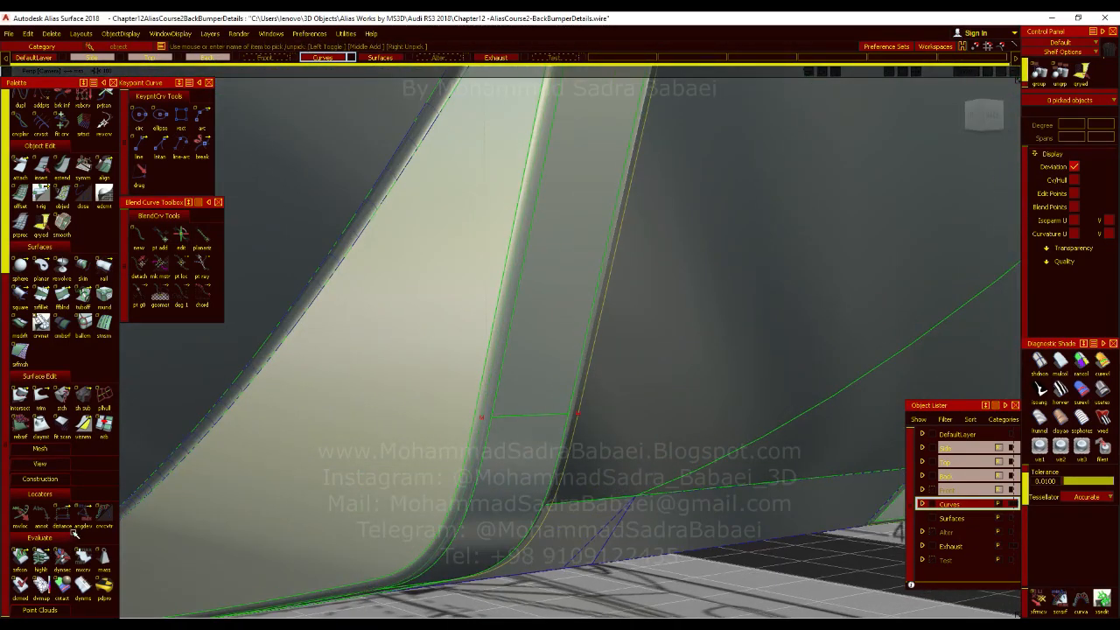
pyautogui.keyDown('alt'); pyautogui.keyDown('shift'); pyautogui.moveTo(556, 445); pyautogui.dragTo(498, 452); pyautogui.keyUp('shift'); pyautogui.keyUp('alt')
pyautogui.keyDown('alt'); pyautogui.keyDown('shift'); pyautogui.moveTo(451, 392); pyautogui.dragTo(482, 446); pyautogui.keyUp('shift'); pyautogui.keyUp('alt')
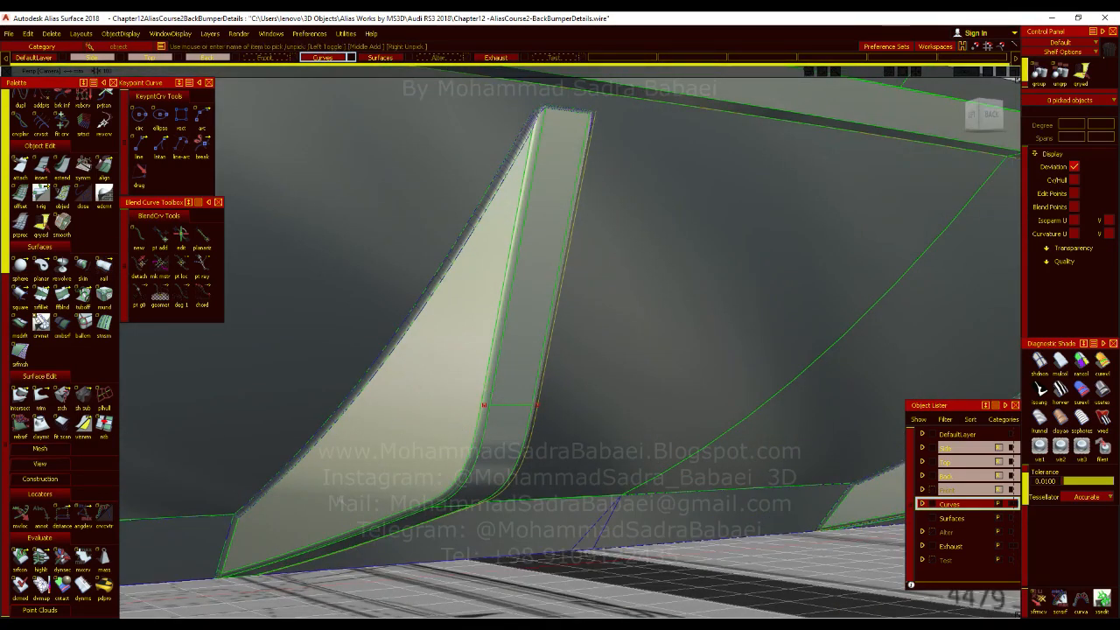
pyautogui.keyDown('alt'); pyautogui.keyDown('shift'); pyautogui.moveTo(380, 464); pyautogui.dragTo(412, 457, button='right'); pyautogui.keyUp('shift'); pyautogui.keyUp('alt')
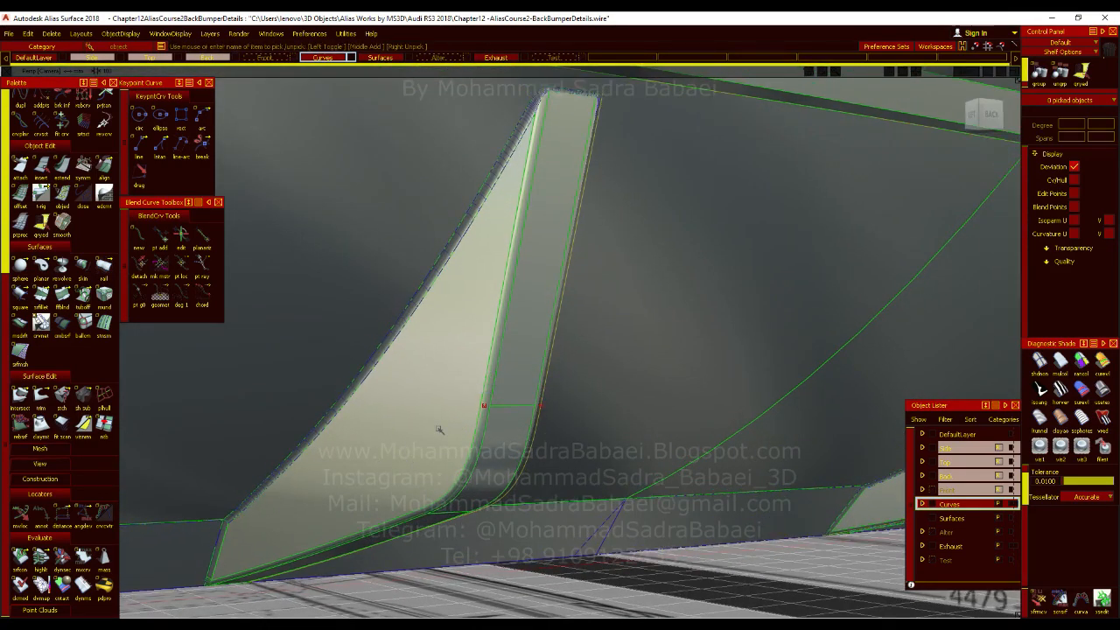
pyautogui.moveTo(455, 437)
pyautogui.keyDown('alt'); pyautogui.keyDown('shift'); pyautogui.mouseDown()
pyautogui.moveTo(473, 390)
pyautogui.moveTo(447, 424)
pyautogui.mouseUp(); pyautogui.keyUp('shift'); pyautogui.keyUp('alt')
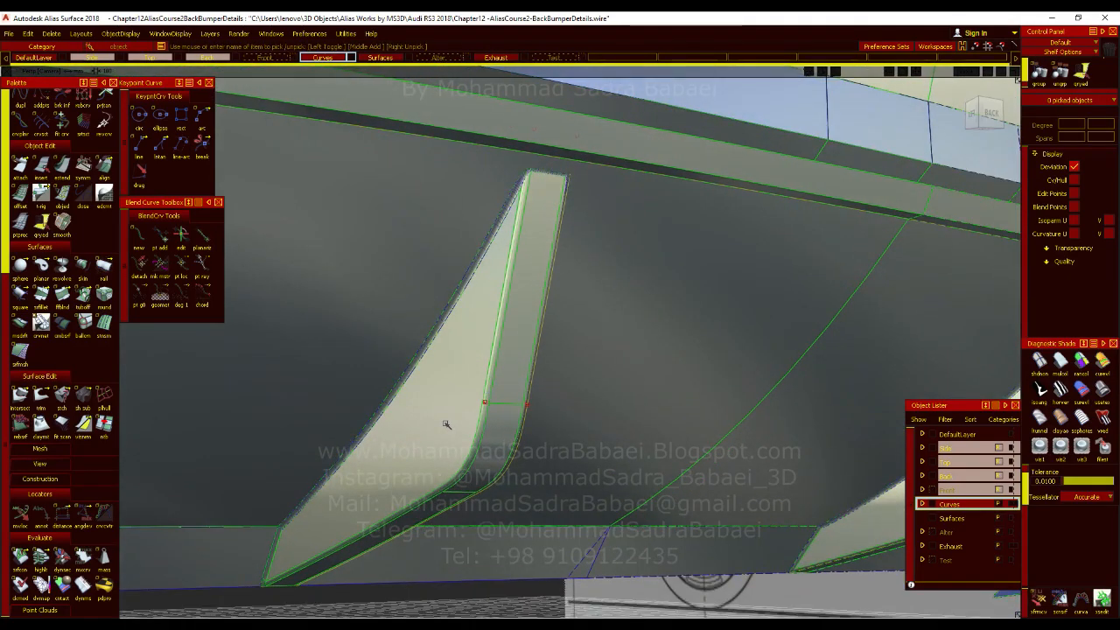
pyautogui.keyDown('alt'); pyautogui.keyDown('shift'); pyautogui.moveTo(460, 423); pyautogui.dragTo(545, 479); pyautogui.keyUp('shift'); pyautogui.keyUp('alt')
pyautogui.keyDown('alt'); pyautogui.keyDown('shift'); pyautogui.moveTo(588, 484); pyautogui.dragTo(464, 434, button='middle'); pyautogui.keyUp('shift'); pyautogui.keyUp('alt')
pyautogui.keyDown('alt'); pyautogui.keyDown('shift'); pyautogui.click(475, 419); pyautogui.keyUp('shift'); pyautogui.keyUp('alt')
pyautogui.keyDown('alt'); pyautogui.keyDown('shift'); pyautogui.moveTo(475, 418); pyautogui.dragTo(467, 458, button='right'); pyautogui.keyUp('shift'); pyautogui.keyUp('alt')
pyautogui.keyDown('alt'); pyautogui.keyDown('shift'); pyautogui.moveTo(467, 457); pyautogui.dragTo(559, 460); pyautogui.keyUp('shift'); pyautogui.keyUp('alt')
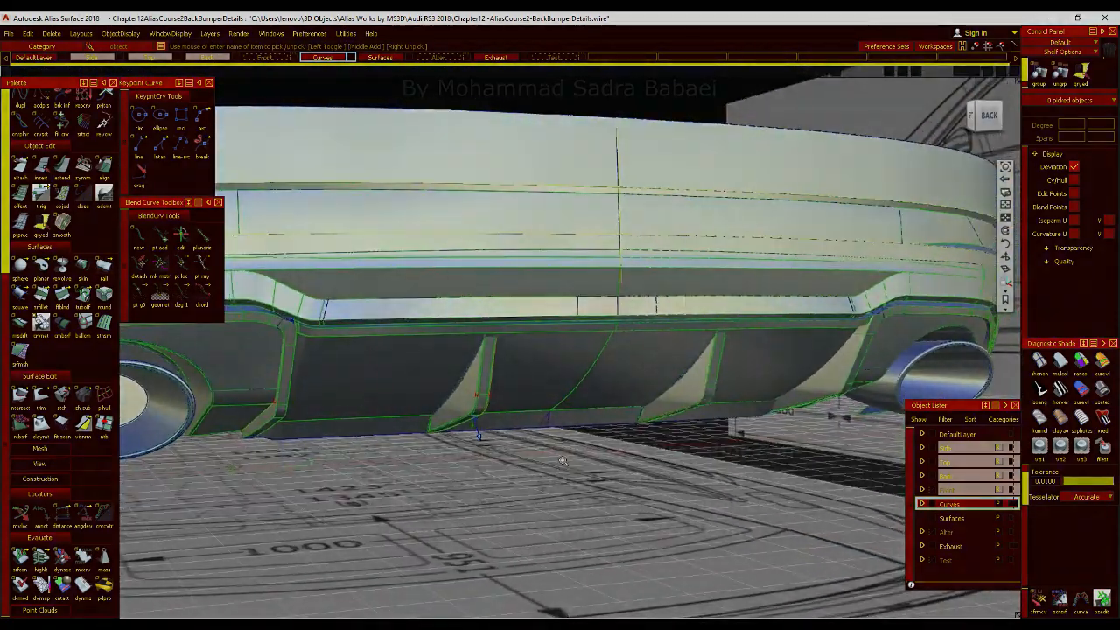
pyautogui.keyDown('alt'); pyautogui.keyDown('shift'); pyautogui.moveTo(560, 460); pyautogui.dragTo(618, 464, button='right'); pyautogui.keyUp('shift'); pyautogui.keyUp('alt')
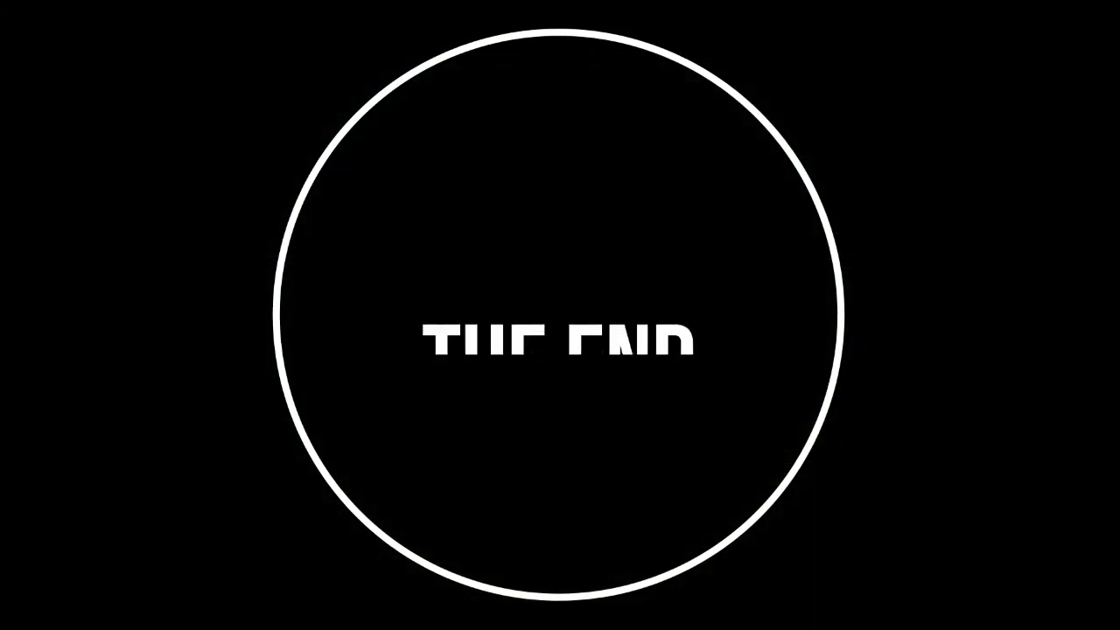